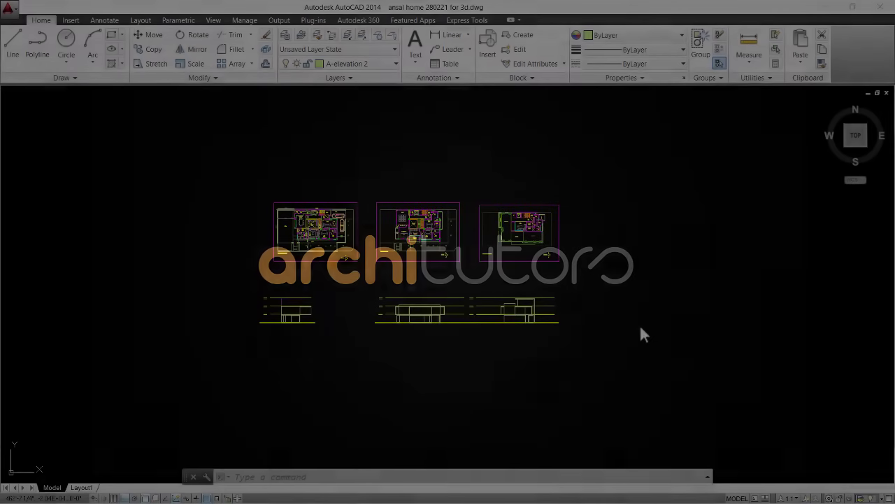
Step: Pan and zoom the view across the ground, first and upper floor plan areas
scroll(353, 245, up, 4)
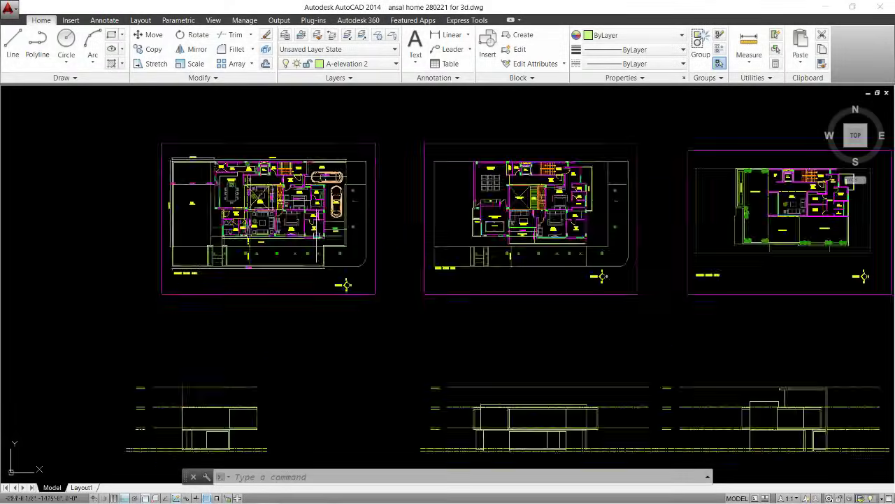
scroll(353, 245, up, 3)
scroll(353, 245, up, 3)
scroll(353, 245, up, 2)
middle_drag(353, 244, 390, 267)
scroll(391, 266, down, 2)
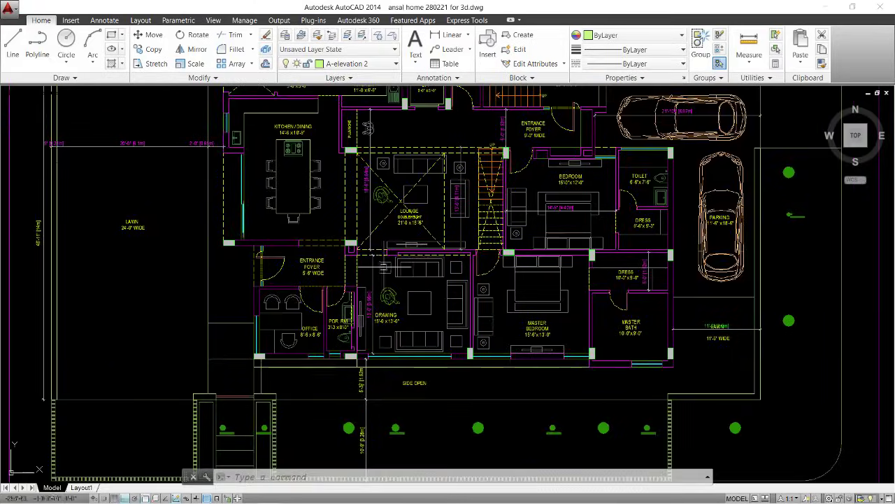
scroll(510, 256, down, 2)
middle_drag(769, 259, 306, 266)
scroll(600, 250, down, 2)
middle_drag(599, 249, 328, 260)
scroll(608, 254, up, 5)
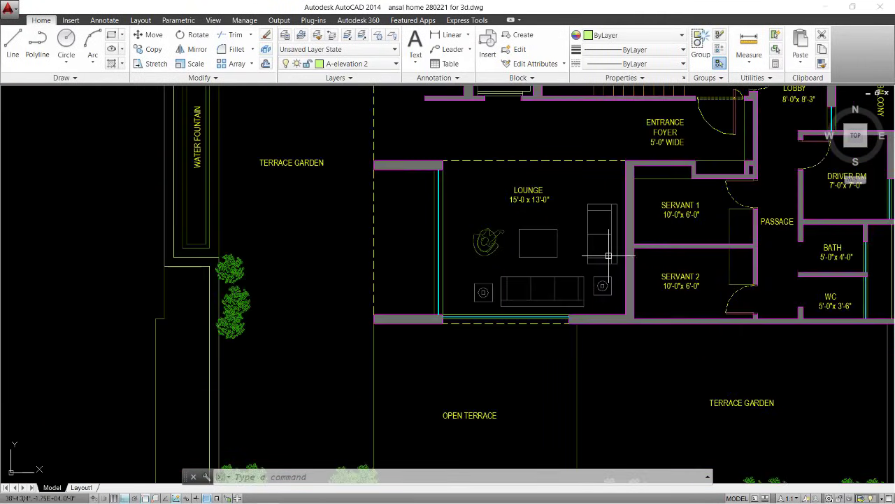
mouse_move(608, 254)
middle_down()
mouse_move(462, 286)
mouse_move(675, 255)
middle_up()
scroll(461, 286, down, 5)
scroll(462, 286, down, 2)
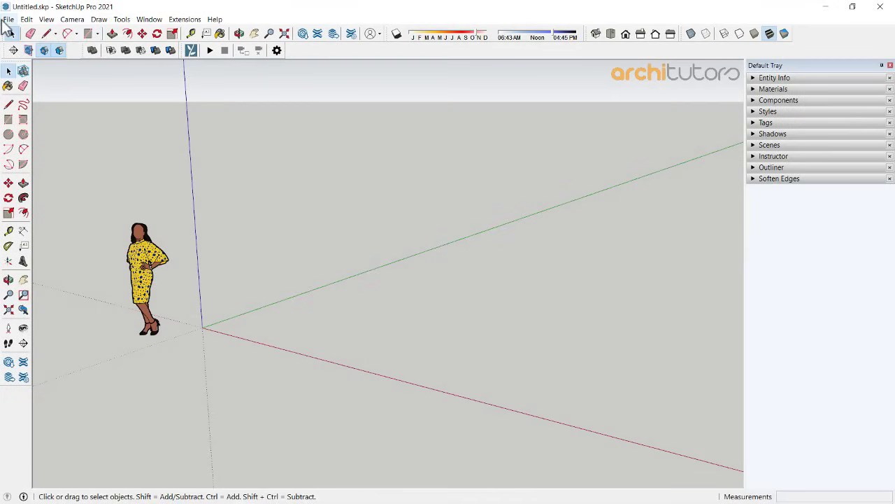
Step: Import 'ansal home 280221 for 3d.dwg' and close the import results summary
click(7, 20)
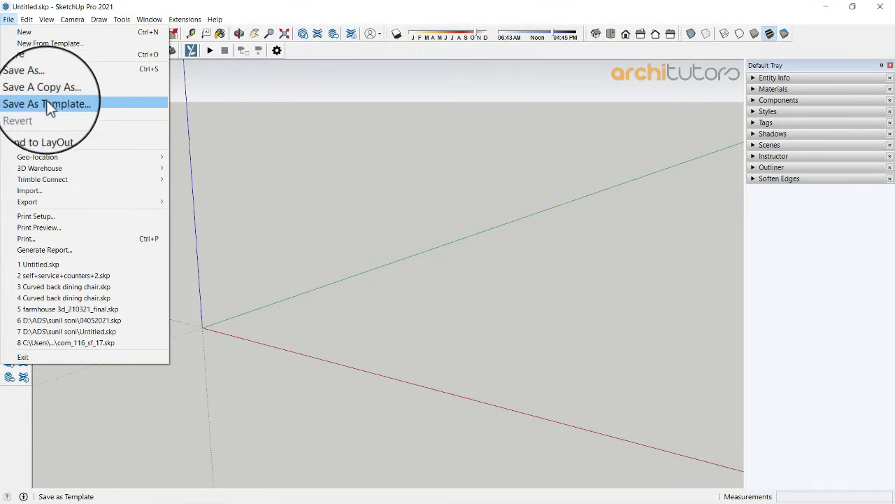
click(50, 189)
double_click(302, 137)
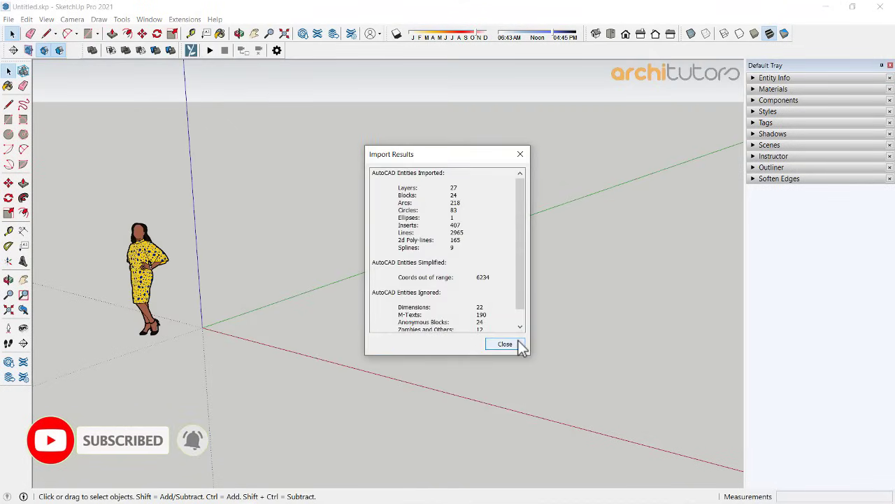
click(518, 344)
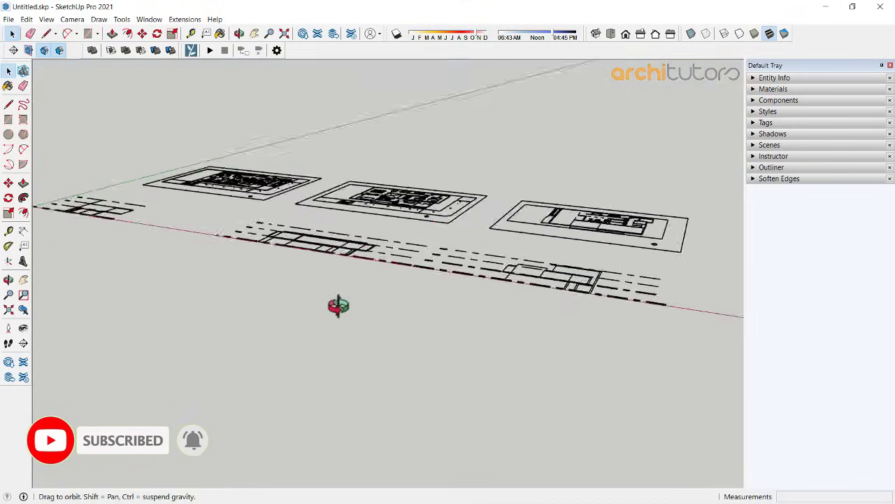
Step: Close the Default Tray and delete the stray object at the origin
mouse_move(263, 265)
middle_down()
mouse_move(468, 352)
mouse_move(518, 307)
middle_up()
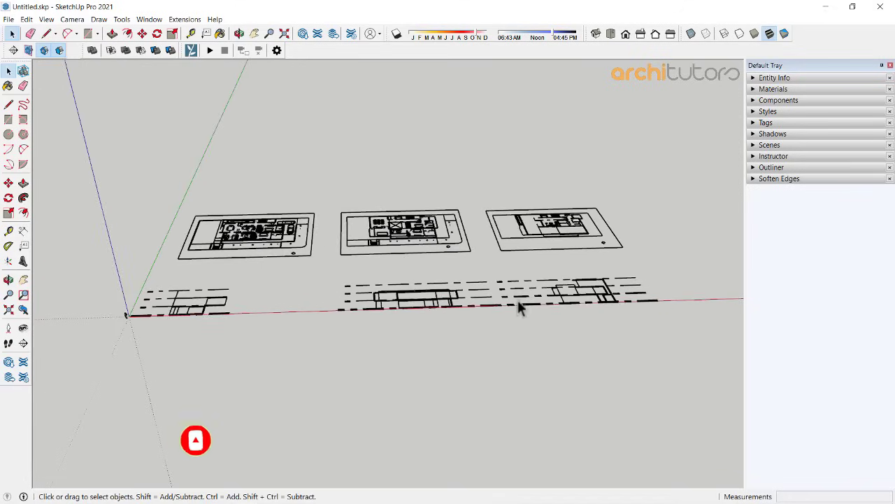
click(890, 65)
middle_drag(539, 210, 485, 248)
scroll(339, 180, up, 2)
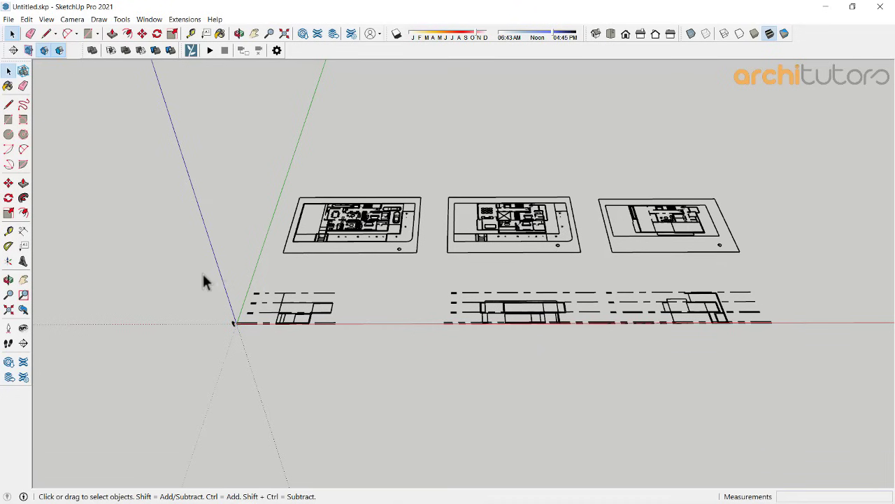
scroll(199, 287, up, 1)
scroll(235, 329, up, 1)
scroll(225, 320, up, 1)
key(Delete)
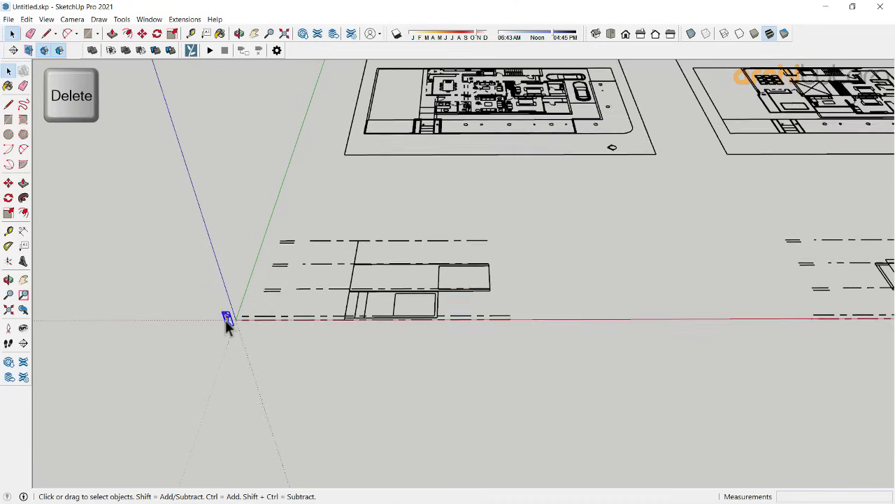
scroll(225, 320, up, 1)
scroll(226, 320, down, 1)
scroll(225, 322, down, 2)
Step: Turn off profile edges under View > Edge Style
middle_drag(225, 322, 358, 306)
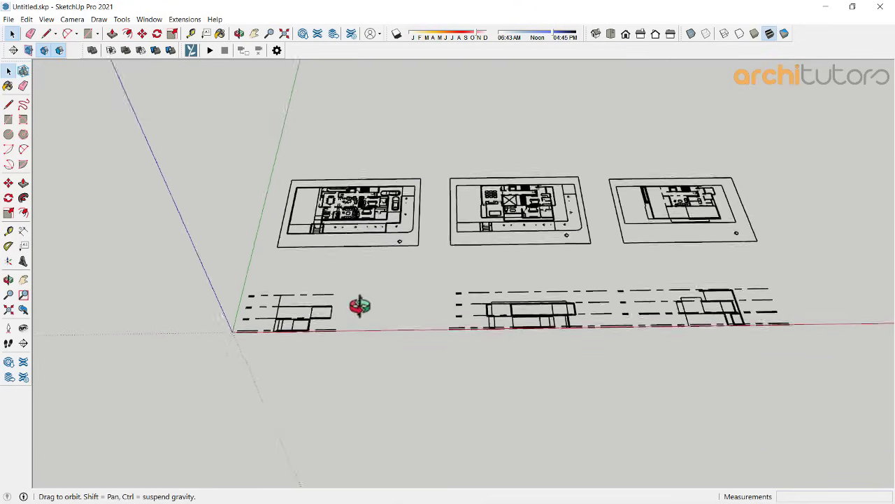
click(386, 242)
click(46, 19)
mouse_move(69, 164)
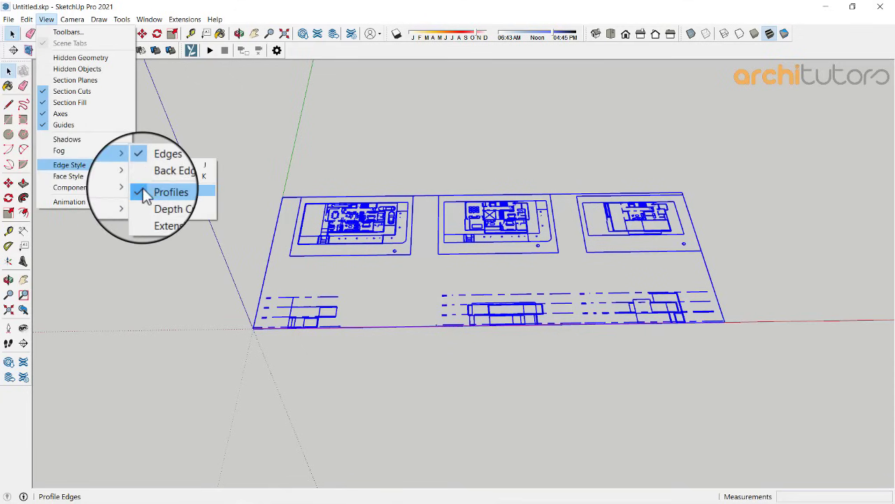
click(143, 188)
Step: Move the imported drawing so its outer corner sits at the axes origin
scroll(347, 254, up, 3)
scroll(343, 256, up, 2)
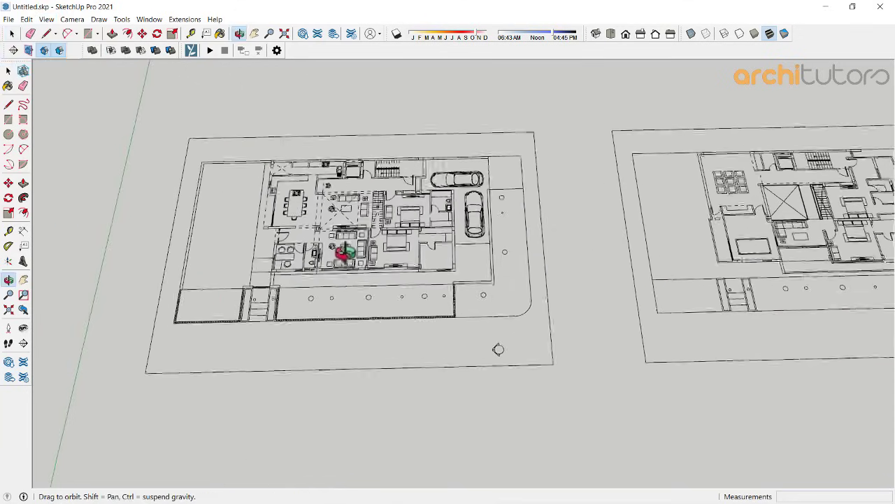
middle_drag(336, 257, 415, 145)
scroll(413, 173, down, 1)
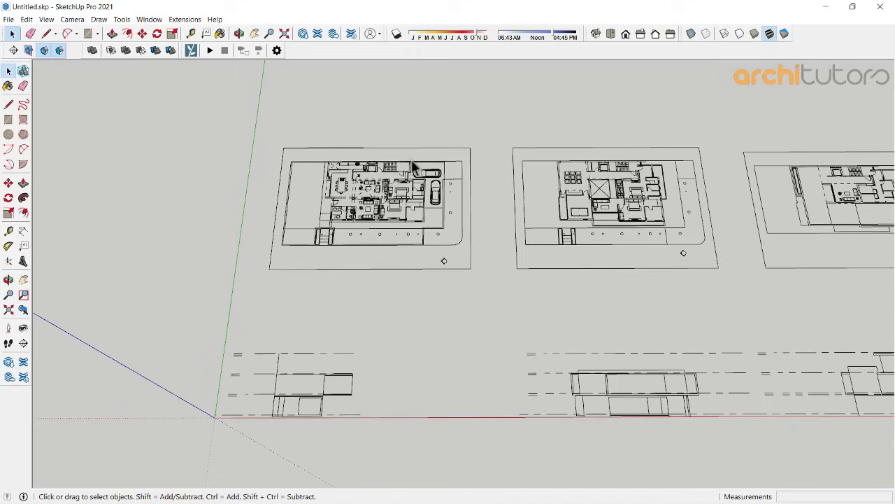
click(403, 171)
key(m)
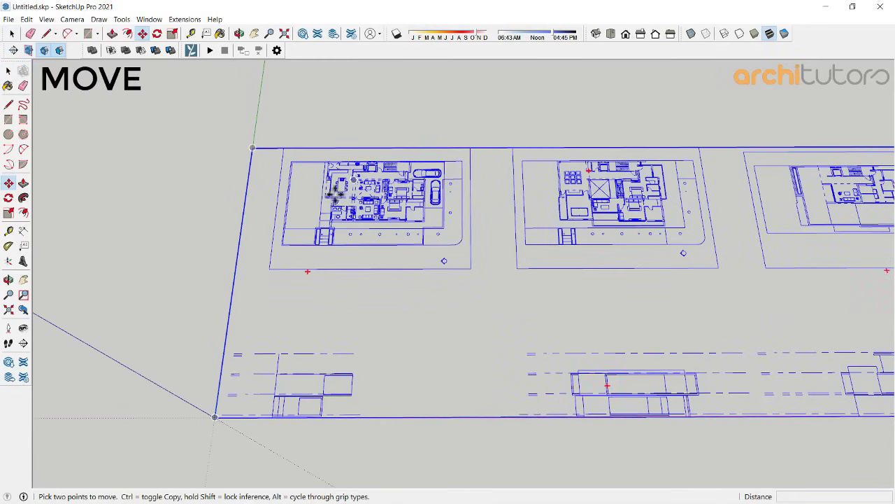
click(269, 267)
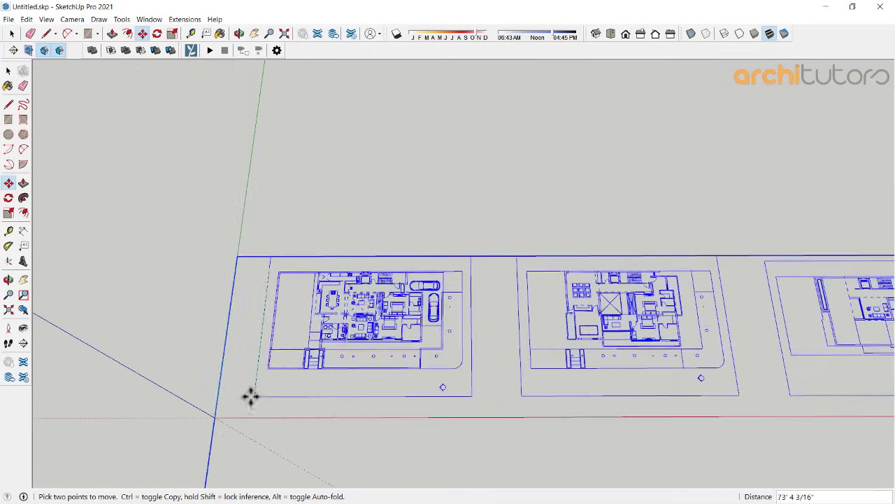
click(218, 417)
key(space)
scroll(234, 400, up, 3)
middle_drag(245, 394, 340, 318)
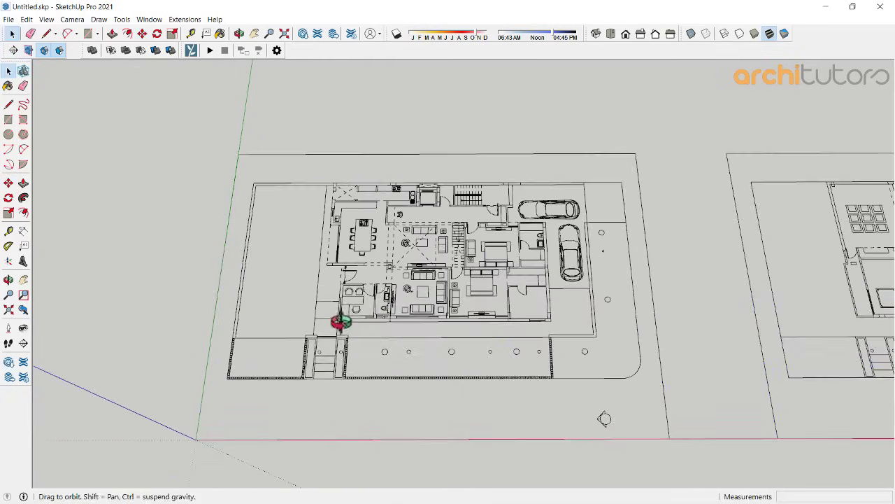
scroll(407, 347, up, 1)
key(l)
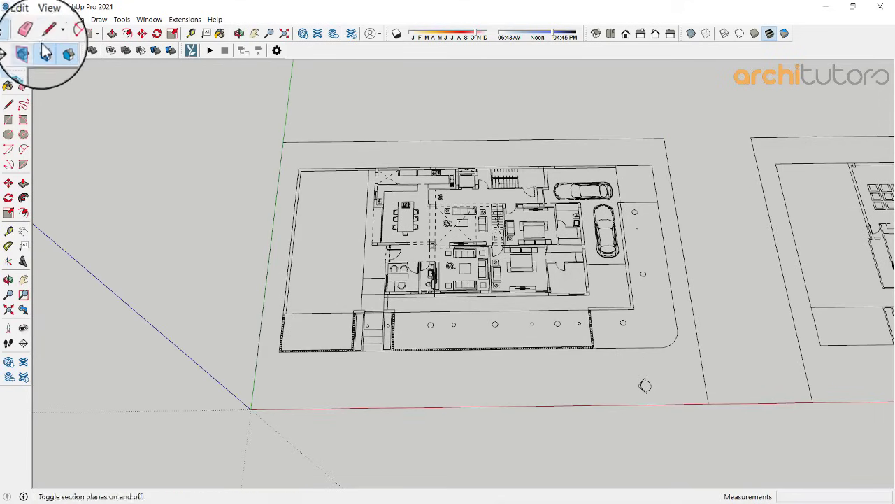
Step: Trace the ground-floor outline from the top wall to the lower-left and lower-right corners
scroll(616, 148, up, 1)
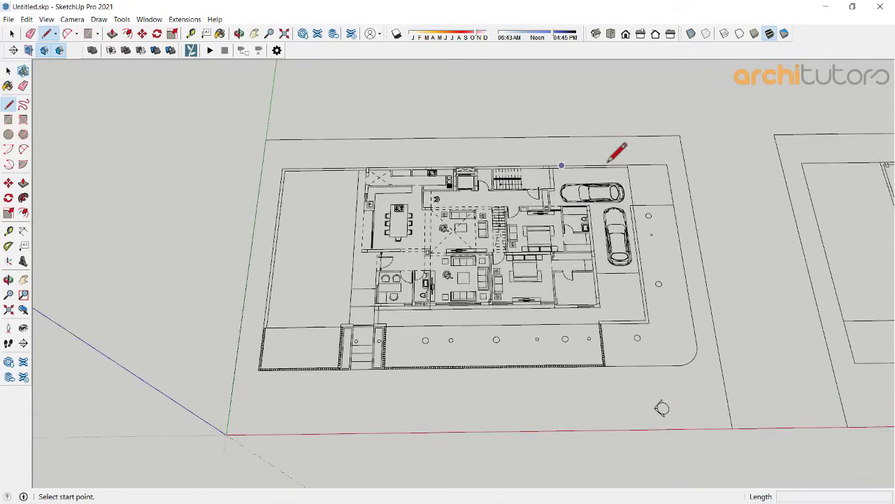
scroll(524, 146, up, 2)
scroll(532, 224, up, 3)
click(531, 238)
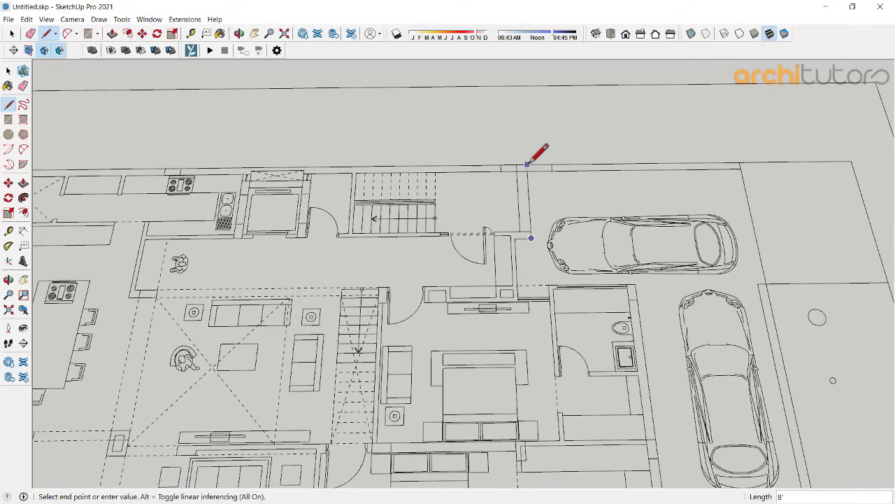
scroll(628, 155, down, 3)
scroll(210, 160, up, 3)
scroll(210, 160, up, 1)
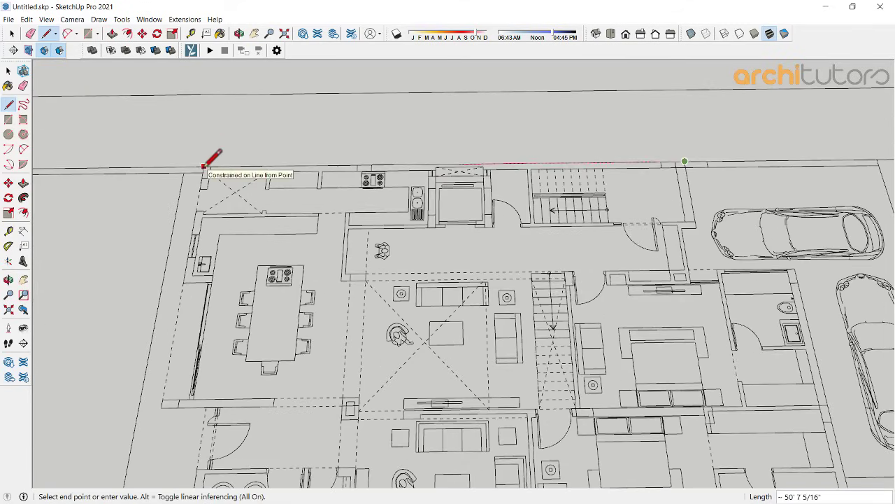
scroll(209, 160, down, 1)
scroll(189, 301, up, 1)
scroll(174, 340, down, 3)
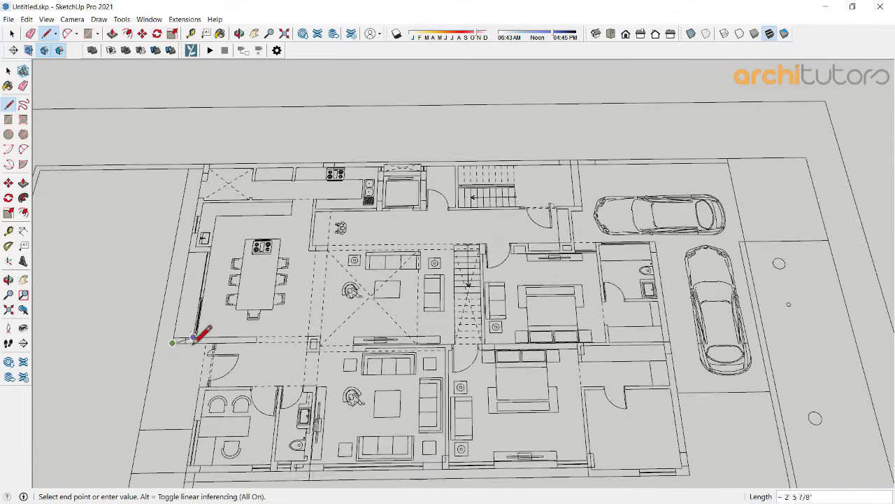
scroll(202, 336, up, 3)
scroll(210, 336, up, 2)
scroll(350, 170, down, 2)
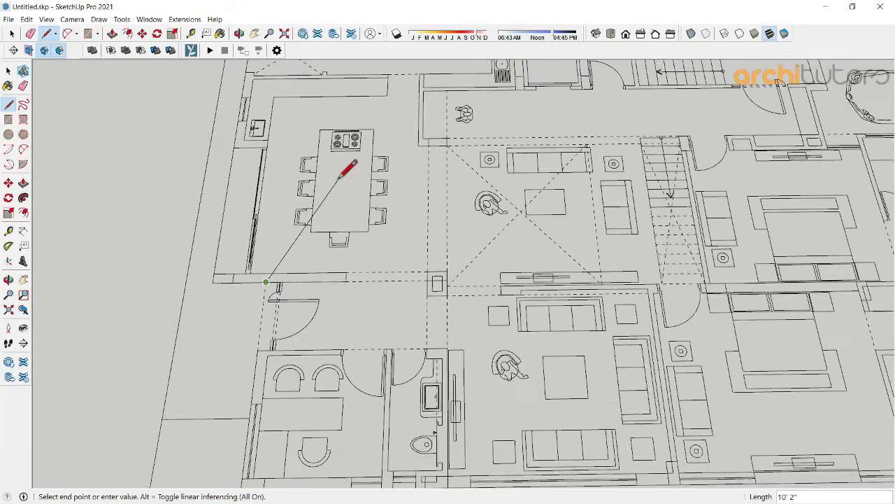
scroll(287, 284, down, 2)
scroll(282, 365, up, 3)
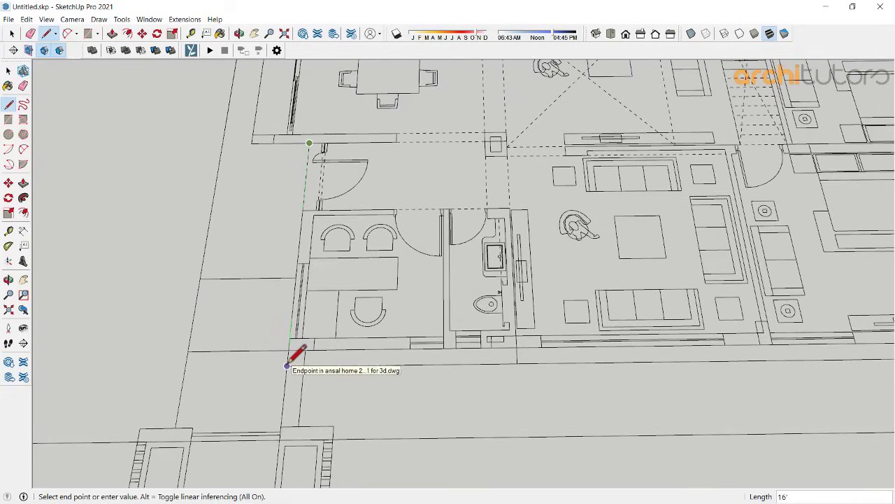
click(287, 365)
scroll(293, 358, down, 2)
scroll(296, 356, down, 2)
scroll(664, 342, up, 1)
scroll(610, 366, up, 3)
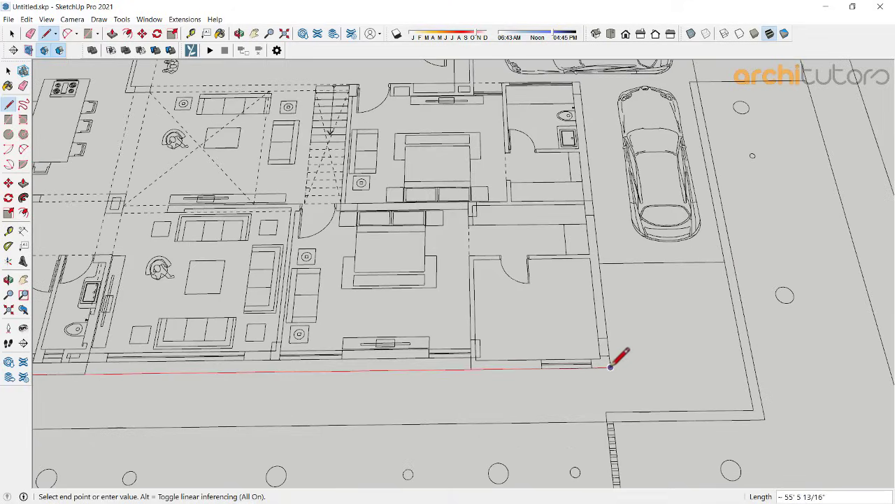
click(611, 366)
Step: Close the traced outline back at the top to form the floor face
scroll(610, 366, down, 2)
scroll(592, 140, up, 3)
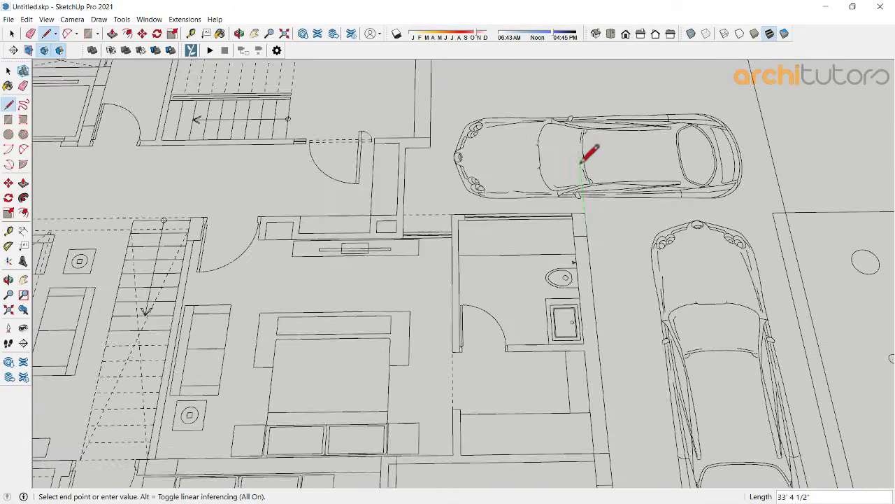
scroll(581, 158, up, 1)
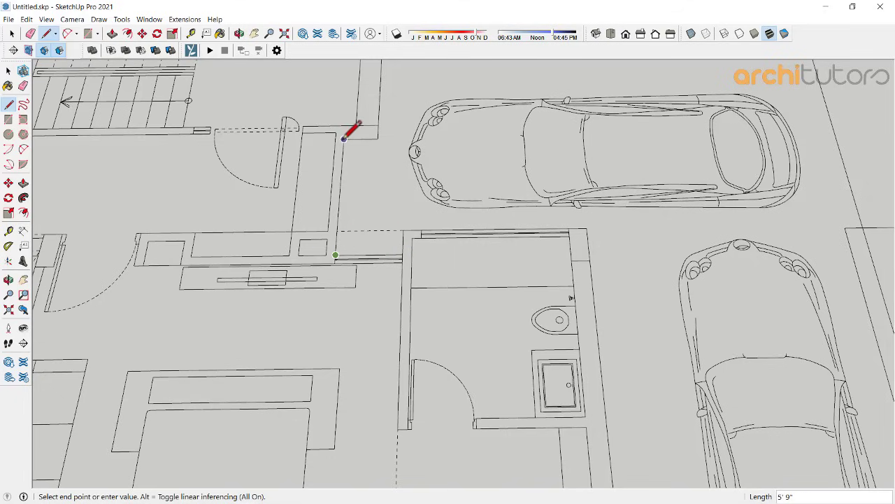
click(378, 138)
scroll(385, 133, down, 2)
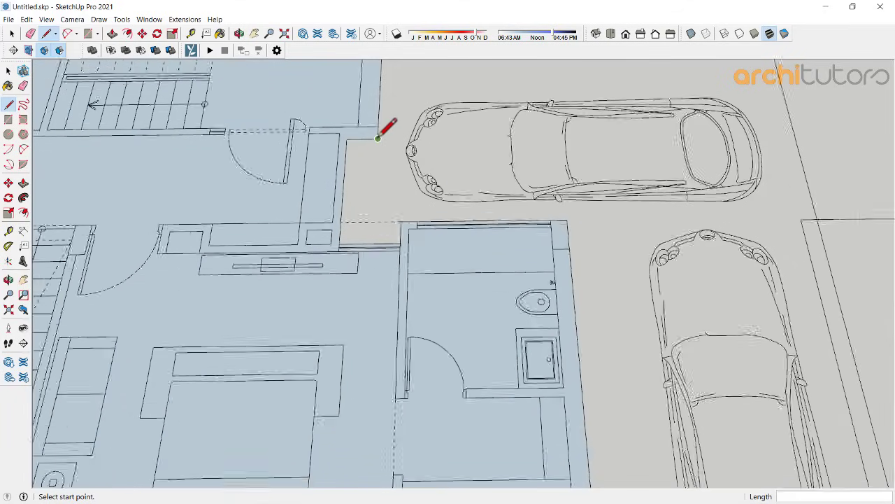
key(space)
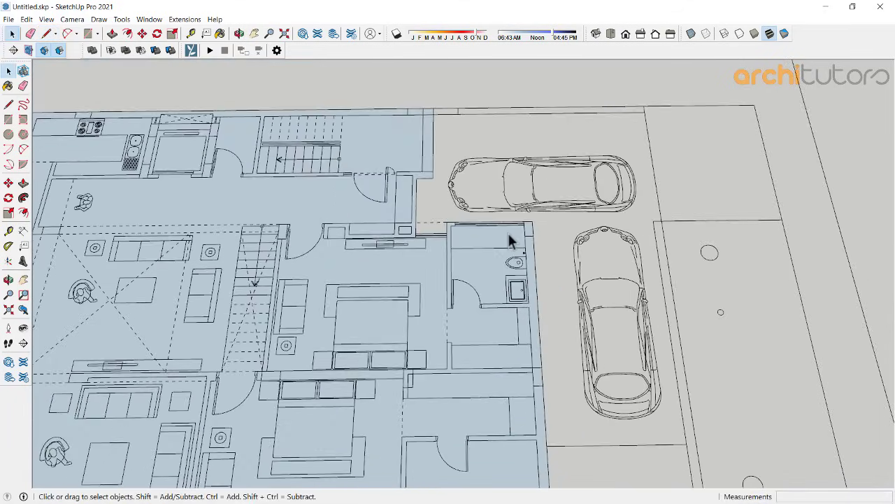
Step: Snap the stray edge near the entrance onto the outline corner and check the face
scroll(470, 237, up, 2)
scroll(447, 235, up, 2)
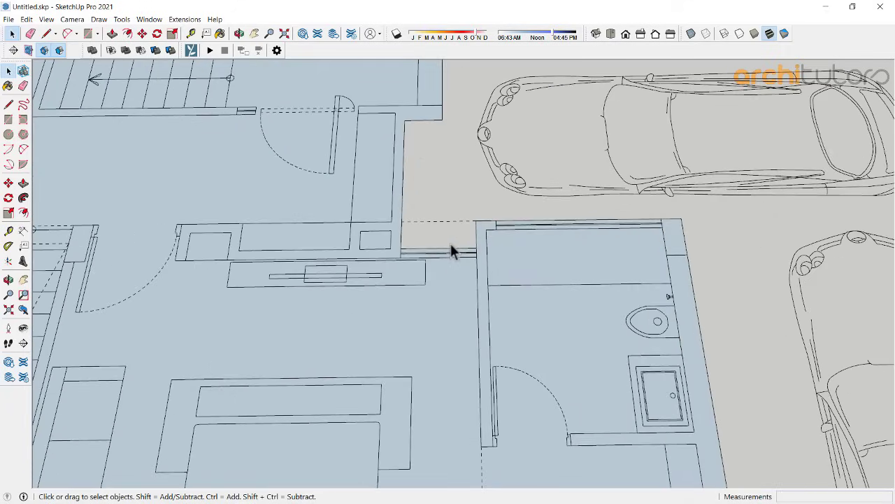
click(454, 251)
key(m)
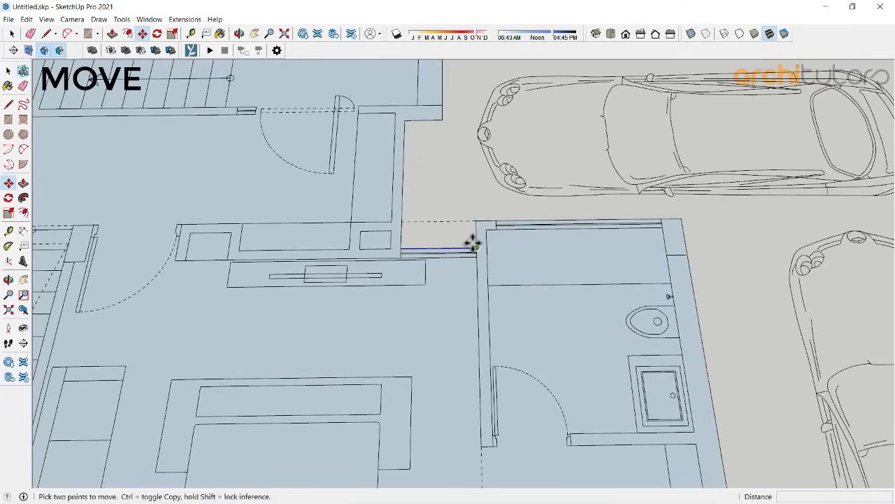
click(476, 252)
click(480, 220)
key(space)
scroll(480, 206, down, 3)
scroll(480, 205, down, 3)
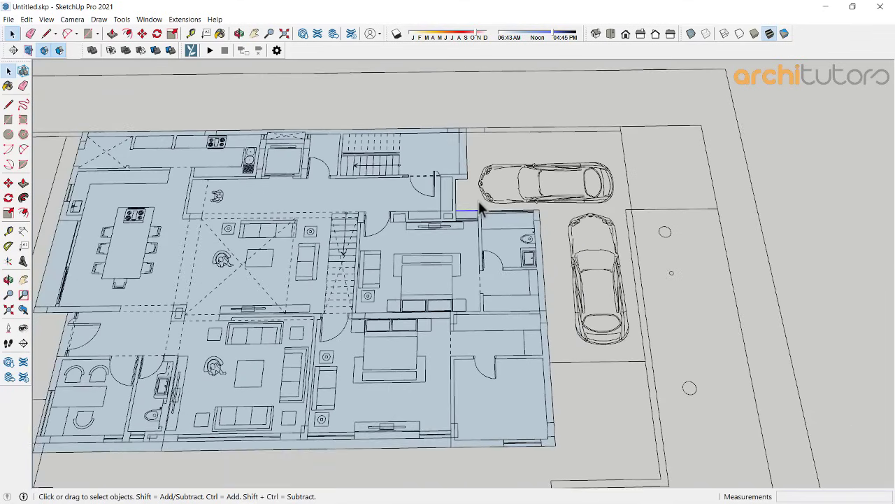
scroll(419, 230, down, 2)
mouse_move(308, 201)
middle_down()
mouse_move(443, 234)
mouse_move(528, 194)
mouse_move(416, 228)
middle_up()
Step: Push/Pull the ground-floor face up 18" into a plinth slab
click(416, 226)
key(p)
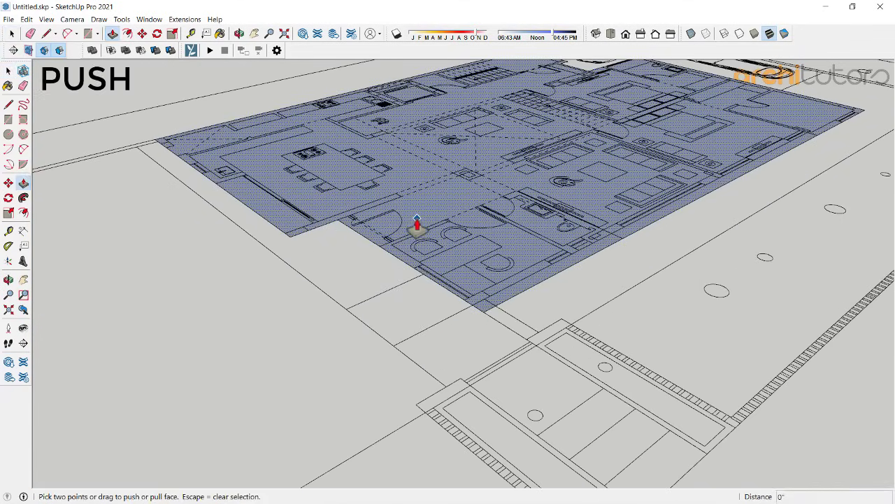
click(417, 219)
text(18)
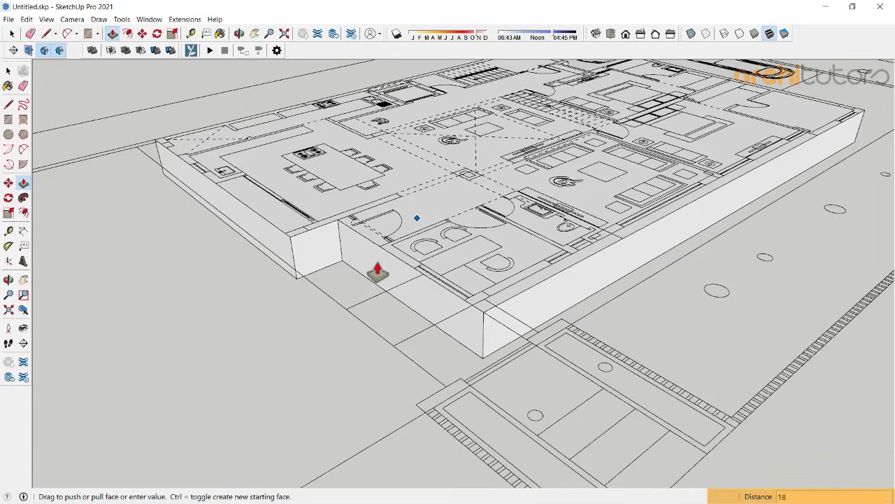
text(' 6")
key(Return)
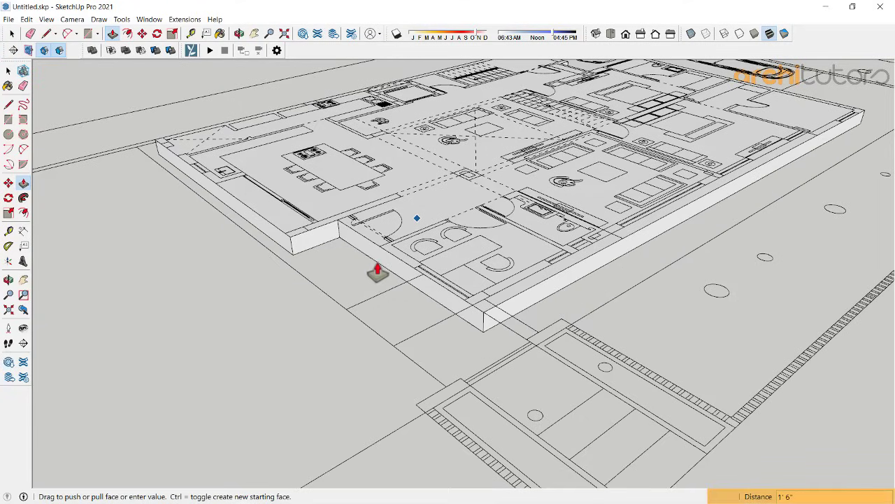
key(space)
triple_click(377, 263)
Step: Make the selected slab into a group
right_click(378, 263)
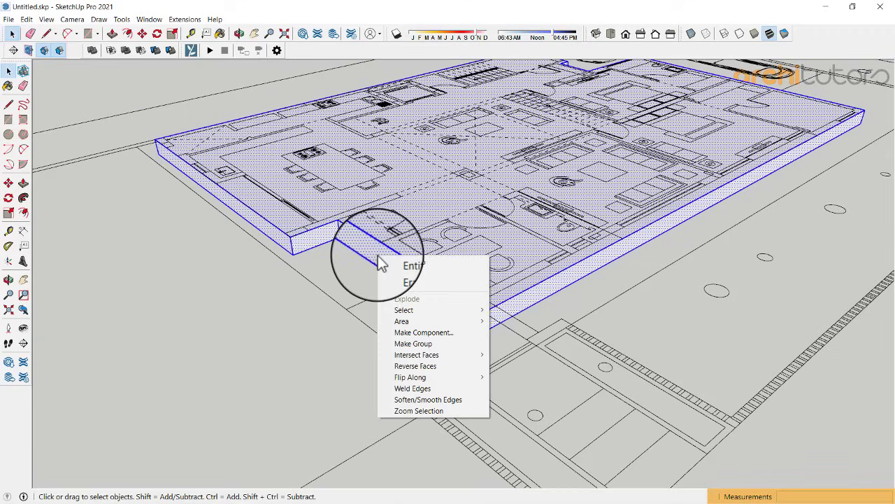
click(409, 346)
scroll(407, 344, down, 3)
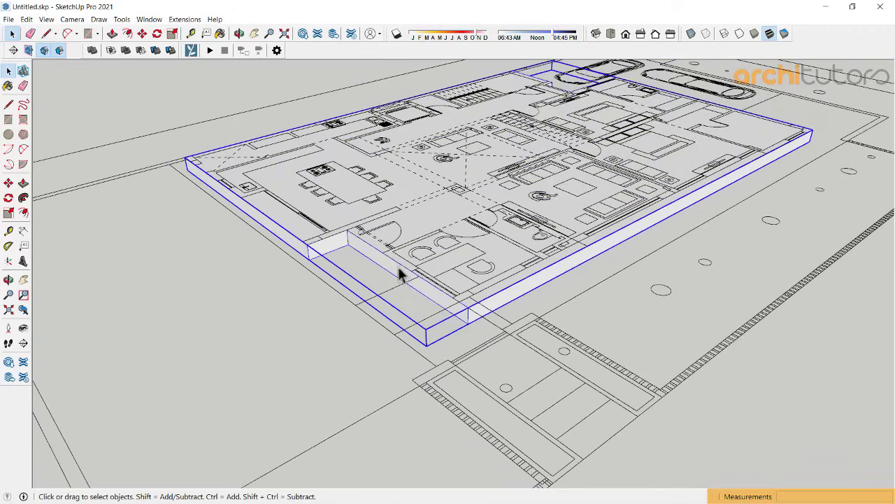
middle_drag(400, 274, 500, 284)
scroll(423, 229, up, 3)
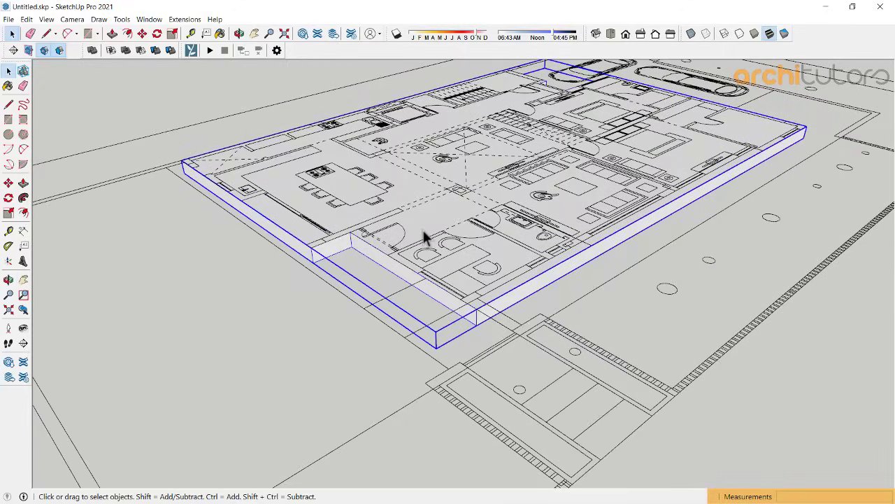
Step: Copy the slab's top plan face from inside the group and paste it on top of the slab
double_click(422, 229)
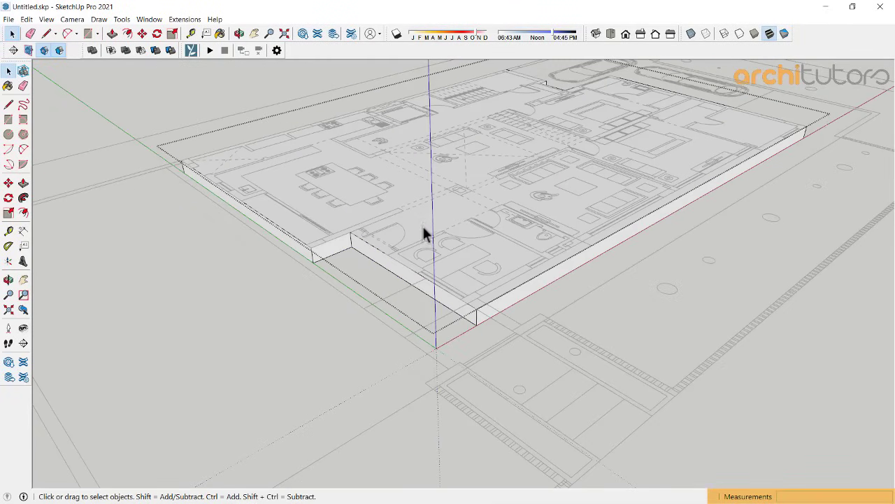
click(424, 222)
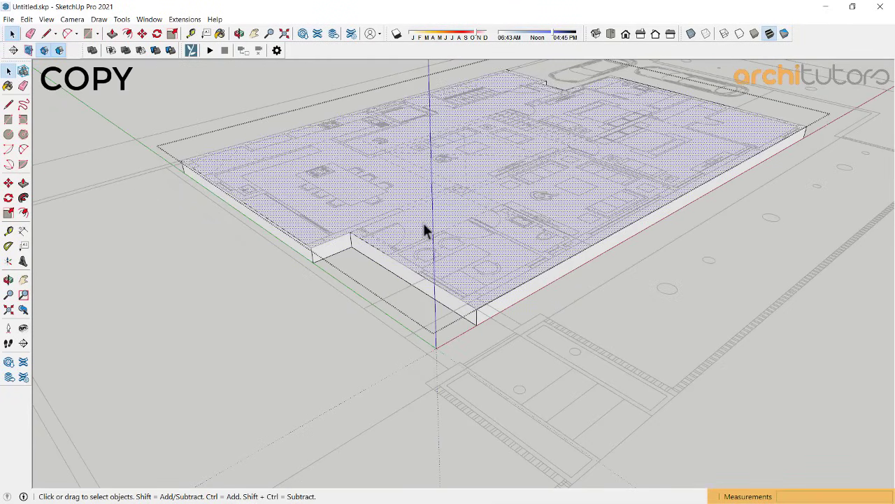
key(Escape)
key(Escape)
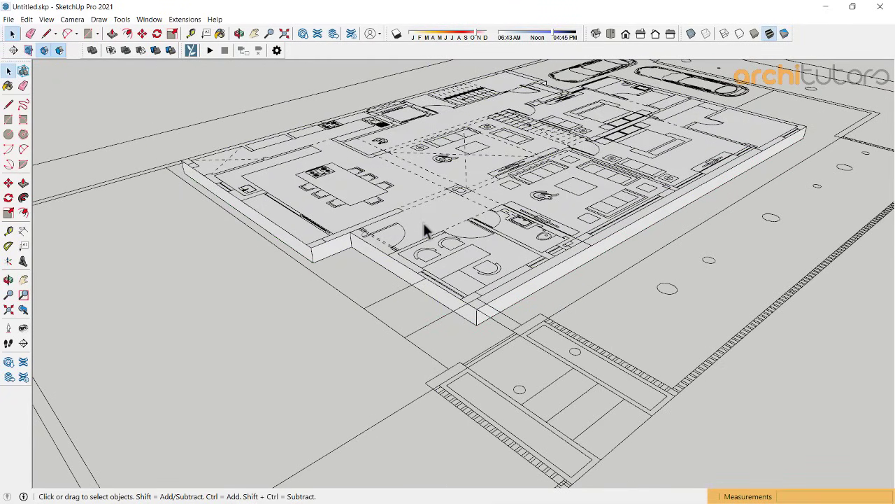
key(ctrl+v)
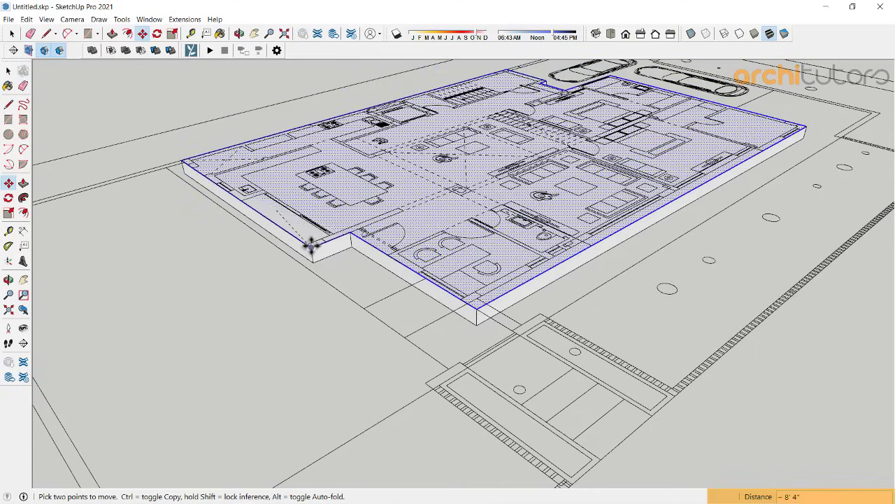
scroll(317, 246, down, 2)
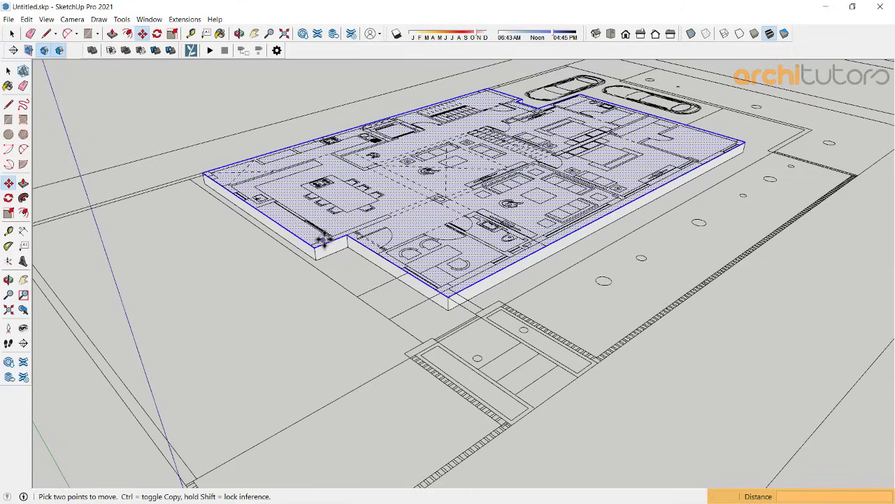
click(317, 246)
key(p)
click(250, 222)
text(10)
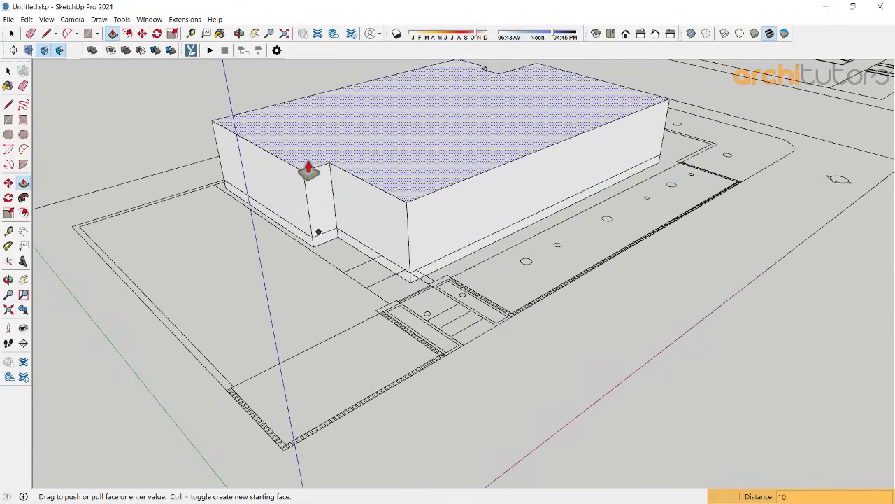
Step: Commit the height of the raised ground-storey block
key(Return)
key(space)
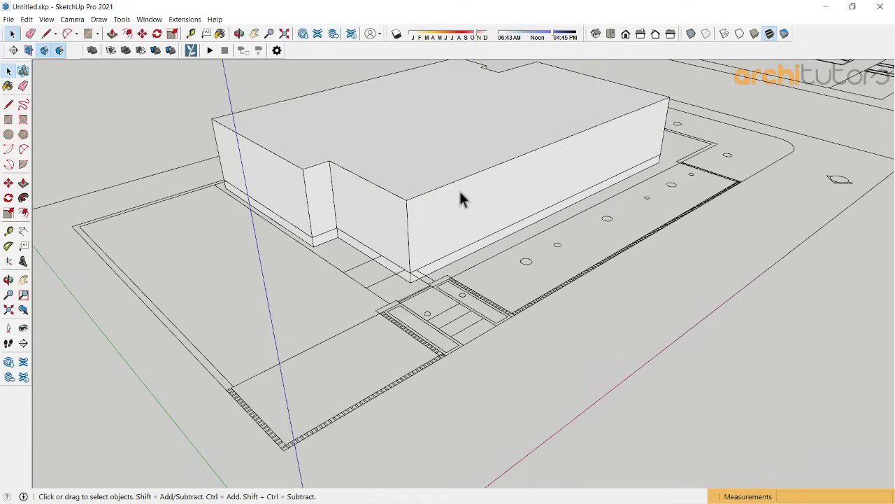
mouse_move(459, 196)
middle_down()
mouse_move(434, 266)
mouse_move(445, 294)
middle_up()
scroll(415, 270, up, 2)
Step: Measure the block from top to bottom corner to confirm its 10' height
key(t)
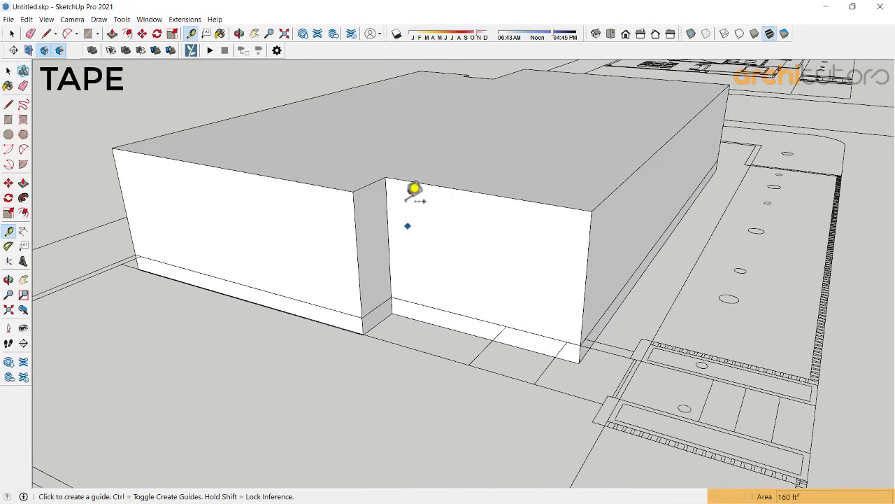
click(386, 177)
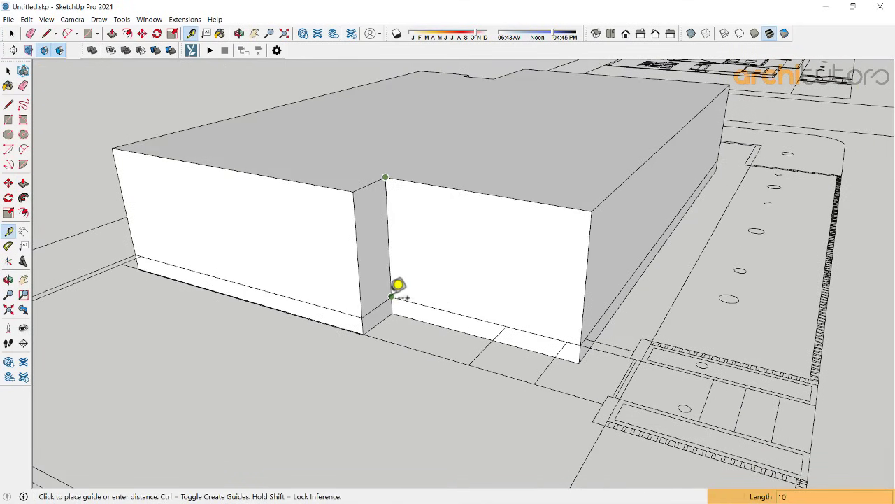
click(391, 296)
key(space)
scroll(417, 261, down, 3)
Step: Orbit to the upper-floor plan and start a line at its outer corner
mouse_move(417, 262)
middle_down()
mouse_move(348, 307)
mouse_move(471, 310)
mouse_move(663, 234)
mouse_move(599, 193)
middle_up()
scroll(577, 147, up, 3)
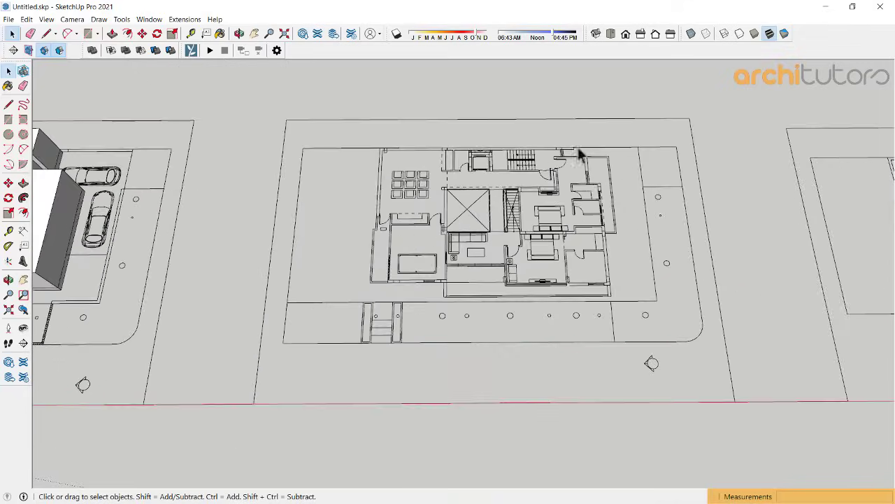
scroll(528, 168, up, 3)
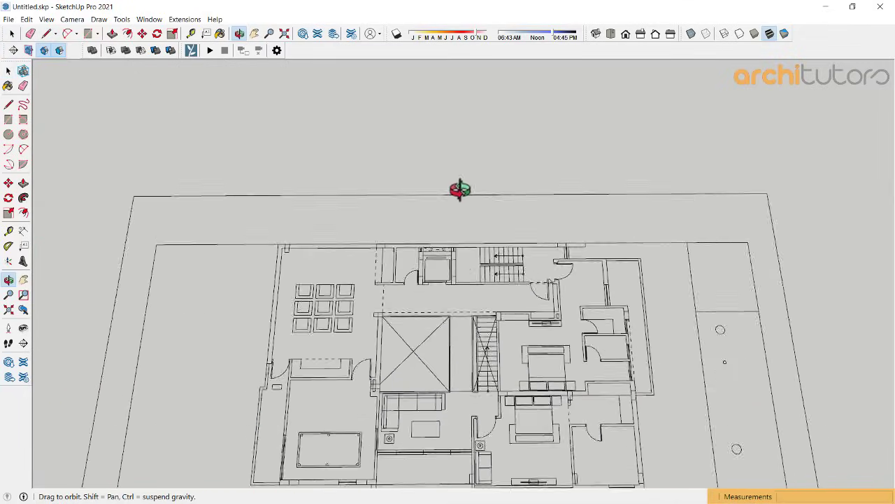
mouse_move(530, 168)
middle_down()
mouse_move(476, 182)
mouse_move(539, 230)
mouse_move(536, 140)
middle_up()
key(l)
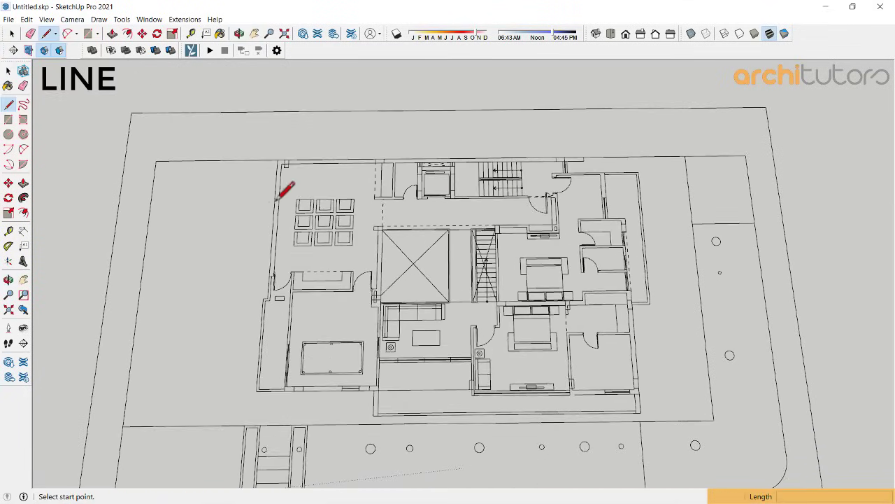
mouse_move(276, 198)
middle_down()
mouse_move(279, 160)
mouse_move(274, 303)
middle_up()
click(280, 154)
Step: Draw lines along the upper-floor plan's outer walls to close its outline into a face
scroll(300, 240, up, 3)
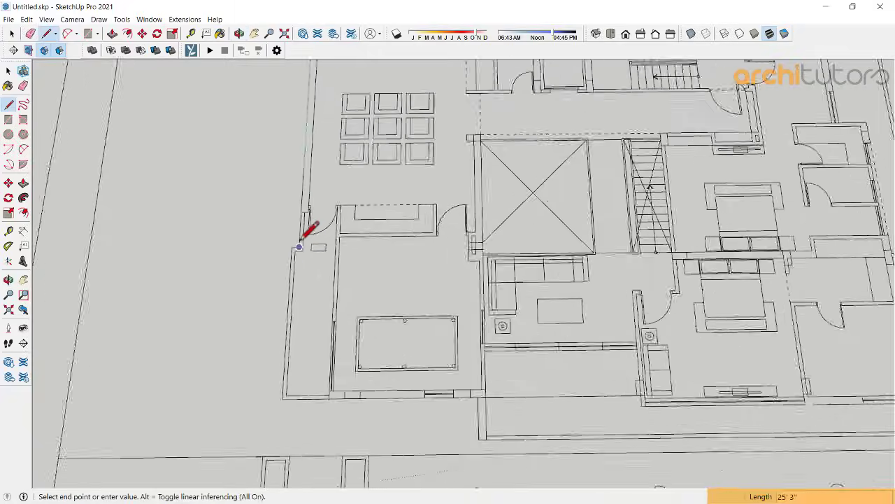
scroll(301, 241, up, 2)
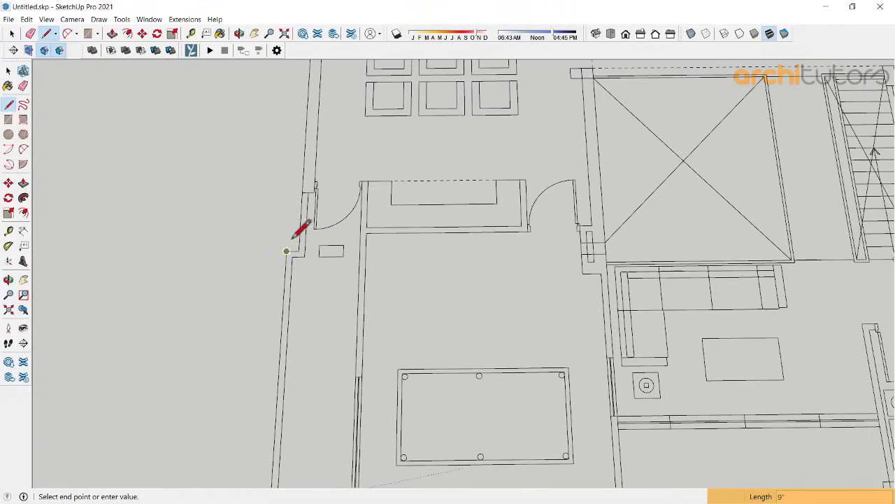
scroll(293, 236, down, 2)
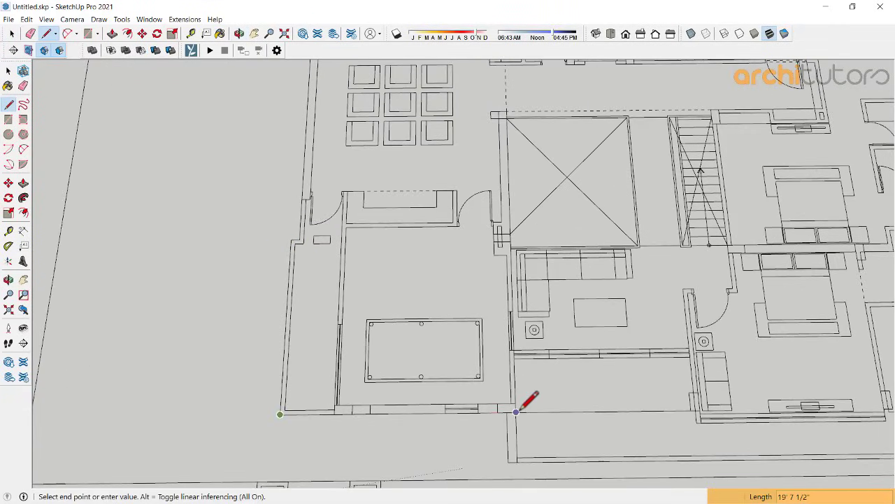
scroll(384, 400, down, 3)
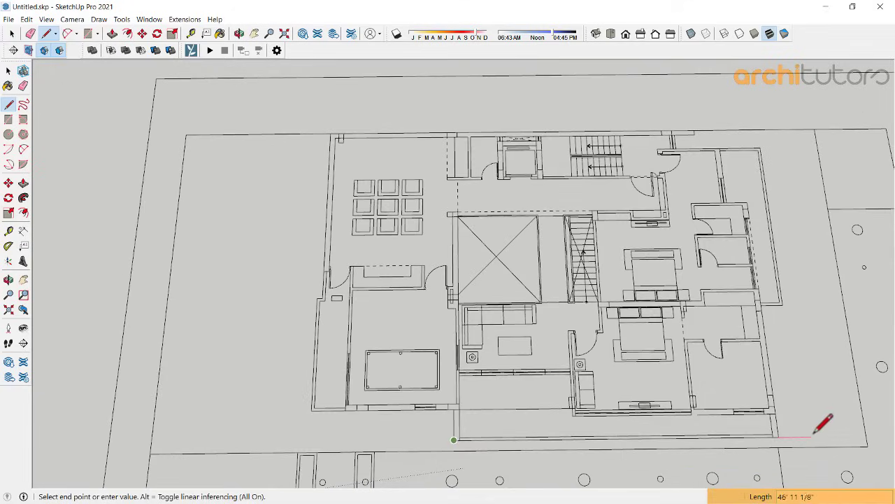
scroll(734, 424, up, 2)
scroll(644, 430, up, 2)
scroll(620, 243, up, 2)
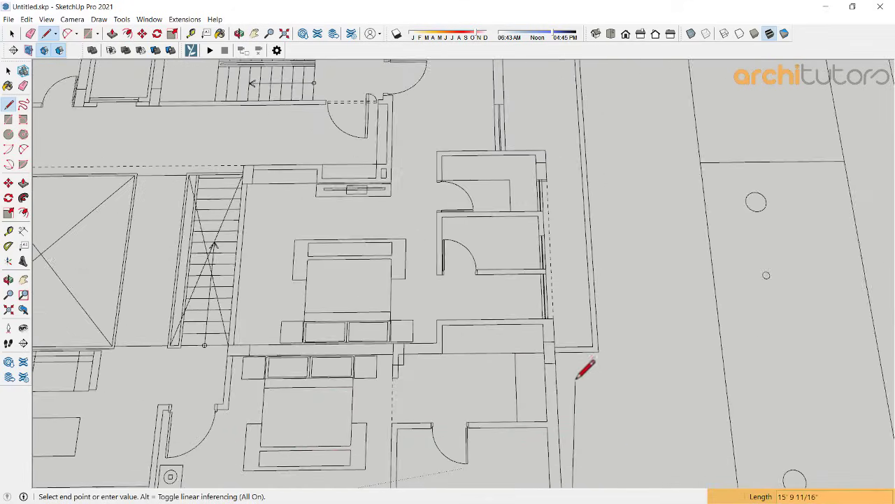
scroll(566, 357, up, 1)
middle_drag(606, 348, 590, 329)
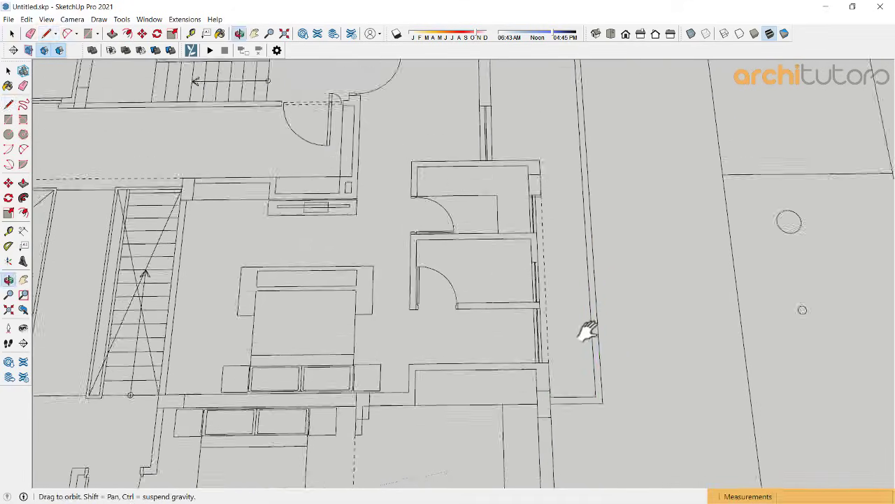
scroll(590, 330, down, 2)
scroll(604, 146, up, 2)
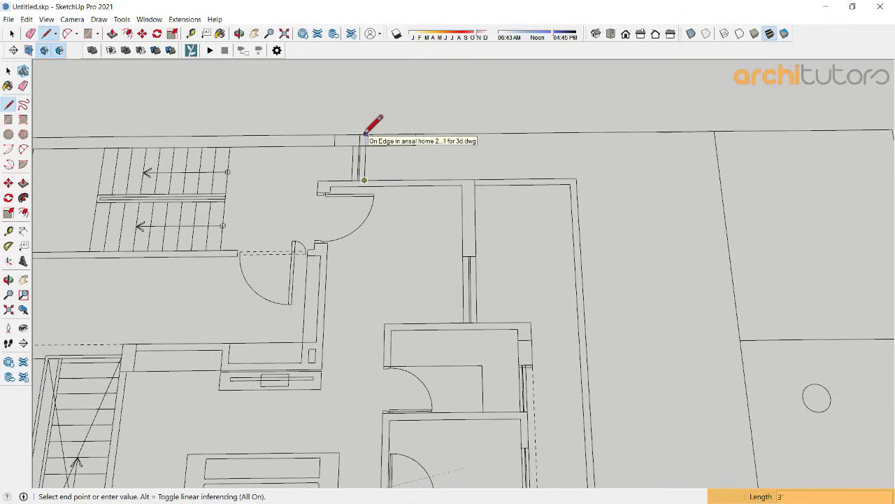
scroll(365, 131, down, 1)
shift+middle_drag(336, 126, 714, 144)
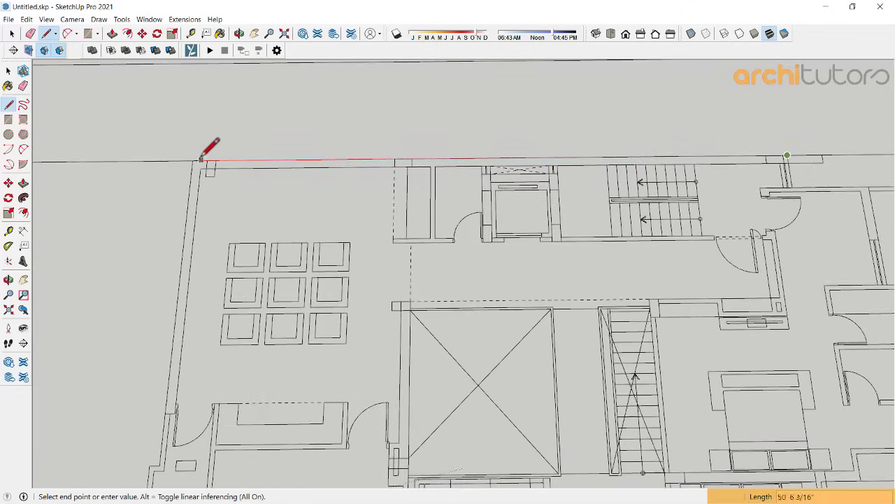
key(space)
scroll(389, 130, down, 3)
scroll(496, 174, down, 2)
scroll(658, 321, down, 2)
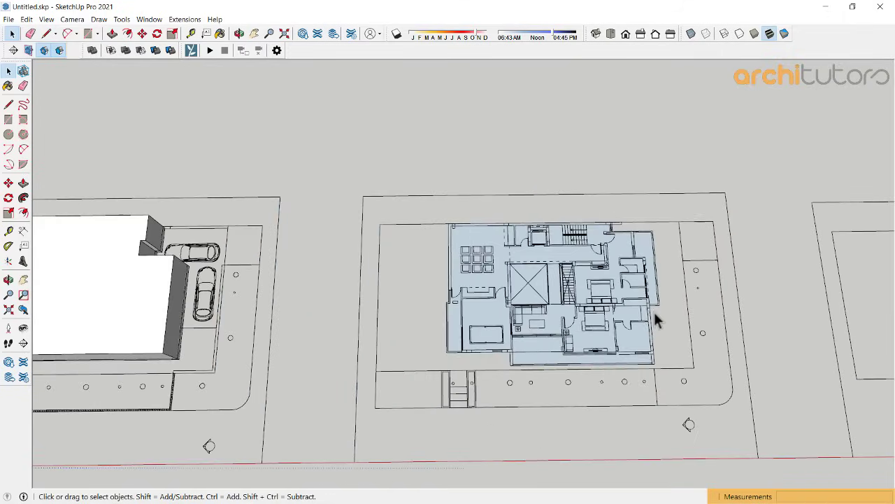
scroll(52, 224, up, 1)
mouse_move(52, 224)
middle_down()
mouse_move(629, 254)
mouse_move(544, 236)
mouse_move(534, 338)
middle_up()
Step: Extrude the upper-floor plan face into a slab and make the slab a group
key(p)
click(539, 327)
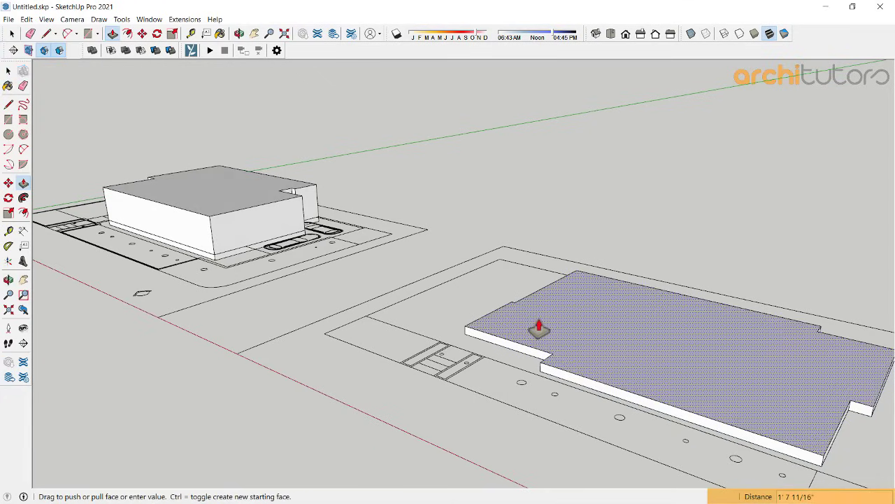
click(538, 326)
key(space)
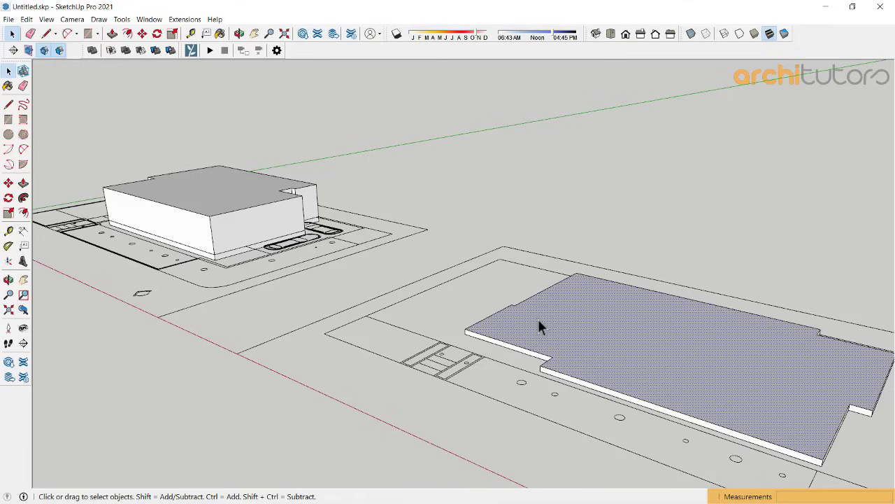
triple_click(538, 326)
right_click(541, 323)
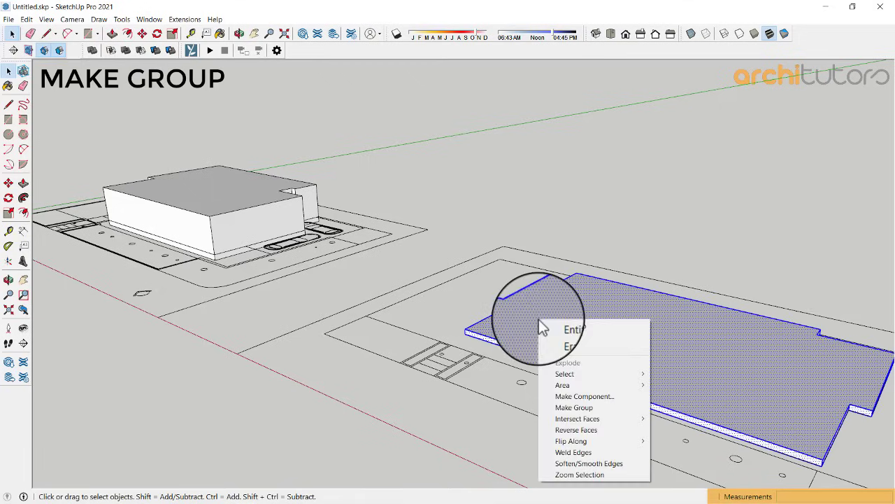
click(573, 407)
mouse_move(638, 368)
middle_down()
mouse_move(532, 337)
mouse_move(380, 330)
middle_up()
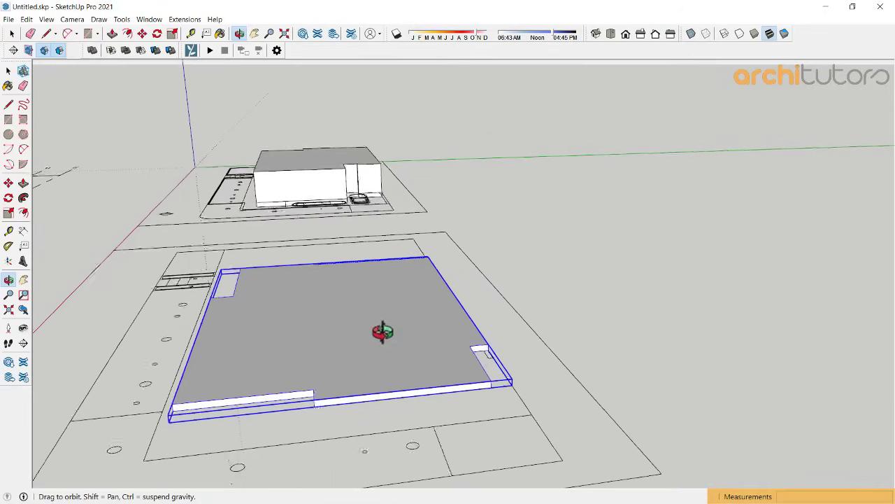
Step: Move the slab group from its corner across onto the ground-floor block
key(m)
click(484, 344)
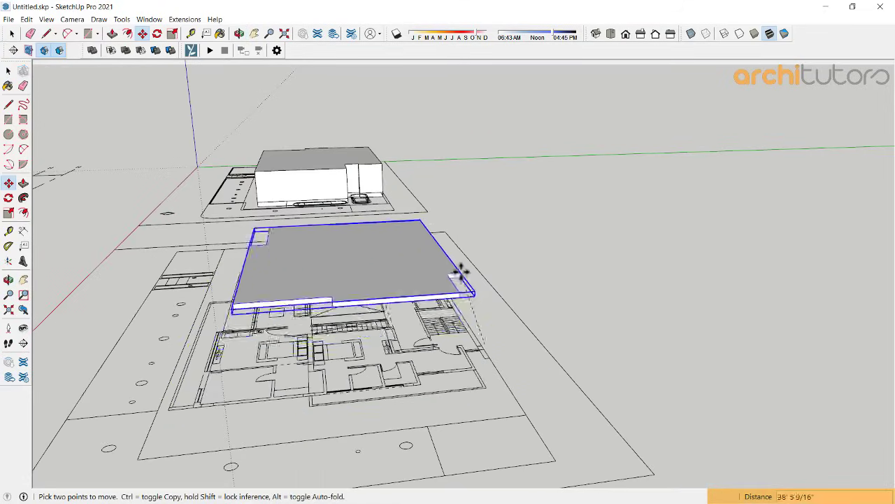
mouse_move(459, 270)
middle_down()
mouse_move(436, 202)
mouse_move(391, 312)
mouse_move(277, 359)
middle_up()
click(395, 329)
Step: Snap the slab corner precisely onto the matching wall corner below
scroll(322, 341, up, 2)
mouse_move(321, 342)
middle_down()
mouse_move(394, 326)
mouse_move(384, 305)
mouse_move(444, 232)
middle_up()
scroll(498, 260, up, 1)
mouse_move(498, 260)
middle_down()
mouse_move(484, 362)
mouse_move(485, 172)
middle_up()
scroll(485, 172, up, 2)
click(488, 192)
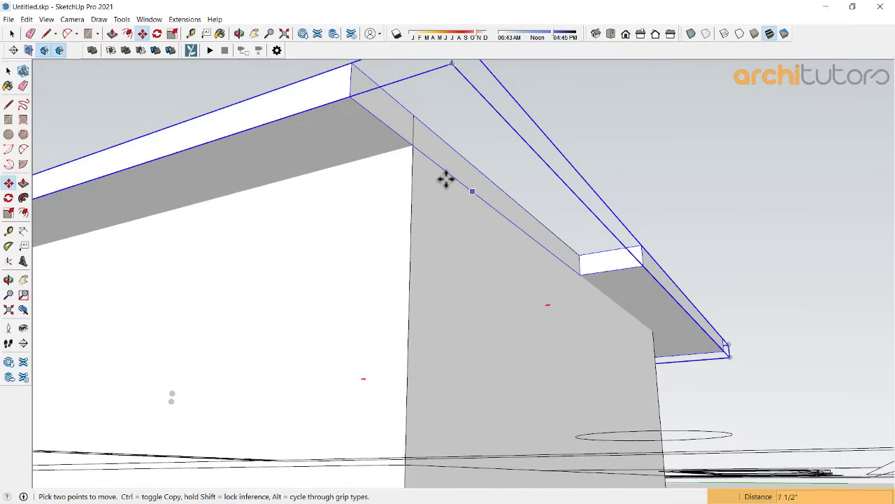
click(415, 140)
click(414, 120)
key(space)
mouse_move(653, 256)
middle_down()
mouse_move(362, 351)
mouse_move(590, 304)
mouse_move(284, 296)
mouse_move(680, 350)
middle_up()
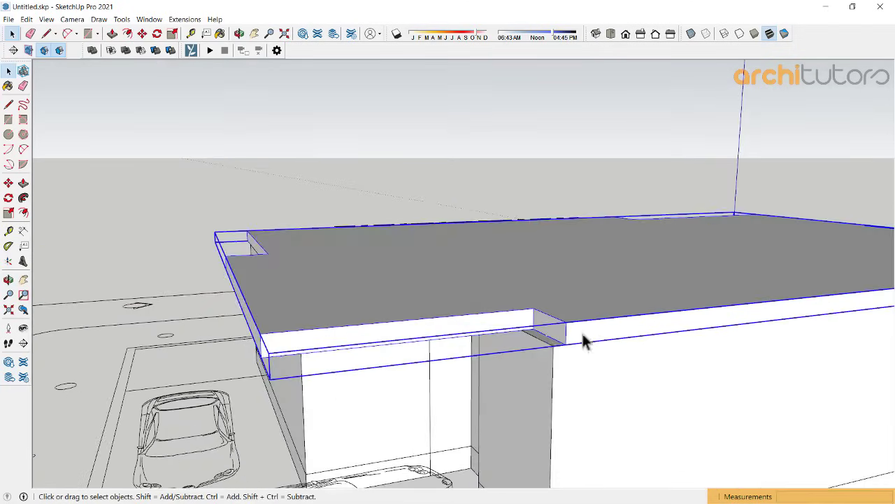
Step: Inside the slab group, push the notch face and pull the thin edge face outward
middle_drag(585, 341, 550, 330)
double_click(550, 333)
key(p)
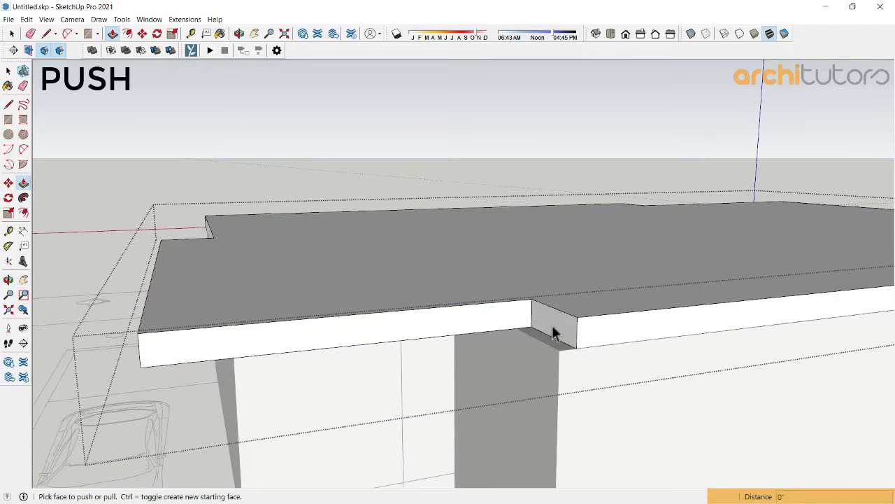
drag(550, 336, 540, 356)
key(space)
mouse_move(549, 348)
middle_down()
mouse_move(578, 325)
mouse_move(470, 316)
mouse_move(550, 343)
mouse_move(448, 366)
mouse_move(737, 333)
mouse_move(455, 289)
mouse_move(310, 295)
mouse_move(298, 206)
middle_up()
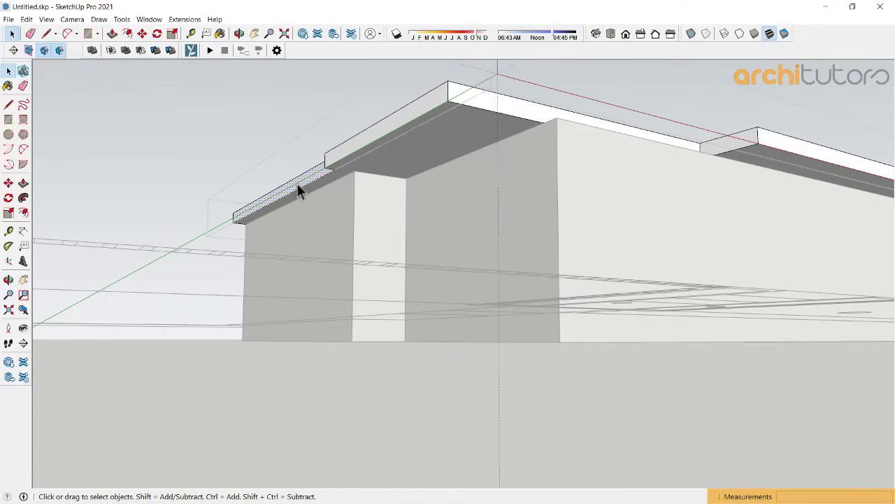
key(p)
mouse_move(298, 183)
mouse_down()
mouse_move(340, 168)
mouse_move(321, 171)
mouse_up()
click(320, 171)
Step: Push the slab's edge face out by 3'
key(e)
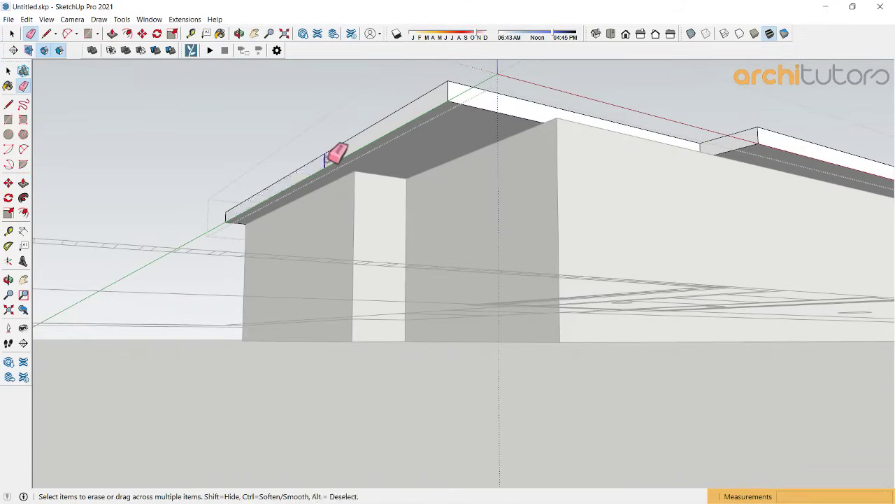
mouse_move(336, 152)
middle_down()
mouse_move(300, 114)
mouse_move(391, 138)
middle_up()
key(t)
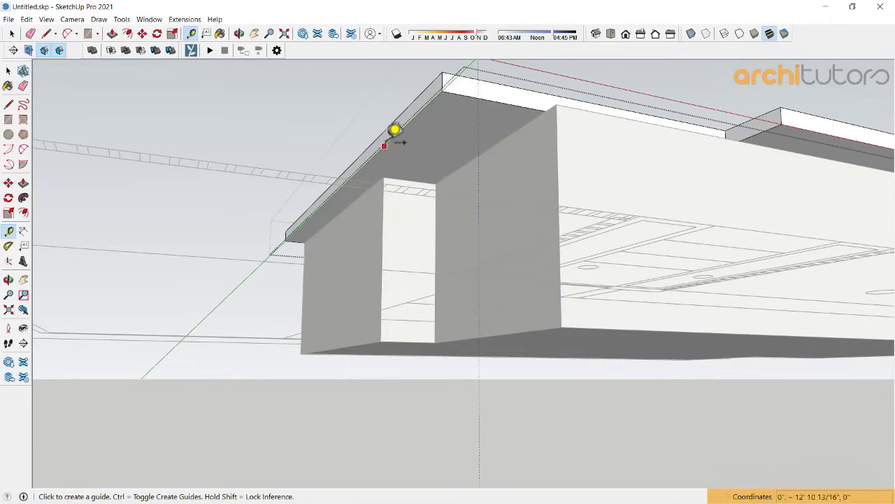
click(386, 143)
key(space)
mouse_move(479, 158)
middle_down()
mouse_move(469, 170)
mouse_move(482, 206)
mouse_move(238, 235)
mouse_move(477, 176)
mouse_move(475, 154)
middle_up()
key(t)
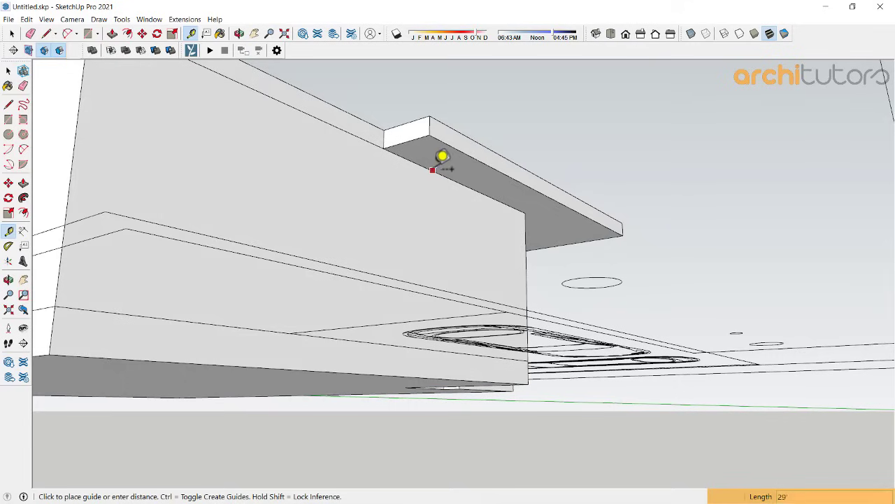
key(space)
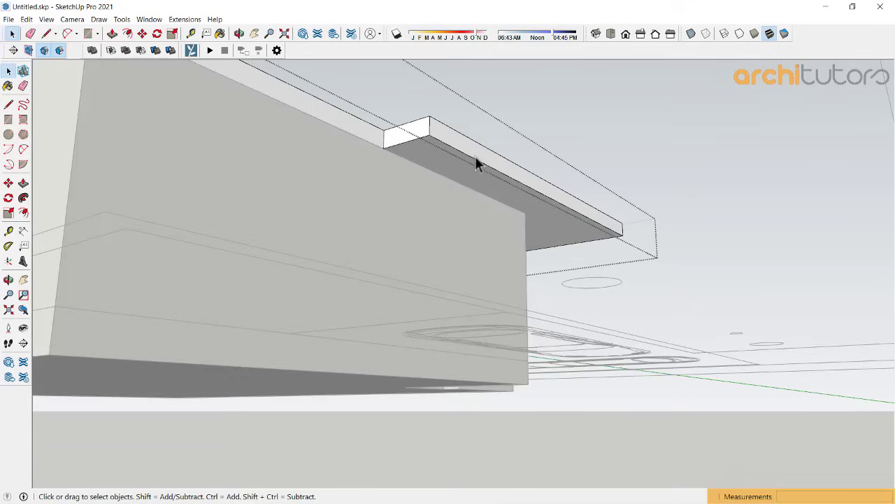
key(p)
click(477, 158)
text(3')
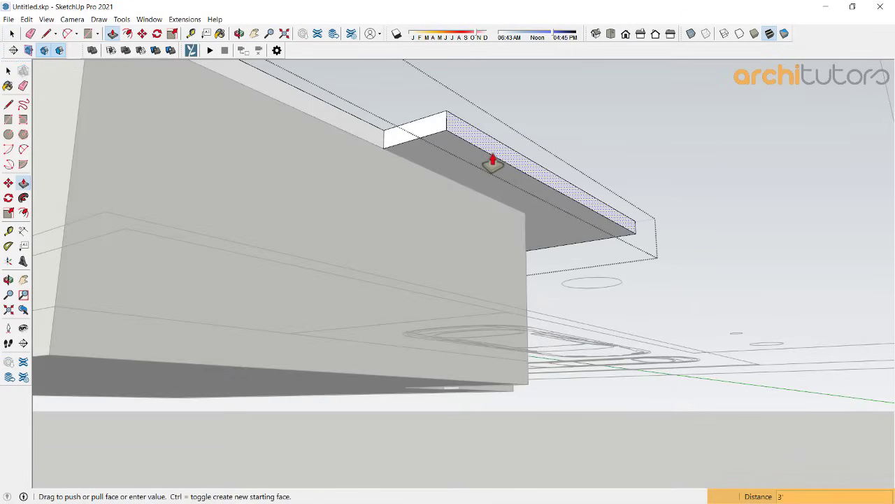
key(Return)
key(space)
mouse_move(494, 161)
middle_down()
mouse_move(390, 250)
mouse_move(452, 249)
mouse_move(396, 226)
mouse_move(530, 292)
middle_up()
Step: Reopen the roof slab group and extrude the edge beam face by 1'
double_click(530, 285)
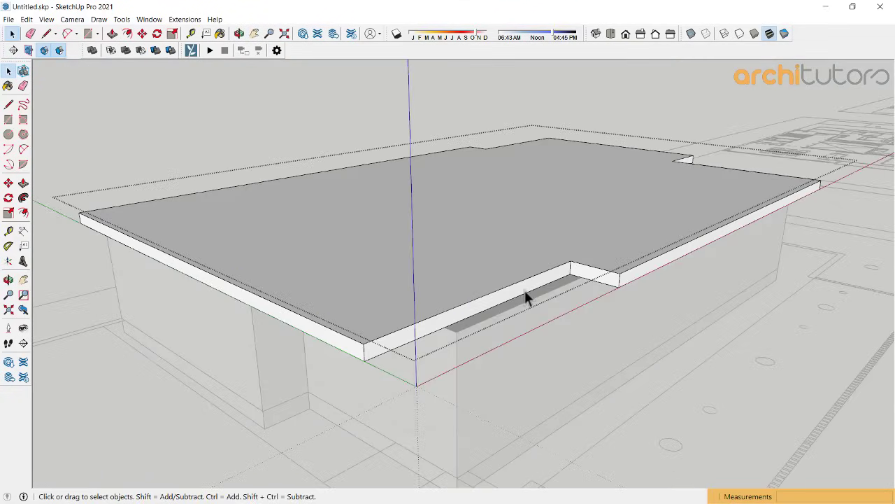
key(p)
key(space)
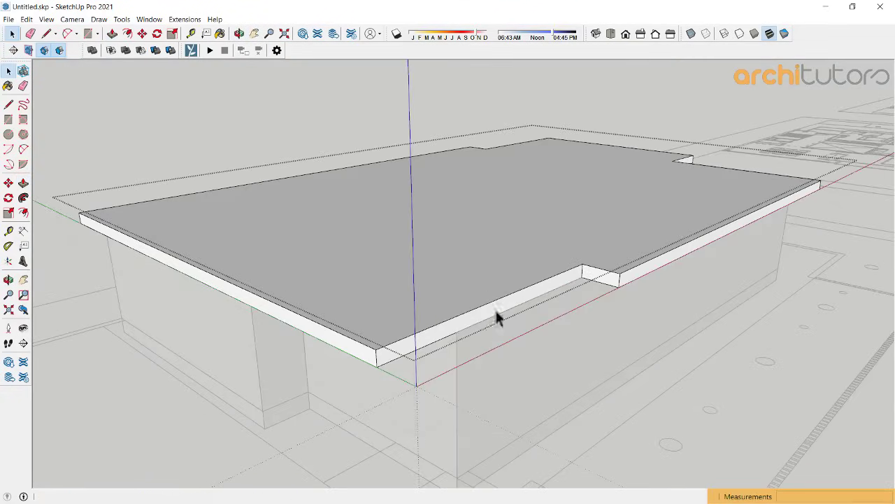
mouse_move(495, 314)
middle_down()
mouse_move(480, 192)
mouse_move(485, 163)
middle_up()
scroll(549, 180, up, 3)
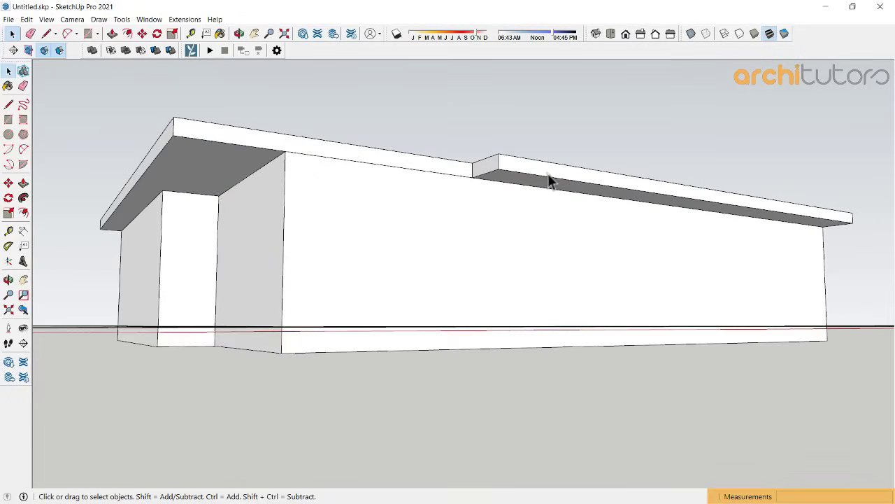
scroll(560, 178, up, 2)
key(t)
click(572, 177)
middle_drag(569, 181, 504, 160)
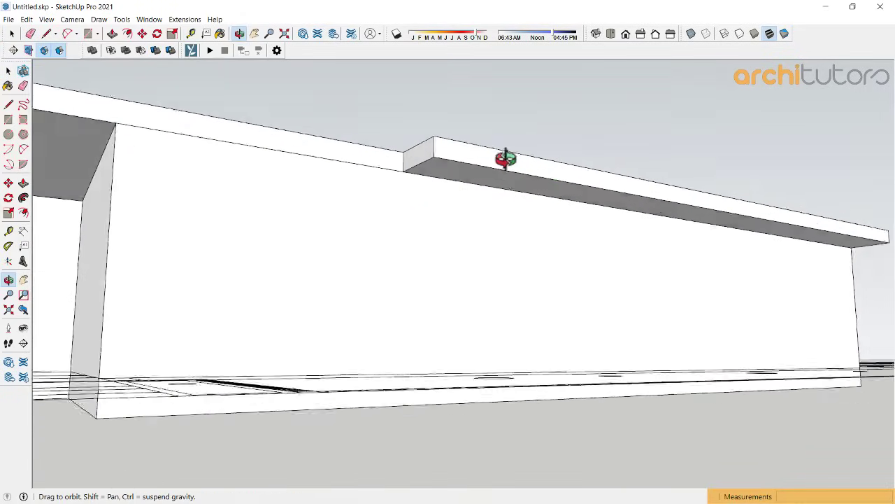
key(space)
key(p)
click(507, 161)
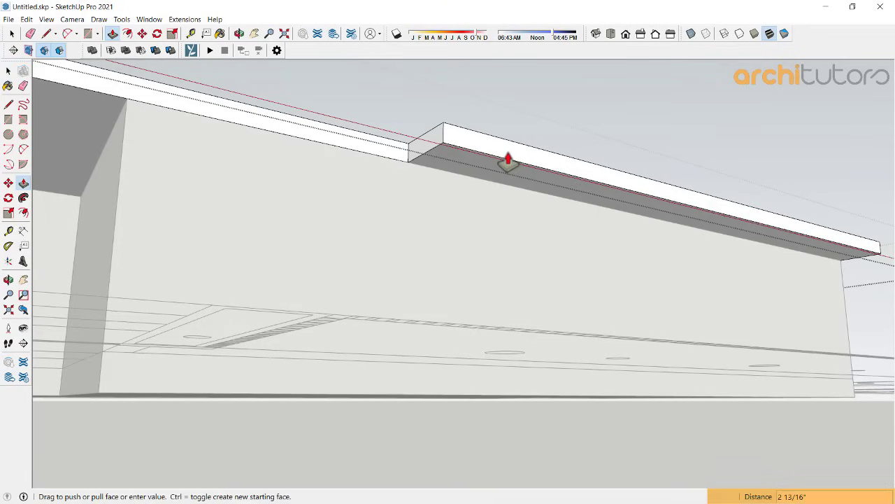
key(Return)
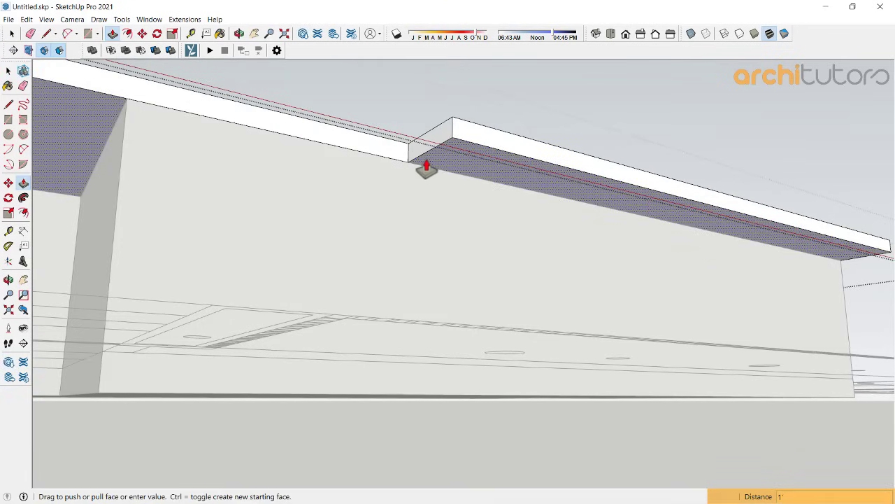
key(space)
Step: Extrude the beam face once more and select the roof slab
key(p)
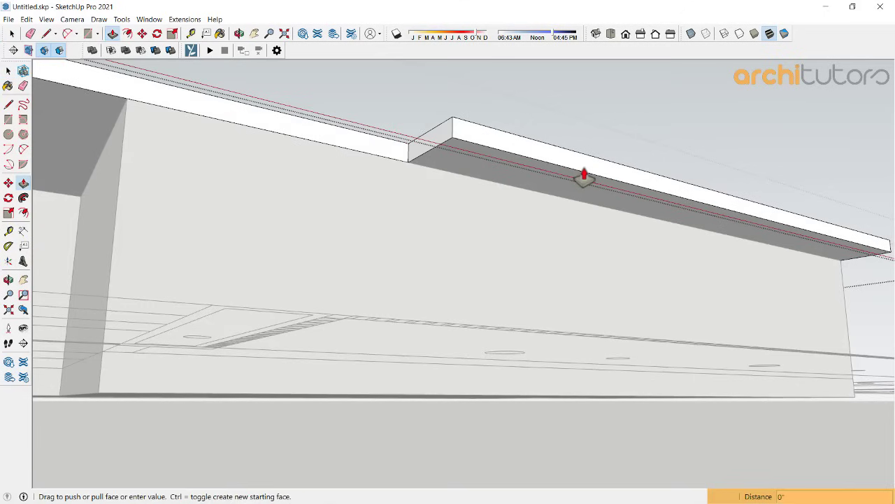
click(584, 176)
click(586, 174)
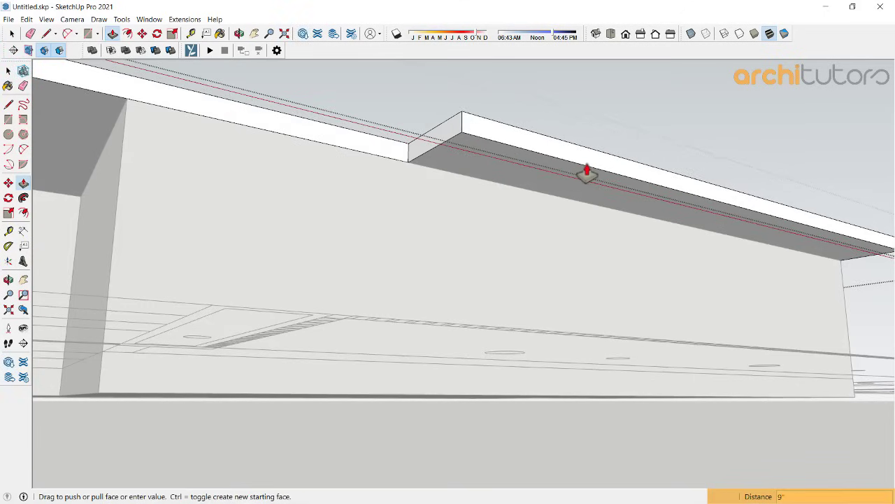
key(space)
mouse_move(585, 172)
middle_down()
mouse_move(558, 162)
mouse_move(456, 161)
mouse_move(443, 216)
mouse_move(480, 212)
mouse_move(420, 304)
middle_up()
click(402, 324)
Step: Copy the roof slab's top face from inside its group
double_click(399, 325)
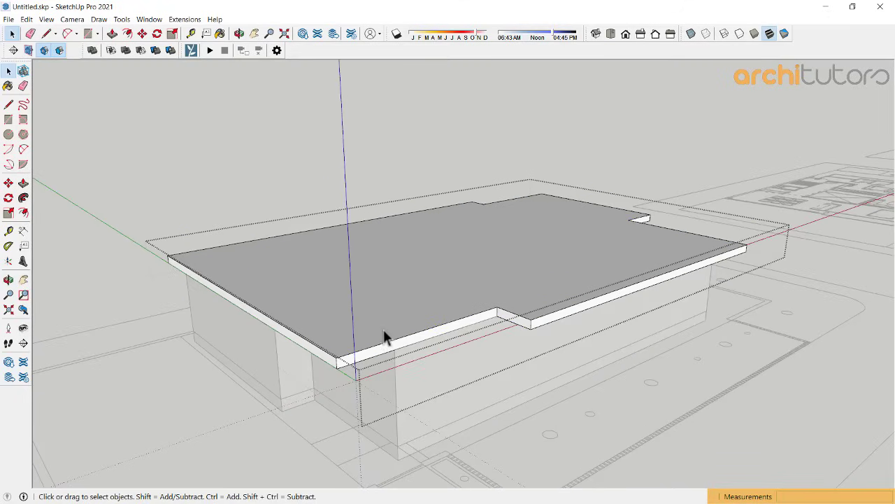
click(376, 336)
key(ctrl+c)
key(Escape)
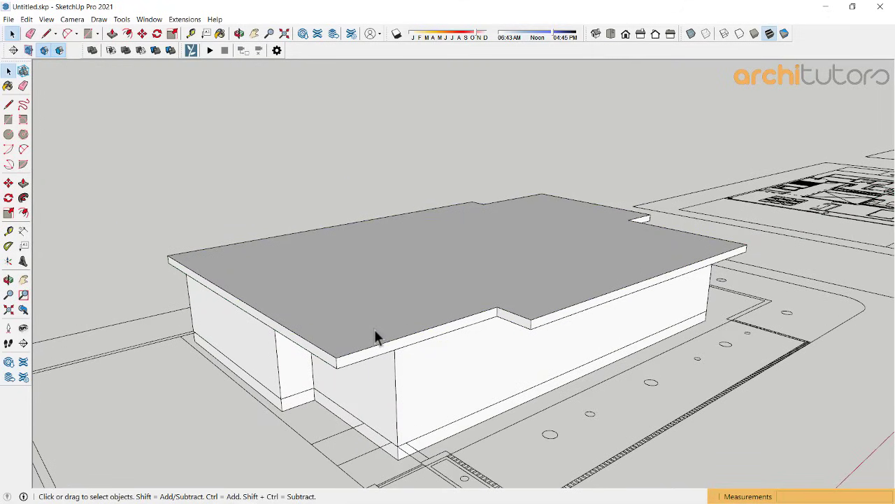
Step: Copy the slab group 11' straight up
click(376, 336)
middle_drag(376, 337, 363, 292)
key(m)
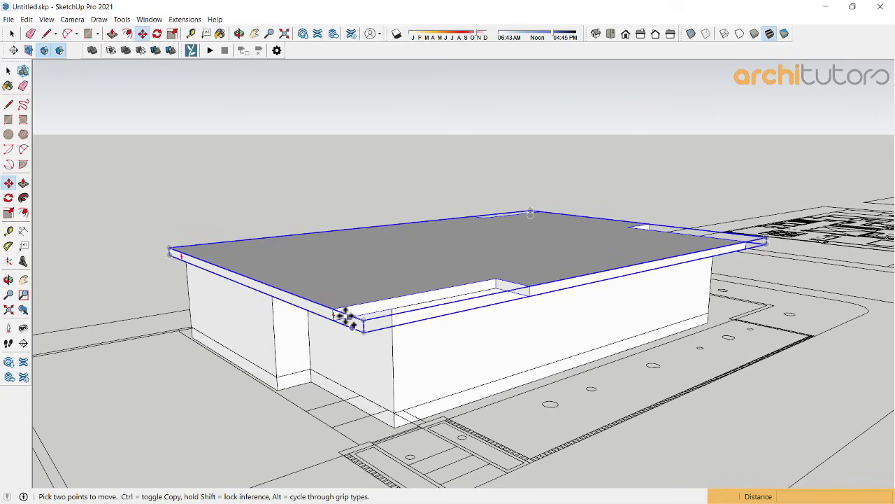
key(ctrl)
click(345, 316)
text(11)
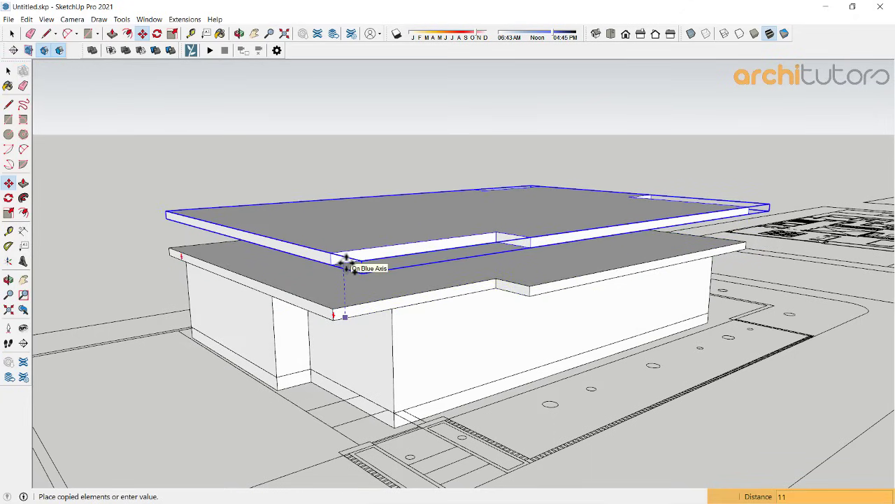
text(')
key(Return)
Step: Paste the copied slab face and align it with the lower slab's corner
key(t)
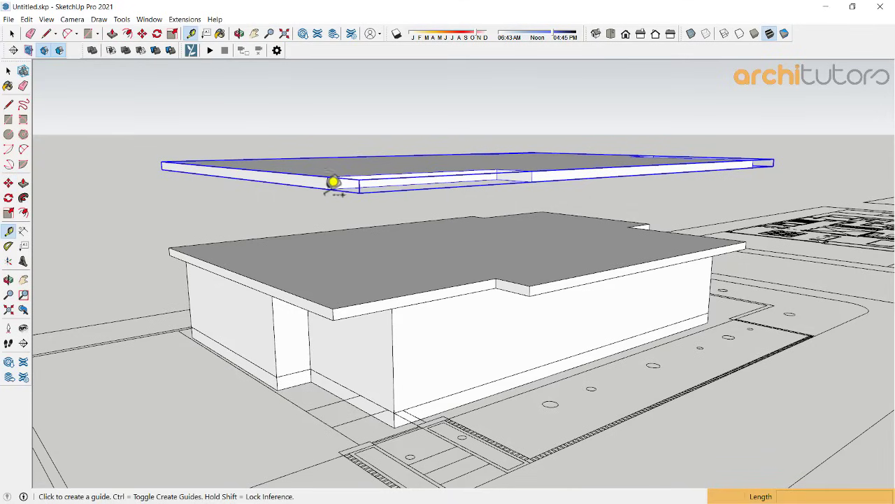
click(328, 189)
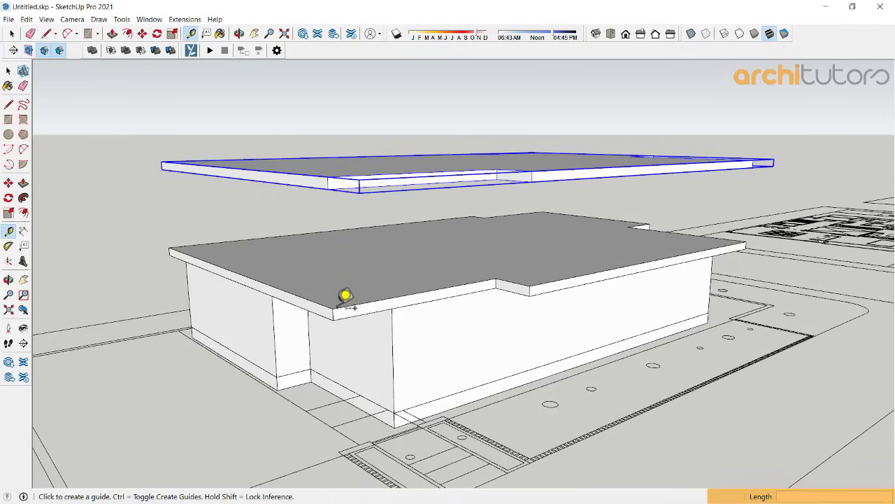
key(space)
click(293, 229)
key(ctrl+v)
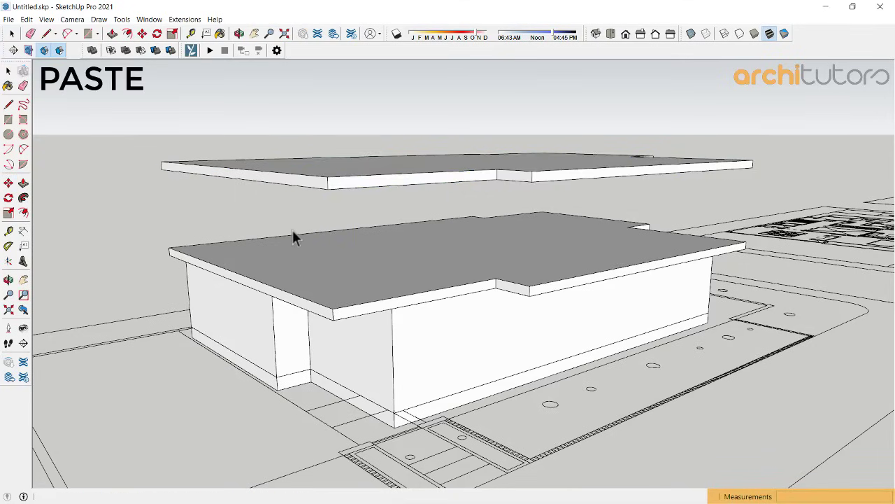
click(302, 283)
click(333, 310)
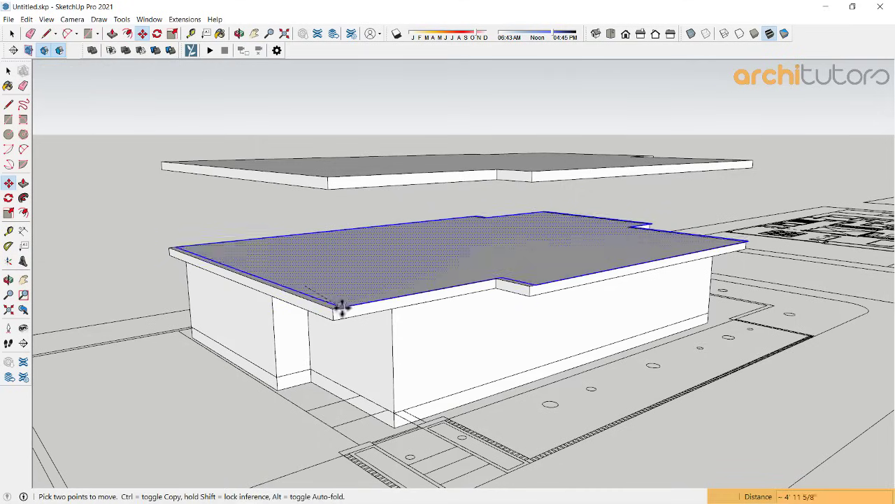
Step: Push/pull the pasted face up into the first-floor block
key(p)
drag(335, 296, 335, 280)
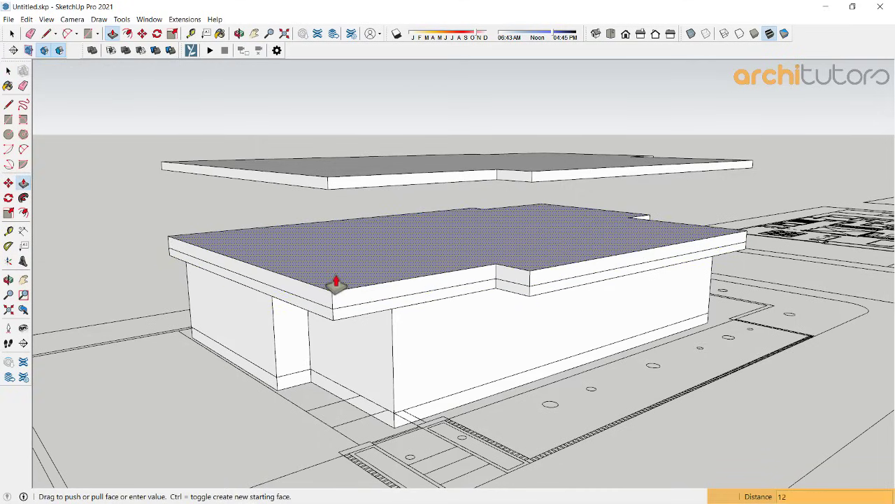
key(Return)
key(space)
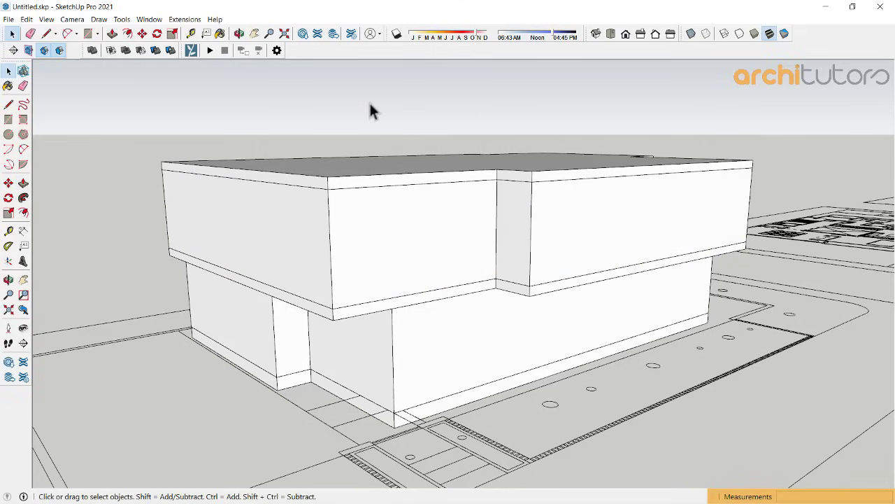
mouse_move(582, 211)
middle_down()
mouse_move(340, 180)
mouse_move(190, 189)
mouse_move(332, 182)
mouse_move(216, 174)
mouse_move(224, 179)
middle_up()
Step: Split the upper front wall with a vertical line and erase the leftover edge
click(526, 238)
scroll(490, 236, up, 2)
key(l)
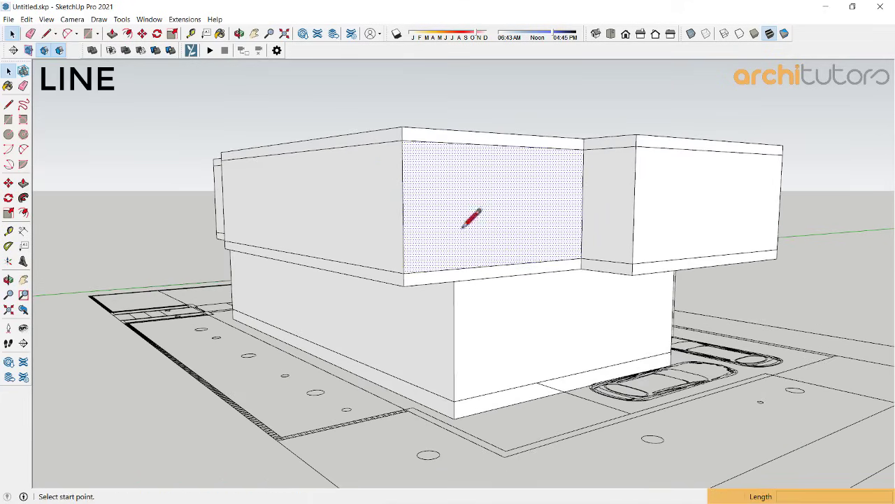
click(454, 280)
click(454, 129)
key(e)
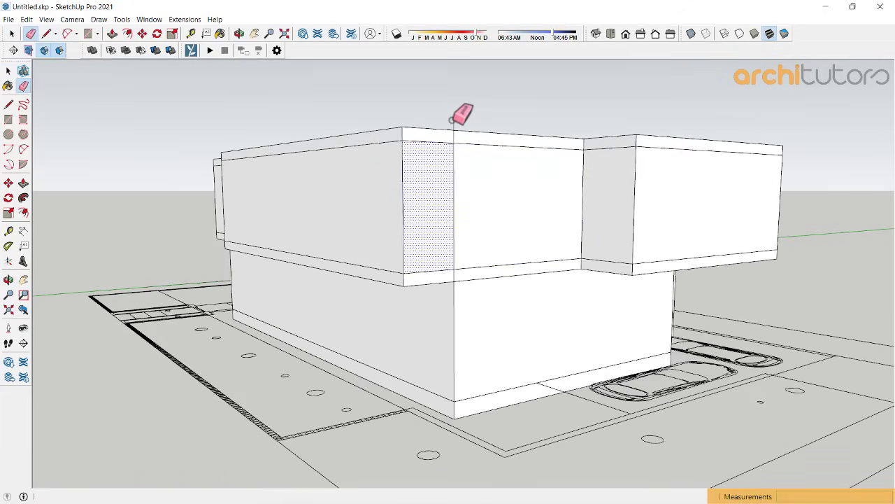
click(455, 127)
key(space)
Step: Push the narrow strip face 12' into the building
click(434, 197)
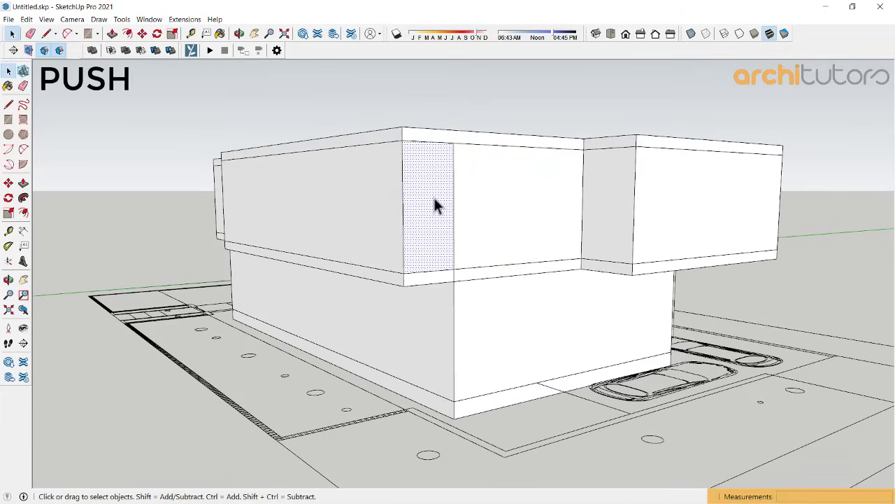
key(p)
click(423, 235)
text(12')
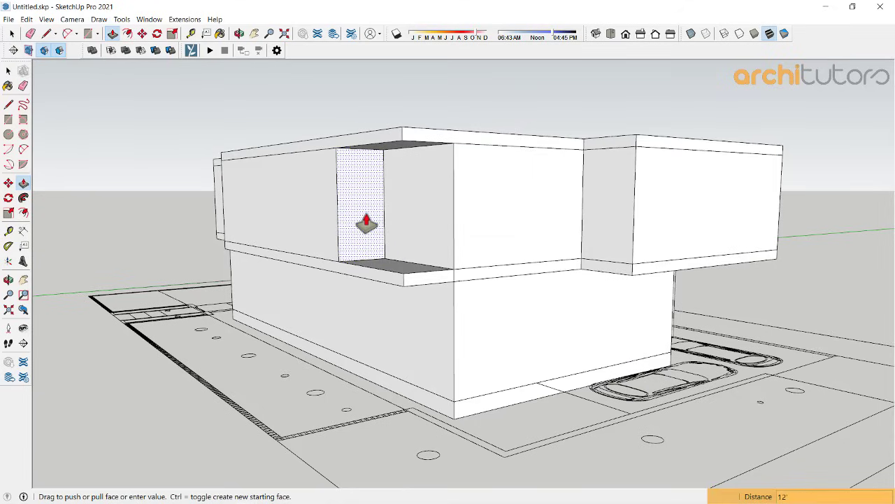
key(Return)
Step: On the building's other side, push the narrow strip in by 4.5
mouse_move(366, 222)
middle_down()
mouse_move(380, 206)
mouse_move(635, 214)
mouse_move(516, 202)
mouse_move(433, 216)
middle_up()
drag(433, 216, 426, 218)
text(4.5)
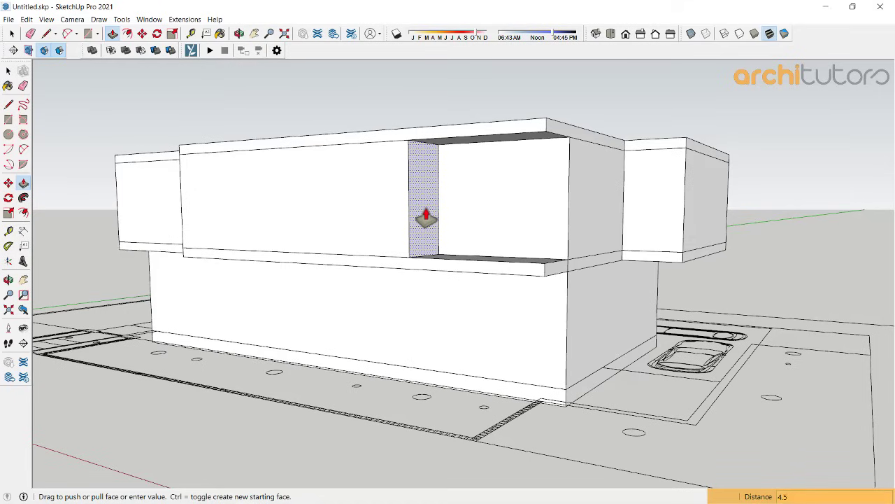
key(Return)
key(space)
mouse_move(516, 186)
middle_down()
mouse_move(472, 114)
mouse_move(458, 164)
mouse_move(426, 116)
mouse_move(480, 150)
middle_up()
Step: Split the slab edge with a line and push that piece back flush with the recess
scroll(513, 260, up, 3)
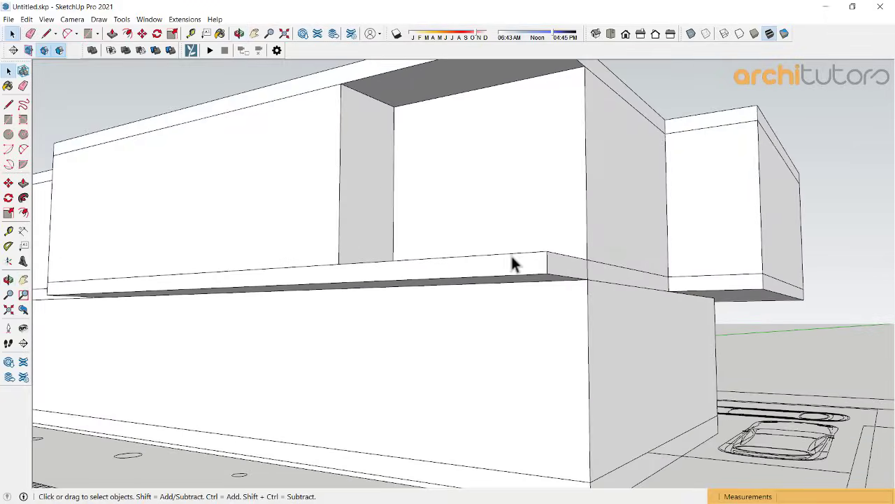
scroll(550, 274, up, 2)
key(l)
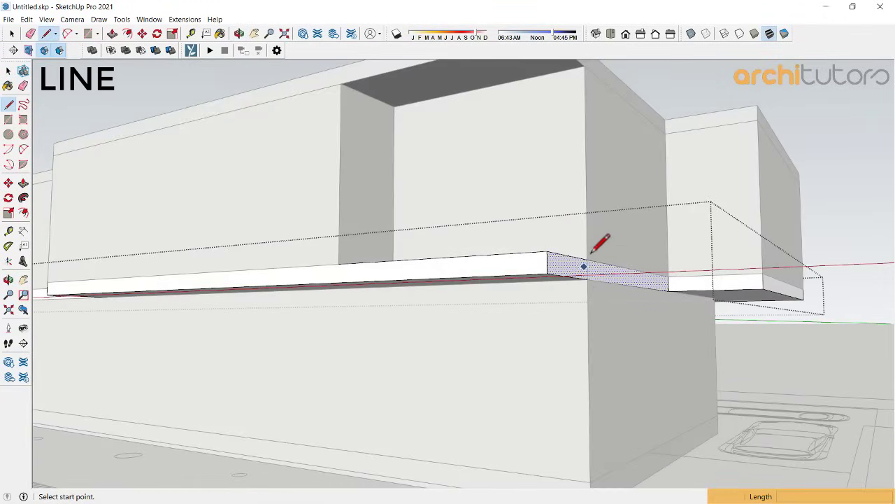
click(587, 261)
click(587, 280)
key(space)
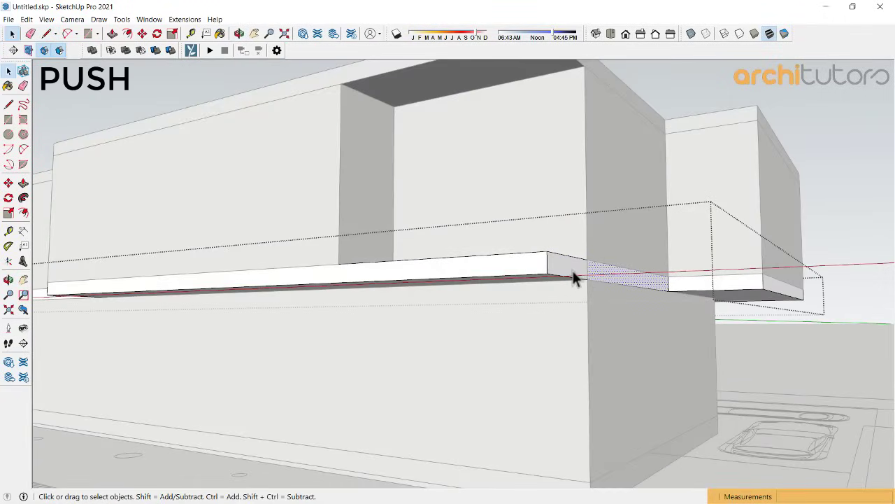
key(p)
click(576, 280)
click(368, 227)
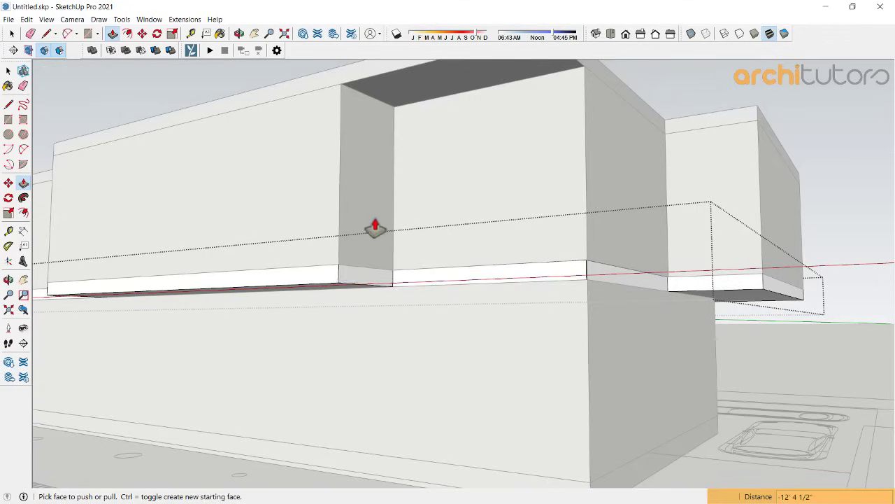
key(space)
Step: Inside the upper box group, push the top band face back over the recess
scroll(442, 154, down, 3)
scroll(474, 118, up, 2)
scroll(483, 151, up, 2)
scroll(483, 151, up, 1)
double_click(508, 140)
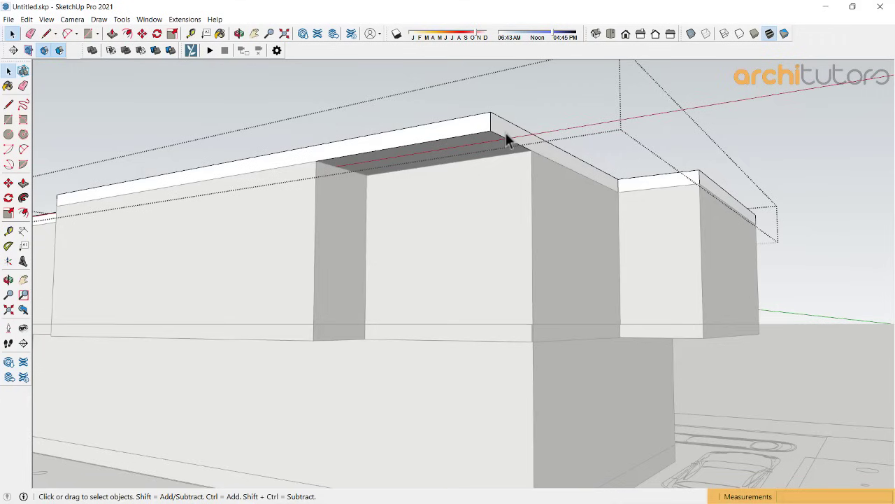
key(l)
click(532, 150)
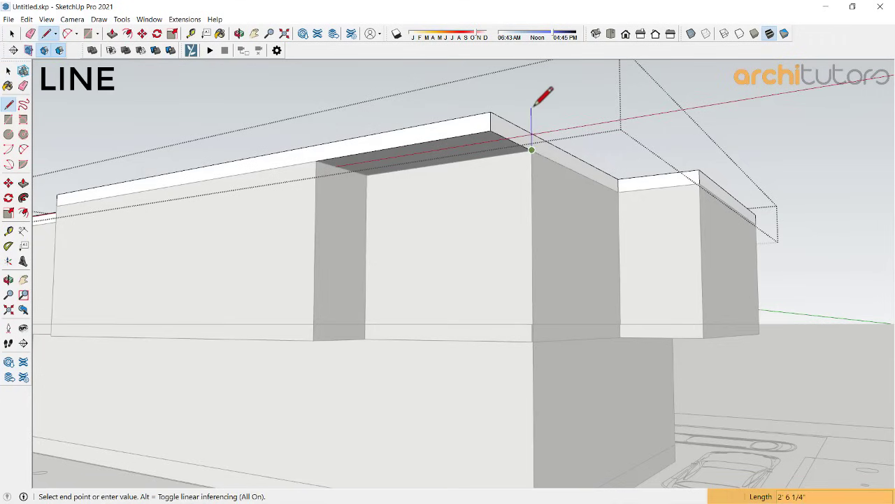
key(space)
key(p)
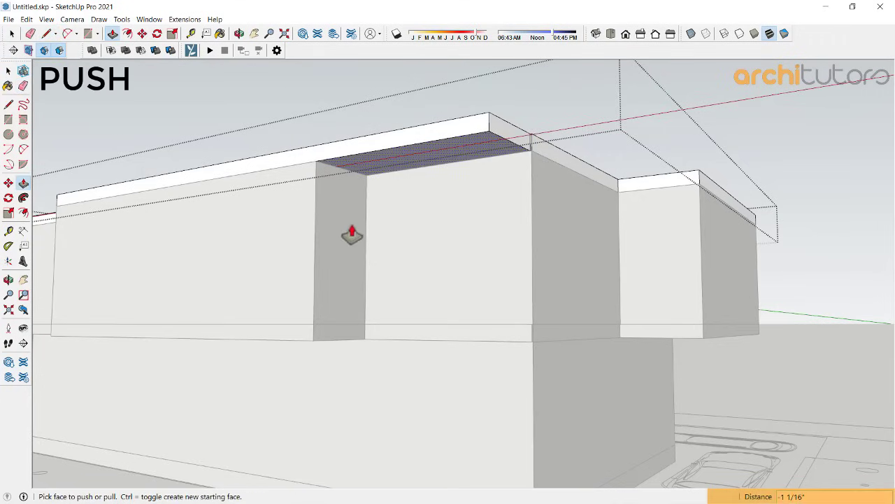
click(507, 139)
click(345, 234)
key(space)
mouse_move(358, 214)
middle_down()
mouse_move(570, 233)
mouse_move(288, 221)
mouse_move(484, 247)
mouse_move(396, 266)
mouse_move(370, 306)
mouse_move(428, 287)
mouse_move(480, 144)
middle_up()
Step: Hide the lower storey box to reveal the floor plan beneath
scroll(420, 216, up, 3)
scroll(480, 167, up, 3)
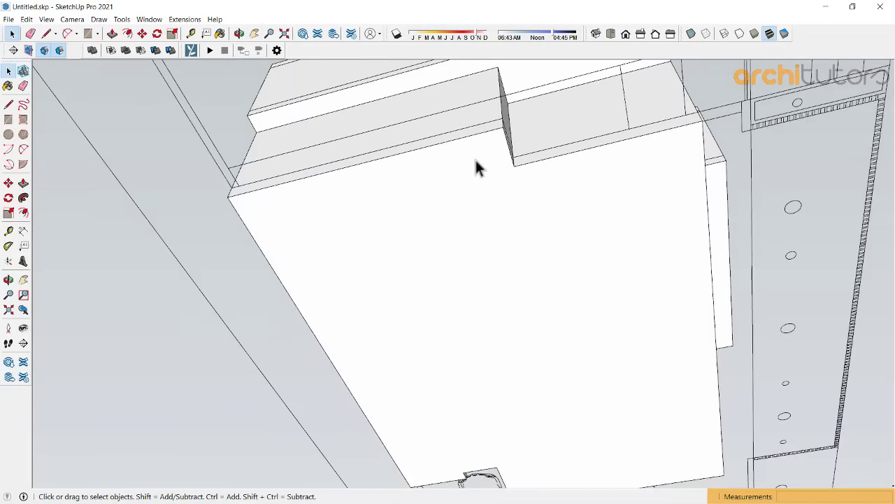
click(419, 210)
scroll(391, 224, down, 2)
scroll(383, 227, up, 3)
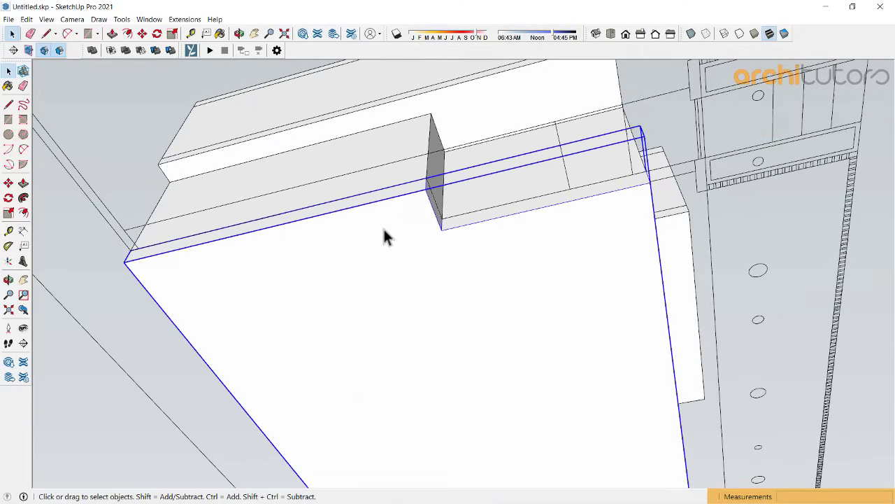
key(h)
middle_drag(415, 180, 462, 183)
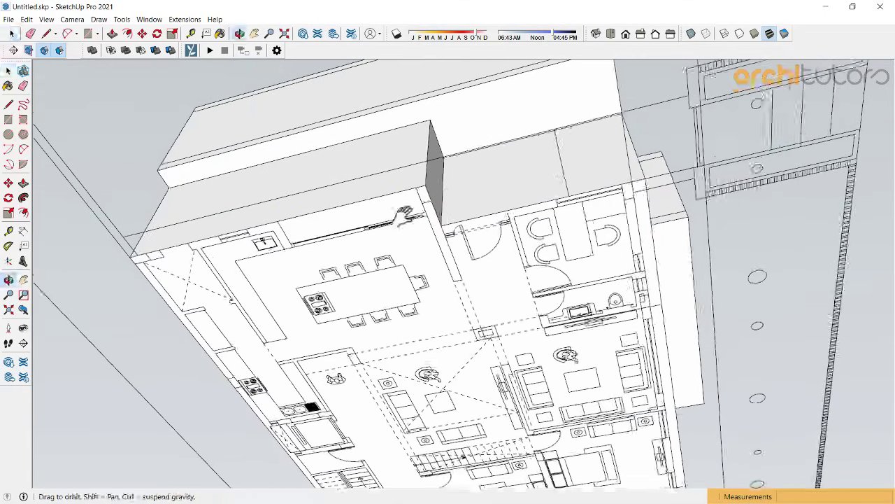
scroll(473, 185, up, 2)
scroll(422, 168, up, 2)
Step: Push the rectangle on the soffit over the kitchen area into a box
click(364, 208)
key(r)
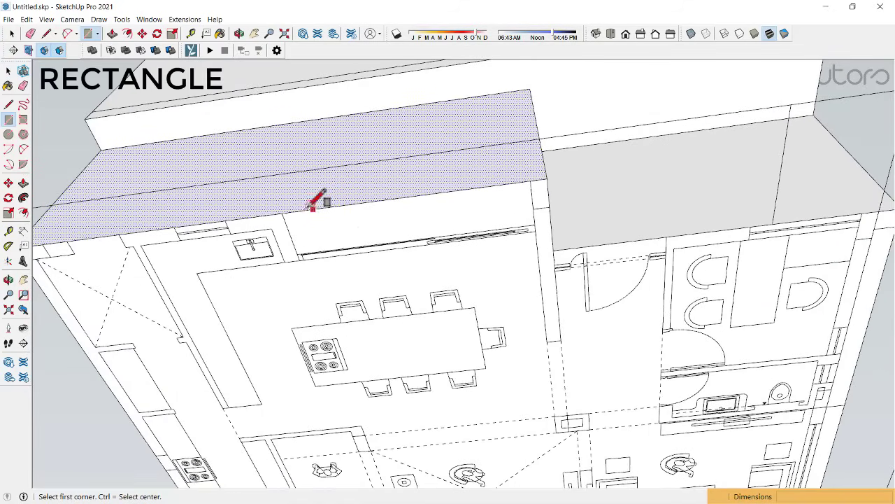
scroll(519, 225, up, 1)
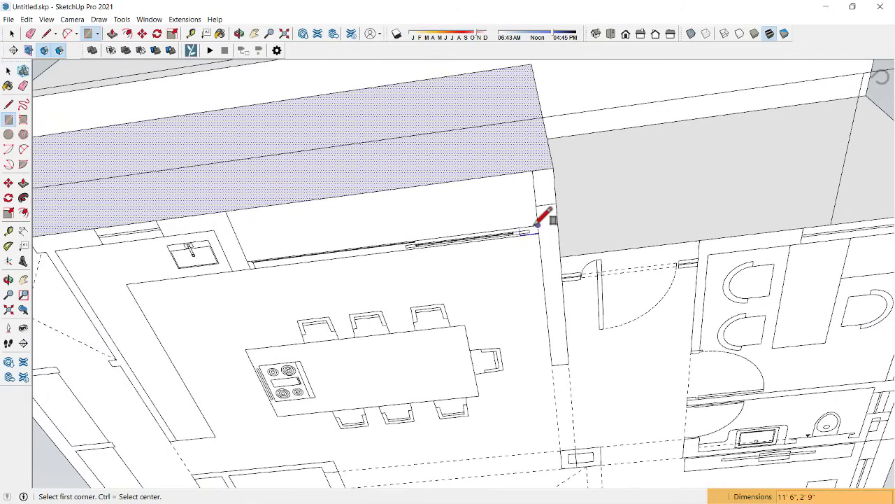
key(space)
key(p)
click(458, 208)
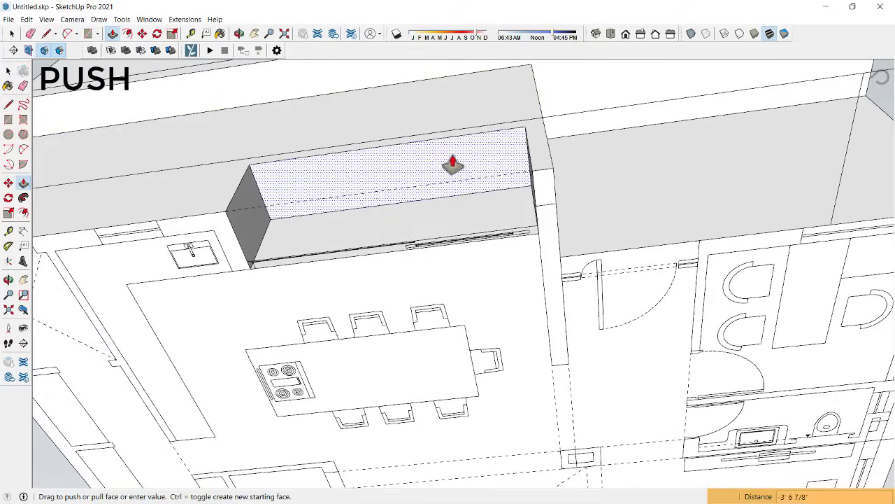
middle_drag(452, 164, 430, 254)
text(9')
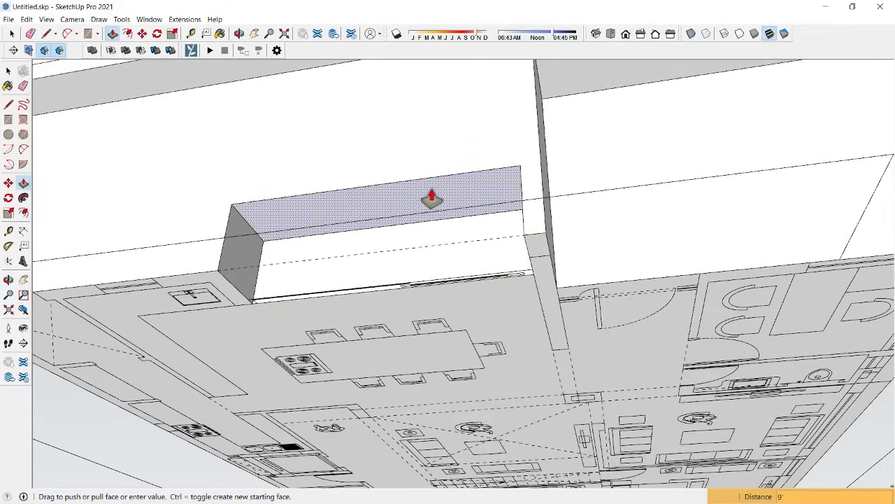
click(436, 200)
mouse_move(436, 200)
middle_down()
mouse_move(333, 281)
mouse_move(566, 168)
middle_up()
key(space)
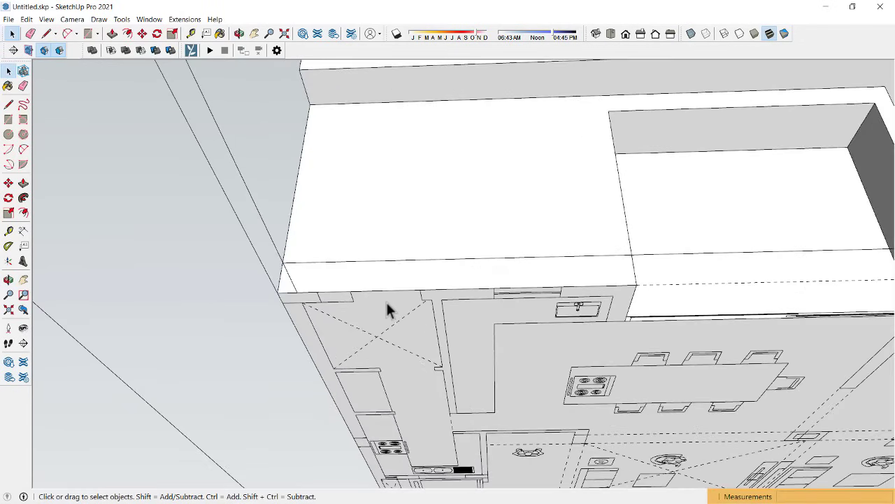
scroll(386, 302, up, 2)
Step: Draw a thin rectangle on the entrance wall line and pull it up into a wall
click(330, 294)
key(r)
click(286, 301)
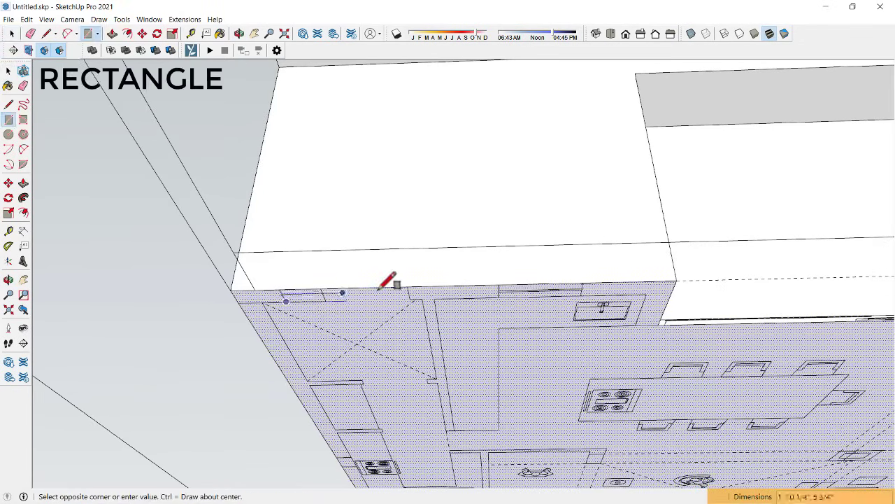
click(406, 285)
key(space)
key(p)
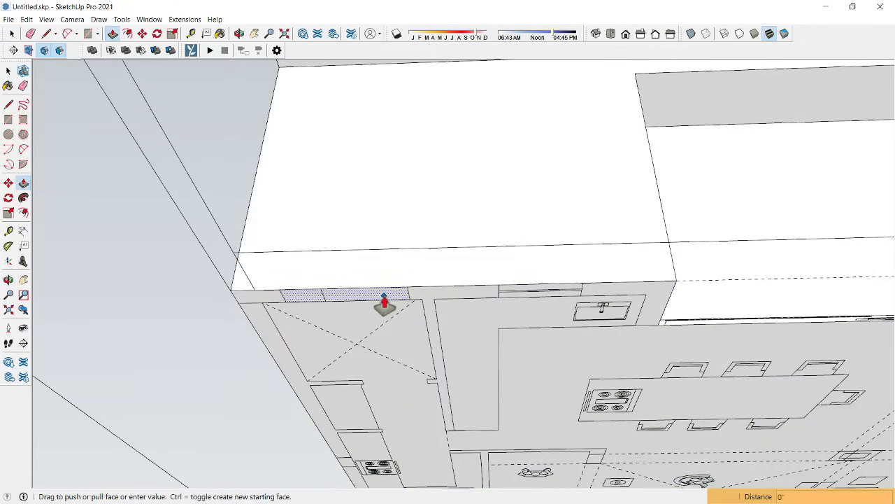
drag(385, 302, 385, 210)
mouse_move(385, 210)
middle_down()
mouse_move(389, 241)
mouse_move(410, 168)
mouse_move(361, 256)
middle_up()
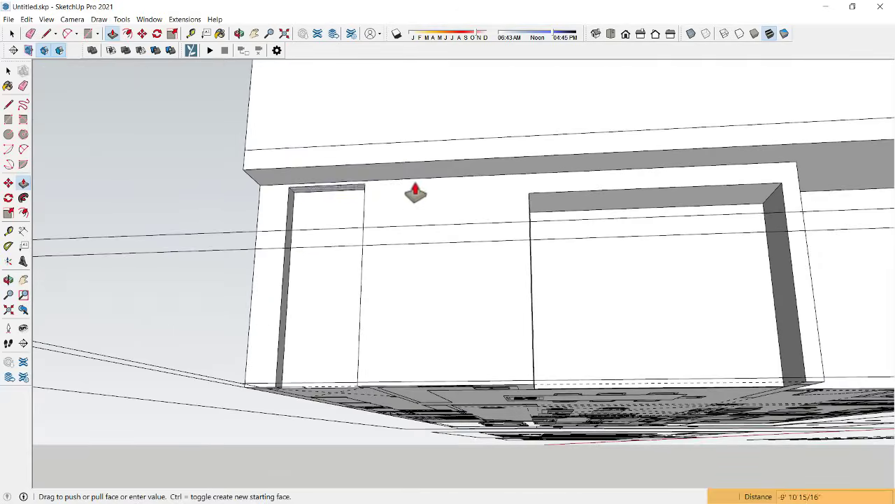
middle_drag(408, 188, 370, 246)
Step: Show the hidden lower storey again and view the whole two-storey building
key(space)
middle_drag(280, 300, 349, 283)
mouse_move(484, 300)
middle_down()
mouse_move(295, 273)
mouse_move(314, 270)
middle_up()
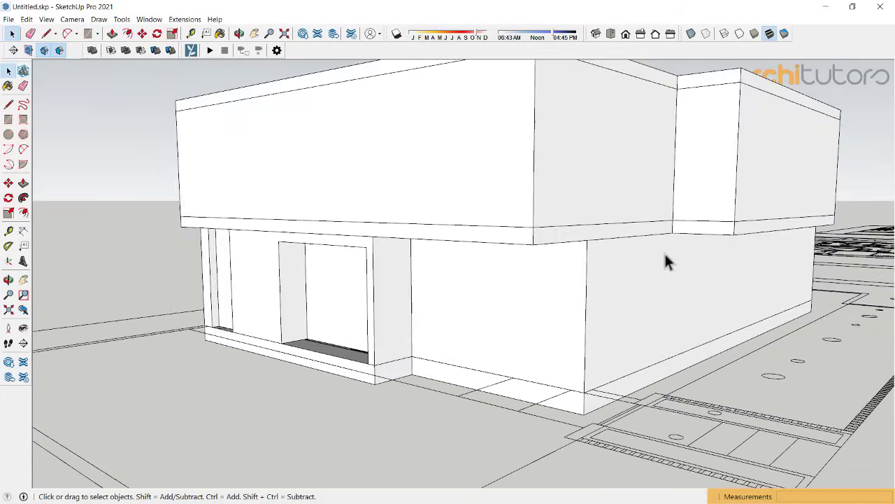
mouse_move(666, 258)
middle_down()
mouse_move(394, 240)
mouse_move(619, 258)
middle_up()
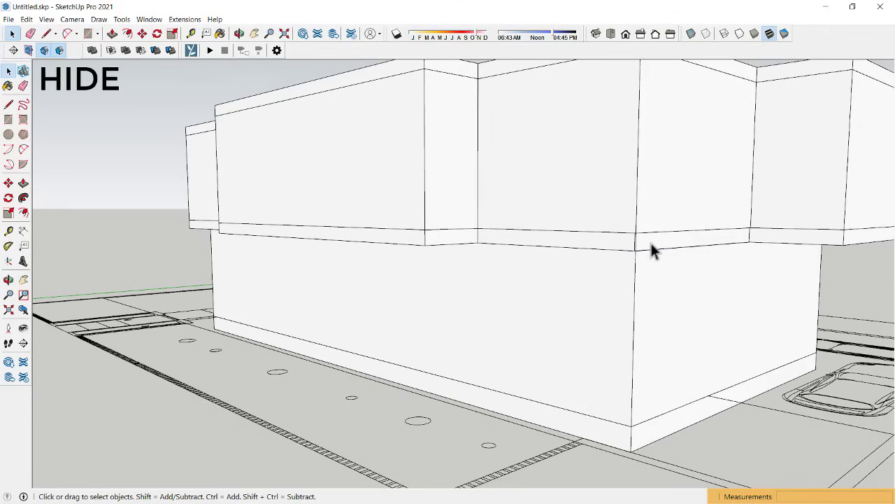
Step: Hide the floor band between the two storeys
click(650, 244)
key(h)
key(e)
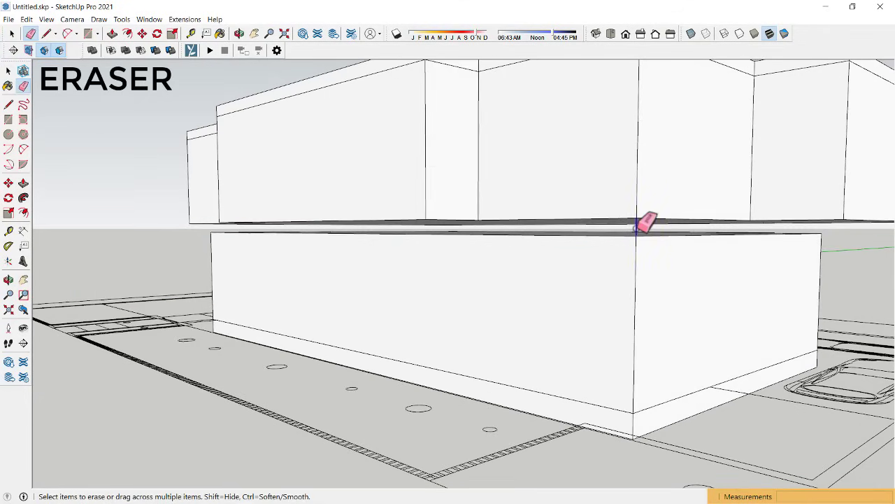
key(space)
Step: Make the lower storey box a group
click(605, 262)
mouse_move(359, 247)
middle_down()
mouse_move(581, 260)
mouse_move(579, 274)
mouse_move(495, 284)
mouse_move(574, 278)
middle_up()
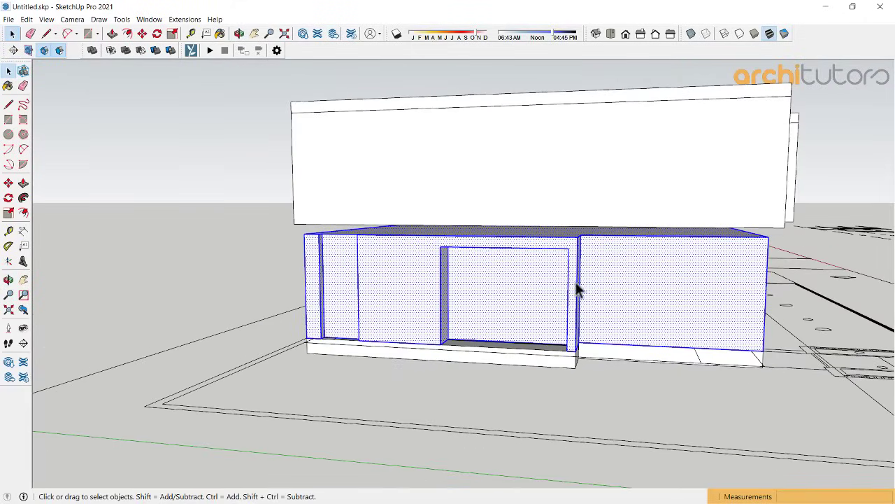
key(g)
Step: Group the upper storey box from its context menu, then clear the selection
click(506, 185)
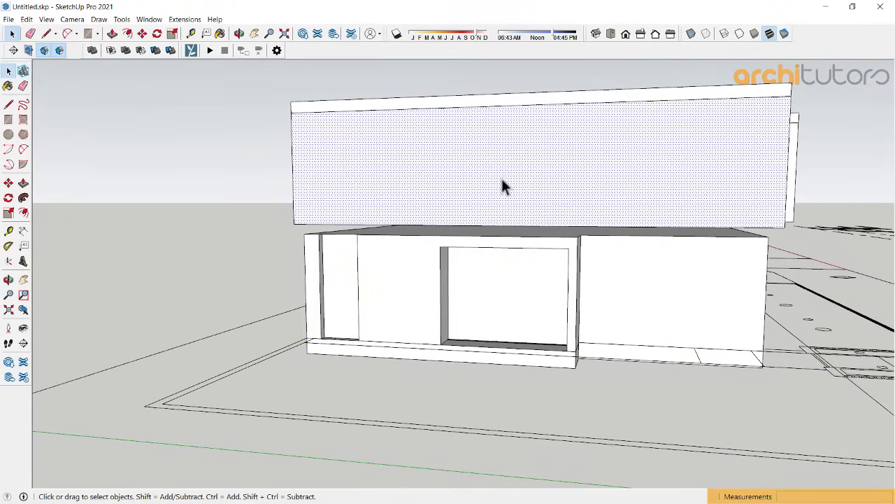
right_click(504, 183)
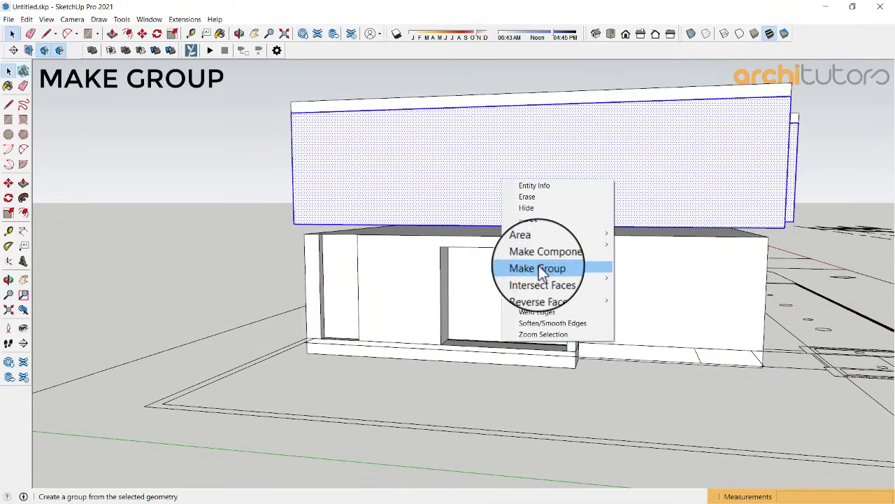
click(539, 268)
click(253, 163)
mouse_move(550, 224)
middle_down()
mouse_move(565, 224)
mouse_move(227, 238)
mouse_move(260, 244)
mouse_move(275, 202)
mouse_move(479, 256)
middle_up()
Step: Draw a rectangle along the box's bottom edge and pull it up 9' into a thin wall
click(455, 294)
scroll(401, 233, up, 3)
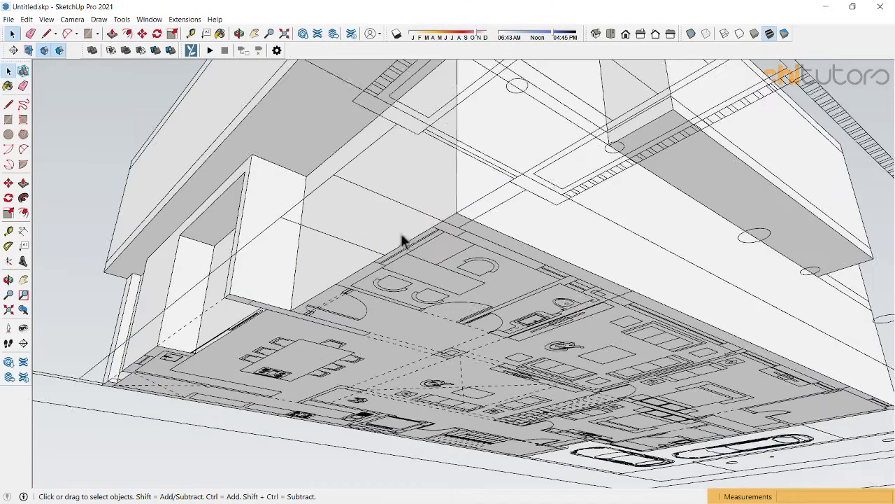
scroll(400, 233, up, 3)
mouse_move(525, 194)
middle_down()
mouse_move(490, 224)
mouse_move(557, 186)
mouse_move(453, 212)
middle_up()
scroll(565, 184, up, 1)
scroll(452, 213, up, 2)
key(r)
click(357, 287)
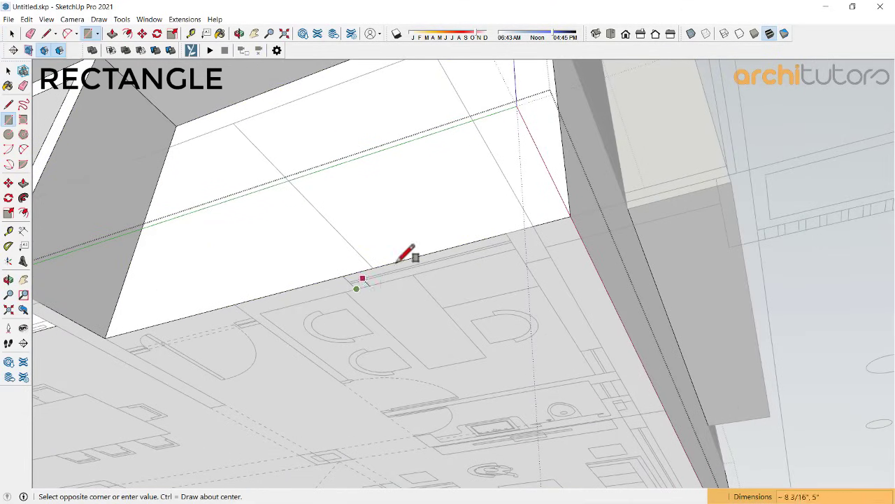
mouse_move(521, 245)
middle_down()
mouse_move(510, 205)
mouse_move(530, 240)
middle_up()
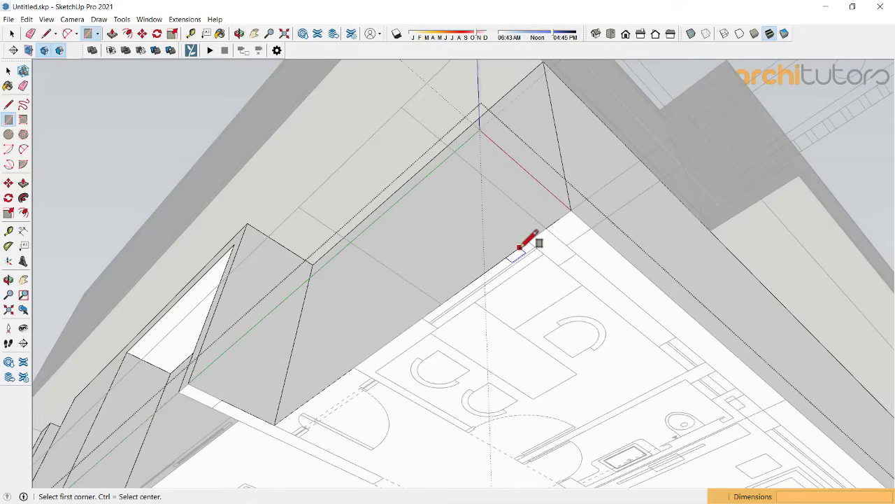
key(p)
drag(497, 275, 494, 205)
text(9')
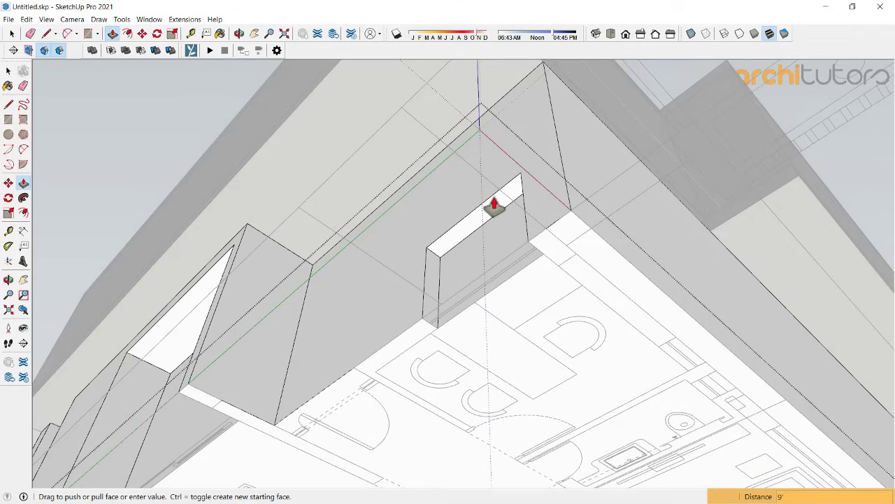
key(Return)
mouse_move(494, 205)
middle_down()
mouse_move(374, 206)
mouse_move(374, 226)
mouse_move(392, 250)
mouse_move(318, 195)
mouse_move(396, 197)
middle_up()
key(space)
Step: Push the wall face back into the block
key(p)
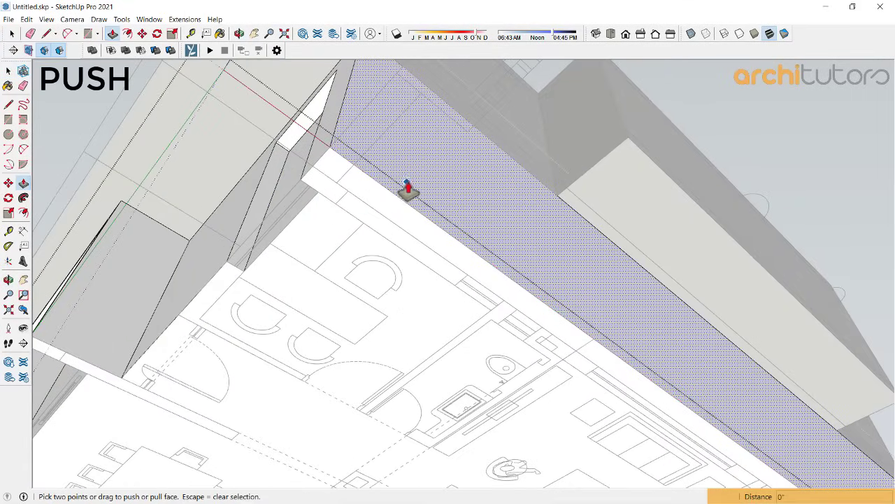
click(406, 185)
click(279, 171)
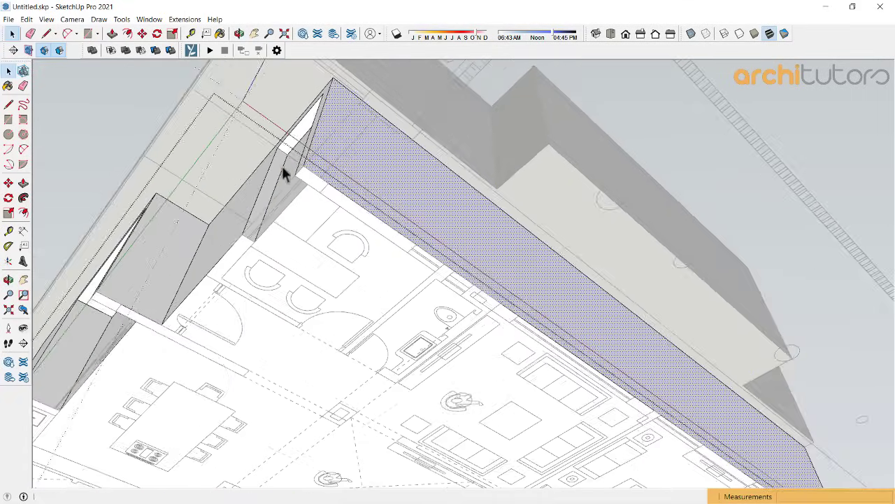
mouse_move(279, 171)
middle_down()
mouse_move(385, 172)
mouse_move(508, 310)
mouse_move(377, 292)
mouse_move(372, 280)
mouse_move(336, 290)
middle_up()
key(space)
Step: Draw a rectangle on the long wall face and pull it out into a box
click(336, 290)
key(r)
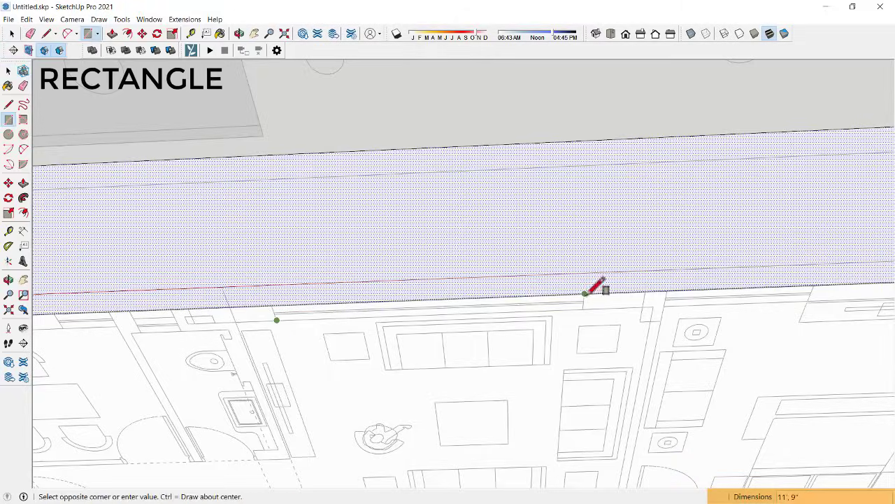
click(586, 292)
key(space)
click(522, 302)
key(p)
click(522, 302)
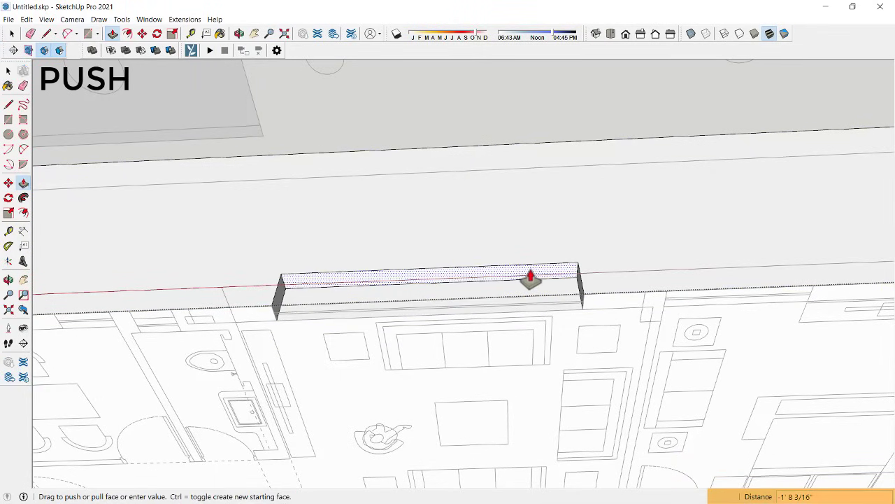
text(9')
click(530, 278)
mouse_move(531, 278)
middle_down()
mouse_move(412, 268)
mouse_move(639, 256)
mouse_move(247, 300)
middle_up()
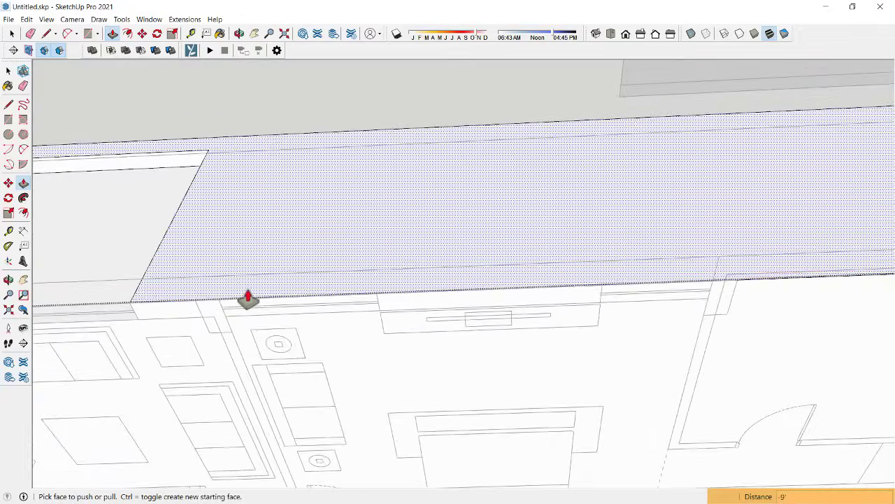
Step: Start another rectangle near the wall's lower edge
key(r)
click(225, 315)
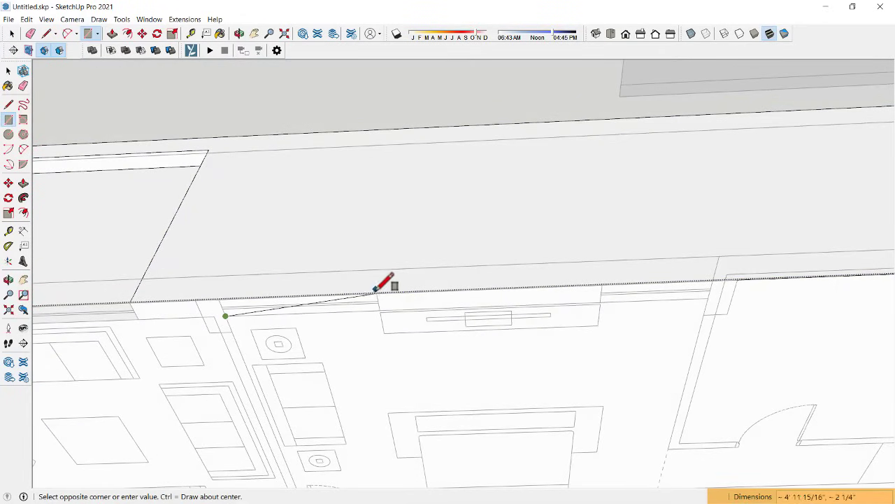
mouse_move(330, 289)
middle_down()
mouse_move(434, 266)
mouse_move(482, 270)
mouse_move(447, 284)
mouse_move(373, 269)
mouse_move(388, 278)
mouse_move(529, 259)
mouse_move(362, 268)
middle_up()
Step: Push a rectangular notch down into the slab
key(space)
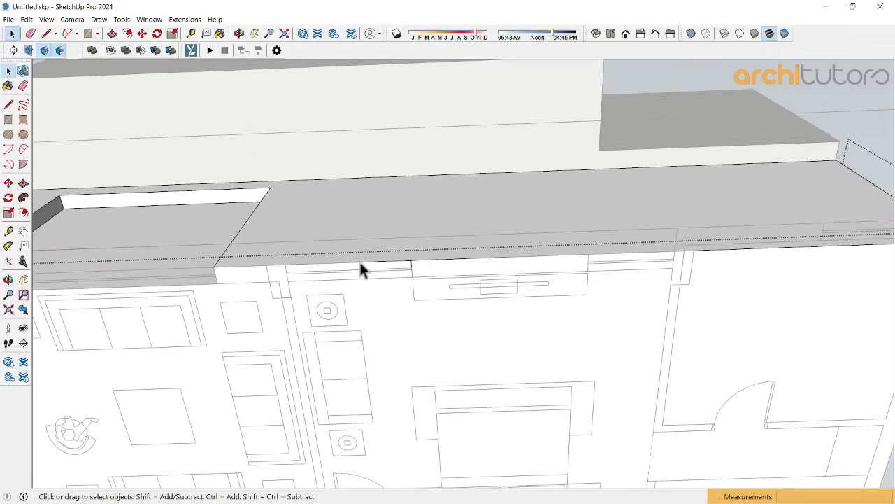
key(p)
drag(359, 277, 245, 216)
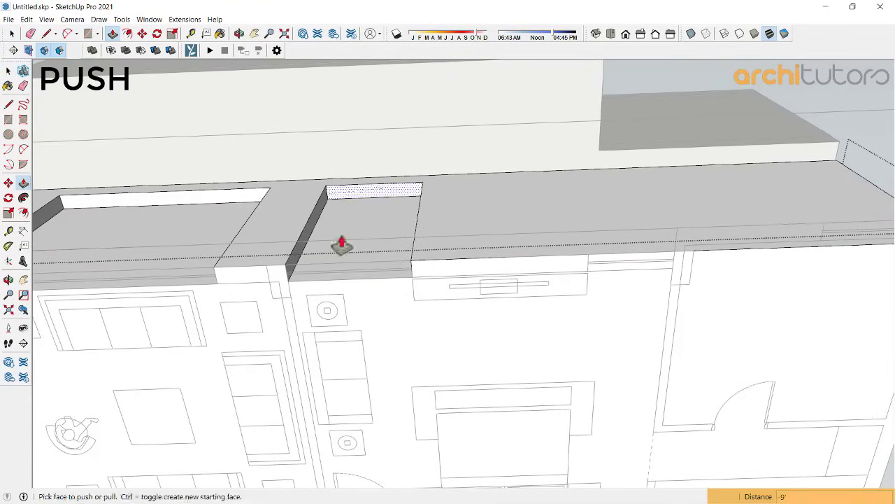
mouse_move(609, 277)
middle_down()
mouse_move(380, 290)
mouse_move(479, 306)
middle_up()
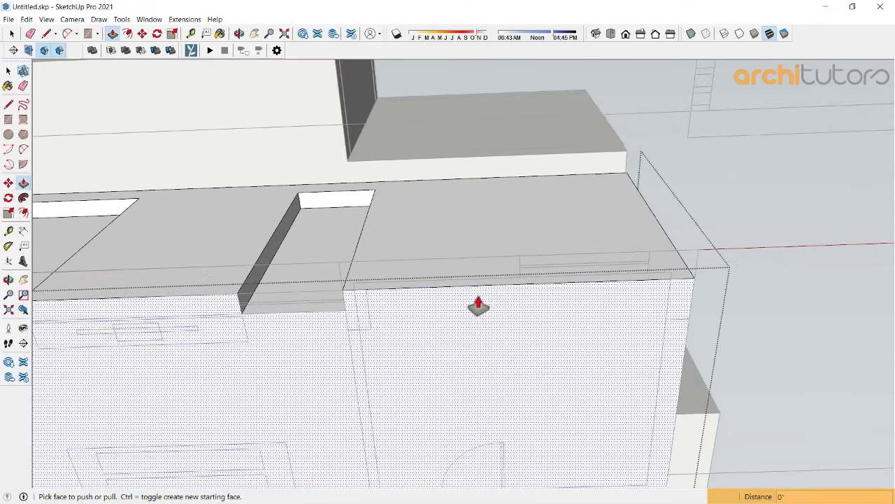
Step: Draw two vertical edges down the slab's front face to outline the second notch
key(l)
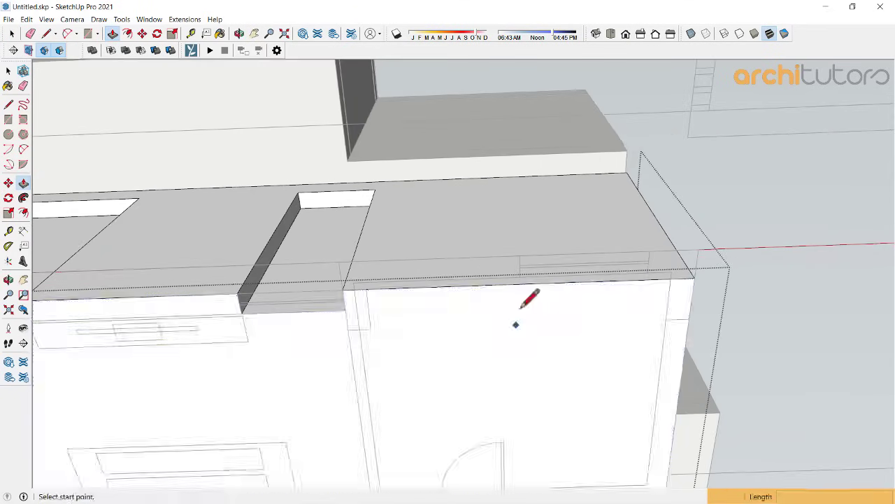
click(520, 259)
click(520, 345)
key(Escape)
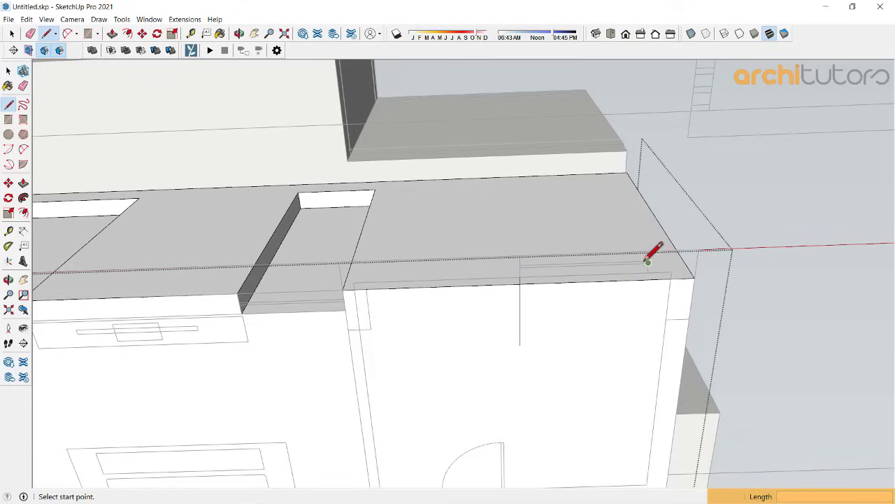
click(645, 342)
middle_drag(655, 290, 467, 300)
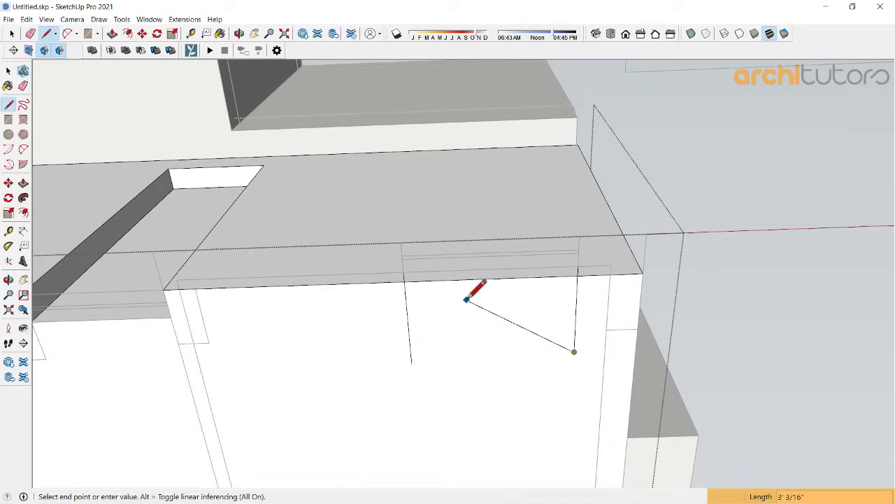
key(Escape)
text(9)
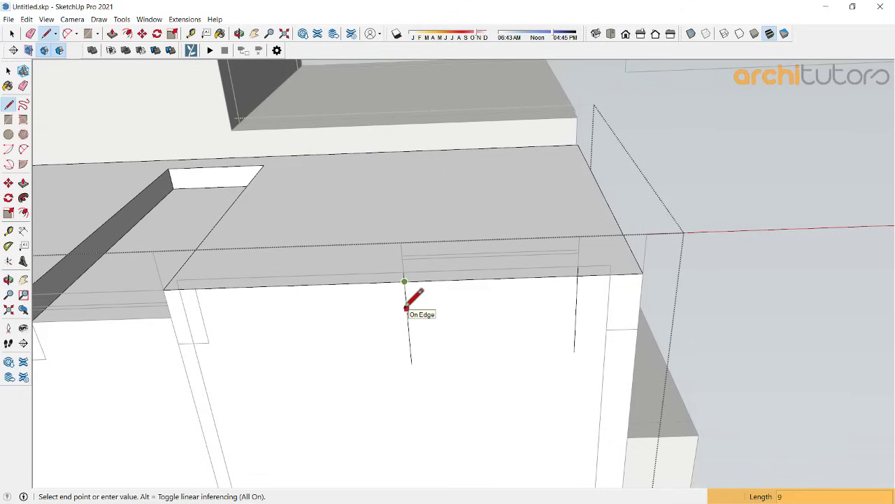
click(407, 309)
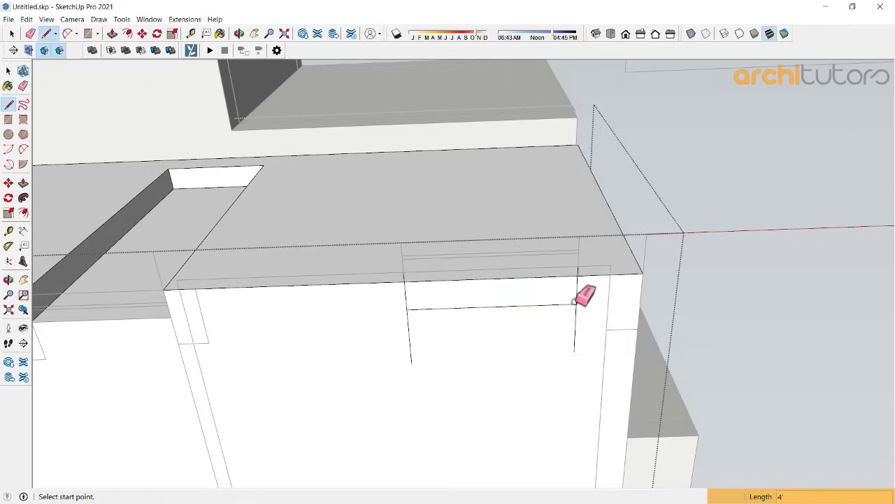
Step: Erase the stray edges left on the slab front
key(e)
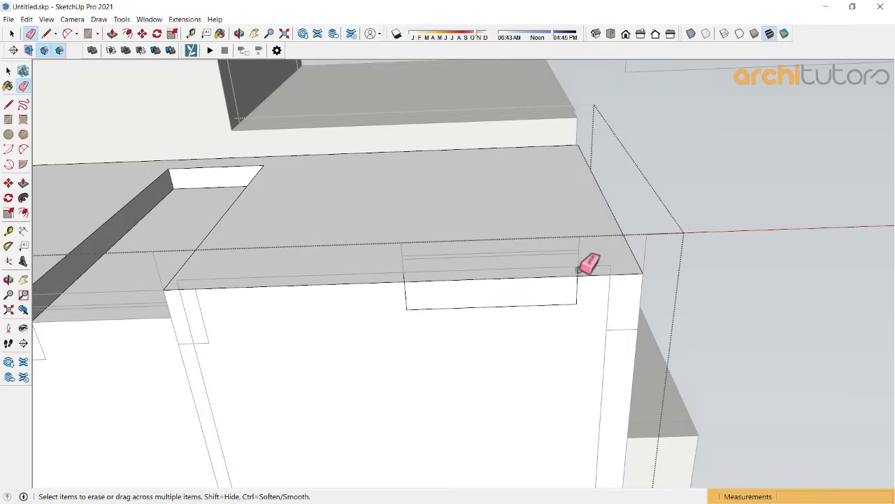
click(578, 271)
click(406, 277)
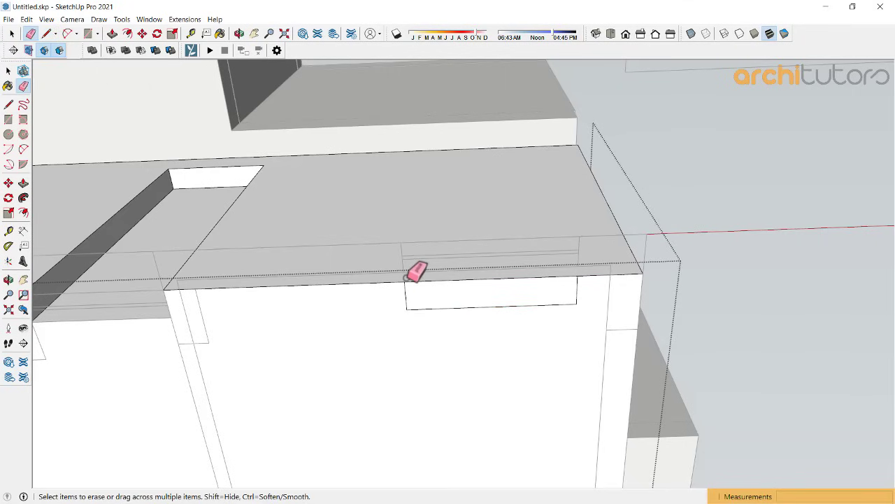
key(p)
click(412, 283)
Step: Push the outlined face in to cut the second notch
click(240, 189)
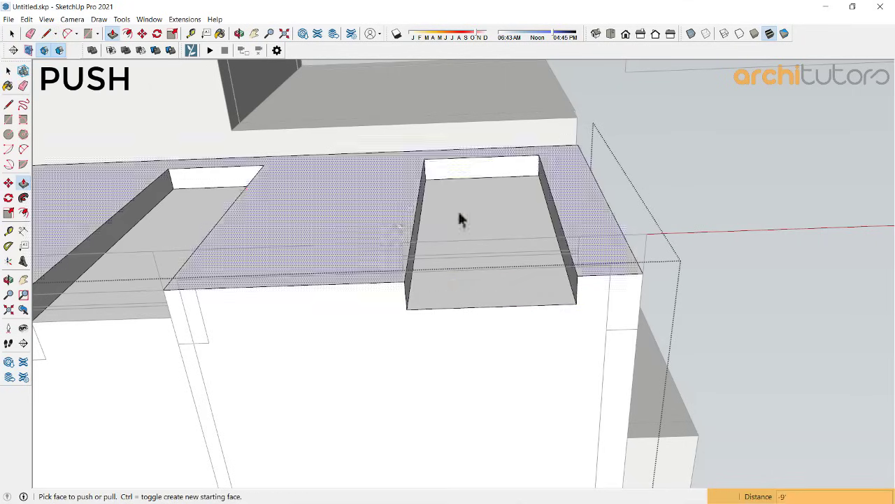
mouse_move(460, 216)
middle_down()
mouse_move(502, 306)
mouse_move(456, 278)
mouse_move(375, 284)
mouse_move(424, 324)
mouse_move(475, 335)
mouse_move(441, 355)
middle_up()
key(space)
Step: Select the bottom slab at the lower storey's end and view the plan from overhead
scroll(455, 353, down, 3)
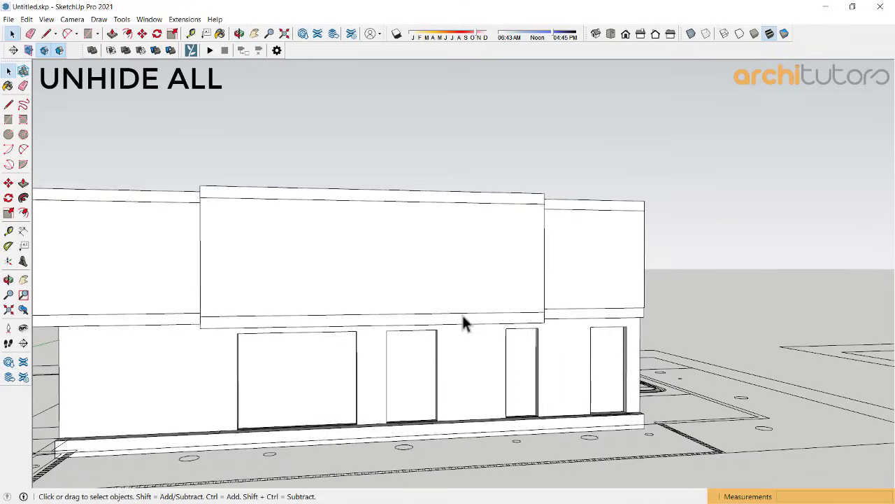
scroll(462, 320, down, 3)
mouse_move(442, 366)
middle_down()
mouse_move(564, 306)
mouse_move(402, 306)
mouse_move(532, 314)
mouse_move(696, 391)
middle_up()
scroll(458, 345, up, 5)
middle_drag(457, 346, 470, 315)
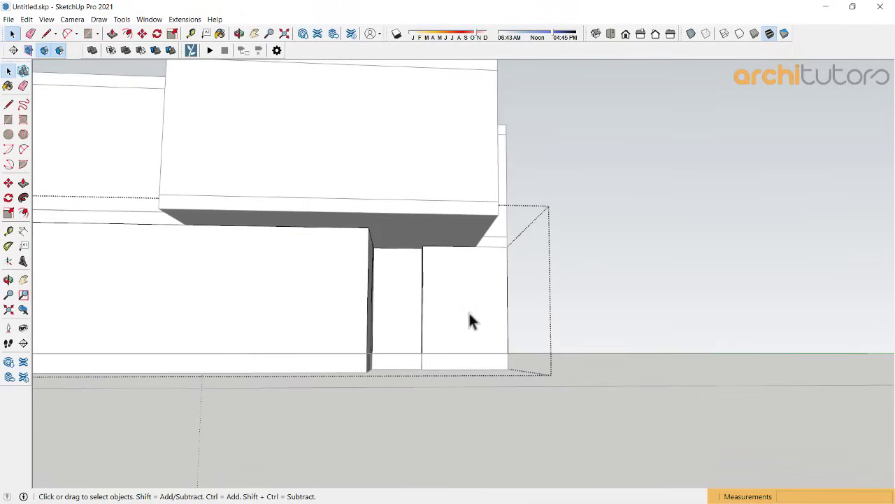
click(438, 357)
mouse_move(438, 363)
middle_down()
mouse_move(399, 185)
mouse_move(424, 147)
mouse_move(406, 212)
mouse_move(354, 232)
middle_up()
scroll(424, 147, up, 2)
scroll(425, 145, up, 2)
scroll(412, 149, up, 3)
Step: Draw a line 9" in from the entrance block's edge, marking off a border strip
key(l)
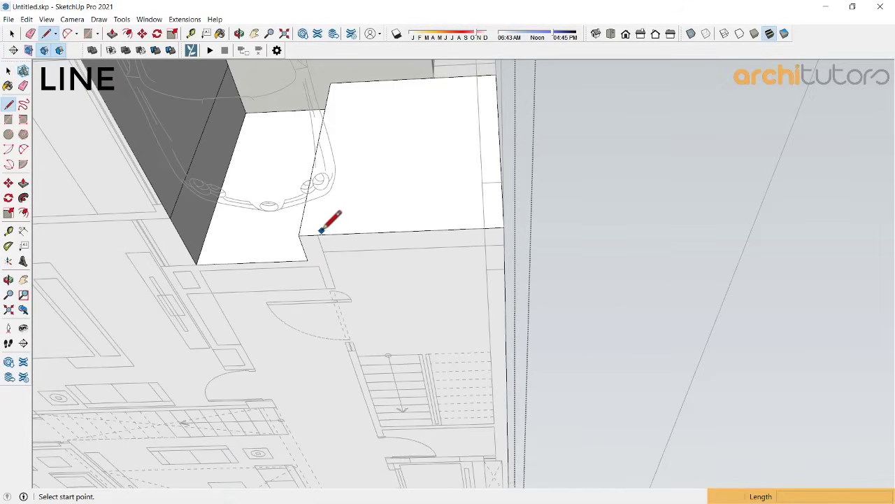
click(318, 234)
middle_drag(357, 198, 361, 210)
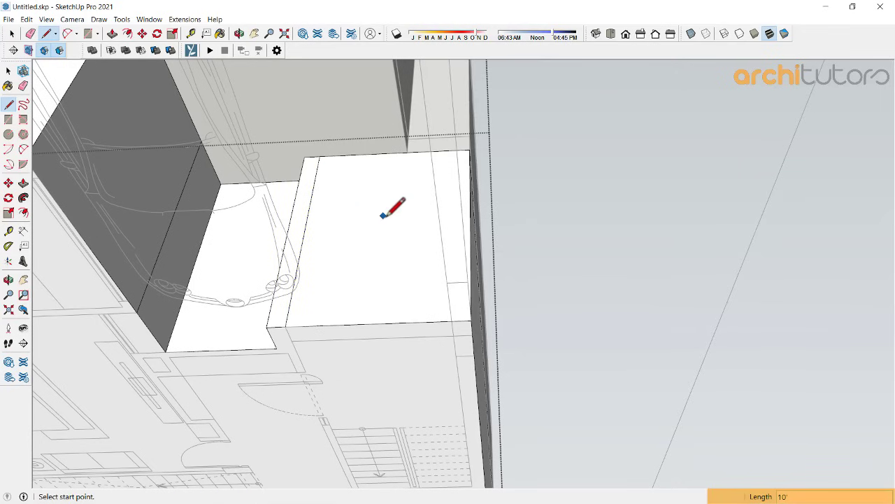
key(space)
click(468, 319)
scroll(465, 316, up, 1)
key(l)
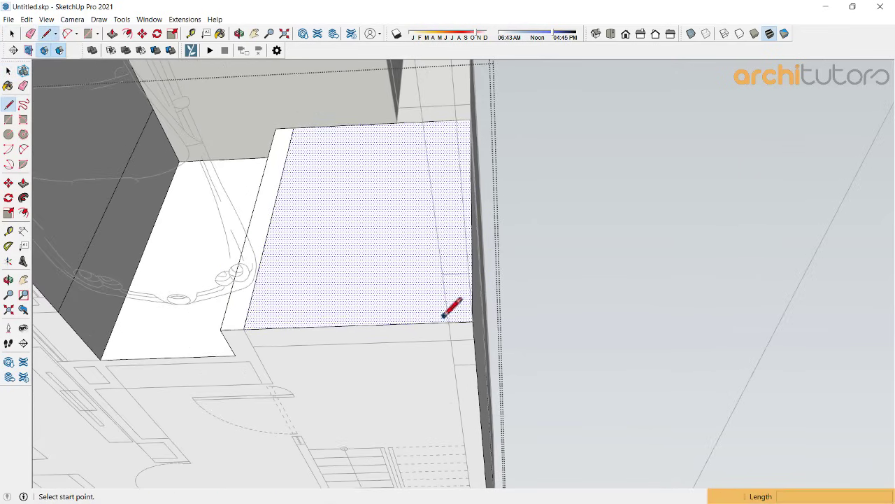
click(453, 322)
click(454, 120)
middle_drag(452, 120, 397, 162)
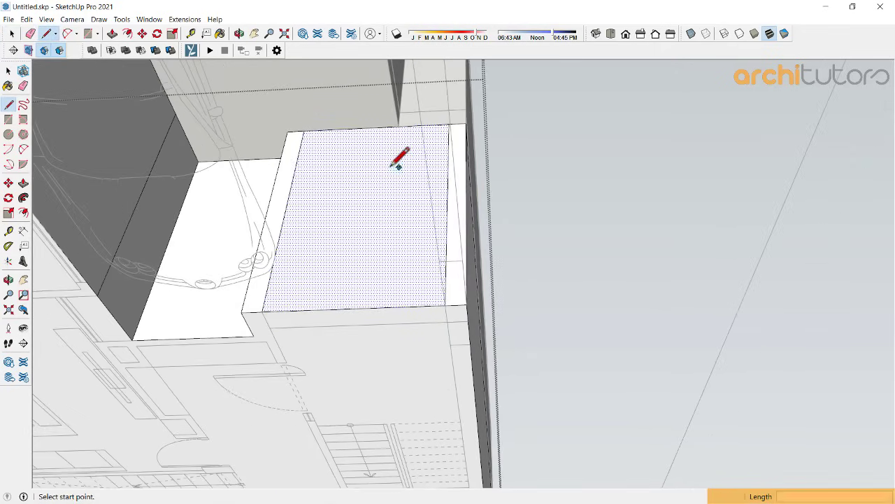
key(space)
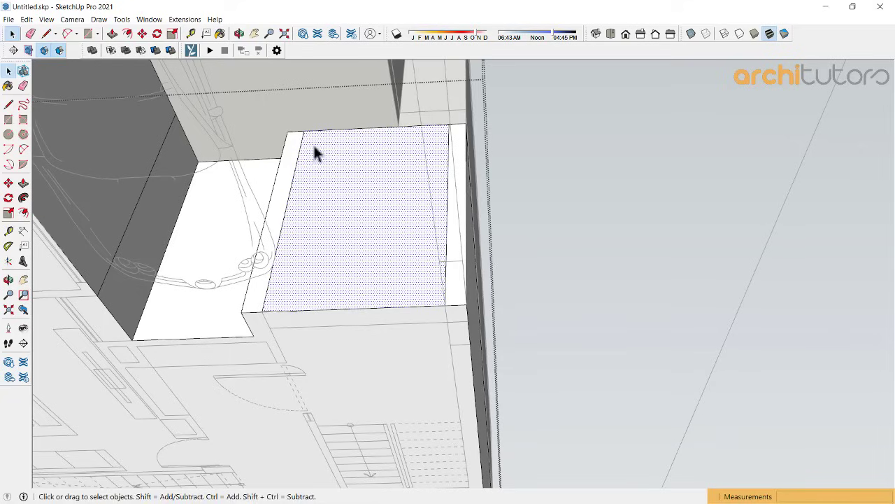
Step: Add another line at the block's corner and erase unwanted edges on the top face
key(l)
click(304, 130)
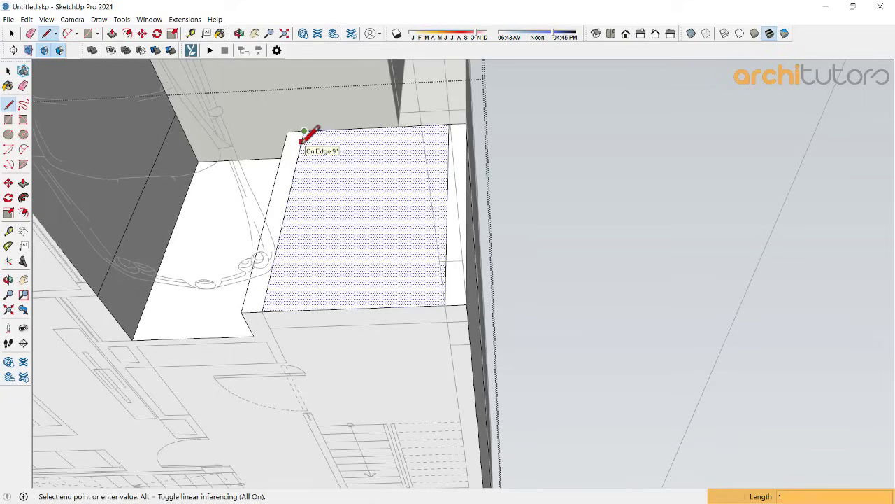
key(e)
scroll(436, 132, up, 2)
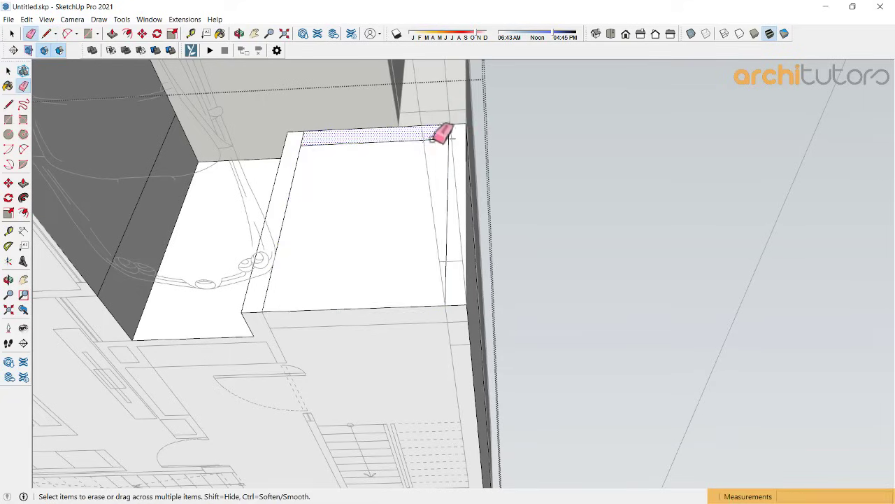
scroll(456, 133, up, 2)
scroll(456, 133, up, 1)
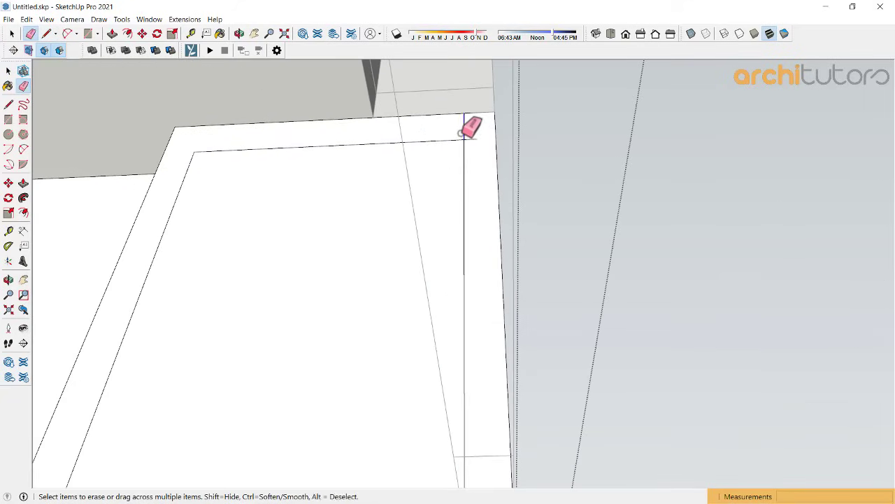
mouse_move(437, 161)
middle_down()
mouse_move(486, 254)
mouse_move(334, 230)
mouse_move(362, 205)
mouse_move(356, 273)
mouse_move(424, 286)
middle_up()
key(space)
scroll(381, 210, down, 2)
scroll(565, 260, down, 2)
Step: Push the entrance block's door face inward to recess it
click(540, 261)
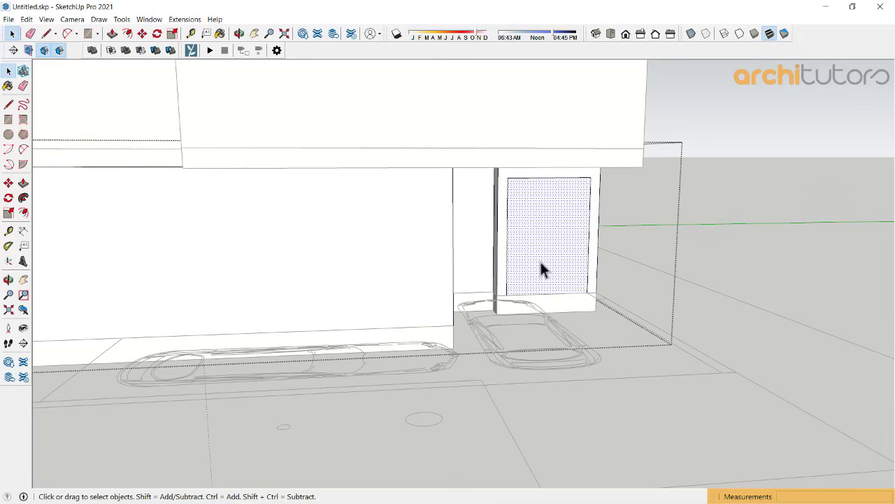
key(p)
click(539, 263)
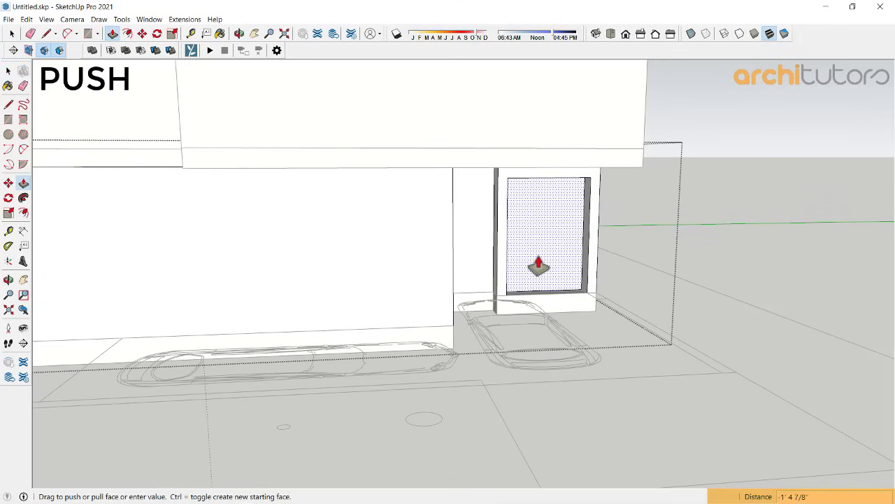
key(Return)
key(space)
Step: Push out the overhang slab face to thicken the upper-storey slab trim
scroll(489, 269, down, 5)
mouse_move(452, 274)
middle_down()
mouse_move(441, 260)
mouse_move(447, 240)
mouse_move(560, 234)
middle_up()
scroll(448, 240, up, 3)
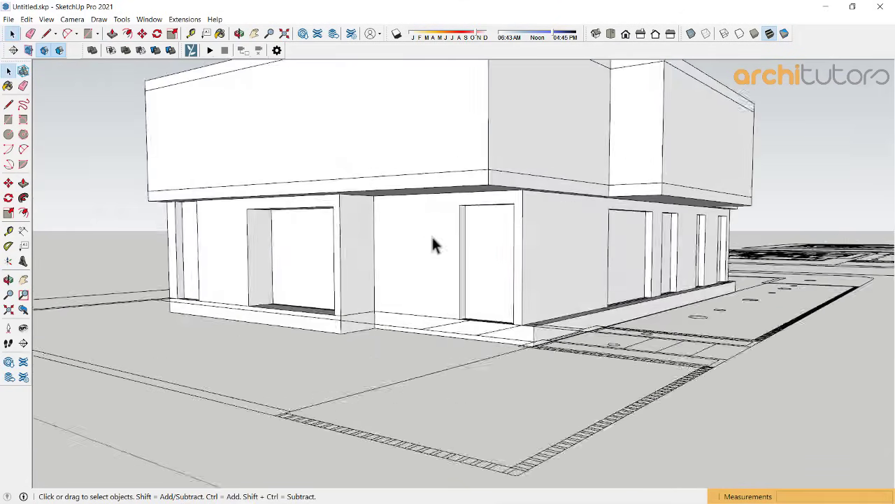
scroll(503, 204, up, 4)
double_click(512, 230)
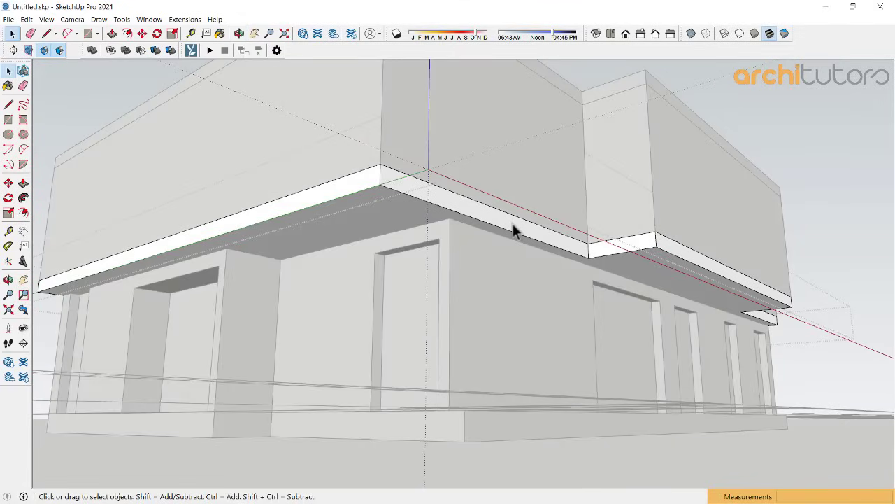
key(p)
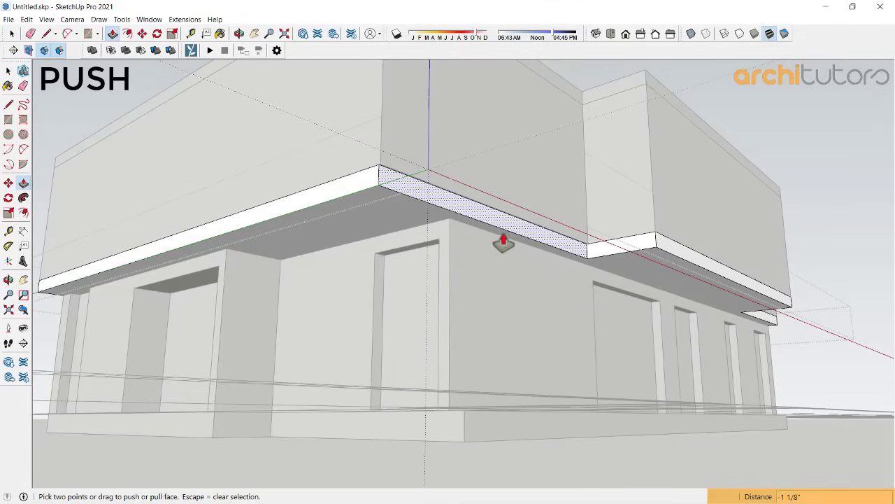
click(502, 240)
click(520, 206)
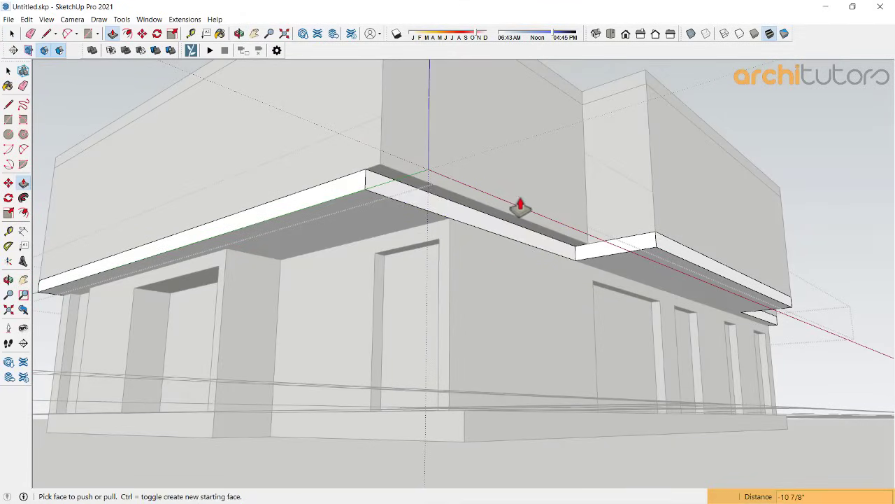
Step: Push the slab-edge face beneath the upper-storey recess to reshape the first-floor trim
middle_drag(520, 206, 472, 247)
scroll(473, 240, up, 2)
key(space)
key(p)
click(472, 230)
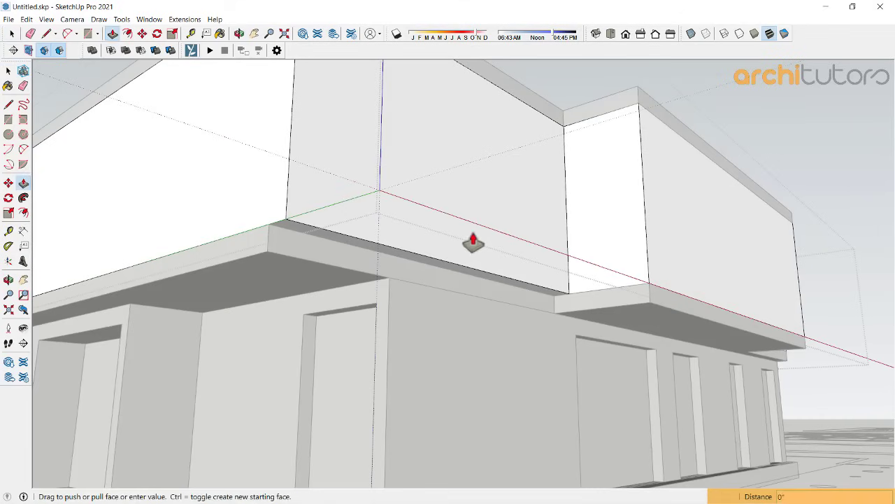
click(455, 289)
key(space)
scroll(461, 175, down, 5)
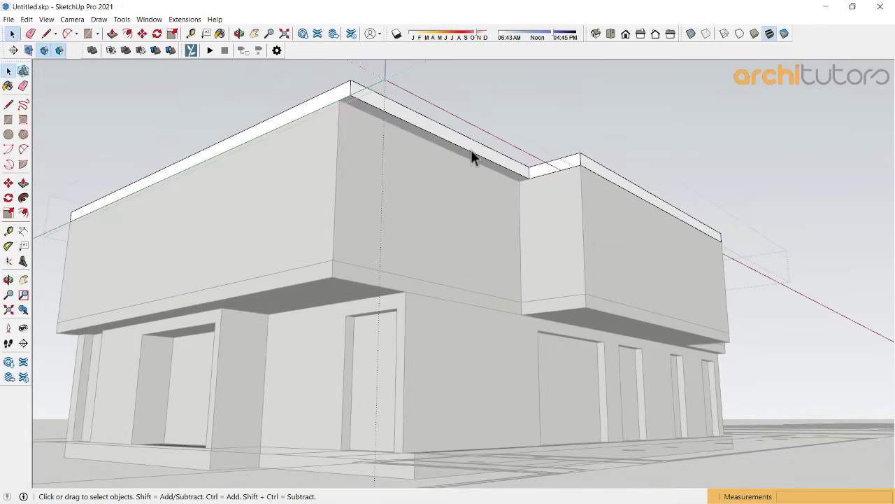
Step: Choose Granite Dark Gray from the Stone library in the Materials tray
mouse_move(448, 183)
middle_down()
mouse_move(385, 200)
mouse_move(364, 334)
mouse_move(385, 340)
mouse_move(397, 323)
middle_up()
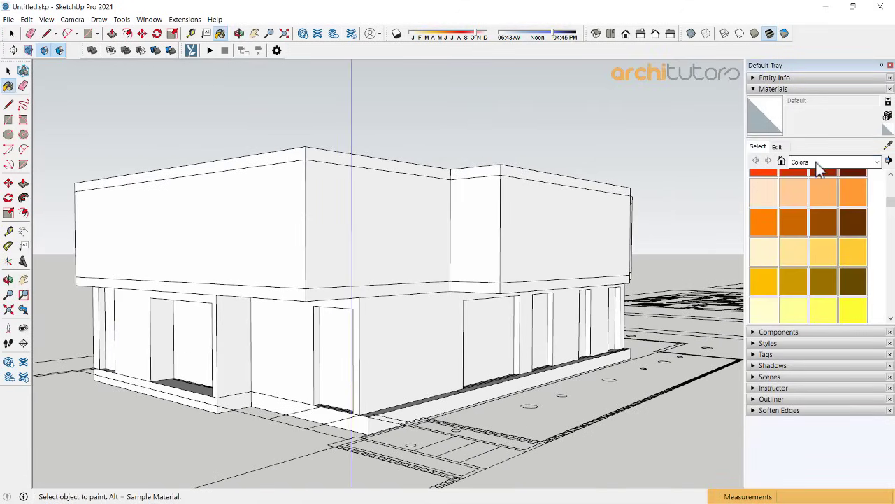
click(815, 163)
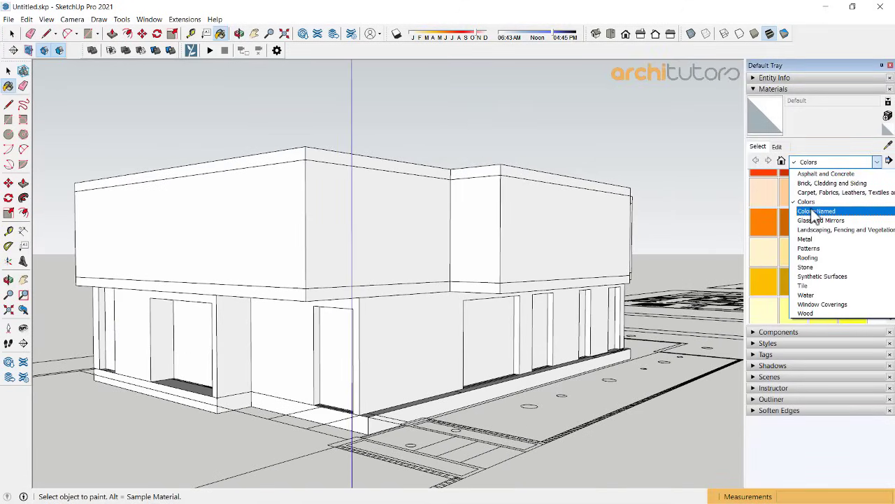
click(812, 268)
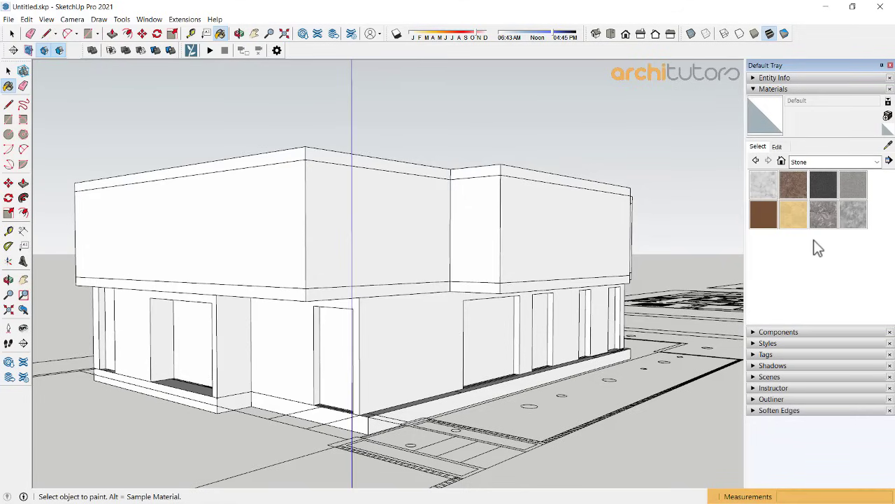
click(830, 197)
Step: Paint the ground-floor column face with Granite Dark Gray
middle_drag(272, 239, 400, 270)
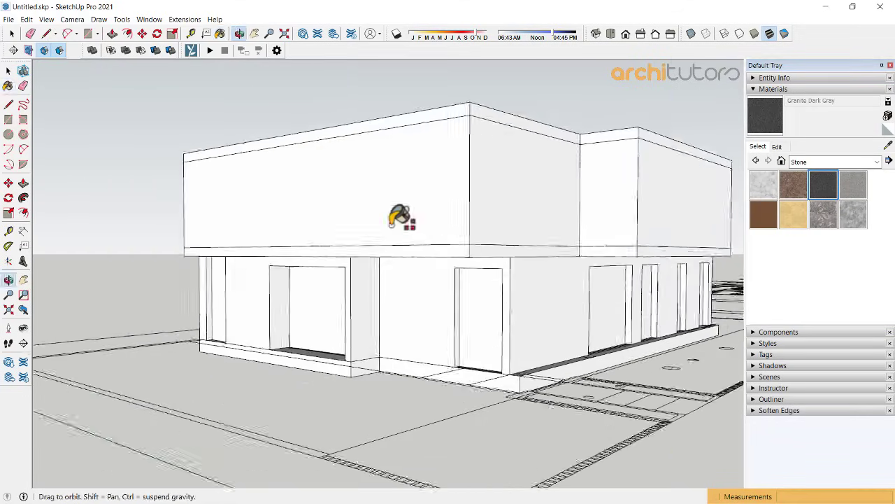
key(space)
scroll(384, 290, up, 5)
scroll(364, 317, up, 2)
click(386, 303)
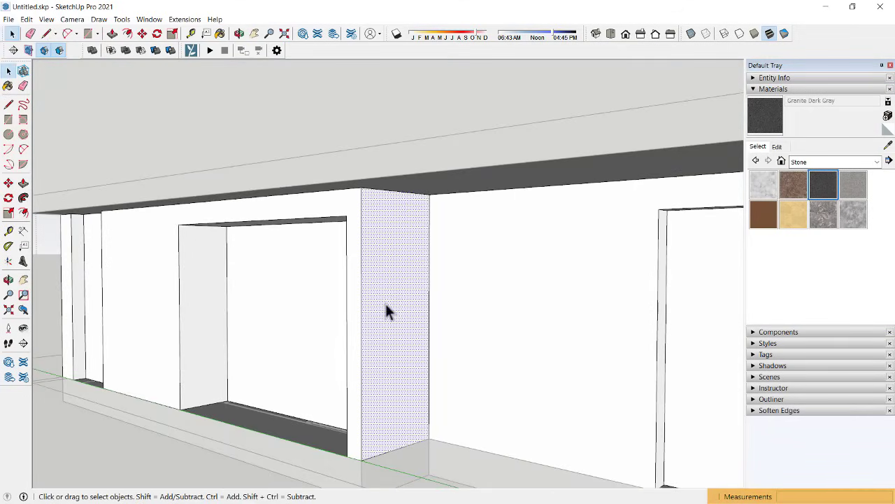
key(b)
click(385, 303)
Step: Paint the inner faces of the front opening with dark granite
middle_drag(385, 303, 147, 338)
scroll(284, 310, up, 3)
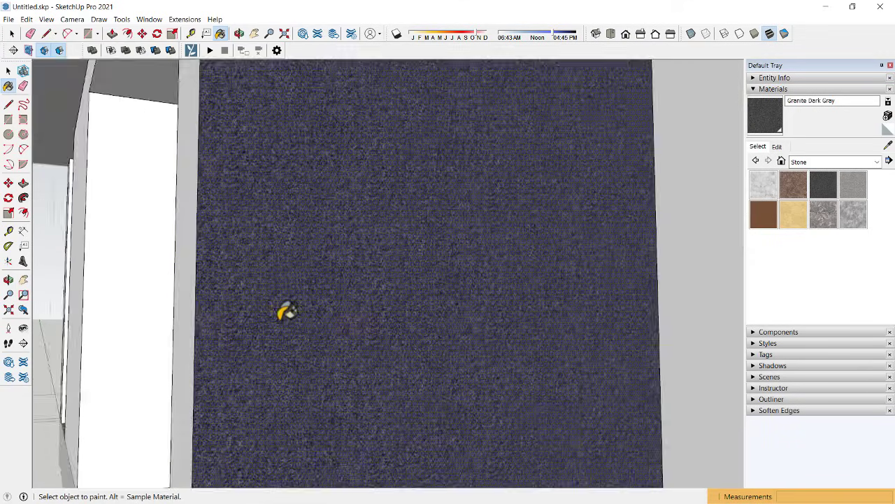
scroll(340, 276, down, 2)
middle_drag(340, 276, 312, 281)
scroll(311, 282, down, 3)
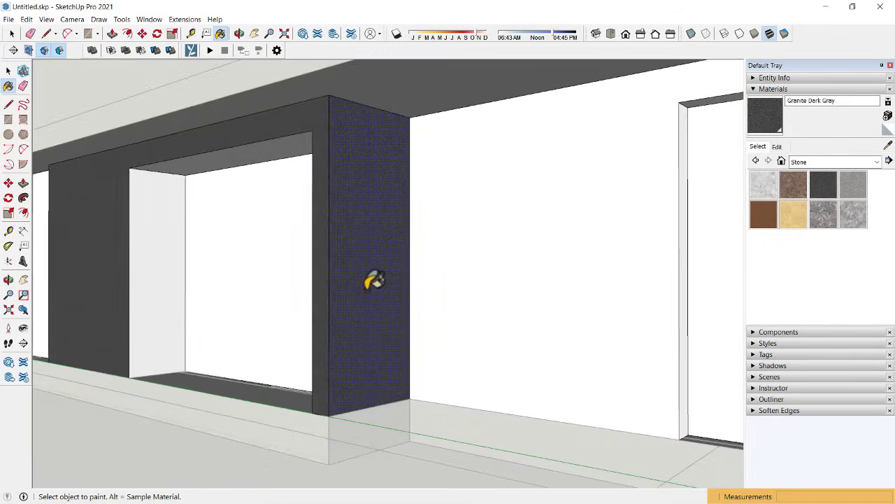
mouse_move(370, 280)
middle_down()
mouse_move(320, 250)
mouse_move(344, 265)
mouse_move(447, 176)
mouse_move(620, 156)
middle_up()
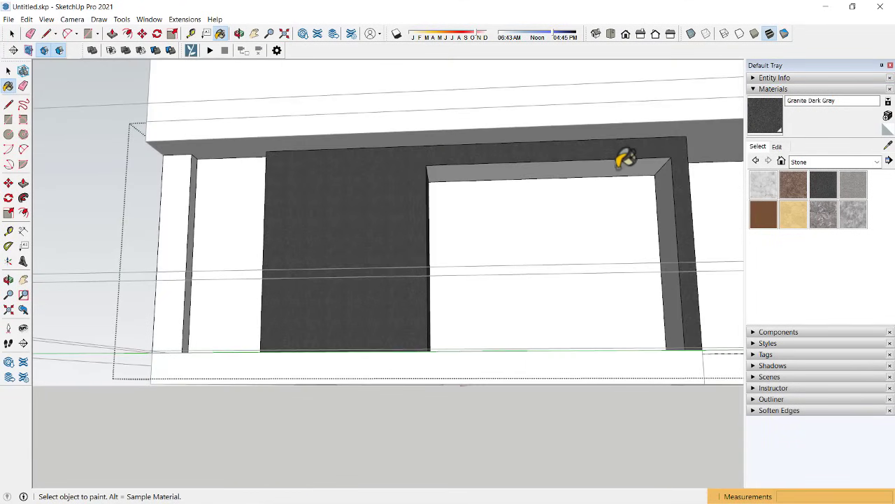
mouse_move(660, 186)
middle_down()
mouse_move(674, 266)
mouse_move(591, 383)
mouse_move(578, 266)
middle_up()
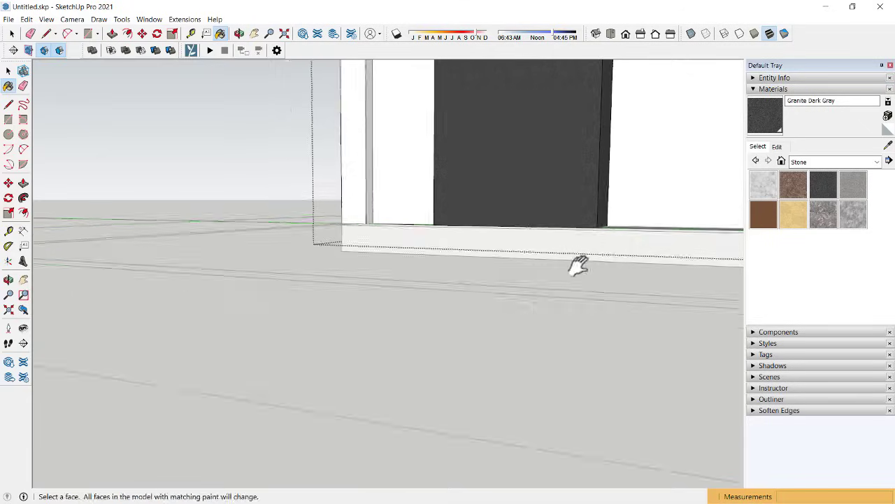
scroll(315, 350, down, 3)
shift+middle_drag(336, 349, 289, 310)
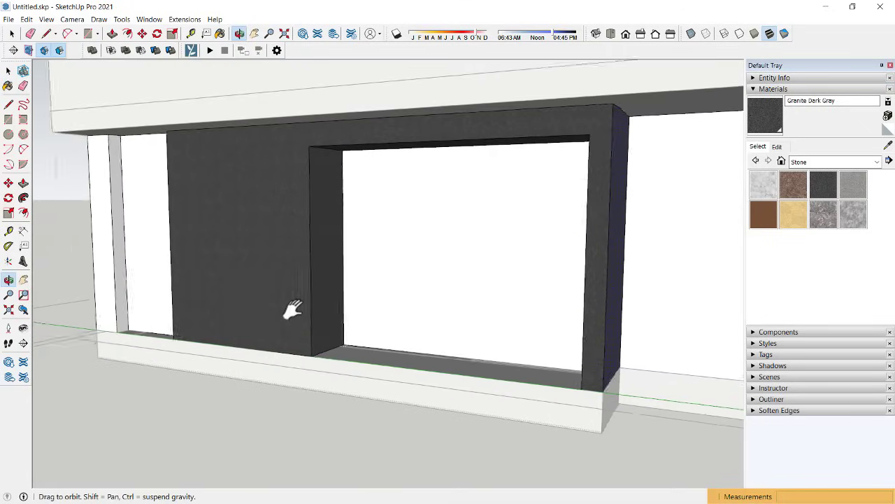
scroll(294, 194, up, 3)
click(259, 210)
click(270, 221)
Step: Paint the base strip below the opening with dark granite
scroll(278, 213, down, 3)
mouse_move(278, 214)
middle_down()
mouse_move(456, 138)
mouse_move(539, 136)
middle_up()
scroll(265, 297, up, 3)
mouse_move(264, 297)
middle_down()
mouse_move(225, 300)
mouse_move(570, 376)
middle_up()
key(space)
key(b)
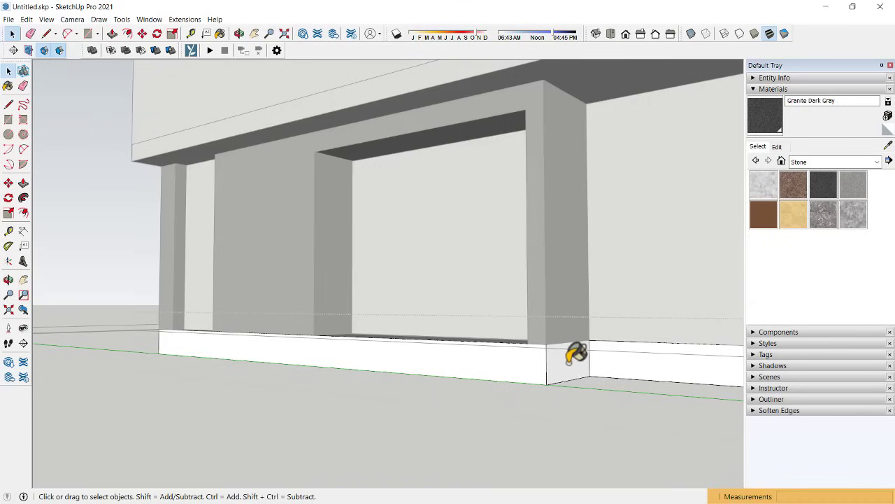
click(576, 354)
Step: Open the window group inside the opening and select it
mouse_move(390, 326)
middle_down()
mouse_move(176, 326)
mouse_move(168, 343)
mouse_move(356, 305)
mouse_move(306, 329)
mouse_move(326, 336)
mouse_move(400, 302)
mouse_move(292, 319)
mouse_move(285, 310)
middle_up()
key(space)
scroll(168, 343, down, 3)
double_click(286, 310)
click(286, 309)
scroll(284, 311, up, 2)
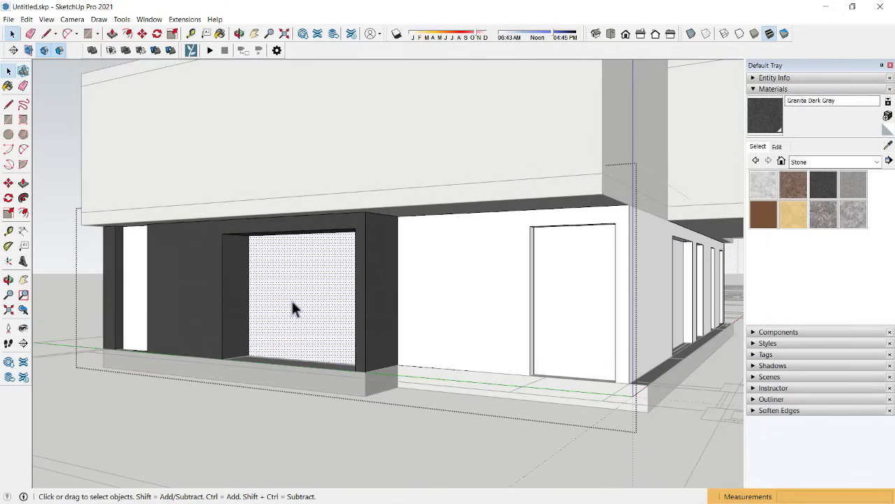
Step: Make the glass face its own group and view it head-on
right_click(300, 284)
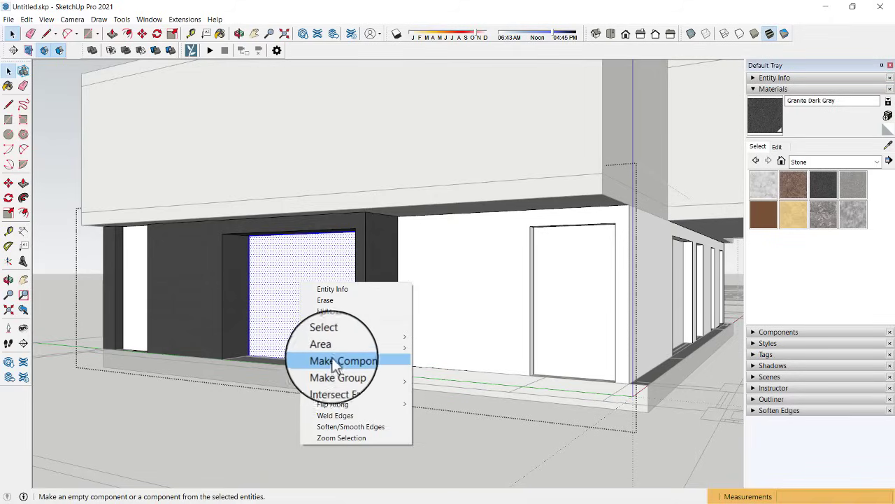
click(330, 366)
middle_drag(274, 292, 424, 295)
scroll(393, 318, up, 3)
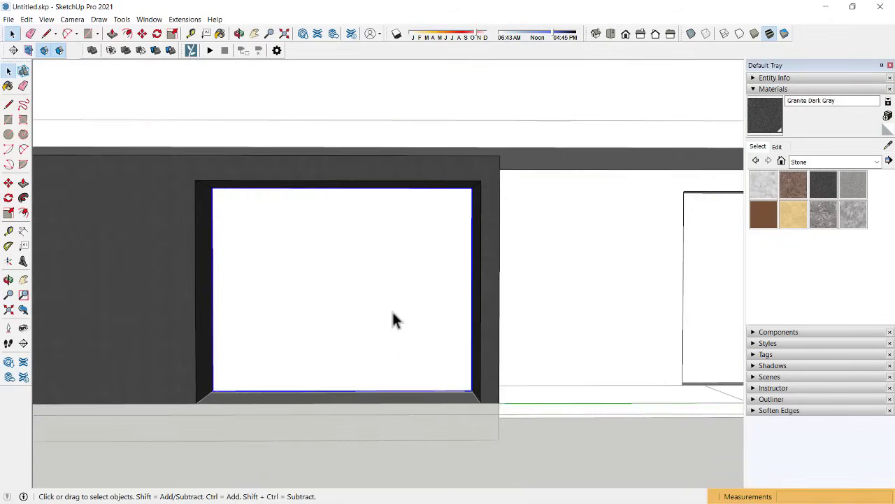
middle_drag(380, 316, 349, 277)
scroll(349, 277, up, 2)
Step: Offset the glass outline inward by 2
key(f)
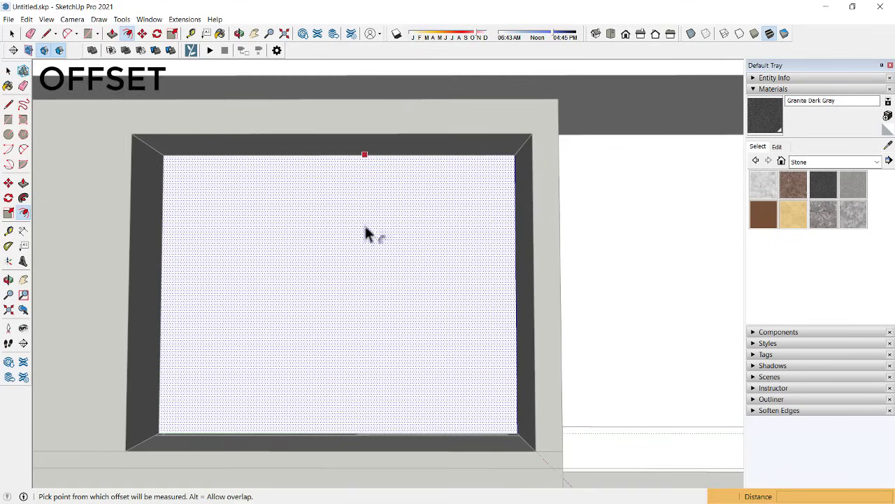
click(516, 338)
text(2)
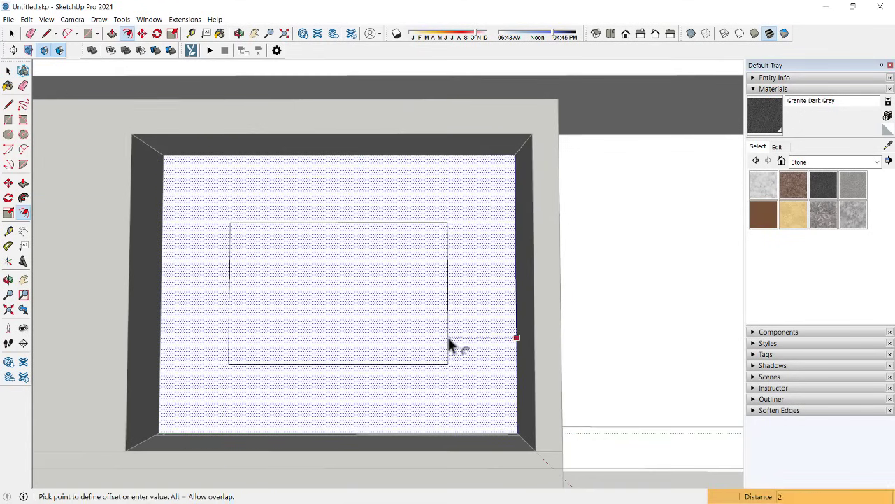
key(Return)
key(space)
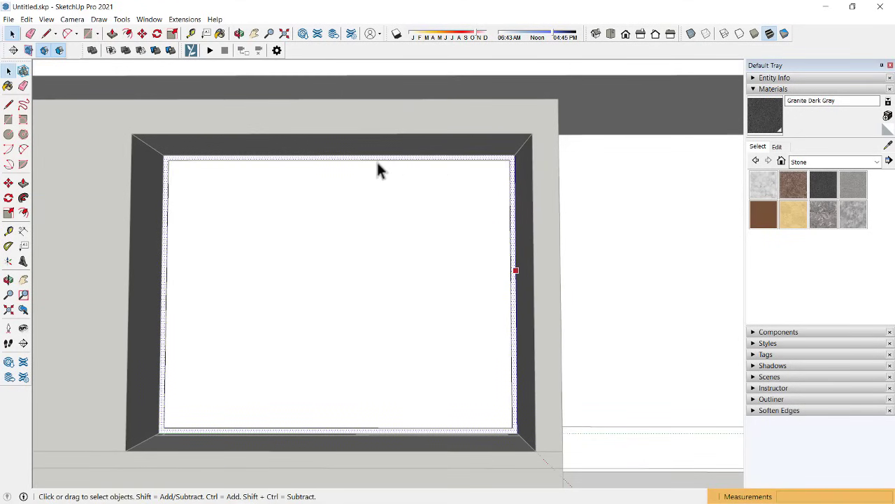
Step: Copy the glass panel's right edge leftward to form a vertical divider
click(513, 193)
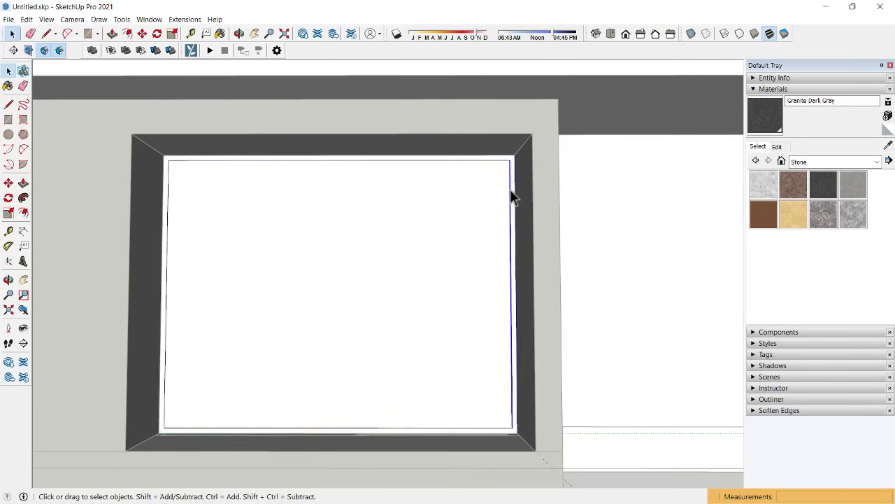
key(m)
key(ctrl)
click(510, 161)
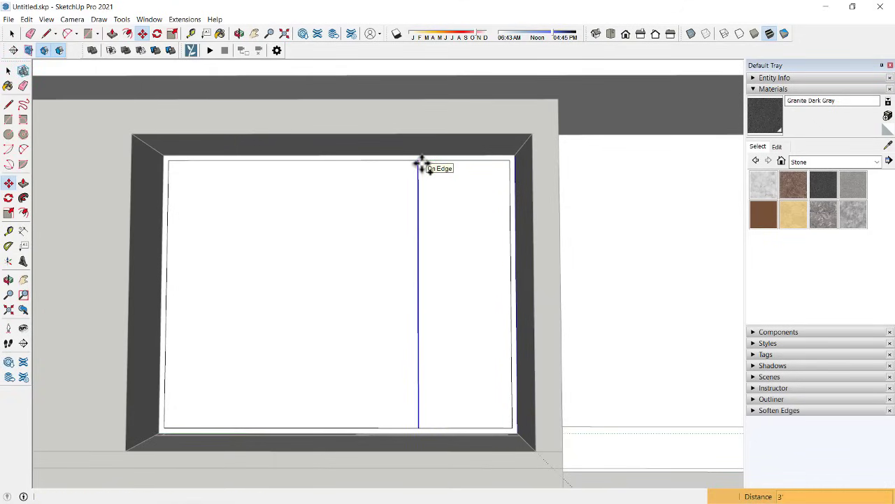
click(418, 163)
key(space)
Step: Copy the left edge 3' across, then duplicate it 2" for a doubled mullion
click(167, 181)
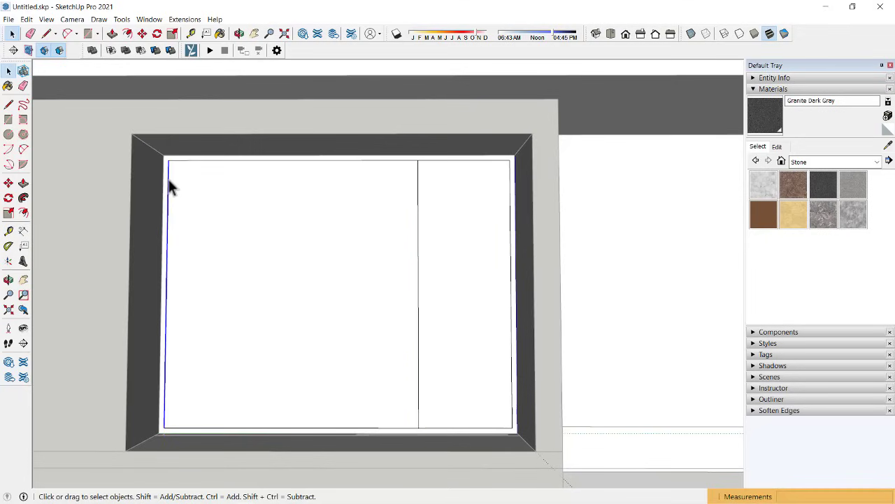
key(m)
key(ctrl)
click(168, 160)
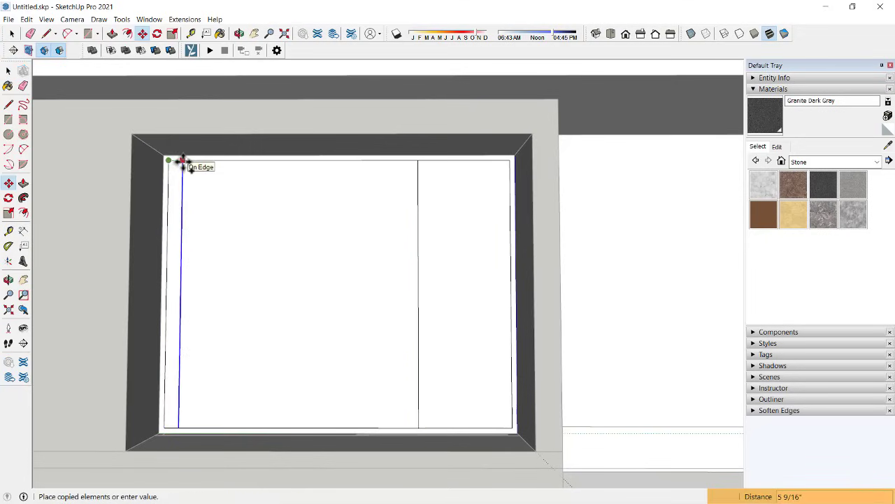
text(3')
key(Return)
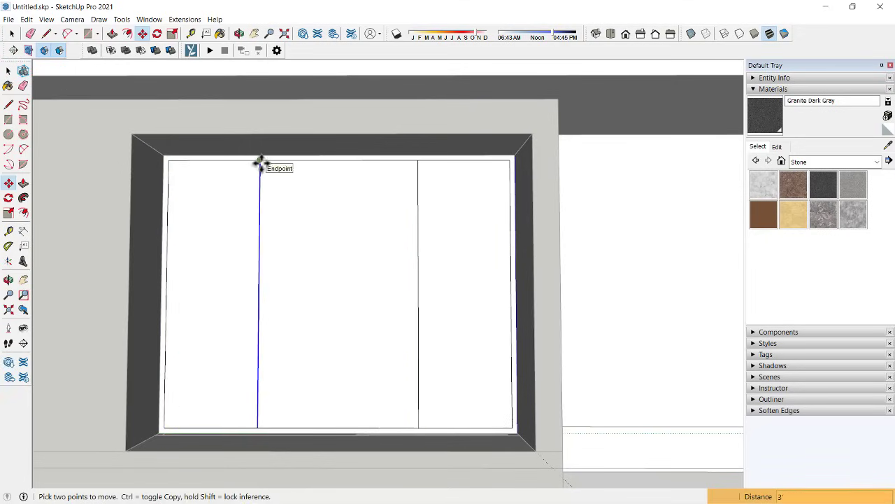
click(260, 162)
text(2)
key(Return)
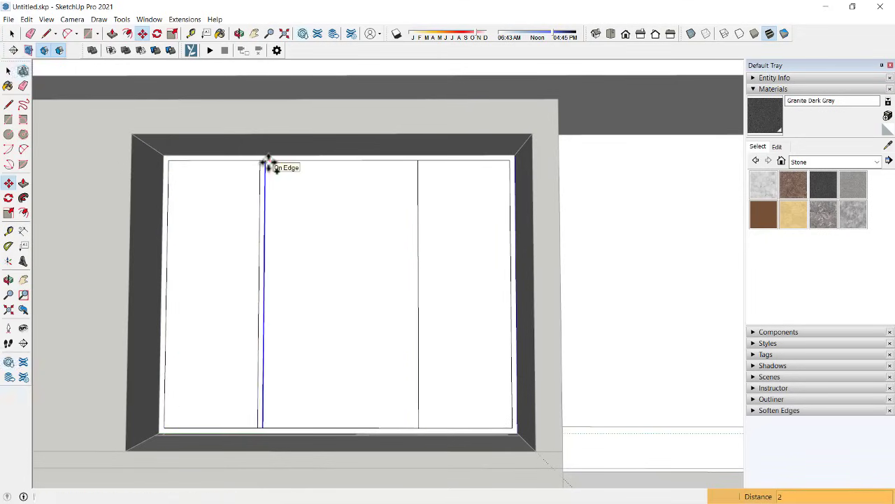
key(space)
Step: Duplicate the other vertical divider 2" to double that mullion
click(418, 166)
key(m)
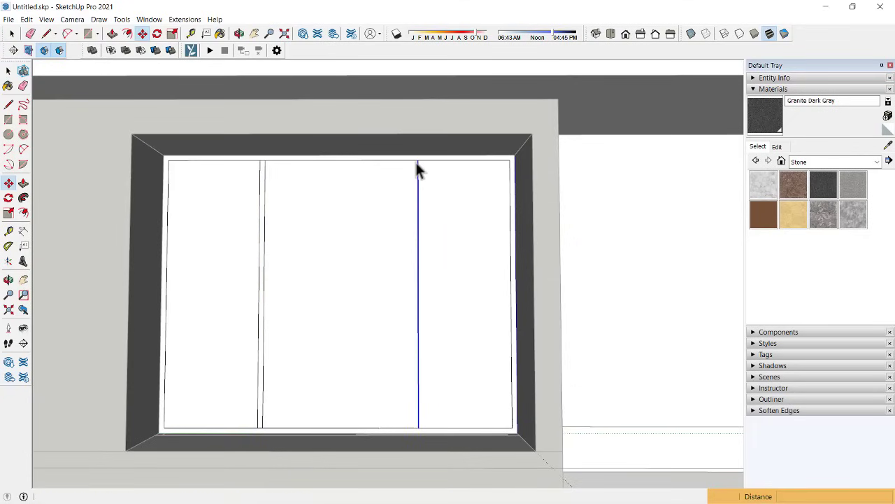
key(ctrl)
click(418, 162)
key(Return)
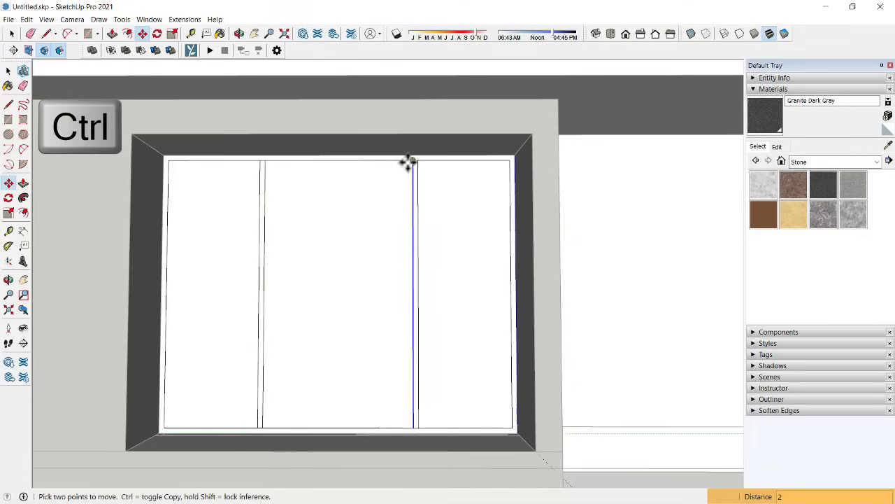
key(space)
Step: Erase the extra vertical edge left in the window opening
key(e)
scroll(420, 160, up, 3)
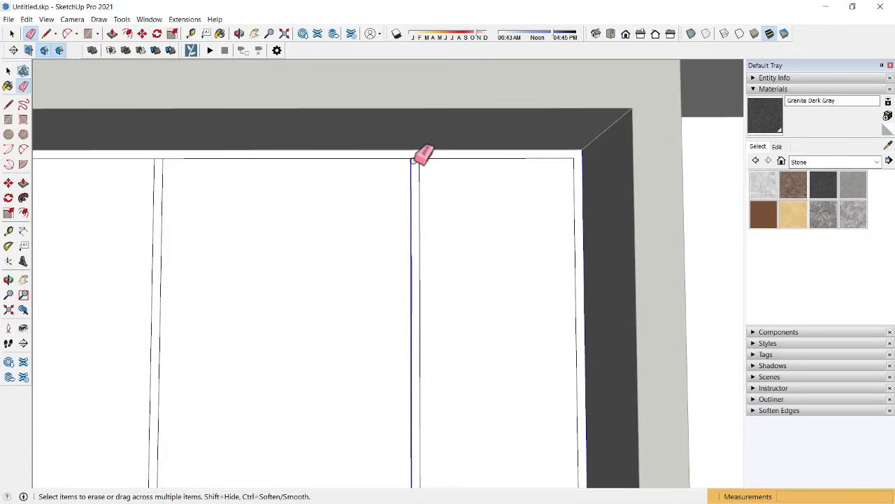
click(414, 160)
scroll(422, 146, down, 3)
scroll(275, 157, up, 3)
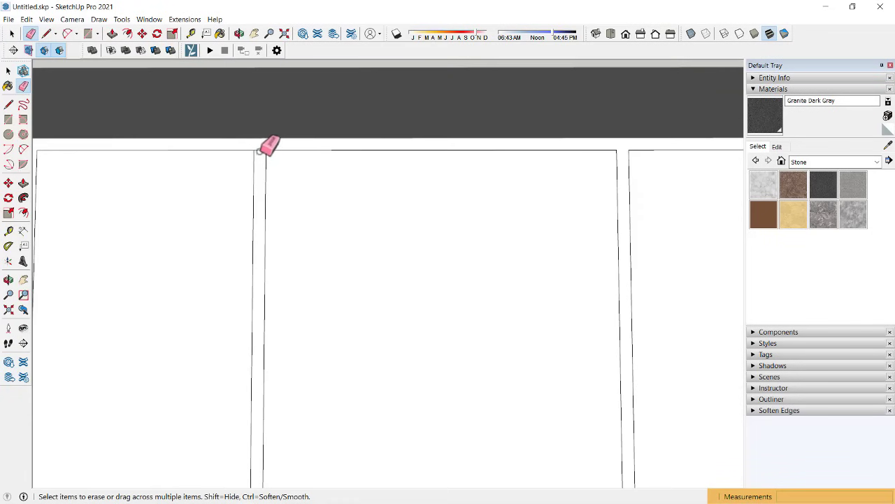
scroll(260, 151, down, 3)
scroll(286, 309, down, 2)
scroll(271, 357, up, 3)
scroll(271, 357, up, 2)
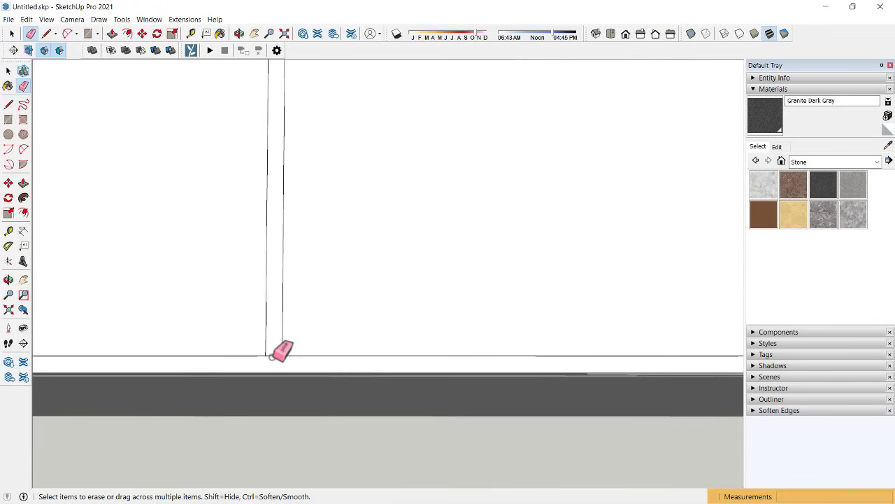
scroll(276, 353, down, 2)
scroll(291, 332, down, 2)
key(space)
scroll(300, 262, down, 2)
Step: Select all three window panes together with their edges
click(314, 255)
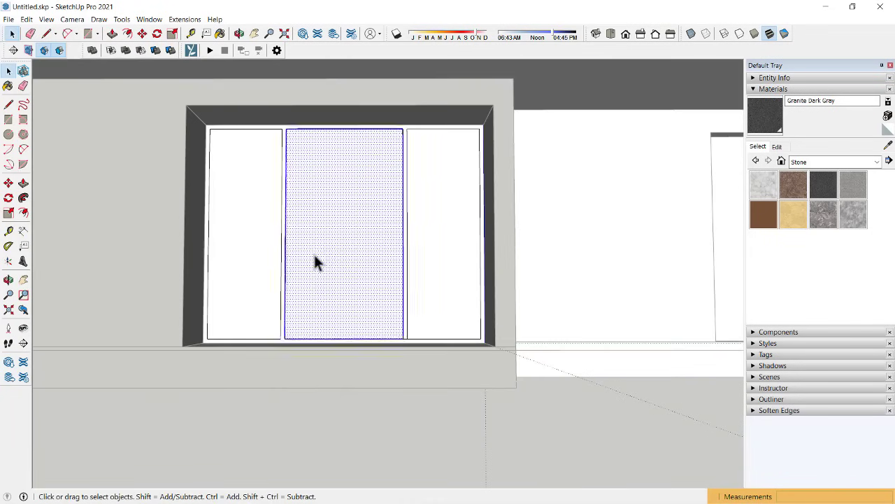
triple_click(314, 255)
click(820, 164)
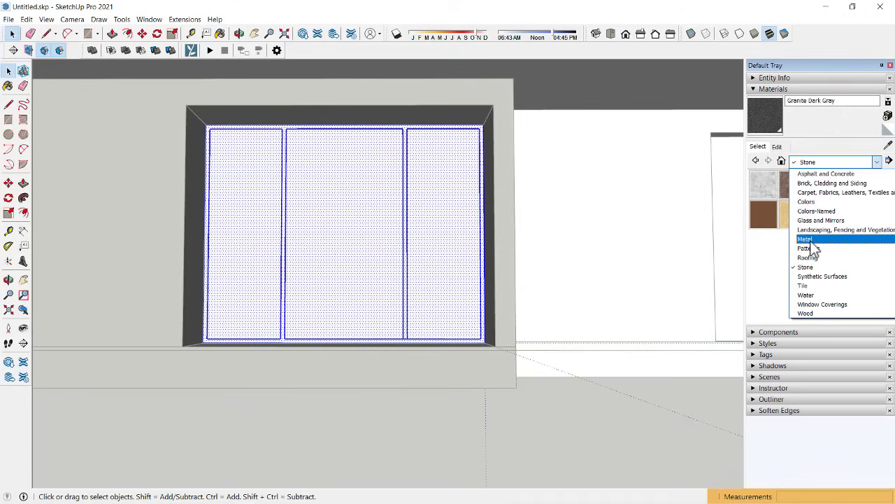
Step: Pick Color M06 from the Colors collection and paint the three selected panes grey
click(808, 201)
scroll(799, 243, down, 5)
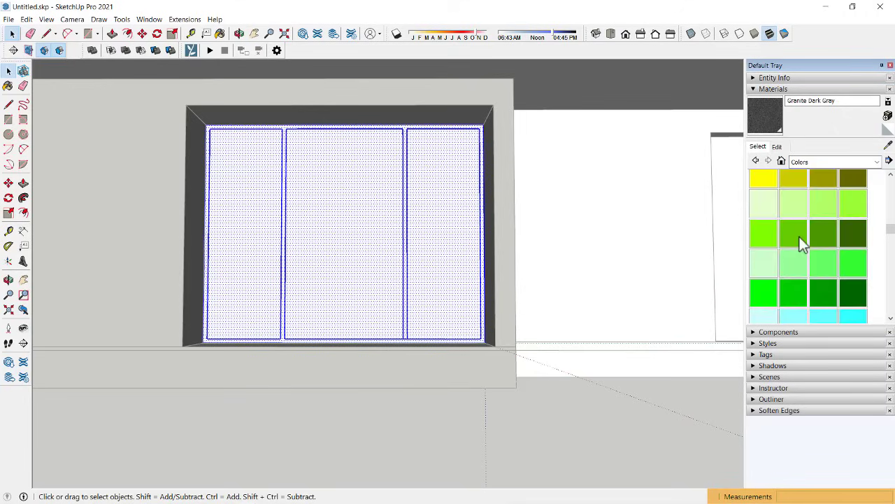
scroll(802, 245, down, 5)
scroll(803, 245, down, 3)
scroll(803, 245, up, 2)
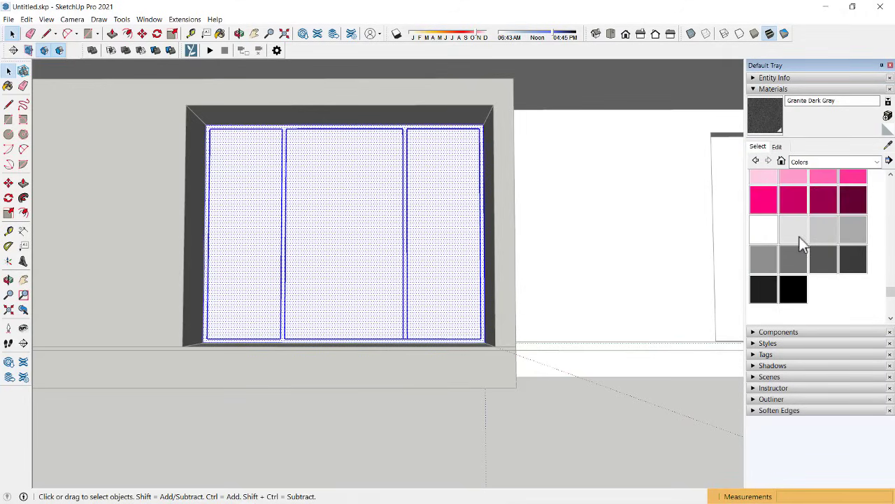
click(796, 256)
scroll(426, 144, up, 3)
scroll(420, 167, up, 2)
click(419, 171)
scroll(420, 174, down, 4)
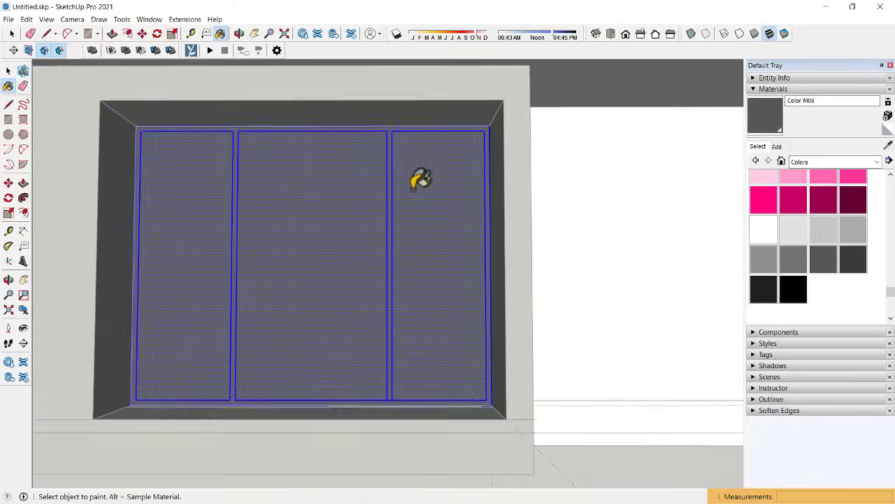
middle_drag(420, 175, 315, 208)
scroll(318, 210, up, 1)
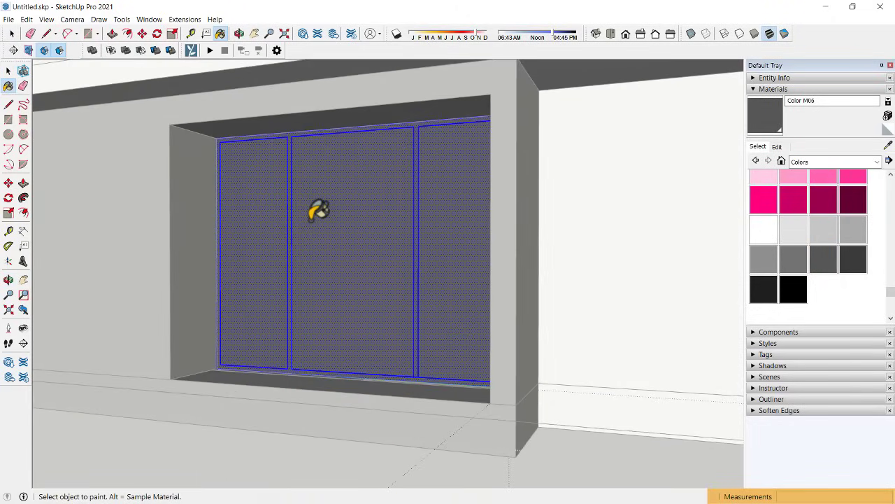
key(space)
Step: Pull the window frame strips out by 2 into raised mullions
click(312, 227)
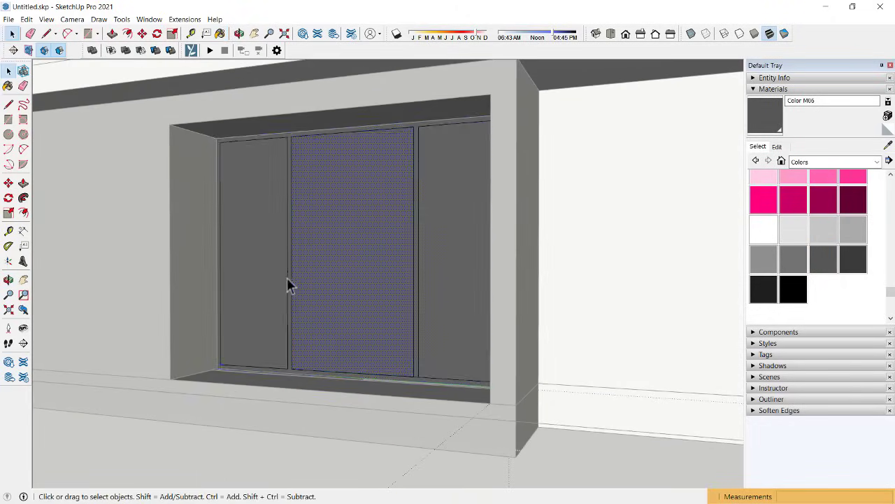
scroll(287, 277, up, 2)
key(p)
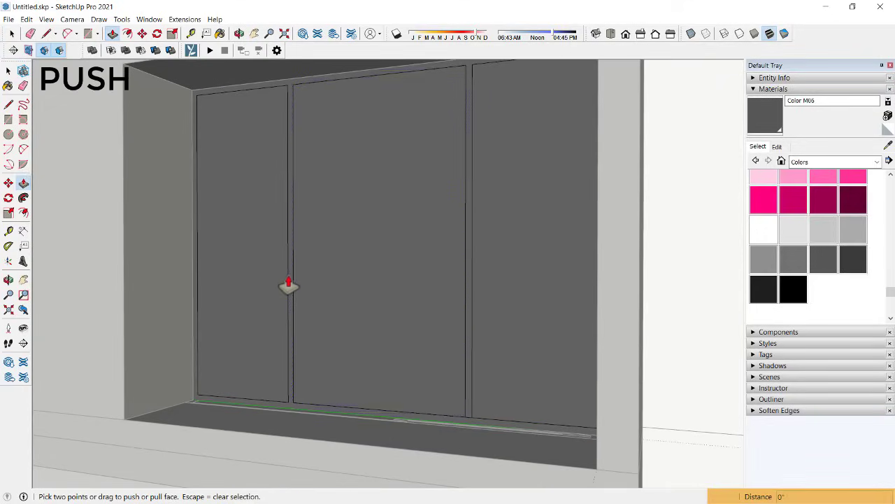
click(289, 285)
text(2")
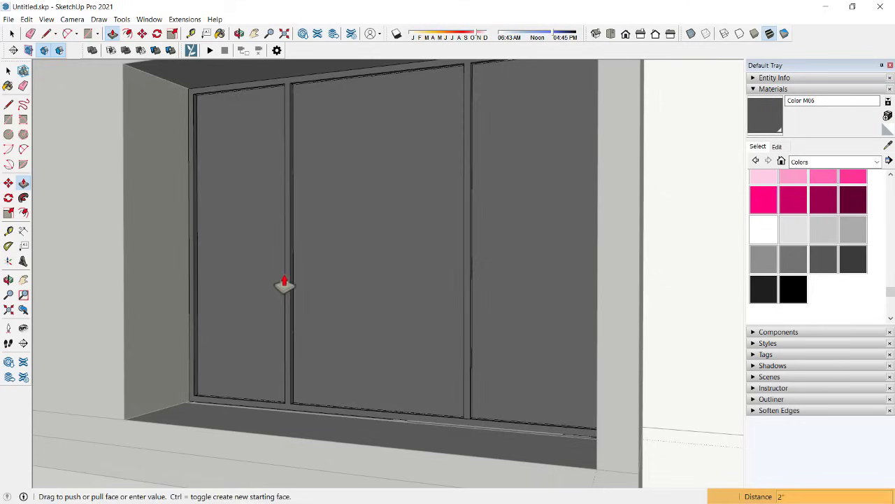
key(Return)
key(space)
Step: Move the whole window frame from its corner to set it back within the opening
click(224, 371)
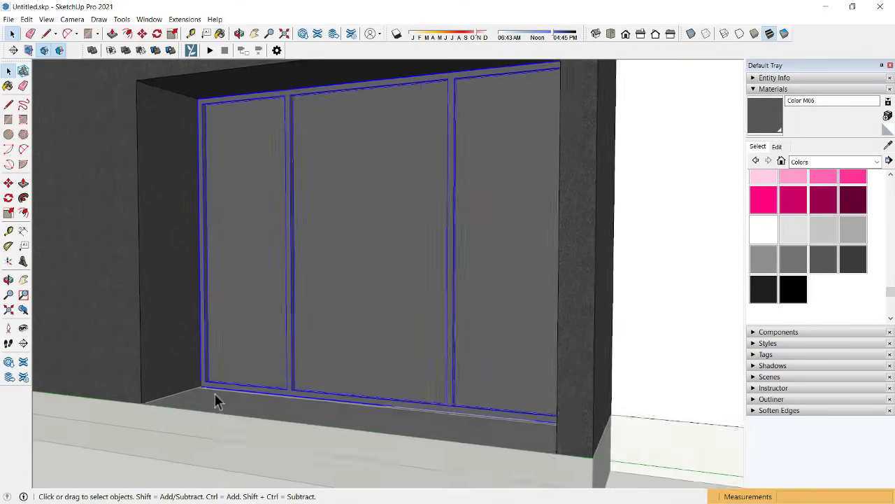
scroll(215, 393, up, 2)
key(m)
scroll(191, 383, up, 1)
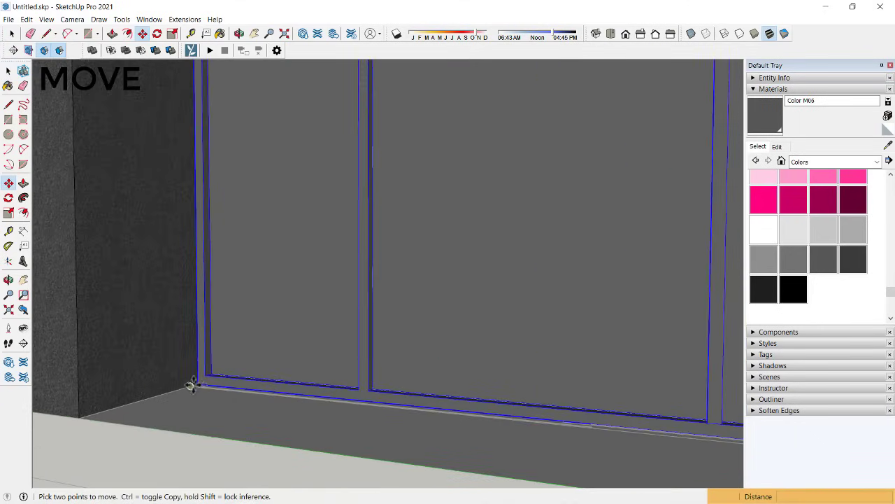
click(197, 381)
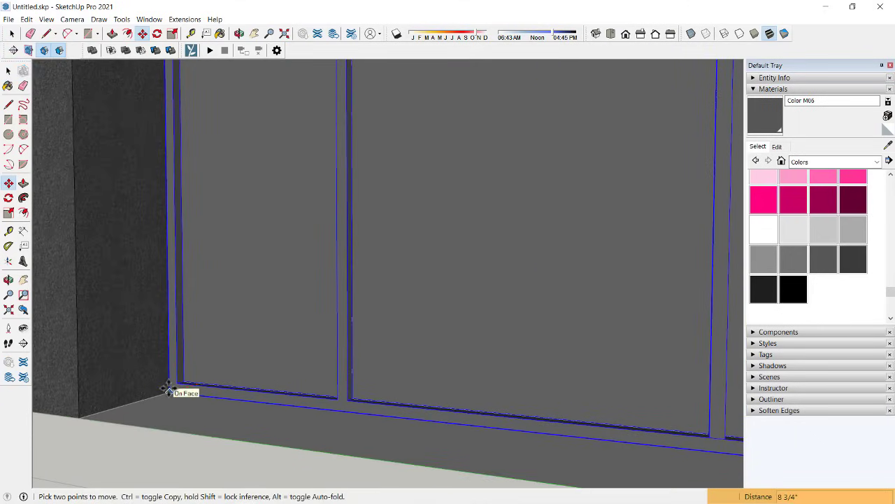
click(168, 389)
scroll(210, 371, down, 2)
key(space)
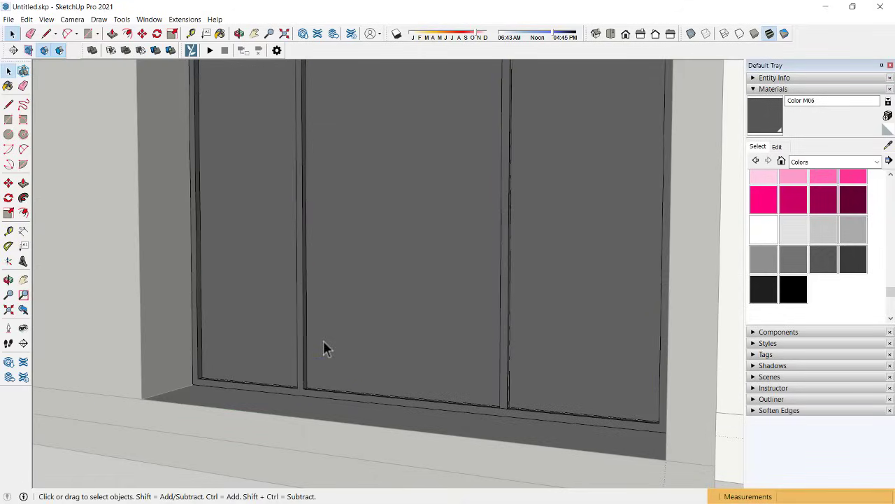
scroll(323, 340, down, 2)
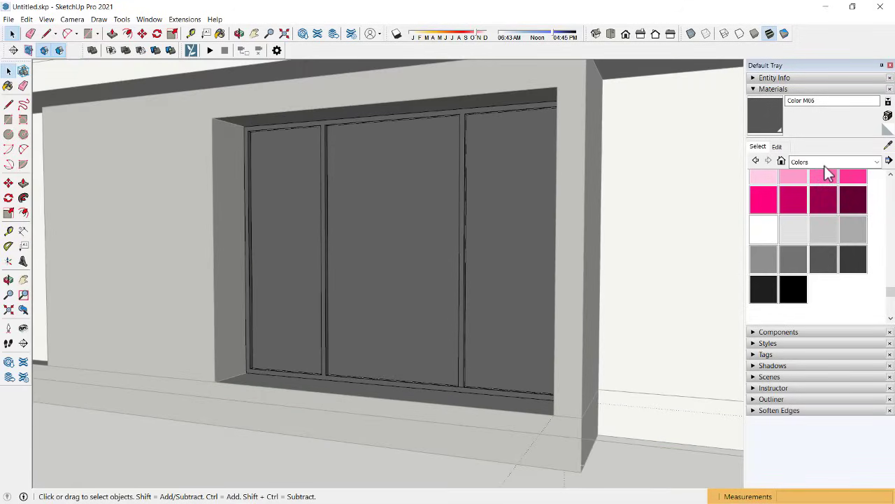
Step: Paint both window panes with Translucent Glass Gray from the Glass and Mirrors collection
click(824, 163)
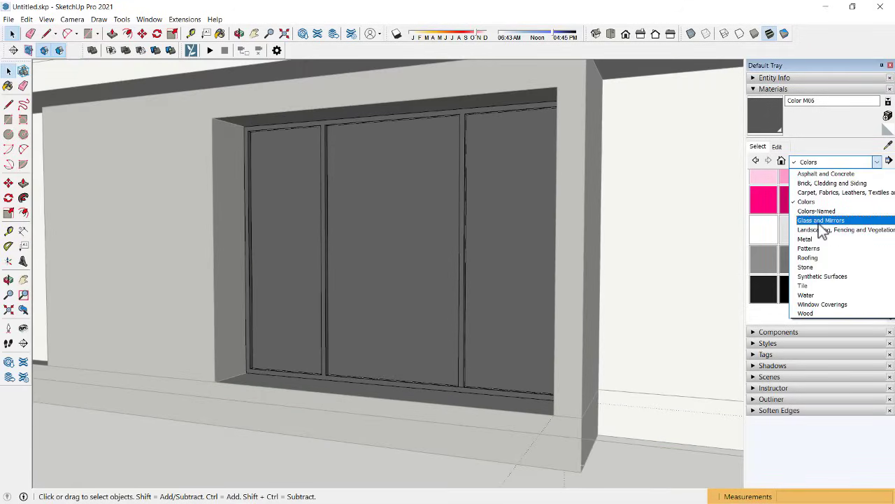
click(818, 221)
click(851, 215)
click(419, 214)
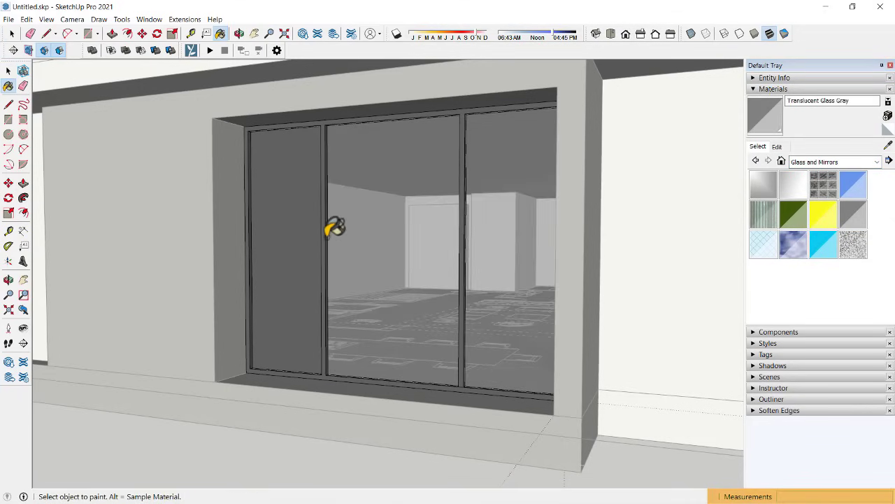
click(289, 235)
scroll(419, 270, down, 3)
scroll(419, 280, up, 2)
Step: Darken the Translucent Glass Gray colour, then review the building and entrance
click(778, 146)
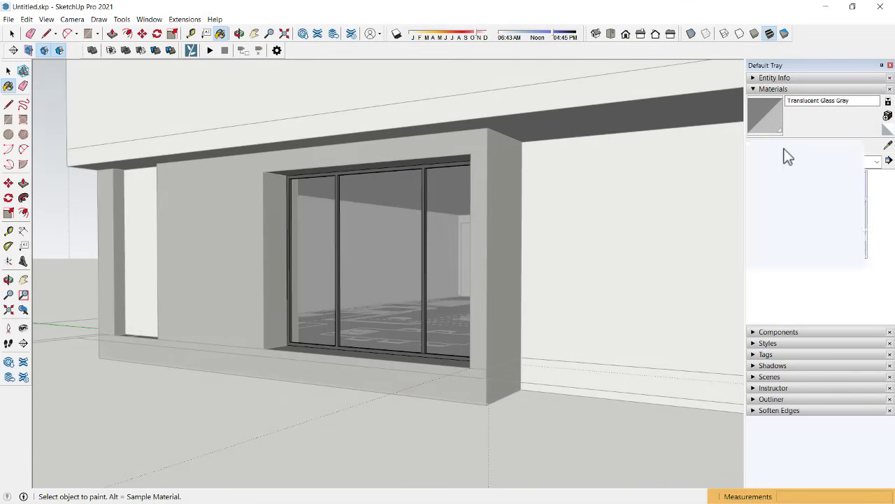
click(806, 219)
mouse_move(294, 250)
middle_down()
mouse_move(329, 240)
mouse_move(264, 259)
middle_up()
scroll(264, 259, up, 3)
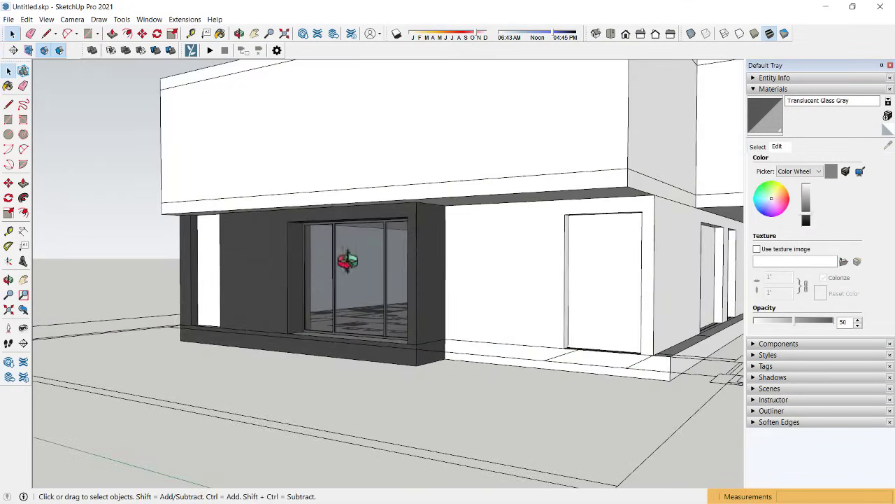
mouse_move(348, 260)
middle_down()
mouse_move(450, 256)
mouse_move(289, 261)
middle_up()
scroll(449, 256, down, 3)
scroll(289, 262, up, 3)
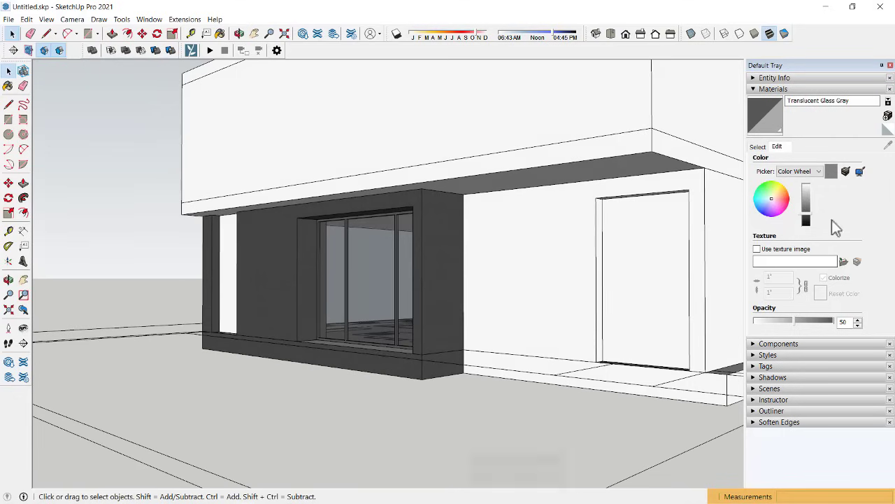
click(761, 149)
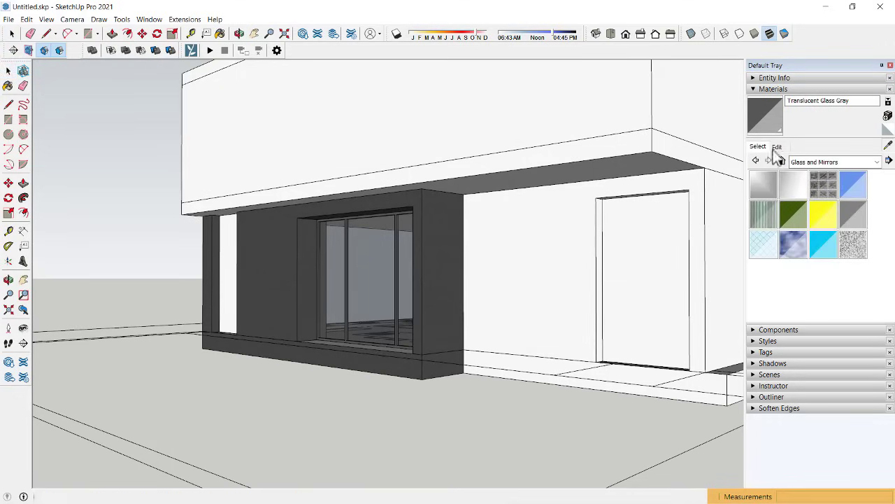
Step: Sample the dark granite wall material and lighten its colour slightly
click(440, 242)
click(782, 147)
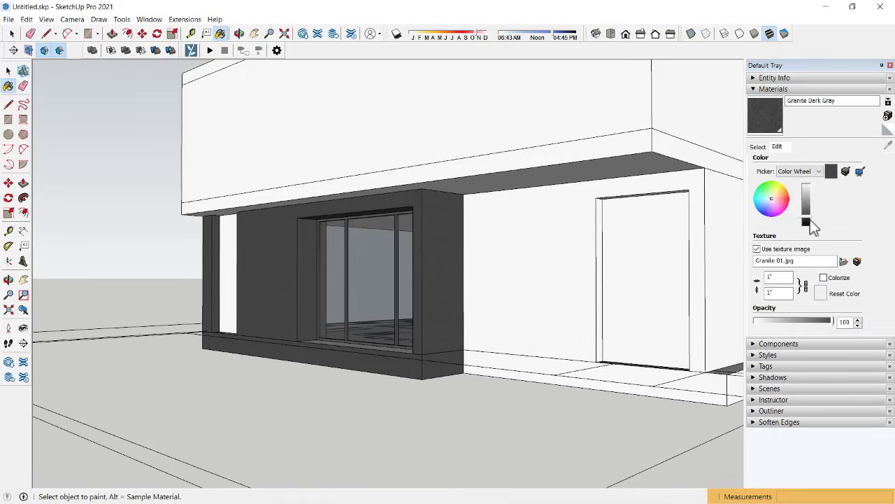
mouse_move(807, 224)
mouse_down()
mouse_move(806, 206)
mouse_move(807, 218)
mouse_up()
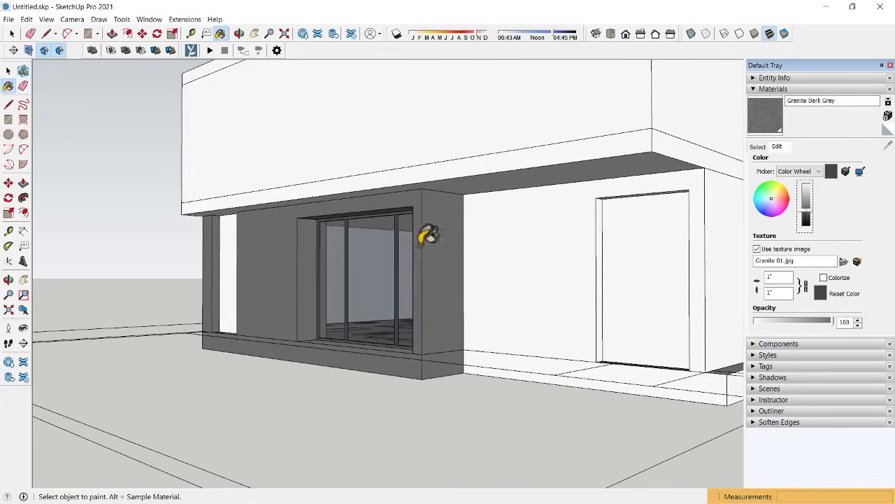
middle_drag(429, 236, 474, 256)
key(space)
scroll(435, 300, up, 2)
scroll(388, 287, up, 2)
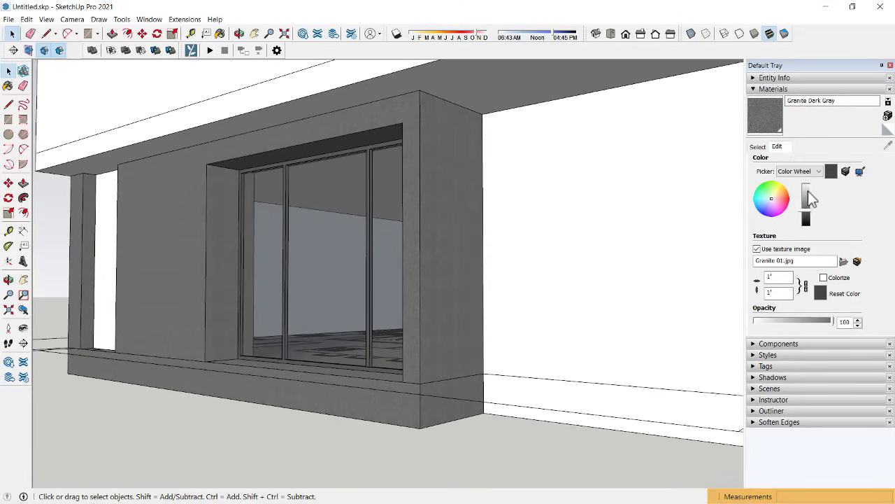
Step: Sample the window frame's Color M06 and darken it to near-black
click(759, 148)
click(889, 146)
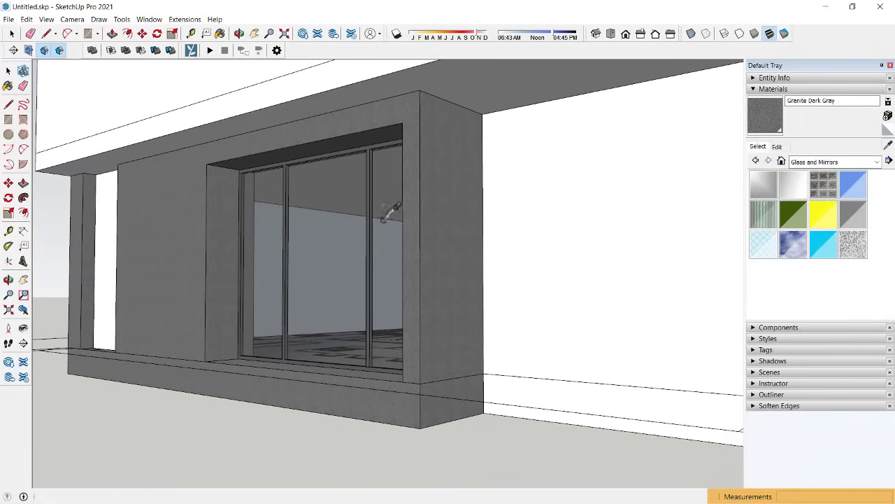
scroll(419, 342, up, 2)
scroll(419, 340, up, 3)
click(396, 332)
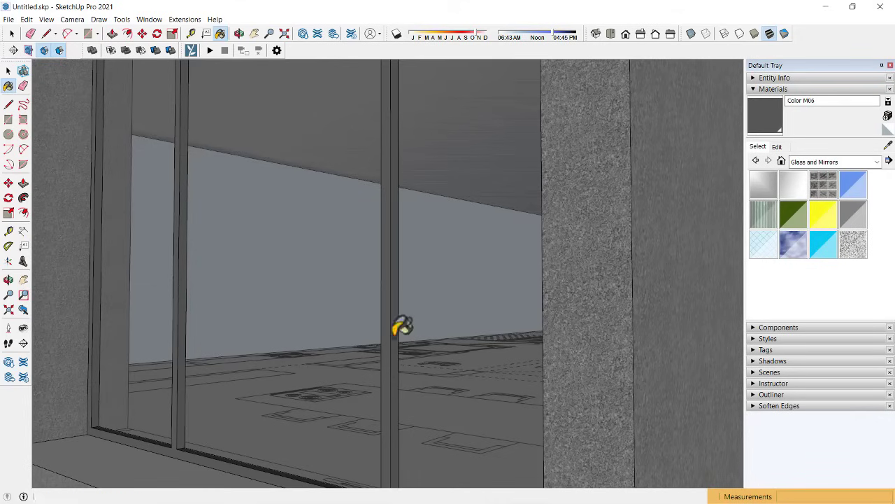
click(777, 146)
drag(806, 216, 806, 222)
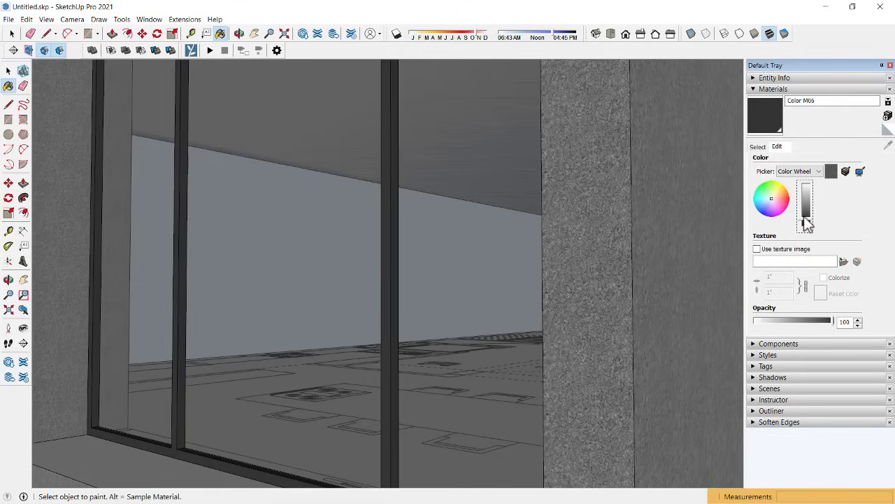
scroll(320, 316, down, 5)
middle_drag(385, 340, 531, 271)
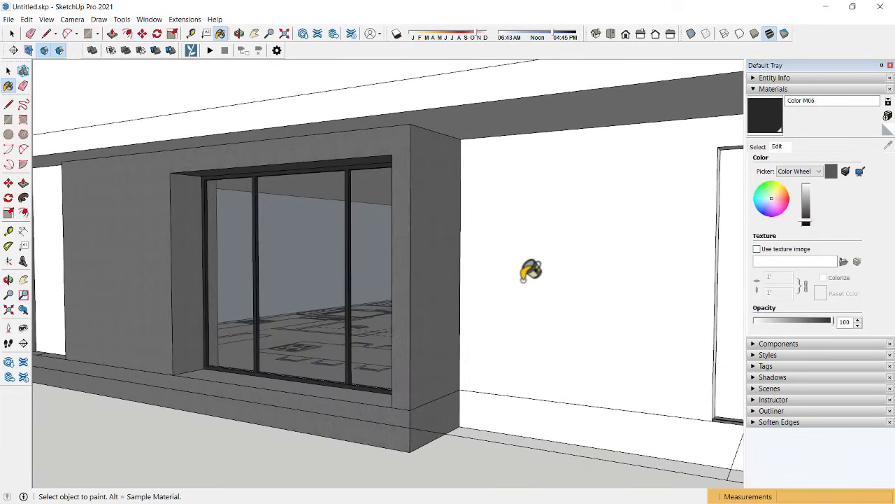
drag(804, 225, 805, 222)
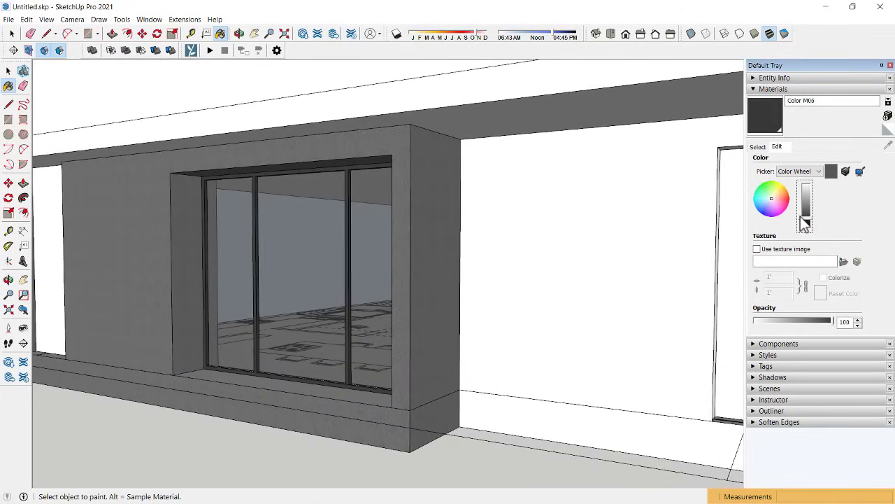
click(758, 147)
middle_drag(420, 259, 330, 239)
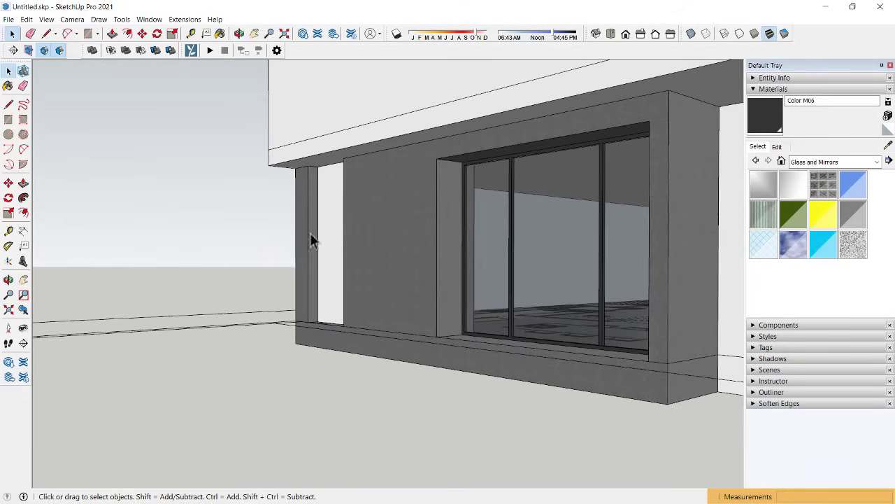
Step: Paint the door opening with the sampled Translucent Glass Gray
mouse_move(310, 236)
middle_down()
mouse_move(444, 196)
mouse_move(360, 219)
mouse_move(700, 233)
middle_up()
click(362, 218)
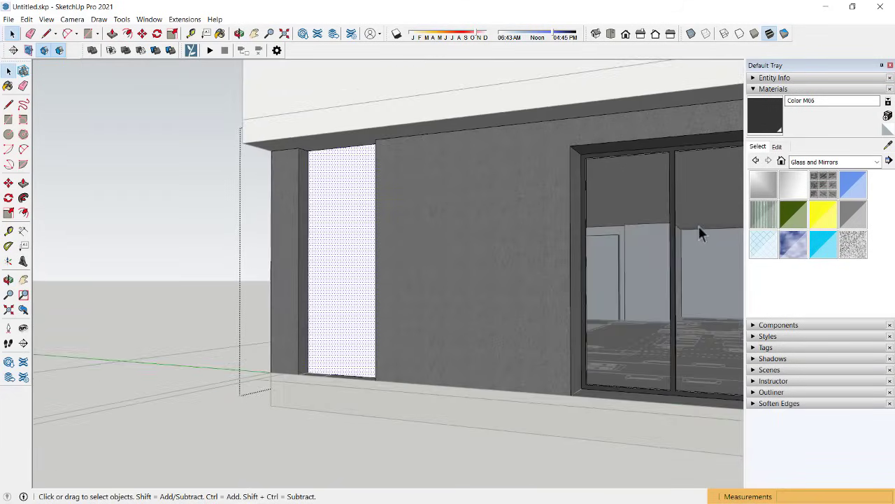
click(887, 146)
click(636, 243)
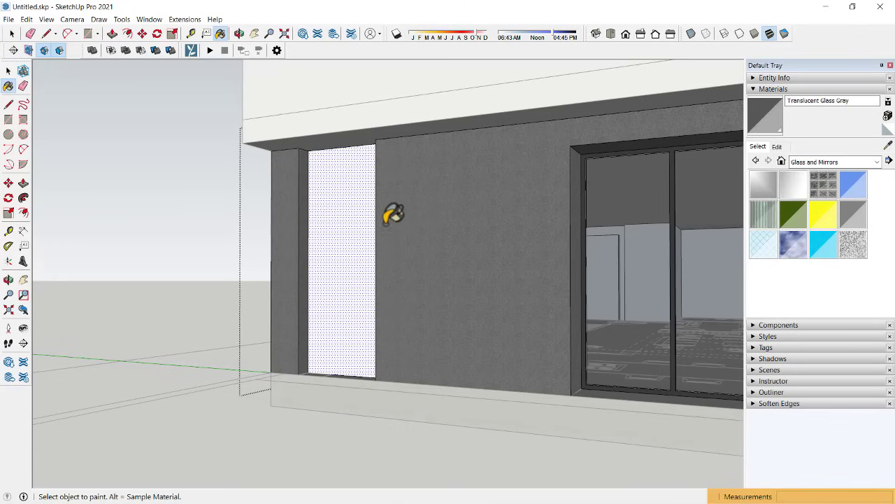
click(335, 203)
scroll(334, 203, up, 3)
key(space)
mouse_move(327, 178)
middle_down()
mouse_move(307, 144)
mouse_move(275, 199)
middle_up()
Step: Draw a 1 by 1.5 rectangle at the granite column's top
scroll(253, 200, up, 2)
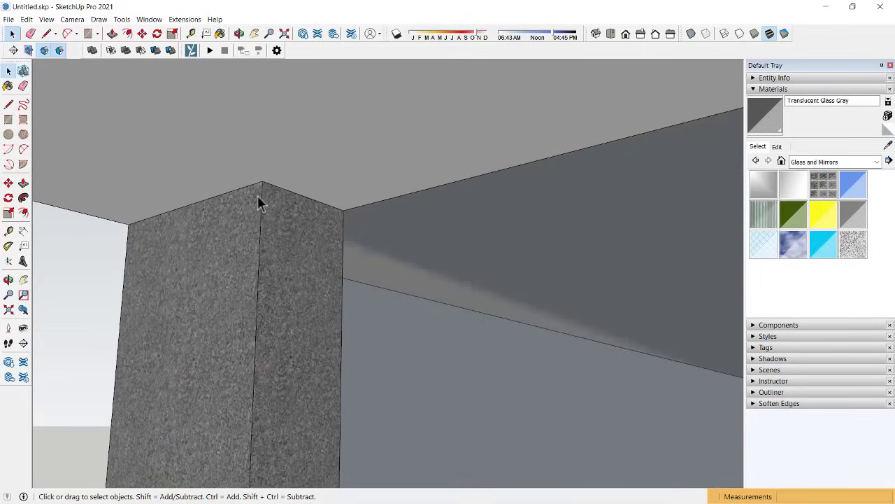
key(r)
click(262, 180)
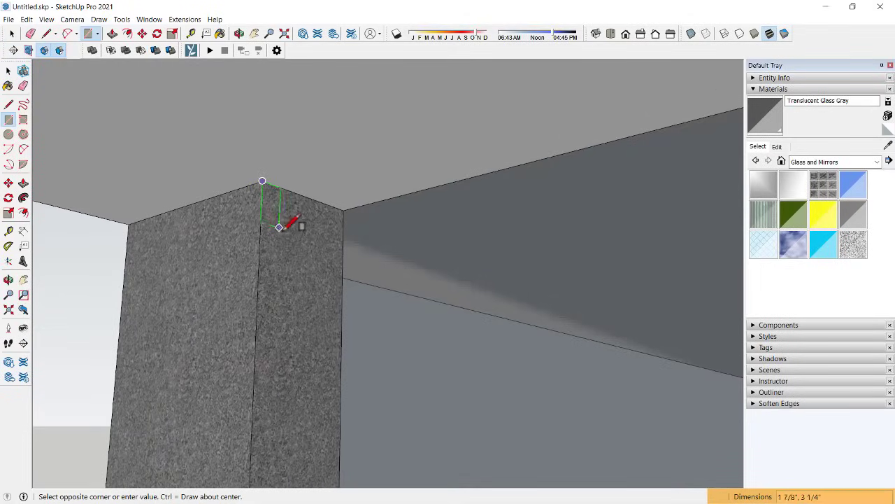
text(1,1.5)
key(Return)
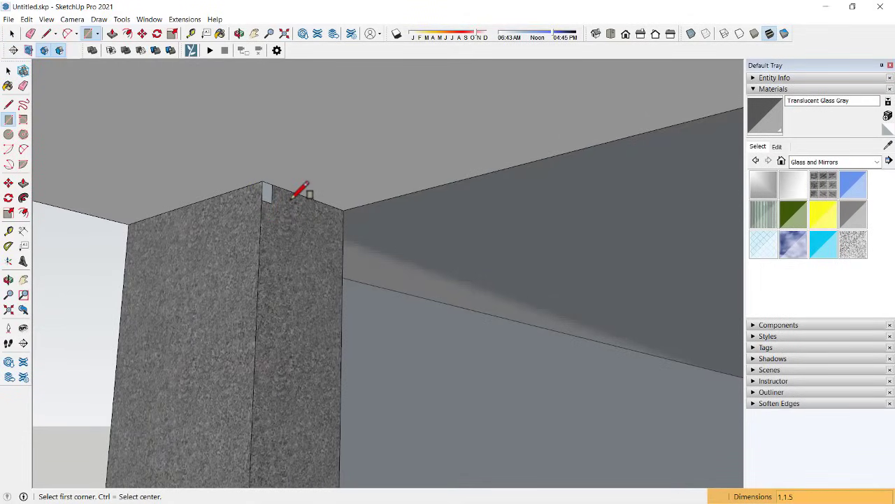
scroll(283, 192, up, 1)
key(space)
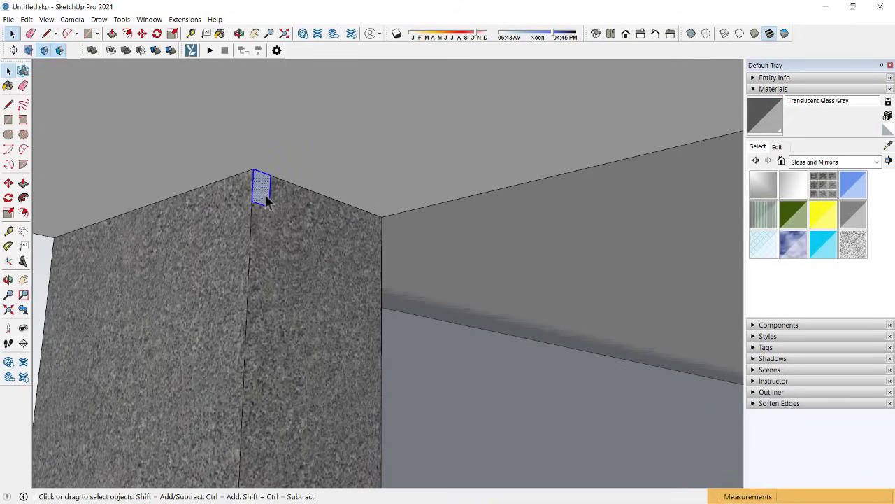
Step: Rotate the face 90°, move it to the column's top corner, and make it a component
key(q)
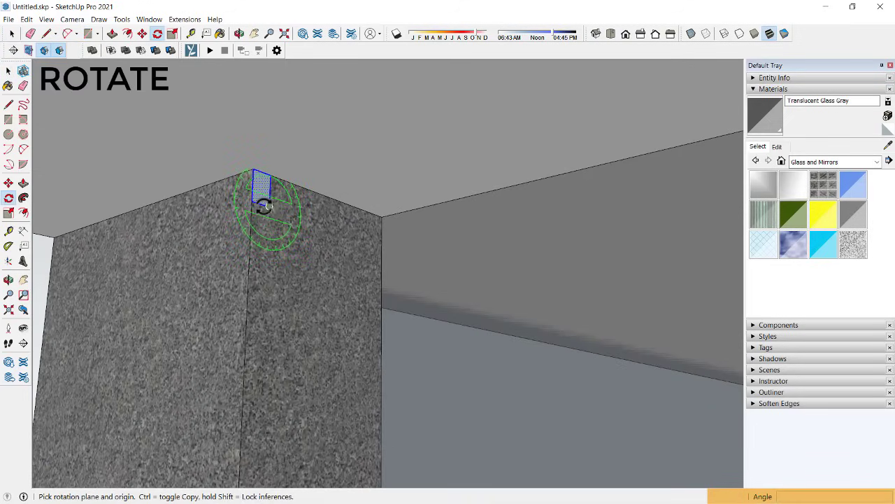
drag(268, 206, 269, 221)
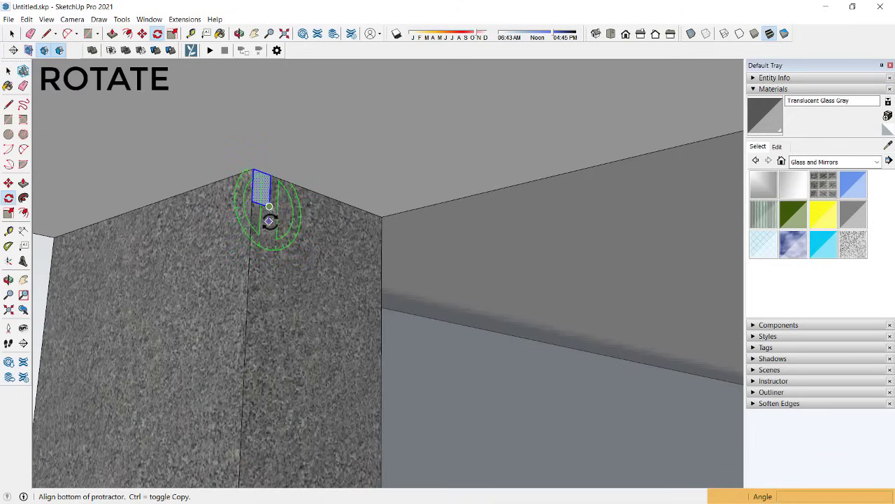
click(308, 219)
key(m)
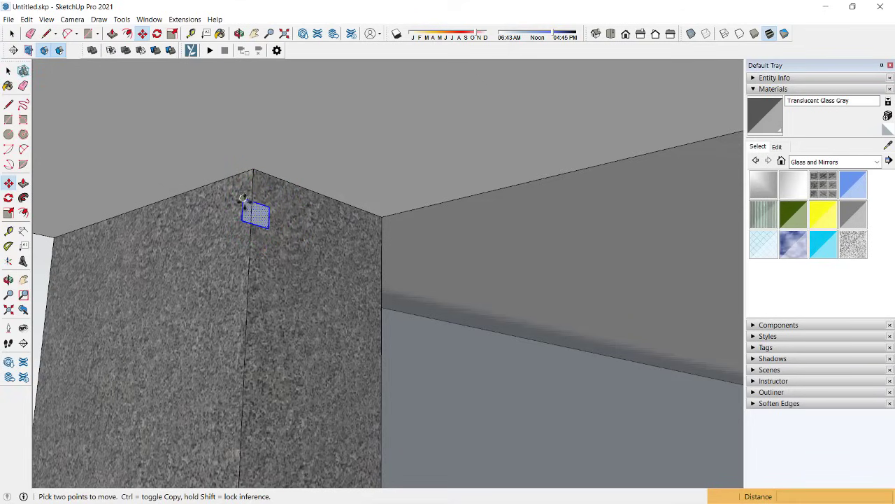
click(242, 199)
click(268, 184)
key(space)
right_click(269, 184)
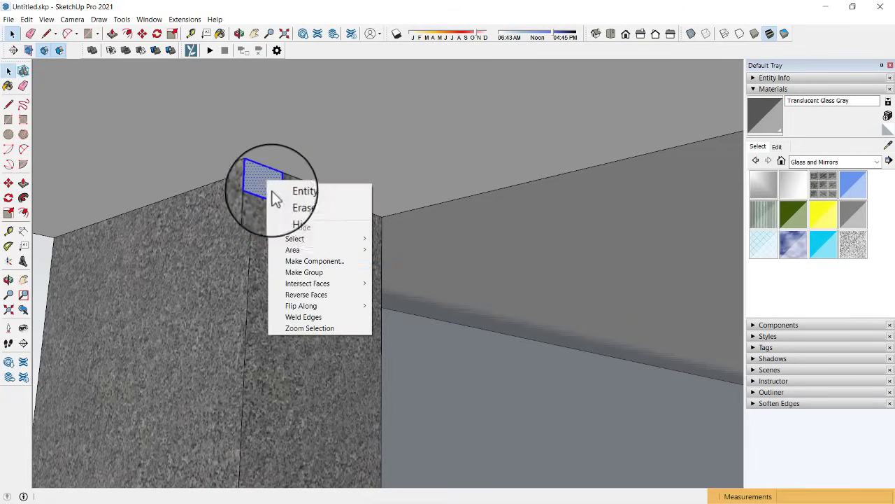
click(299, 265)
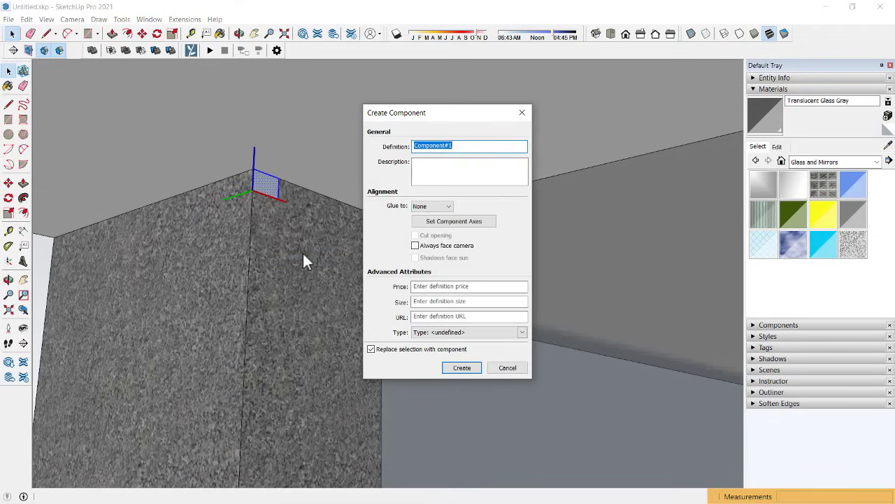
Step: Create the component and paint its face Color M06 from the Colors collection
text(er)
key(Return)
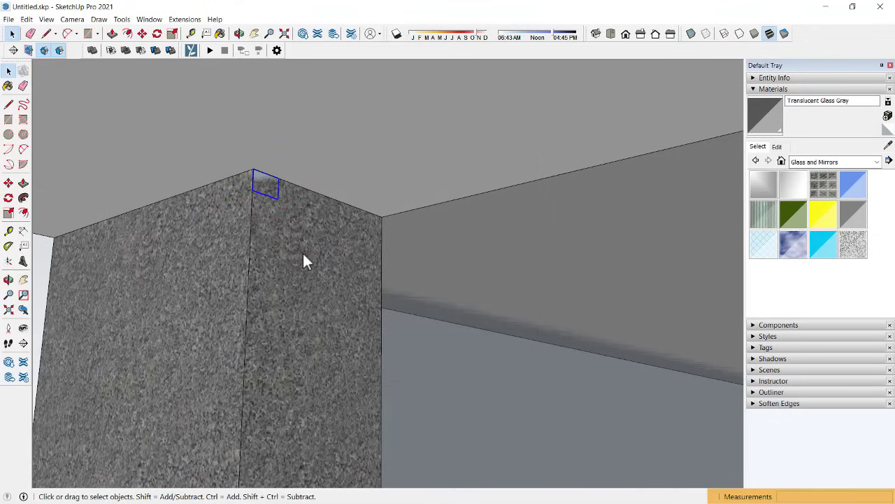
double_click(272, 194)
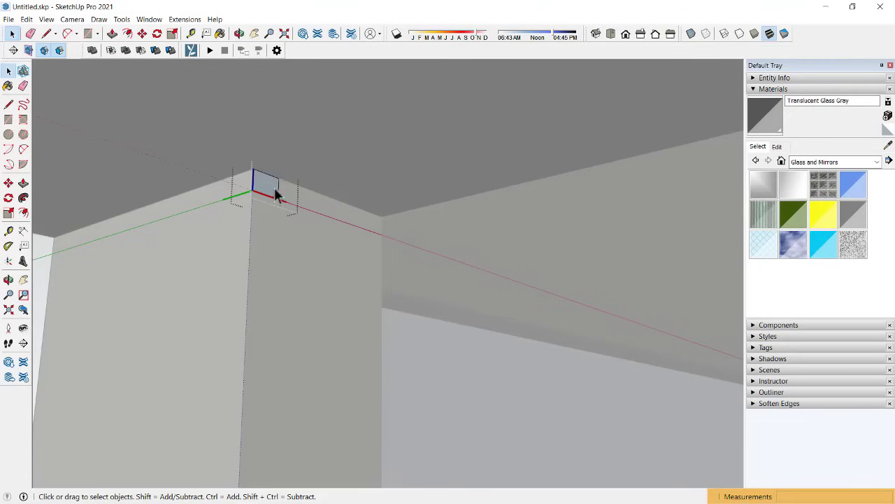
click(817, 162)
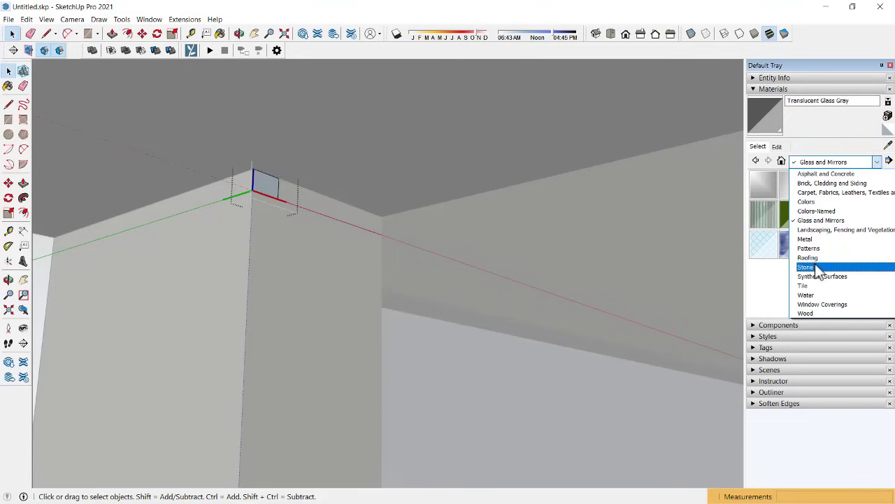
click(812, 201)
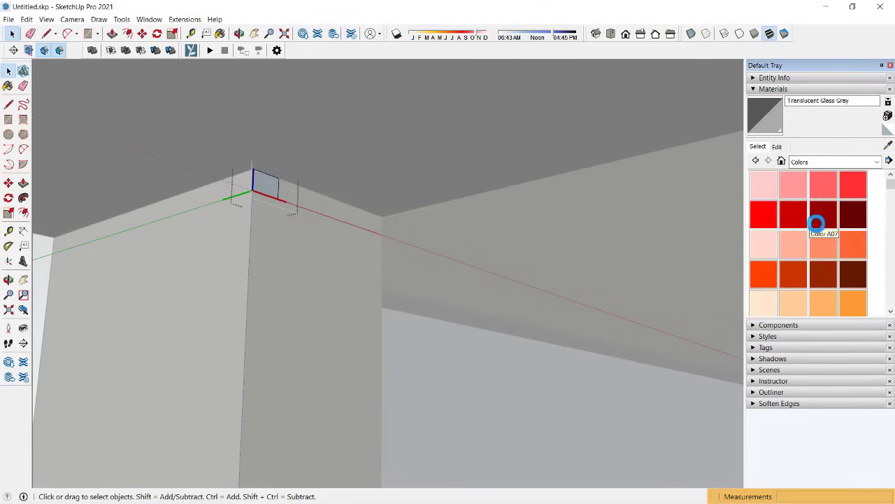
scroll(819, 229, down, 5)
scroll(817, 225, down, 5)
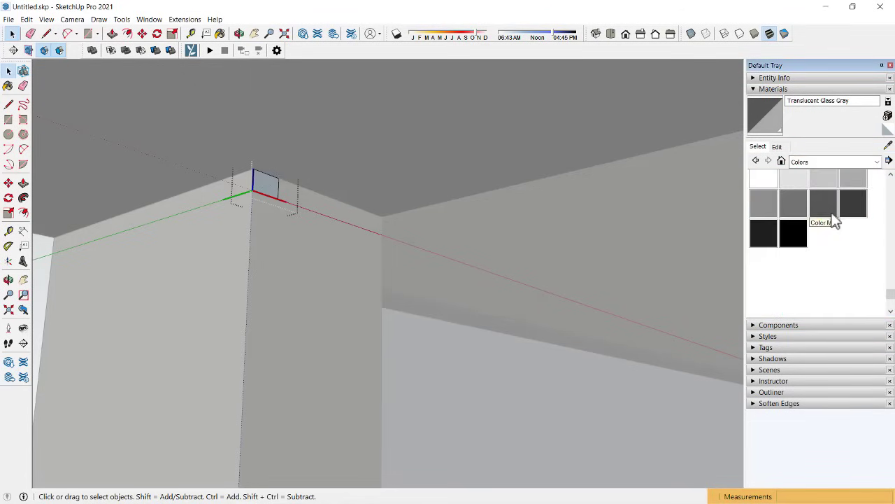
click(820, 209)
click(264, 182)
Step: Push/Pull the face into a long strip along the beam underside, then start copying it
key(p)
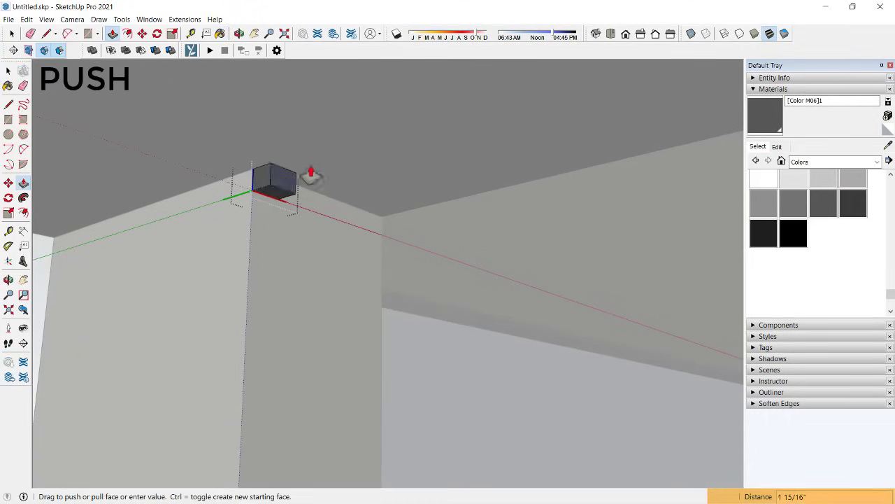
middle_drag(315, 188, 310, 170)
drag(310, 170, 439, 153)
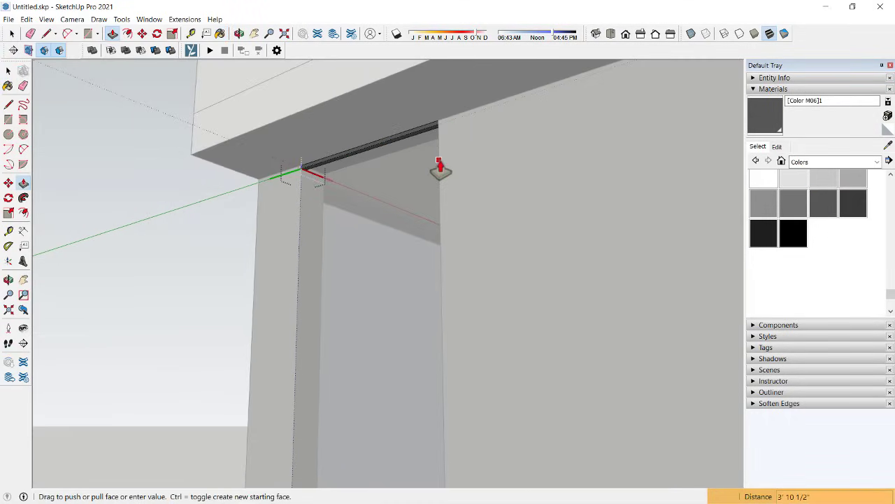
key(space)
middle_drag(439, 168, 343, 144)
click(297, 187)
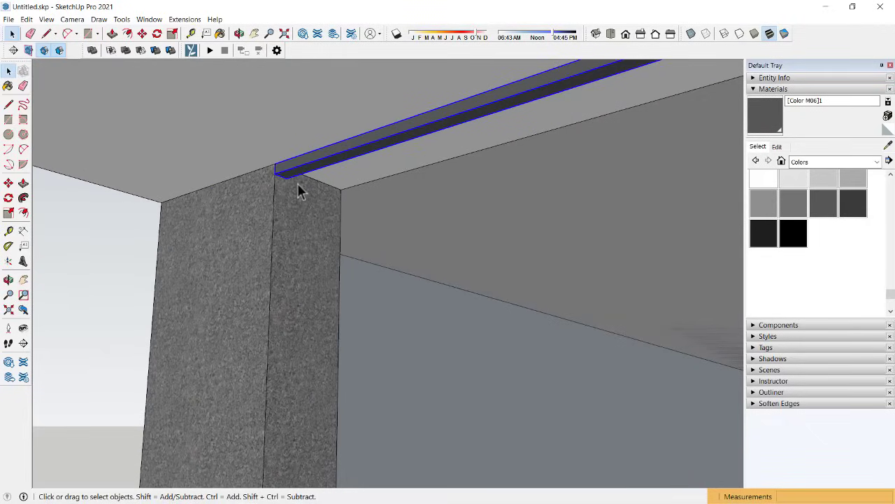
key(m)
key(ctrl)
click(287, 178)
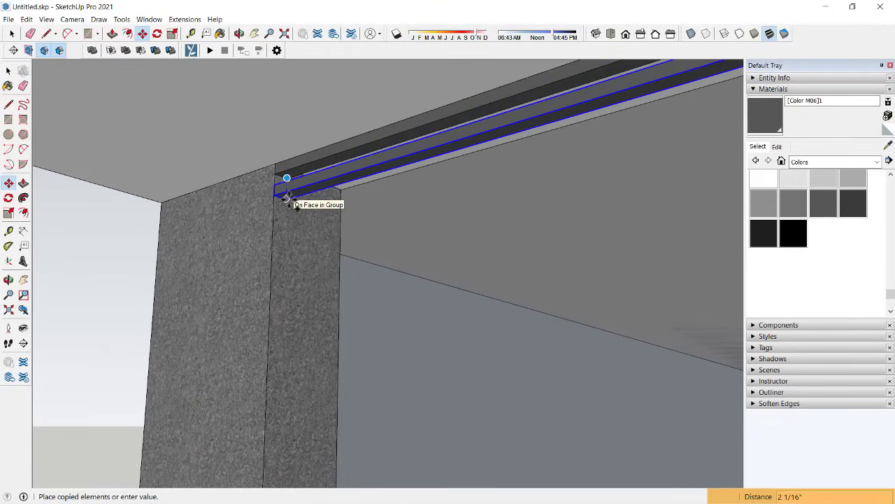
text(2)
Step: Place the strip copy and group both strips together
key(Return)
key(space)
shift+click(297, 189)
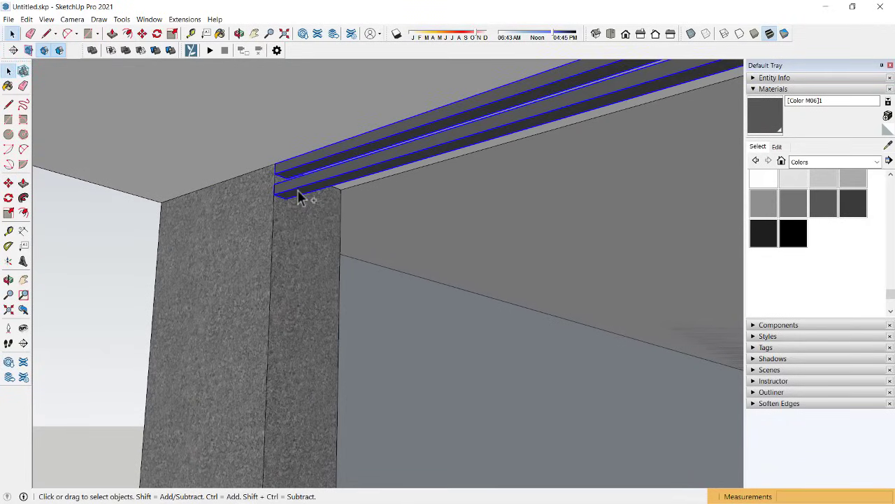
right_click(298, 190)
click(333, 289)
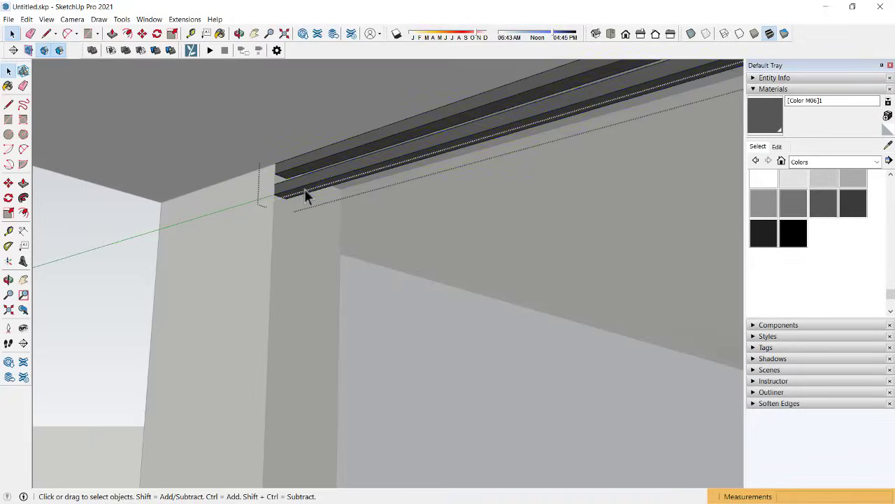
Step: Copy the strip group 2 below and array it down to the plinth with a multiplier
key(m)
key(ctrl)
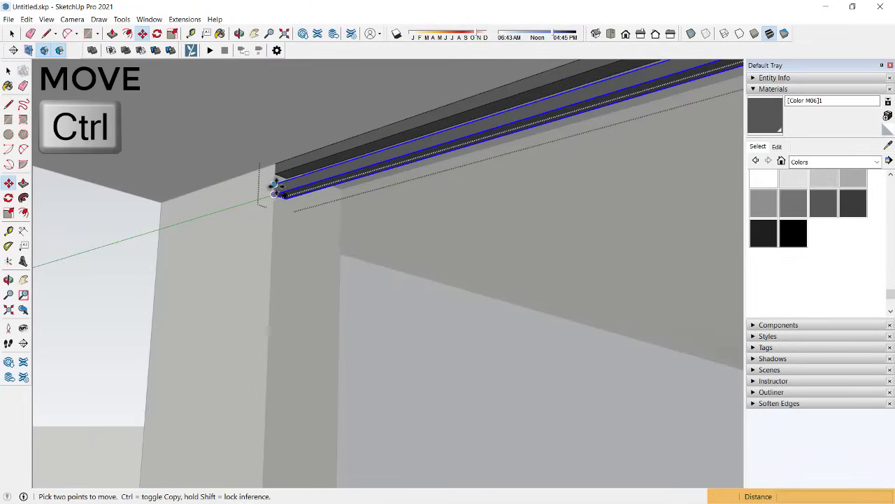
click(275, 190)
text(2)
key(Return)
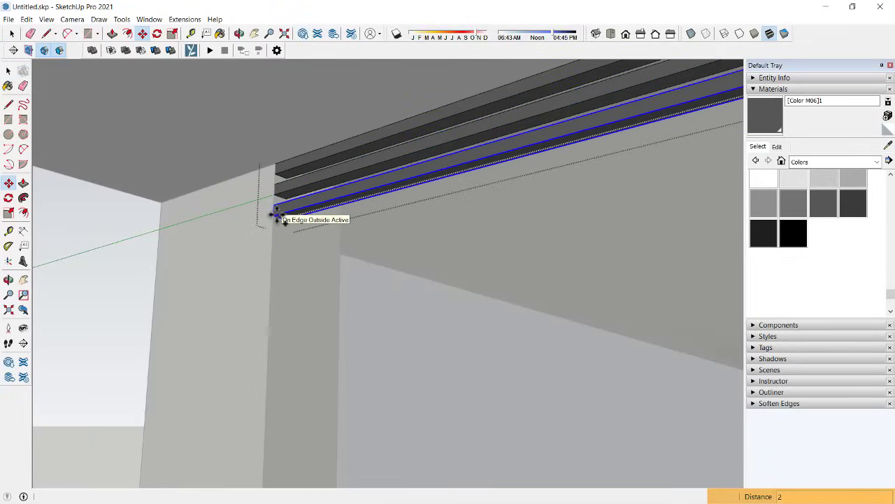
scroll(278, 216, down, 2)
scroll(280, 182, down, 2)
scroll(280, 135, down, 2)
scroll(287, 131, down, 2)
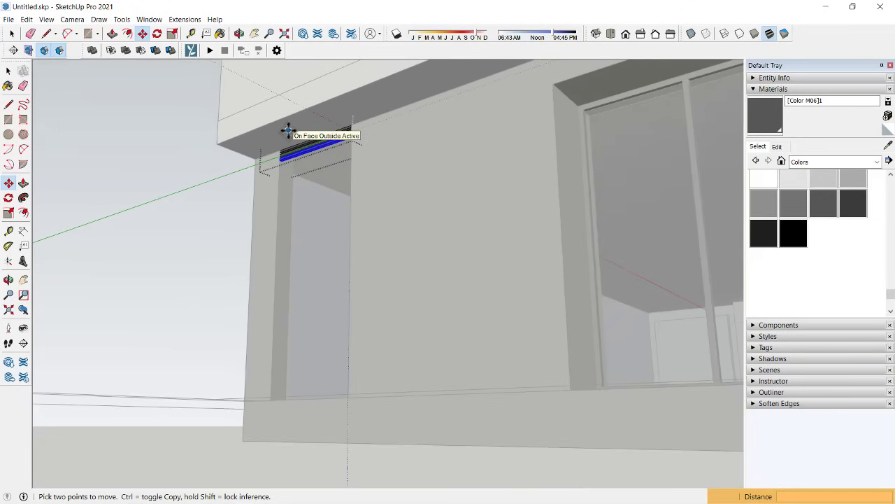
text(50*)
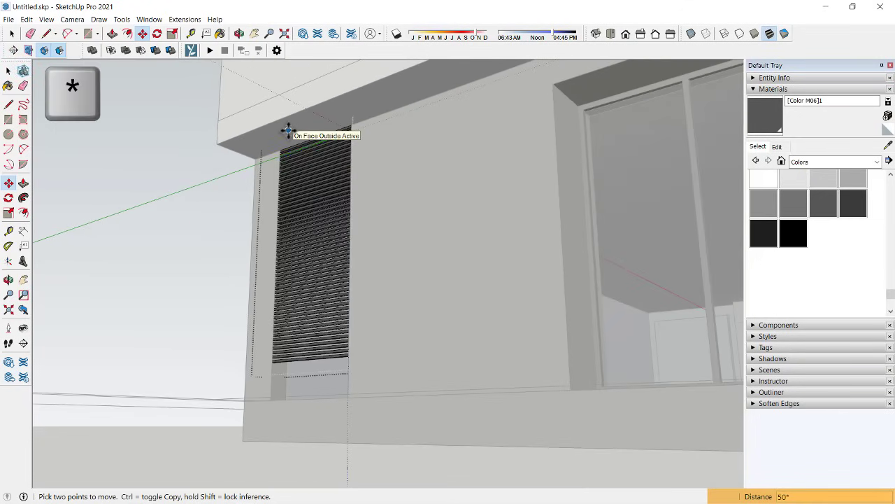
text(*)
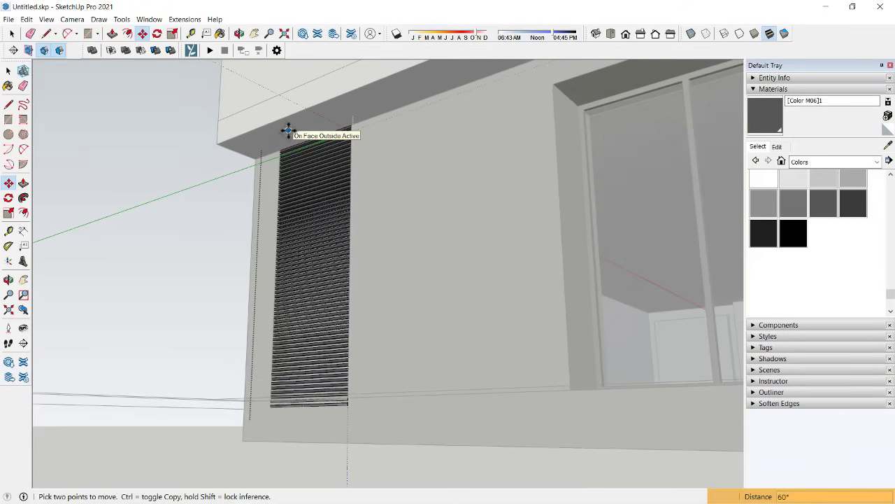
scroll(292, 282, up, 3)
scroll(310, 371, up, 3)
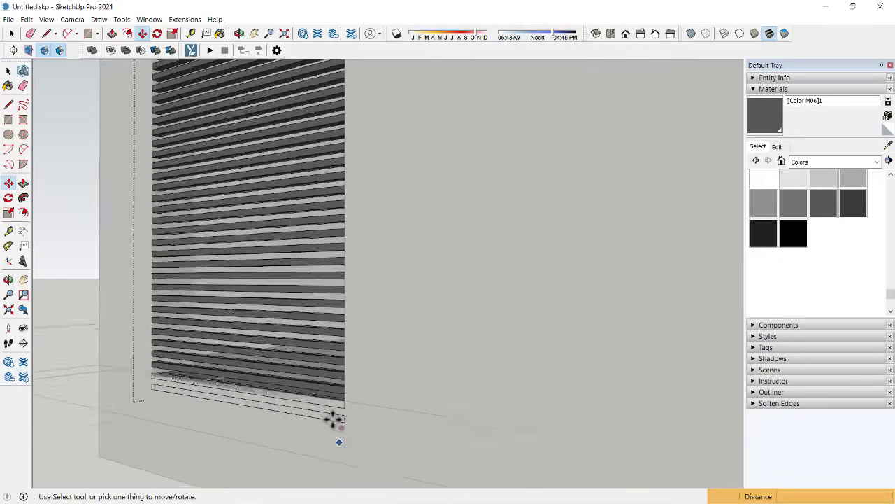
scroll(333, 420, up, 2)
key(space)
Step: Inspect the louvred wall and open the strip material's Edit settings
scroll(327, 361, down, 2)
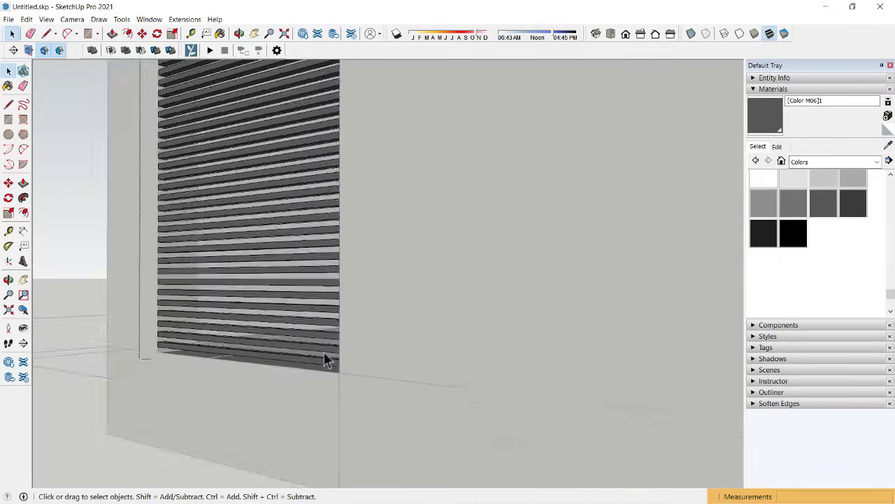
scroll(315, 346, down, 3)
scroll(290, 217, down, 3)
mouse_move(289, 216)
middle_down()
mouse_move(224, 216)
mouse_move(455, 212)
mouse_move(448, 249)
middle_up()
scroll(256, 217, up, 2)
scroll(256, 240, up, 3)
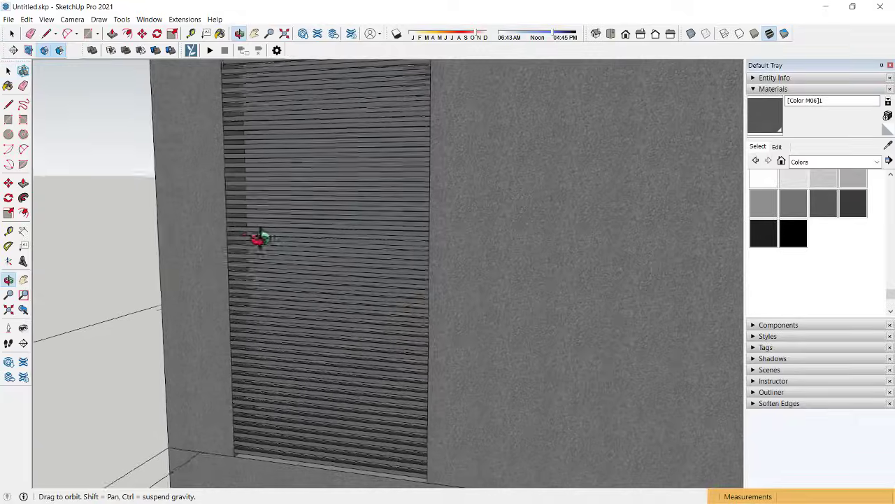
scroll(231, 254, down, 3)
click(778, 148)
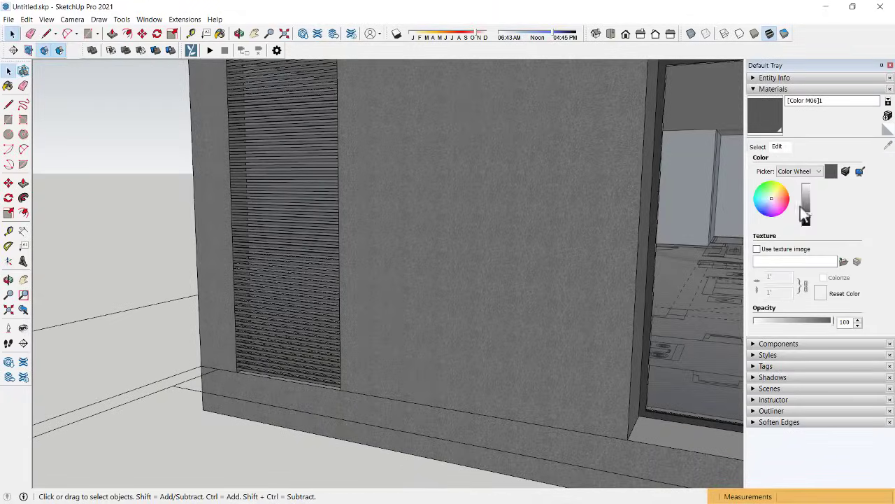
Step: Darken the louvre strips' Color M06 further
drag(805, 217, 806, 221)
scroll(336, 196, down, 2)
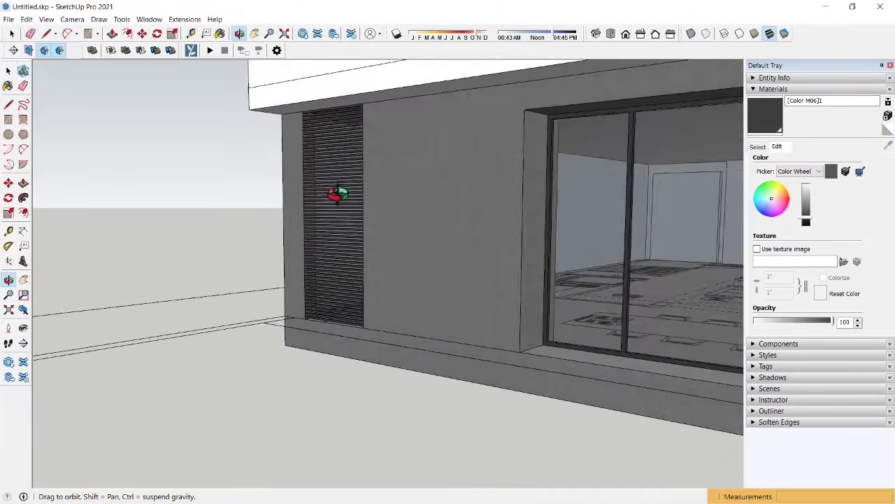
scroll(408, 188, down, 1)
scroll(200, 200, down, 2)
scroll(196, 196, down, 1)
middle_drag(195, 196, 350, 140)
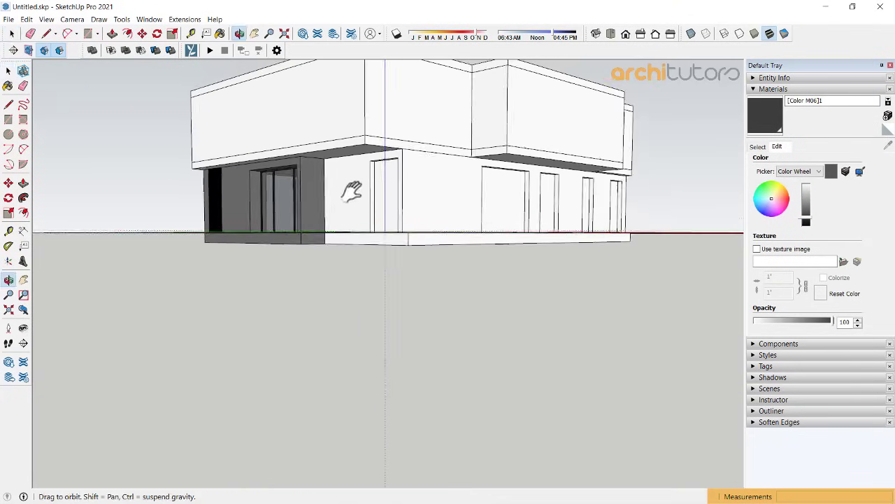
scroll(259, 193, up, 3)
Step: Pick Wood Floor Dark from the Wood collection and turn to the entrance block
click(768, 146)
click(822, 167)
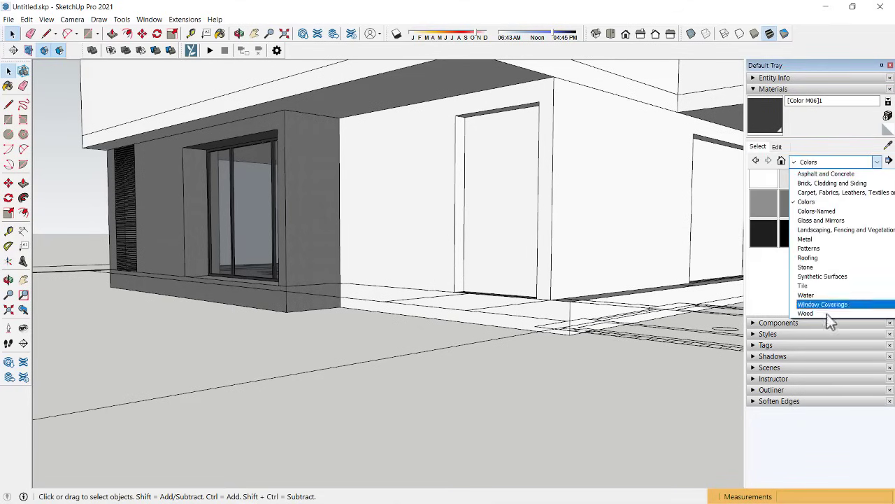
click(822, 313)
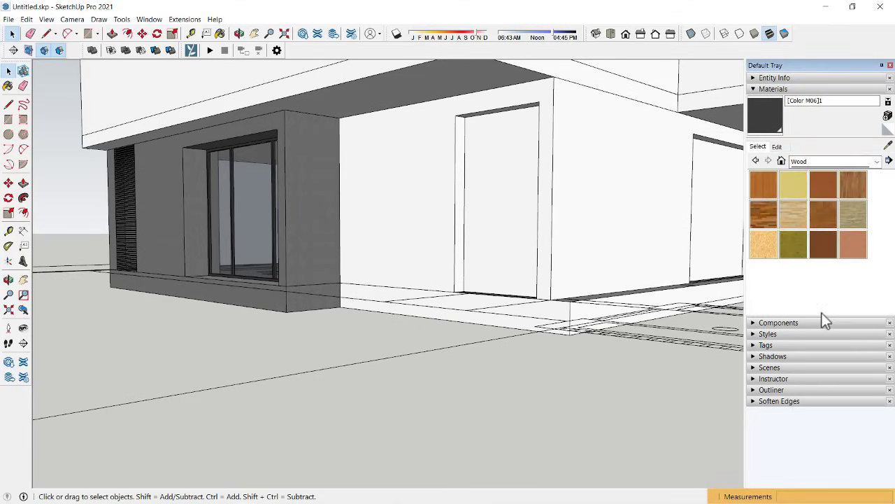
click(766, 215)
mouse_move(568, 236)
middle_down()
mouse_move(462, 279)
mouse_move(296, 232)
mouse_move(210, 175)
middle_up()
scroll(460, 266, up, 1)
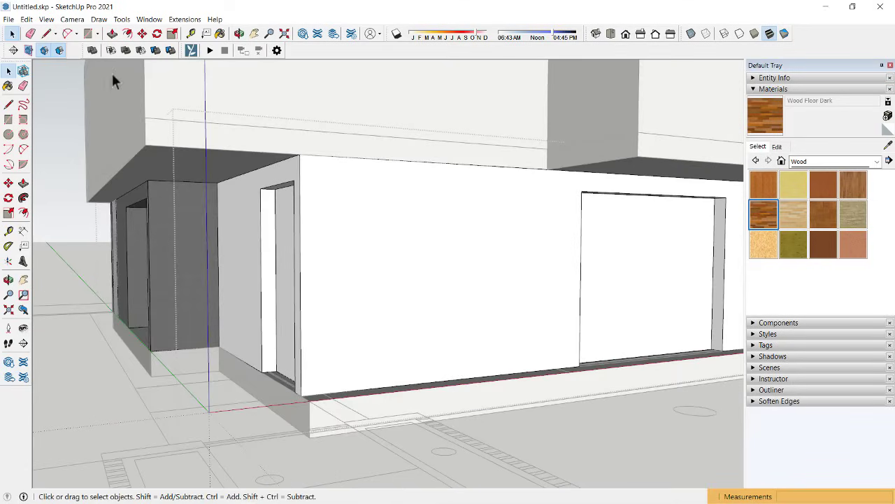
Step: Hide the rest of the model and copy the wall's corner edge 9' 3" along to split it
click(49, 21)
mouse_move(84, 187)
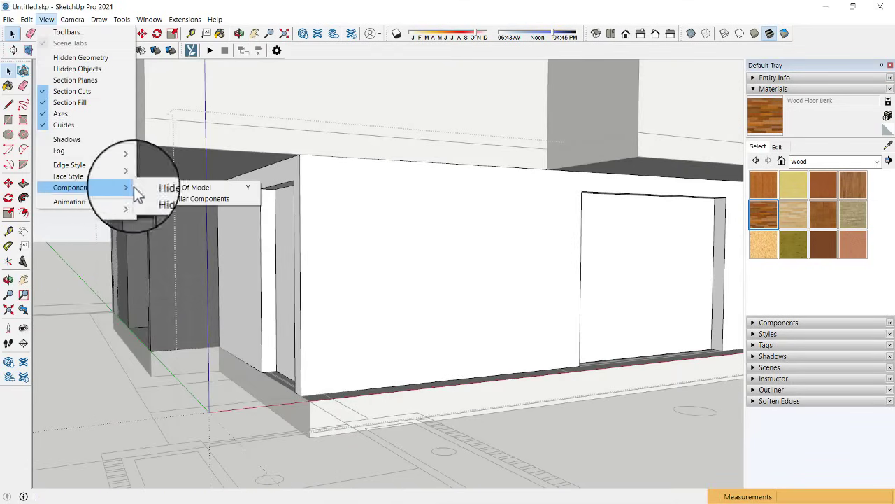
click(199, 190)
click(367, 221)
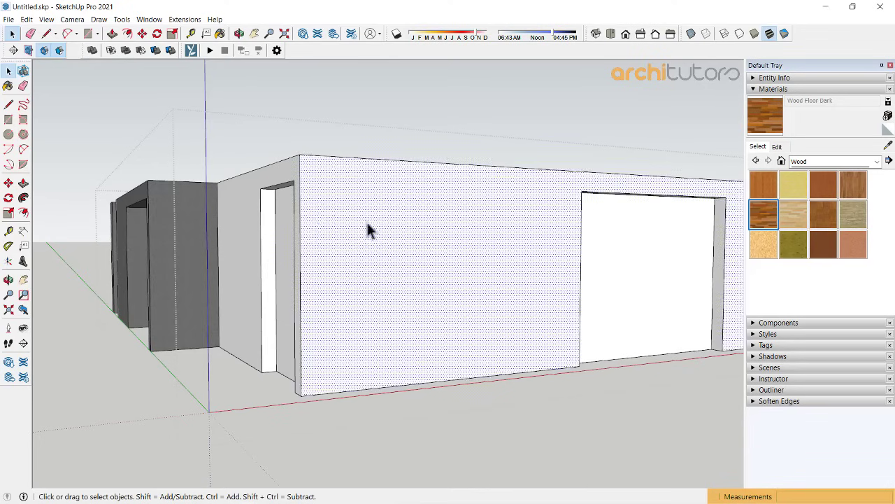
click(300, 222)
key(m)
key(ctrl)
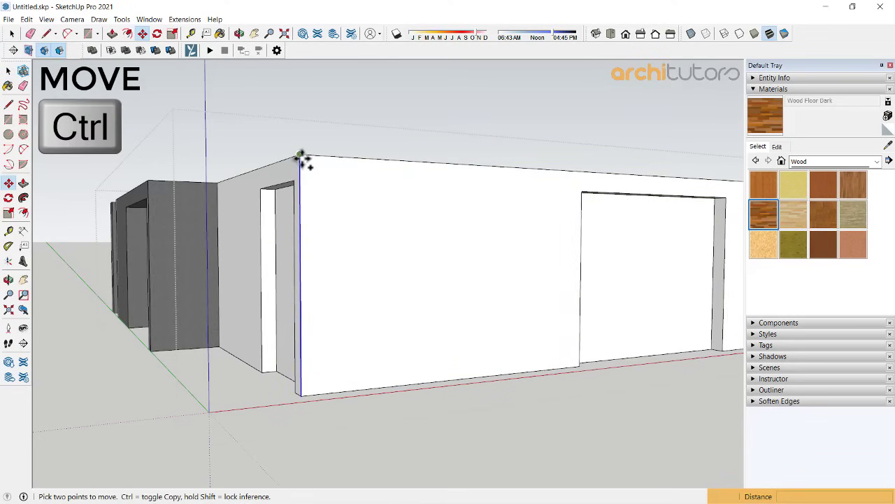
click(300, 155)
text(9'3)
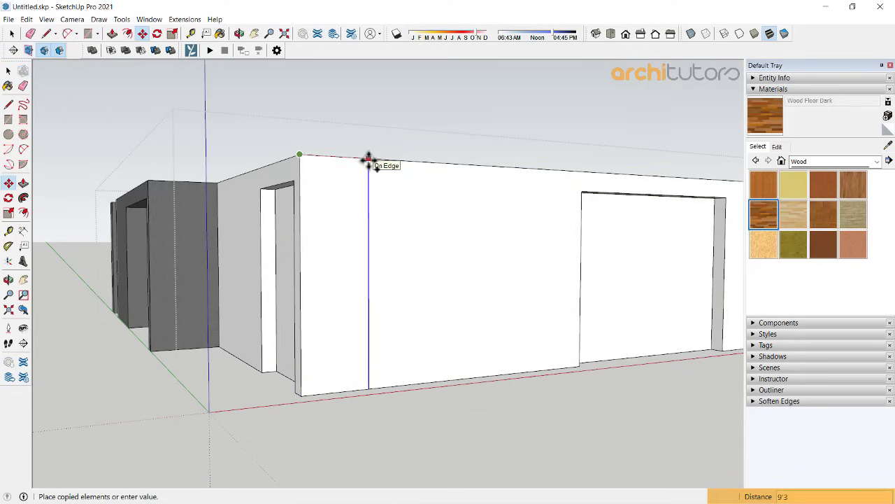
key(Return)
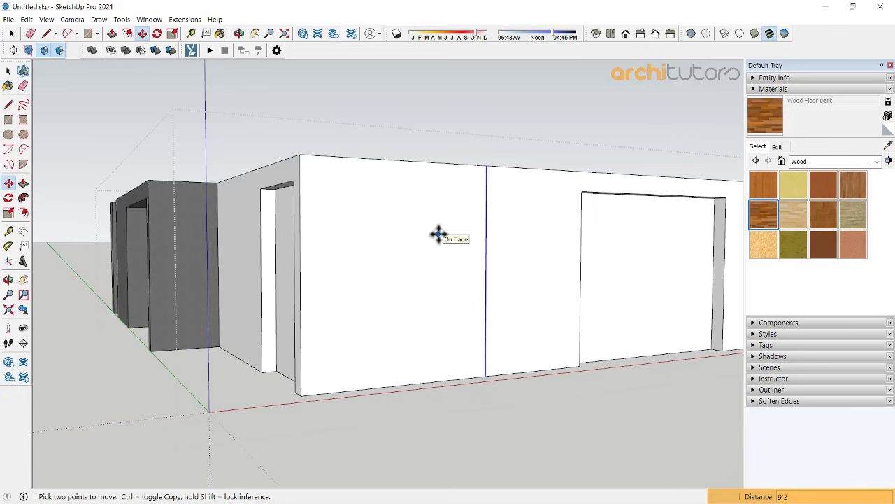
key(space)
Step: Paint the split wall section with Wood Floor Dark
click(436, 233)
key(b)
click(416, 230)
mouse_move(416, 230)
middle_down()
mouse_move(489, 244)
mouse_move(300, 218)
middle_up()
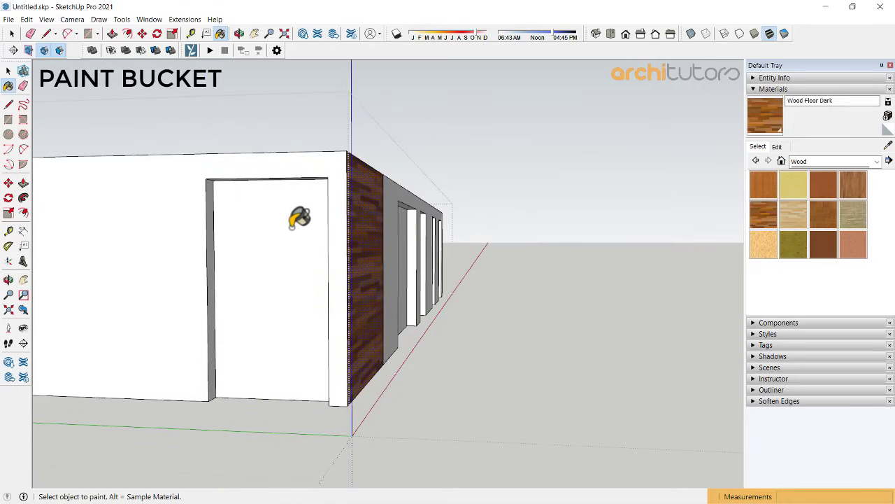
Step: Clad the wall around the door in Wood Floor Dark, then show the Glass and Mirrors materials
click(316, 175)
mouse_move(207, 201)
middle_down()
mouse_move(413, 194)
mouse_move(473, 163)
mouse_move(432, 144)
mouse_move(584, 167)
mouse_move(564, 300)
mouse_move(536, 305)
mouse_move(307, 278)
mouse_move(299, 251)
mouse_move(462, 275)
middle_up()
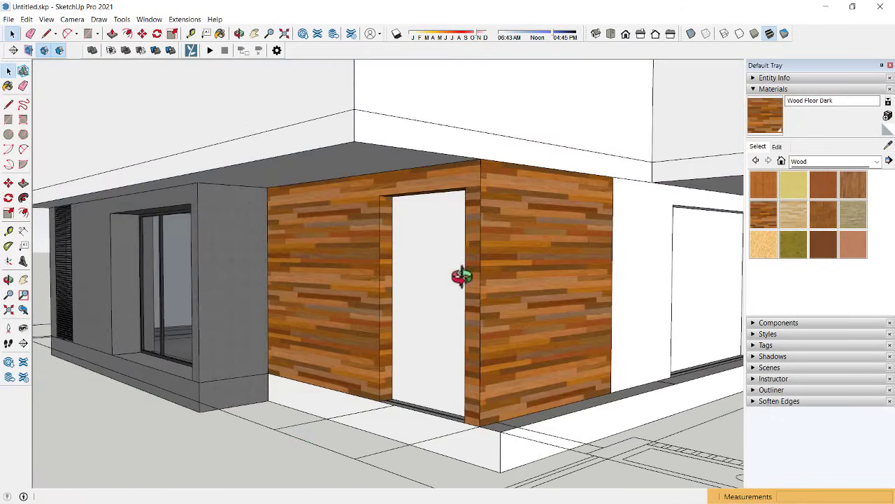
click(433, 307)
click(824, 162)
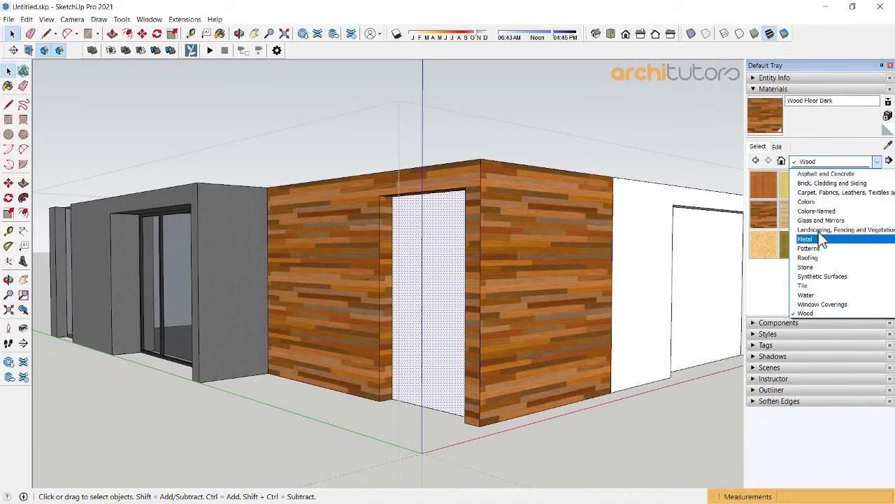
click(818, 218)
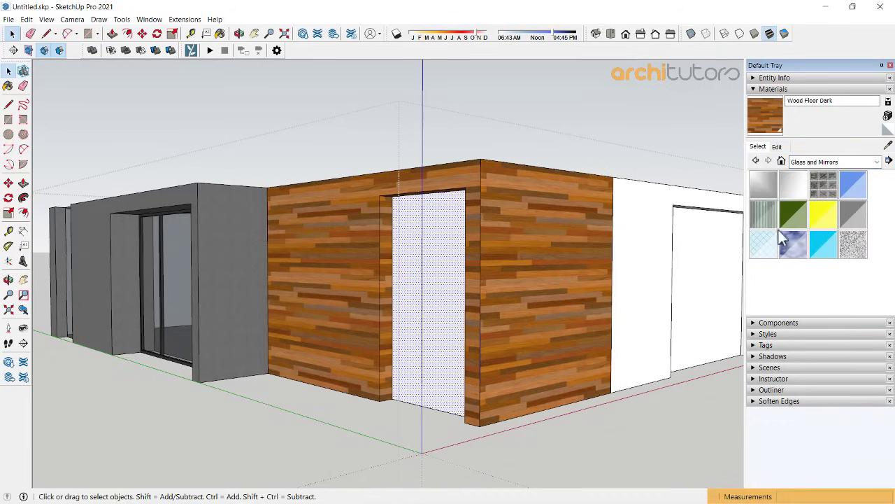
Step: Paint the entrance door opening with Translucent Glass Safety
click(763, 245)
click(453, 235)
scroll(486, 270, up, 5)
key(space)
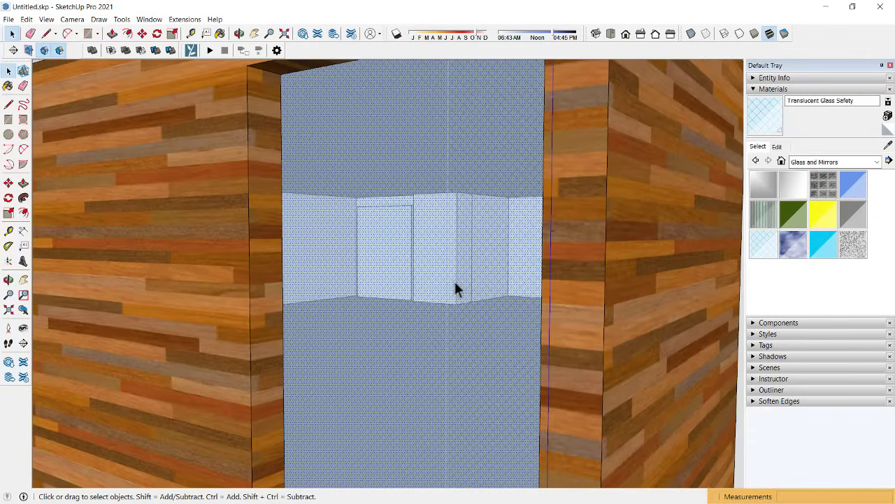
scroll(456, 287, down, 5)
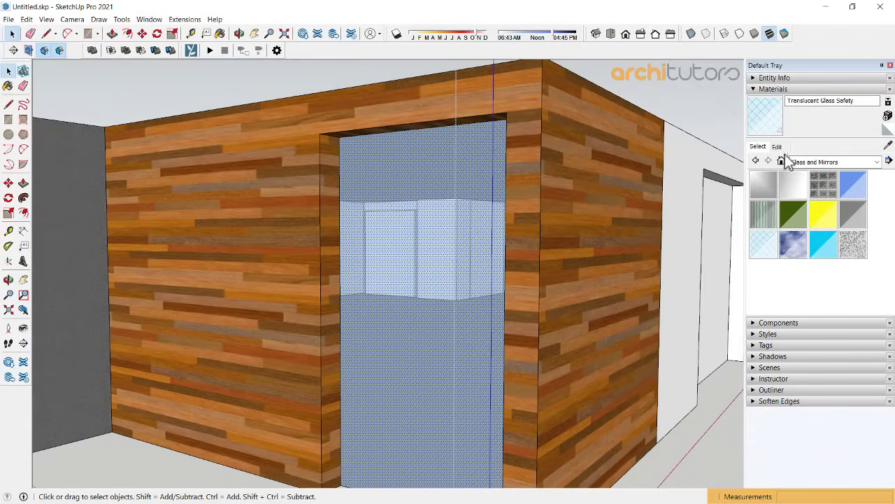
Step: Resize the Translucent Glass Safety texture from 6" to 9"
click(778, 147)
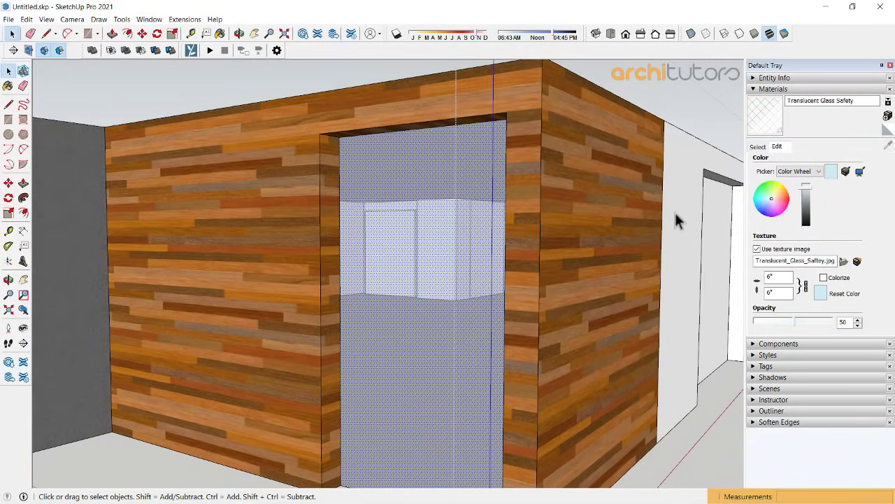
mouse_move(678, 220)
middle_down()
mouse_move(356, 250)
mouse_move(396, 256)
middle_up()
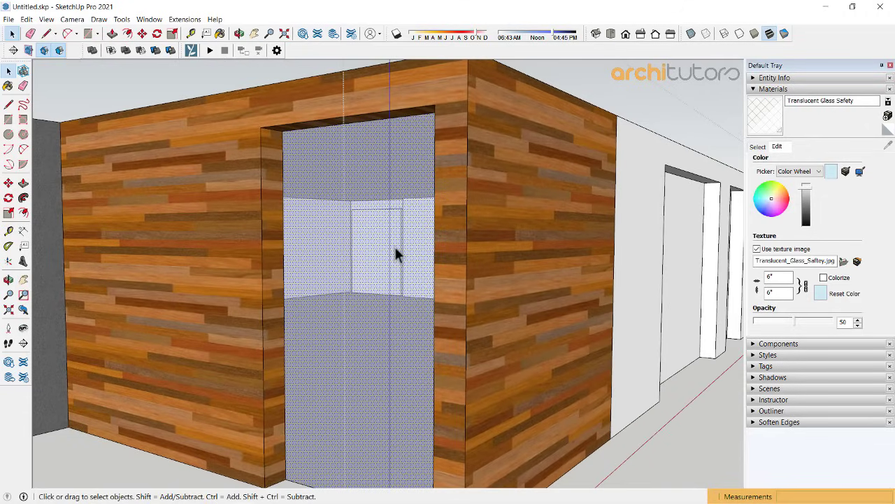
click(770, 277)
text(9)
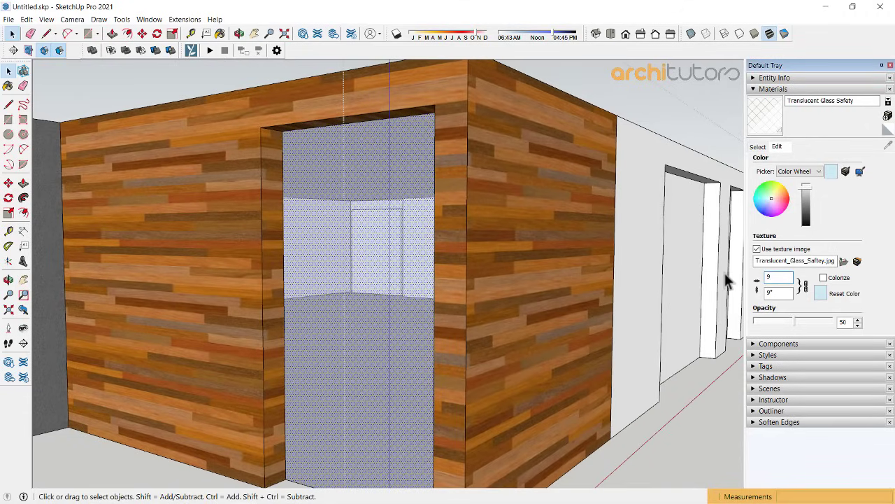
key(Return)
mouse_move(429, 266)
middle_down()
mouse_move(432, 257)
mouse_move(356, 240)
middle_up()
scroll(429, 256, down, 5)
scroll(370, 184, up, 4)
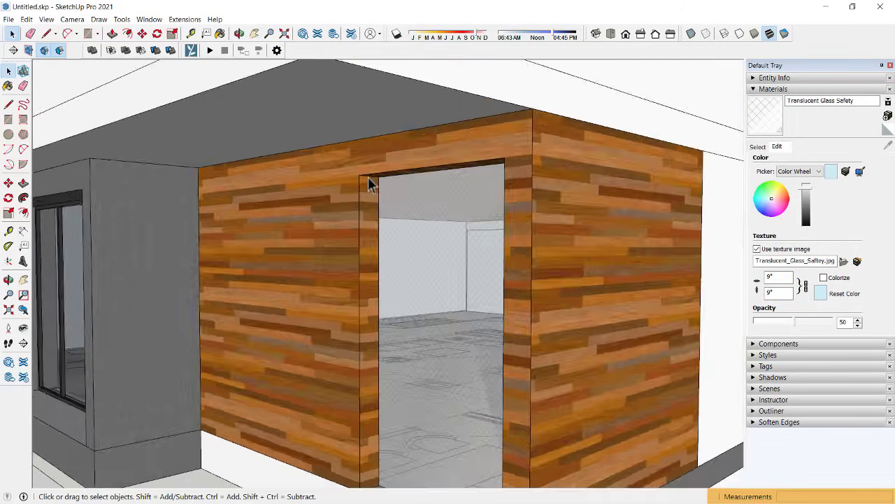
scroll(362, 191, up, 2)
scroll(361, 191, up, 2)
Step: Draw a small rectangle at the pillar's top corner and move it down 2
key(r)
click(353, 173)
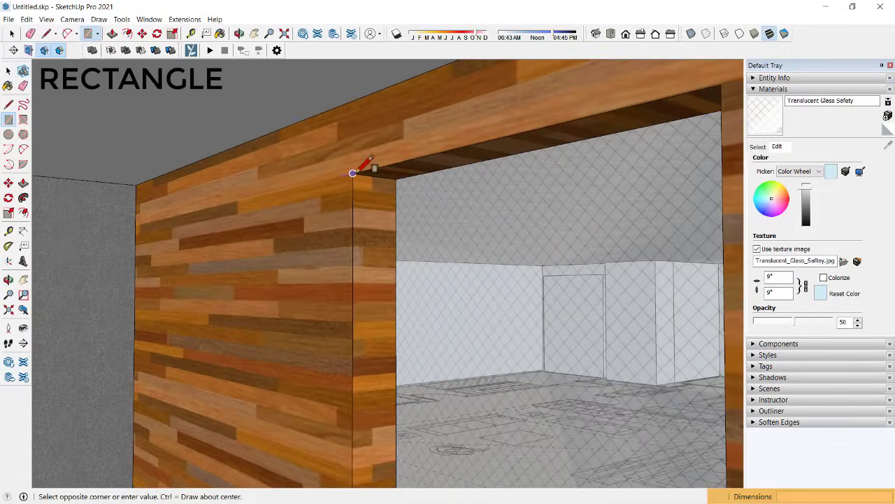
click(366, 186)
scroll(366, 188, up, 3)
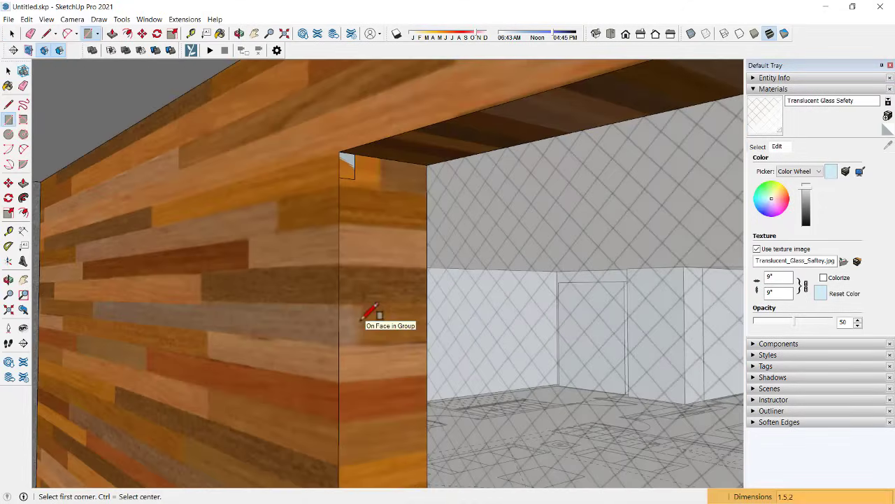
key(space)
click(352, 175)
key(m)
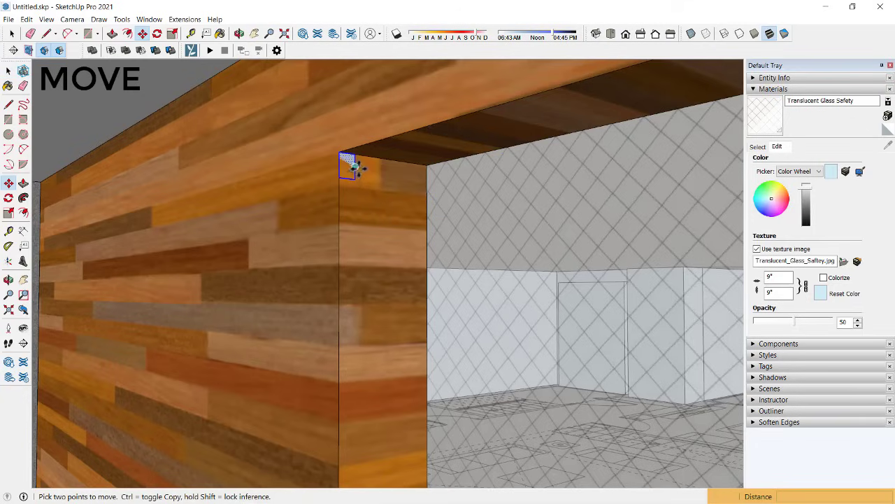
click(351, 172)
text(2)
key(Return)
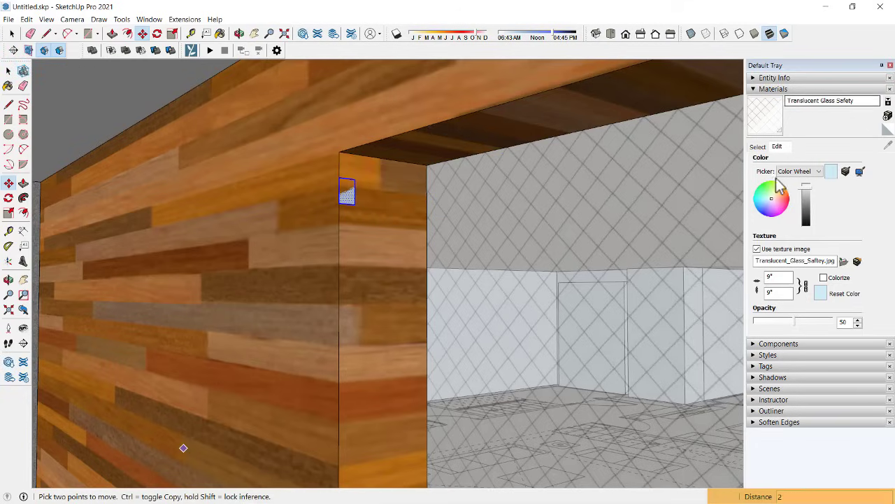
Step: Paint the small rectangle with Wood Floor from the Wood collection
click(761, 148)
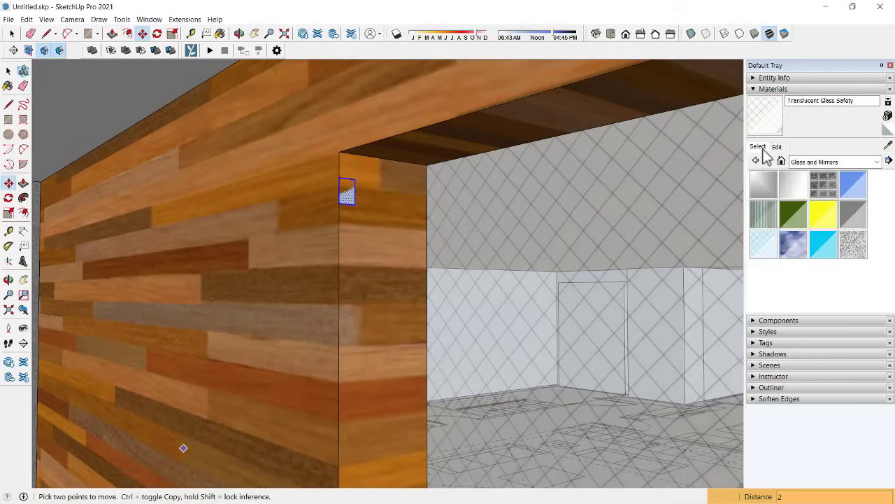
click(808, 162)
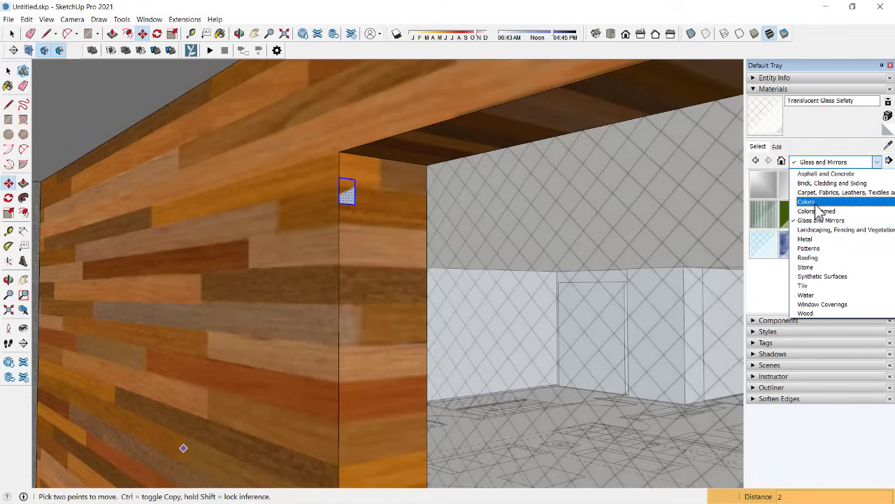
click(819, 312)
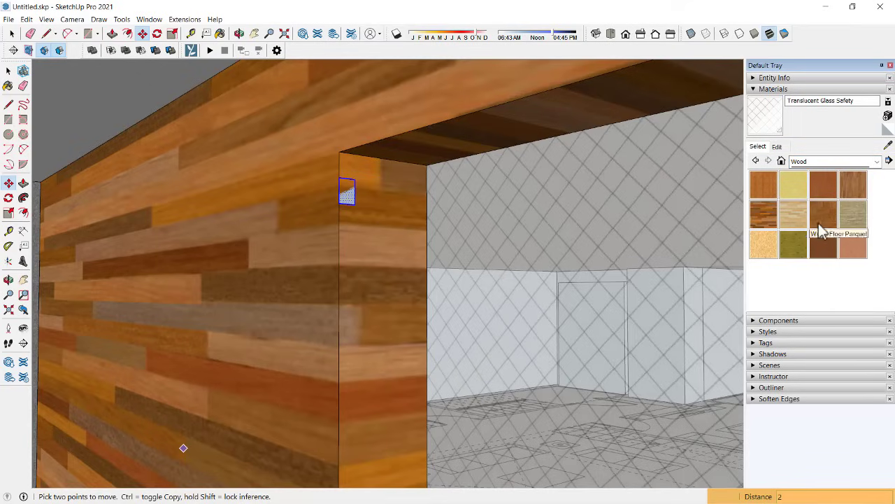
click(846, 183)
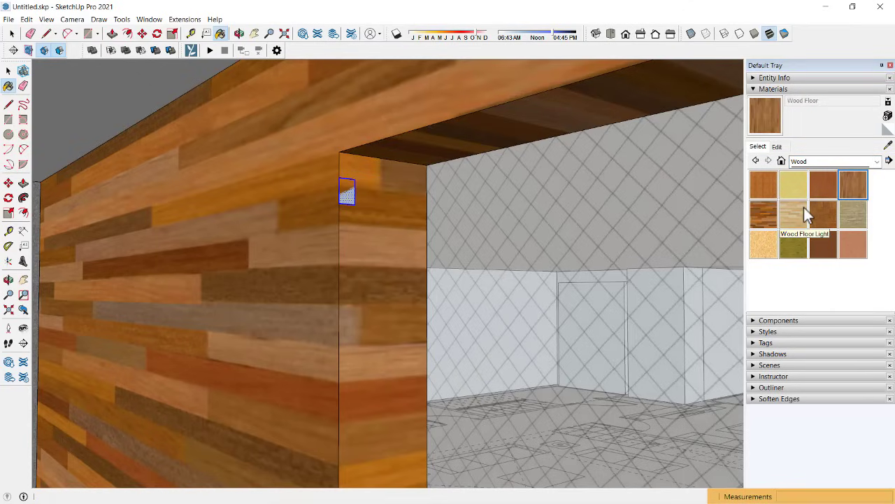
click(345, 183)
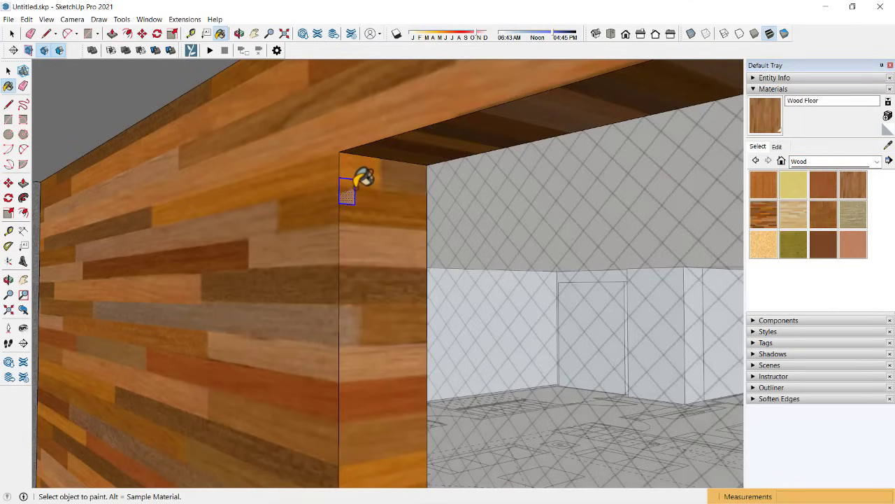
Step: Push/Pull the Wood Floor face across the doorway into a beam and choose Make Component
key(p)
scroll(361, 182, down, 5)
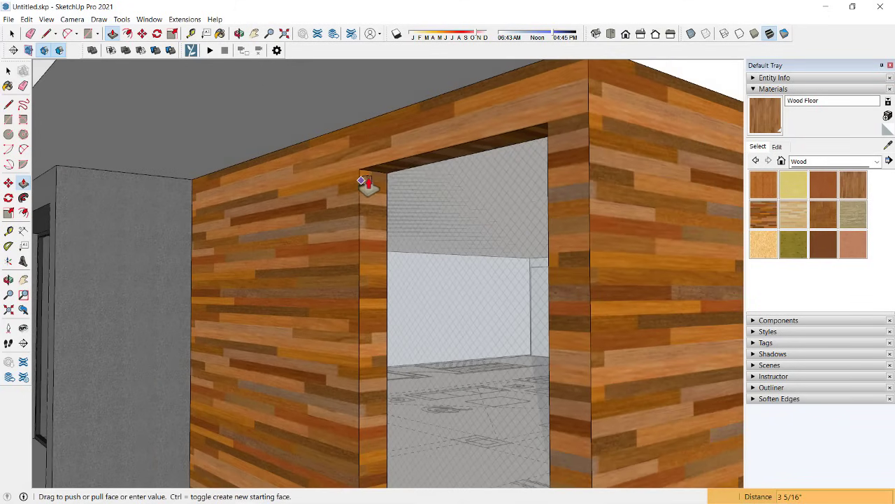
click(546, 203)
key(space)
scroll(378, 201, up, 4)
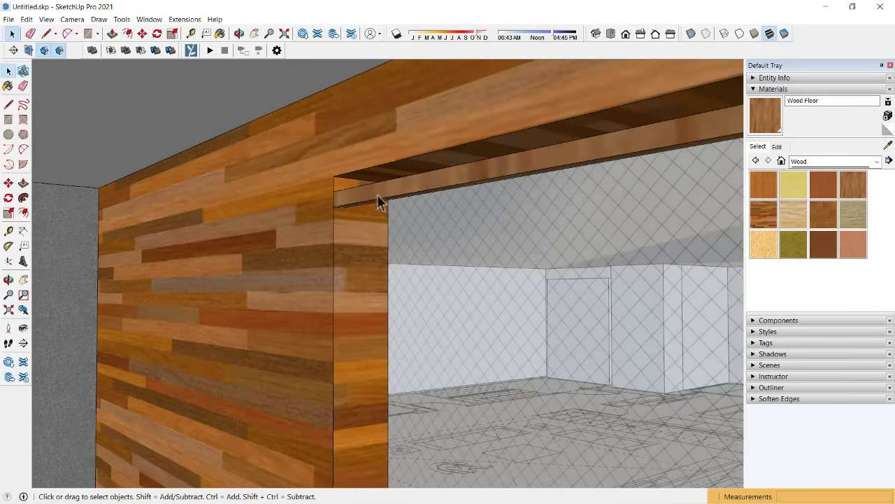
right_click(371, 200)
click(398, 268)
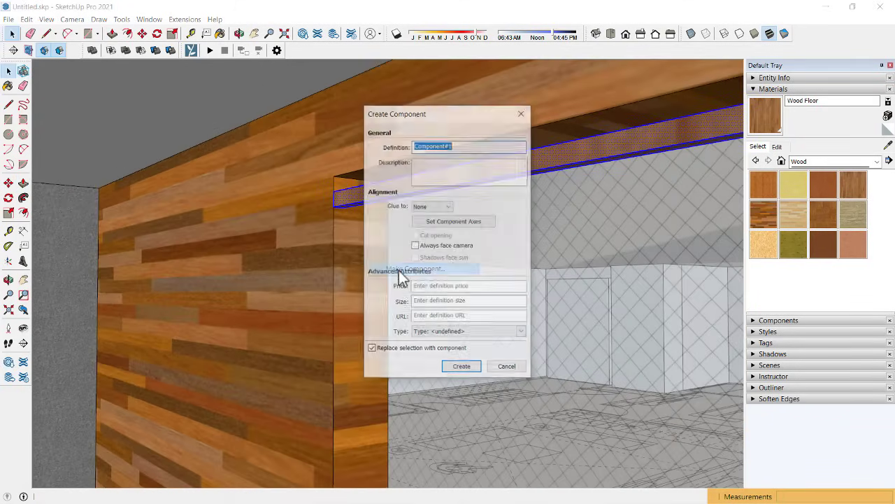
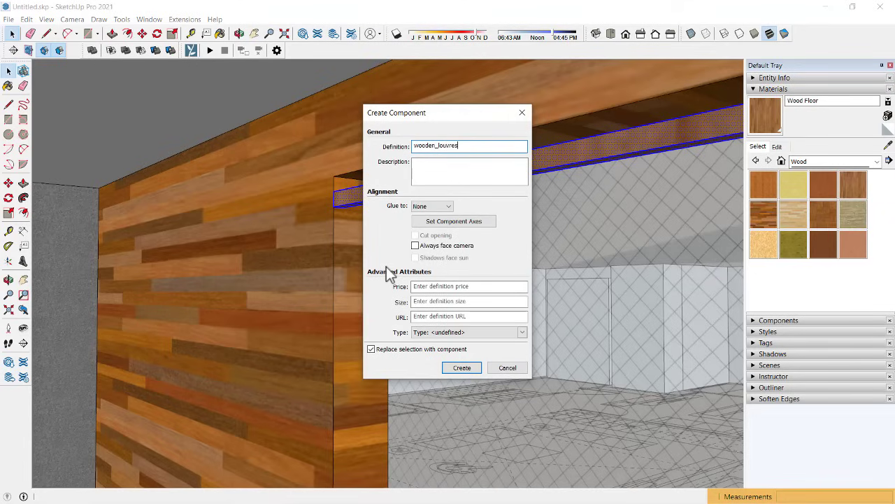
Step: Make the beam a wooden_louvres component and copy it 4 inches down
key(Return)
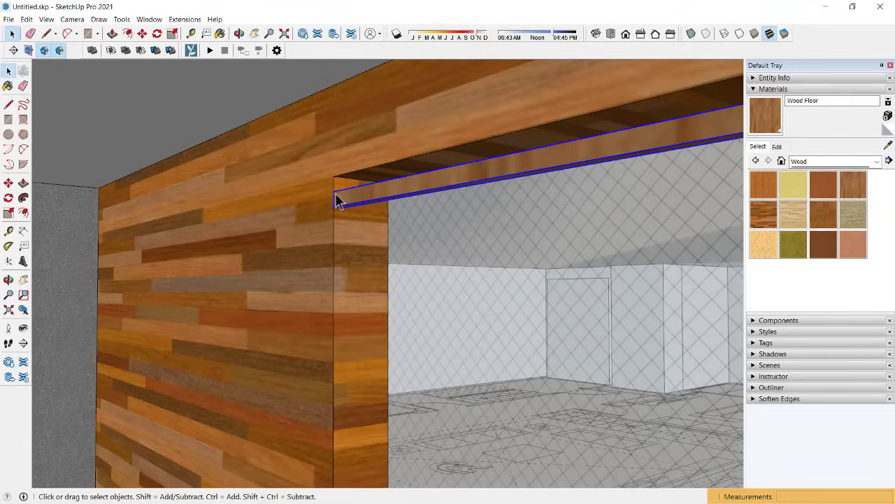
key(m)
key(ctrl)
click(333, 191)
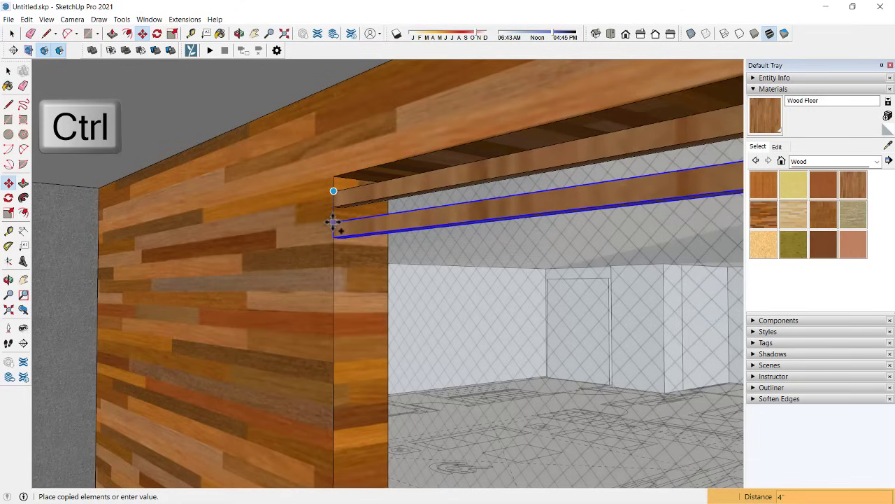
text(4)
key(Return)
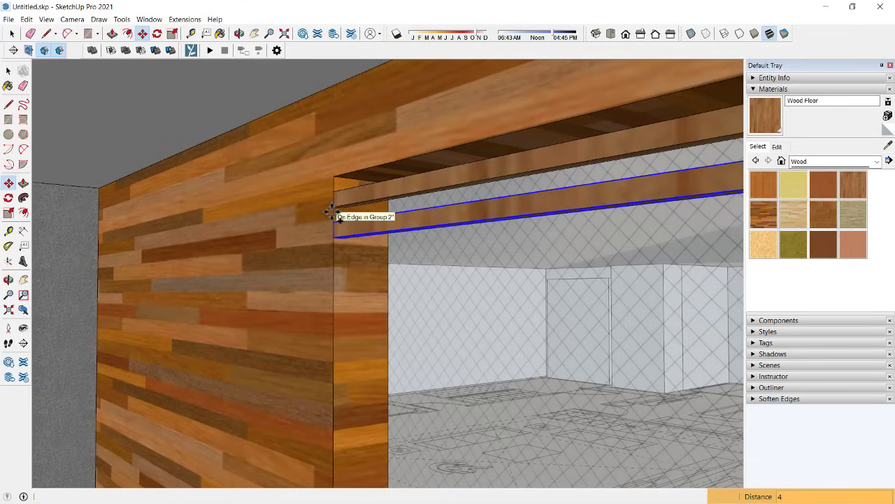
Step: Group the two beams together
key(space)
ctrl+click(354, 200)
right_click(353, 199)
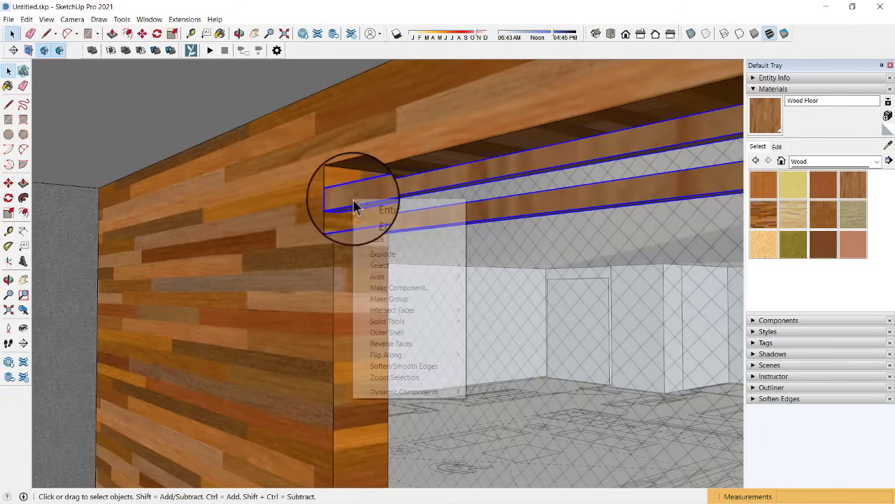
click(387, 302)
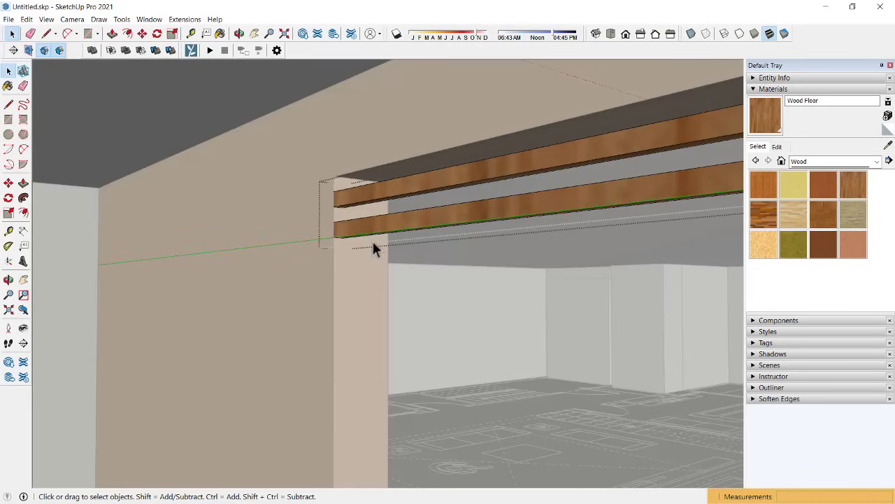
Step: Copy the lower beam downward and array it into 26 slats down the opening
click(361, 234)
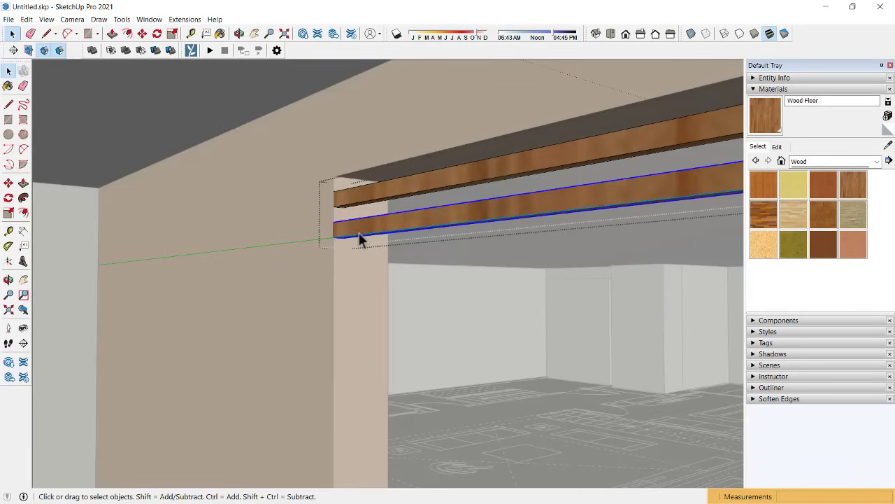
key(m)
key(ctrl)
click(352, 254)
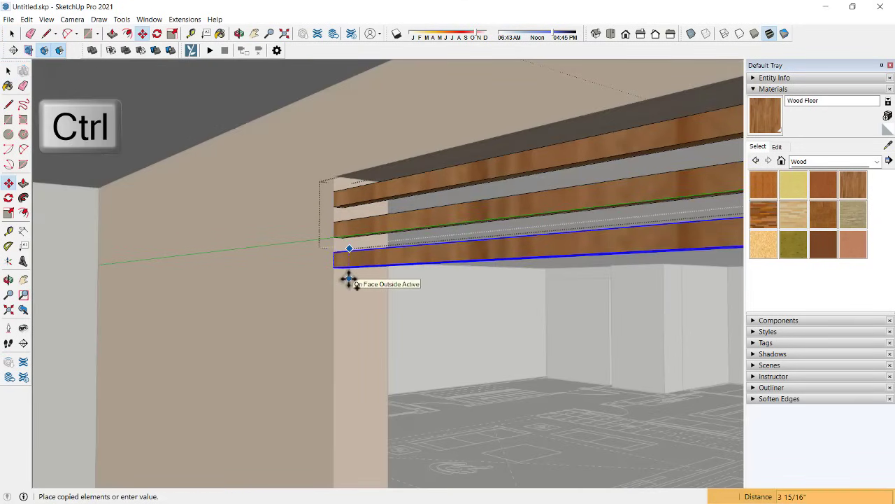
text(4)
key(Return)
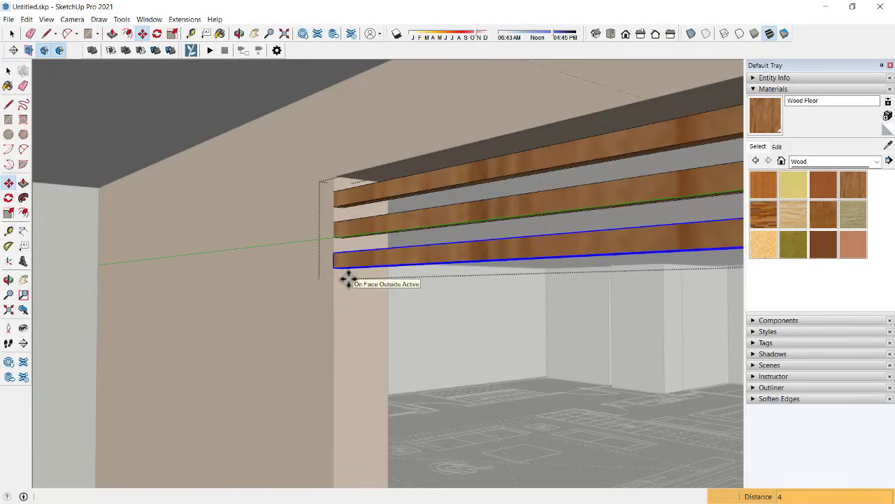
scroll(349, 279, down, 5)
scroll(310, 152, down, 2)
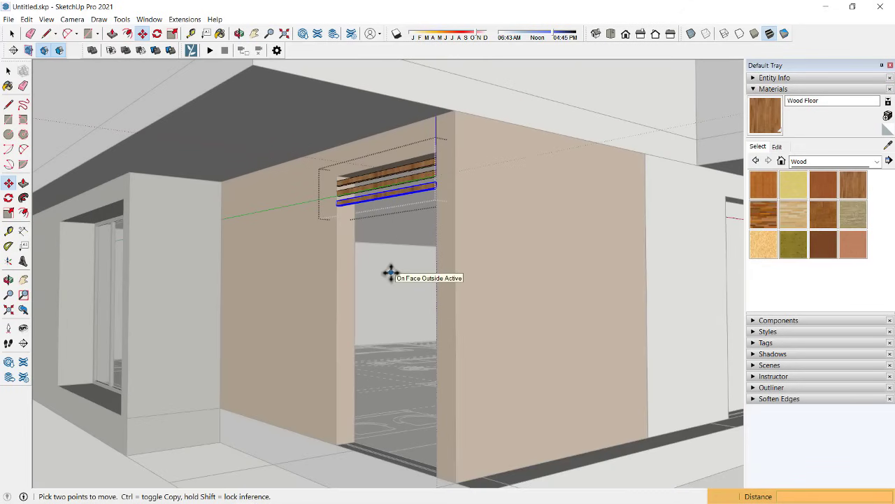
text(30x)
key(Return)
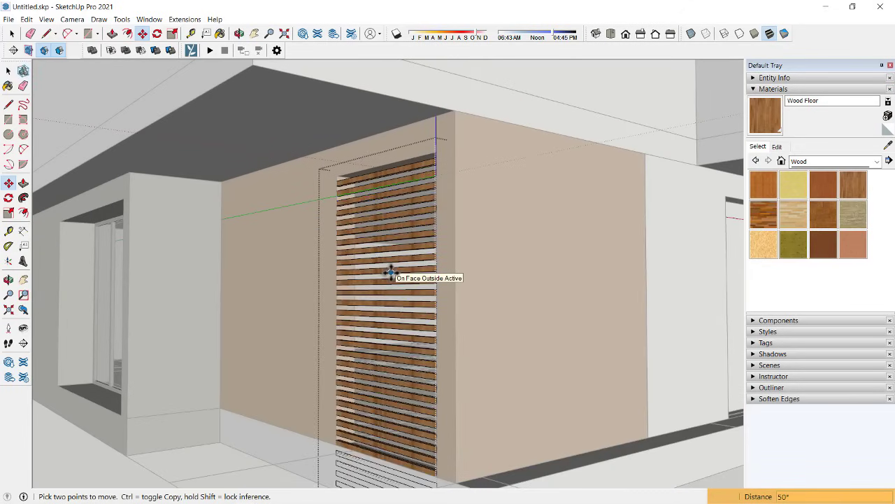
text(26x)
key(Return)
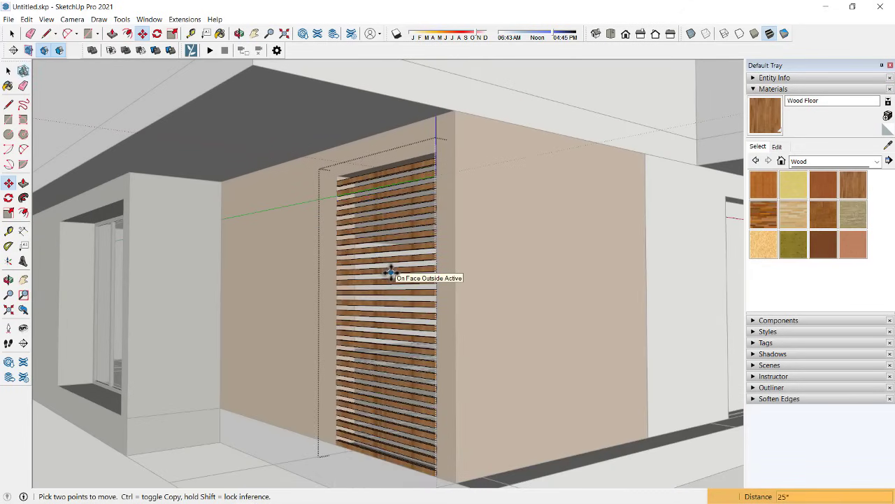
Step: Orbit to inspect the lower slats and the building corner from outside
middle_drag(390, 273, 394, 399)
key(space)
scroll(395, 399, up, 3)
scroll(395, 396, up, 1)
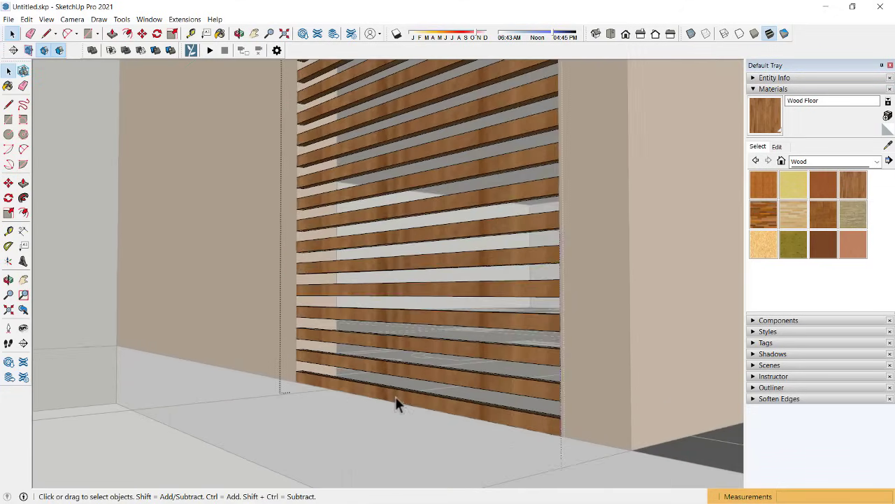
scroll(395, 396, down, 2)
scroll(388, 350, down, 3)
scroll(385, 300, down, 2)
mouse_move(385, 300)
middle_down()
mouse_move(326, 305)
mouse_move(565, 369)
mouse_move(444, 386)
mouse_move(507, 402)
middle_up()
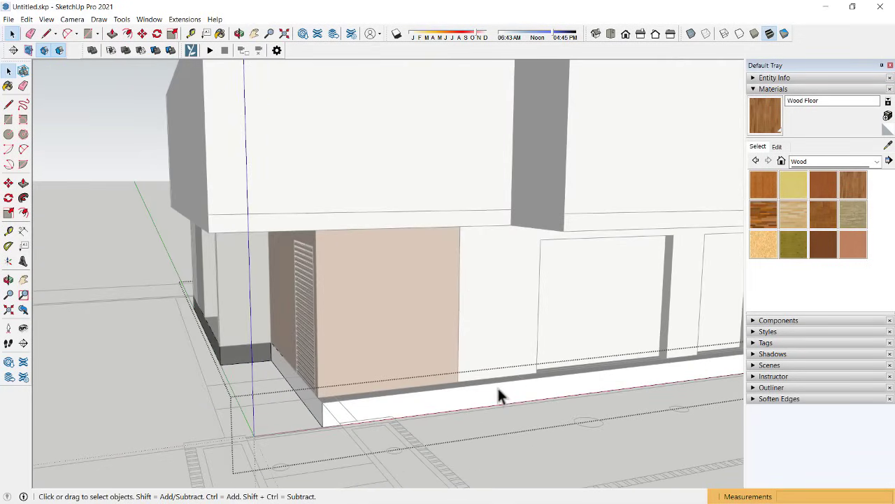
Step: Push the base face under the corner block in by 10 5/8 inches
key(p)
click(483, 397)
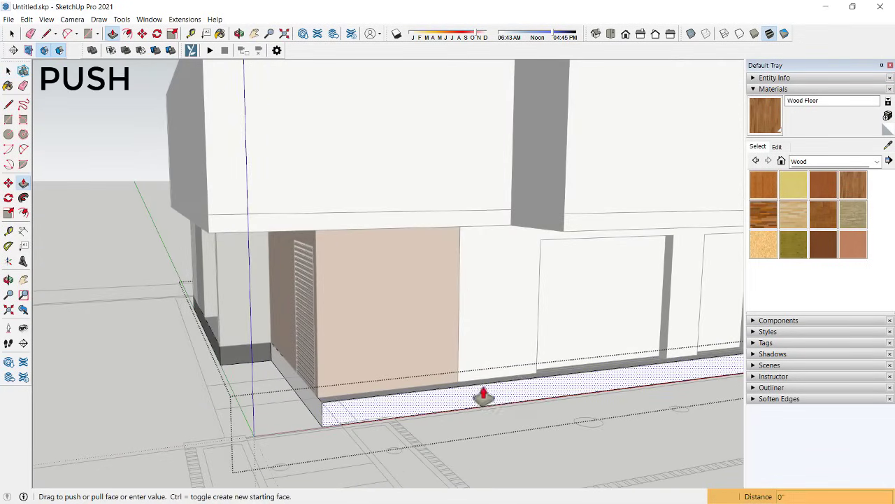
scroll(480, 371, up, 3)
click(464, 389)
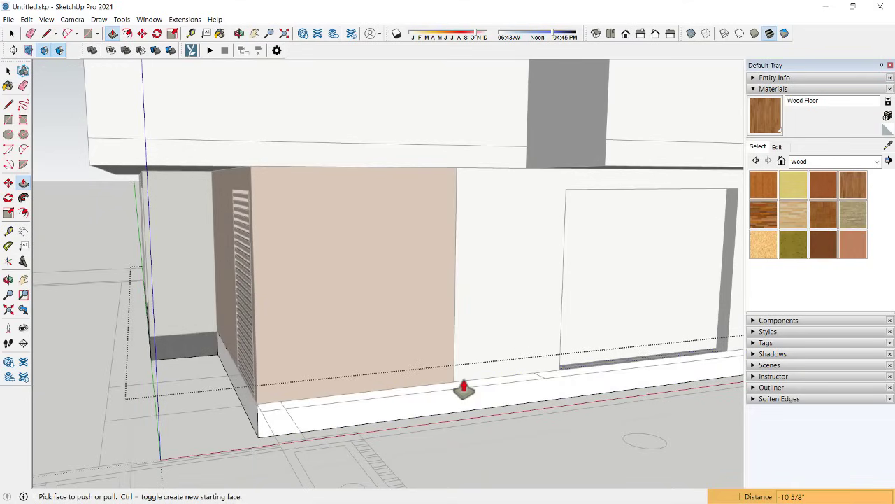
Step: Draw a vertical cleanup edge on the base, then erase it
key(l)
click(453, 381)
click(453, 413)
key(e)
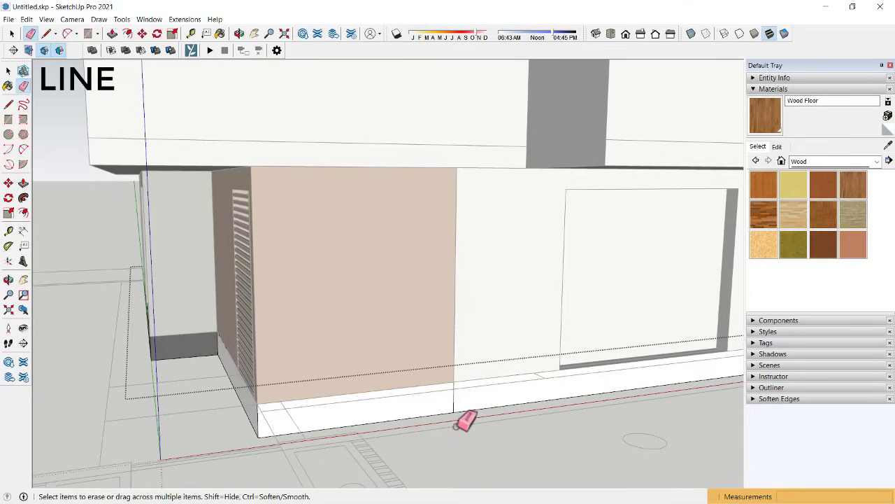
Step: Paint the corner block with the Wood Floor Dark material
click(853, 184)
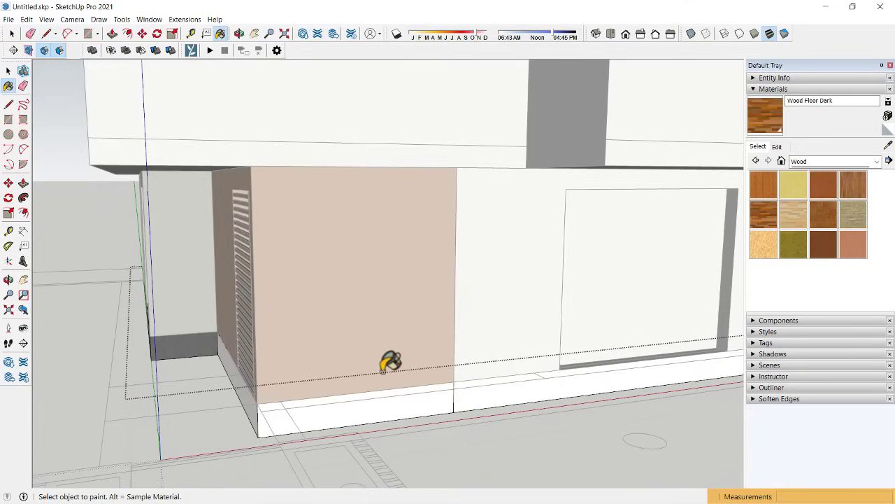
click(332, 399)
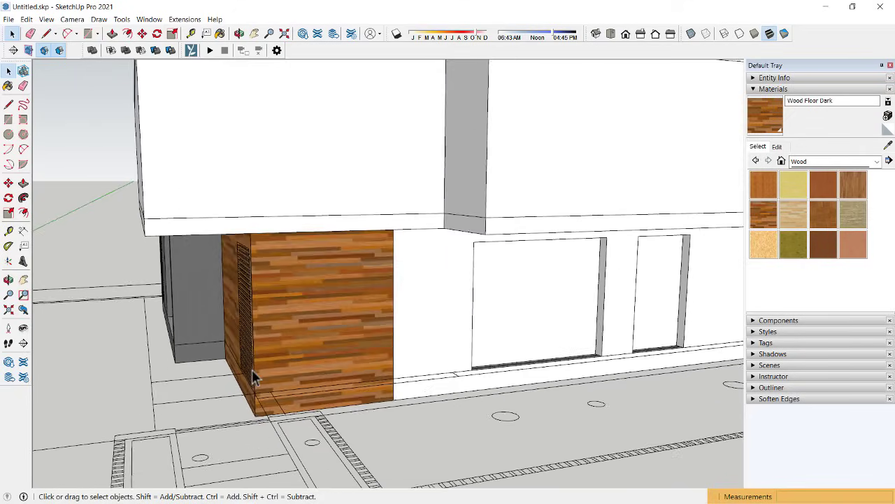
mouse_move(252, 371)
middle_down()
mouse_move(371, 336)
mouse_move(219, 329)
mouse_move(493, 304)
mouse_move(346, 298)
mouse_move(399, 314)
mouse_move(368, 280)
mouse_move(429, 296)
middle_up()
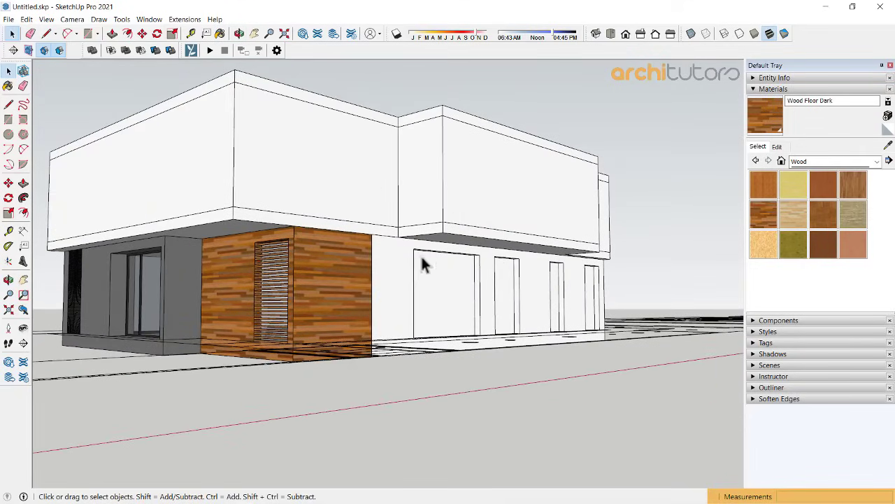
middle_drag(421, 254, 452, 249)
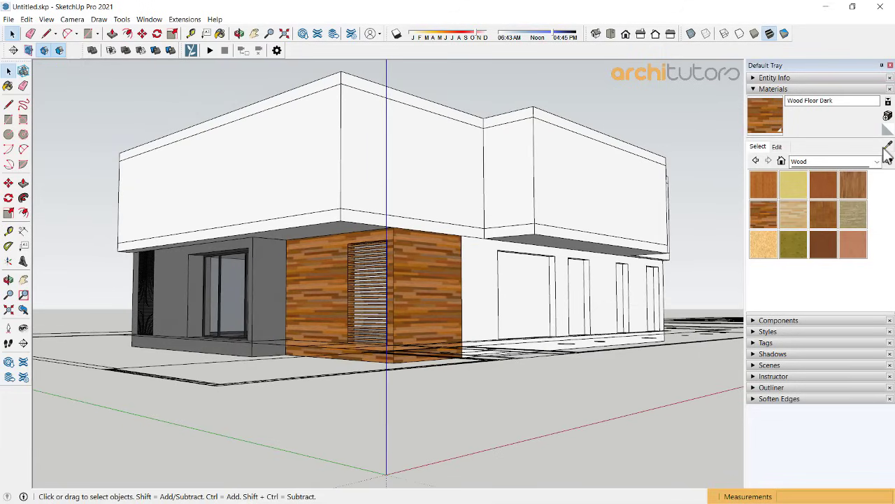
middle_drag(591, 286, 447, 315)
Step: Offset the garage door face outline inward by 2 inches
scroll(442, 315, up, 3)
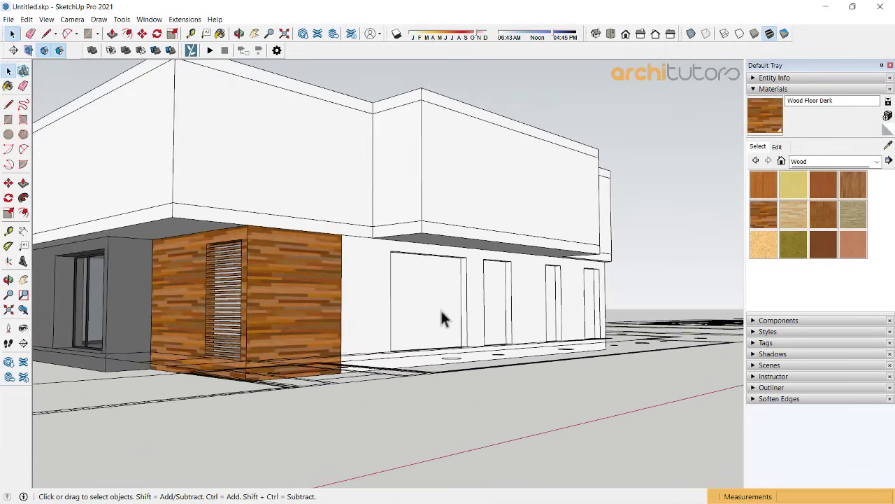
scroll(440, 315, up, 3)
scroll(448, 315, up, 2)
click(468, 314)
scroll(392, 322, up, 3)
scroll(293, 322, up, 2)
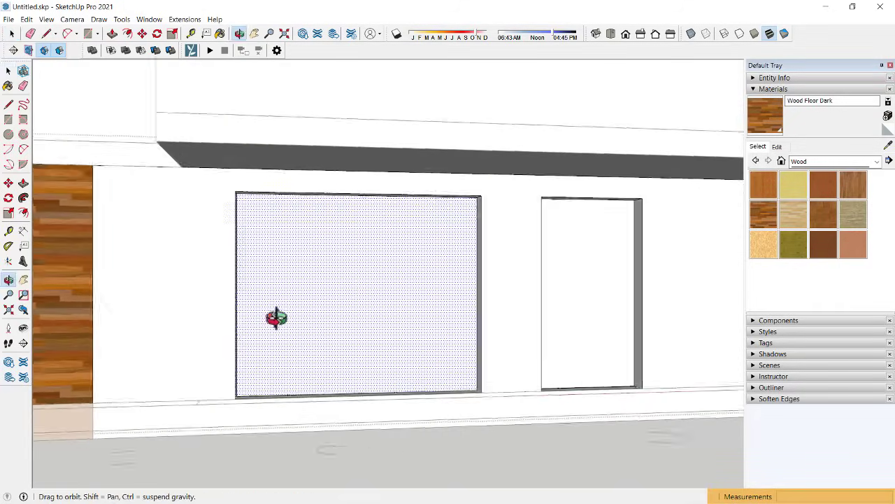
mouse_move(275, 316)
middle_down()
mouse_move(156, 315)
mouse_move(187, 318)
middle_up()
key(f)
click(163, 302)
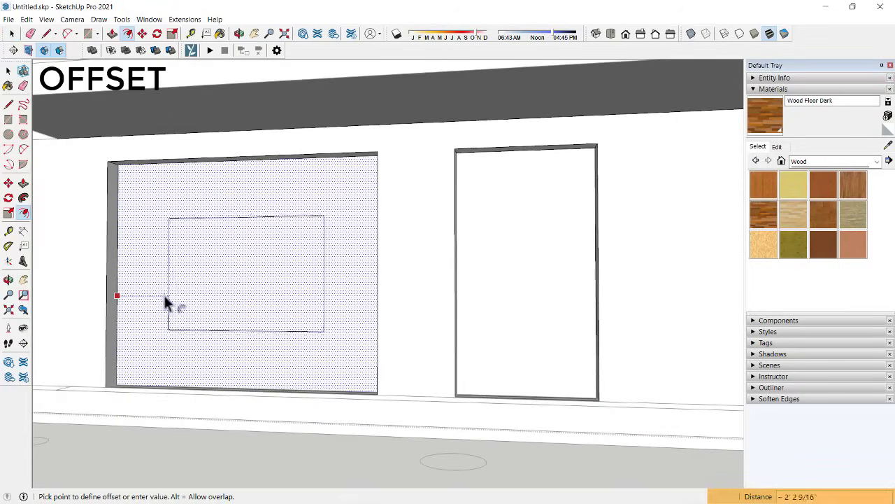
text(2' 5/8)
key(Return)
Step: Delete the inner window face to open up the opening
scroll(168, 303, up, 3)
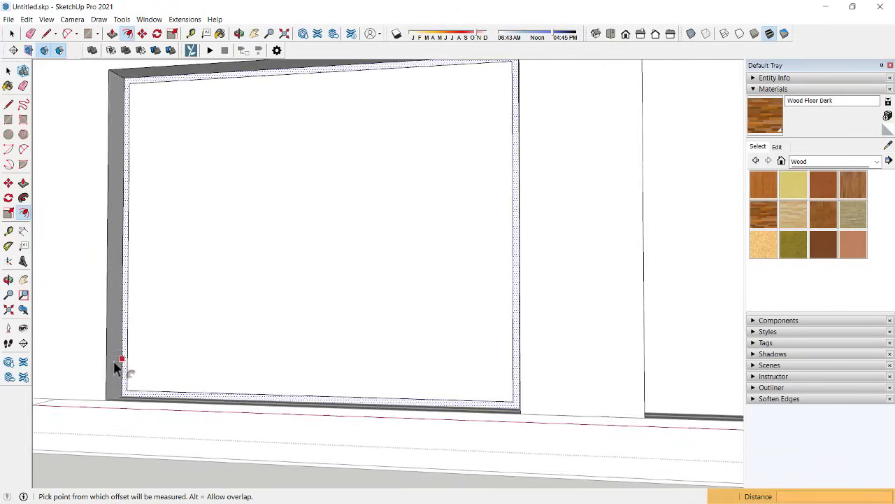
scroll(124, 369, up, 2)
scroll(175, 370, up, 2)
scroll(180, 359, up, 1)
key(p)
scroll(182, 372, up, 1)
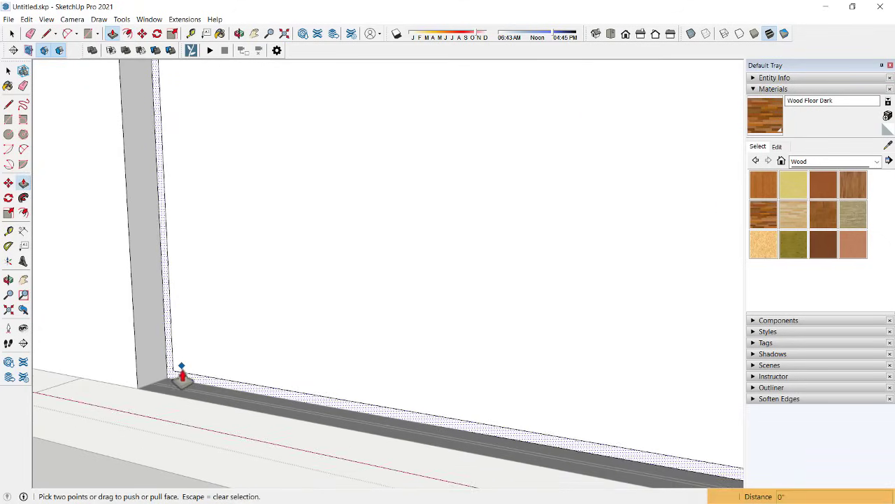
key(space)
click(180, 369)
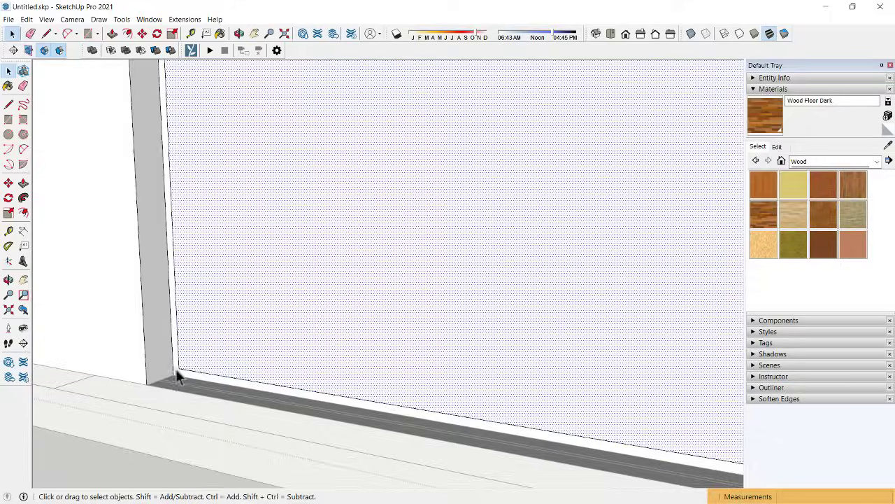
key(Delete)
Step: Copy the vertical edge across to form a divider splitting the opening
key(m)
key(ctrl)
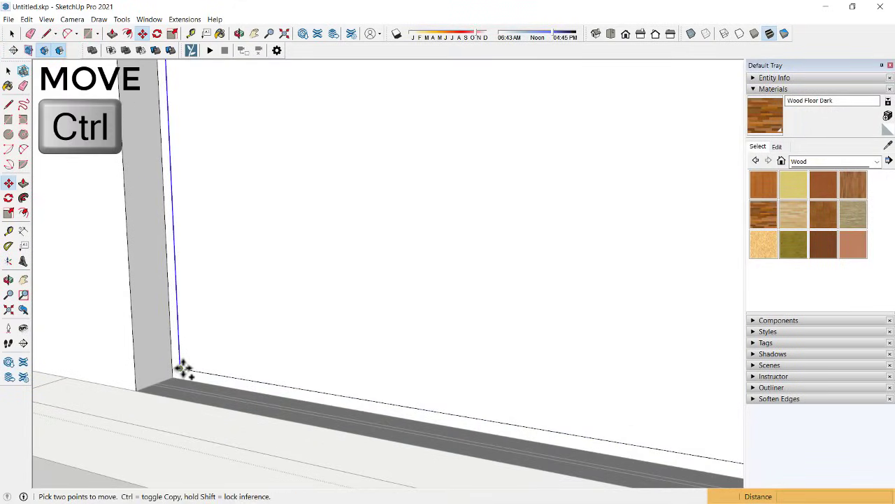
click(180, 368)
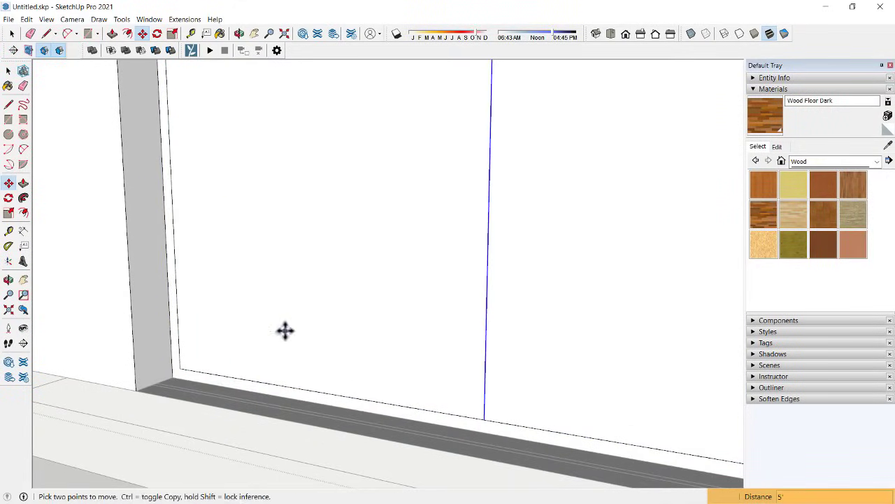
middle_drag(285, 330, 433, 392)
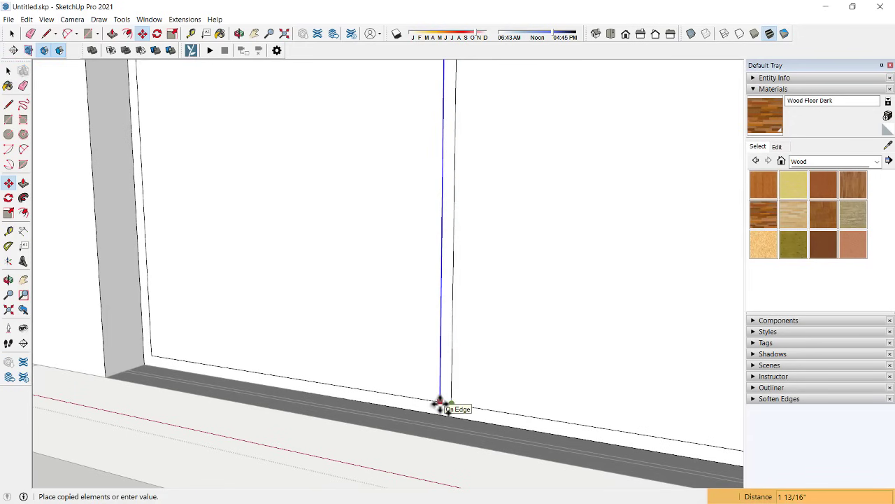
key(Return)
scroll(412, 371, down, 2)
scroll(410, 374, down, 2)
scroll(455, 349, down, 2)
Step: Select the whole wall, then just the right pane
key(space)
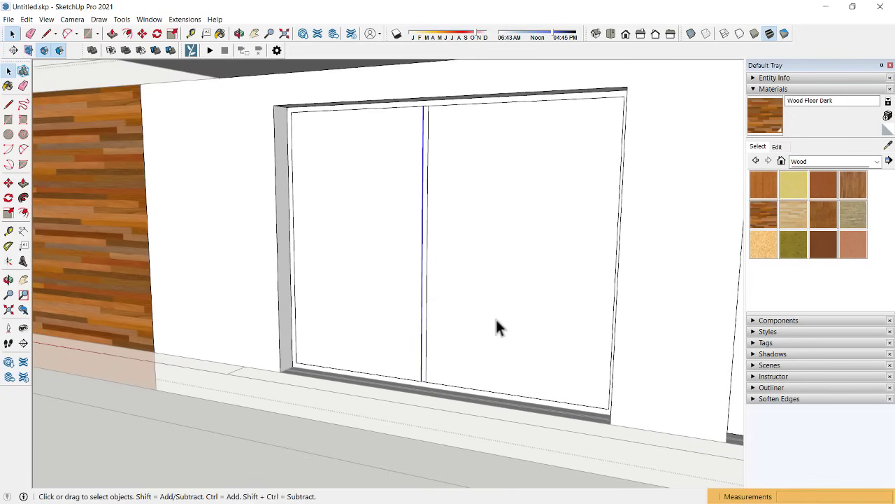
triple_click(496, 327)
click(497, 325)
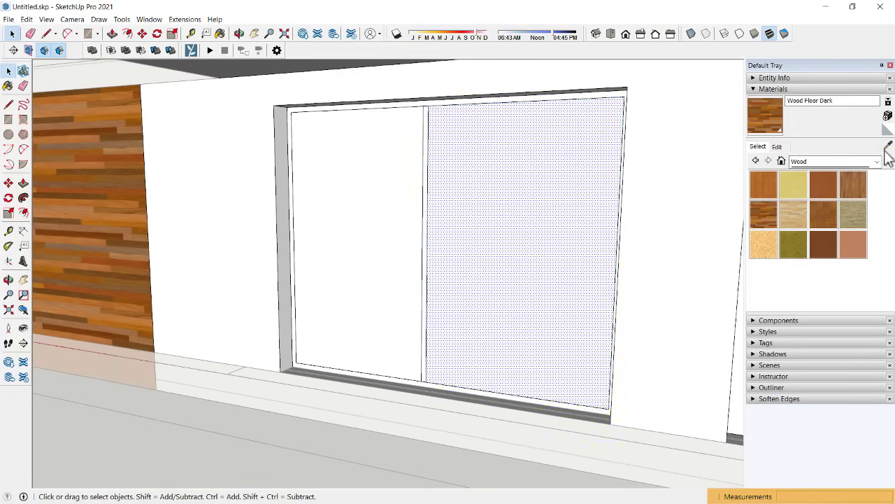
scroll(522, 260, down, 5)
mouse_move(286, 226)
middle_down()
mouse_move(410, 208)
mouse_move(291, 231)
mouse_move(234, 200)
mouse_move(414, 214)
mouse_move(361, 222)
mouse_move(365, 275)
middle_up()
Step: Paint the white door panels with the dark Color M06 material
scroll(363, 278, up, 2)
scroll(368, 273, up, 1)
scroll(367, 274, up, 1)
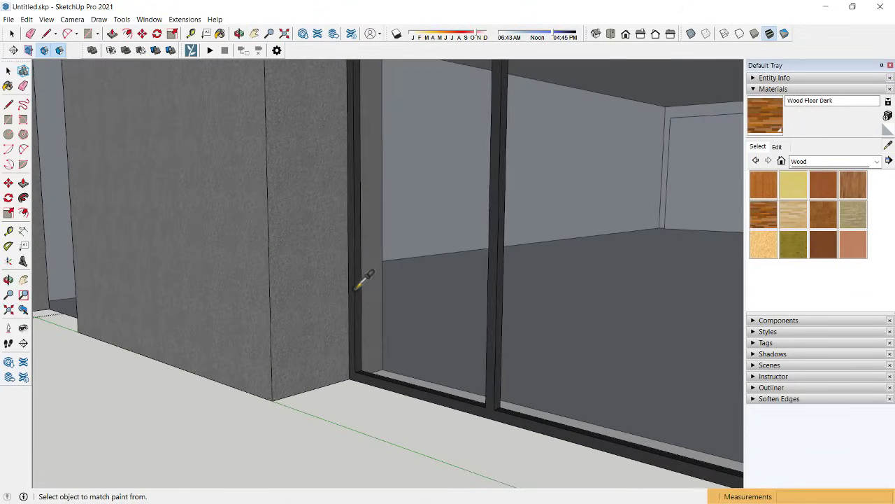
scroll(364, 280, down, 4)
mouse_move(210, 280)
middle_down()
mouse_move(424, 256)
mouse_move(472, 282)
mouse_move(580, 266)
middle_up()
click(579, 266)
scroll(524, 274, up, 3)
scroll(524, 276, down, 3)
mouse_move(524, 276)
middle_down()
mouse_move(407, 292)
mouse_move(465, 376)
middle_up()
scroll(438, 338, up, 3)
scroll(426, 360, up, 1)
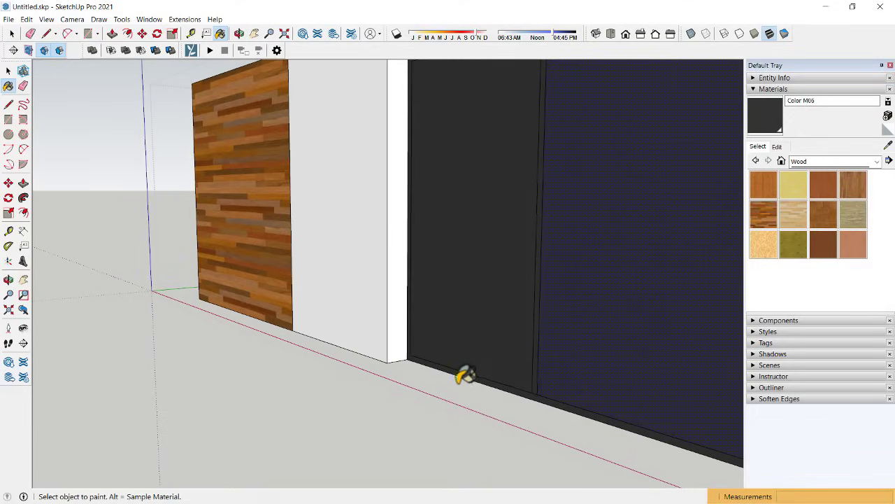
Step: Push the dark door panels back 2 inches
key(p)
scroll(462, 381, up, 1)
click(455, 381)
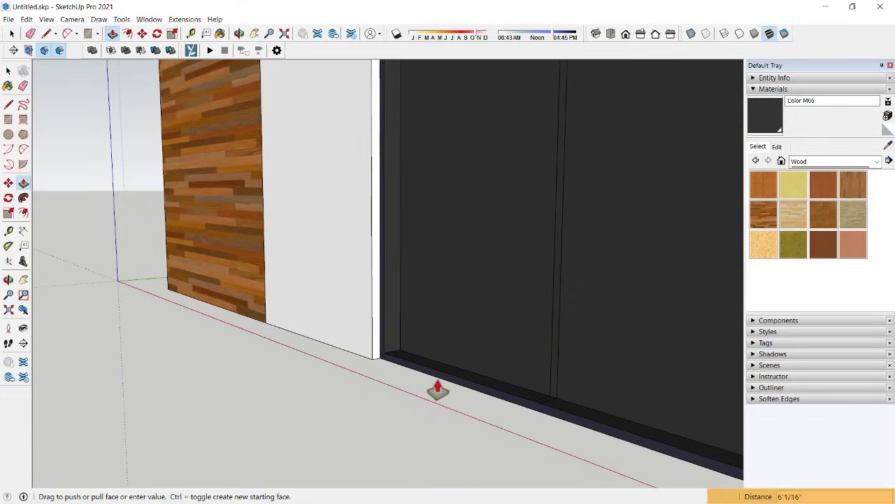
key(Return)
middle_drag(516, 380, 557, 389)
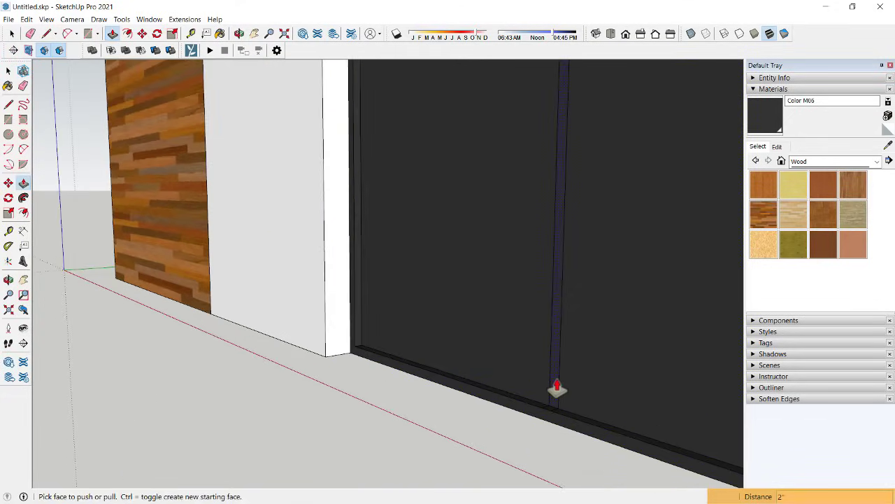
scroll(556, 389, down, 1)
Step: Paint both door panels with Translucent Glass Gray
click(889, 146)
scroll(305, 250, down, 3)
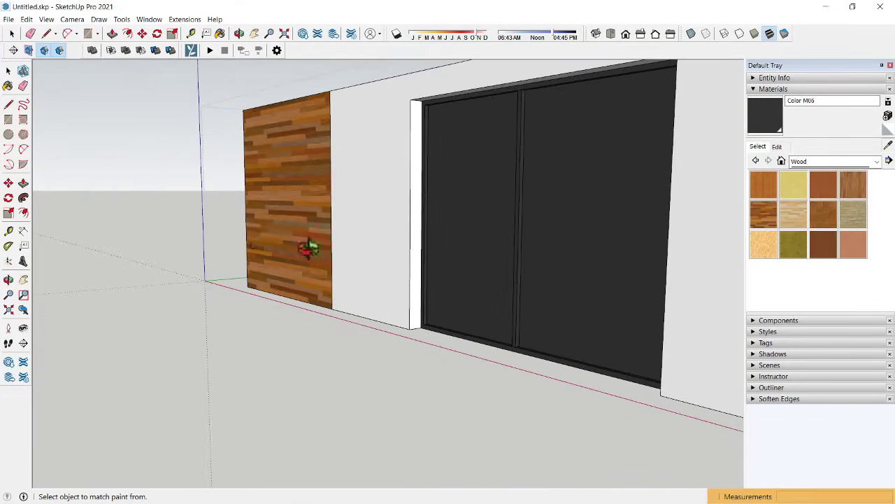
mouse_move(305, 250)
middle_down()
mouse_move(777, 240)
mouse_move(536, 266)
mouse_move(273, 265)
middle_up()
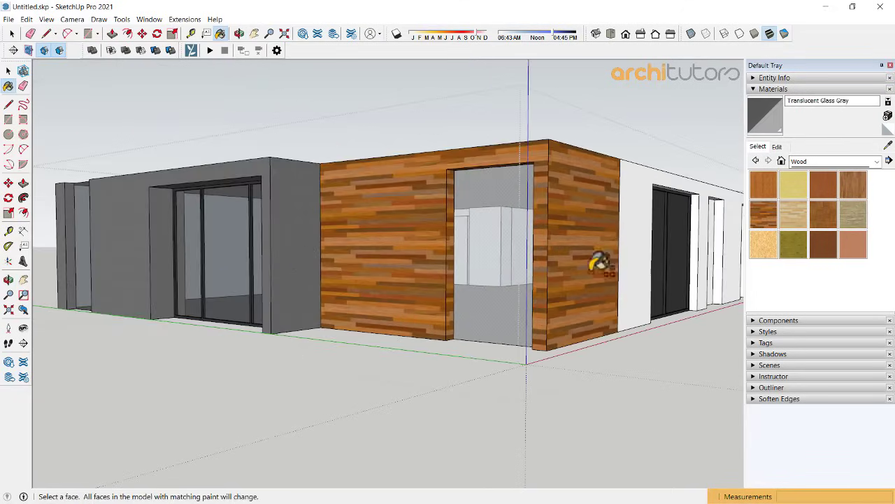
mouse_move(600, 264)
middle_down()
mouse_move(217, 274)
mouse_move(296, 286)
mouse_move(482, 286)
middle_up()
click(482, 286)
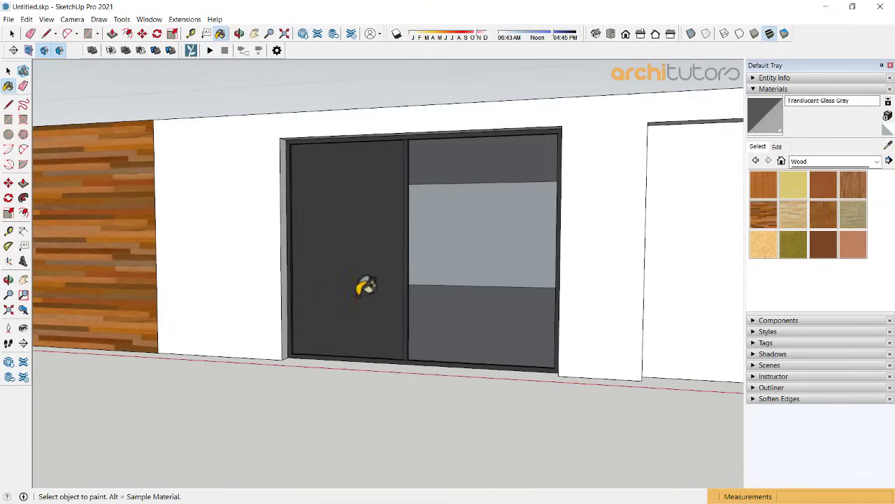
click(366, 287)
scroll(365, 287, down, 2)
mouse_move(366, 287)
middle_down()
mouse_move(464, 286)
mouse_move(359, 224)
mouse_move(521, 157)
middle_up()
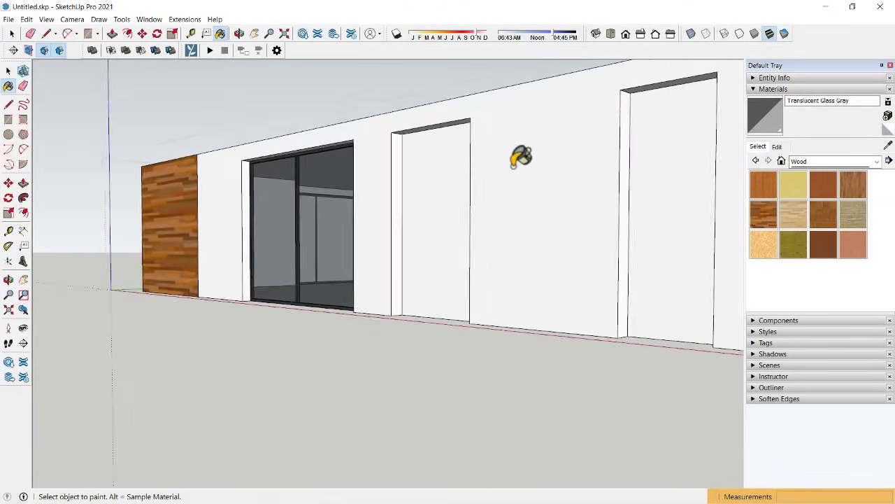
Step: Give the first door panel a 2-inch dark border, push it back 2 inches, and glaze it Translucent Glass Gray
key(space)
click(437, 204)
scroll(436, 205, up, 2)
key(f)
click(434, 191)
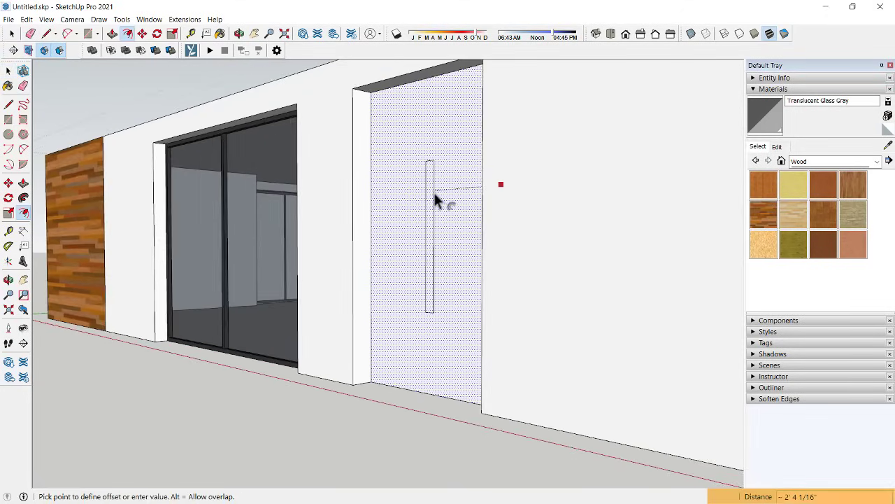
text(2)
key(Return)
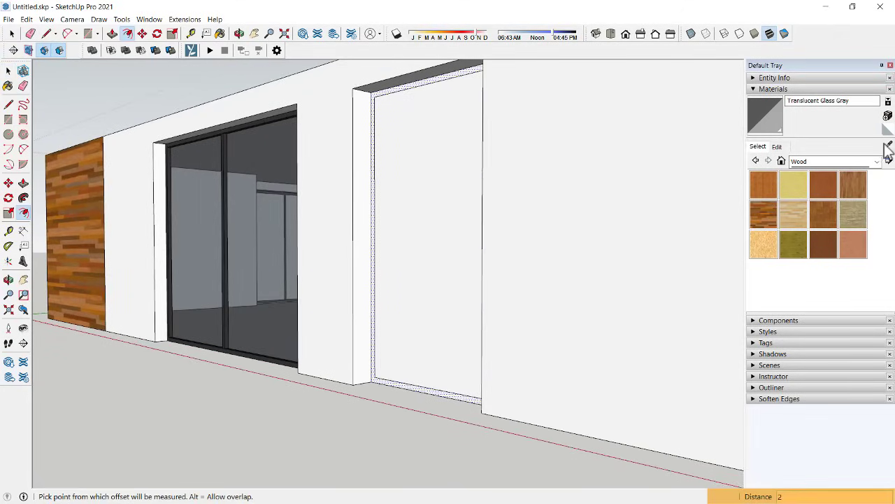
alt+click(385, 299)
scroll(385, 299, up, 3)
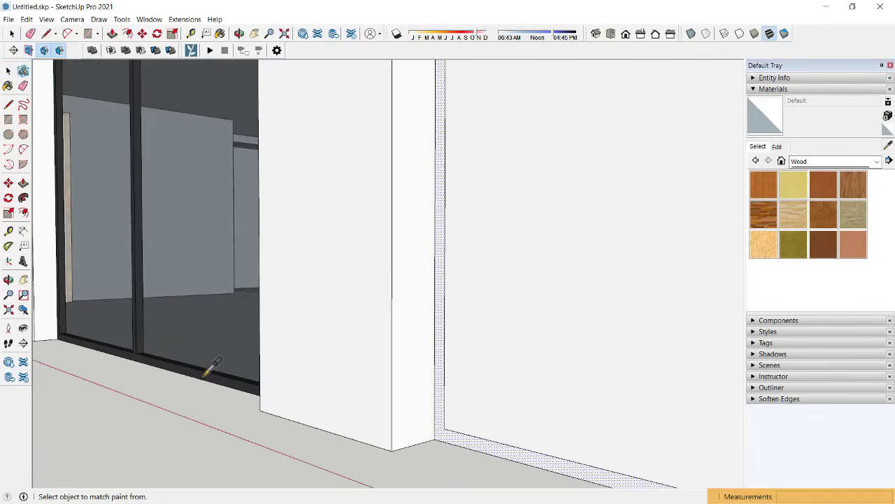
click(441, 423)
click(467, 383)
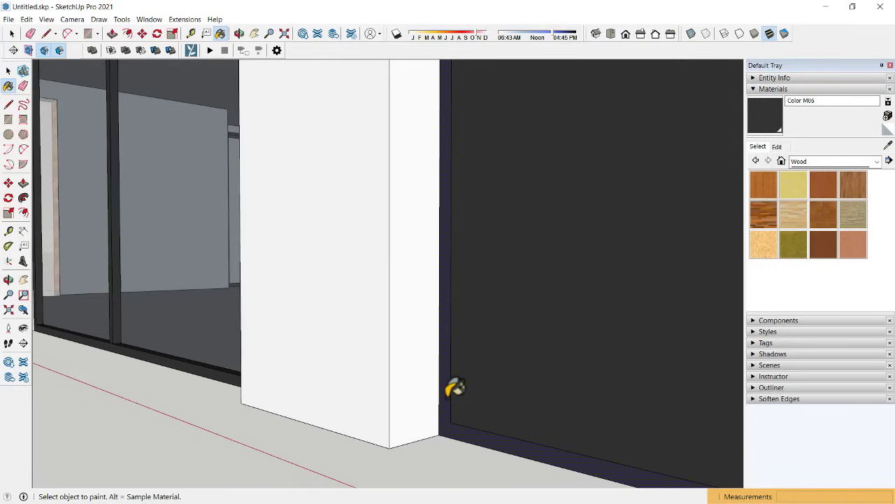
key(p)
drag(448, 392, 421, 411)
text(2)
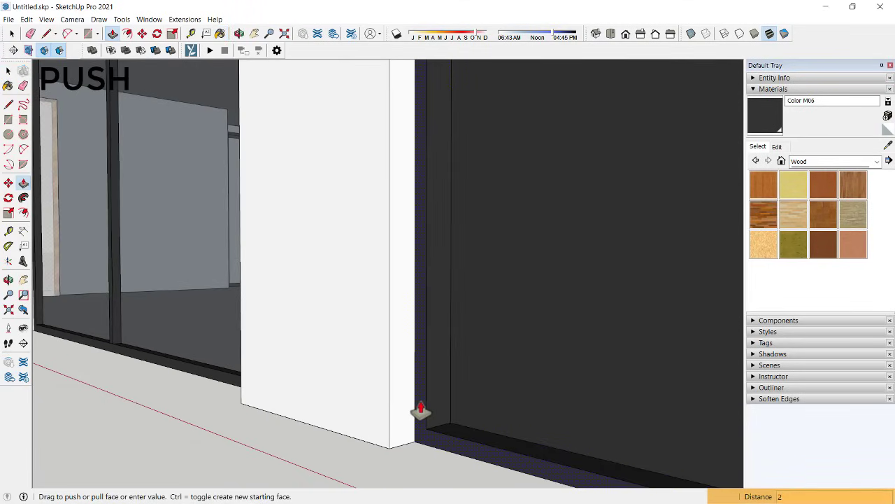
key(Return)
scroll(670, 294, down, 2)
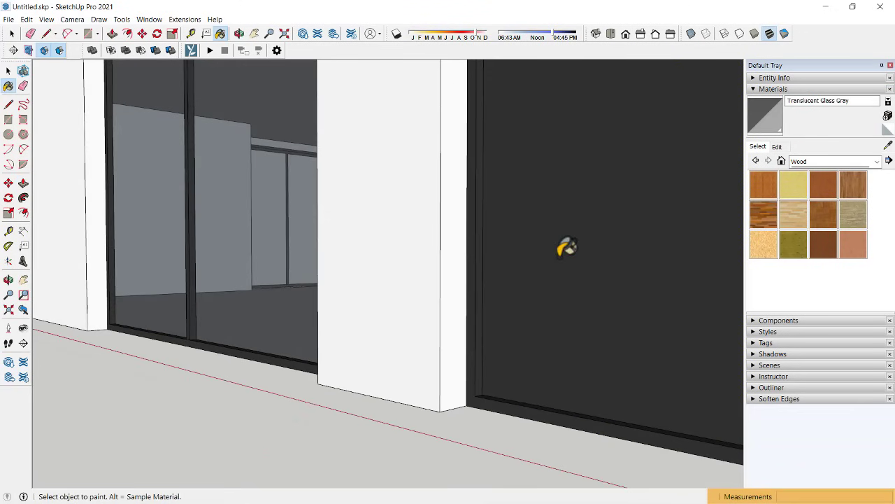
shift+click(567, 246)
Step: Offset the next door panel by 2 inches, paint its frame dark, and push it back 2 inches
middle_drag(530, 205, 296, 280)
key(space)
click(560, 310)
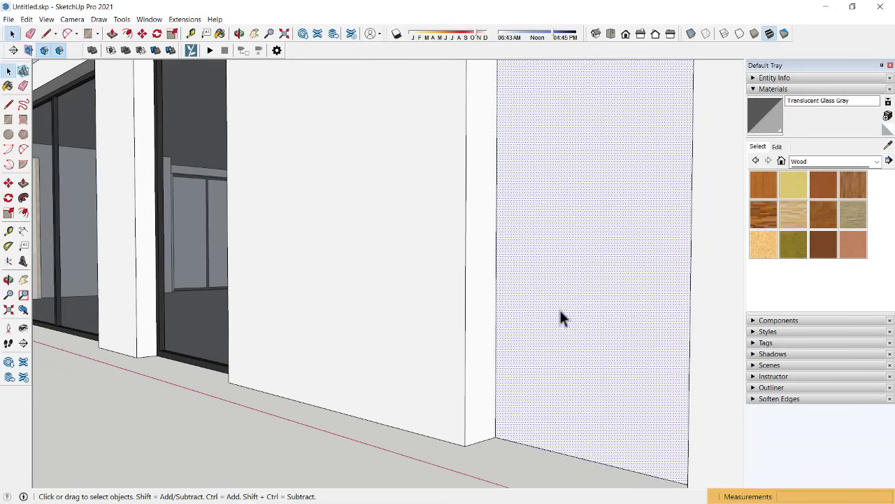
key(f)
click(559, 311)
text(2)
key(Return)
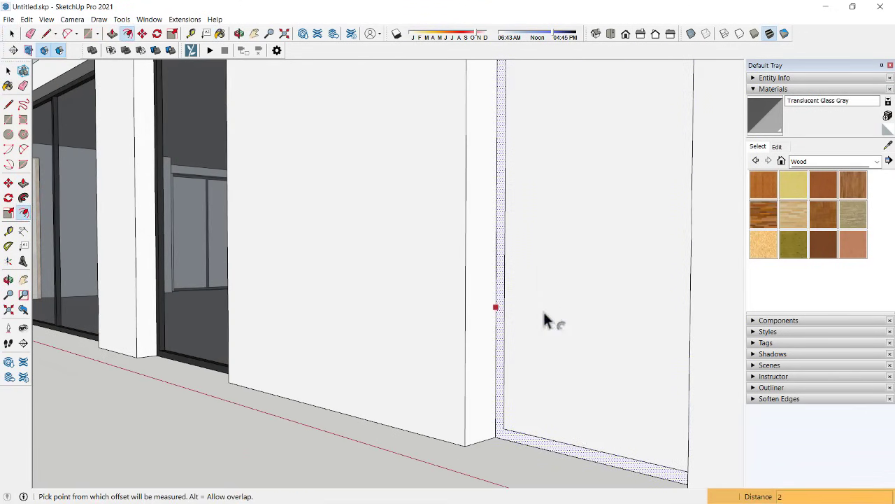
key(b)
alt+scroll(214, 379, up, 2)
alt+scroll(213, 379, up, 2)
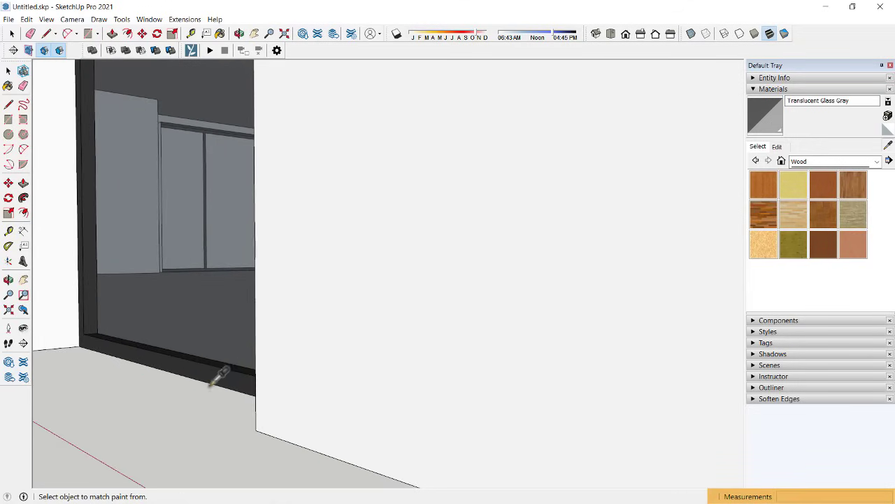
scroll(214, 357, down, 3)
mouse_move(210, 342)
middle_down()
mouse_move(361, 387)
mouse_move(391, 366)
middle_up()
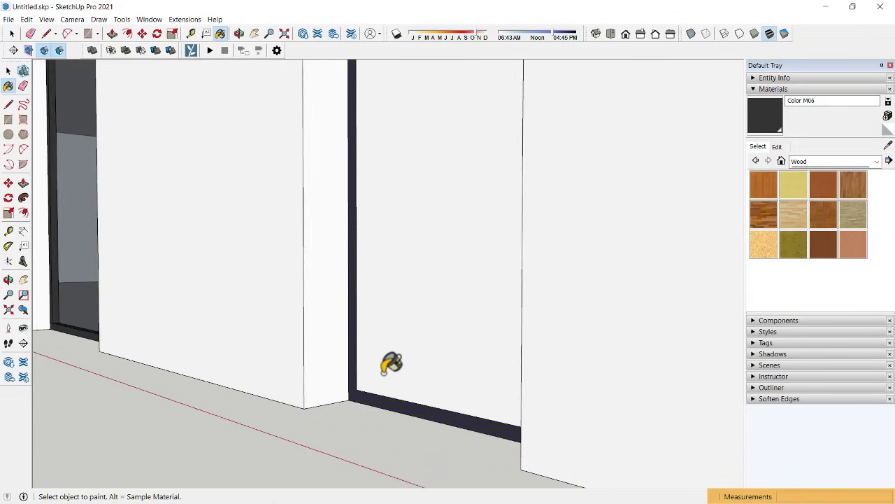
click(377, 371)
scroll(375, 373, up, 2)
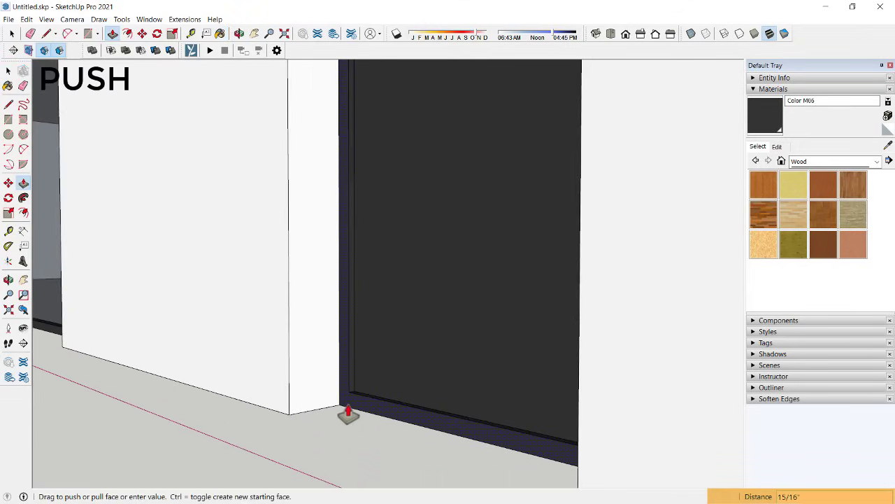
text(2)
key(Return)
scroll(352, 410, down, 2)
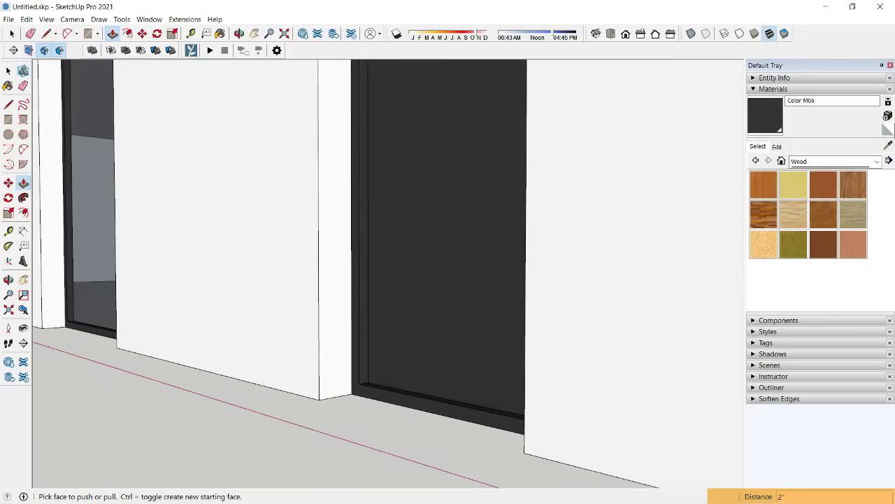
click(888, 145)
middle_drag(350, 226, 150, 231)
mouse_move(563, 220)
middle_down()
mouse_move(340, 275)
mouse_move(489, 297)
middle_up()
Step: Frame the third wall panel with a 2-inch Color M06 border and glaze it translucent grey
key(space)
click(489, 298)
scroll(515, 336, up, 2)
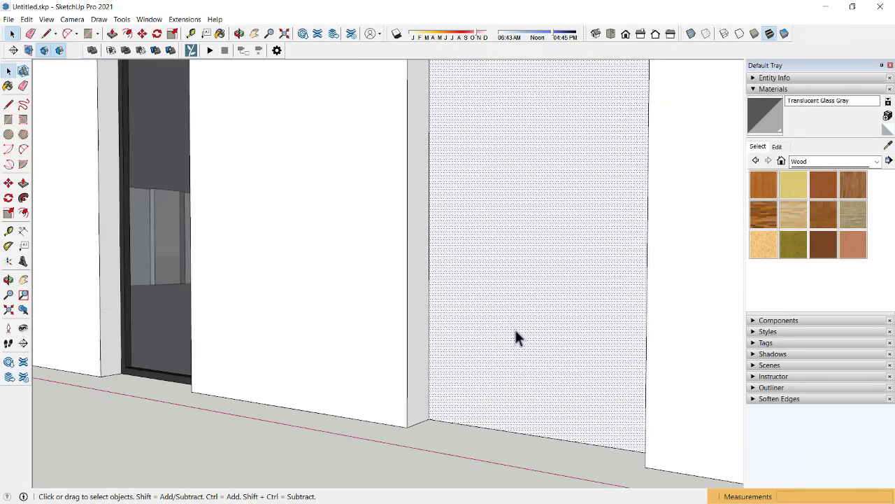
key(f)
click(515, 336)
text(2)
key(Return)
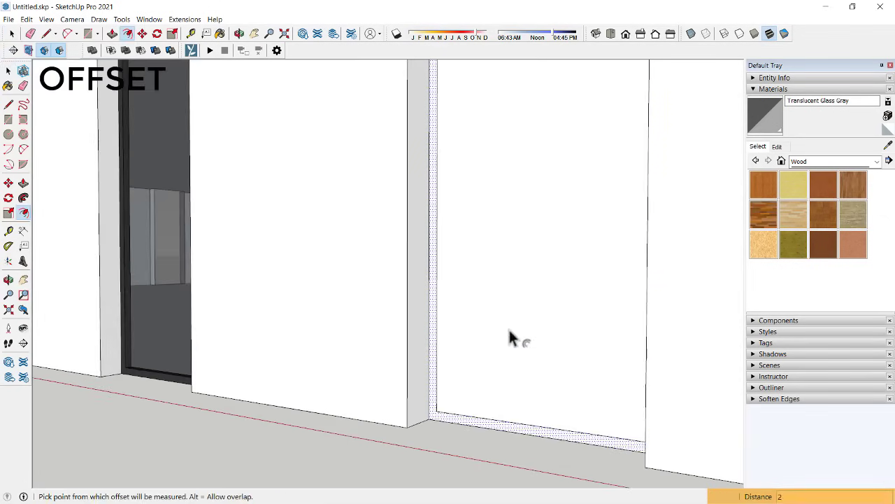
click(887, 146)
scroll(215, 346, up, 2)
scroll(175, 380, up, 2)
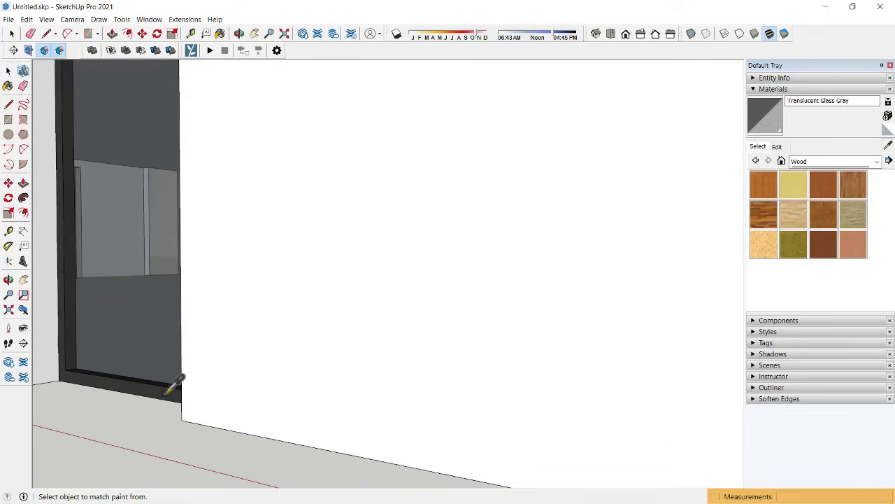
click(175, 378)
scroll(156, 326, down, 2)
scroll(506, 415, up, 2)
click(506, 414)
click(510, 376)
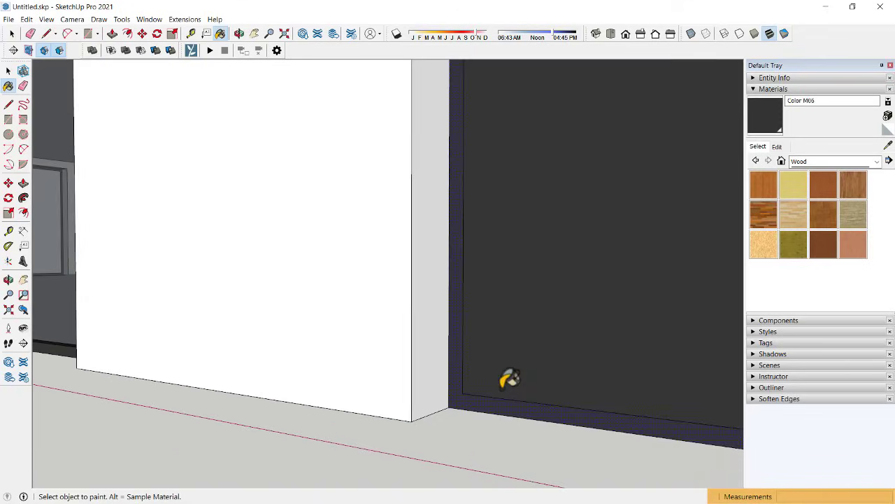
scroll(451, 381, down, 2)
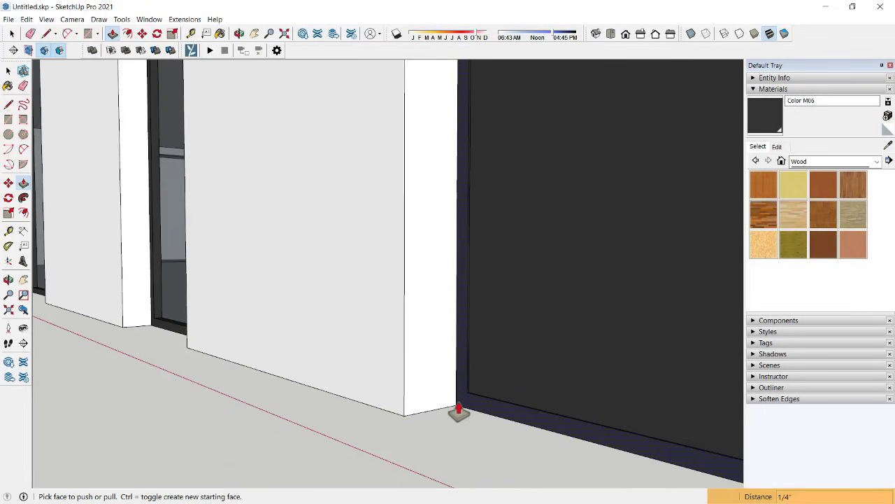
scroll(457, 412, down, 2)
scroll(413, 370, down, 2)
key(space)
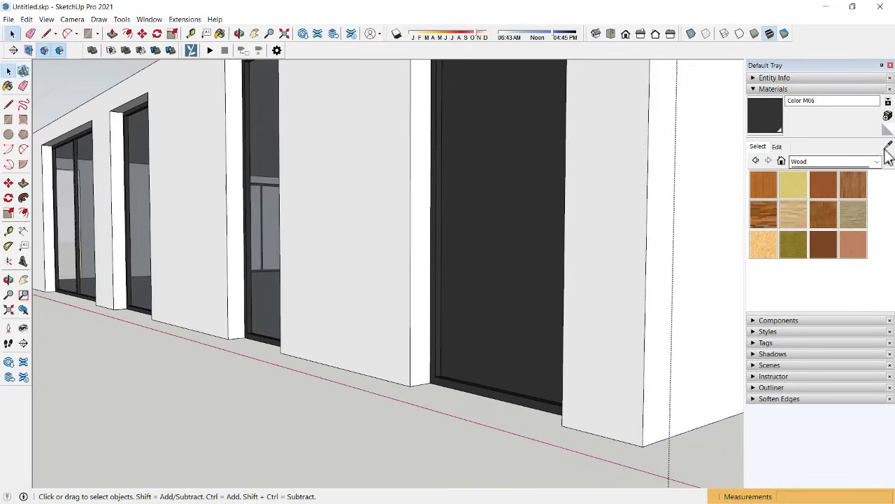
click(510, 261)
scroll(419, 265, down, 2)
scroll(350, 294, down, 2)
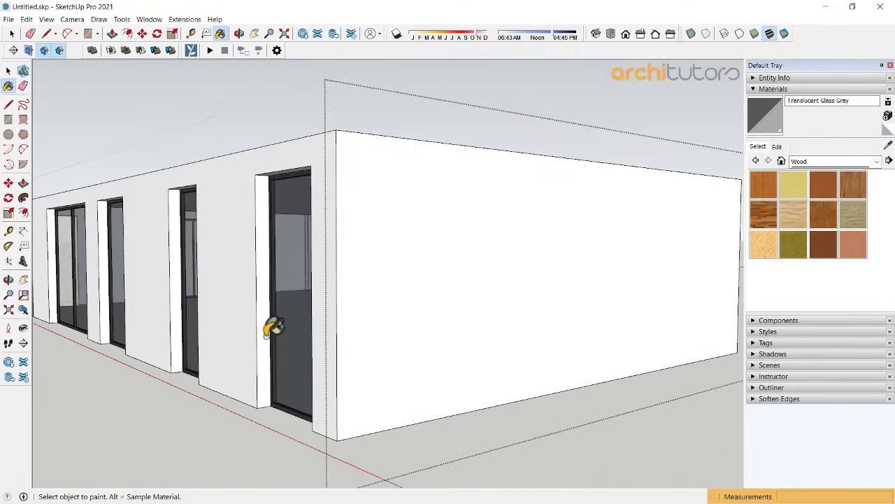
mouse_move(272, 326)
middle_down()
mouse_move(494, 292)
mouse_move(117, 300)
mouse_move(636, 315)
mouse_move(259, 316)
middle_up()
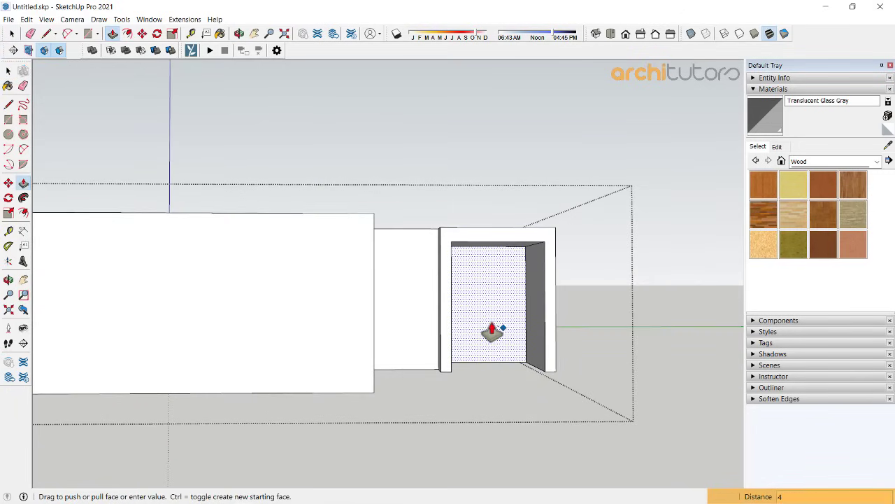
key(space)
scroll(354, 310, down, 3)
mouse_move(354, 310)
middle_down()
mouse_move(636, 323)
mouse_move(658, 314)
mouse_move(483, 326)
mouse_move(591, 334)
middle_up()
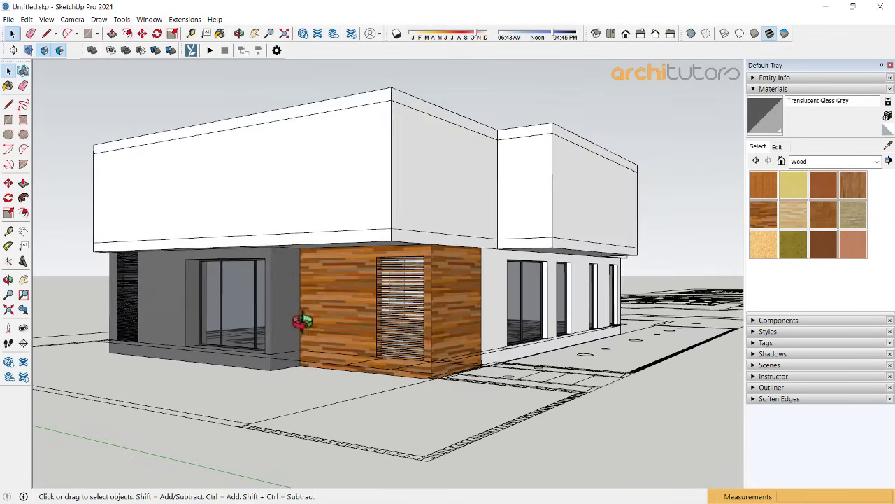
middle_drag(302, 322, 140, 349)
Step: Copy the left louvre panel to the corner of the right-hand window
click(139, 349)
scroll(213, 370, up, 3)
scroll(212, 371, up, 3)
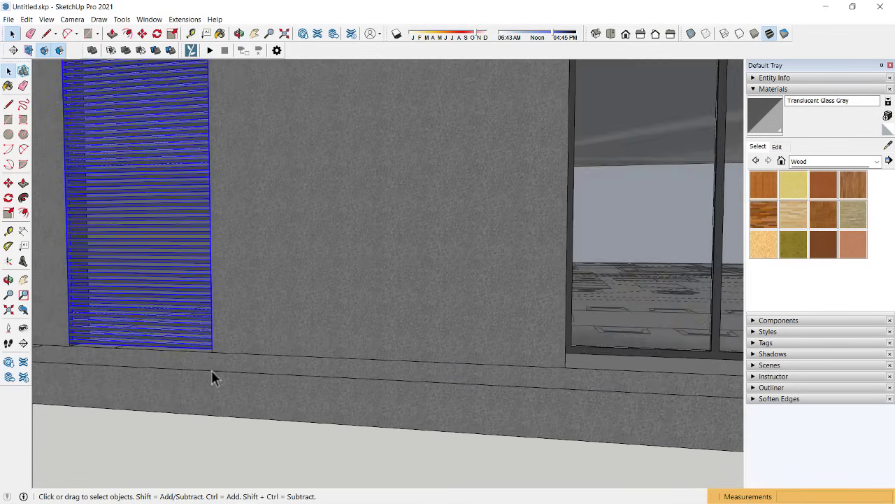
key(m)
scroll(212, 358, up, 2)
click(212, 339)
key(ctrl)
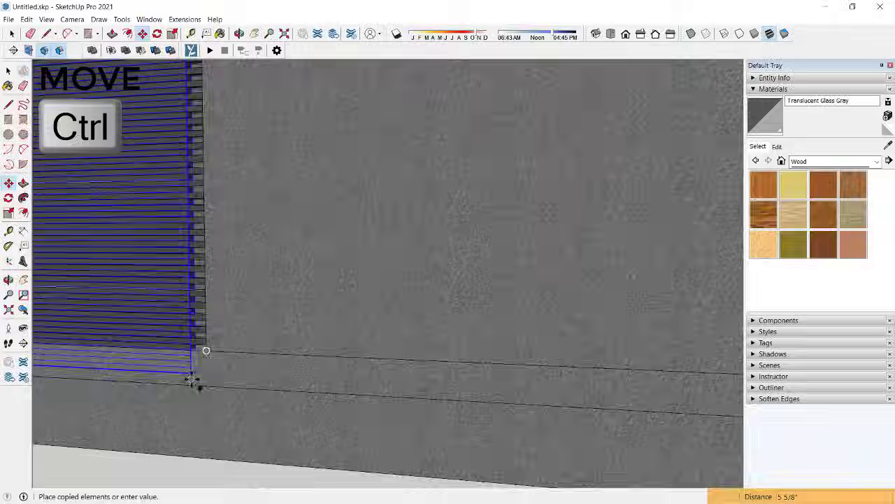
scroll(201, 380, down, 3)
scroll(189, 344, down, 3)
mouse_move(599, 280)
middle_down()
mouse_move(628, 325)
mouse_move(410, 296)
mouse_move(560, 295)
middle_up()
scroll(560, 295, up, 2)
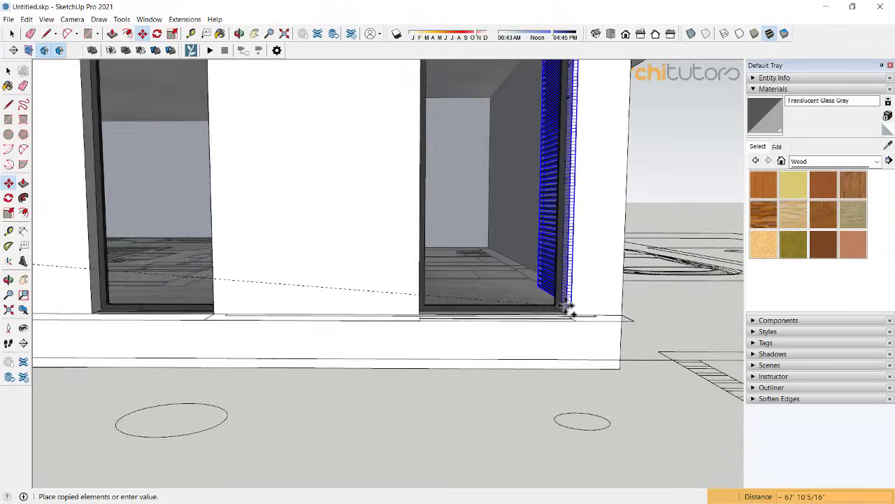
scroll(569, 310, up, 2)
scroll(570, 316, up, 2)
click(554, 314)
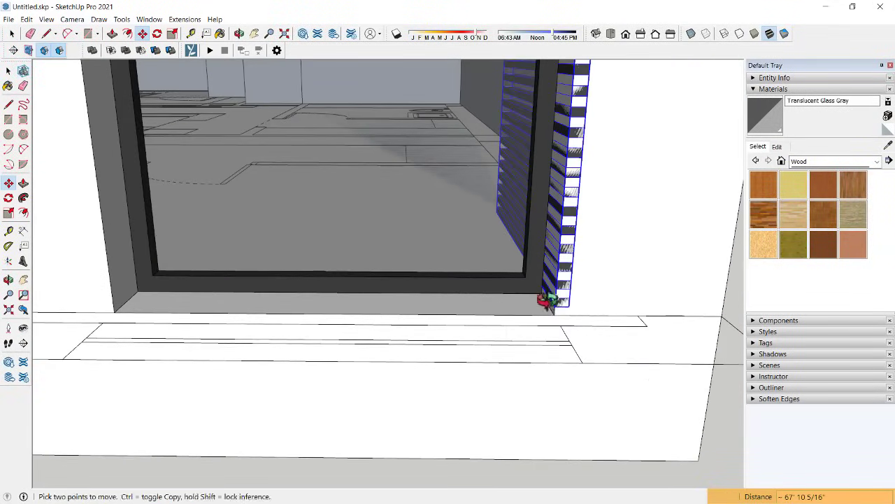
Step: Rotate the copied louvre panel 90 degrees about its corner so it sits flat on the wall
scroll(544, 305, up, 2)
scroll(545, 335, up, 1)
key(q)
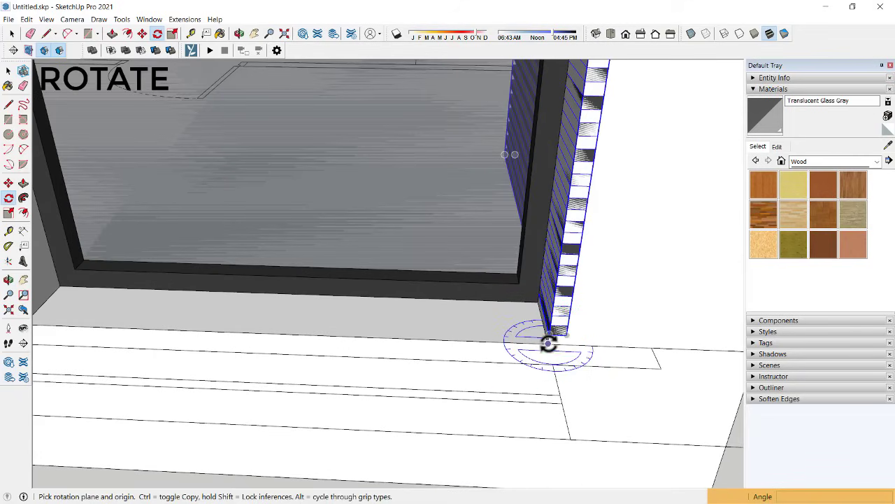
click(528, 314)
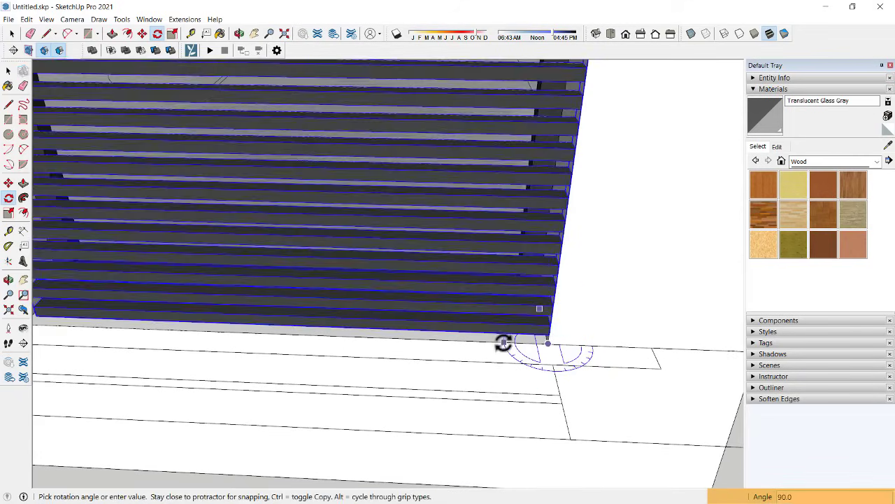
click(504, 342)
scroll(595, 343, down, 3)
mouse_move(596, 344)
middle_down()
mouse_move(558, 294)
mouse_move(495, 319)
middle_up()
Step: Widen the louvre copy by stretching its left edge with Scale
key(s)
scroll(496, 321, up, 2)
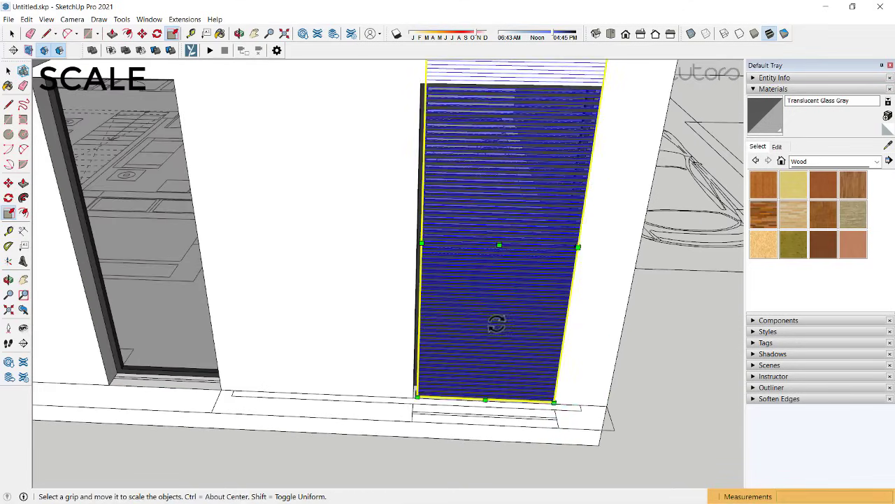
scroll(439, 232, up, 2)
scroll(461, 258, up, 2)
scroll(447, 259, up, 2)
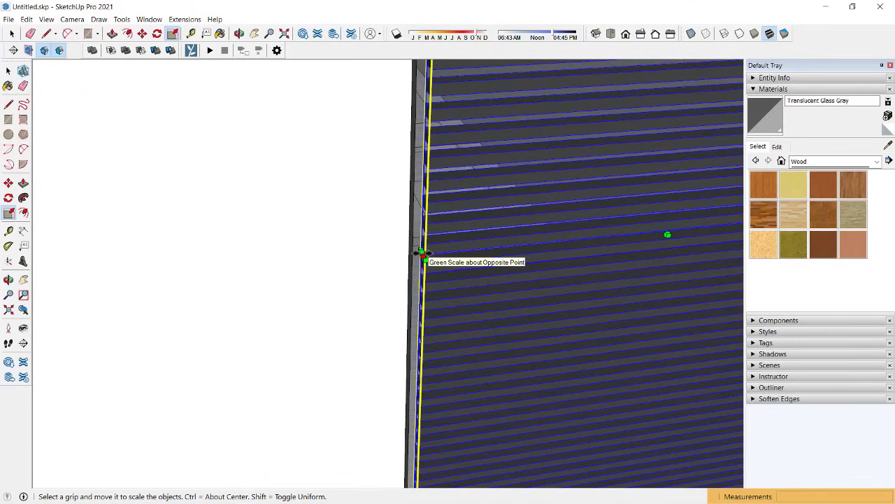
drag(423, 253, 407, 253)
key(space)
scroll(334, 291, down, 5)
scroll(443, 328, down, 3)
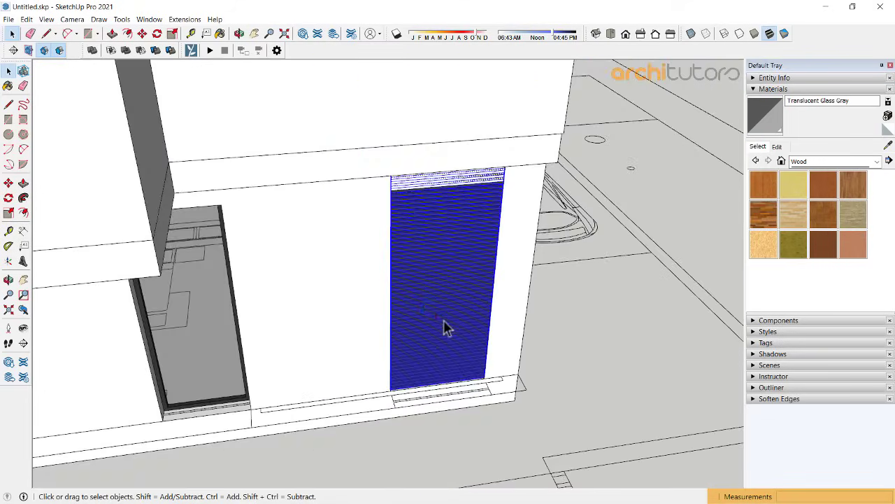
Step: Inside the louvre group, delete the top slats above the wall opening
middle_drag(444, 329, 292, 194)
scroll(414, 195, up, 2)
scroll(414, 196, up, 1)
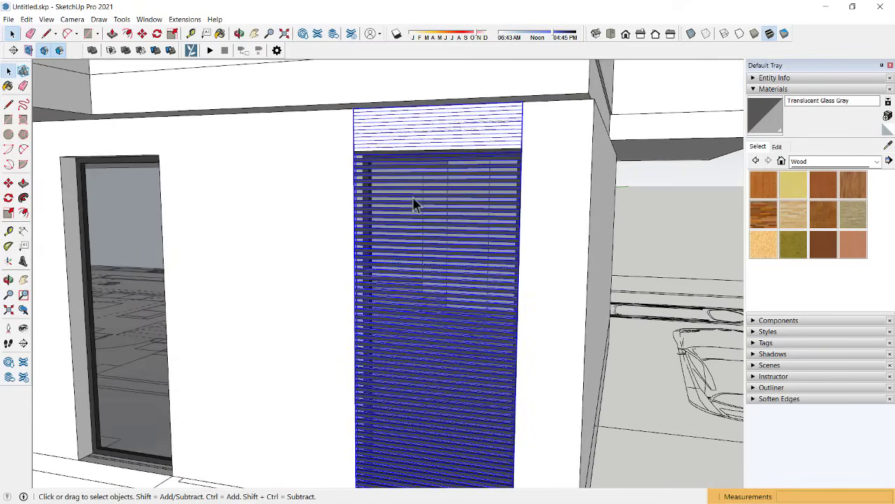
double_click(412, 197)
scroll(413, 198, down, 4)
mouse_move(413, 200)
middle_down()
mouse_move(422, 174)
mouse_move(459, 134)
middle_up()
scroll(422, 173, up, 4)
key(Delete)
drag(547, 107, 516, 184)
key(Delete)
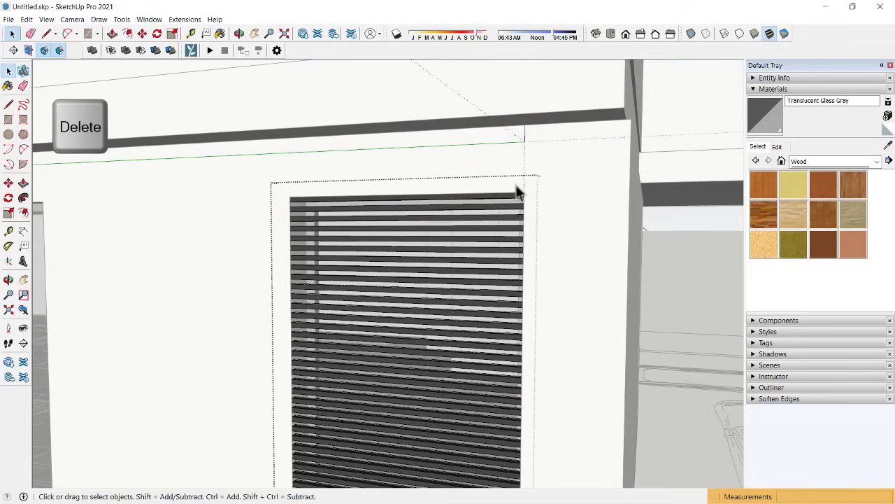
scroll(432, 201, down, 4)
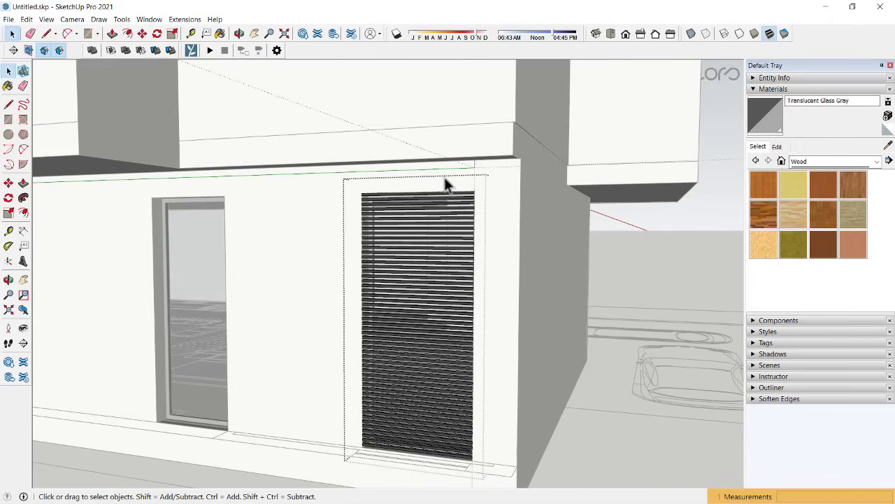
scroll(390, 176, down, 1)
mouse_move(390, 181)
middle_down()
mouse_move(464, 280)
mouse_move(553, 276)
mouse_move(306, 270)
mouse_move(307, 282)
mouse_move(580, 296)
mouse_move(455, 223)
mouse_move(490, 287)
middle_up()
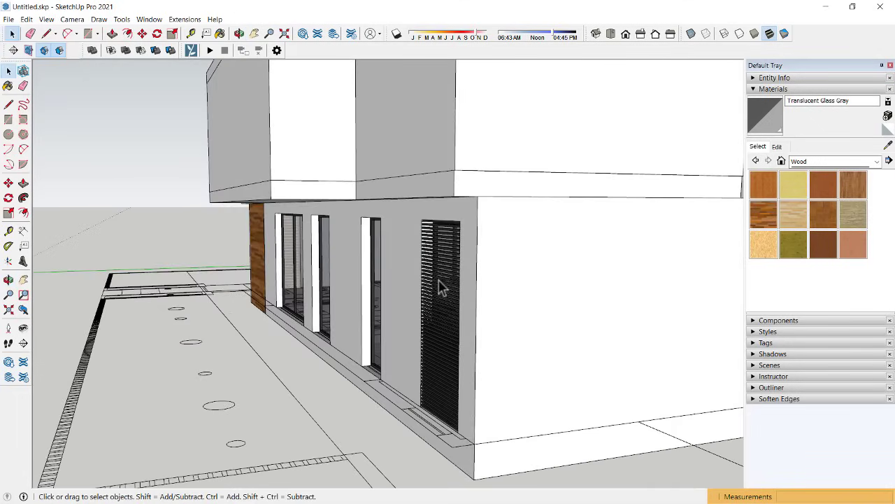
scroll(515, 320, up, 2)
Step: Copy the louvre screen from its bottom corner into the side wall recess
scroll(429, 389, up, 2)
click(430, 389)
middle_drag(429, 390, 562, 410)
scroll(452, 441, up, 2)
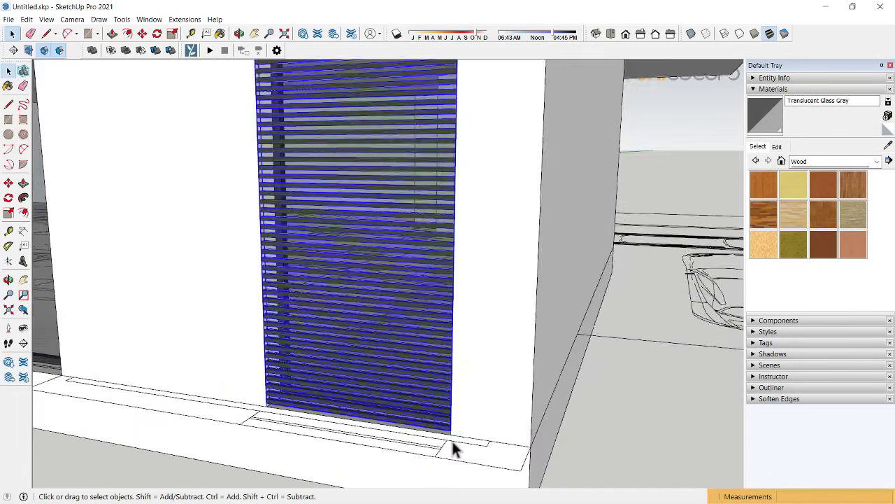
scroll(452, 440, up, 2)
scroll(450, 440, up, 2)
key(m)
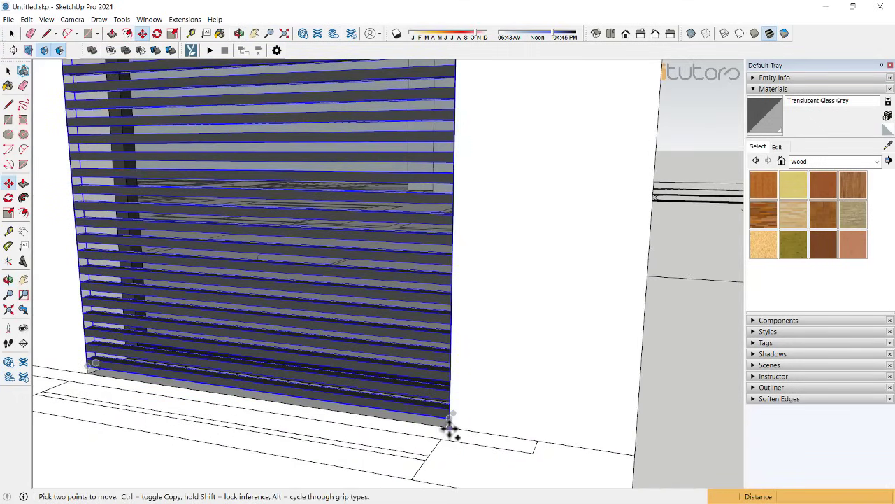
click(450, 418)
key(ctrl)
scroll(451, 429, down, 3)
scroll(452, 430, down, 3)
scroll(489, 335, down, 3)
mouse_move(518, 335)
middle_down()
mouse_move(606, 316)
mouse_move(360, 296)
middle_up()
scroll(356, 266, up, 3)
scroll(371, 296, up, 3)
scroll(444, 372, up, 3)
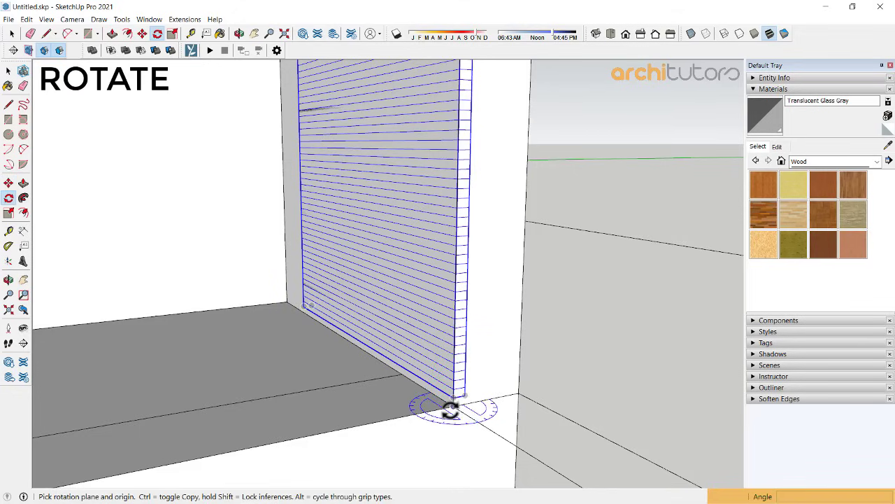
scroll(430, 398, up, 3)
scroll(427, 399, up, 2)
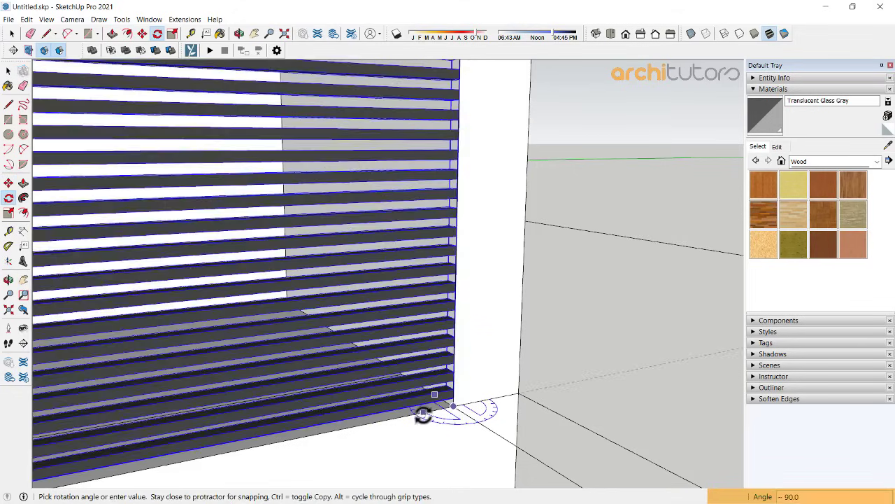
middle_drag(427, 399, 430, 376)
Step: Scale the copied louvre screen from its left edge so it fills the recess width
key(s)
shift+middle_drag(285, 293, 400, 349)
scroll(351, 286, up, 3)
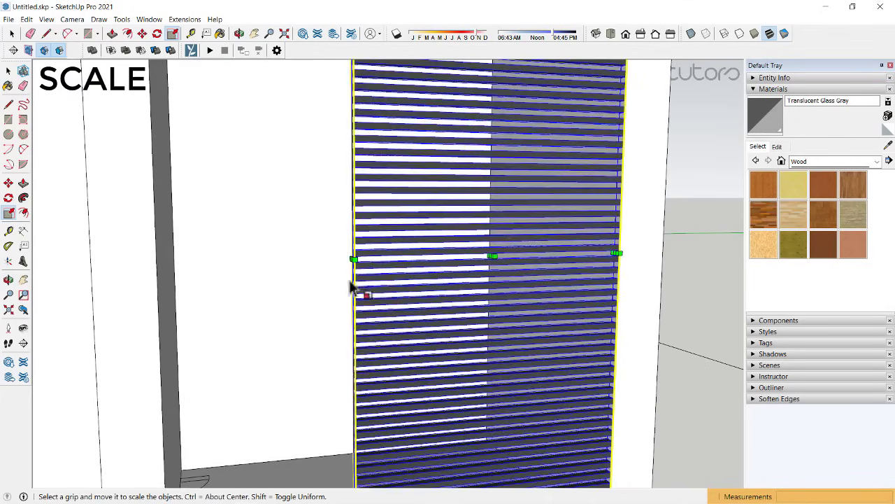
scroll(374, 238, up, 3)
scroll(363, 246, down, 2)
middle_drag(380, 262, 465, 387)
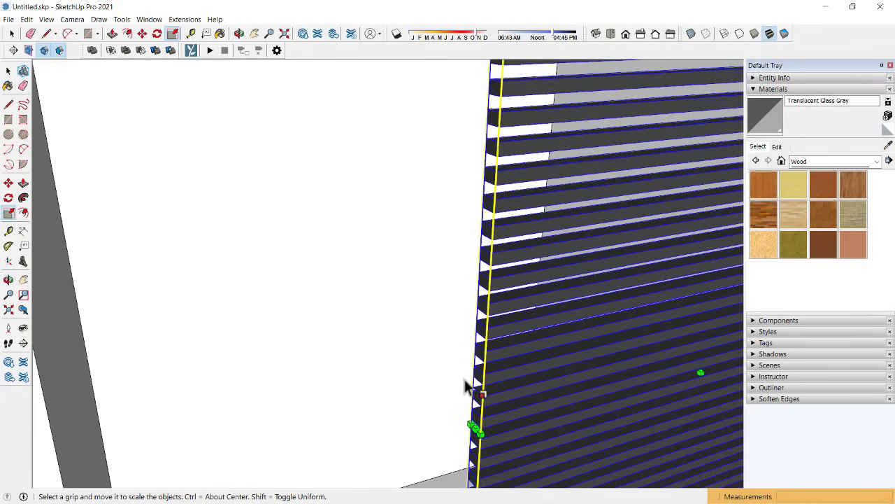
middle_drag(472, 427, 360, 380)
scroll(280, 366, down, 3)
middle_drag(279, 366, 231, 336)
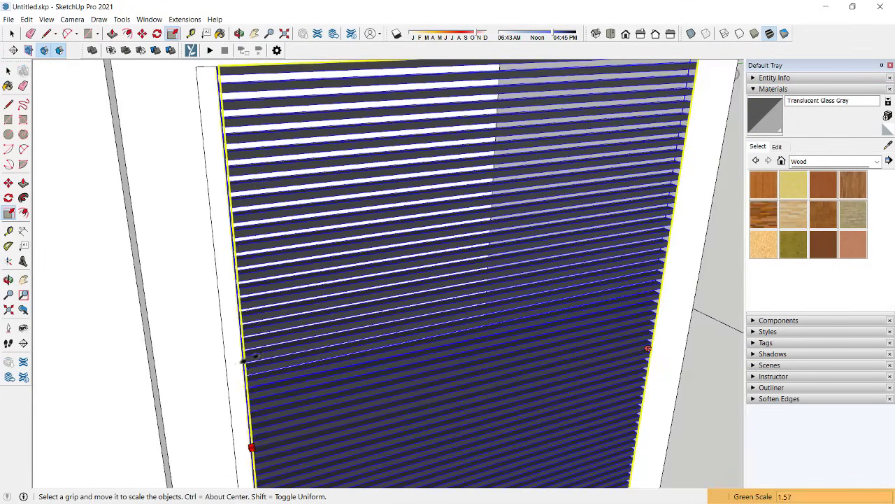
scroll(194, 312, up, 3)
click(292, 312)
key(space)
scroll(294, 334, up, 3)
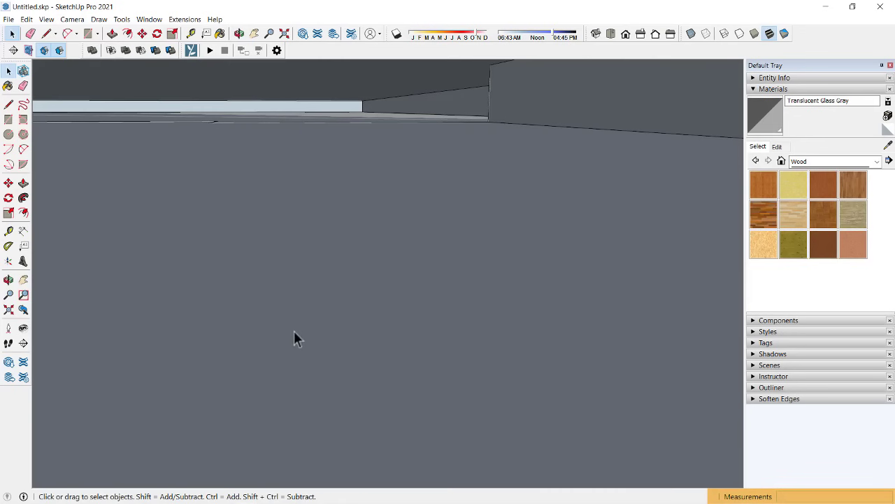
middle_drag(294, 335, 214, 136)
scroll(329, 220, down, 5)
scroll(386, 279, down, 2)
Step: Draw a line across the facade from the window's top corner, splitting off a wall strip
middle_drag(385, 279, 250, 222)
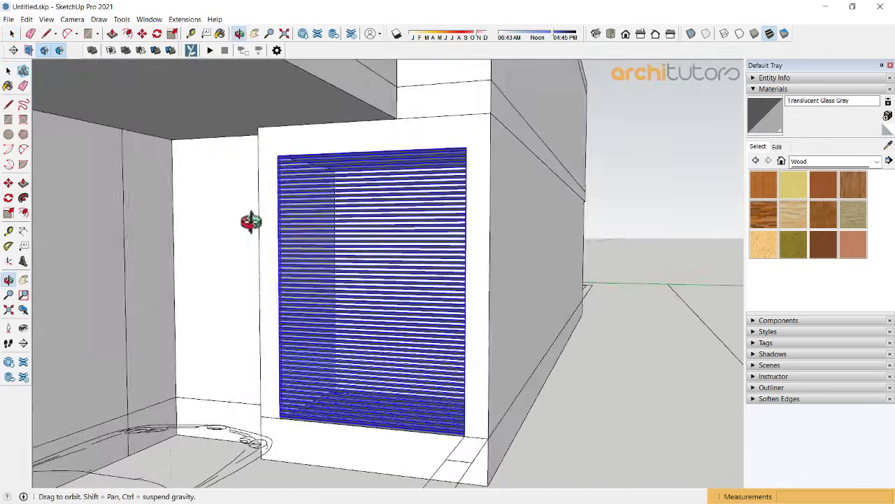
scroll(444, 340, down, 3)
mouse_move(444, 340)
middle_down()
mouse_move(569, 320)
mouse_move(436, 340)
mouse_move(639, 340)
middle_up()
scroll(446, 338, down, 5)
click(640, 340)
scroll(560, 379, up, 3)
scroll(480, 401, up, 3)
middle_drag(480, 401, 430, 336)
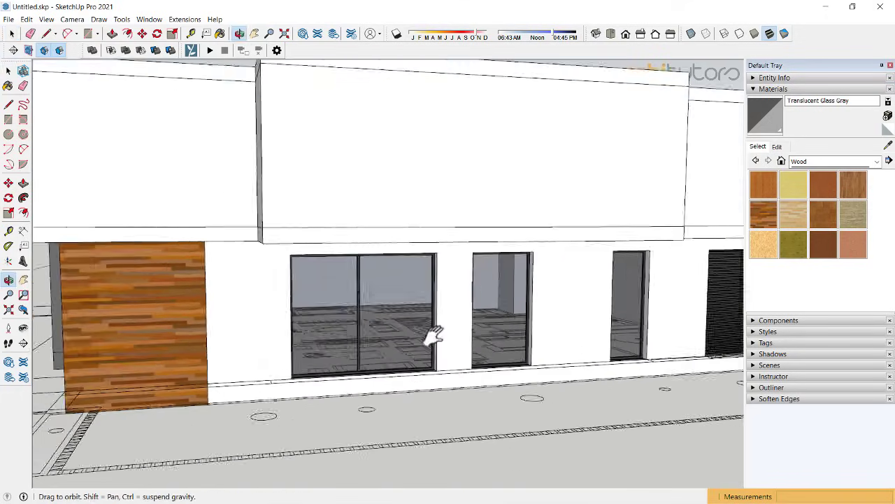
scroll(490, 336, up, 2)
click(524, 326)
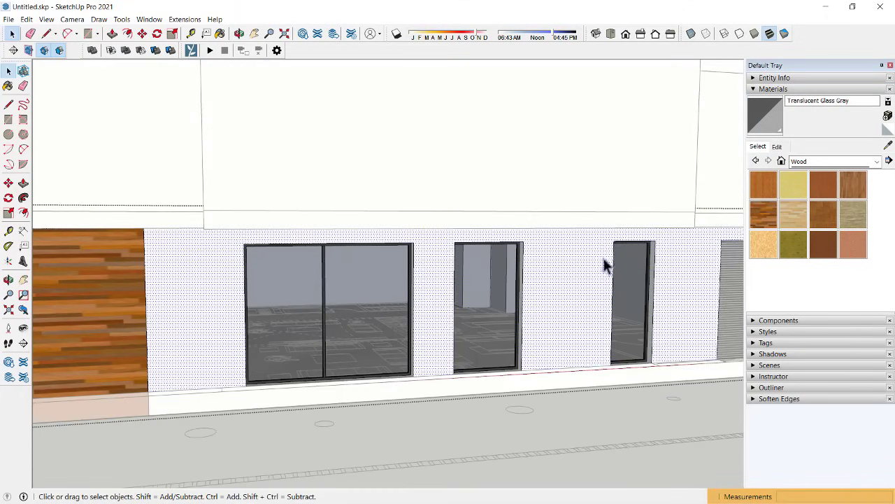
middle_drag(606, 262, 637, 213)
scroll(620, 207, up, 2)
key(l)
scroll(622, 182, up, 1)
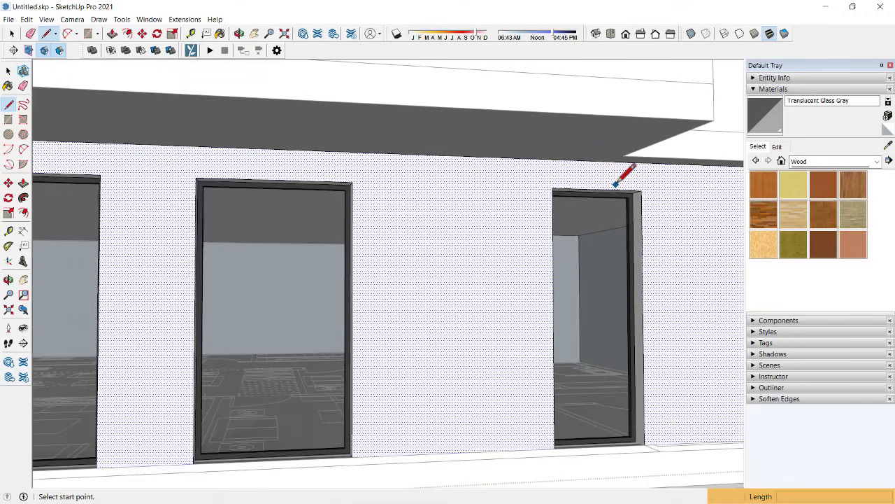
scroll(625, 185, up, 2)
click(629, 190)
scroll(629, 190, down, 2)
mouse_move(633, 178)
middle_down()
mouse_move(464, 150)
mouse_move(262, 166)
middle_up()
click(244, 167)
Step: Push the wall strip between the windows inward
scroll(396, 154, down, 2)
middle_drag(396, 154, 396, 191)
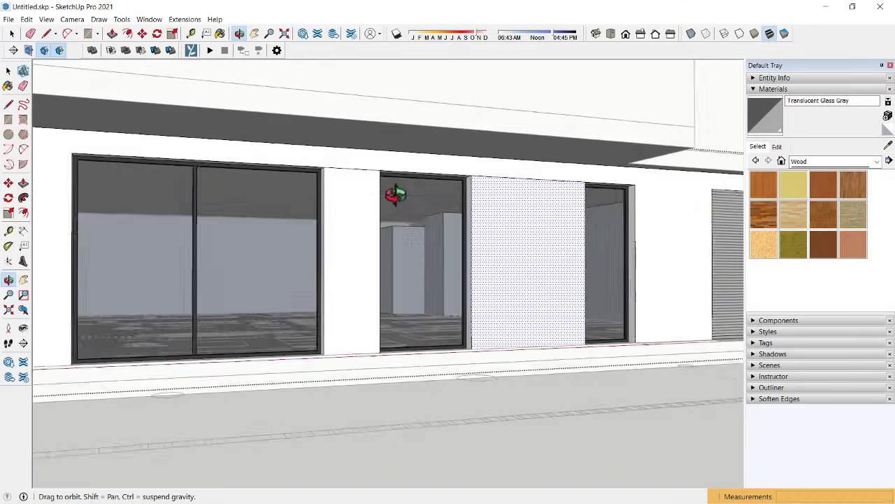
scroll(379, 222, up, 2)
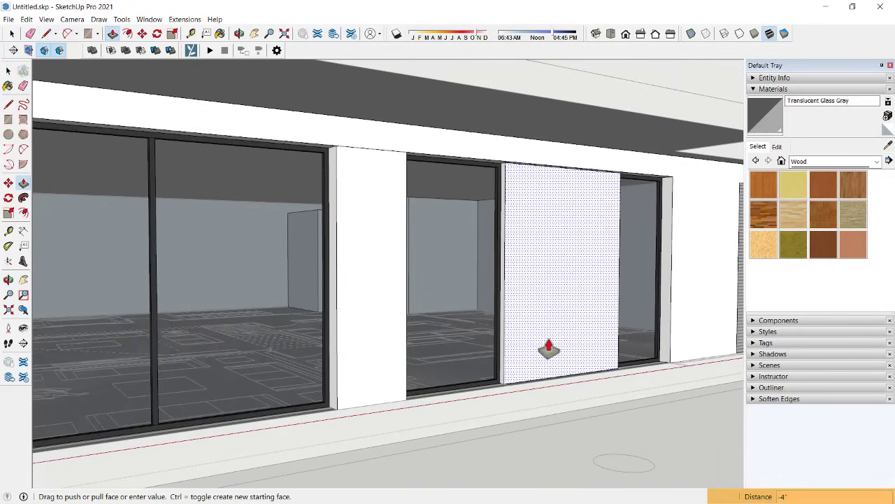
click(398, 284)
middle_drag(373, 281, 164, 272)
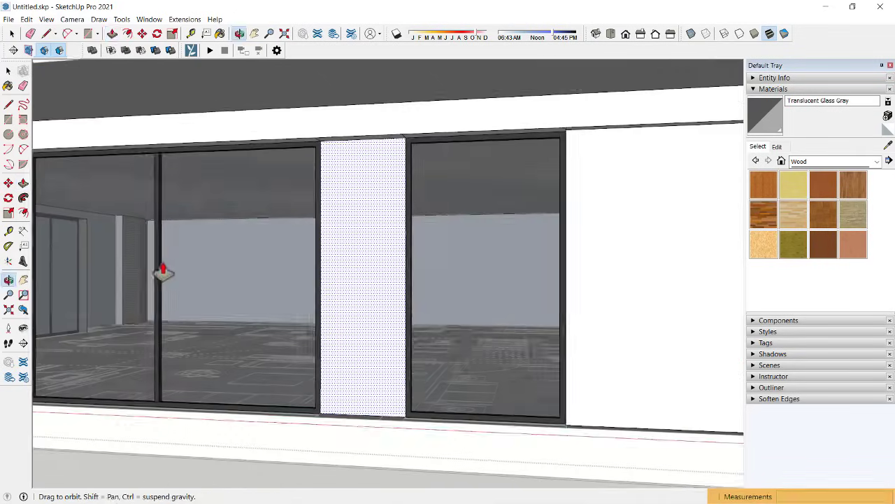
key(space)
Step: Erase leftover window frame edges and orbit out to review the whole building
middle_drag(525, 229, 460, 136)
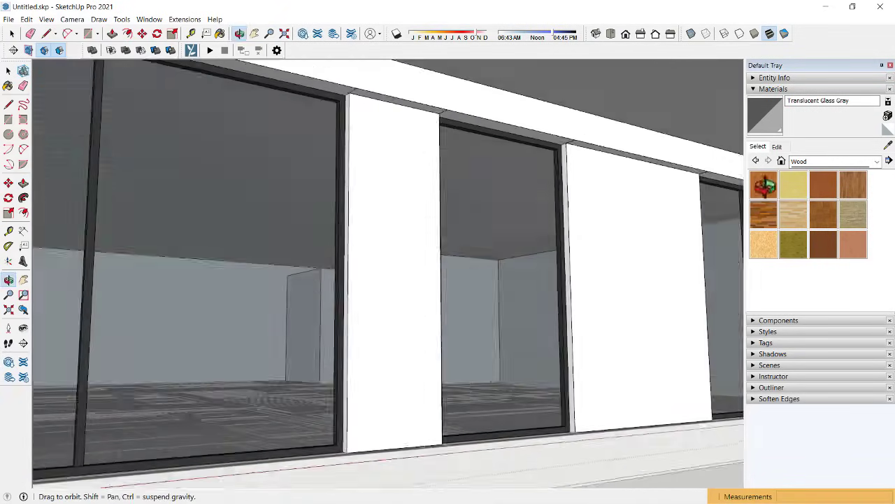
key(e)
scroll(460, 138, up, 3)
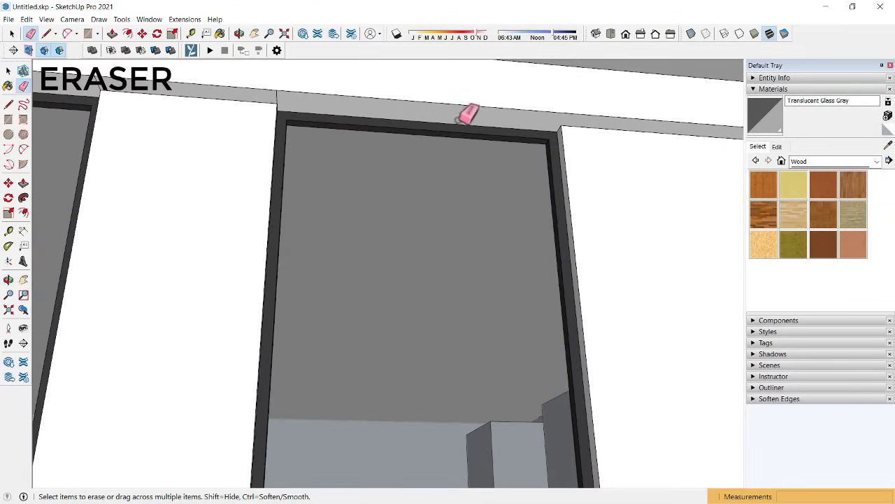
mouse_move(89, 86)
middle_down()
mouse_move(234, 119)
mouse_move(214, 164)
mouse_move(463, 134)
mouse_move(418, 137)
mouse_move(280, 214)
mouse_move(273, 245)
mouse_move(422, 214)
mouse_move(227, 239)
mouse_move(262, 212)
mouse_move(394, 203)
mouse_move(478, 234)
mouse_move(616, 240)
middle_up()
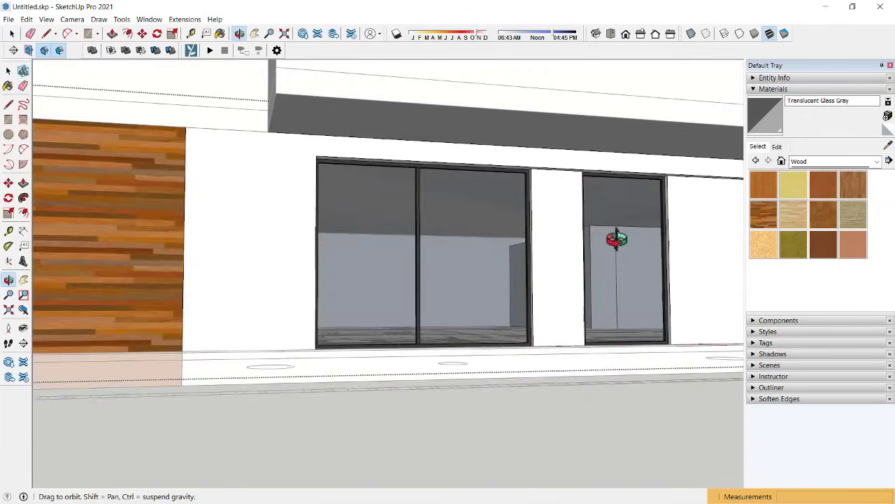
scroll(560, 238, down, 3)
scroll(464, 245, down, 2)
mouse_move(464, 250)
middle_down()
mouse_move(580, 308)
mouse_move(445, 297)
mouse_move(461, 280)
middle_up()
mouse_move(360, 319)
middle_down()
mouse_move(466, 270)
mouse_move(557, 286)
mouse_move(304, 256)
mouse_move(231, 274)
mouse_move(710, 284)
mouse_move(200, 304)
middle_up()
Step: Window-select the upper-floor plan drawing and make it a group
scroll(462, 264, down, 3)
middle_drag(462, 263, 419, 356)
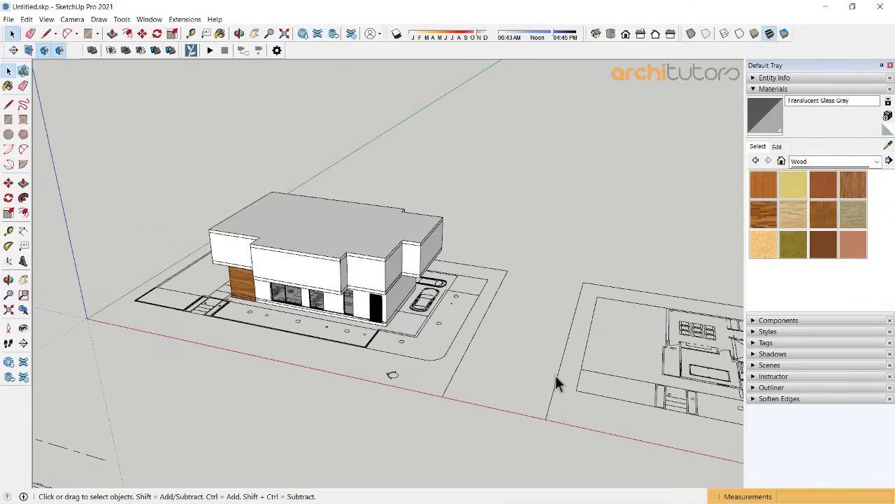
mouse_move(536, 364)
middle_down()
mouse_move(415, 316)
mouse_move(490, 350)
mouse_move(490, 315)
middle_up()
key(ctrl+a)
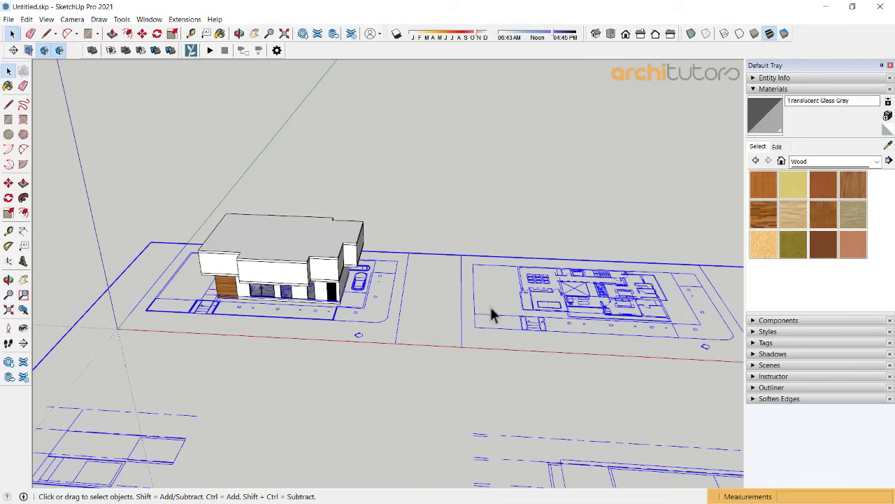
click(552, 309)
mouse_move(552, 310)
middle_down()
mouse_move(396, 280)
mouse_move(416, 341)
mouse_move(409, 231)
middle_up()
drag(643, 383, 626, 343)
right_click(622, 340)
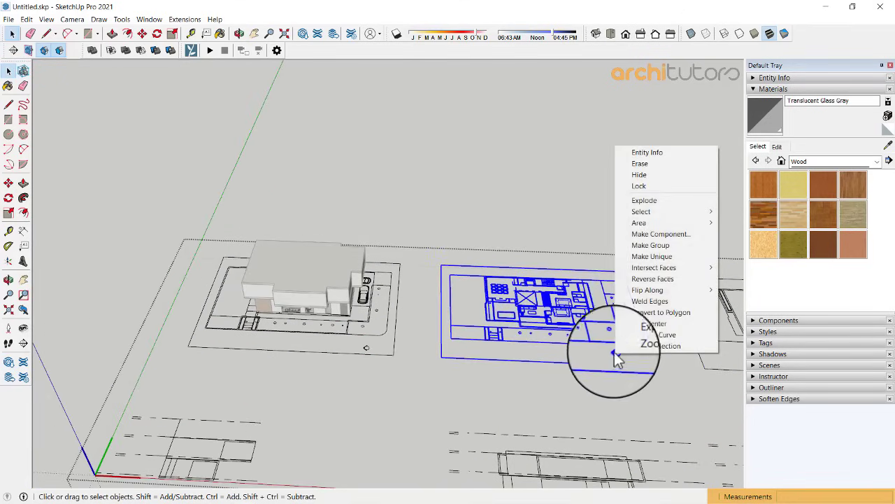
click(637, 249)
mouse_move(636, 250)
middle_down()
mouse_move(409, 323)
mouse_move(489, 304)
middle_up()
Step: Move the plan group from its corner up beneath the white upper storey
scroll(562, 293, up, 3)
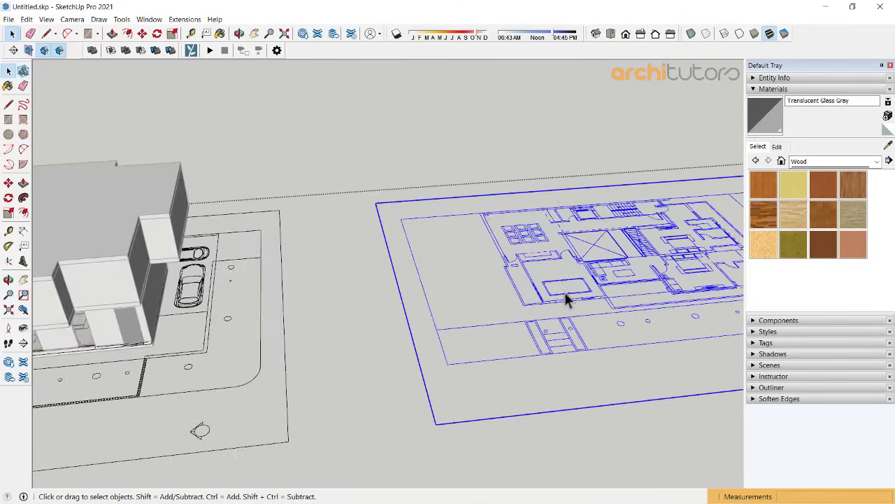
scroll(556, 301, up, 2)
scroll(551, 310, up, 2)
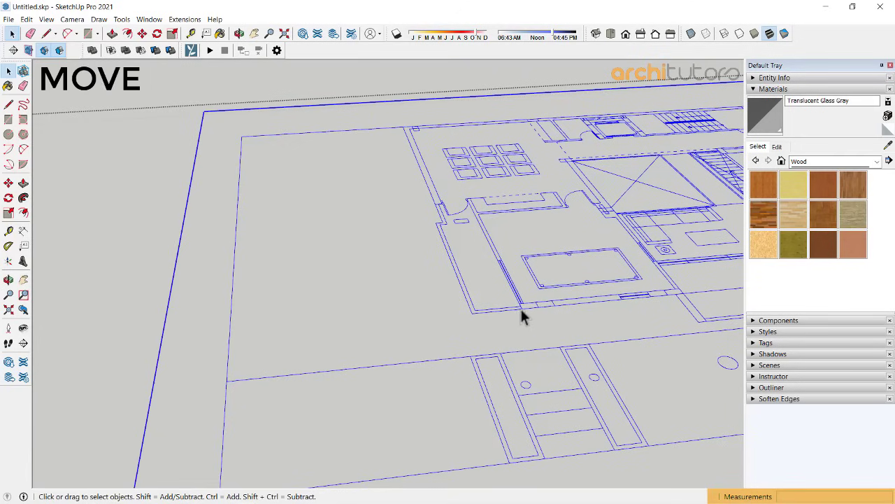
key(m)
scroll(497, 308, up, 2)
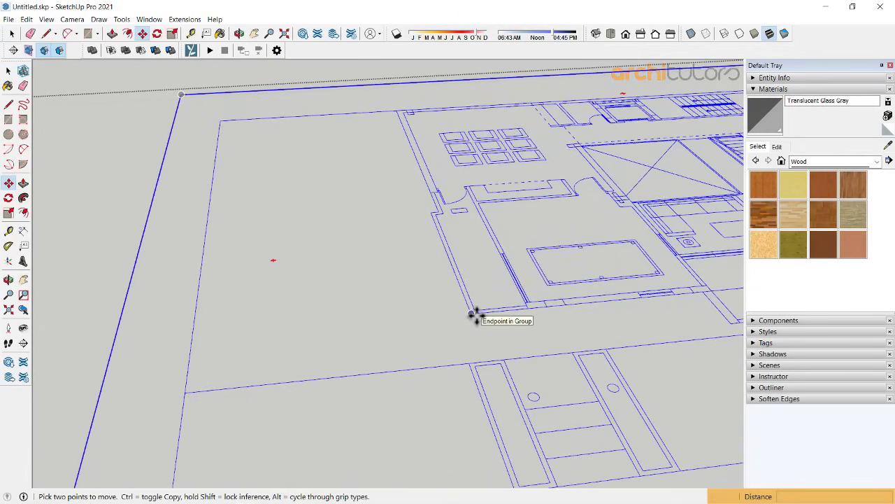
click(475, 314)
scroll(544, 304, down, 5)
mouse_move(543, 303)
middle_down()
mouse_move(454, 314)
mouse_move(476, 244)
middle_up()
scroll(372, 244, up, 2)
scroll(396, 254, up, 2)
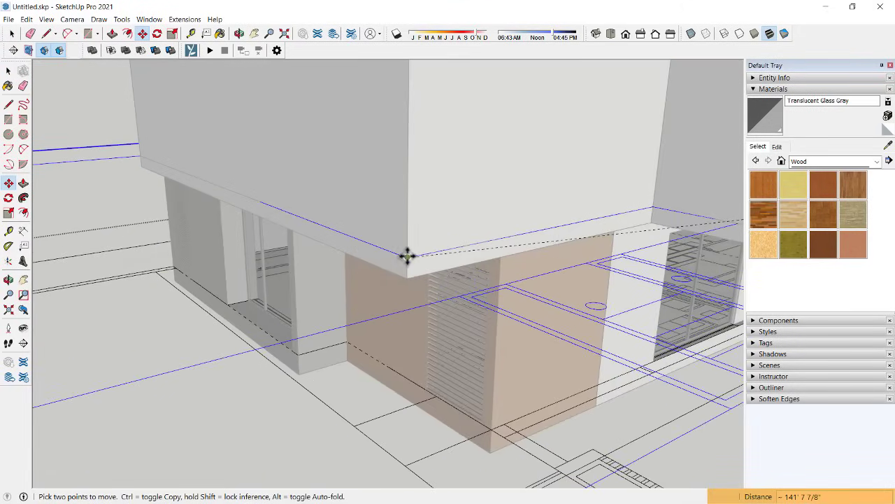
scroll(407, 256, down, 3)
scroll(361, 262, down, 2)
key(space)
mouse_move(590, 105)
middle_down()
mouse_move(500, 156)
mouse_move(226, 200)
mouse_move(556, 256)
mouse_move(208, 220)
mouse_move(124, 201)
mouse_move(743, 229)
mouse_move(580, 270)
mouse_move(586, 280)
mouse_move(540, 356)
middle_up()
scroll(461, 225, down, 1)
mouse_move(462, 231)
middle_down()
mouse_move(504, 176)
mouse_move(501, 261)
mouse_move(474, 314)
mouse_move(431, 338)
mouse_move(475, 170)
mouse_move(435, 227)
mouse_move(443, 147)
middle_up()
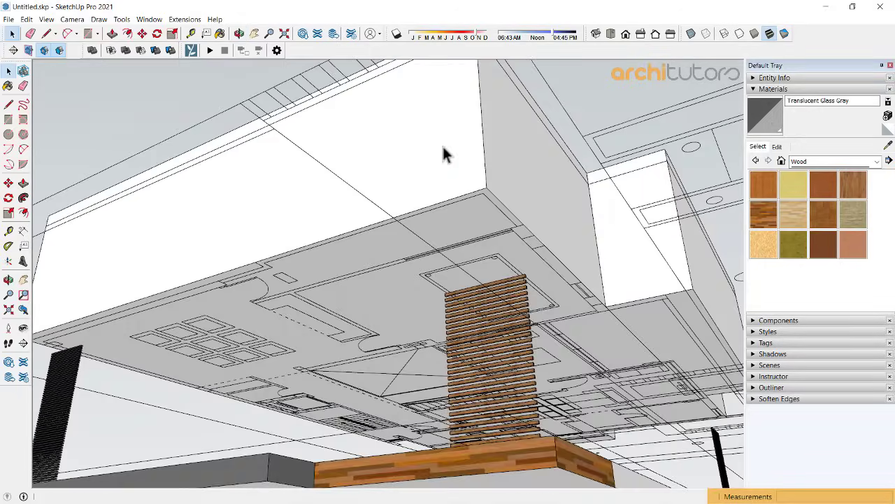
Step: Inside the white upper volume group, draw a line and a rectangle on its underside
double_click(434, 161)
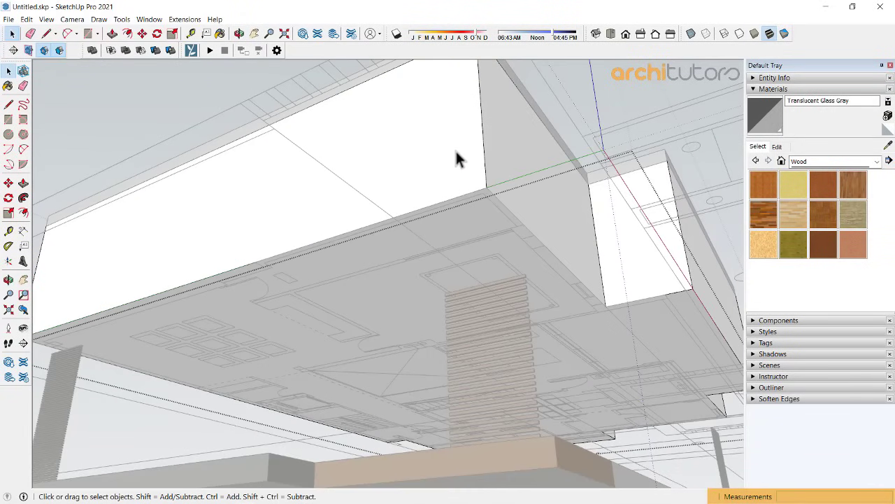
click(456, 159)
click(304, 274)
mouse_move(303, 275)
middle_down()
mouse_move(304, 208)
mouse_move(315, 193)
middle_up()
scroll(274, 267, up, 2)
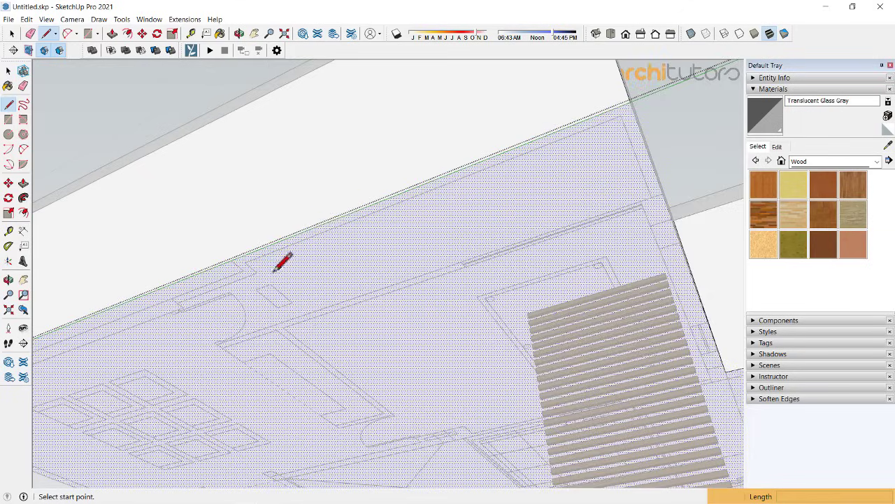
scroll(256, 272, up, 2)
click(197, 223)
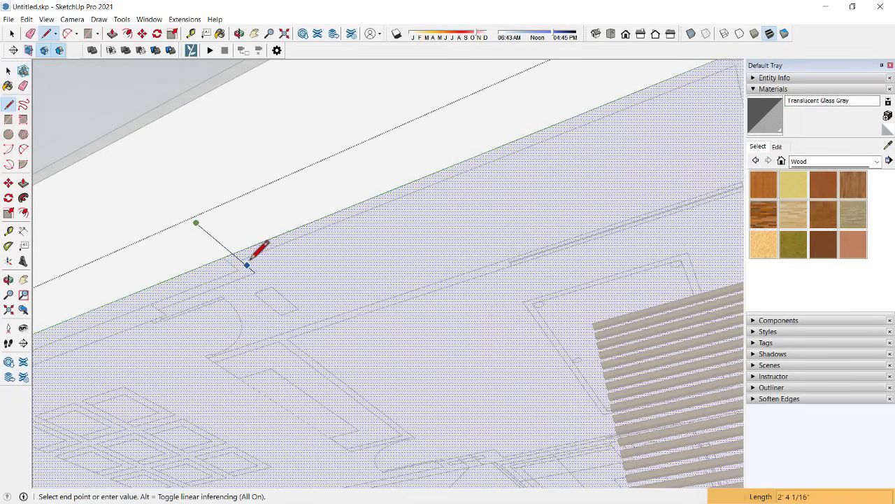
key(r)
click(241, 259)
scroll(241, 251, down, 2)
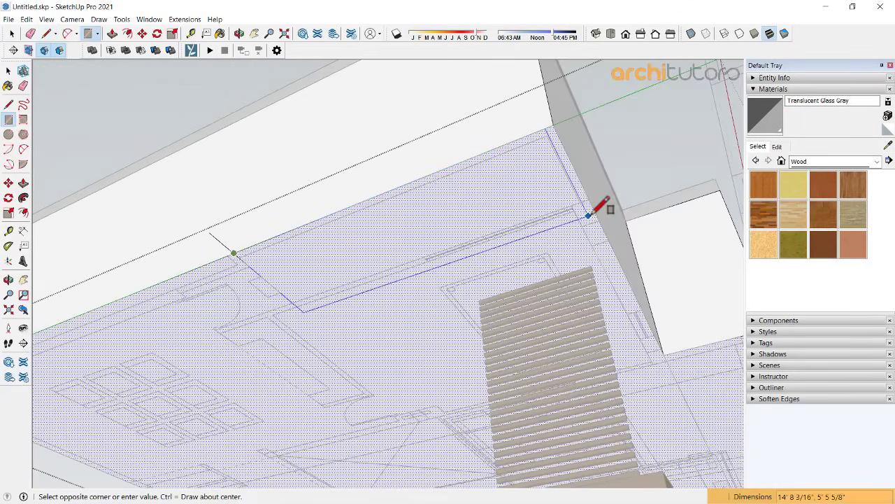
click(590, 199)
key(e)
mouse_move(236, 230)
middle_down()
mouse_move(473, 180)
mouse_move(569, 93)
mouse_move(496, 201)
middle_up()
Step: Push the underside rectangle up 10' into the volume
key(p)
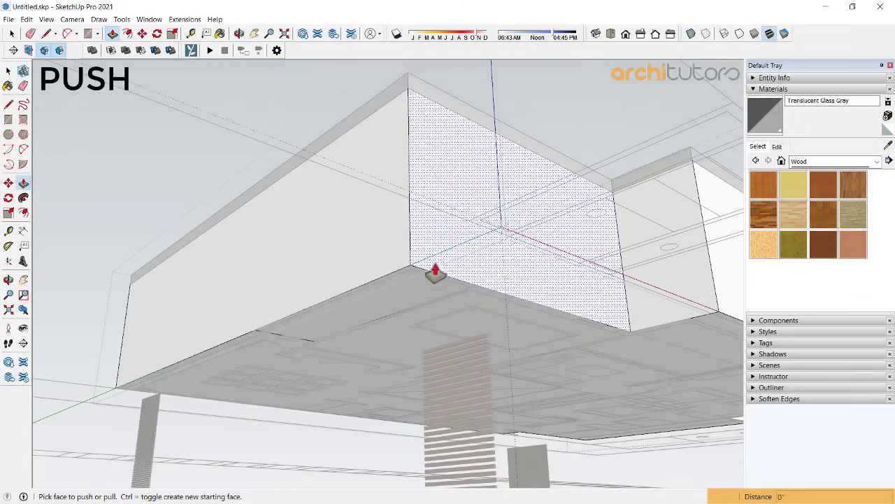
click(428, 283)
text(10)
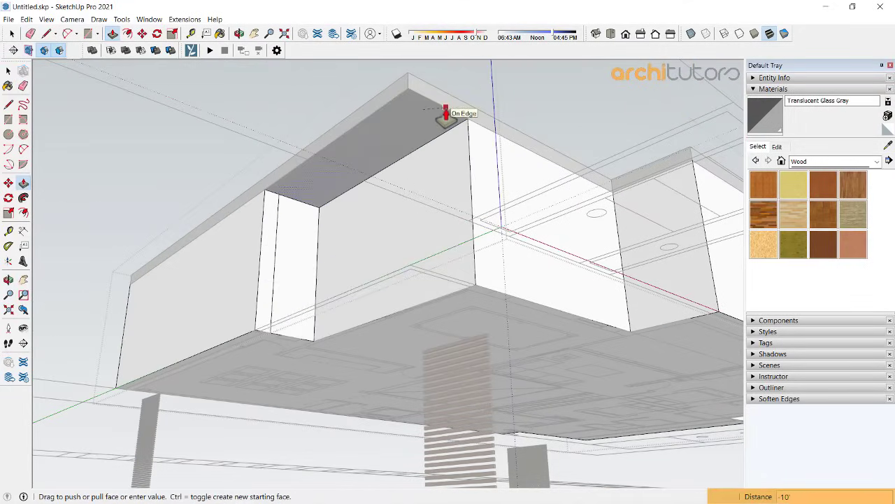
key(Return)
scroll(256, 289, up, 5)
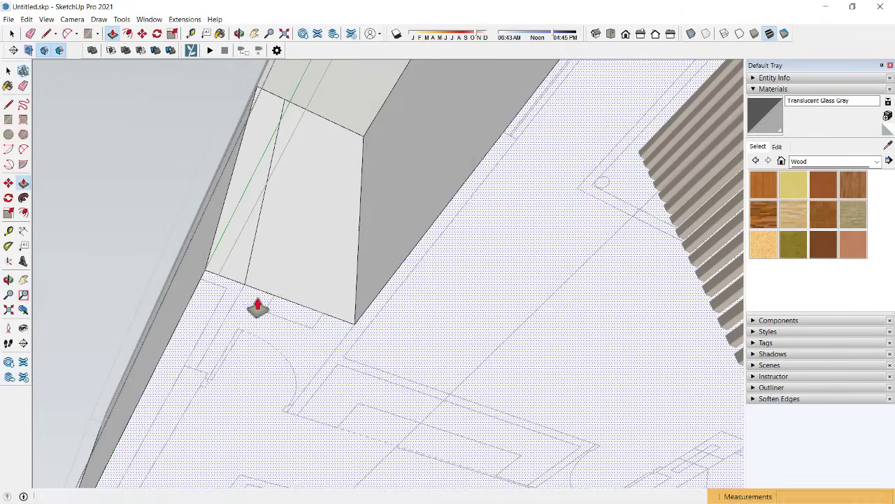
key(space)
Step: Push the recess's front face back 9'
key(p)
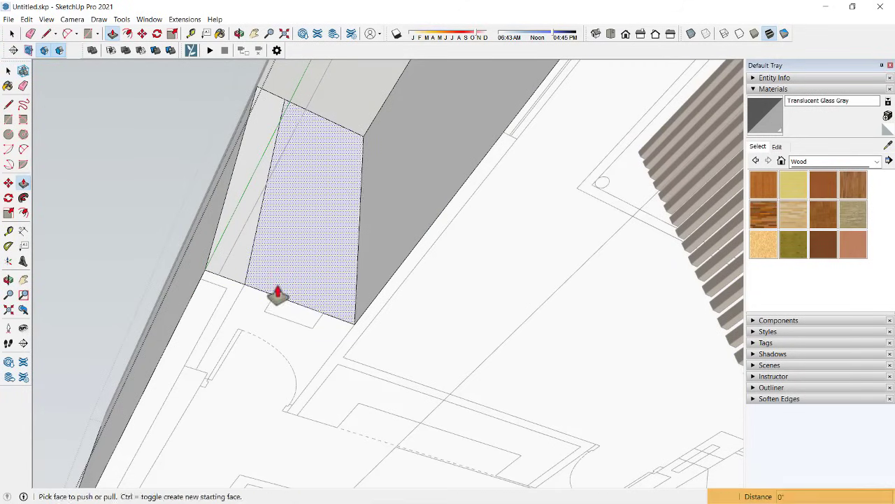
click(273, 294)
text(9')
key(Return)
middle_drag(280, 300, 366, 266)
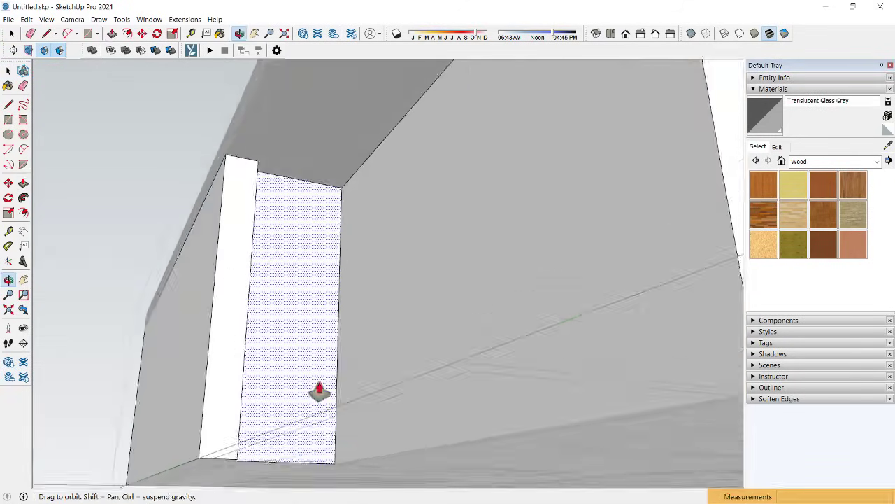
scroll(455, 329, up, 3)
mouse_move(454, 329)
middle_down()
mouse_move(389, 90)
mouse_move(480, 190)
middle_up()
scroll(469, 177, up, 3)
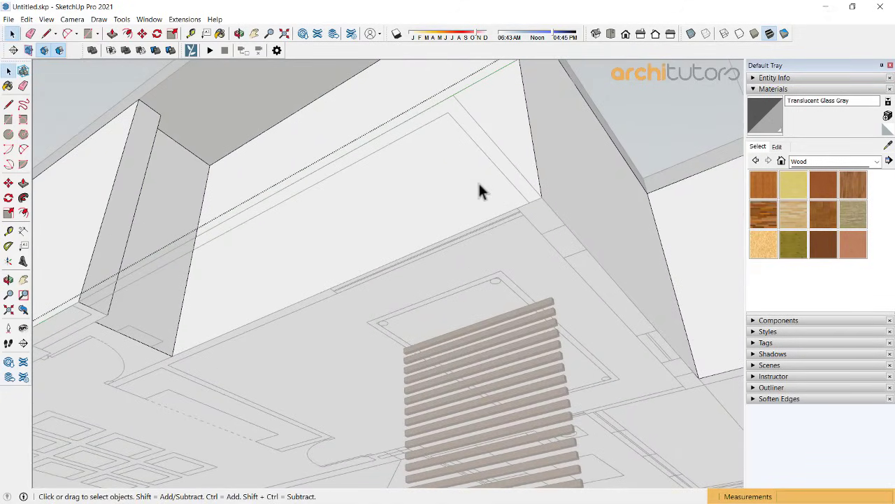
Step: Draw a thin strip rectangle in the balcony recess and push/pull it up into a full-height divider
key(l)
key(r)
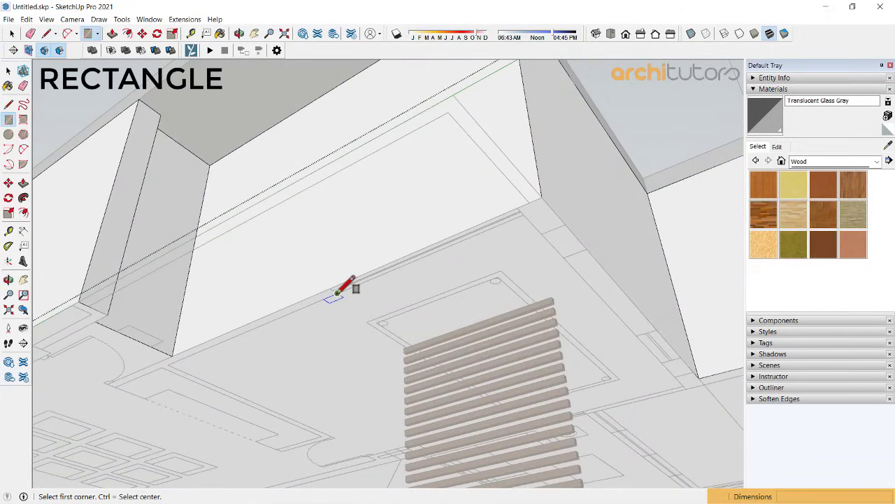
click(519, 206)
key(p)
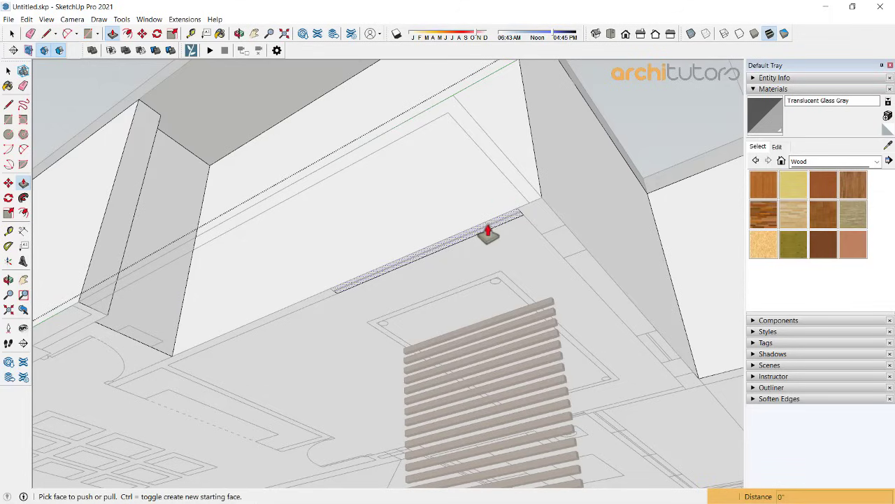
click(483, 236)
mouse_move(480, 200)
middle_down()
mouse_move(448, 252)
mouse_move(369, 194)
middle_up()
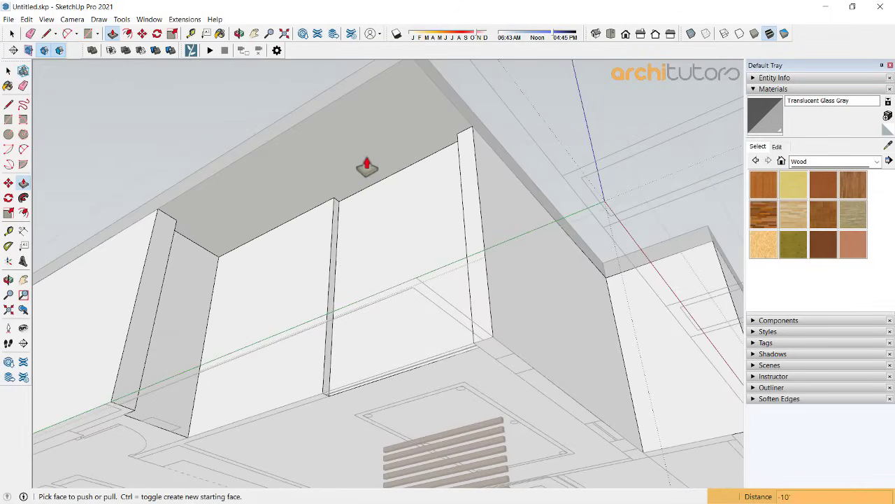
key(space)
scroll(382, 231, down, 10)
scroll(395, 283, up, 2)
scroll(514, 303, up, 6)
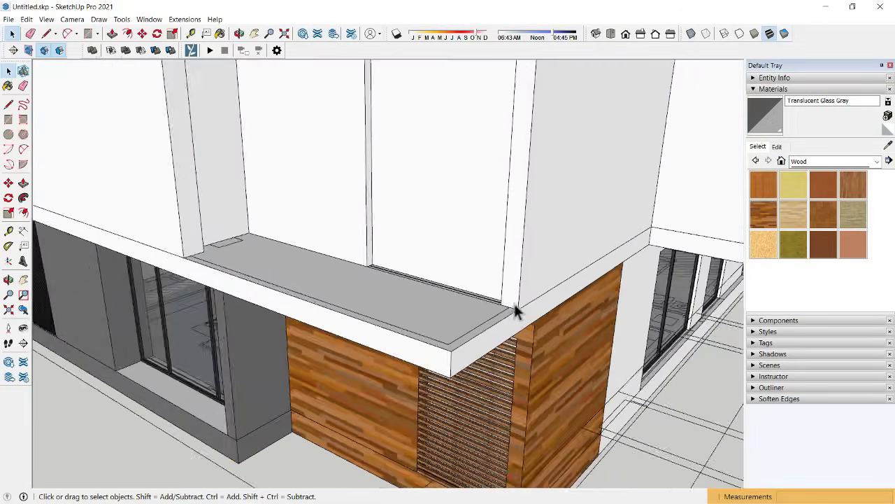
scroll(514, 303, up, 2)
scroll(515, 303, up, 2)
Step: Draw a line on the divider's narrow face and push/pull that strip 9" into a vertical fin
click(514, 300)
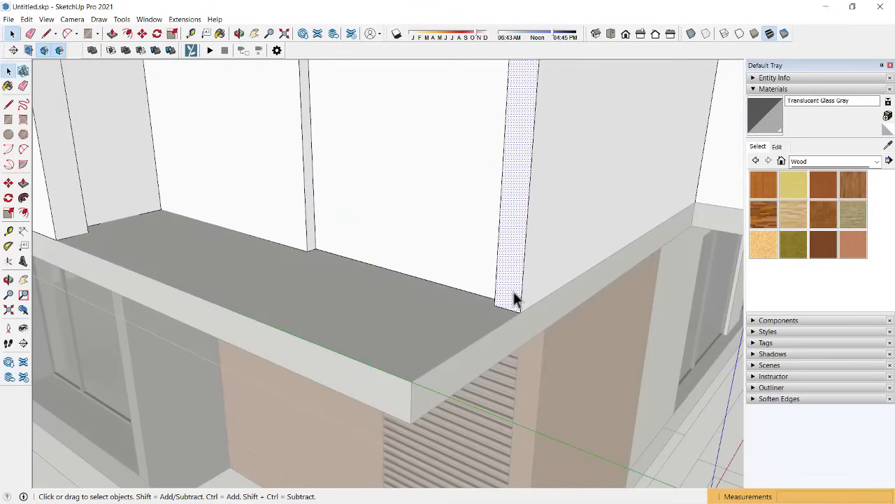
mouse_move(514, 301)
middle_down()
mouse_move(829, 273)
mouse_move(490, 290)
mouse_move(498, 302)
mouse_move(505, 133)
middle_up()
key(l)
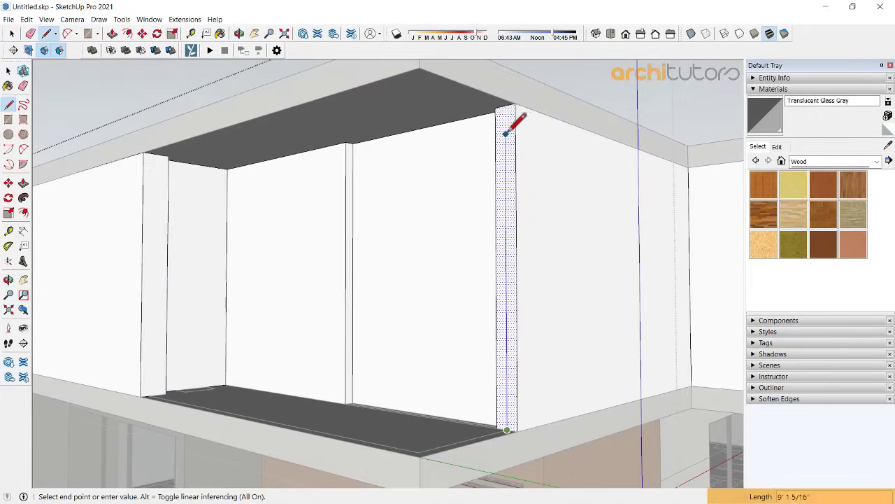
click(505, 105)
mouse_move(509, 180)
middle_down()
mouse_move(508, 400)
mouse_move(495, 378)
mouse_move(506, 363)
middle_up()
key(p)
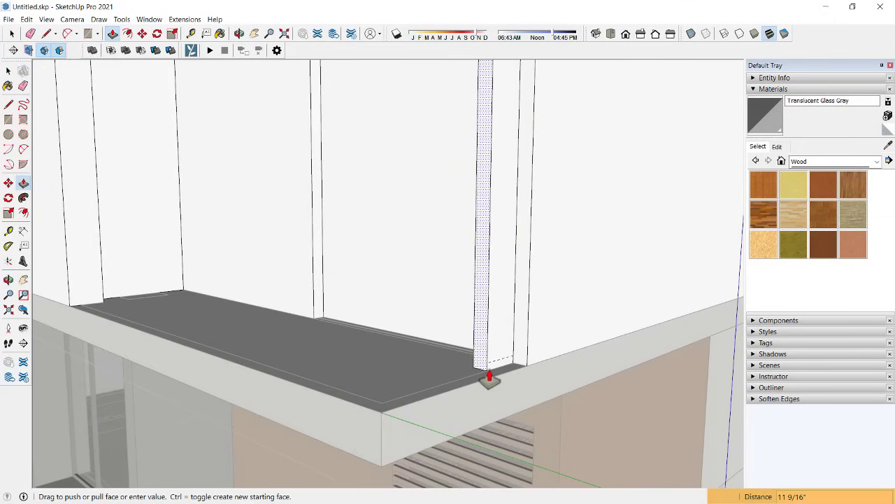
key(space)
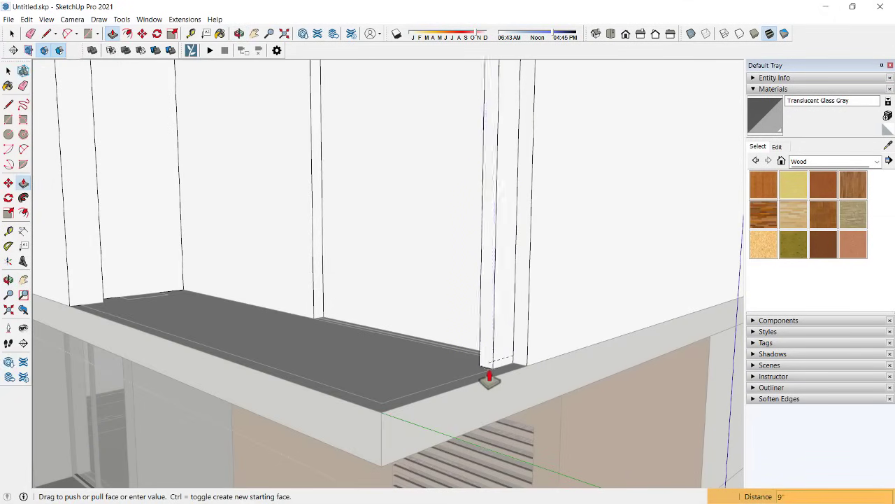
scroll(483, 349, down, 3)
scroll(465, 326, down, 4)
mouse_move(456, 326)
middle_down()
mouse_move(571, 296)
mouse_move(380, 296)
middle_up()
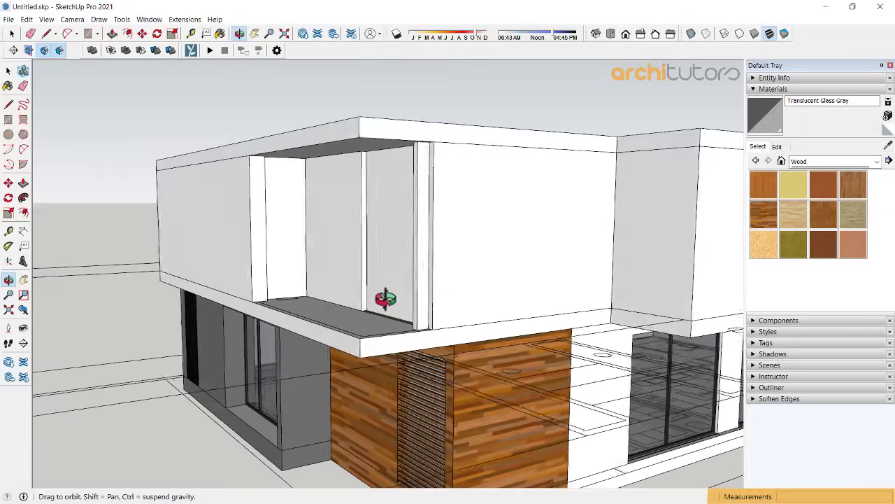
Step: Paint the upper box's front wall with Cinder Block from the Brick, Cladding and Siding collection
scroll(369, 343, up, 2)
click(812, 162)
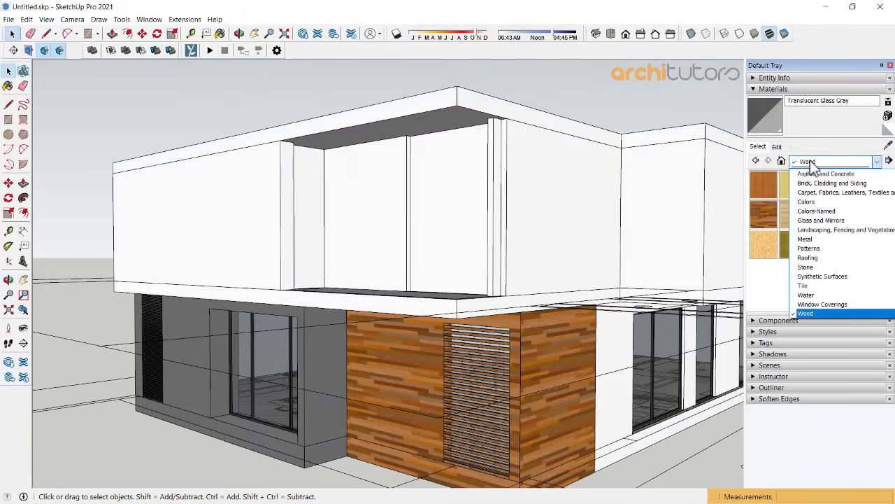
click(826, 182)
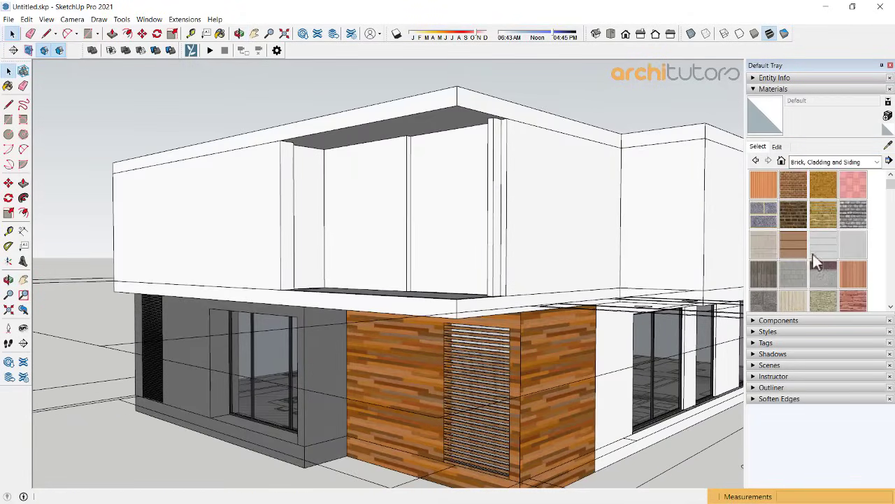
click(765, 246)
key(space)
scroll(338, 241, up, 2)
click(205, 194)
scroll(213, 212, up, 3)
double_click(214, 213)
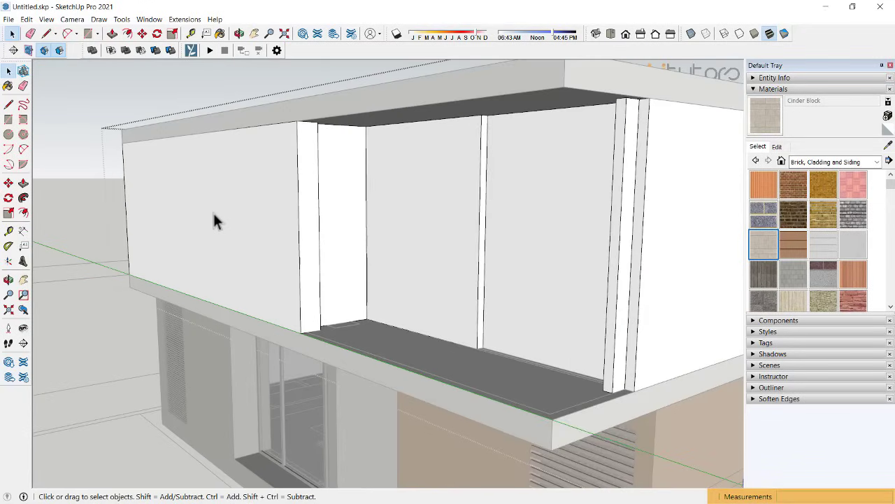
click(214, 214)
key(b)
click(234, 207)
Step: Paint the wall and the tan window jamb with Cladding Stucco White
mouse_move(300, 224)
middle_down()
mouse_move(201, 215)
mouse_move(249, 215)
mouse_move(228, 242)
mouse_move(171, 232)
mouse_move(380, 254)
middle_up()
scroll(280, 231, up, 3)
scroll(175, 238, up, 2)
scroll(238, 234, down, 5)
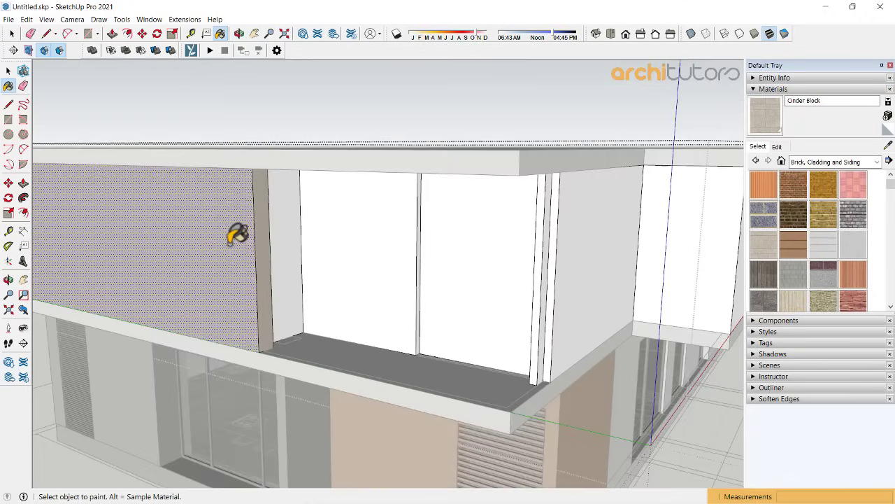
middle_drag(238, 234, 490, 231)
scroll(805, 231, down, 2)
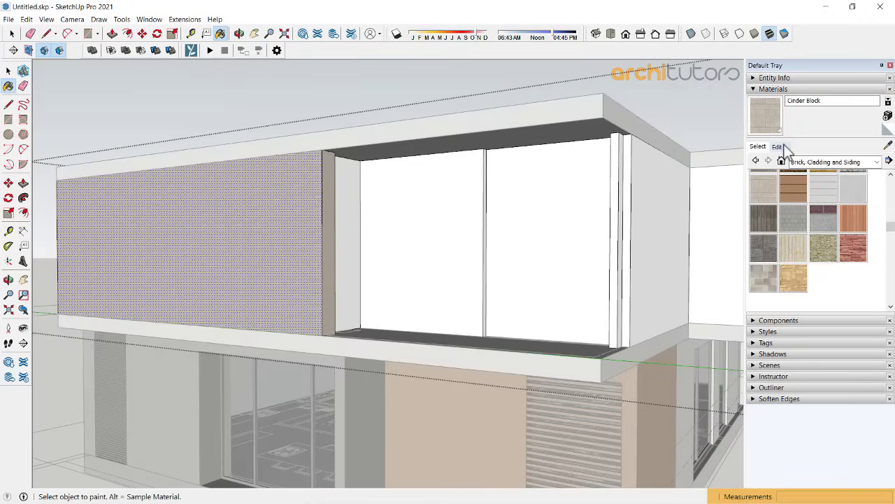
click(846, 196)
click(315, 280)
mouse_move(343, 275)
middle_down()
mouse_move(154, 280)
mouse_move(247, 276)
middle_up()
scroll(246, 276, up, 3)
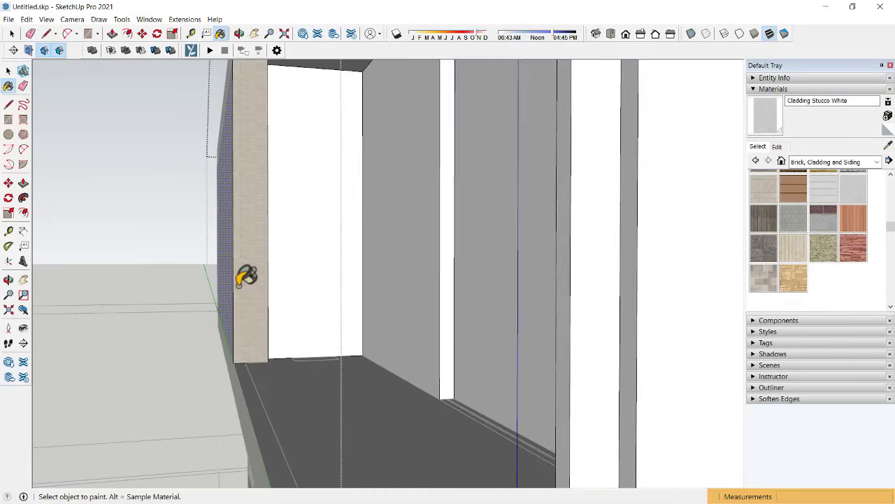
click(246, 276)
scroll(273, 287, up, 2)
scroll(280, 296, up, 1)
scroll(280, 296, up, 2)
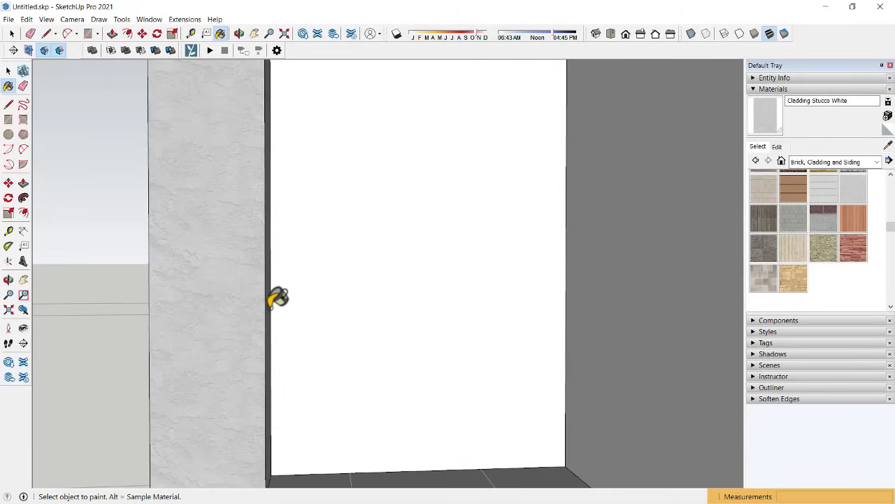
scroll(287, 298, down, 3)
scroll(315, 297, down, 4)
mouse_move(344, 296)
middle_down()
mouse_move(461, 293)
mouse_move(370, 280)
mouse_move(481, 286)
middle_up()
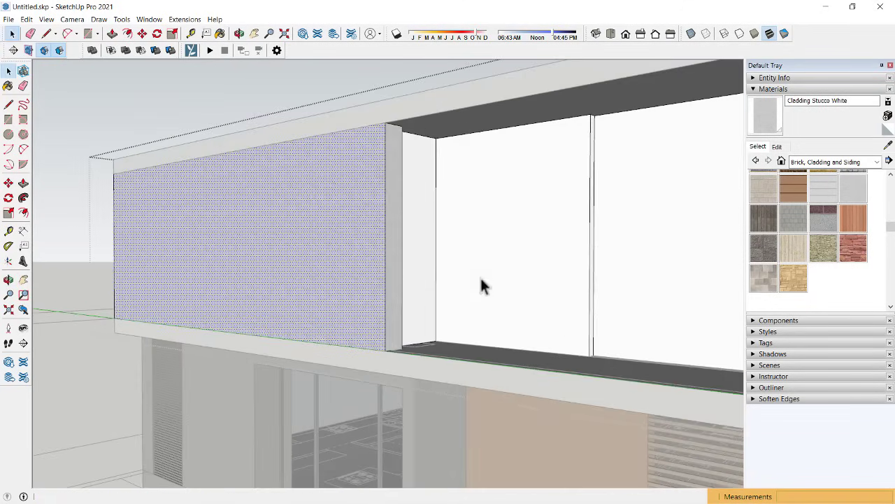
Step: Lighten the Cladding Stucco White colour in the Materials Edit tab
click(777, 146)
click(772, 200)
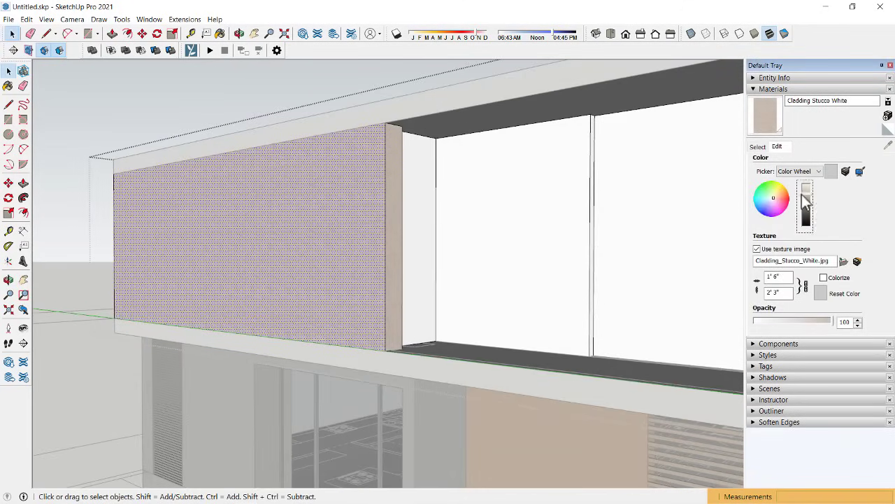
click(806, 200)
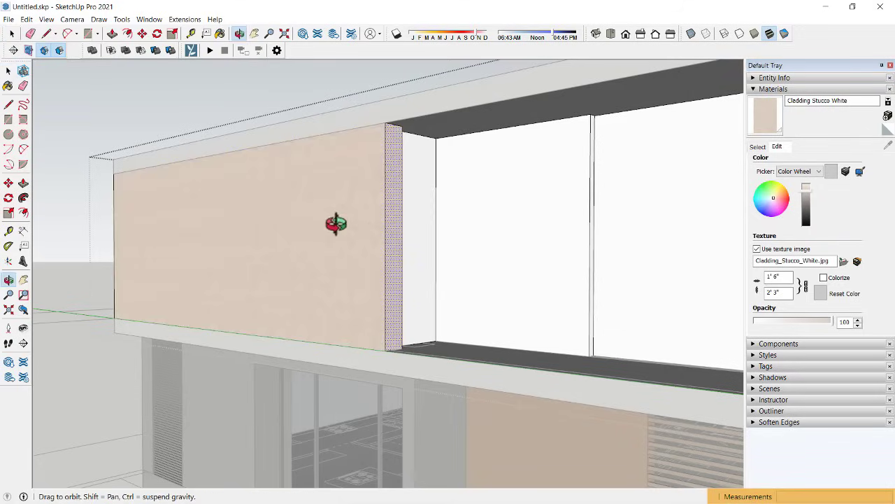
mouse_move(334, 222)
middle_down()
mouse_move(294, 100)
mouse_move(334, 180)
mouse_move(302, 179)
middle_up()
scroll(327, 270, up, 2)
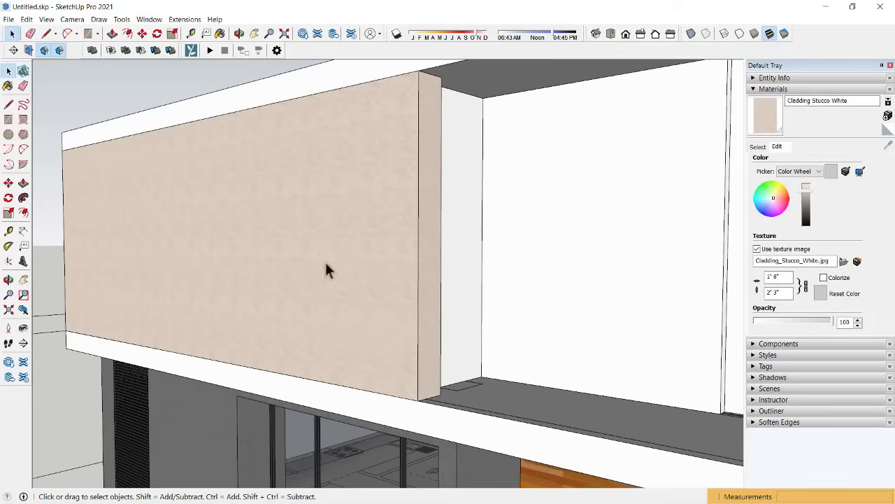
Step: Set the stucco texture width to 4', so the linked height becomes 6'
click(782, 277)
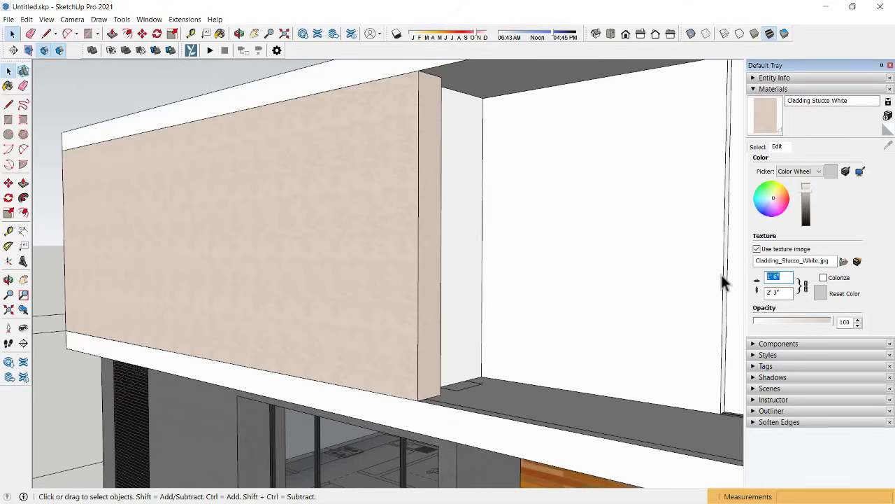
text(4')
scroll(722, 274, down, 2)
scroll(274, 264, down, 2)
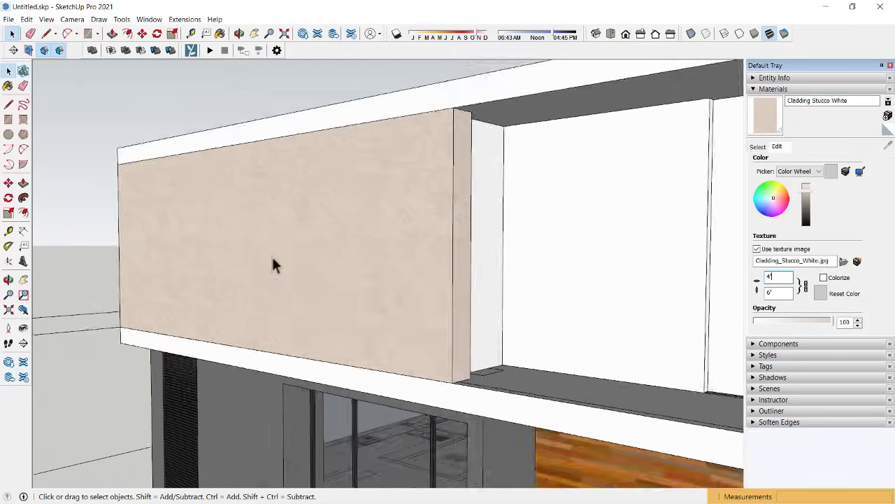
middle_drag(274, 263, 320, 252)
Step: Fine-tune the stucco brightness, undo the darker shade, and open the upper box for editing
click(810, 193)
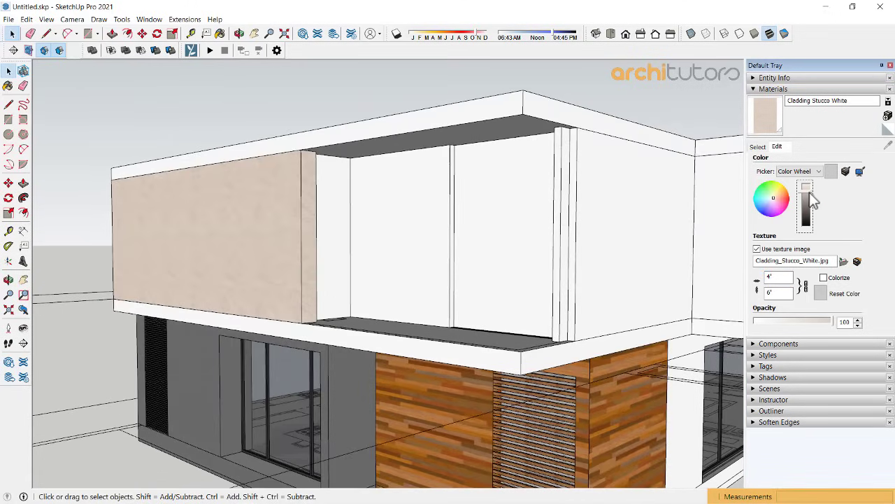
click(809, 192)
key(ctrl+z)
mouse_move(365, 240)
middle_down()
mouse_move(304, 247)
mouse_move(392, 264)
mouse_move(261, 234)
middle_up()
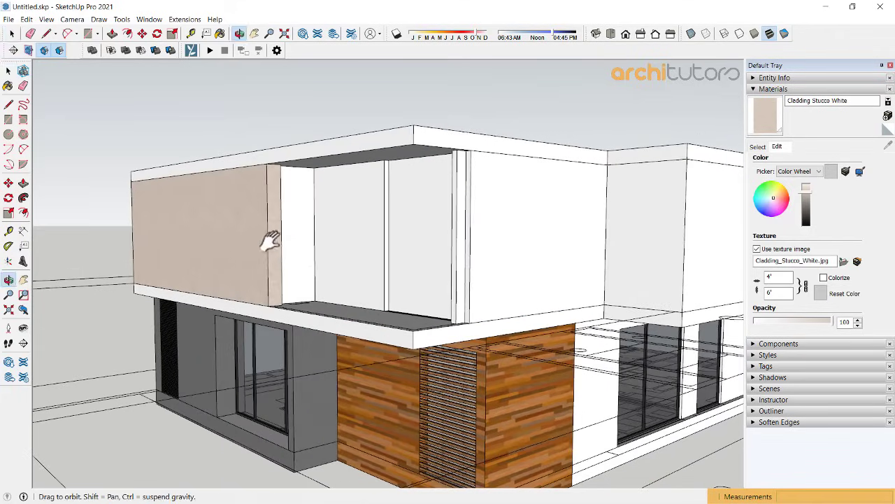
click(406, 244)
double_click(420, 247)
Step: Offset a thin border inside the right window panel and push that strip back into the wall
scroll(423, 248, up, 3)
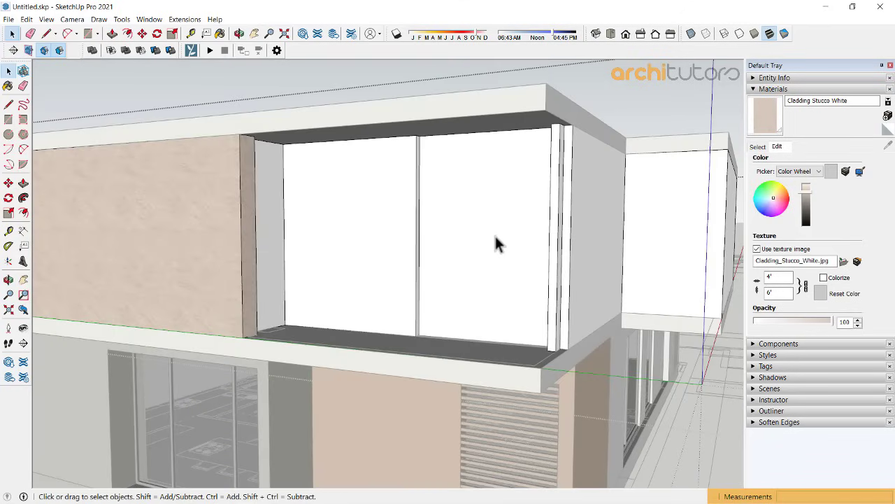
click(486, 244)
key(f)
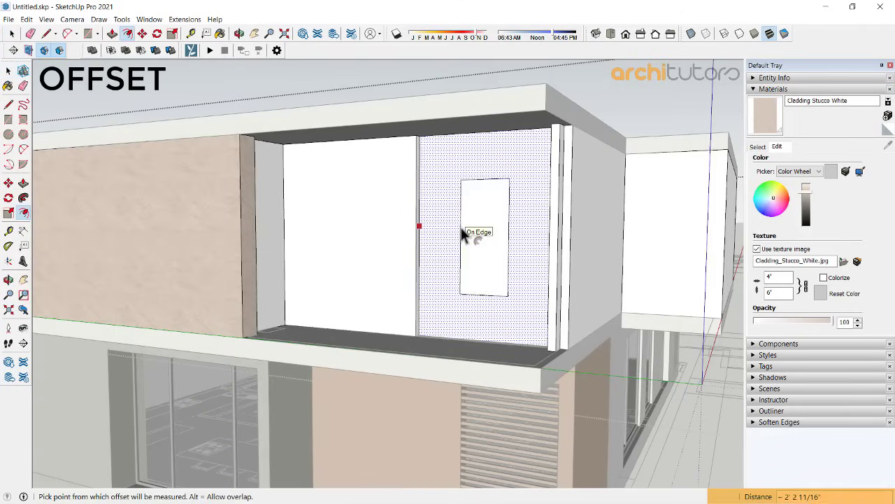
double_click(462, 235)
key(p)
scroll(330, 325, up, 3)
click(299, 318)
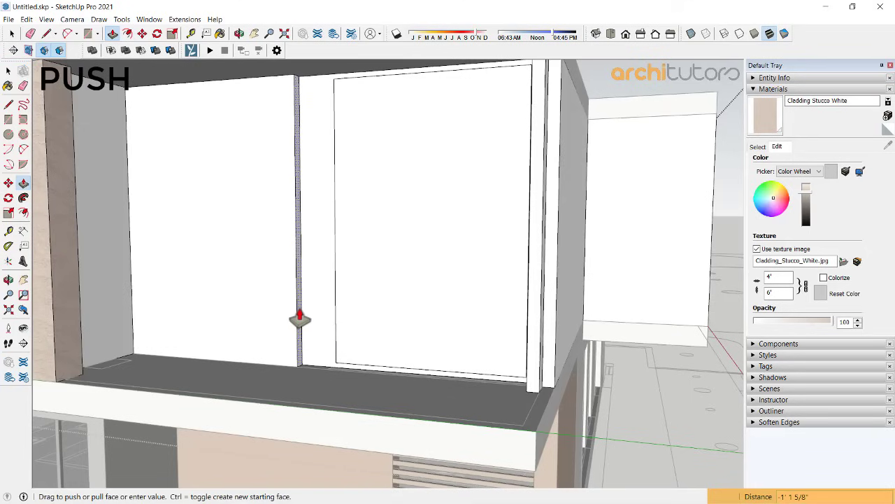
click(339, 318)
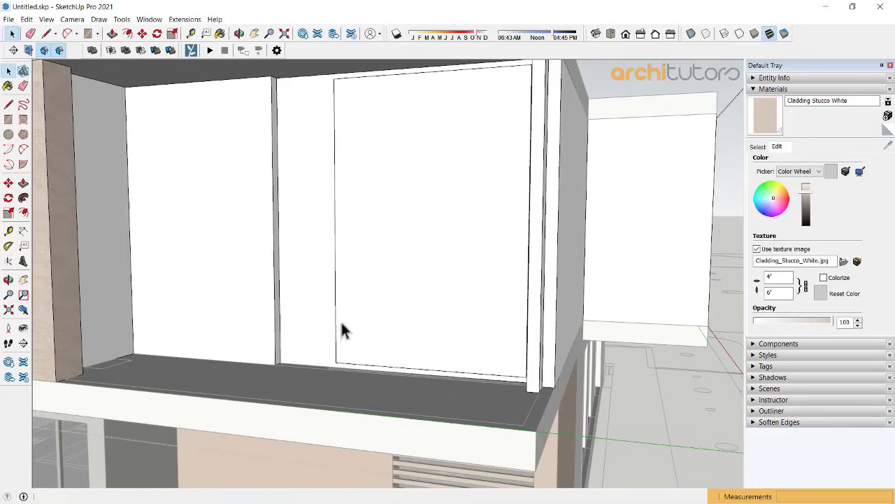
key(space)
Step: Move the panel's vertical edge 2' left and place a copied edge 3' away
key(m)
click(373, 323)
text(2)
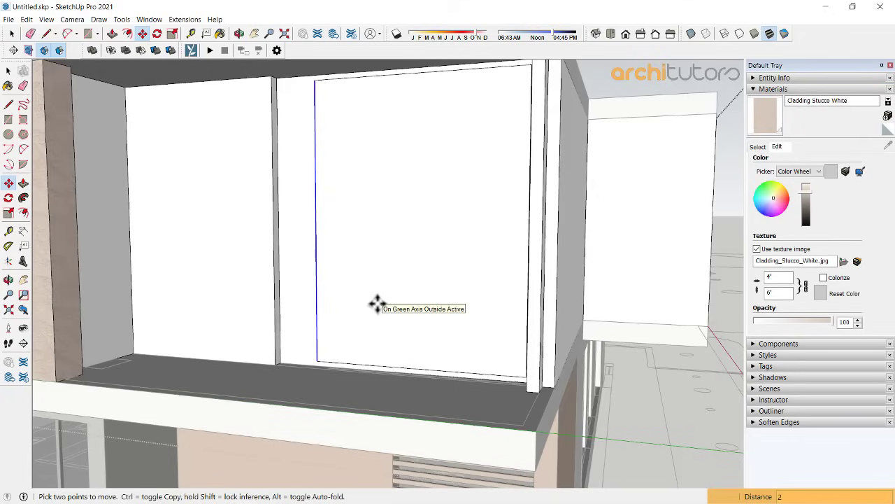
text(')
key(Return)
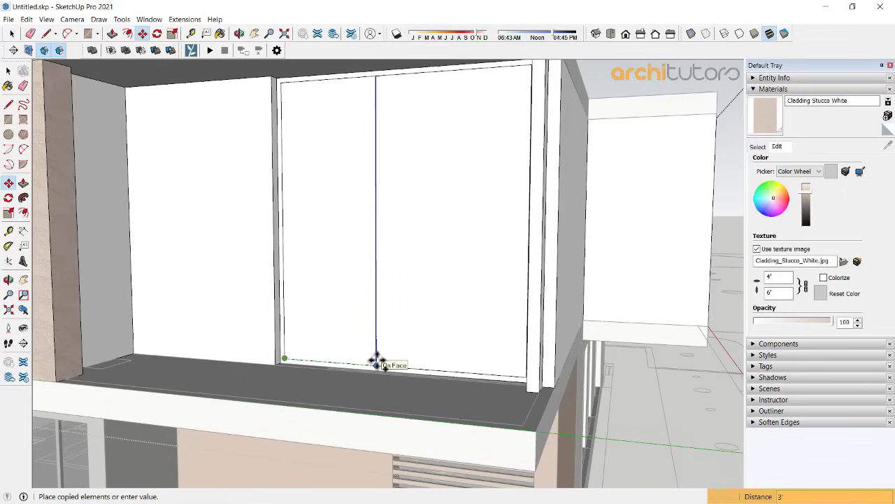
key(Return)
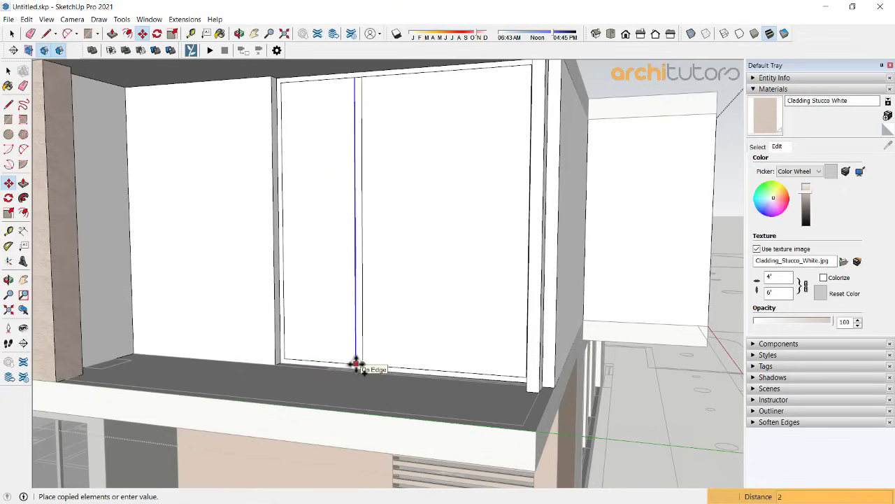
key(Return)
Step: Sample the dark grey frame colour and paint the left panel, window face and reveal strip
click(757, 146)
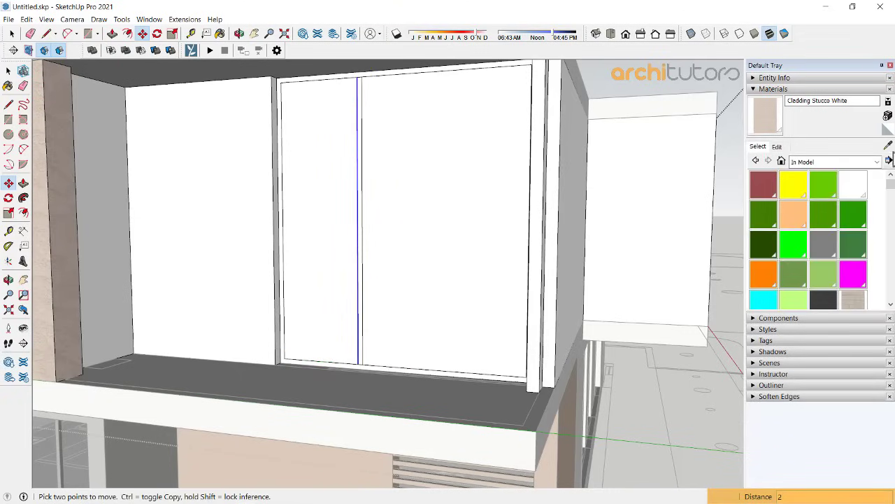
mouse_move(670, 233)
middle_down()
mouse_move(510, 254)
mouse_move(341, 182)
middle_up()
scroll(578, 350, up, 5)
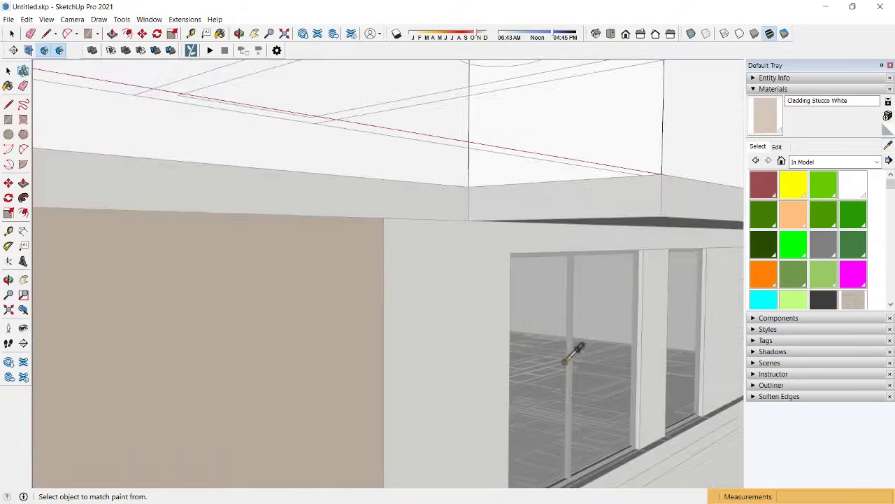
scroll(578, 356, up, 3)
alt+click(578, 356)
middle_drag(595, 343, 366, 202)
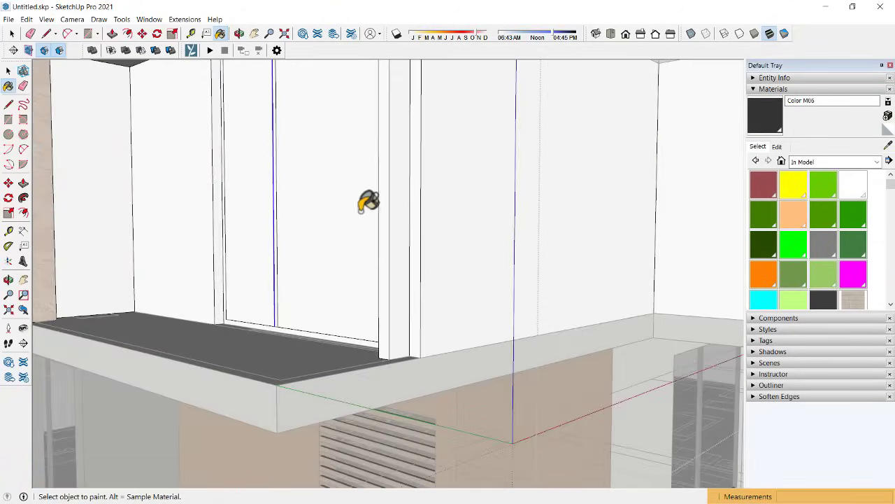
scroll(273, 240, up, 3)
scroll(284, 246, up, 3)
scroll(212, 325, up, 3)
click(203, 335)
click(480, 324)
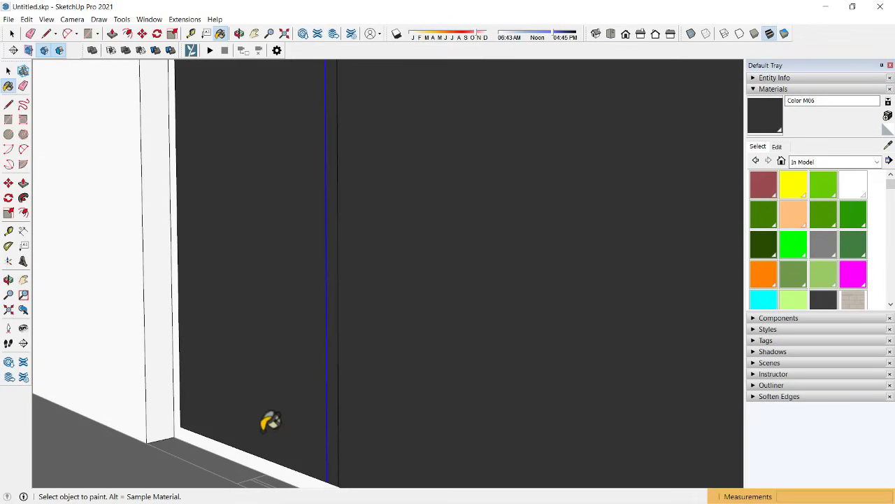
click(231, 438)
Step: Push/pull the dark panel face to recess it slightly
key(p)
click(202, 446)
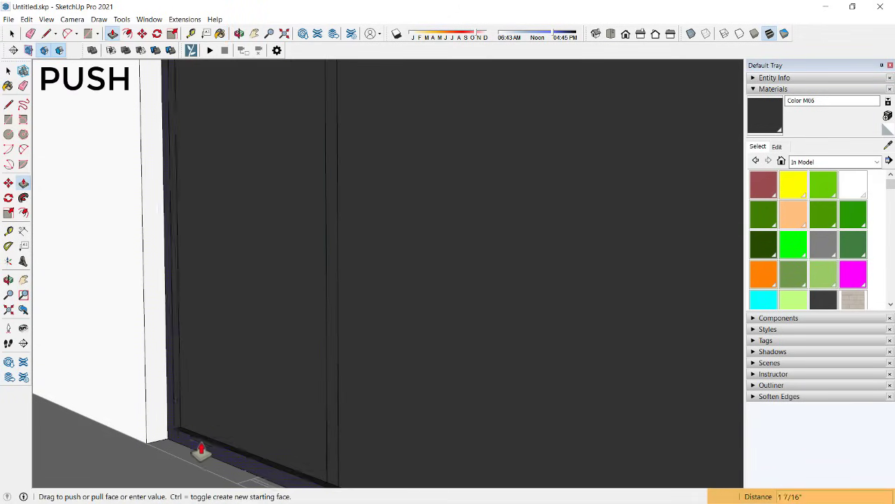
click(202, 451)
scroll(286, 326, down, 3)
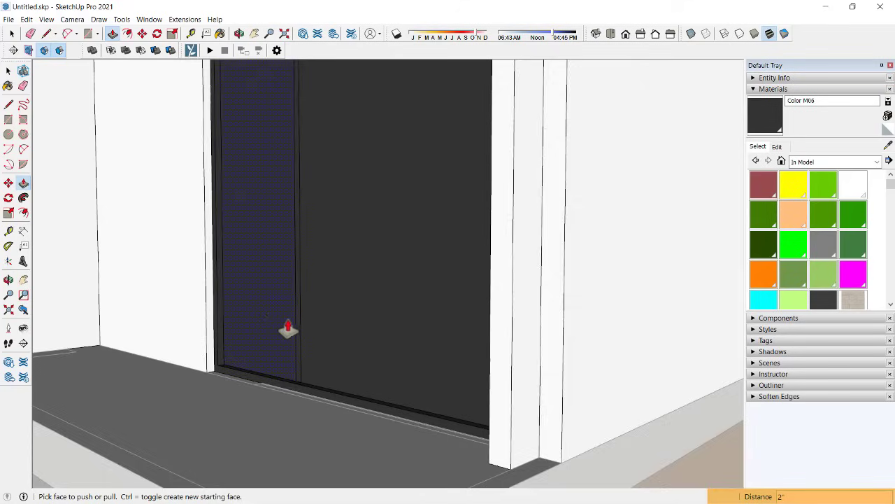
scroll(307, 393, up, 4)
scroll(306, 393, down, 3)
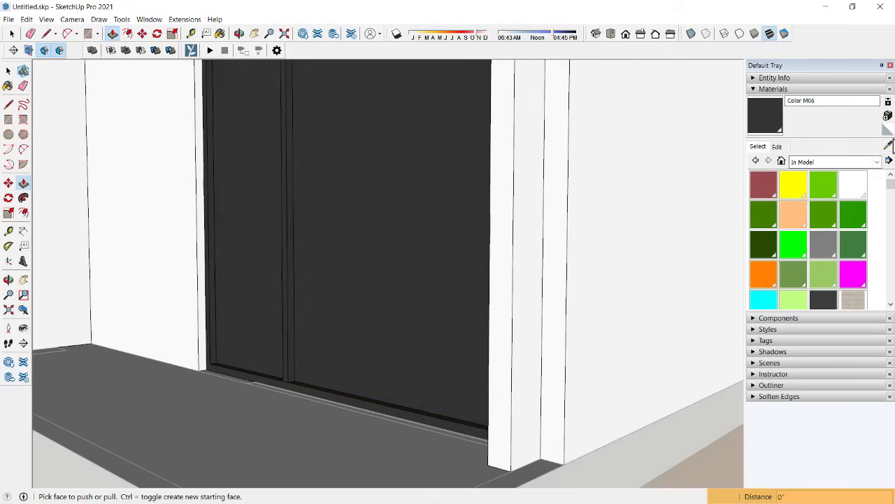
Step: Fill both window panels with Translucent Glass Gray sampled from the lower-floor window
key(b)
mouse_move(660, 136)
middle_down()
mouse_move(425, 212)
mouse_move(608, 314)
middle_up()
alt+click(607, 313)
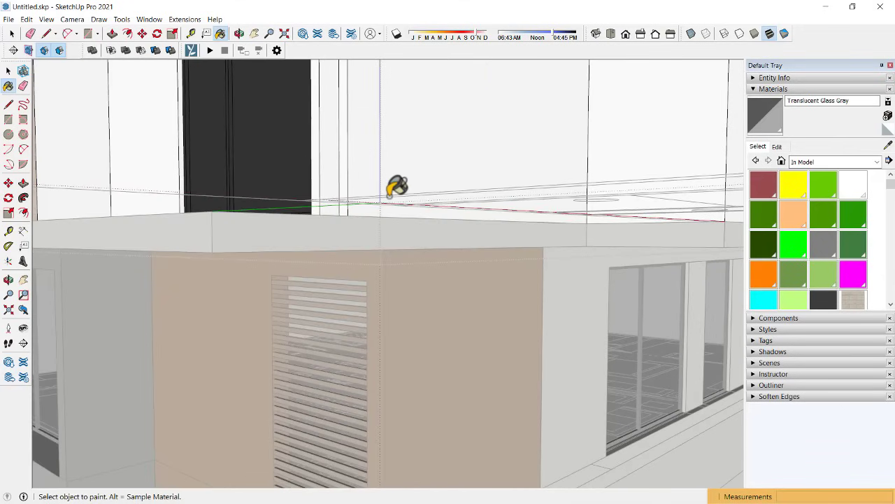
click(299, 119)
click(209, 131)
mouse_move(210, 132)
middle_down()
mouse_move(265, 144)
mouse_move(418, 320)
mouse_move(246, 191)
middle_up()
key(space)
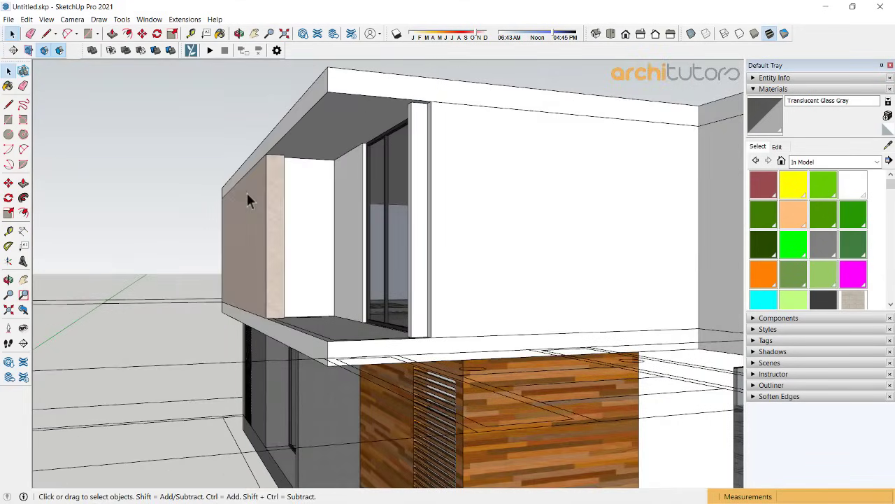
Step: Switch the Materials panel to the Wood collection and orbit toward the overhang underside
mouse_move(320, 175)
middle_down()
mouse_move(415, 142)
mouse_move(650, 104)
middle_up()
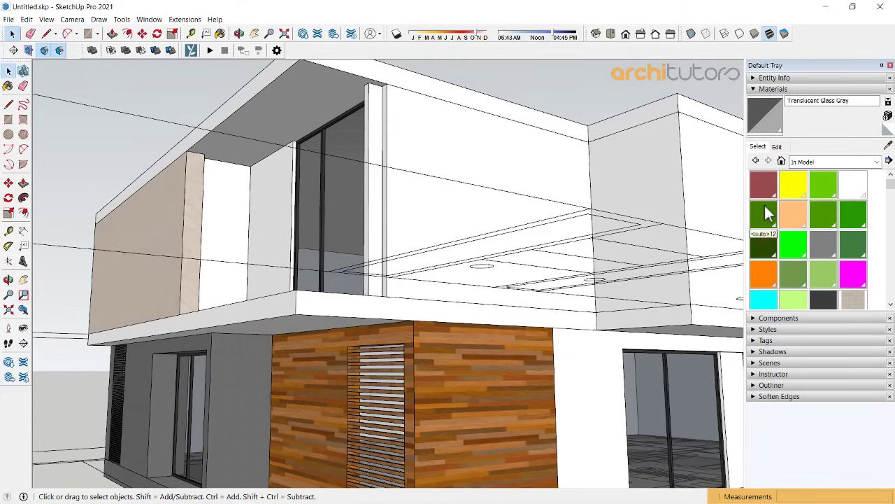
click(825, 162)
click(811, 313)
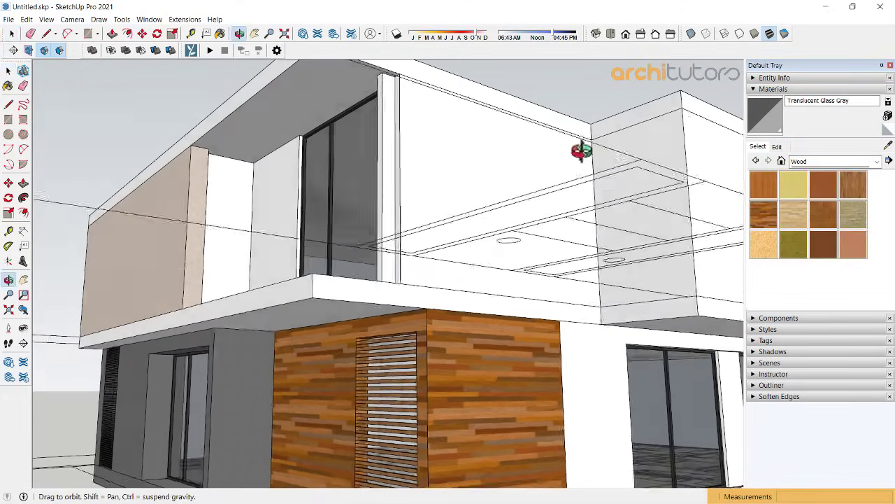
mouse_move(580, 149)
middle_down()
mouse_move(383, 124)
mouse_move(305, 88)
mouse_move(373, 198)
mouse_move(252, 234)
middle_up()
Step: Apply Wood Floor Light to the balcony recess ceiling under the overhang, then orbit out to view it
key(b)
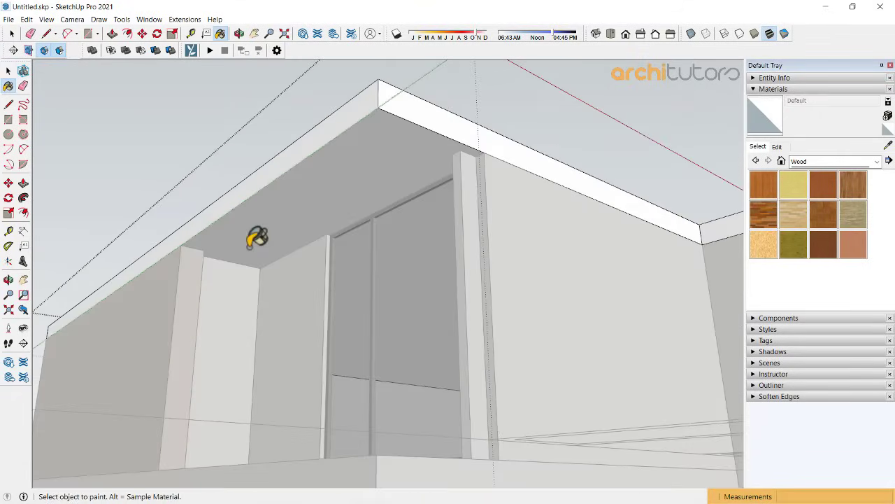
key(r)
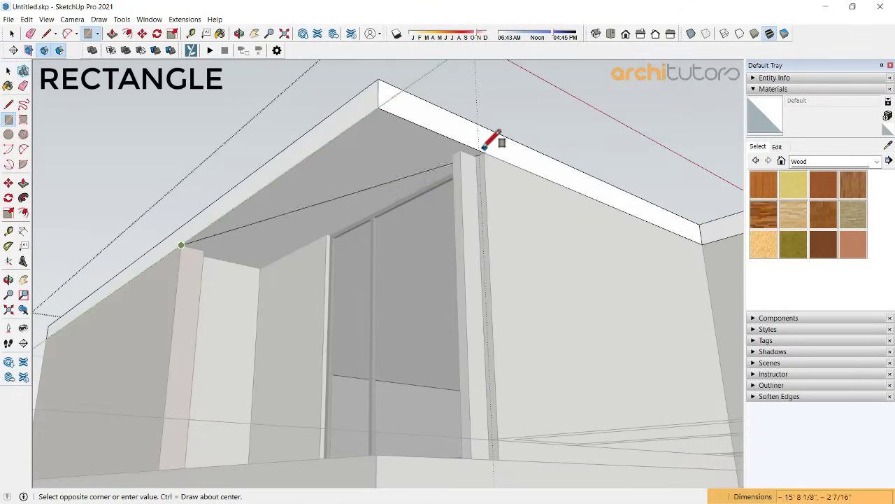
key(space)
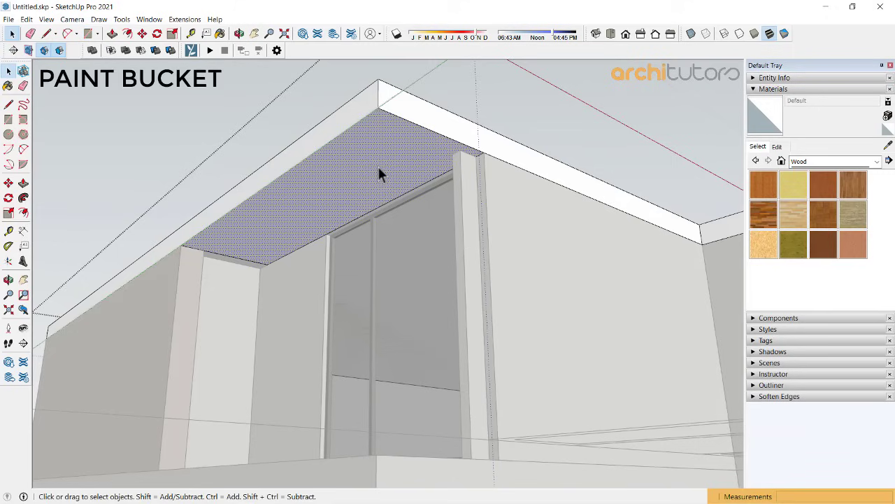
key(b)
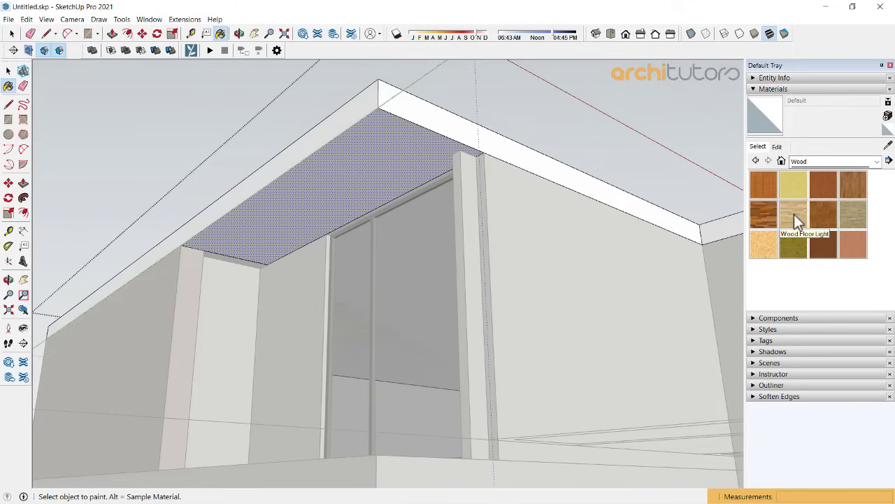
click(794, 214)
click(362, 138)
mouse_move(362, 139)
middle_down()
mouse_move(326, 196)
mouse_move(300, 167)
middle_up()
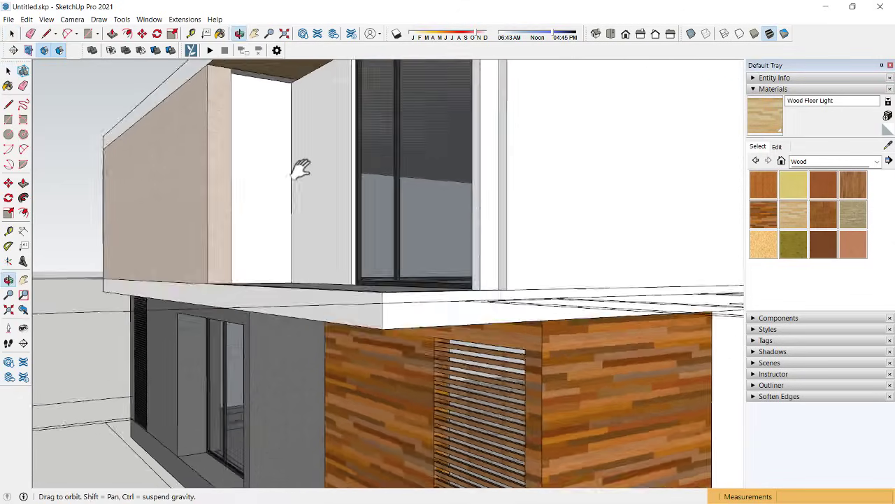
scroll(301, 168, down, 3)
scroll(325, 149, down, 3)
mouse_move(325, 204)
middle_down()
mouse_move(362, 154)
mouse_move(294, 260)
mouse_move(304, 261)
mouse_move(351, 200)
middle_up()
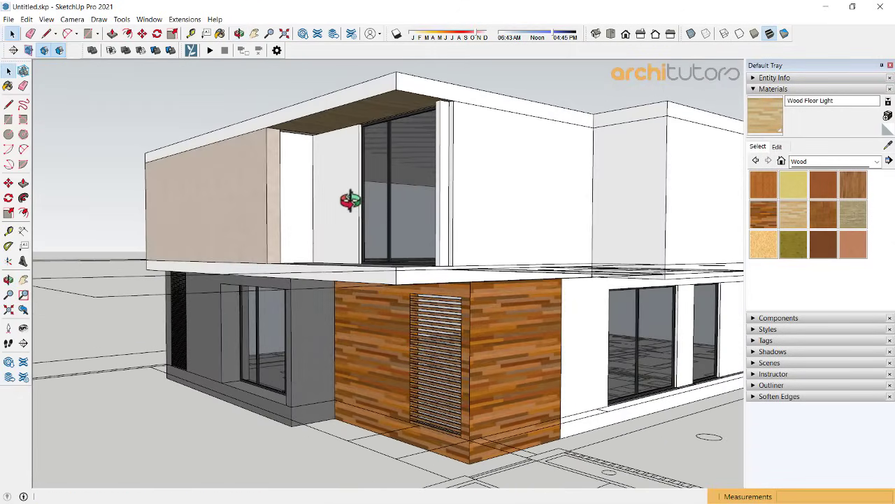
scroll(335, 185, up, 3)
scroll(335, 184, up, 2)
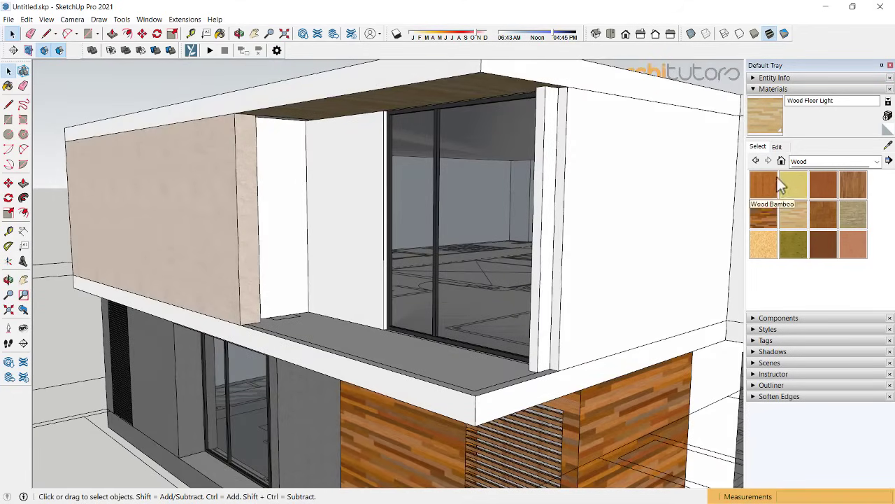
Step: Pick Polished Concrete New from the Asphalt and Concrete material collection
click(836, 161)
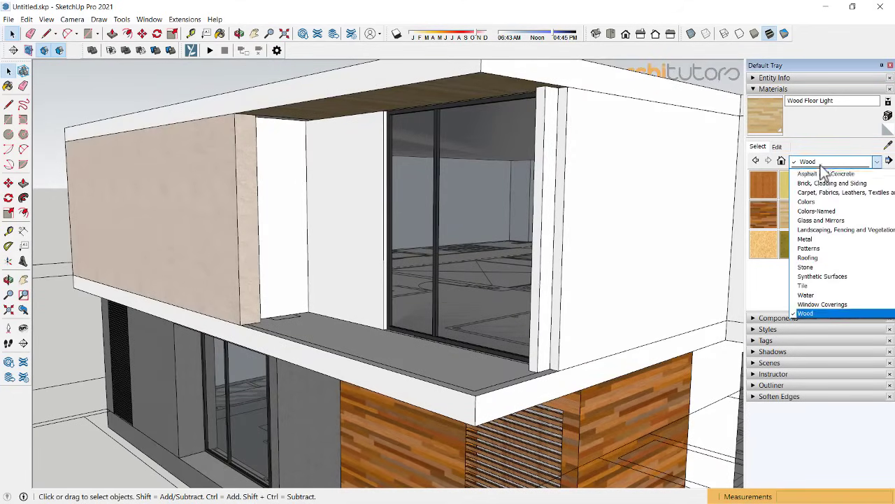
click(837, 267)
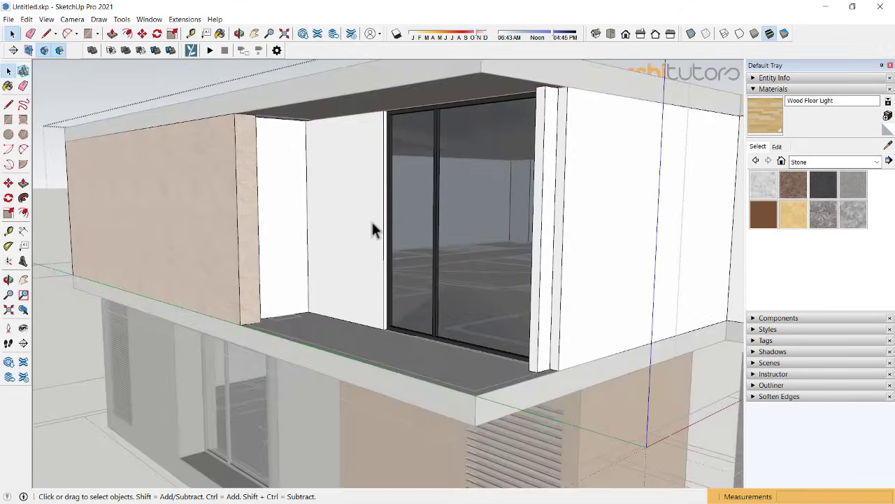
click(836, 161)
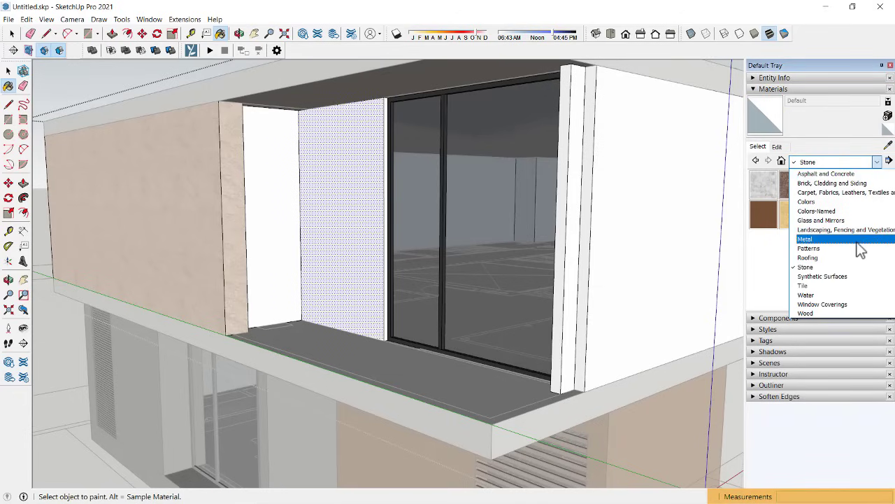
scroll(861, 248, up, 1)
click(850, 202)
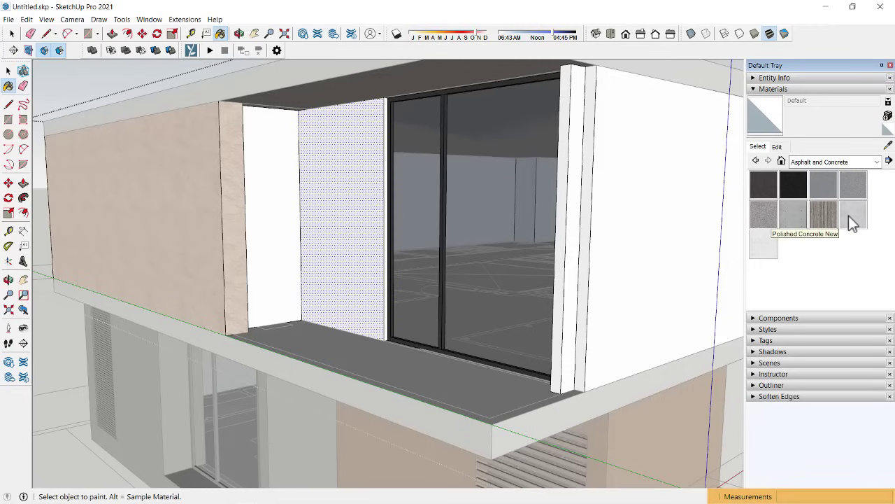
click(853, 215)
Step: Face the front of the house and select the dark louvre strip on the lower wall
scroll(406, 208, up, 2)
scroll(395, 210, up, 2)
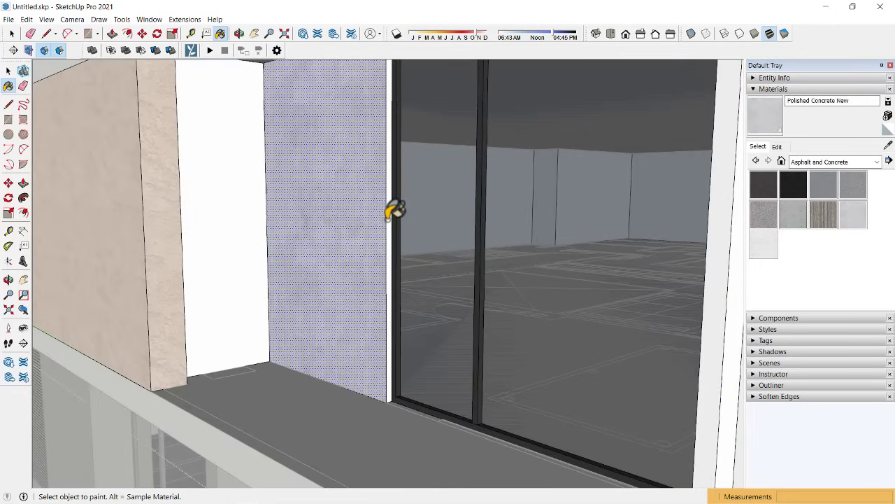
scroll(397, 210, down, 3)
scroll(391, 218, down, 3)
scroll(381, 209, down, 2)
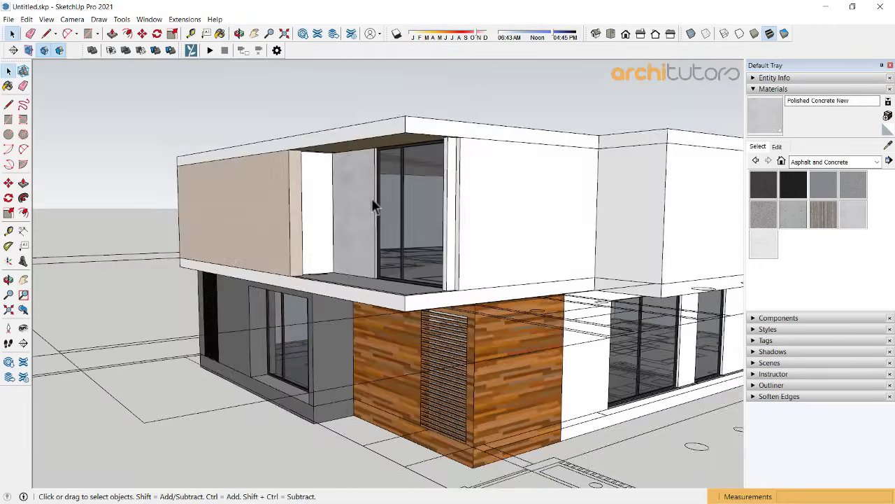
mouse_move(372, 198)
middle_down()
mouse_move(407, 159)
mouse_move(380, 180)
middle_up()
scroll(485, 303, up, 3)
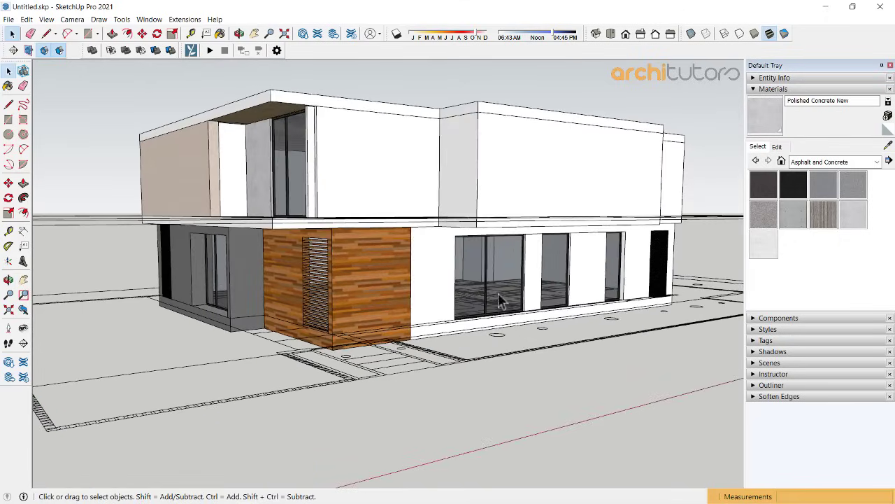
mouse_move(219, 270)
middle_down()
mouse_move(280, 266)
mouse_move(429, 300)
middle_up()
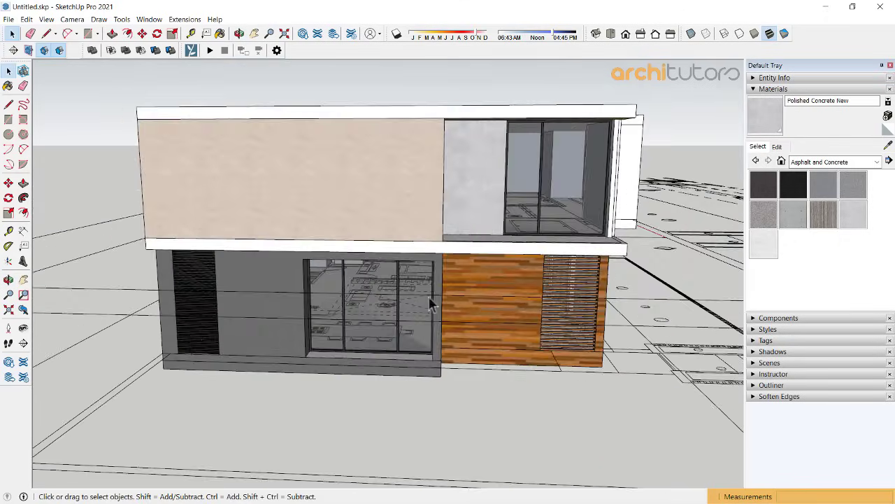
scroll(226, 361, up, 3)
scroll(220, 379, up, 3)
click(221, 375)
scroll(291, 384, up, 3)
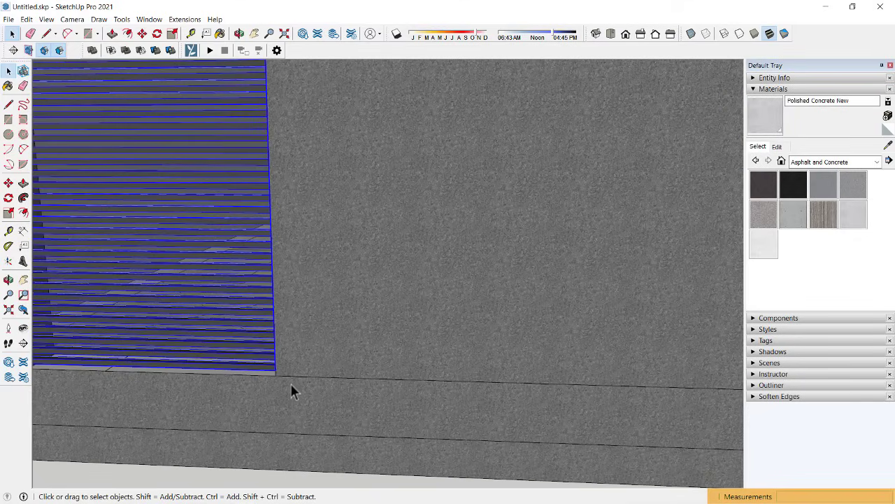
Step: Copy the lower louvre with Move and Ctrl, using its bottom corner as base point
key(m)
scroll(289, 377, down, 1)
scroll(289, 375, down, 1)
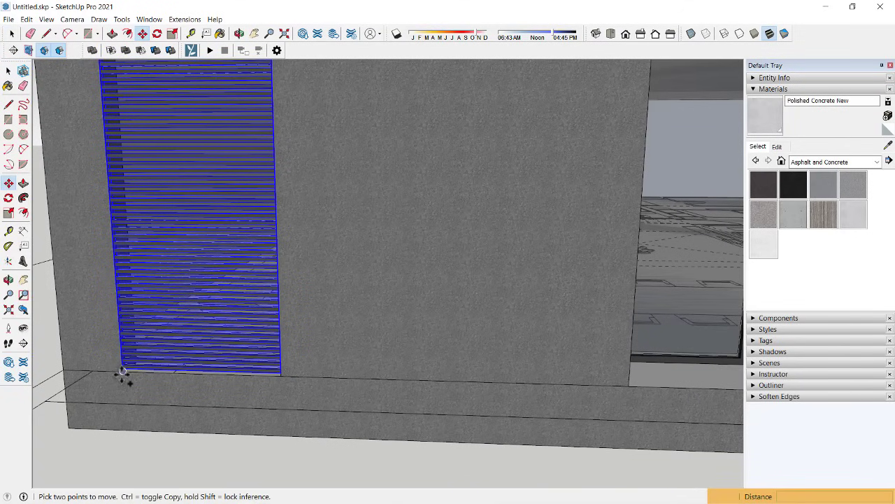
scroll(122, 374, up, 2)
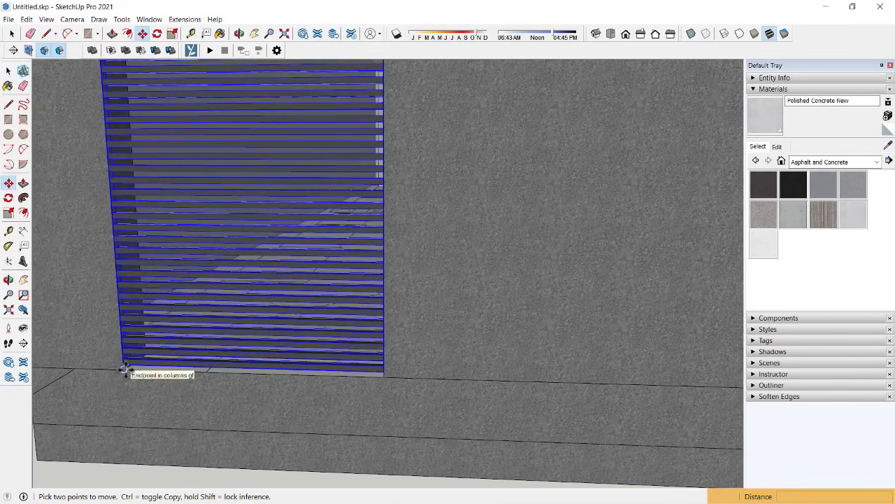
click(124, 369)
key(ctrl)
scroll(110, 380, down, 10)
middle_drag(110, 380, 257, 279)
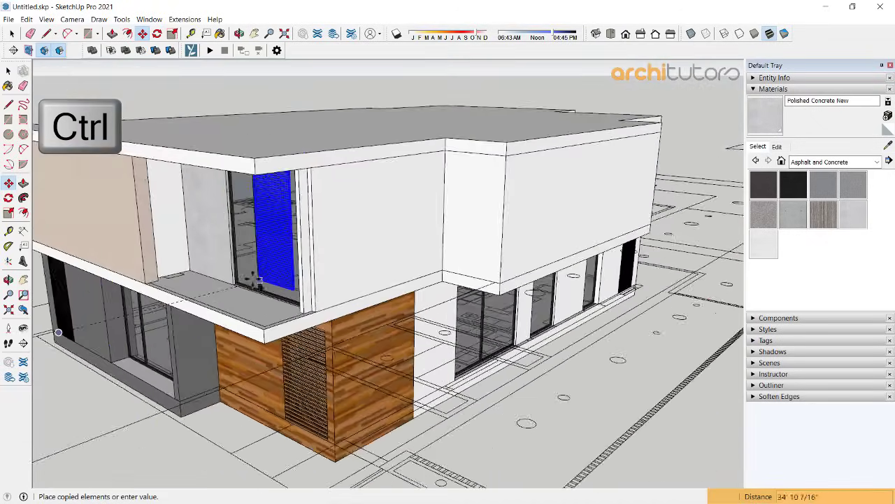
scroll(258, 279, up, 5)
scroll(123, 266, up, 4)
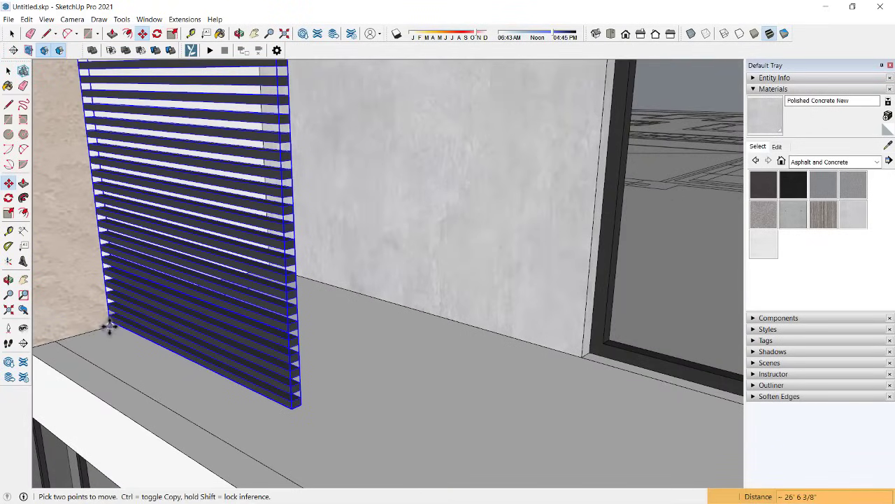
Step: Rotate the copied louvre 90° about its corner so it stands upright
key(q)
drag(110, 325, 106, 359)
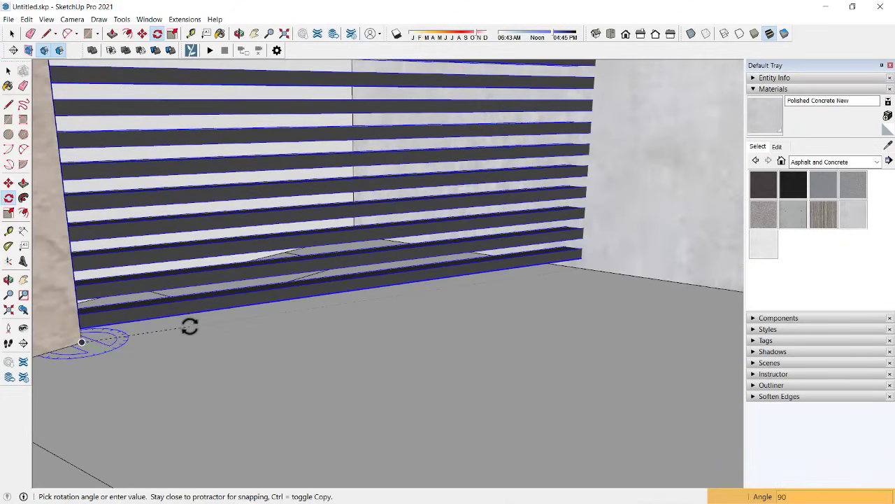
click(189, 326)
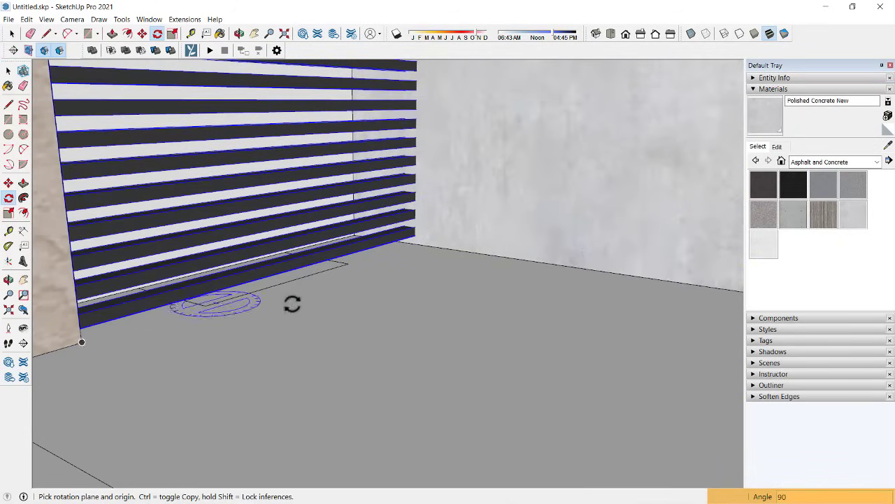
mouse_move(291, 301)
middle_down()
mouse_move(298, 287)
mouse_move(338, 300)
mouse_move(343, 217)
middle_up()
Step: Scale the copied louvre from its side to fit beside the balcony window
key(s)
scroll(352, 257, up, 2)
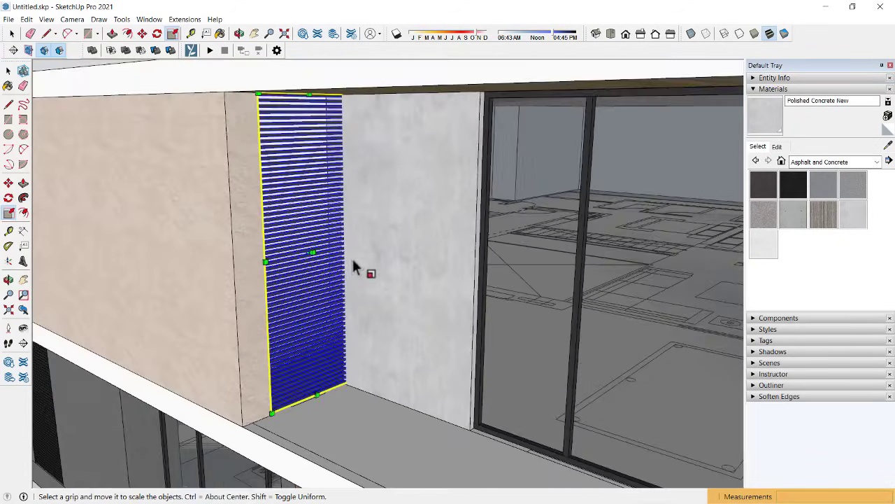
scroll(350, 244, up, 2)
scroll(334, 236, up, 2)
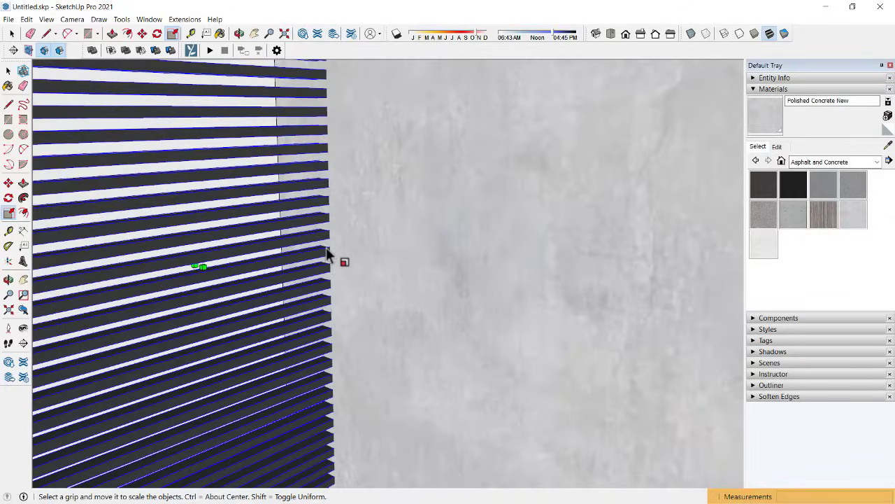
mouse_move(327, 254)
middle_down()
mouse_move(189, 242)
mouse_move(86, 248)
middle_up()
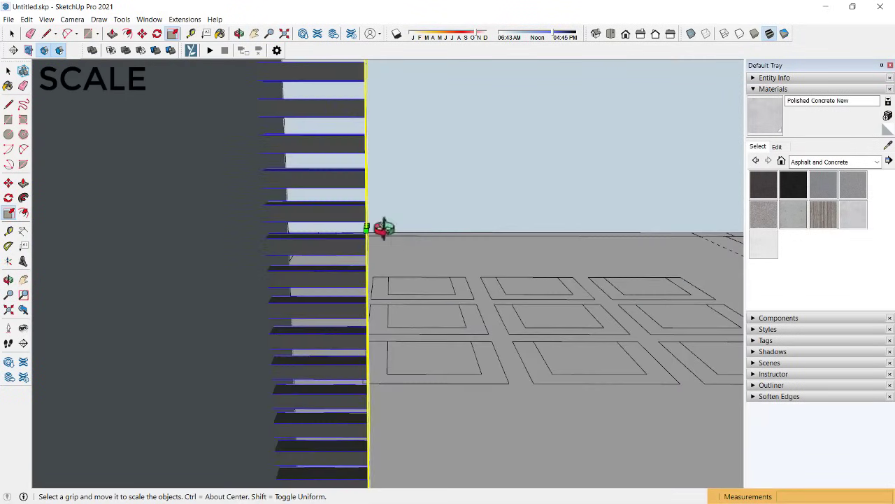
mouse_move(383, 227)
middle_down()
mouse_move(357, 238)
mouse_move(390, 238)
middle_up()
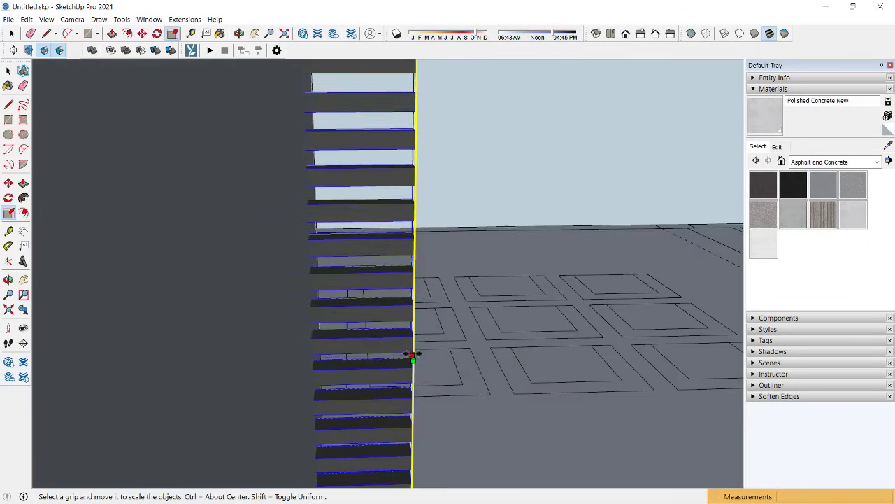
click(412, 355)
scroll(414, 346, up, 2)
scroll(418, 322, up, 3)
key(Escape)
Step: Sample the Translucent Glass Gray material from the upper-floor glazing
scroll(471, 327, down, 2)
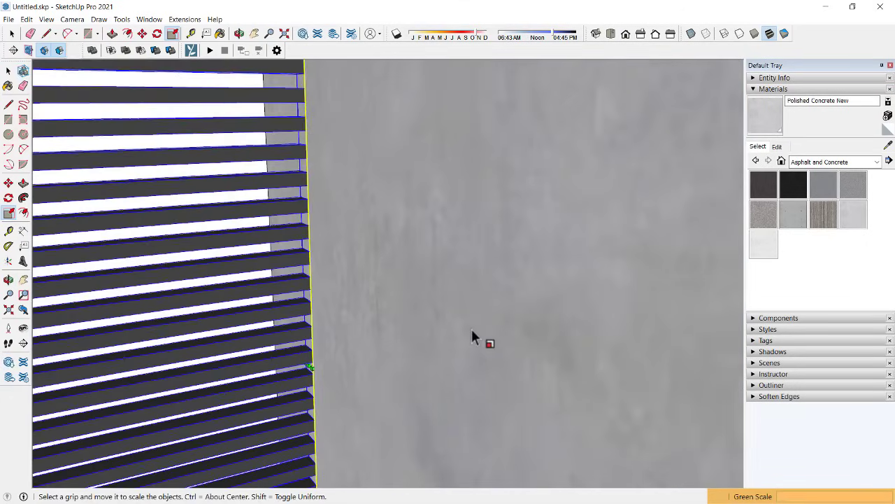
scroll(436, 281, down, 5)
scroll(436, 281, down, 4)
middle_drag(436, 281, 406, 164)
scroll(406, 164, down, 3)
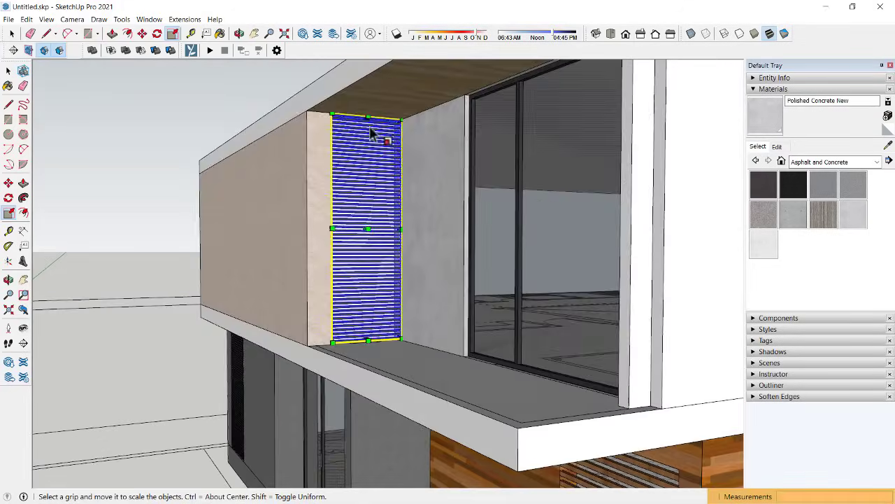
scroll(318, 166, down, 3)
key(space)
scroll(554, 313, up, 2)
shift+middle_drag(553, 314, 396, 273)
scroll(420, 265, up, 2)
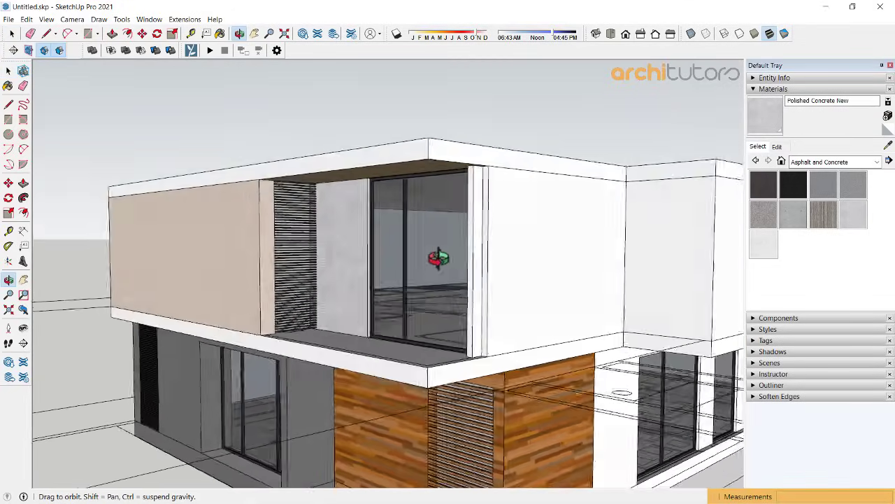
key(space)
scroll(300, 280, up, 2)
scroll(302, 280, up, 2)
scroll(304, 280, down, 1)
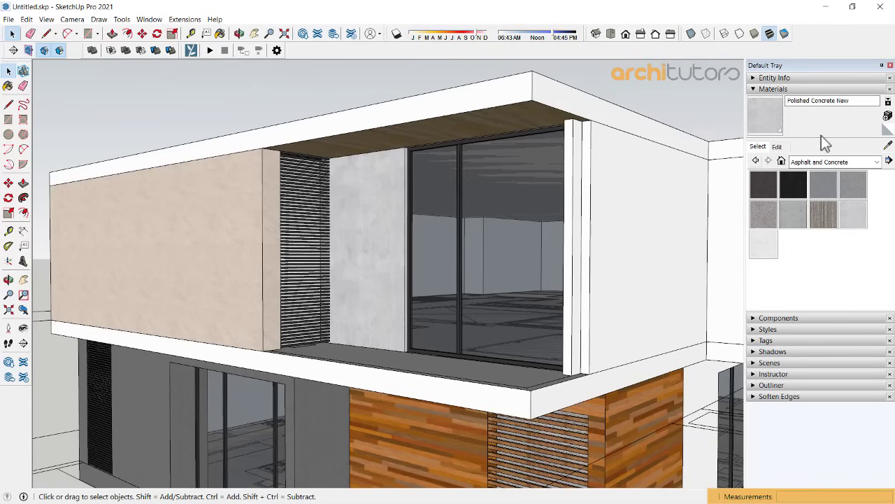
click(888, 145)
click(502, 253)
scroll(300, 210, up, 3)
scroll(315, 255, up, 3)
Step: Paint the upper-floor louvre screen with Translucent Glass Gray
key(space)
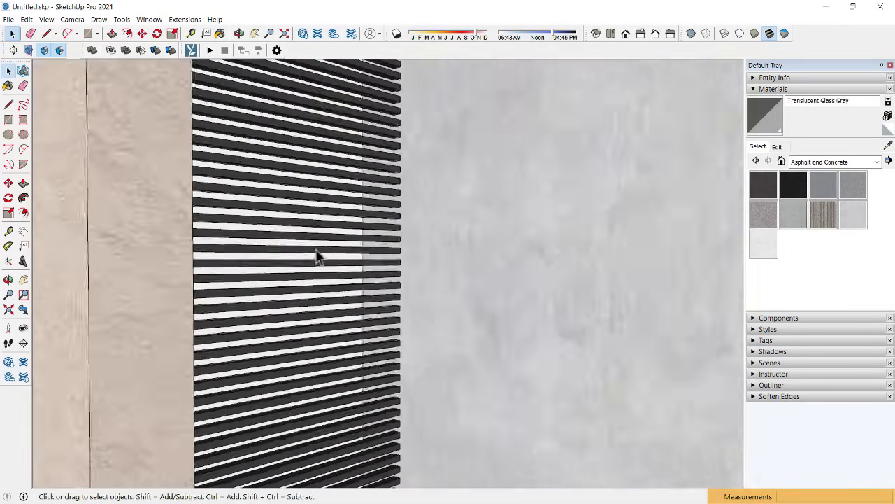
scroll(316, 256, up, 3)
click(308, 253)
key(b)
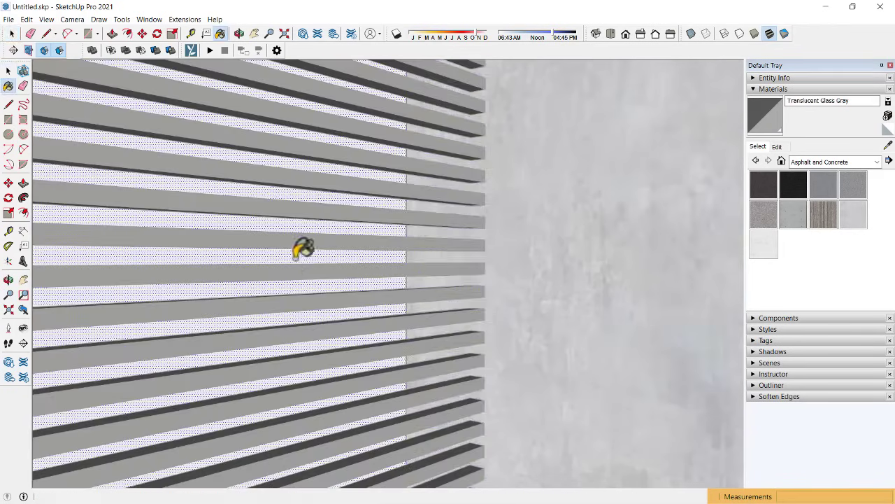
click(296, 258)
scroll(296, 259, down, 3)
scroll(296, 259, down, 3)
scroll(296, 259, down, 3)
mouse_move(296, 259)
middle_down()
mouse_move(273, 243)
mouse_move(349, 244)
middle_up()
scroll(370, 300, up, 3)
middle_drag(370, 300, 436, 314)
Step: Inside the balcony slab group, draw a narrow rectangle along the balcony edge
scroll(403, 354, up, 3)
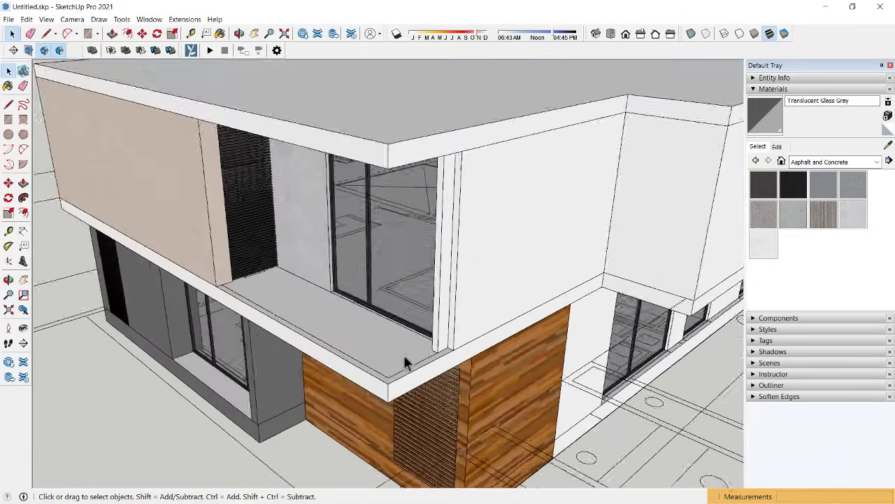
scroll(404, 355, up, 3)
double_click(420, 378)
scroll(426, 379, up, 2)
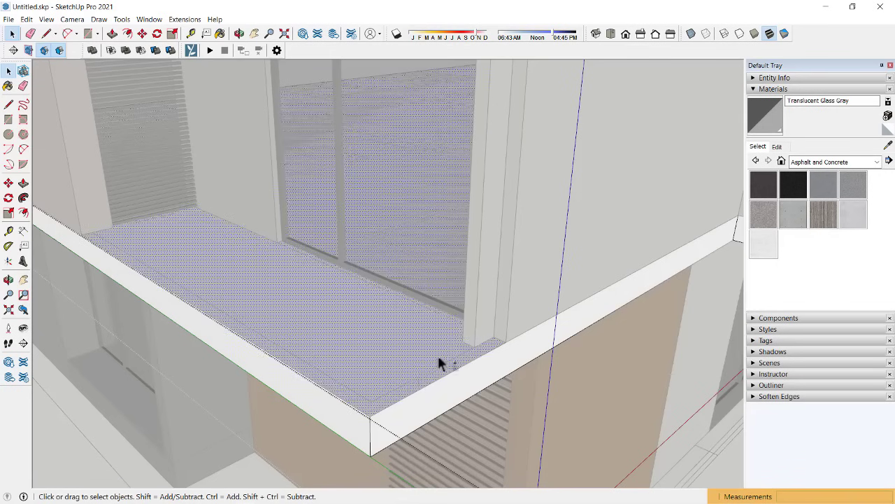
mouse_move(437, 362)
middle_down()
mouse_move(168, 240)
mouse_move(160, 259)
middle_up()
key(r)
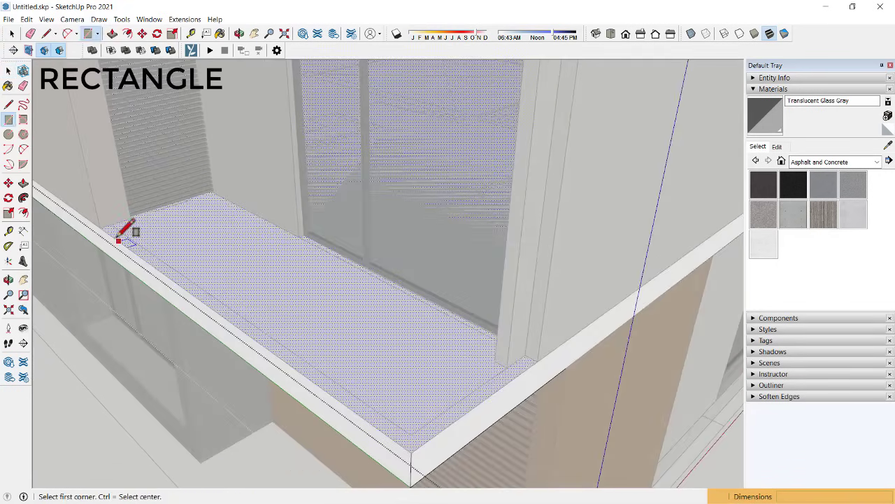
click(416, 431)
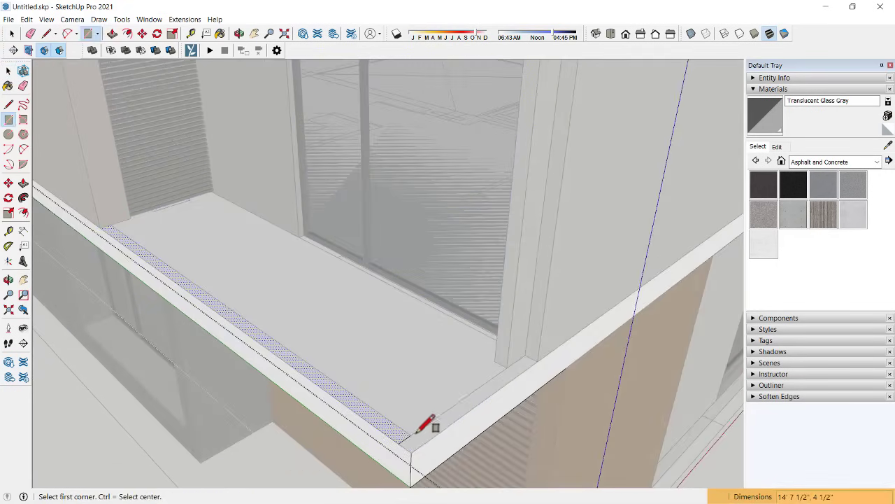
key(space)
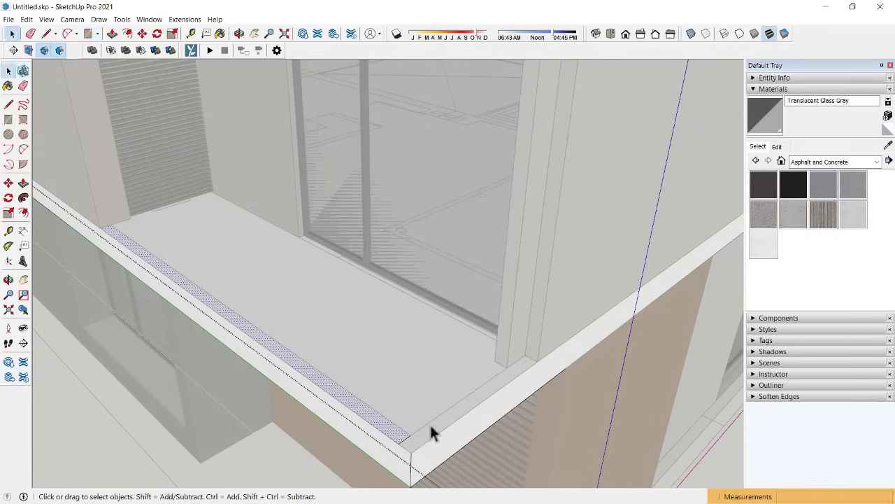
Step: Paint the edge strip with Concrete Aggregate Smoke
click(430, 425)
scroll(426, 425, up, 3)
click(764, 213)
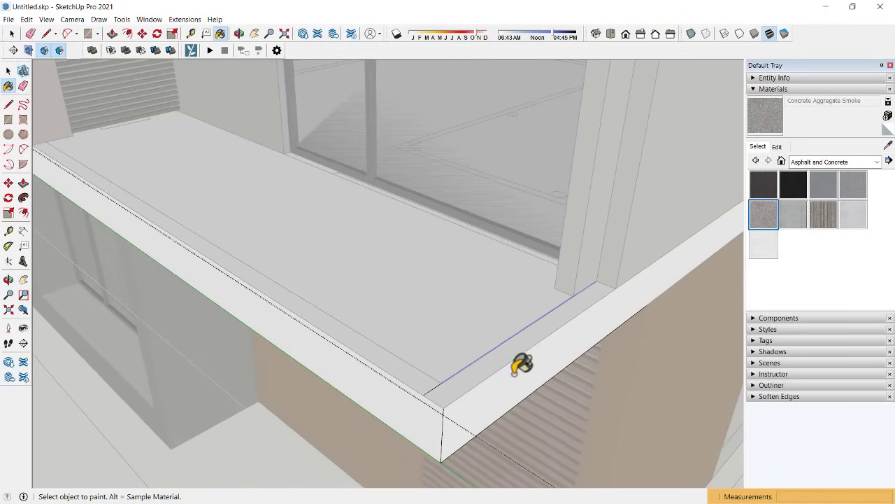
click(475, 373)
scroll(473, 378, up, 2)
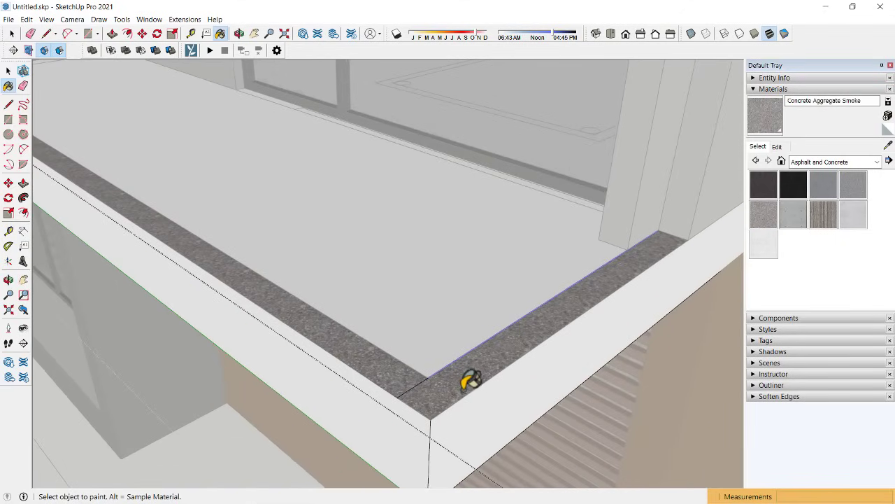
Step: Push/Pull the strip up 1" as a raised curb
key(p)
key(ctrl)
click(464, 391)
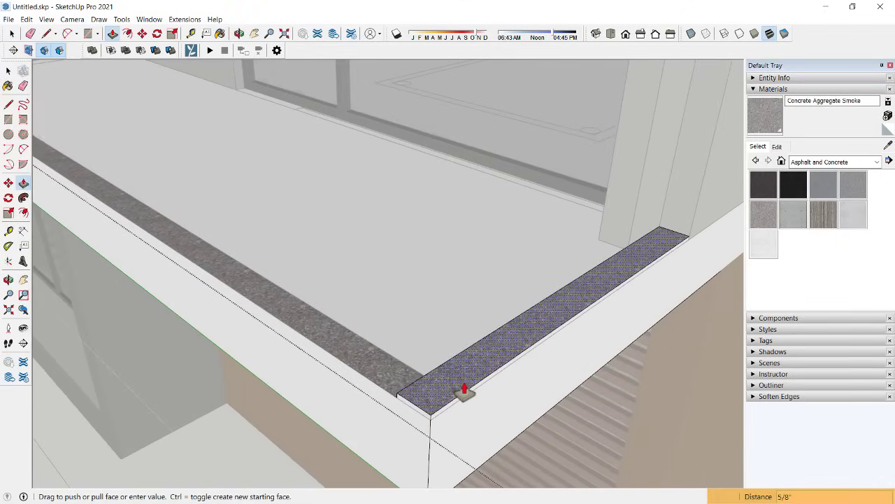
click(464, 387)
text(1)
key(Return)
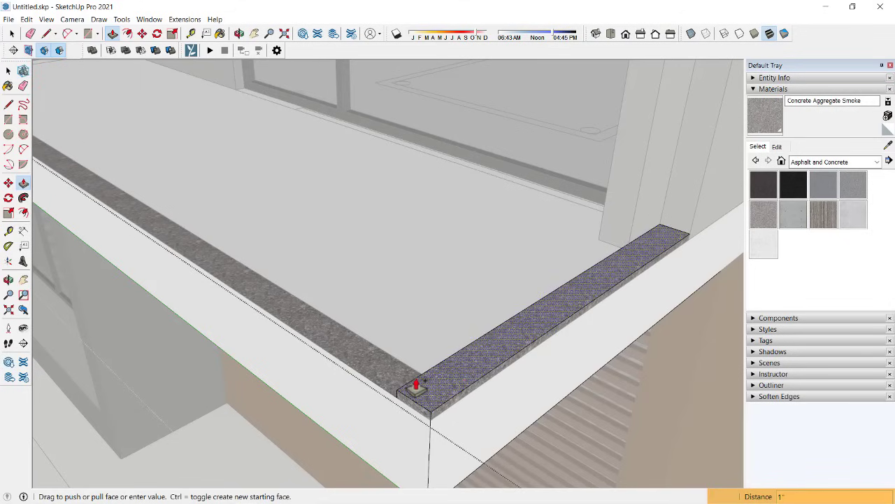
key(space)
mouse_move(420, 378)
middle_down()
mouse_move(354, 272)
mouse_move(376, 275)
mouse_move(413, 340)
mouse_move(444, 360)
mouse_move(399, 330)
mouse_move(396, 314)
middle_up()
scroll(430, 358, down, 5)
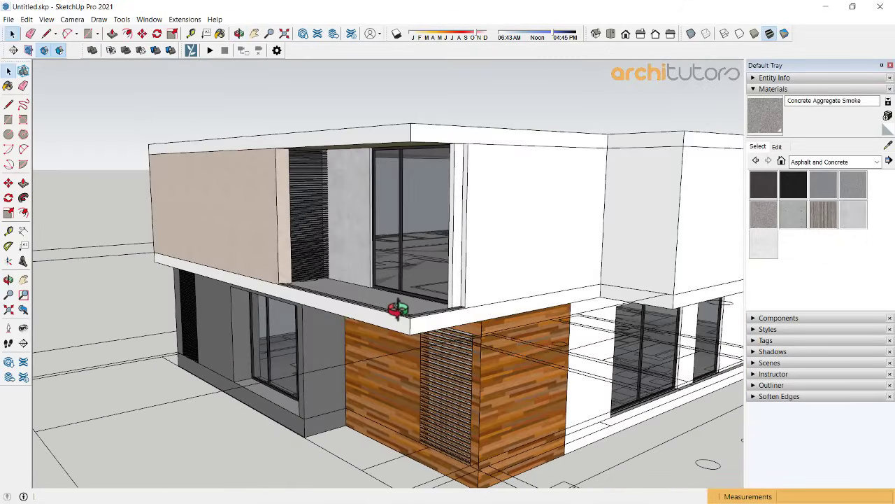
scroll(396, 313, up, 4)
scroll(488, 467, up, 4)
scroll(488, 467, up, 3)
Step: Copy the ground-floor louvre panel up to the upper balcony corner
click(532, 451)
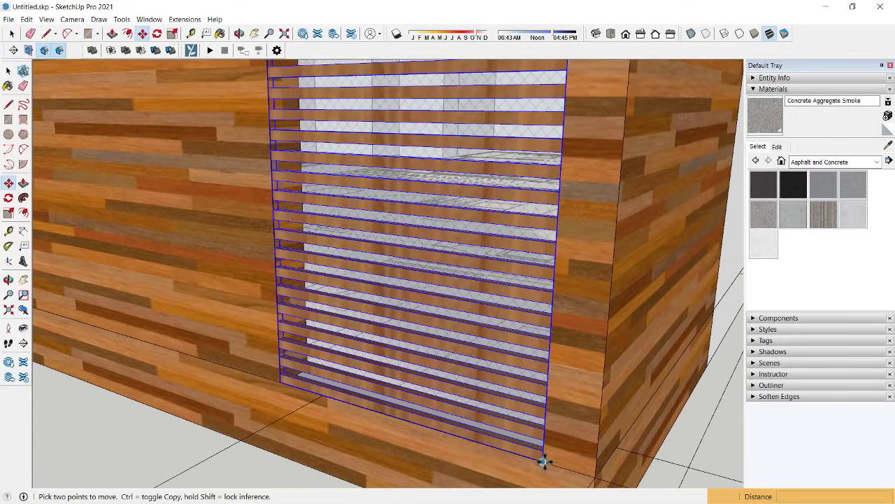
click(543, 462)
key(ctrl)
scroll(532, 454, down, 3)
scroll(517, 441, down, 2)
scroll(500, 336, up, 1)
scroll(476, 280, up, 3)
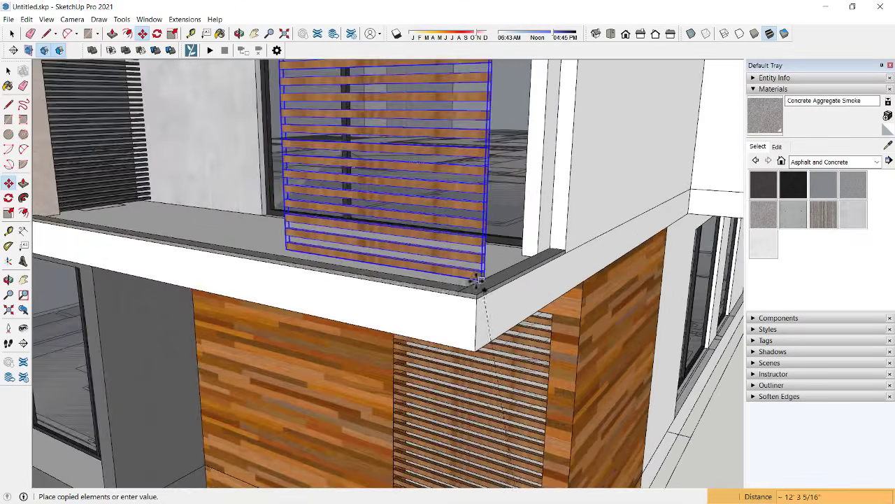
scroll(475, 280, up, 2)
click(465, 308)
mouse_move(465, 307)
middle_down()
mouse_move(460, 340)
mouse_move(499, 300)
middle_up()
scroll(476, 296, up, 2)
Step: Measure the copied louvre panel's width and its distance along the curb
key(t)
scroll(358, 278, up, 1)
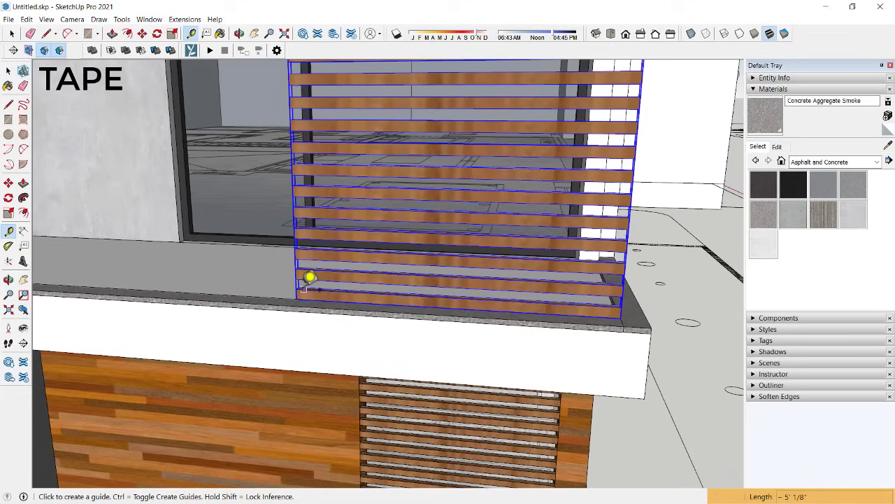
click(296, 289)
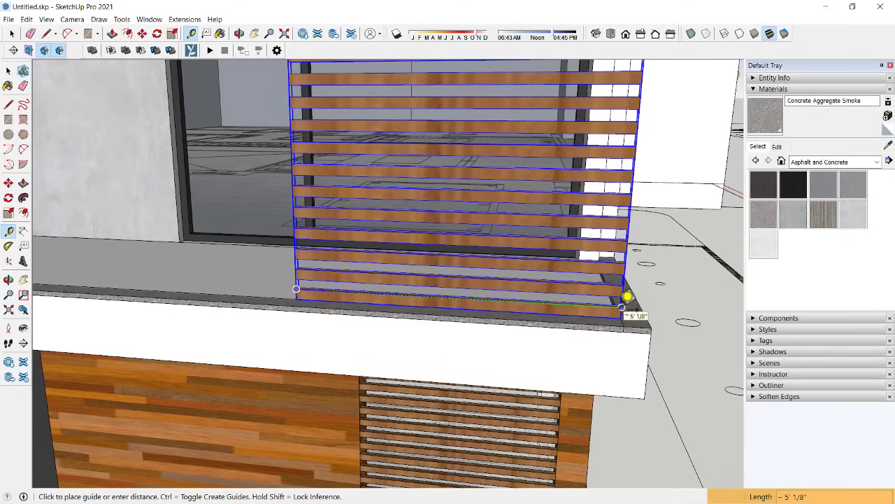
click(622, 306)
scroll(622, 306, up, 1)
scroll(619, 309, up, 1)
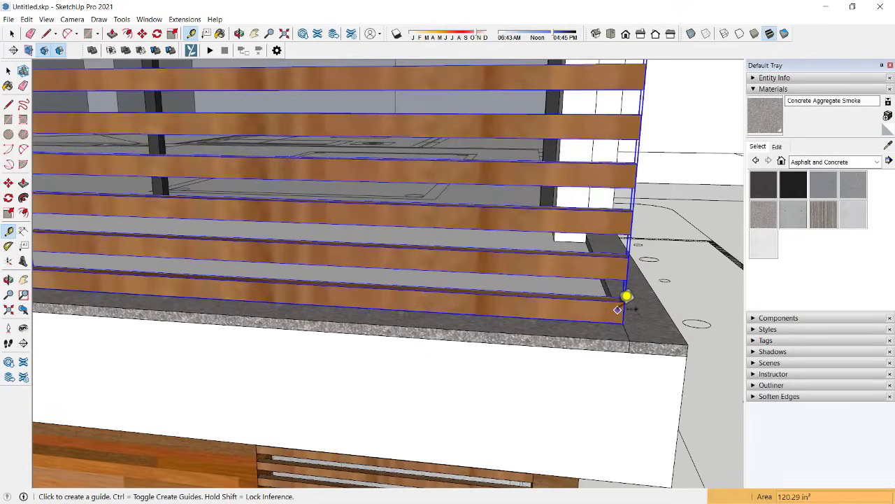
click(620, 317)
scroll(630, 298, up, 1)
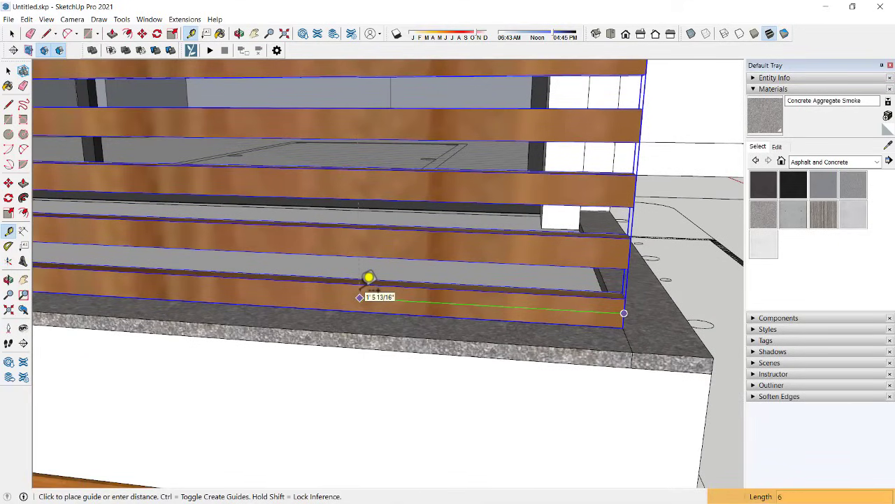
scroll(500, 277, down, 3)
Step: Stretch the louvre panel to 1.20 times its width
key(space)
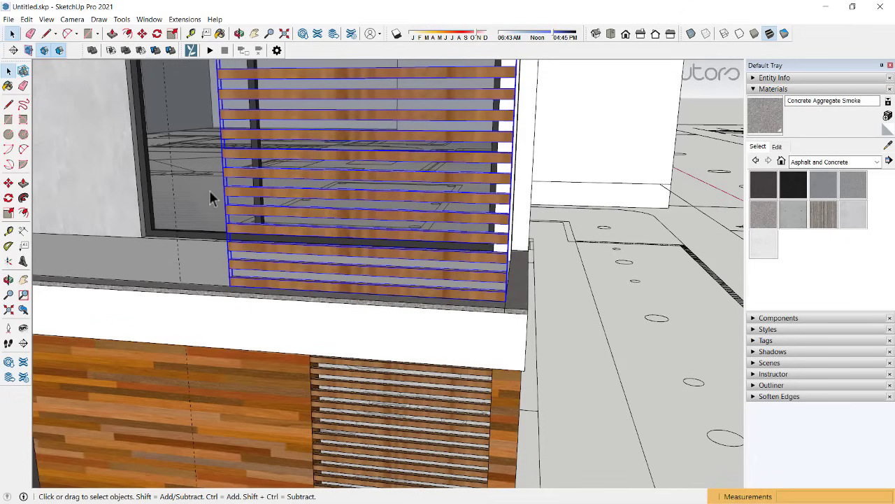
middle_drag(210, 196, 376, 287)
scroll(355, 234, up, 1)
key(s)
mouse_move(355, 235)
middle_down()
mouse_move(319, 206)
mouse_move(359, 234)
middle_up()
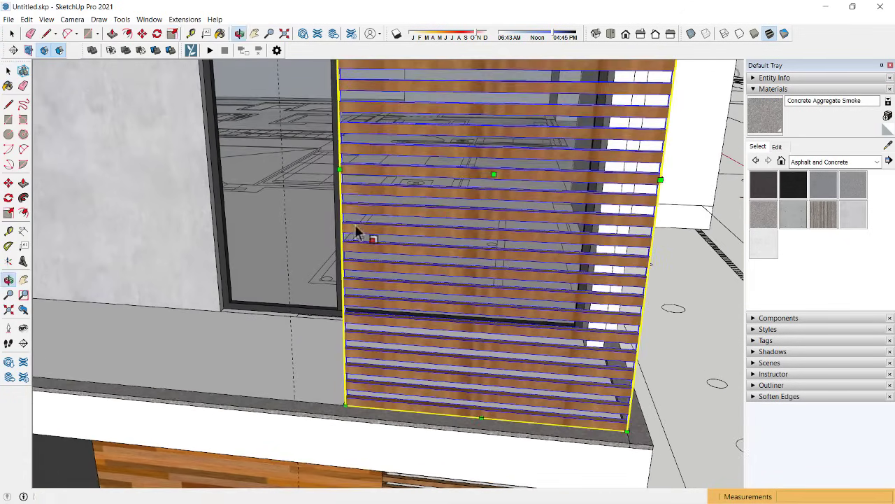
scroll(314, 206, up, 2)
scroll(310, 197, up, 1)
scroll(310, 197, up, 1)
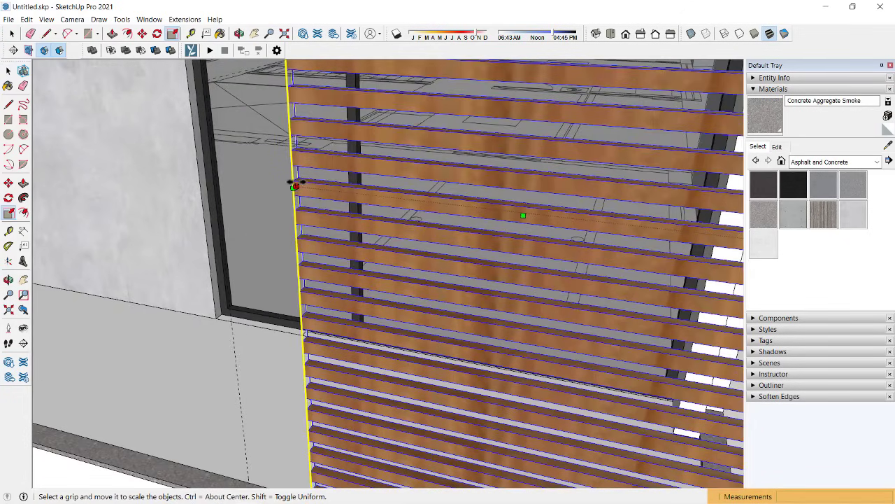
drag(293, 188, 219, 177)
key(space)
scroll(310, 296, down, 3)
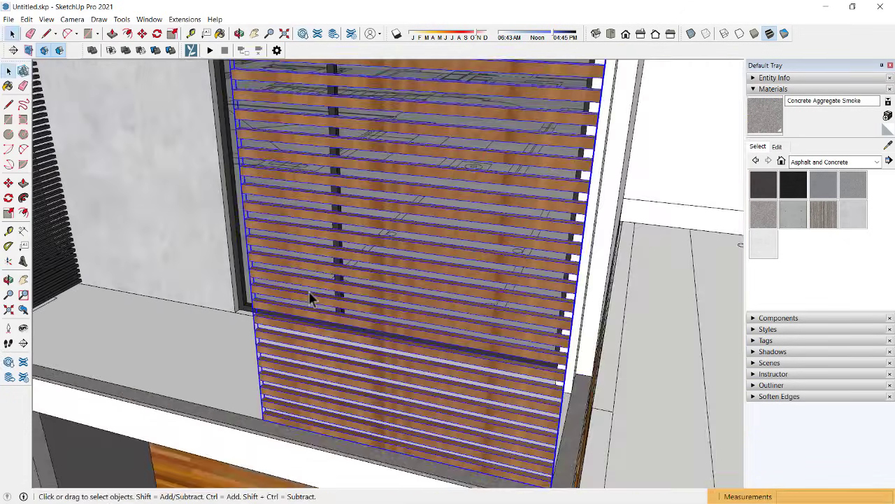
scroll(371, 324, down, 2)
Step: Inside the louvre group, copy the top slat 4 inches up as a 3x array
mouse_move(372, 324)
middle_down()
mouse_move(355, 231)
mouse_move(360, 250)
mouse_move(314, 236)
mouse_move(341, 182)
middle_up()
scroll(423, 164, up, 2)
scroll(423, 172, up, 1)
double_click(418, 163)
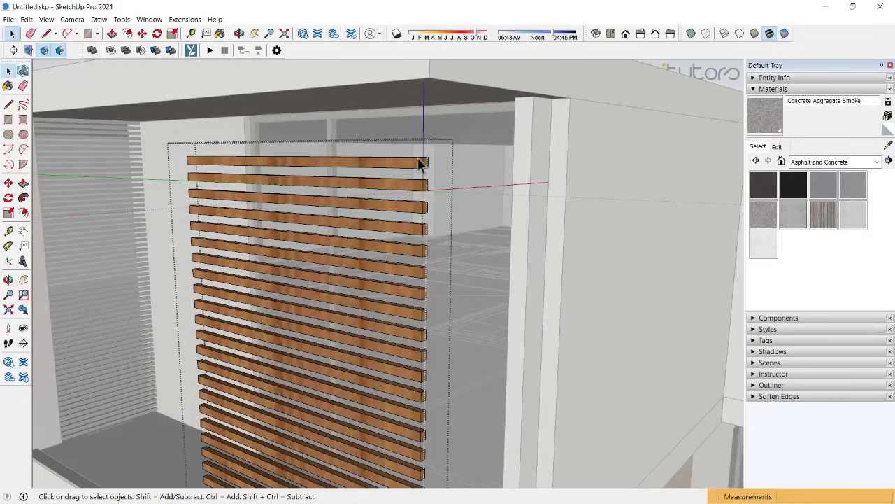
click(418, 162)
scroll(418, 161, up, 1)
key(m)
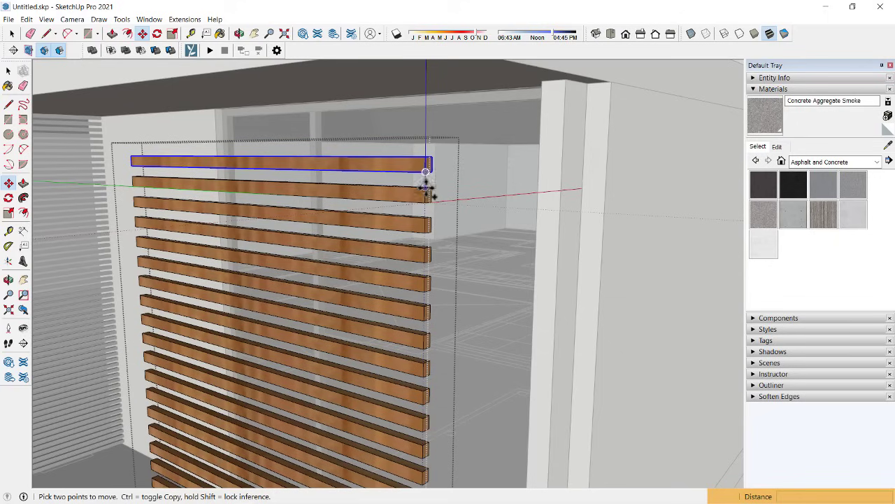
key(ctrl)
click(426, 185)
click(424, 160)
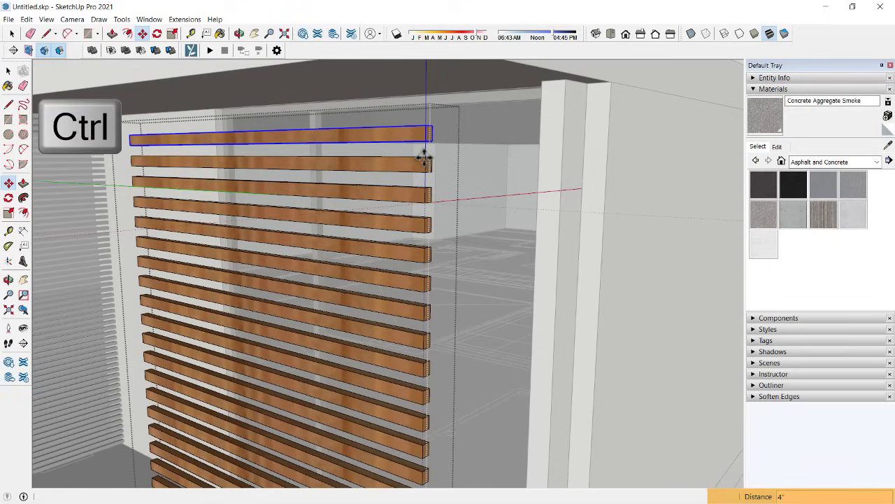
text(3x)
key(Return)
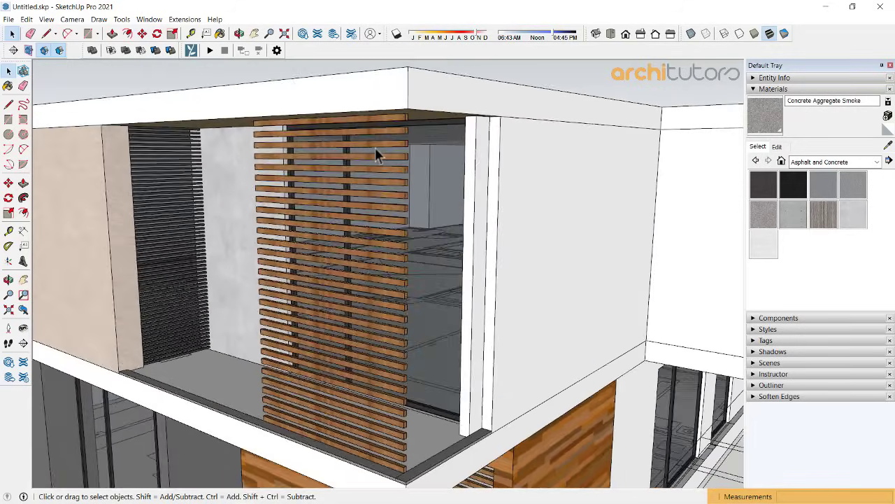
Step: Select the louvre panel group and zoom in on the adjacent balcony corner
middle_drag(375, 149, 335, 282)
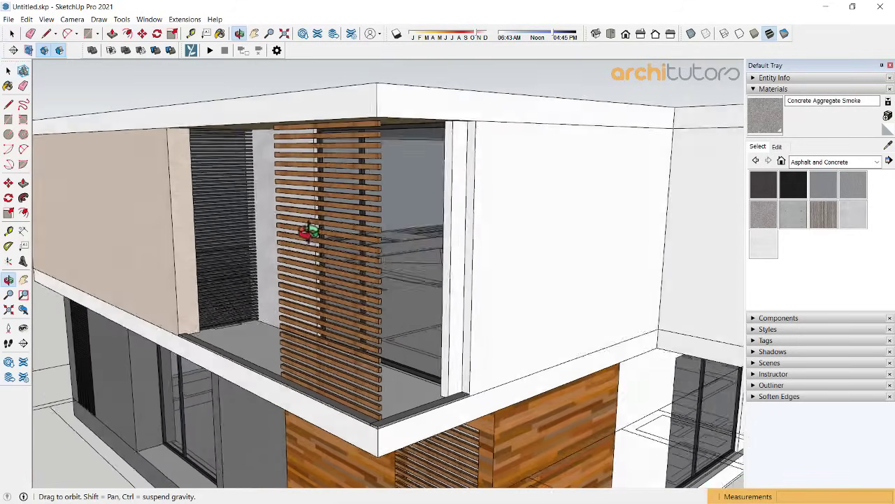
click(350, 324)
middle_drag(372, 358, 455, 392)
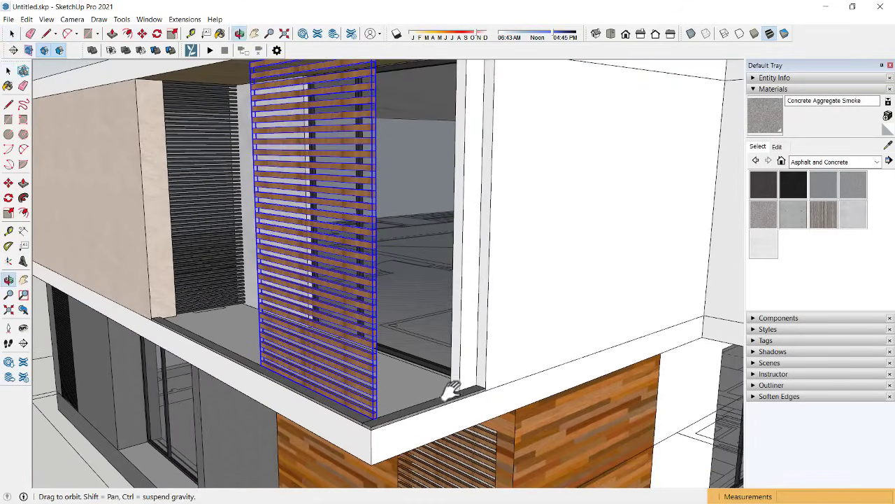
scroll(458, 397, up, 1)
scroll(458, 397, up, 1)
scroll(459, 397, up, 1)
scroll(459, 397, up, 1)
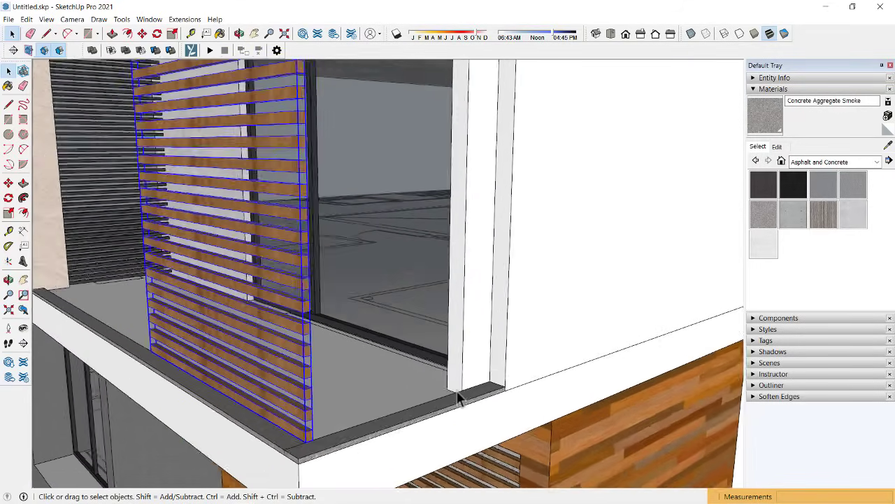
scroll(458, 398, up, 1)
key(l)
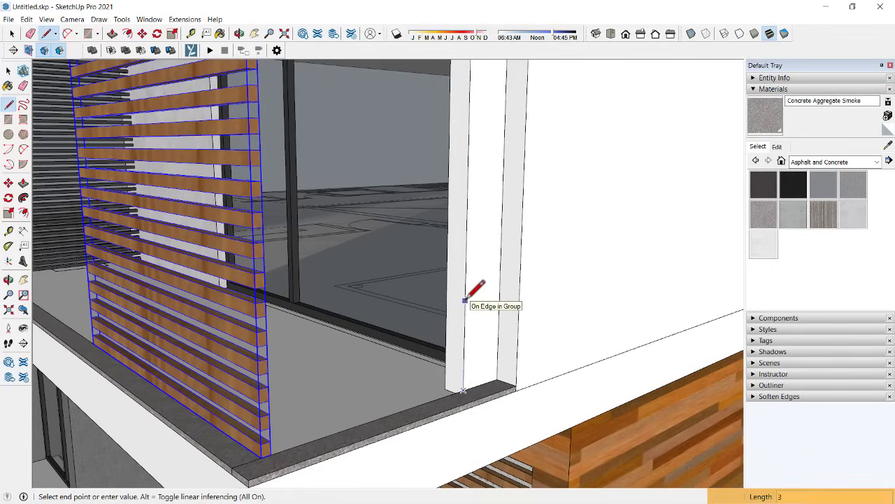
Step: Draw a rectangle from the louvre screen's base up to the wall column
key(r)
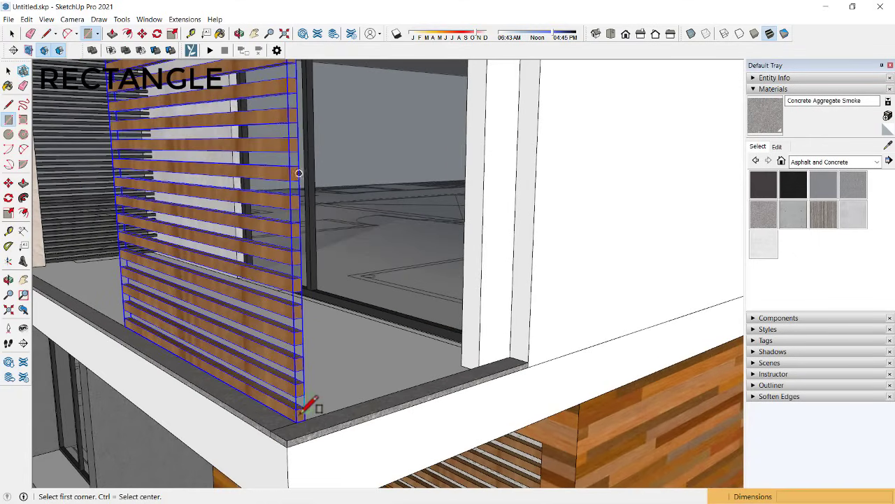
click(305, 417)
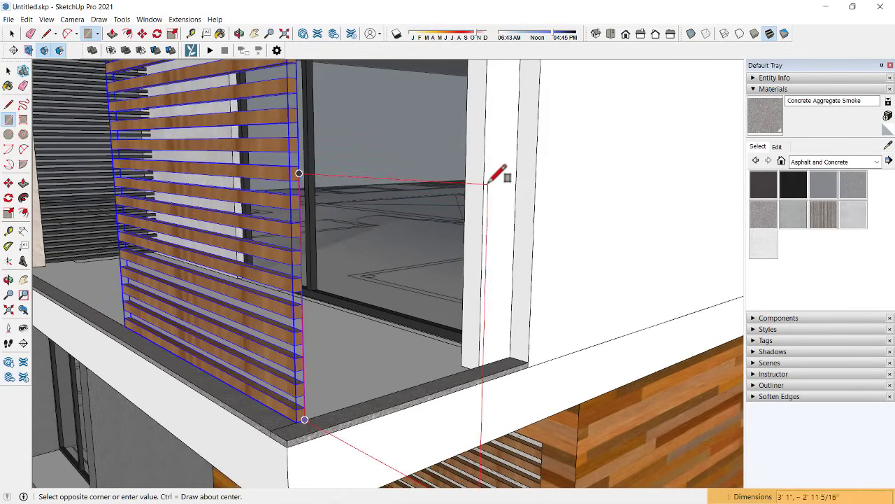
click(485, 171)
key(space)
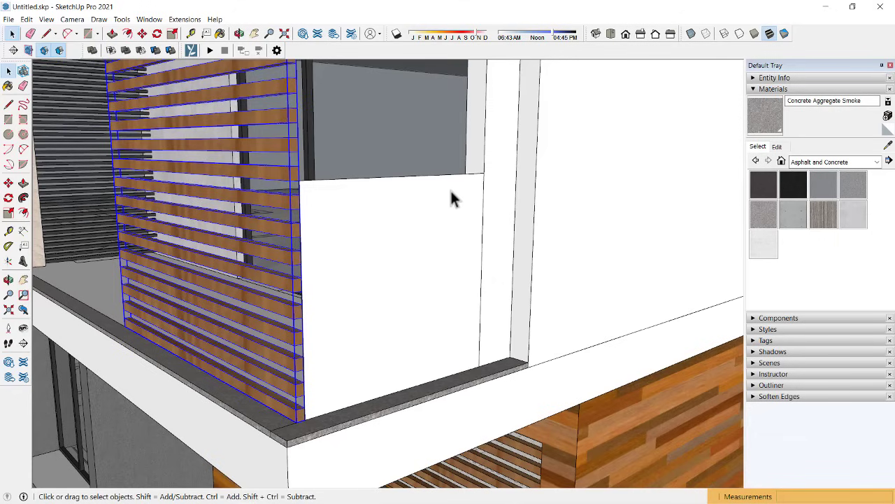
click(450, 195)
key(t)
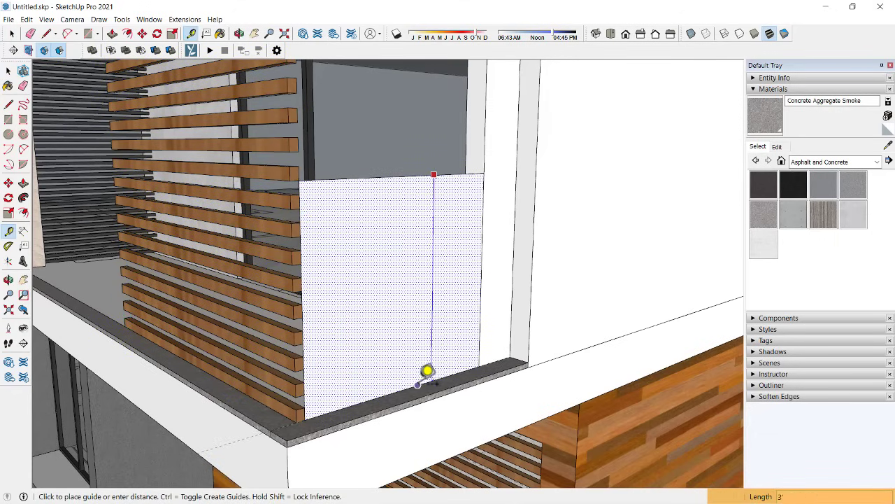
key(space)
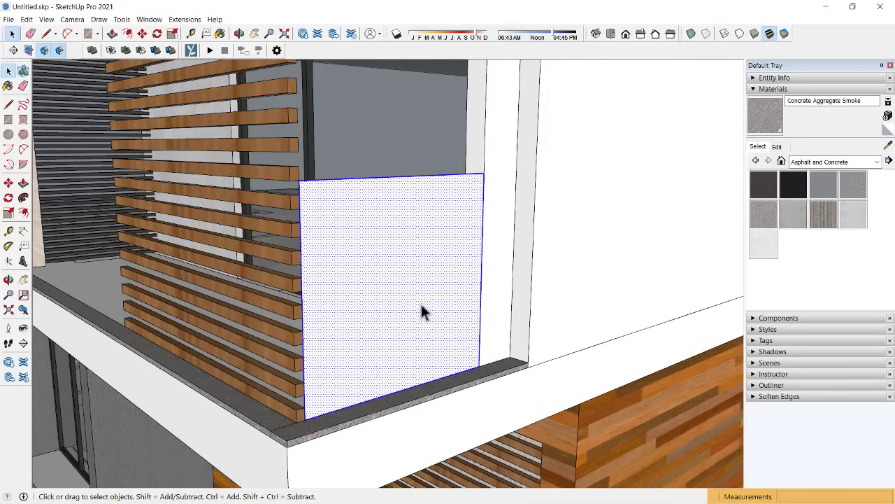
Step: Paint the new panel with Translucent Glass Safety sampled from the lower louvres
key(b)
alt+click(484, 184)
middle_drag(483, 184, 340, 274)
scroll(339, 274, up, 3)
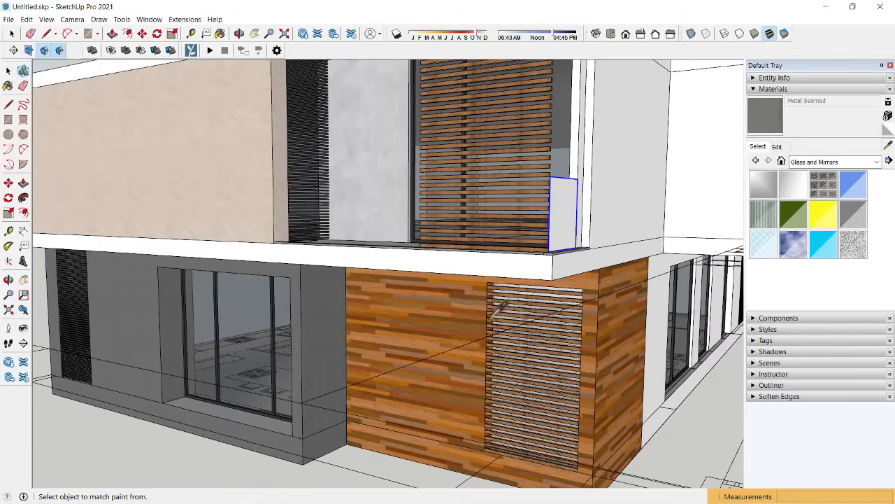
scroll(530, 310, up, 3)
scroll(530, 318, up, 3)
scroll(531, 314, up, 3)
alt+click(530, 319)
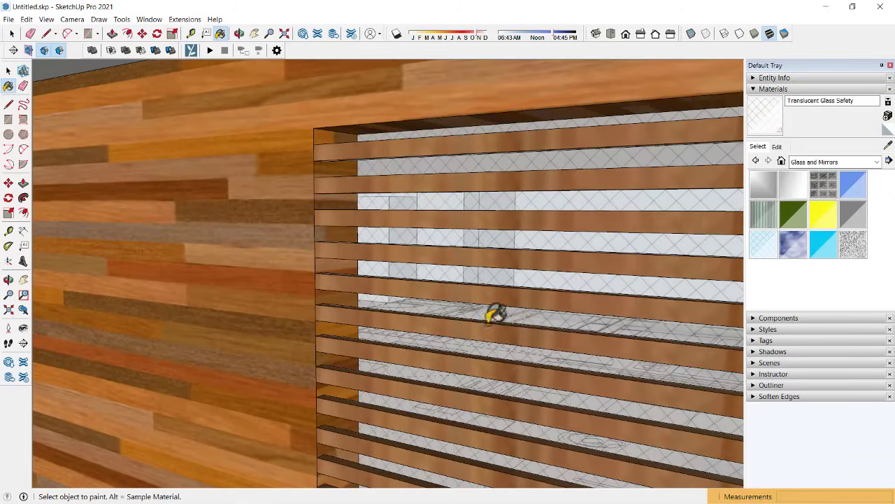
scroll(530, 318, down, 10)
scroll(386, 340, down, 3)
click(449, 184)
scroll(444, 184, up, 3)
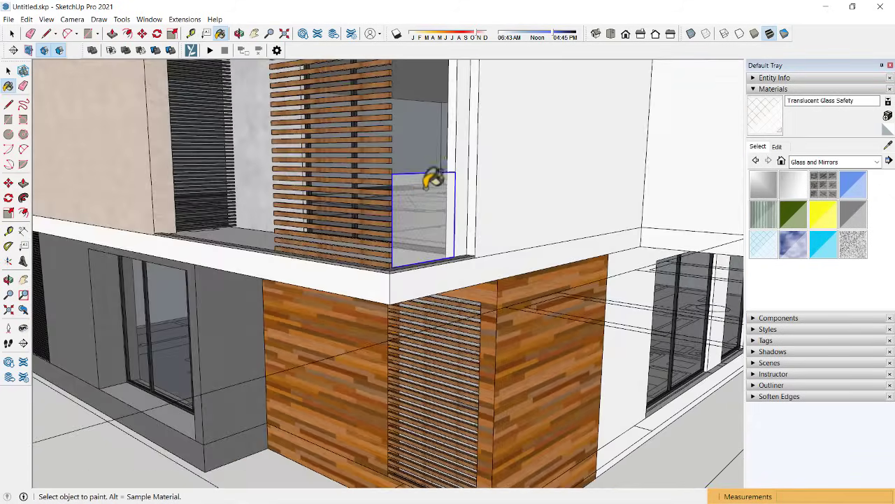
scroll(449, 180, up, 3)
key(space)
scroll(443, 192, up, 2)
Step: Inside the glass panel, copy its top edge downward to mark a rail strip
double_click(442, 188)
scroll(504, 139, up, 3)
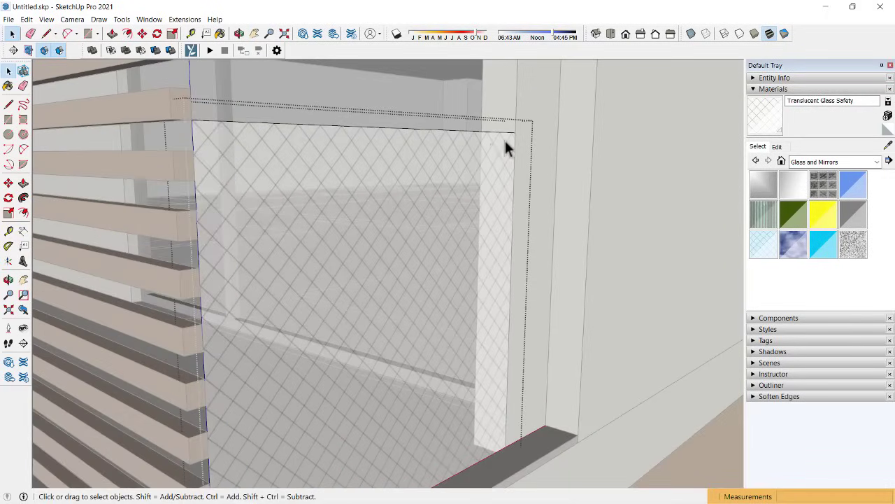
scroll(504, 139, up, 2)
scroll(498, 138, up, 3)
scroll(495, 137, up, 1)
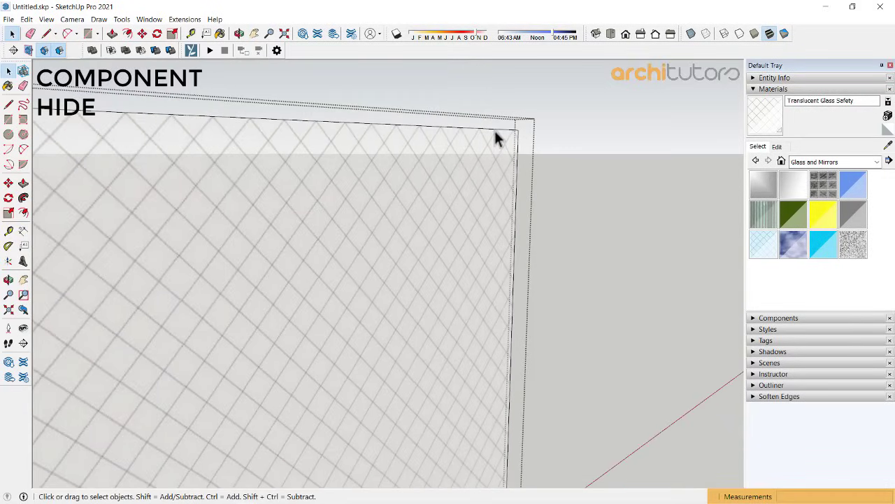
click(495, 133)
key(m)
key(ctrl)
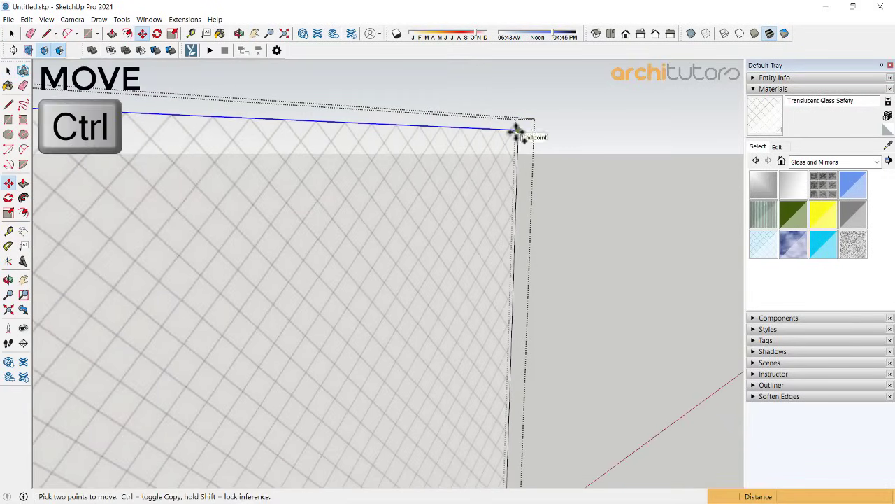
click(518, 130)
text(2)
key(Return)
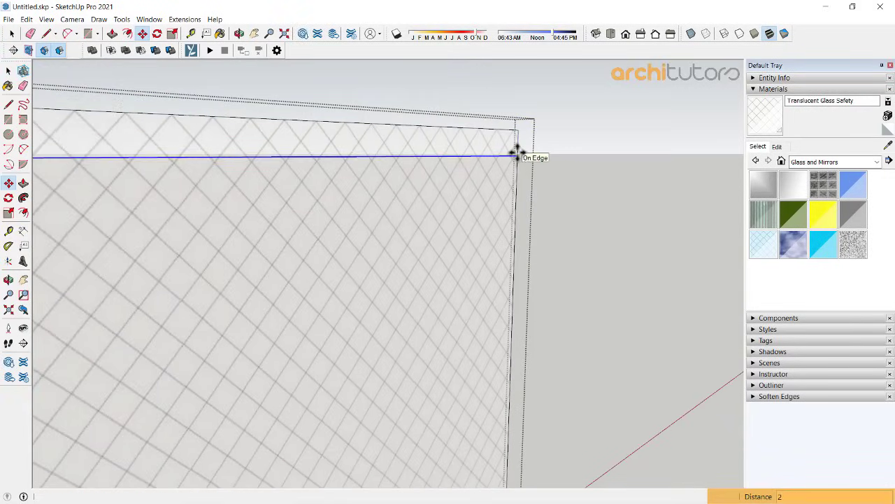
scroll(516, 153, down, 3)
Step: Paint the top strip with the Metal Seamed material
click(820, 165)
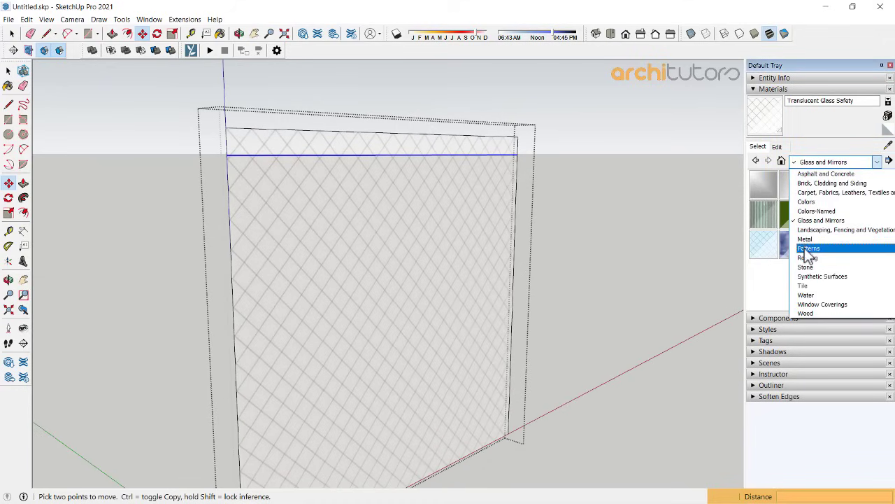
click(806, 242)
click(823, 216)
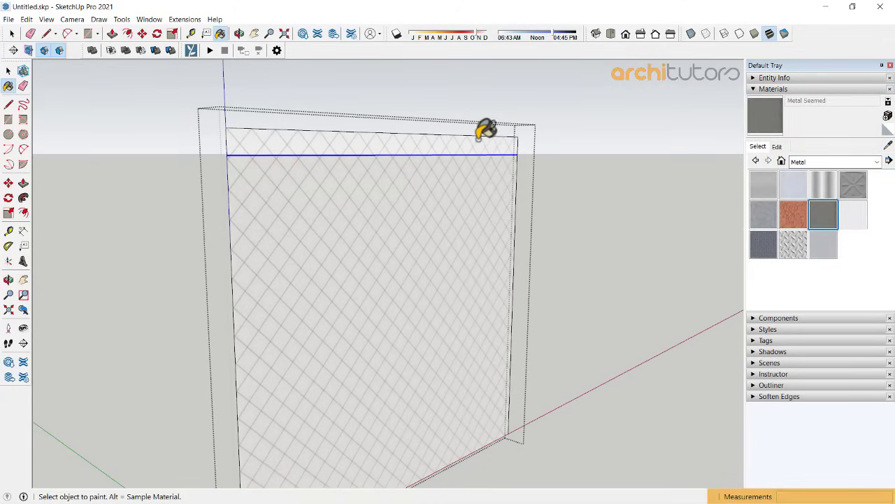
click(481, 133)
scroll(481, 133, up, 2)
Step: Push/pull the metal top strip out 2 inches
key(p)
click(475, 154)
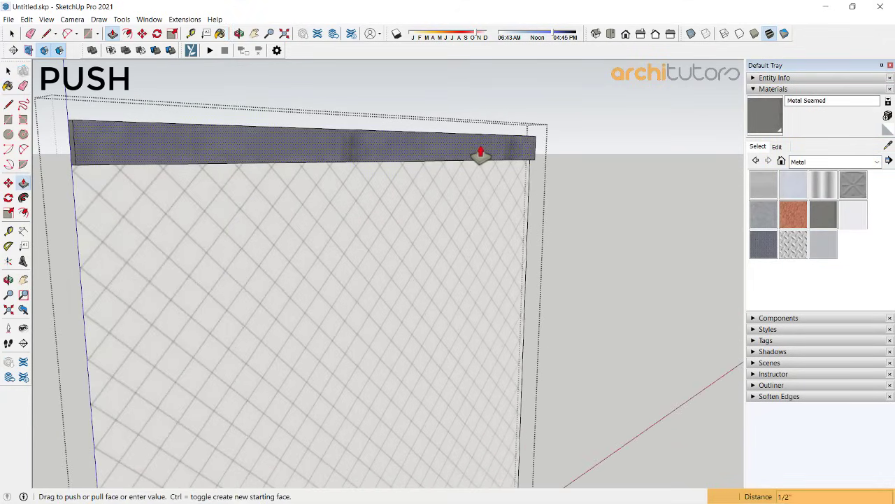
text(2)
key(Return)
scroll(479, 155, down, 2)
scroll(468, 164, down, 1)
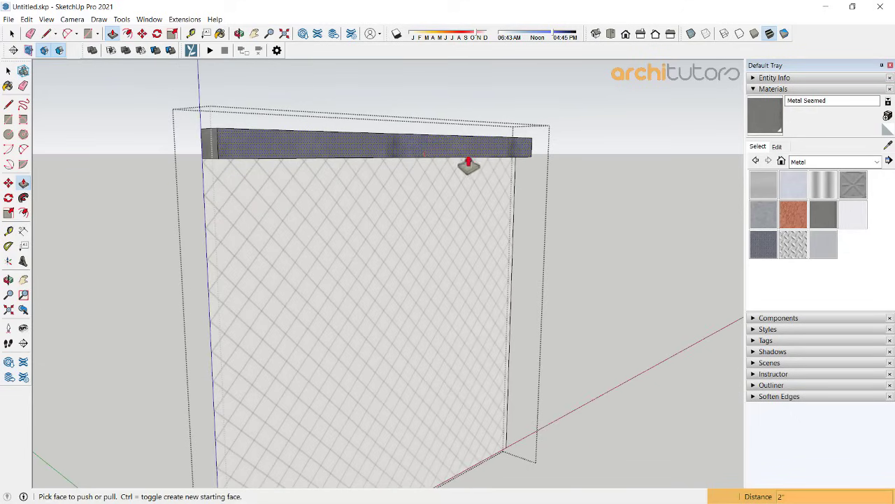
Step: Darken the Metal Seamed colour and select the whole glass railing panel
click(777, 146)
drag(806, 208, 808, 221)
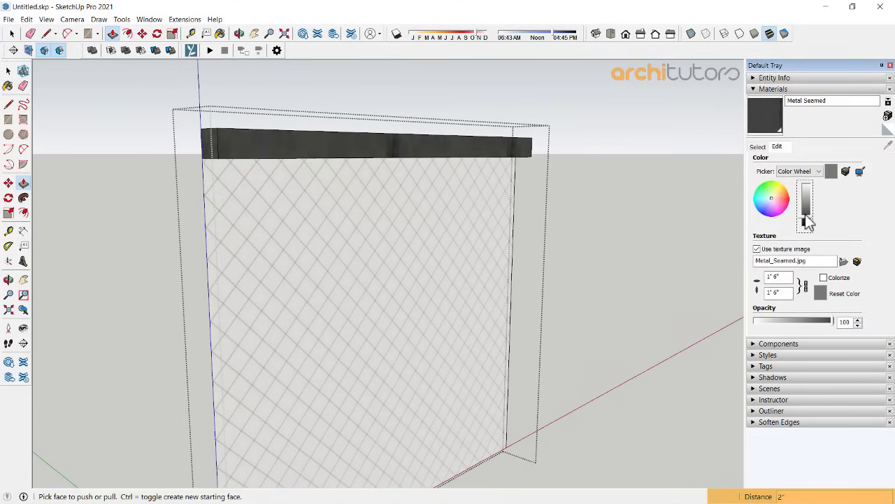
mouse_move(372, 207)
middle_down()
mouse_move(458, 208)
mouse_move(430, 206)
mouse_move(391, 236)
mouse_move(395, 257)
mouse_move(356, 316)
mouse_move(392, 327)
middle_up()
key(space)
click(394, 258)
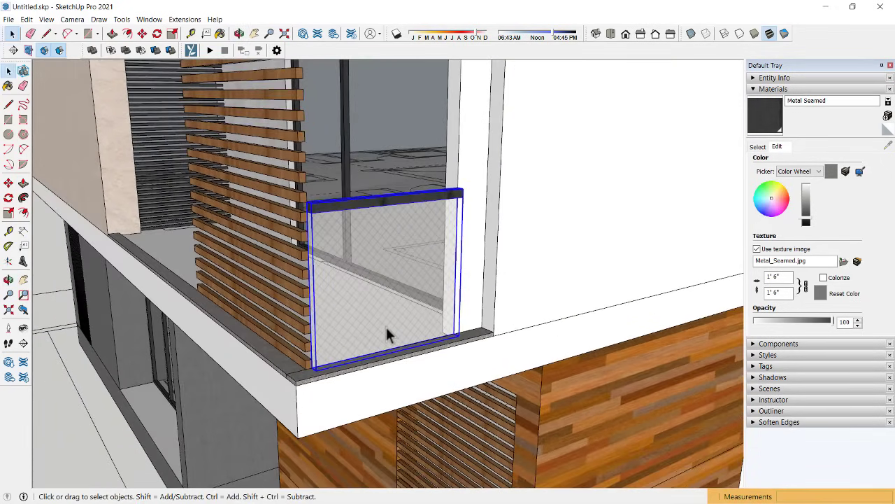
Step: Copy the glass railing panel to the balcony corner by the stucco wall
key(m)
key(ctrl)
scroll(321, 364, up, 3)
scroll(297, 371, up, 2)
click(277, 371)
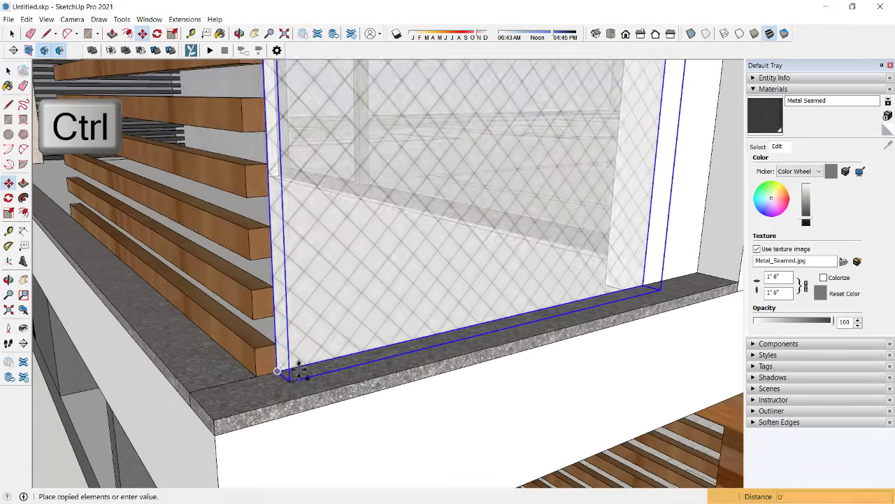
scroll(297, 371, down, 5)
middle_drag(405, 315, 126, 234)
scroll(430, 289, up, 5)
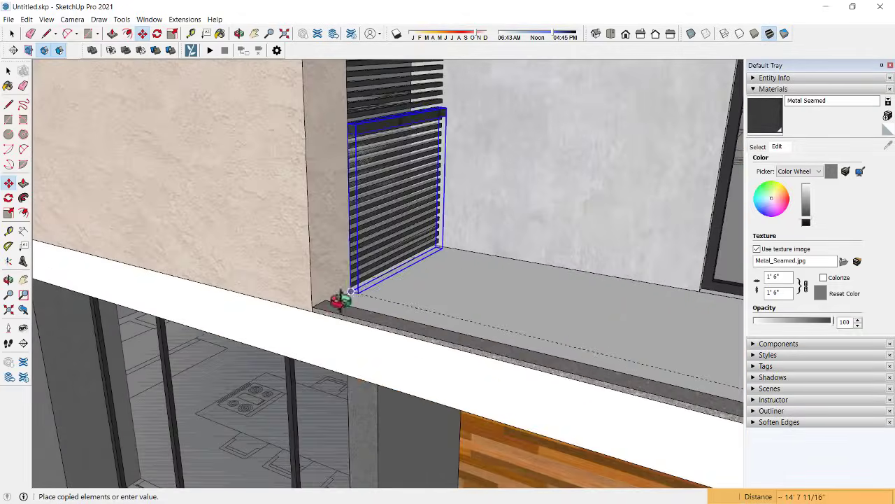
scroll(343, 300, up, 3)
scroll(319, 310, up, 2)
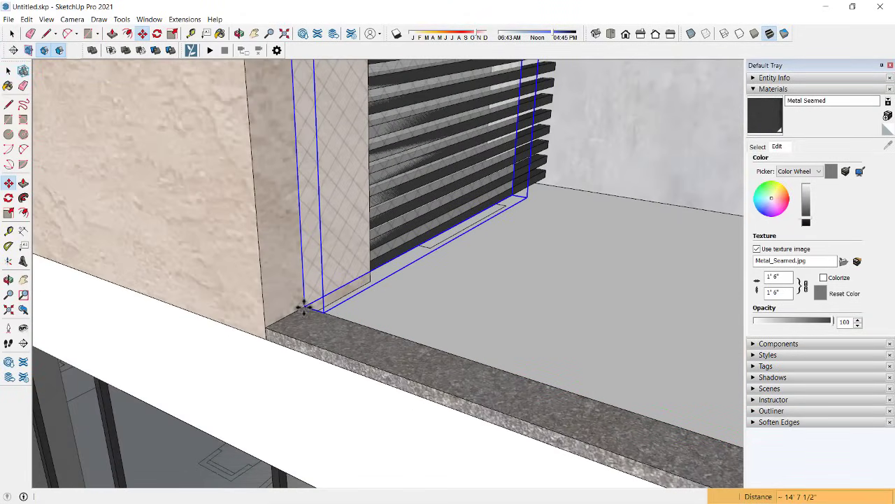
Step: Rotate the copied panel 90° and stretch it to fit the balcony edge
key(q)
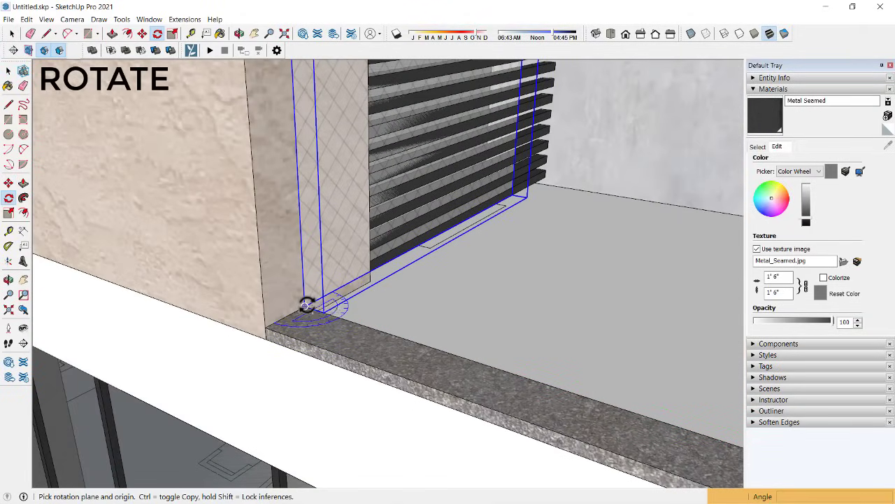
scroll(333, 315, up, 2)
key(Escape)
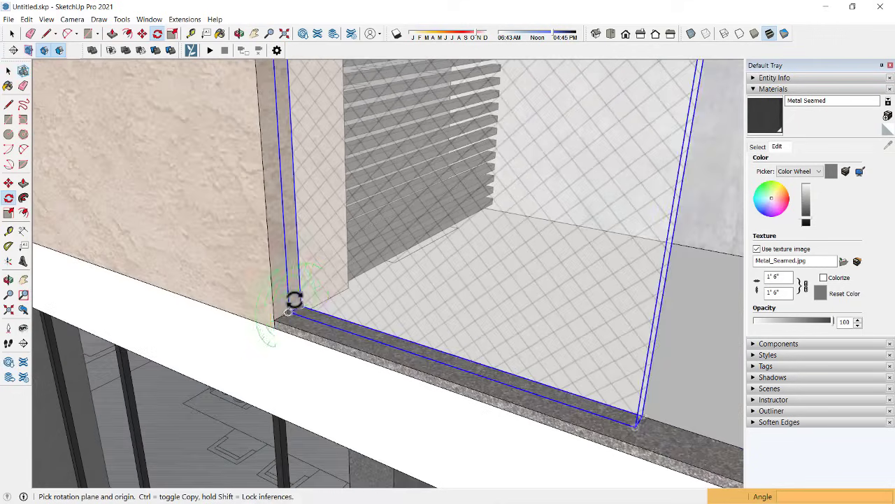
middle_drag(290, 314, 318, 259)
key(s)
scroll(425, 256, up, 3)
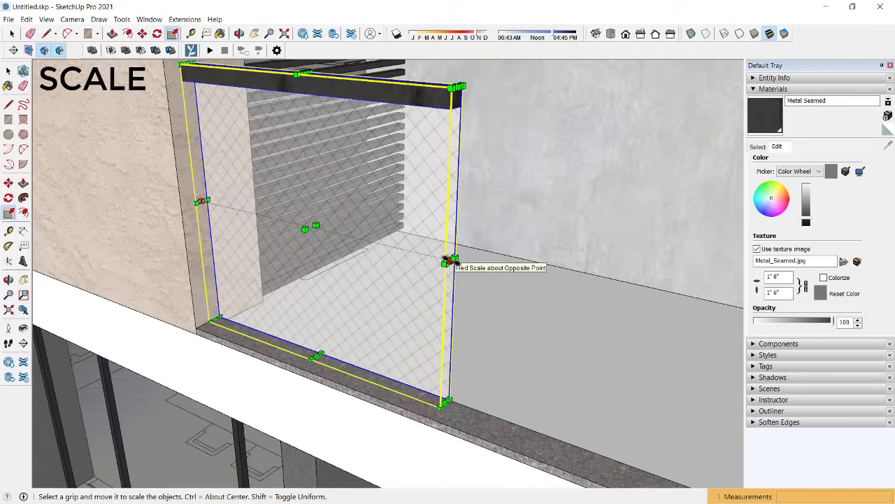
click(448, 262)
scroll(448, 262, down, 3)
middle_drag(450, 260, 410, 216)
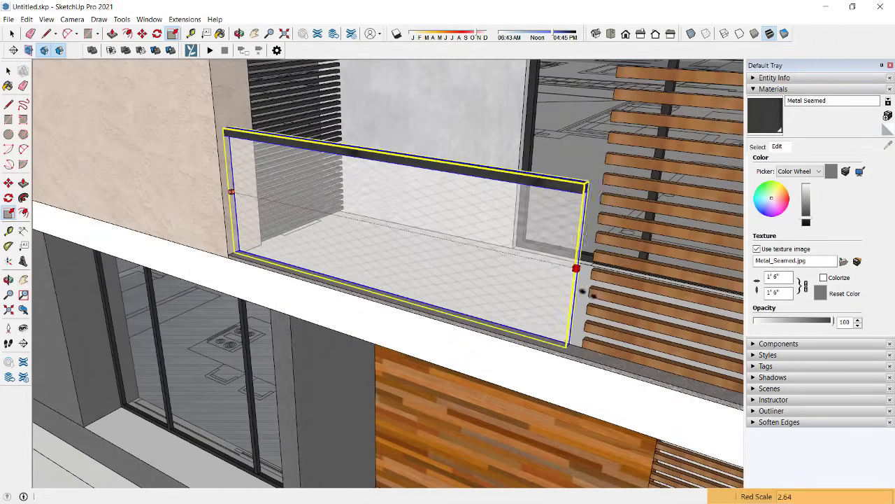
click(582, 297)
key(space)
scroll(356, 235, down, 5)
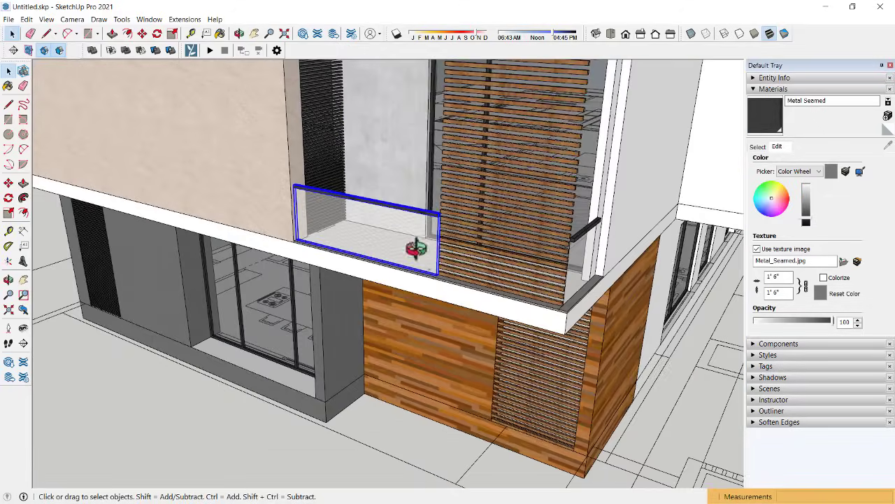
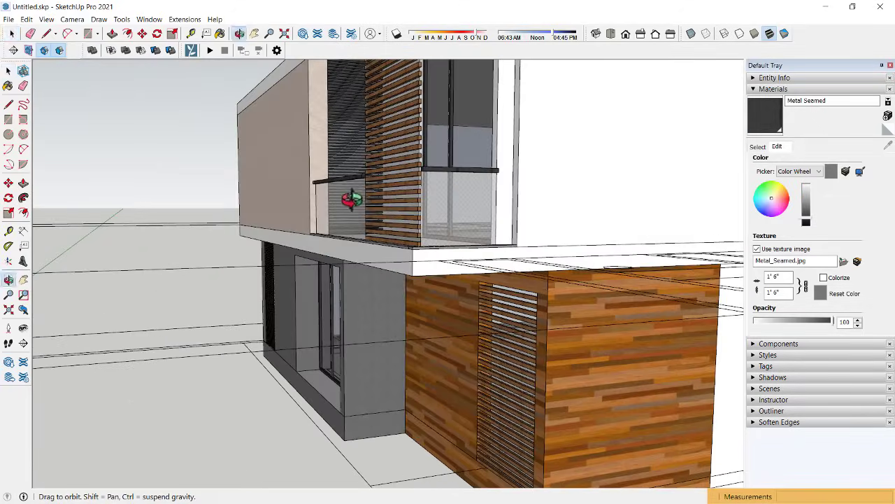
Step: Sample the Translucent Glass Gray material from the model through the Materials library
mouse_move(396, 249)
middle_down()
mouse_move(542, 224)
mouse_move(521, 203)
middle_up()
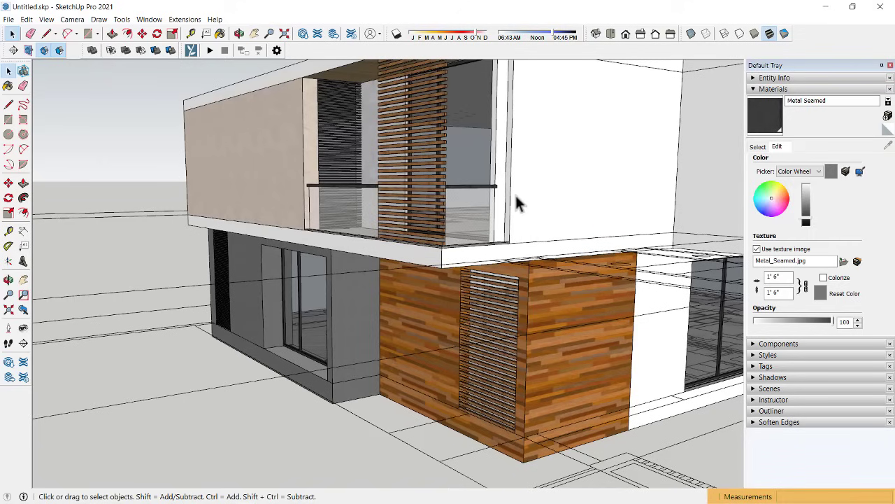
click(766, 147)
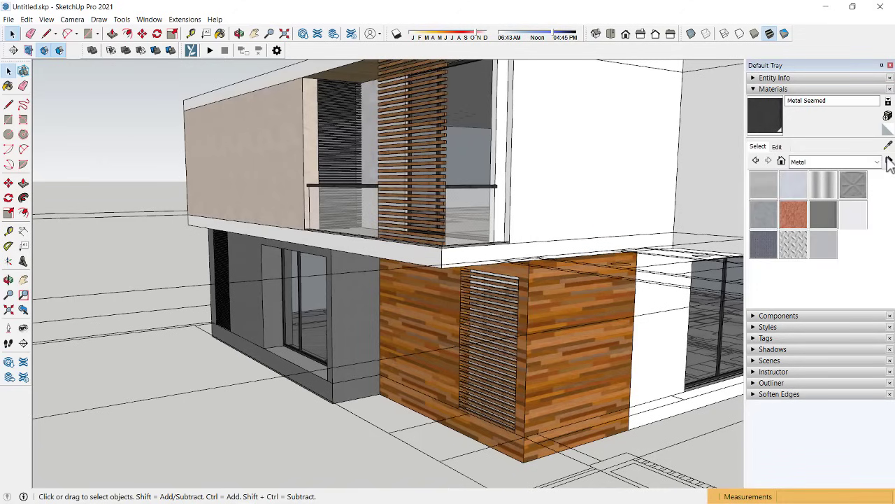
click(889, 145)
click(467, 147)
key(space)
scroll(468, 231, up, 3)
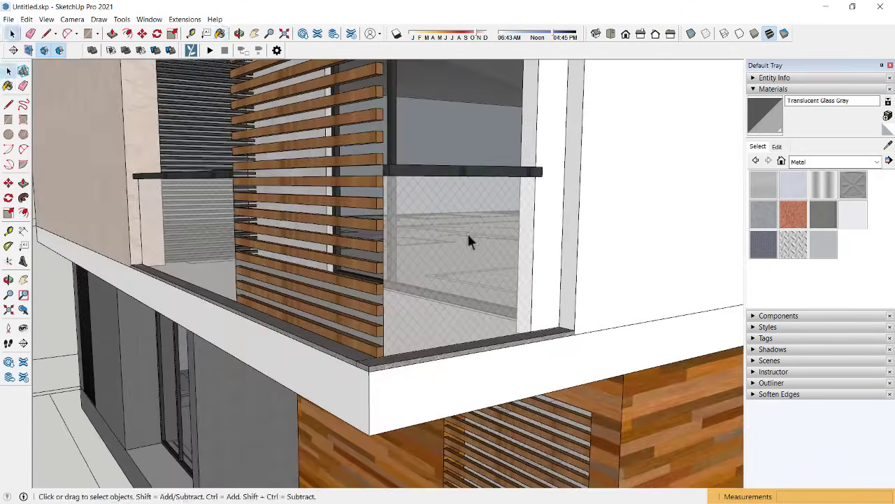
scroll(451, 248, up, 2)
Step: Paint both upper balcony glass railing panels with Translucent Glass Gray
click(451, 249)
key(b)
click(451, 248)
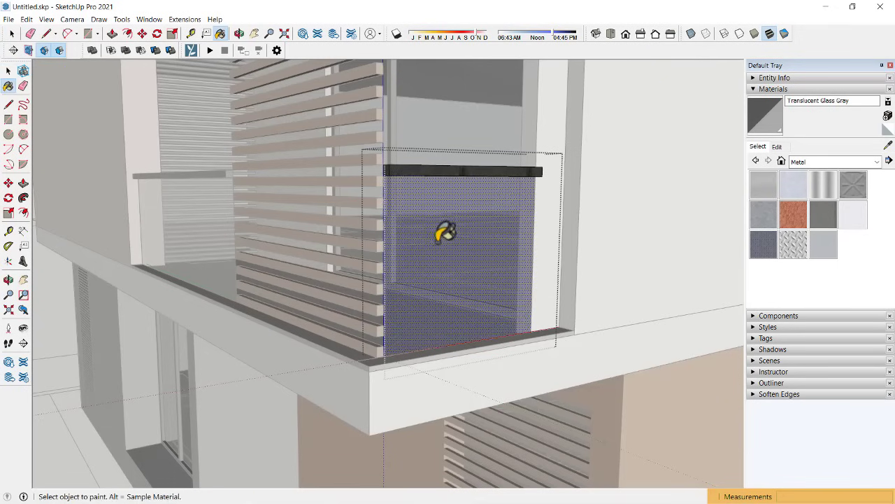
key(space)
mouse_move(451, 249)
middle_down()
mouse_move(177, 233)
mouse_move(225, 205)
mouse_move(259, 216)
mouse_move(510, 230)
mouse_move(443, 231)
middle_up()
click(287, 231)
key(b)
click(287, 238)
key(space)
scroll(286, 231, down, 3)
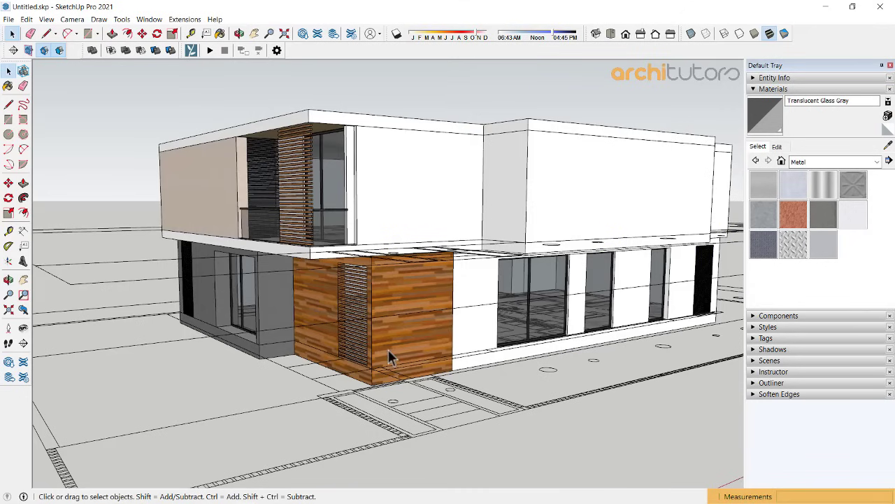
Step: Hide the ground-floor walls and glass, the wood-clad strip and the lower floor slab
key(h)
click(413, 379)
key(h)
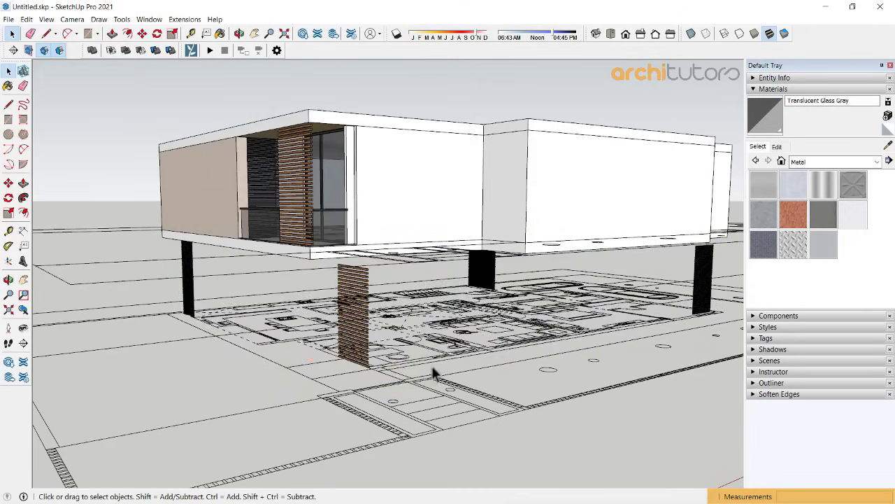
mouse_move(436, 371)
middle_down()
mouse_move(438, 220)
mouse_move(406, 215)
mouse_move(306, 138)
mouse_move(296, 144)
mouse_move(319, 161)
middle_up()
scroll(361, 194, up, 3)
scroll(372, 234, up, 3)
click(372, 231)
key(h)
scroll(316, 154, up, 2)
Step: Draw a new edge across the upper slab face, ending at the slab edge
click(320, 162)
scroll(309, 214, up, 3)
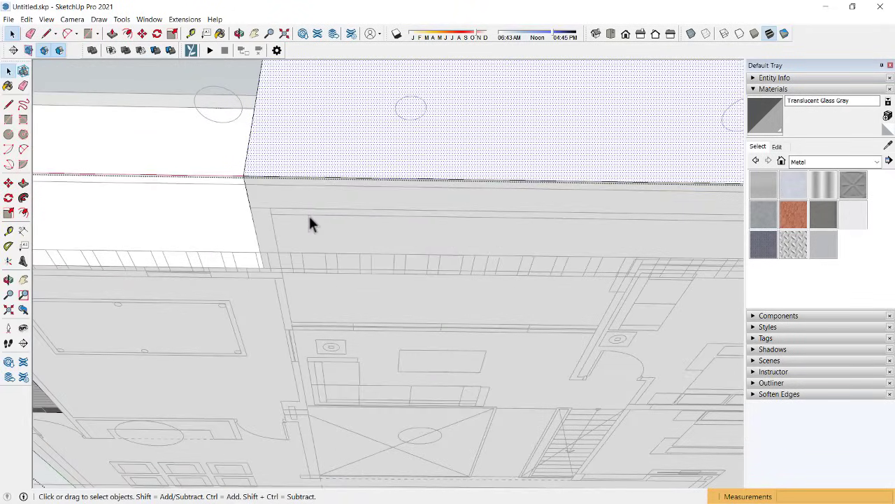
key(l)
scroll(310, 223, up, 2)
scroll(290, 315, up, 2)
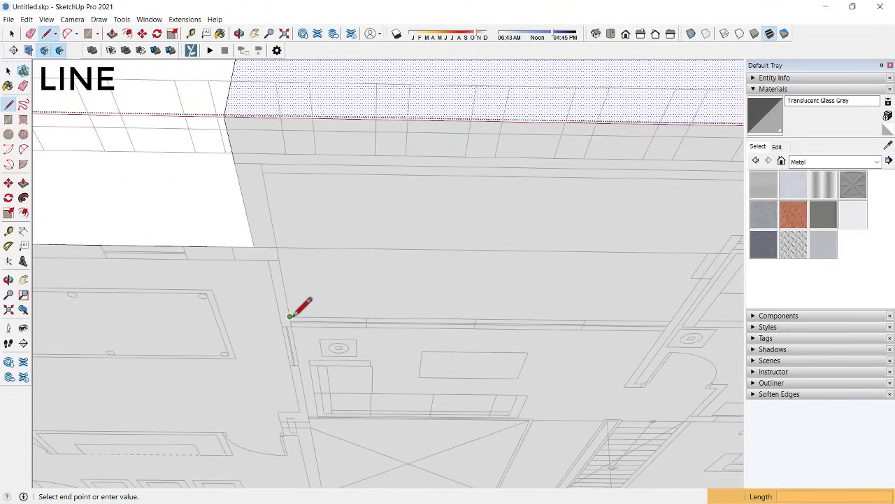
scroll(290, 315, down, 2)
click(264, 153)
key(e)
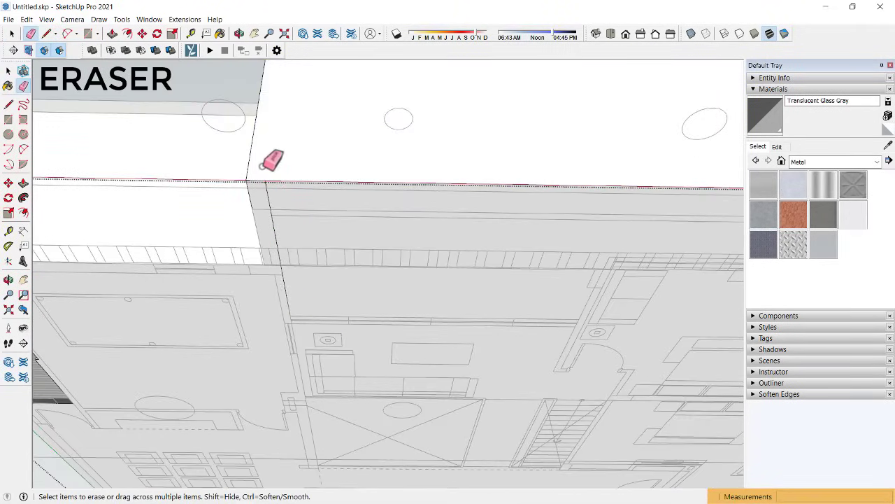
key(r)
key(l)
click(290, 315)
scroll(465, 311, up, 2)
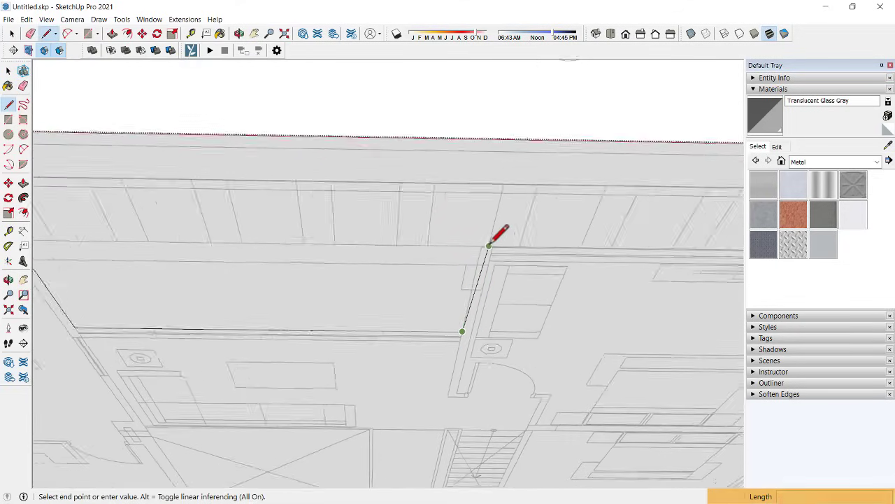
Step: Orbit above the slab and select the face beside the new edge
middle_drag(499, 232, 488, 225)
scroll(191, 175, down, 3)
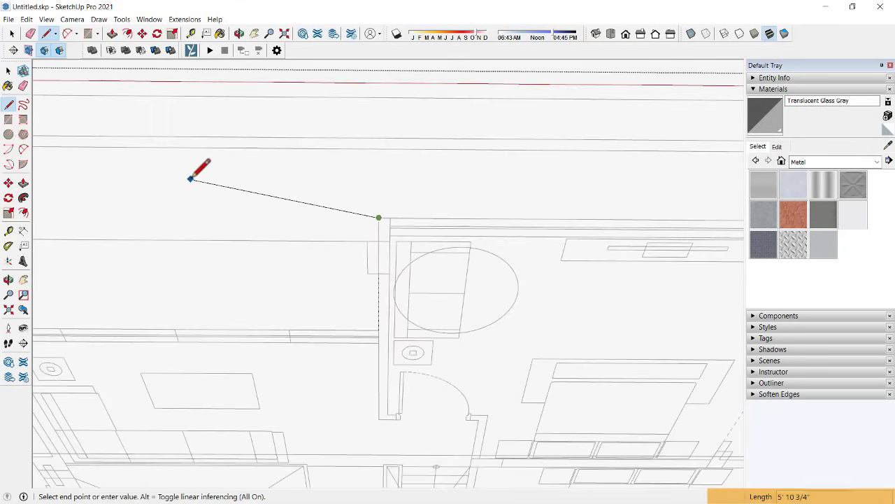
scroll(560, 190, up, 2)
scroll(514, 189, up, 2)
middle_drag(513, 191, 413, 227)
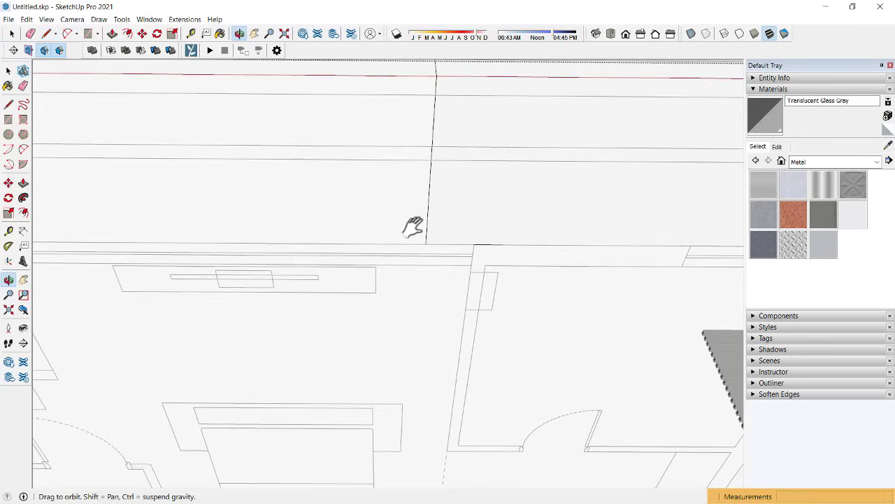
scroll(419, 220, down, 2)
scroll(418, 229, down, 2)
scroll(416, 231, up, 3)
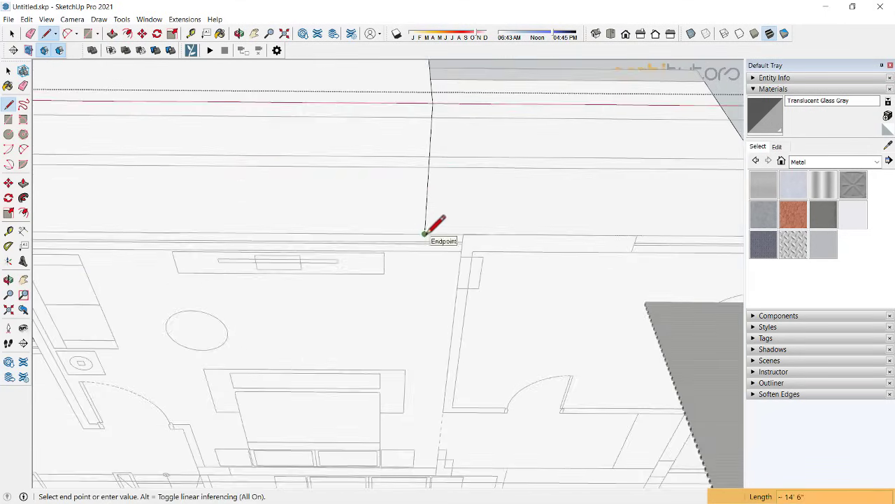
click(424, 231)
key(space)
Step: Copy the new roof edge 9 inches over with Move and Ctrl
click(399, 221)
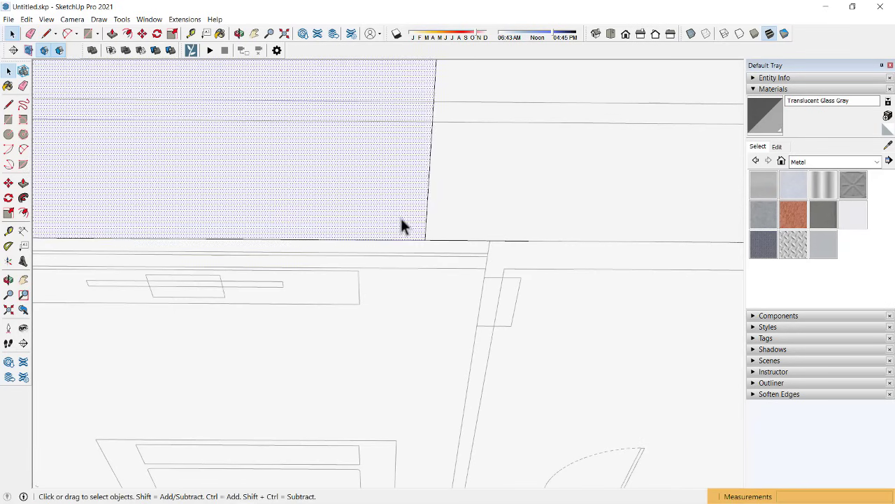
scroll(429, 226, down, 2)
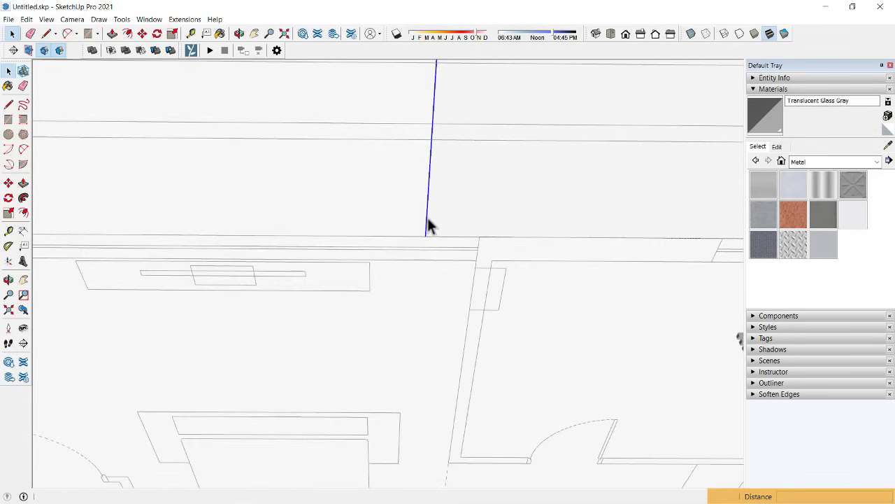
key(m)
key(ctrl)
click(424, 236)
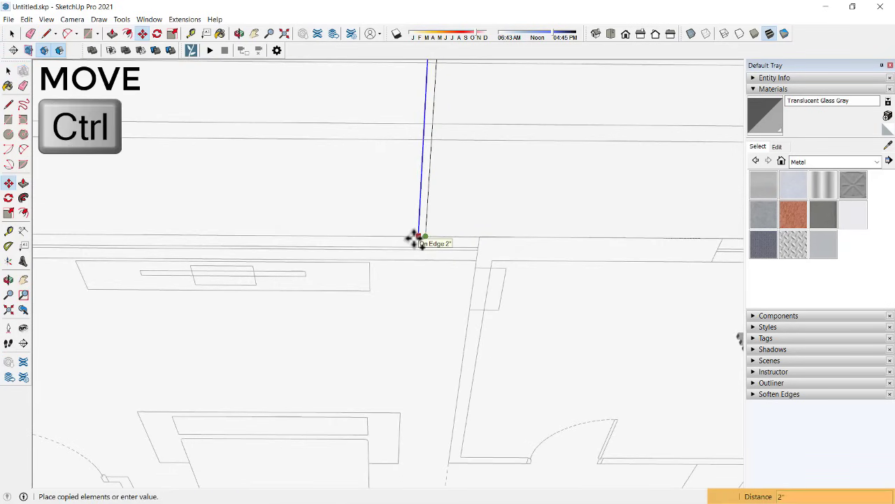
key(Return)
scroll(452, 277, down, 3)
middle_drag(452, 278, 292, 178)
Step: Push the roof face down 10 feet, then undo that push
scroll(289, 180, down, 2)
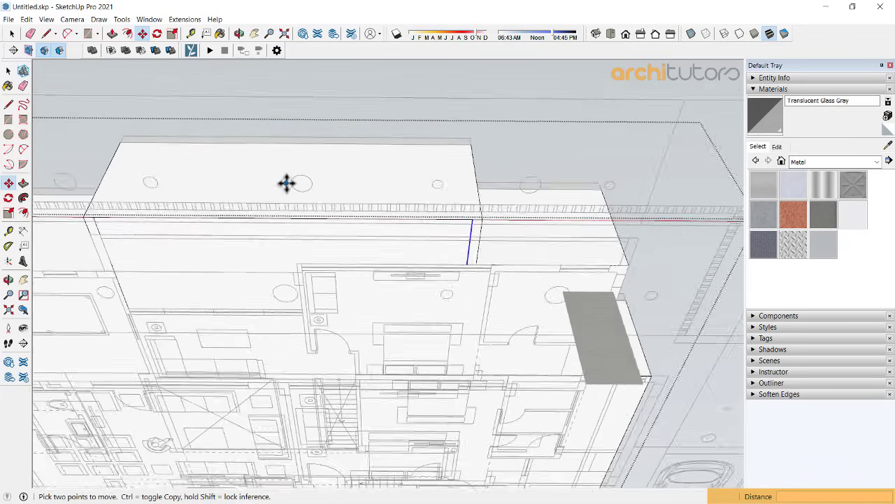
scroll(293, 208, up, 2)
key(p)
click(292, 254)
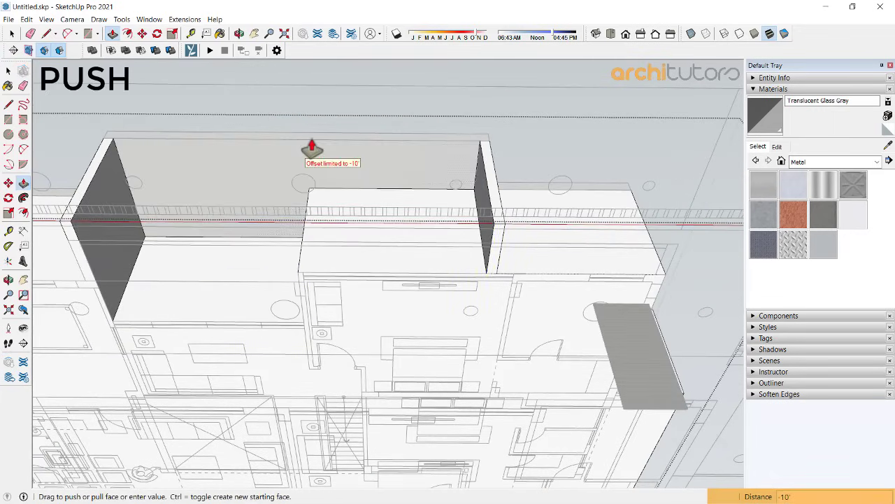
click(313, 162)
key(ctrl+z)
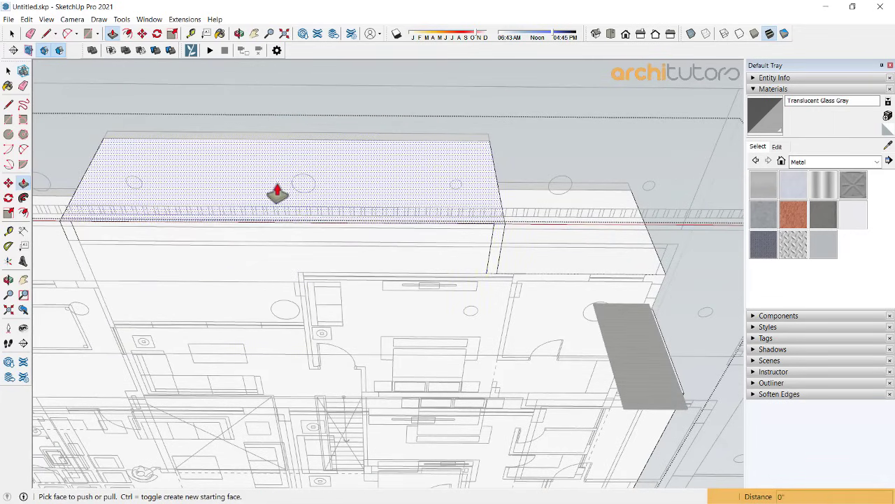
Step: Push the roof strip face down 9 inches and push the adjacent roof face
mouse_move(278, 193)
middle_down()
mouse_move(286, 314)
mouse_move(365, 370)
mouse_move(394, 352)
mouse_move(484, 189)
mouse_move(332, 66)
middle_up()
scroll(256, 206, up, 3)
scroll(324, 193, up, 3)
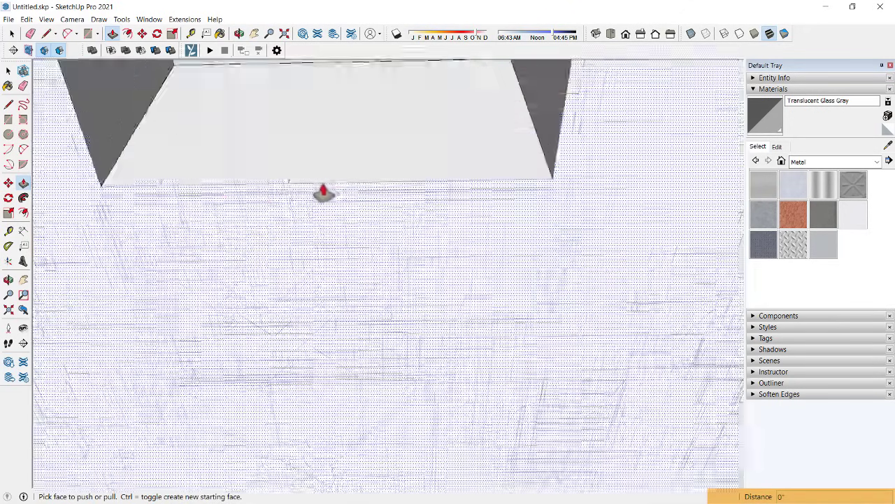
scroll(331, 173, up, 2)
scroll(331, 173, down, 1)
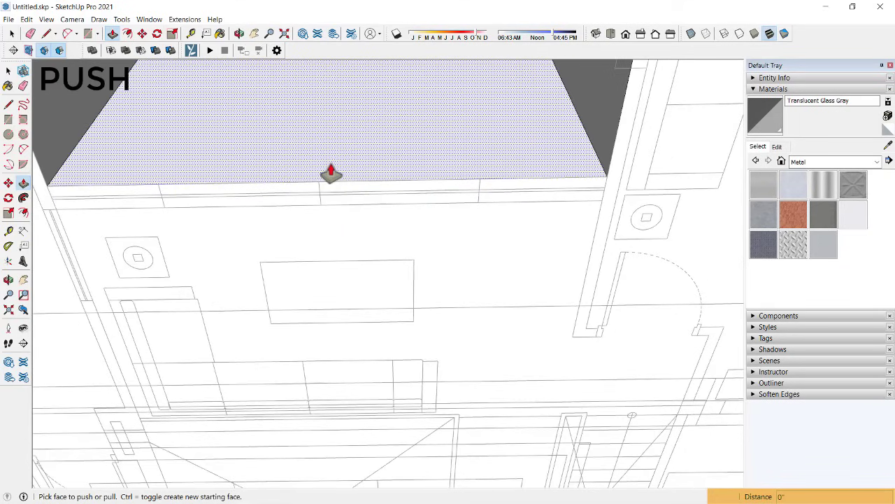
drag(331, 173, 299, 214)
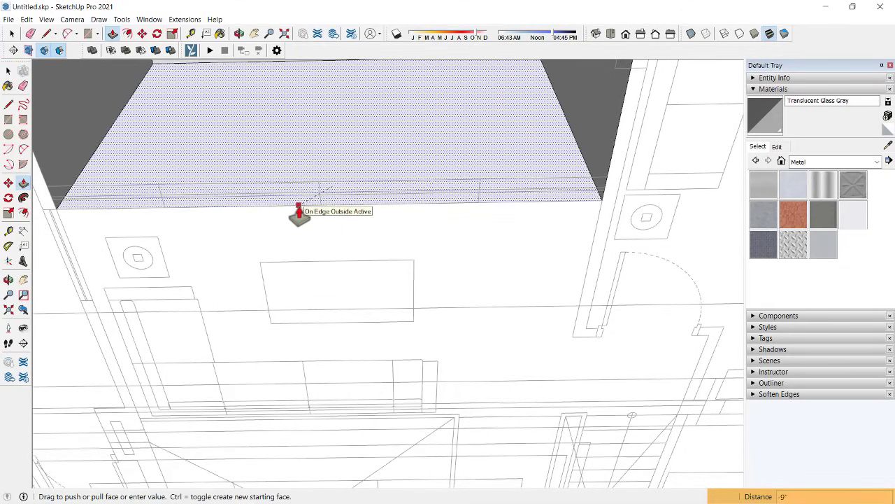
click(299, 213)
middle_drag(470, 179, 386, 152)
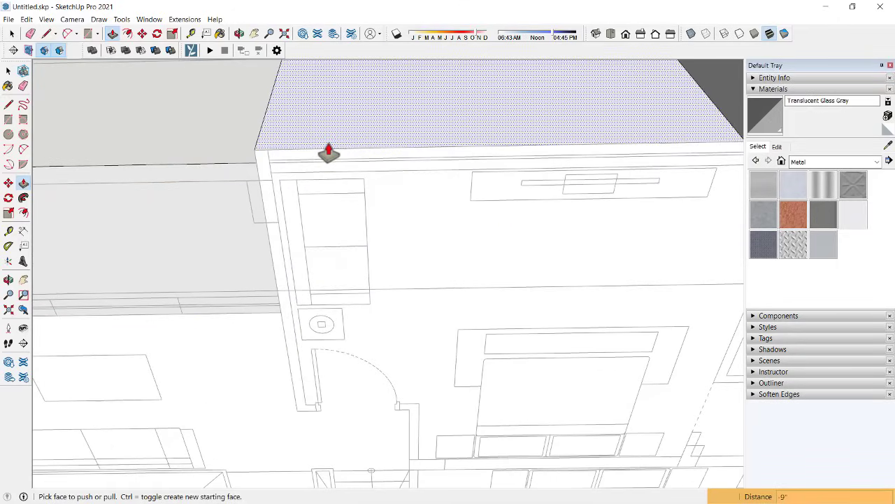
click(329, 153)
click(310, 226)
Step: Push the top roof face down 9 inches
key(l)
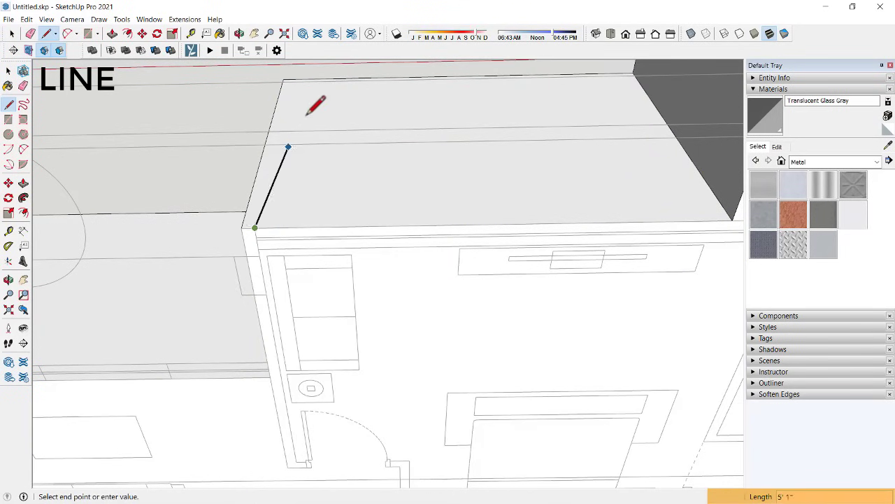
key(space)
click(371, 189)
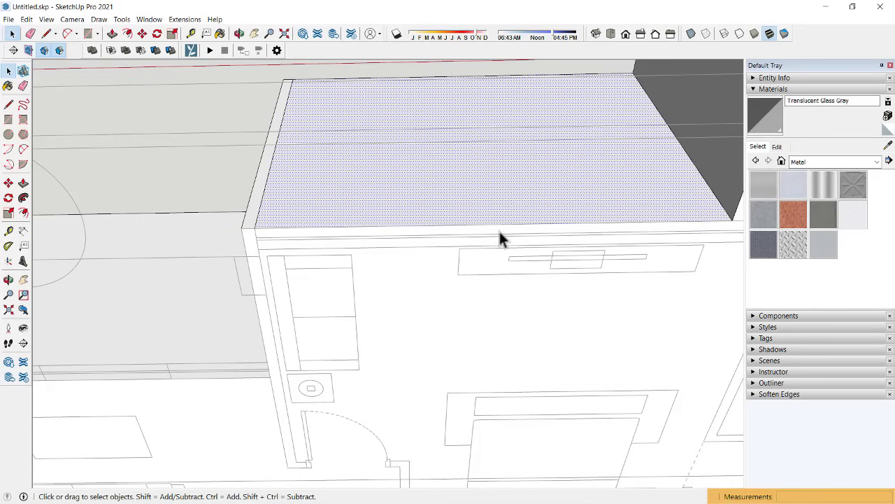
middle_drag(500, 238, 464, 206)
key(p)
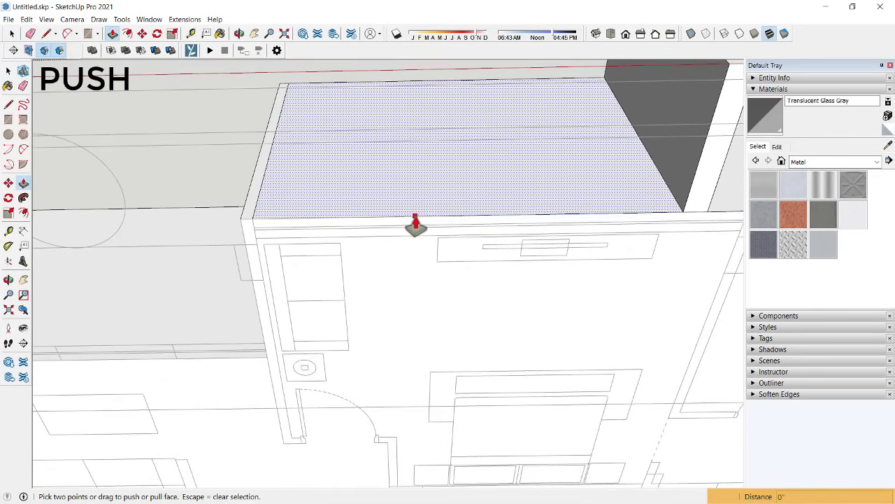
click(415, 223)
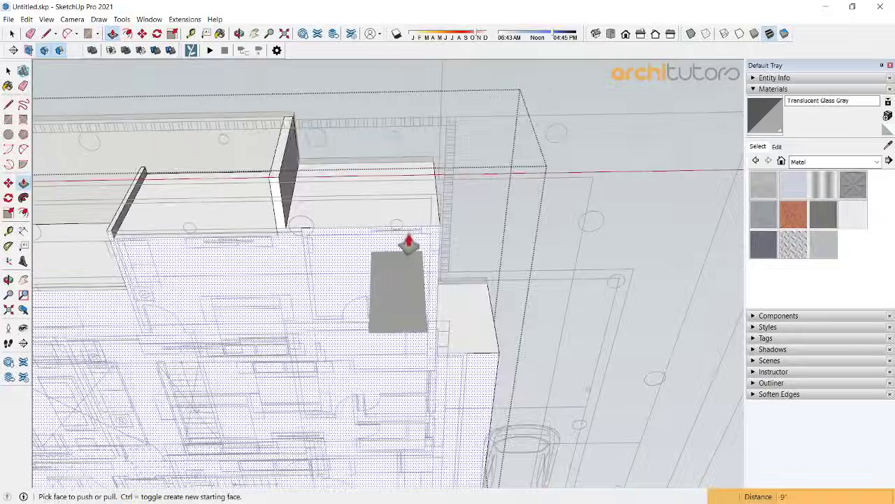
middle_drag(363, 217, 384, 290)
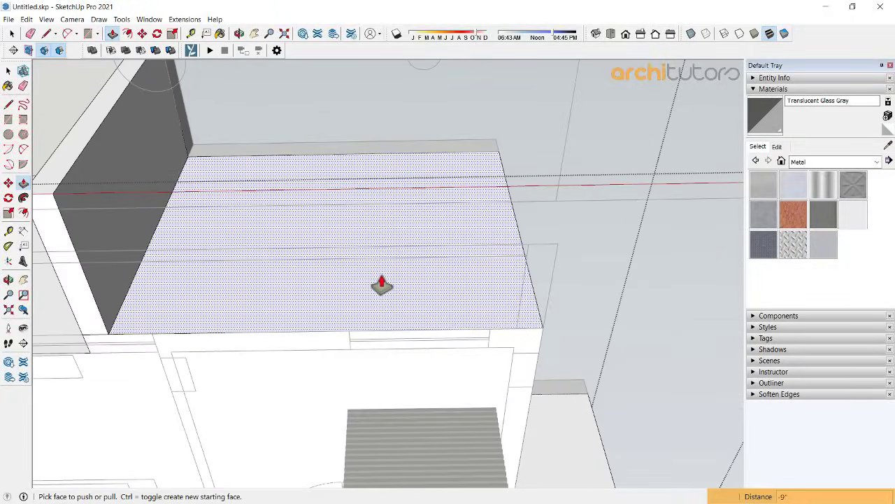
Step: Draw a narrow rectangle on the upper floor and extrude it 10 feet into a block
key(r)
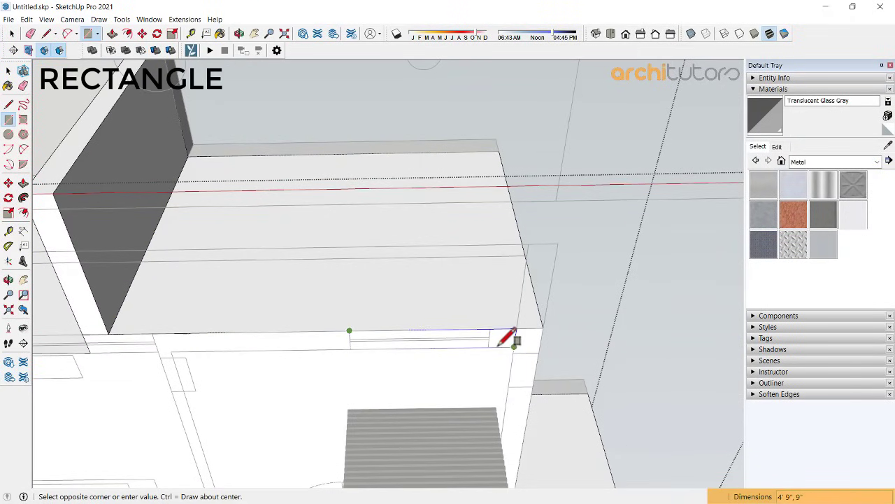
click(488, 347)
key(p)
click(461, 344)
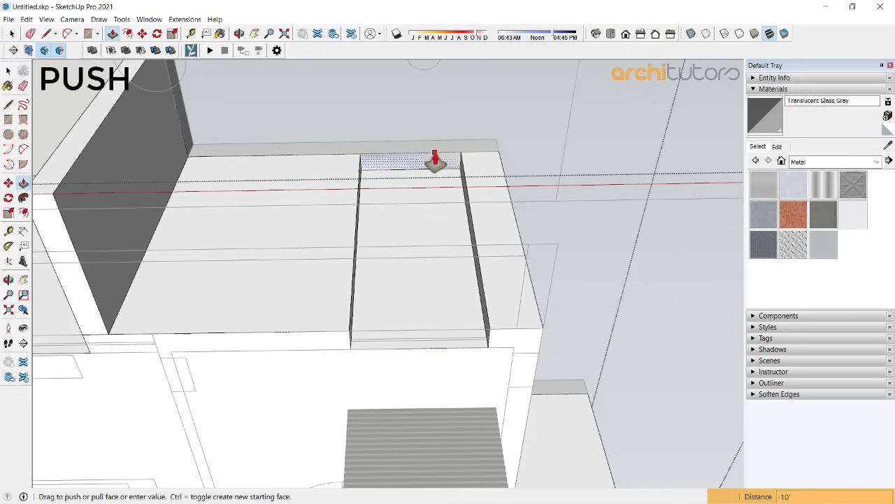
click(433, 160)
mouse_move(432, 160)
middle_down()
mouse_move(472, 241)
mouse_move(389, 249)
mouse_move(425, 246)
mouse_move(580, 275)
mouse_move(424, 487)
mouse_move(490, 290)
mouse_move(443, 244)
mouse_move(447, 196)
middle_up()
key(space)
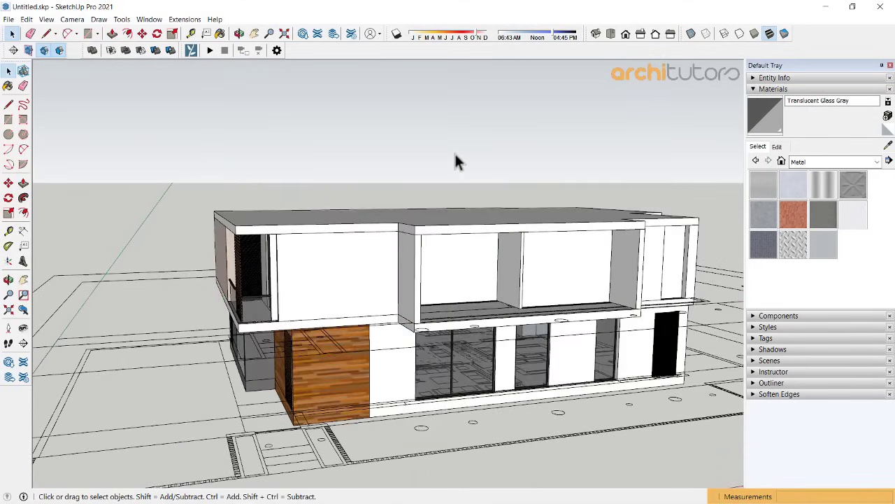
Step: Open the roof group and draw a line splitting off a strip along the roof edge
mouse_move(596, 286)
middle_down()
mouse_move(461, 224)
mouse_move(553, 244)
mouse_move(474, 254)
mouse_move(336, 230)
mouse_move(277, 324)
mouse_move(446, 239)
middle_up()
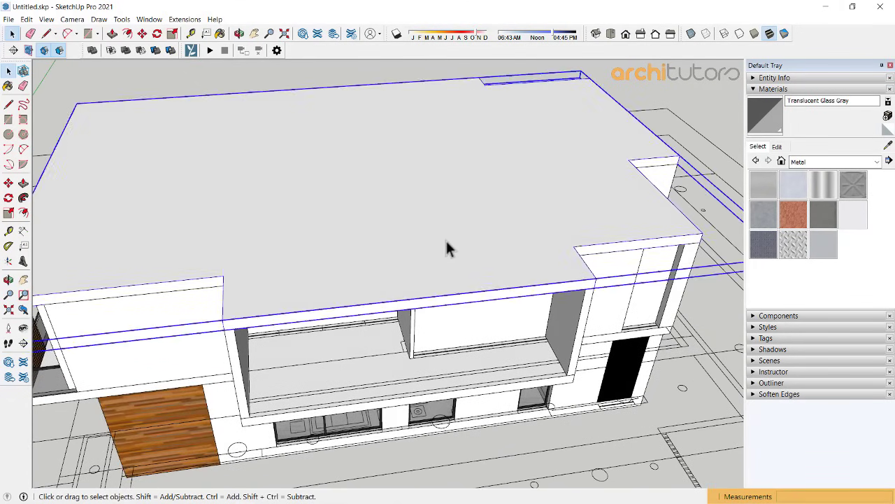
double_click(446, 238)
click(308, 277)
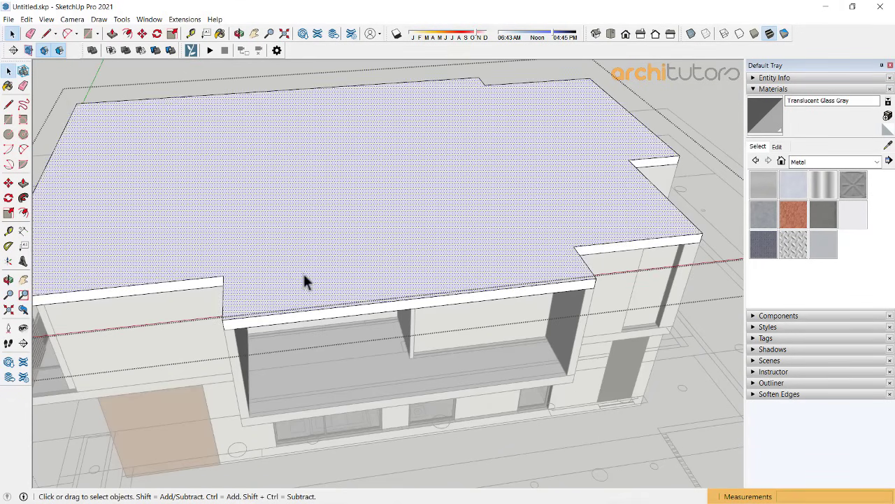
key(l)
click(574, 247)
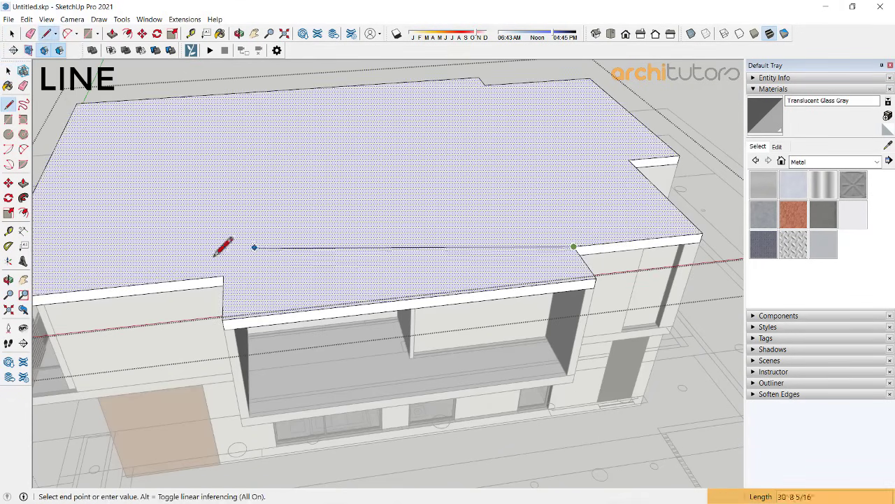
scroll(186, 287, up, 3)
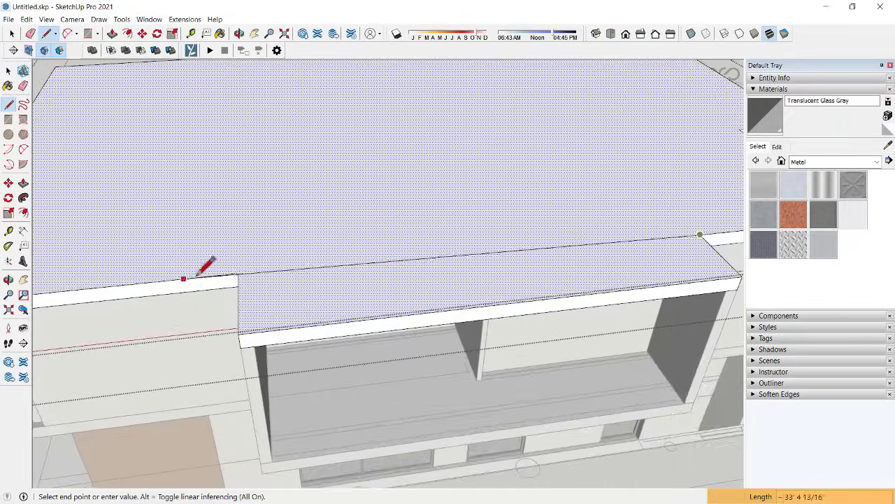
click(240, 282)
scroll(273, 272, down, 2)
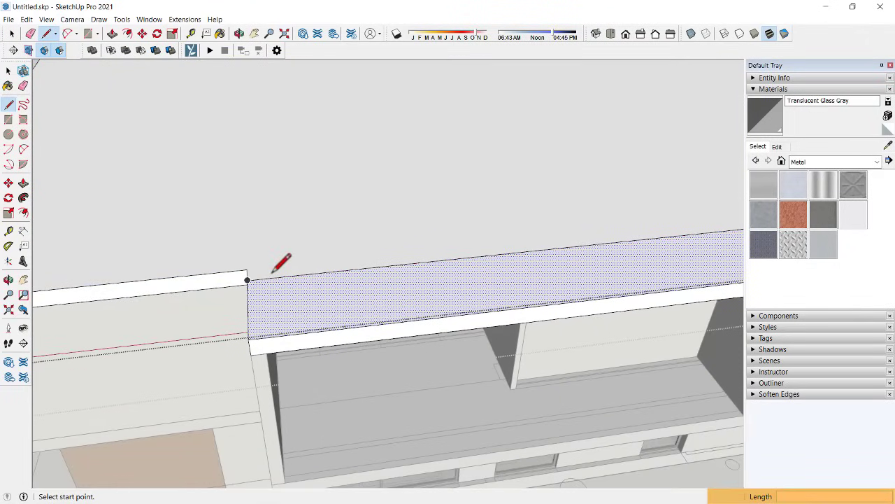
Step: Push the roof strip down 1 foot
key(p)
drag(287, 314, 265, 360)
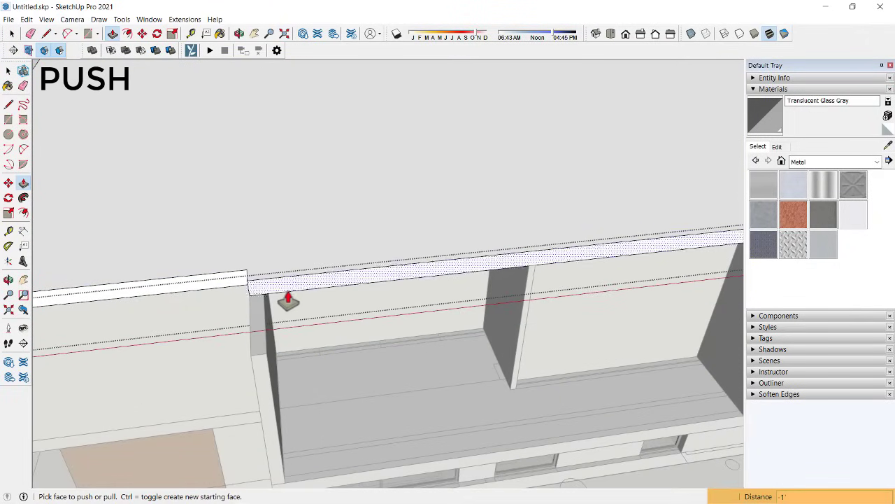
middle_drag(347, 279, 506, 261)
middle_drag(513, 300, 452, 360)
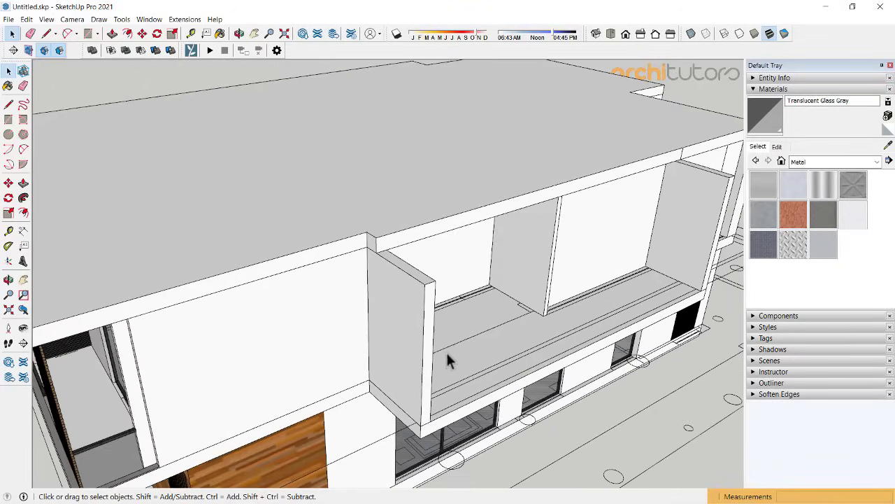
scroll(420, 336, up, 3)
mouse_move(388, 316)
middle_down()
mouse_move(564, 240)
mouse_move(337, 257)
middle_up()
scroll(337, 257, up, 2)
Step: Draw a line across the column top and push the resulting sliver face
key(p)
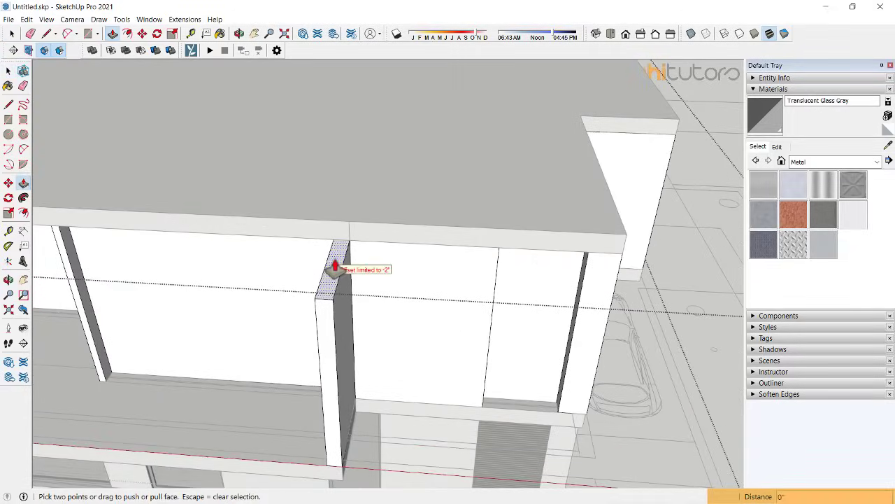
key(l)
scroll(346, 248, up, 2)
scroll(354, 226, up, 2)
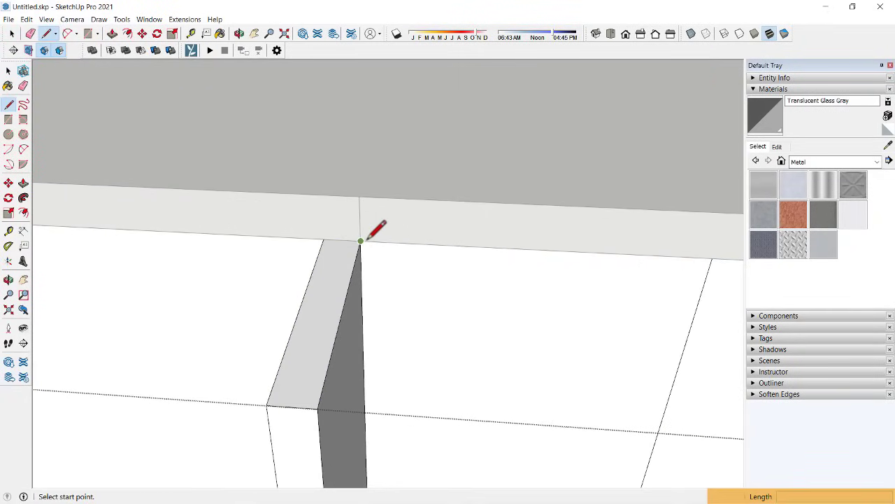
scroll(417, 229, down, 3)
middle_drag(527, 219, 480, 252)
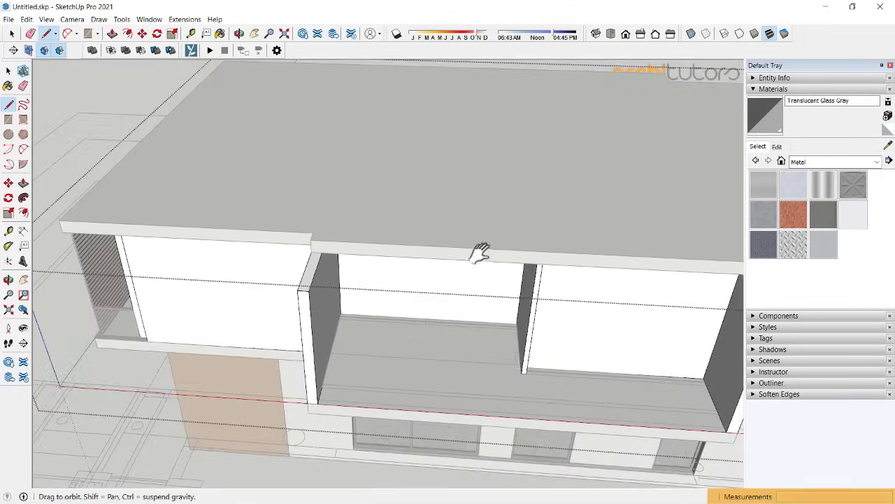
scroll(312, 231, up, 2)
scroll(311, 263, up, 2)
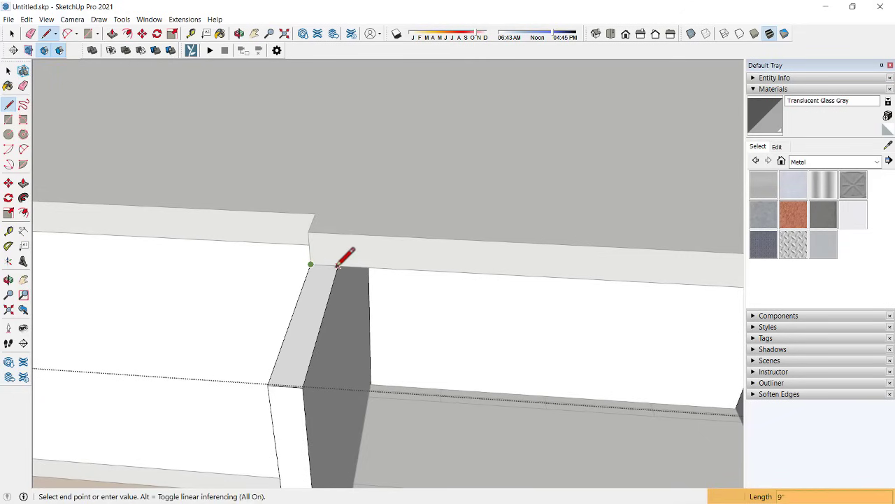
click(337, 266)
middle_drag(337, 266, 340, 249)
key(p)
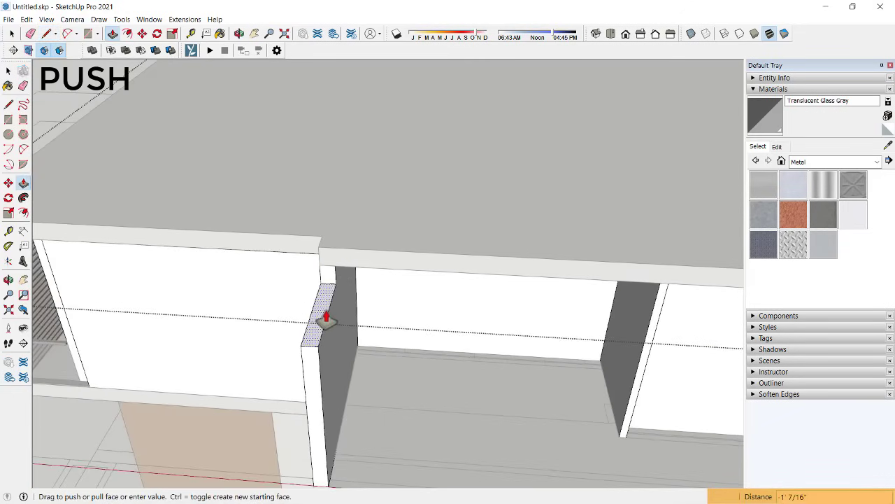
scroll(326, 319, down, 3)
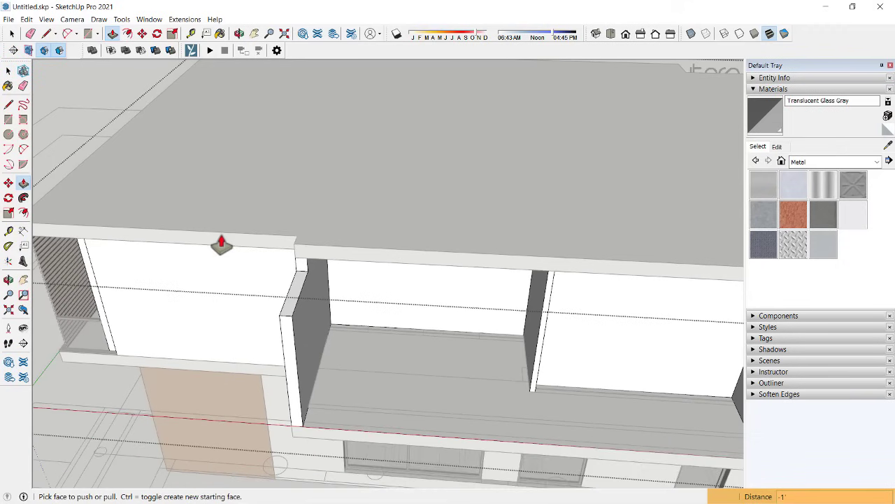
scroll(220, 244, down, 2)
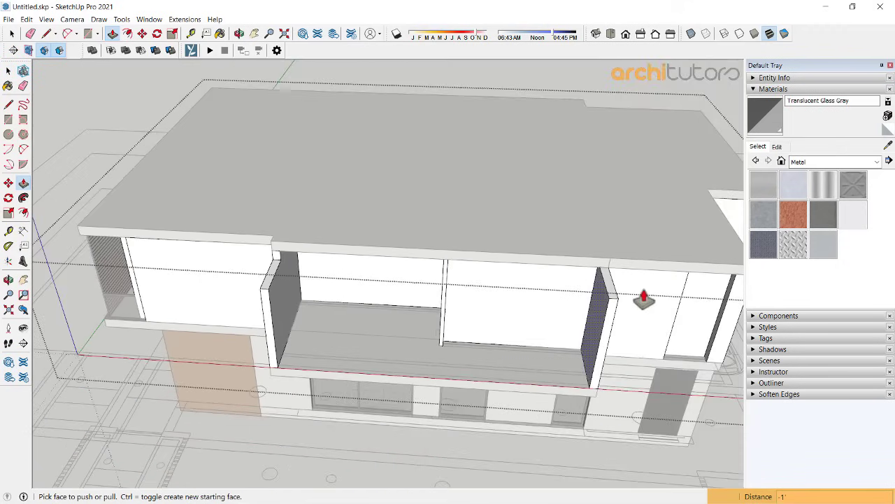
click(277, 285)
Step: Start a rectangle at the top left corner of the balcony opening
middle_drag(361, 280, 535, 254)
scroll(345, 231, up, 3)
key(space)
scroll(346, 231, down, 3)
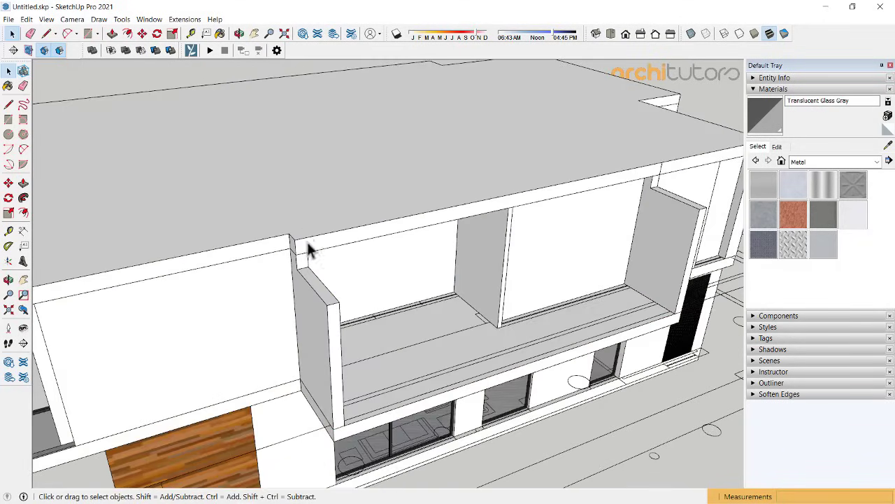
middle_drag(309, 249, 336, 243)
key(r)
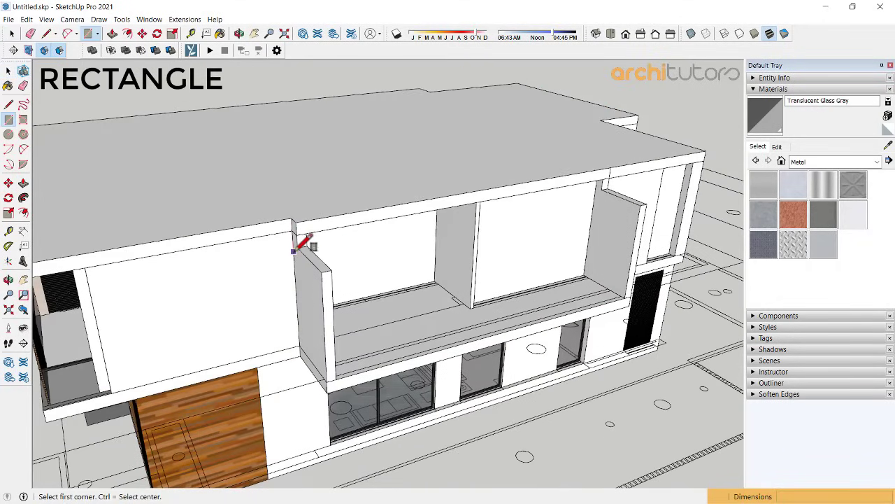
click(297, 242)
Step: Finish the balcony-top rectangle, pull it into a slab, and make the strip a group
click(638, 203)
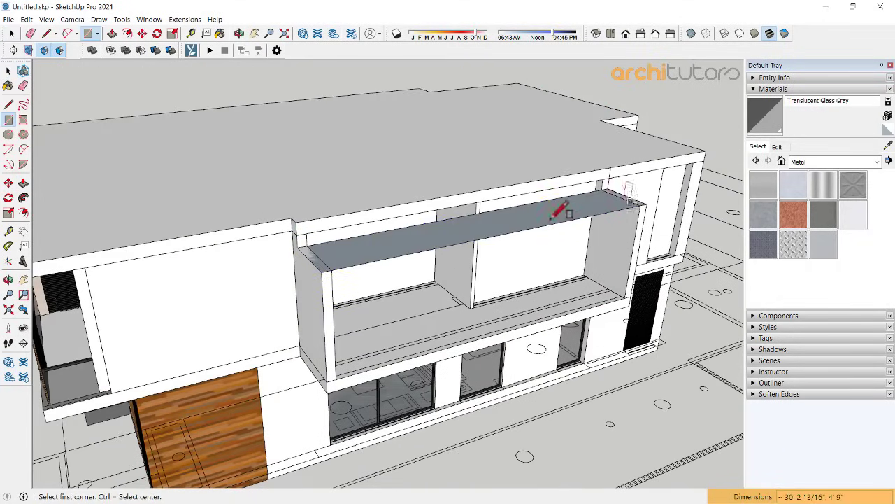
key(p)
drag(433, 243, 431, 239)
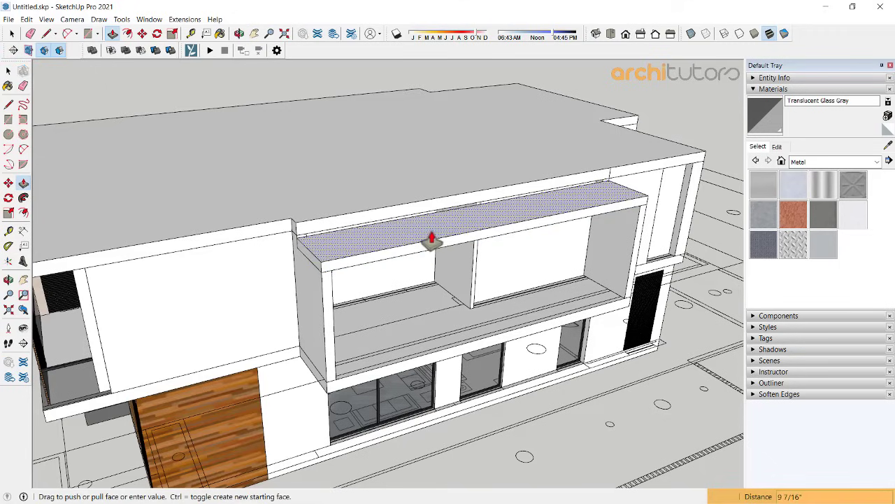
mouse_move(425, 242)
middle_down()
mouse_move(483, 148)
mouse_move(460, 204)
middle_up()
click(458, 204)
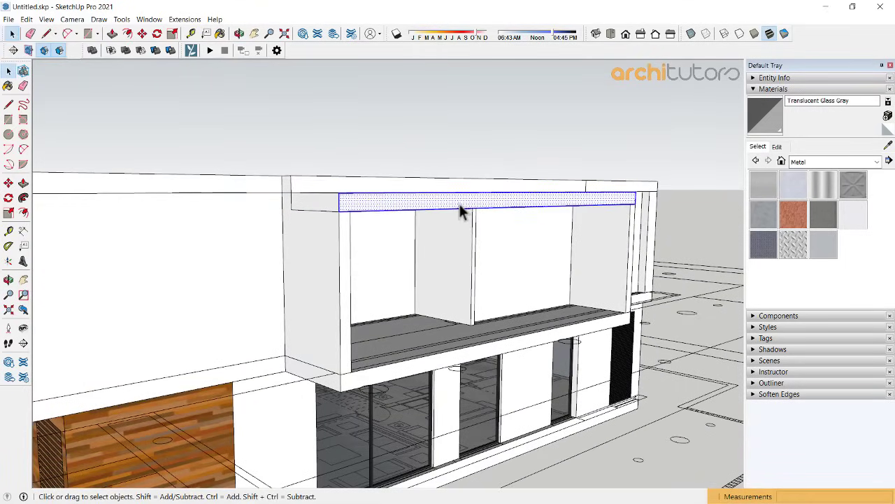
right_click(459, 203)
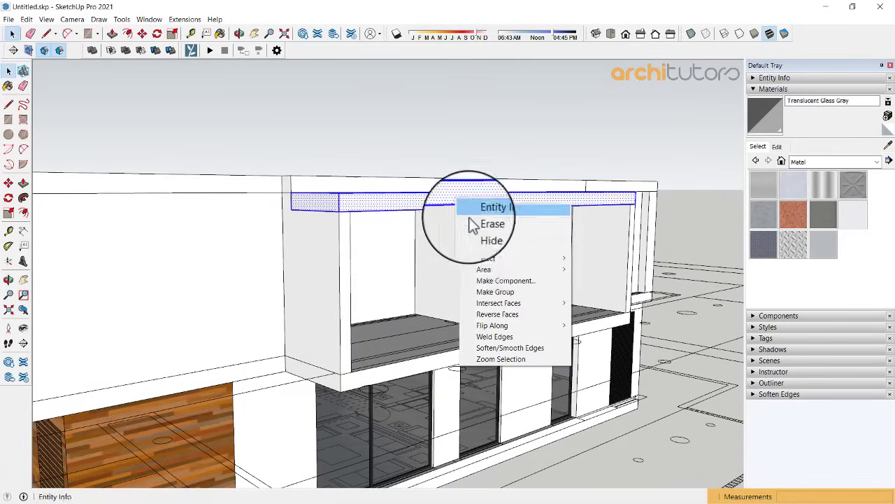
click(495, 291)
Step: Copy the glass face's top edge 1 foot lower to mark a top strip
mouse_move(515, 260)
middle_down()
mouse_move(287, 243)
mouse_move(250, 250)
mouse_move(576, 256)
middle_up()
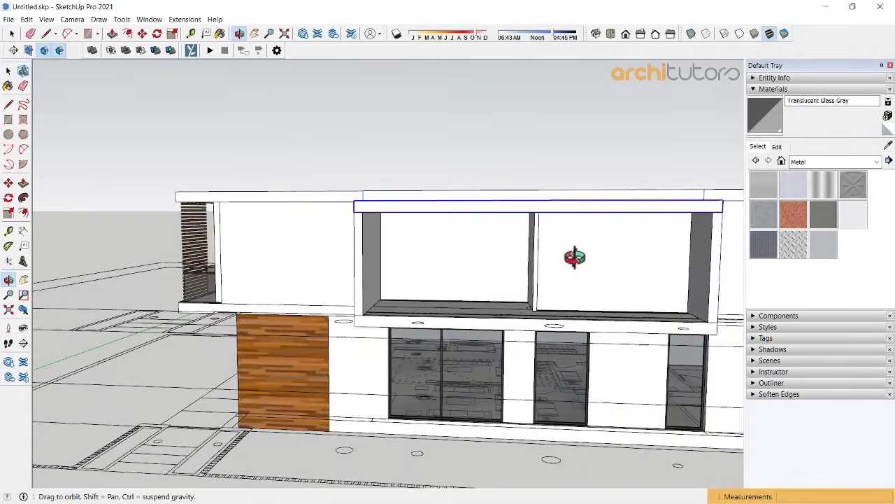
middle_drag(466, 266, 563, 248)
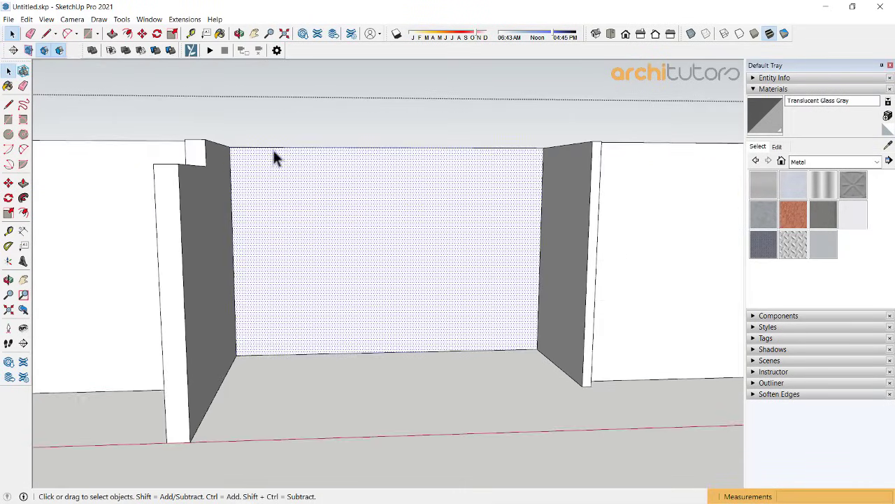
click(273, 151)
key(m)
key(ctrl)
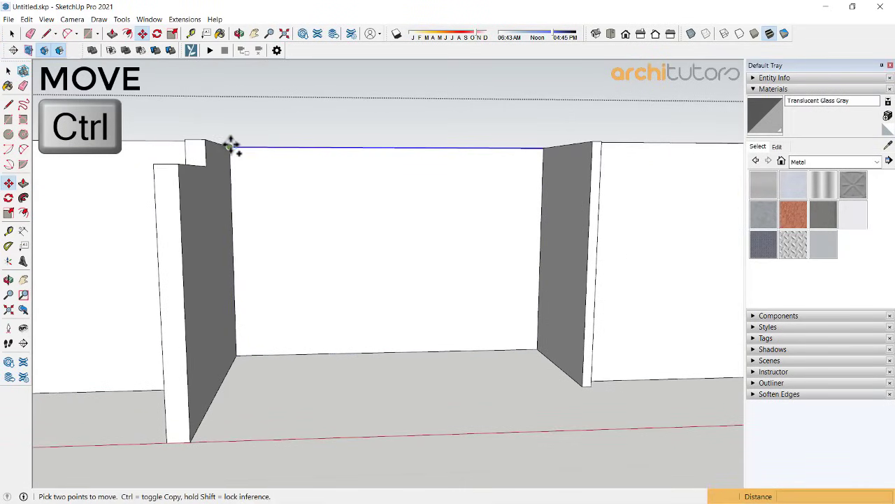
click(231, 146)
click(230, 164)
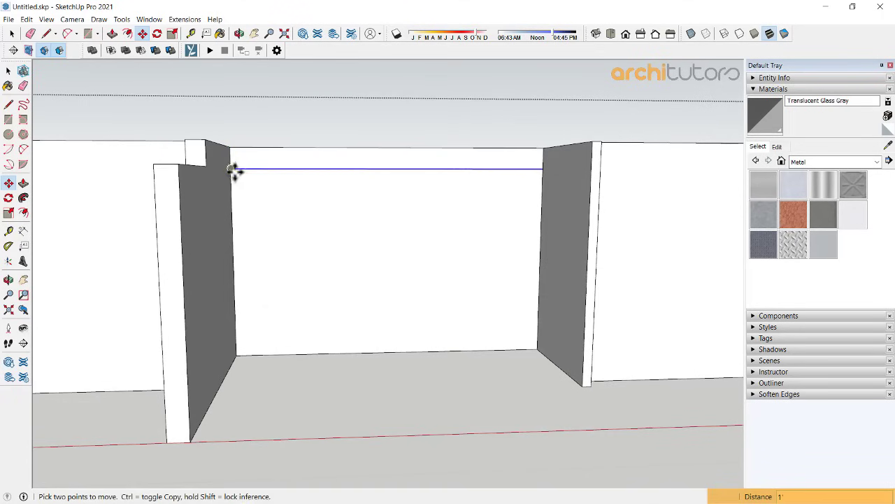
scroll(245, 173, down, 2)
key(space)
Step: Push/Pull the top glass strip face outward
click(270, 172)
click(254, 161)
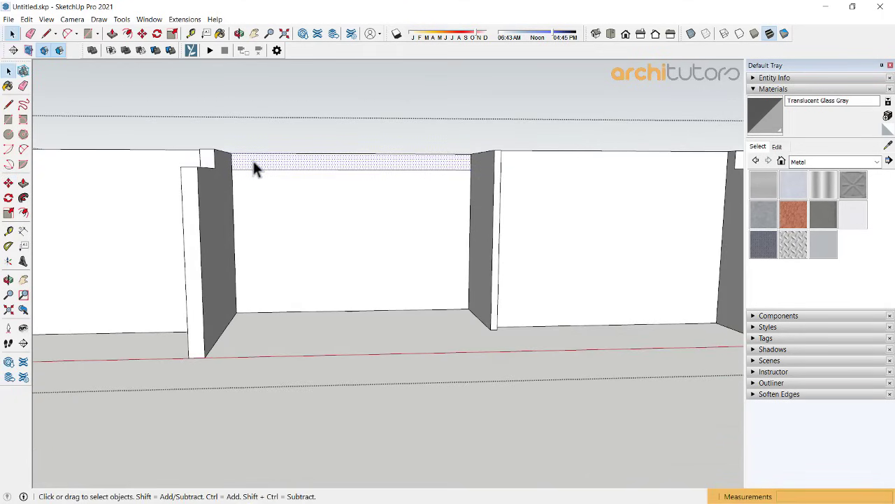
key(p)
click(248, 168)
mouse_move(247, 168)
middle_down()
mouse_move(256, 206)
mouse_move(364, 210)
mouse_move(448, 200)
mouse_move(393, 209)
middle_up()
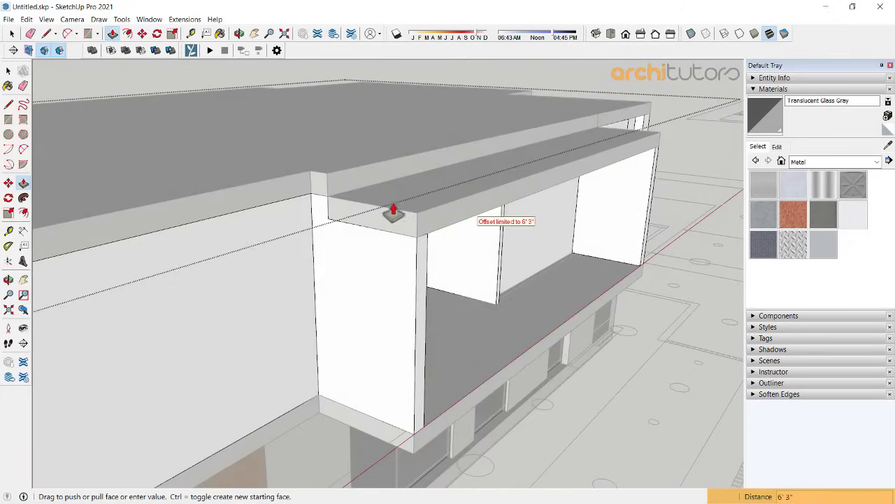
click(329, 208)
key(space)
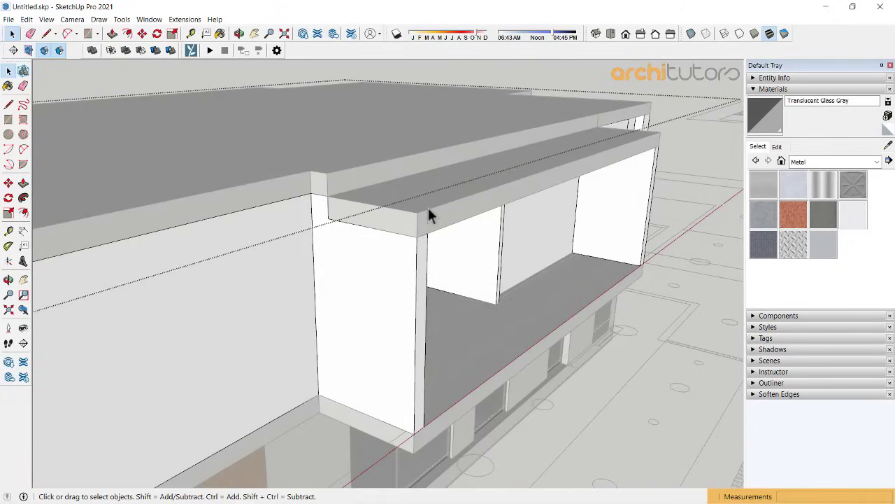
Step: Pull up the balcony's top strip face to finish the slab top
mouse_move(428, 207)
middle_down()
mouse_move(404, 196)
mouse_move(379, 204)
middle_up()
click(404, 195)
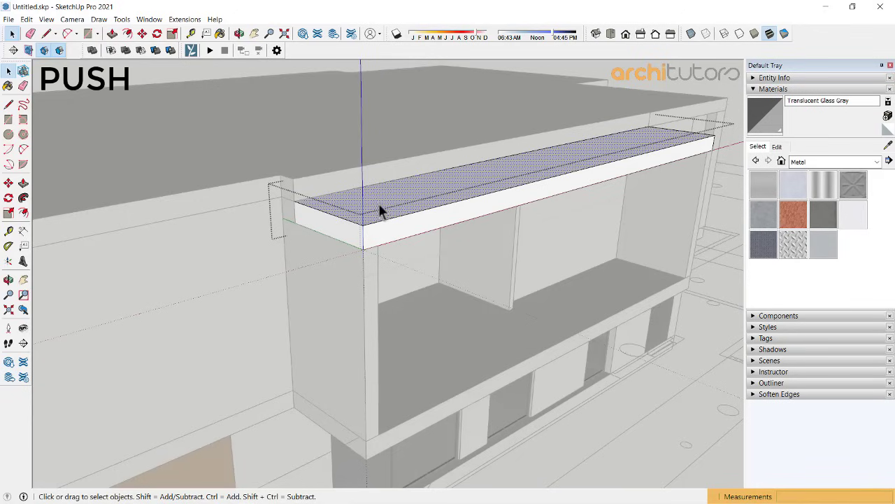
key(p)
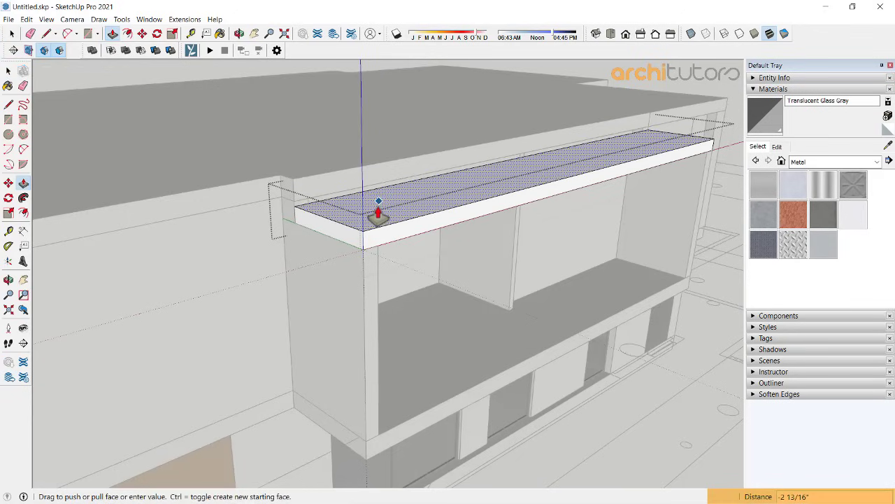
click(452, 216)
mouse_move(452, 217)
middle_down()
mouse_move(293, 210)
mouse_move(438, 200)
mouse_move(286, 165)
mouse_move(208, 100)
mouse_move(266, 82)
mouse_move(370, 124)
mouse_move(380, 60)
mouse_move(520, 130)
mouse_move(524, 214)
mouse_move(404, 184)
mouse_move(394, 126)
mouse_move(240, 107)
middle_up()
key(space)
Step: Inside the upper box group, copy the opening's top edge down 7 3/8" and extrude the strip 9"
double_click(362, 185)
scroll(362, 188, up, 3)
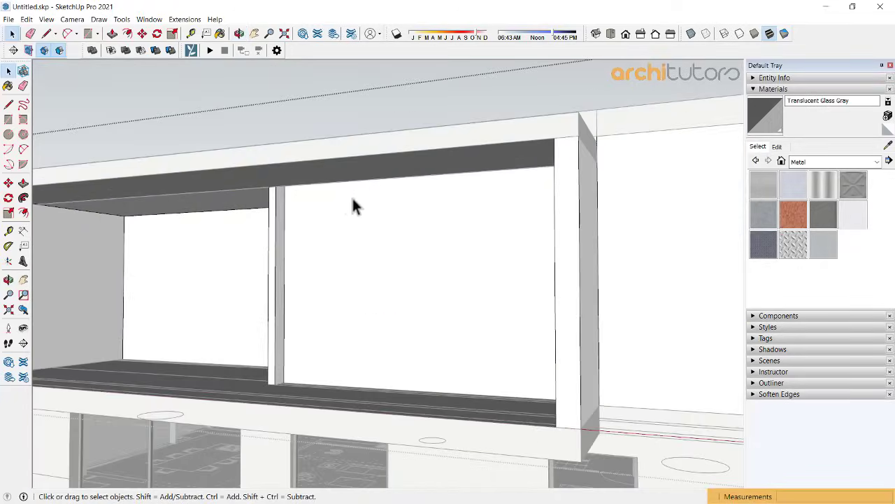
scroll(354, 200, up, 2)
click(334, 165)
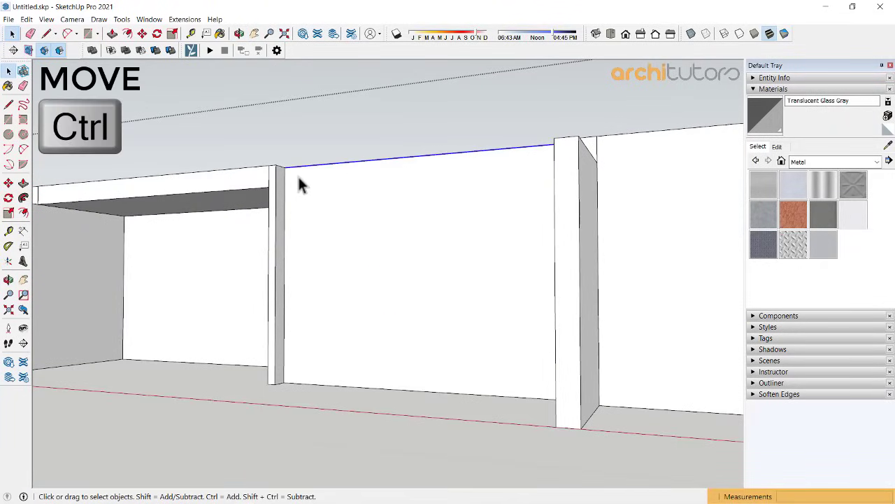
click(284, 168)
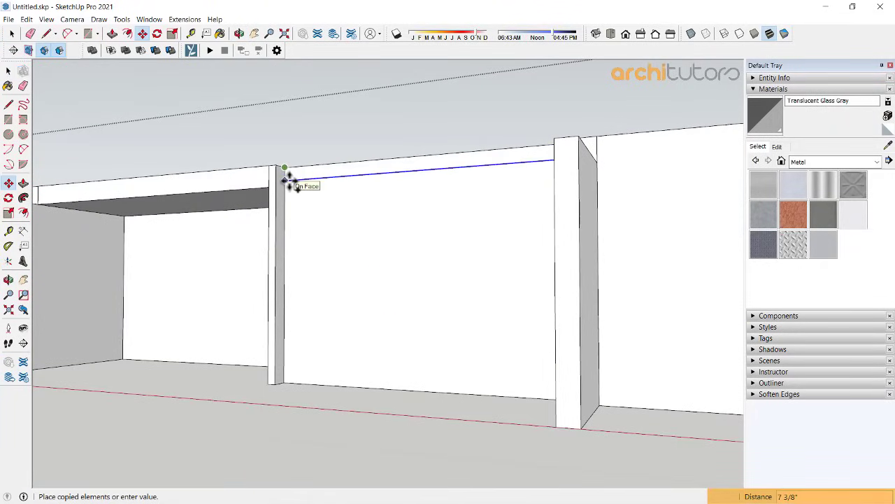
click(289, 180)
mouse_move(290, 180)
middle_down()
mouse_move(369, 220)
mouse_move(451, 216)
middle_up()
key(p)
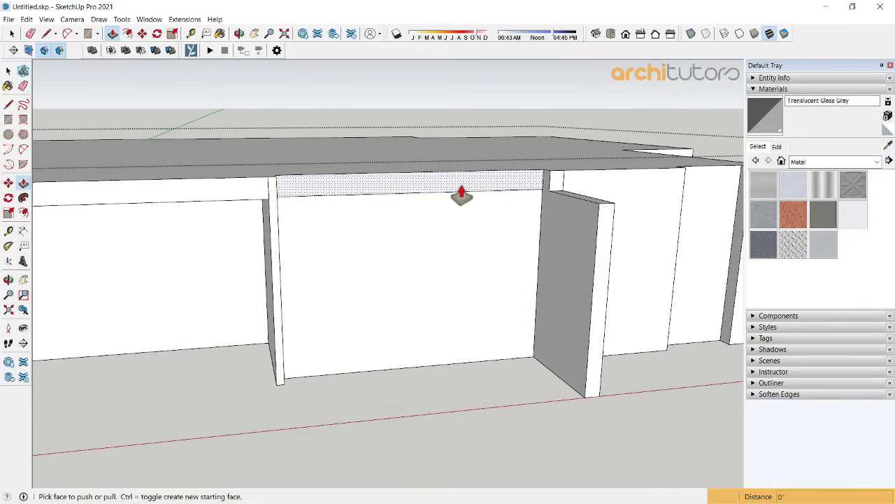
click(459, 189)
mouse_move(465, 196)
middle_down()
mouse_move(540, 201)
mouse_move(452, 214)
mouse_move(368, 184)
mouse_move(532, 200)
mouse_move(392, 201)
middle_up()
key(space)
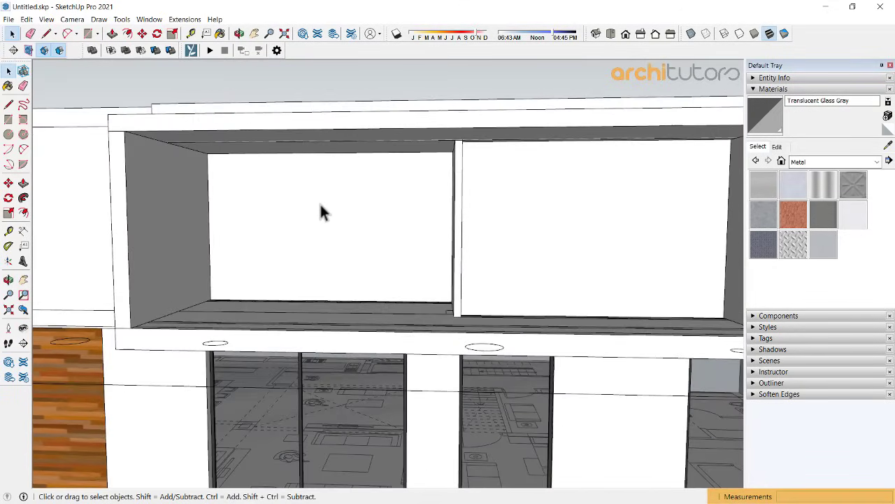
Step: Sample the dark Color M06 material and paint the upper opening's face with it
double_click(303, 218)
click(299, 218)
middle_drag(299, 218, 366, 224)
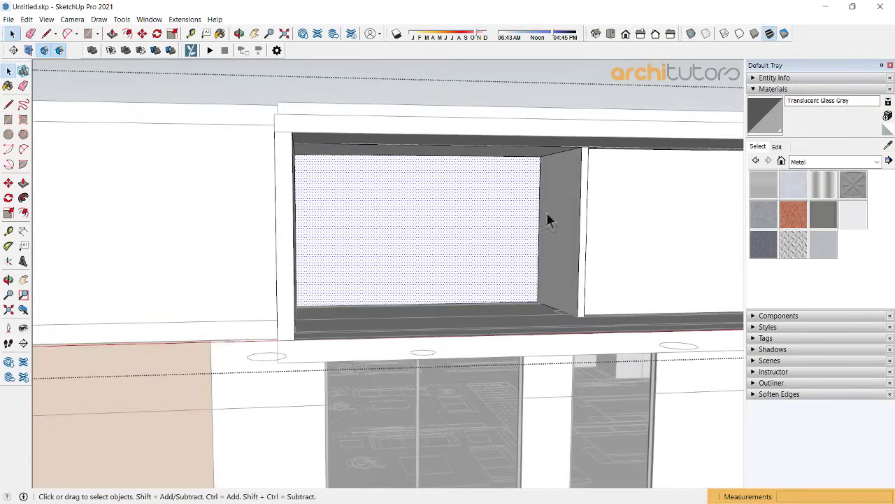
click(889, 147)
scroll(574, 385, up, 3)
scroll(510, 410, up, 3)
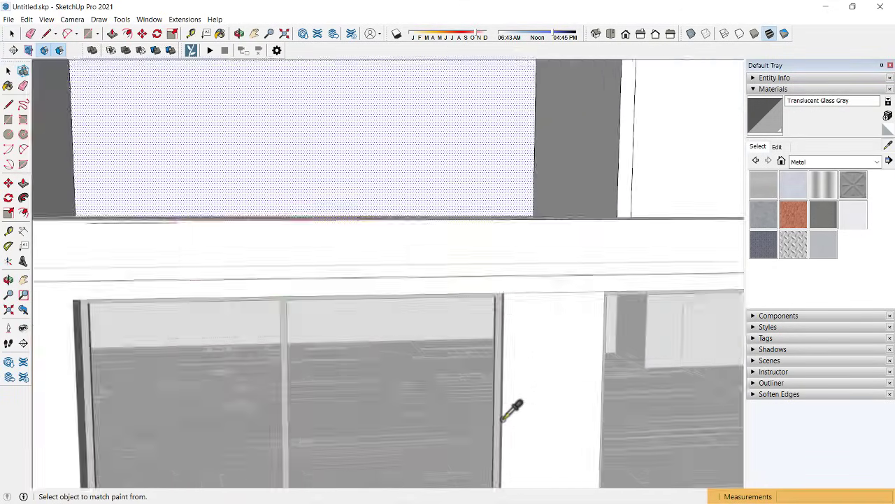
scroll(504, 410, up, 2)
click(495, 411)
middle_drag(495, 412, 410, 170)
click(404, 192)
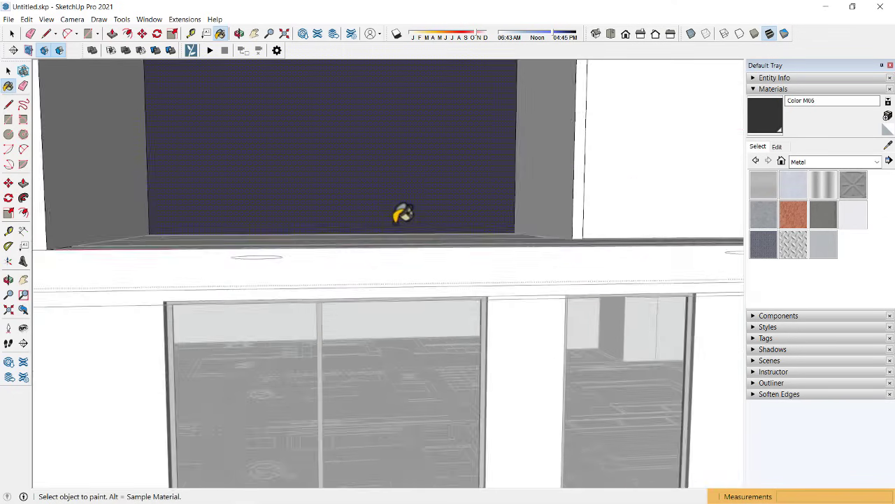
mouse_move(400, 210)
middle_down()
mouse_move(406, 275)
mouse_move(299, 273)
middle_up()
Step: Offset the opening face inward to create a frame border
key(space)
scroll(244, 207, up, 3)
scroll(243, 207, up, 3)
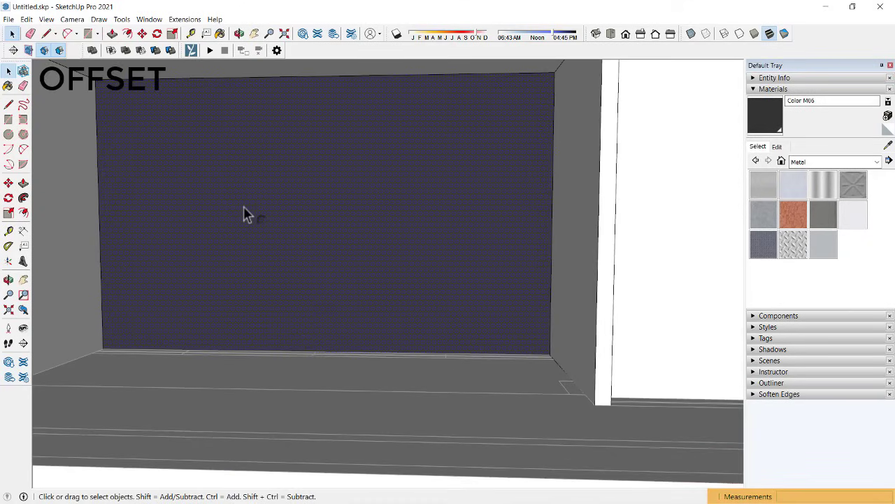
key(f)
click(252, 191)
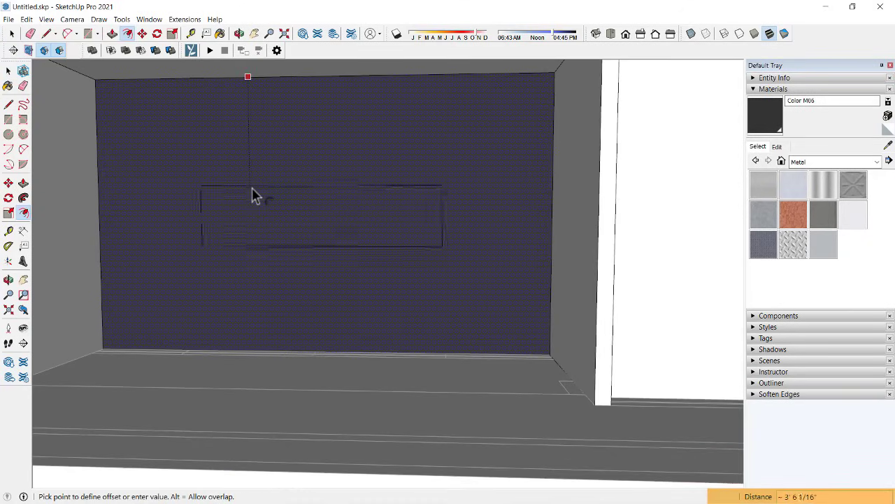
click(254, 191)
scroll(149, 126, down, 2)
scroll(254, 240, up, 4)
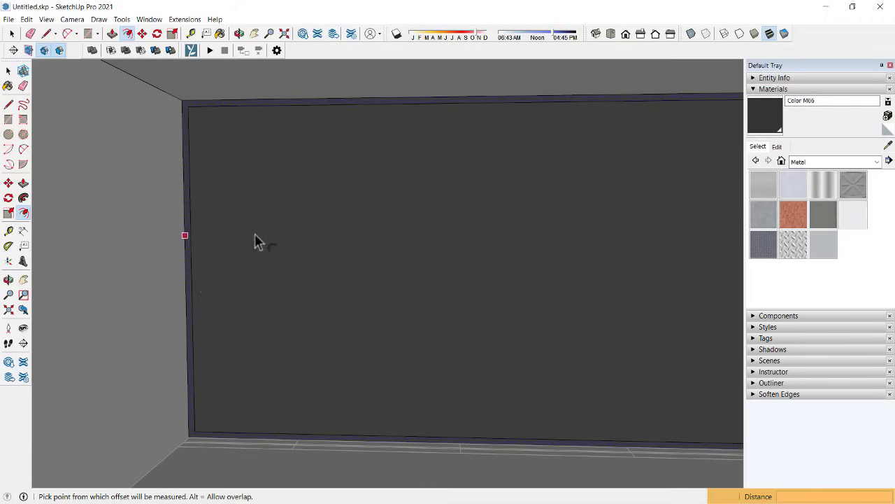
key(space)
Step: Copy the inner panel's left edge 4' across the panel
click(197, 292)
scroll(194, 301, down, 2)
scroll(207, 349, up, 2)
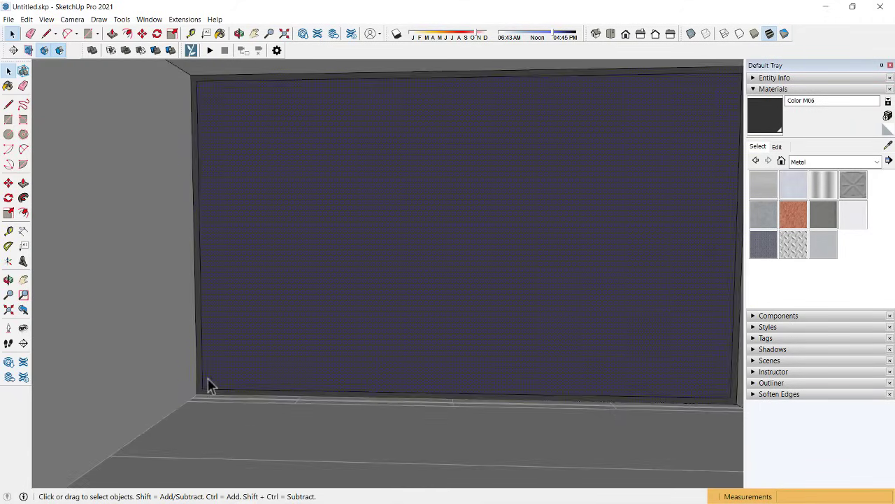
key(m)
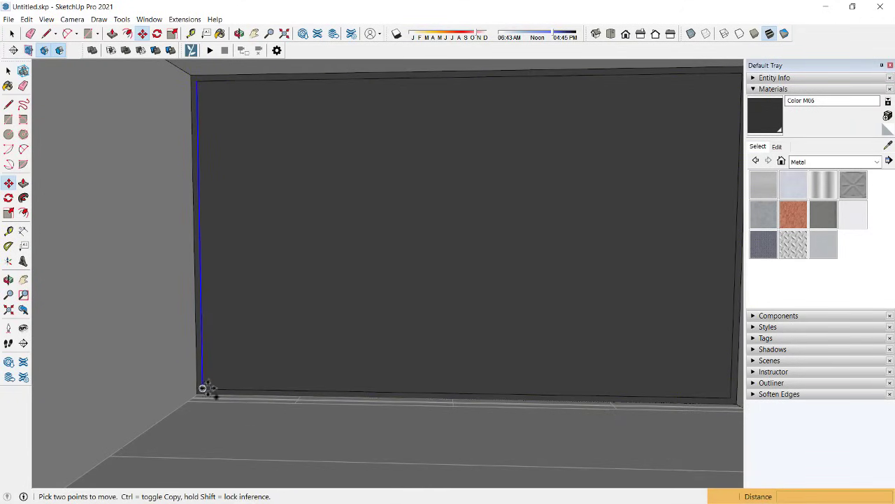
click(202, 388)
key(ctrl)
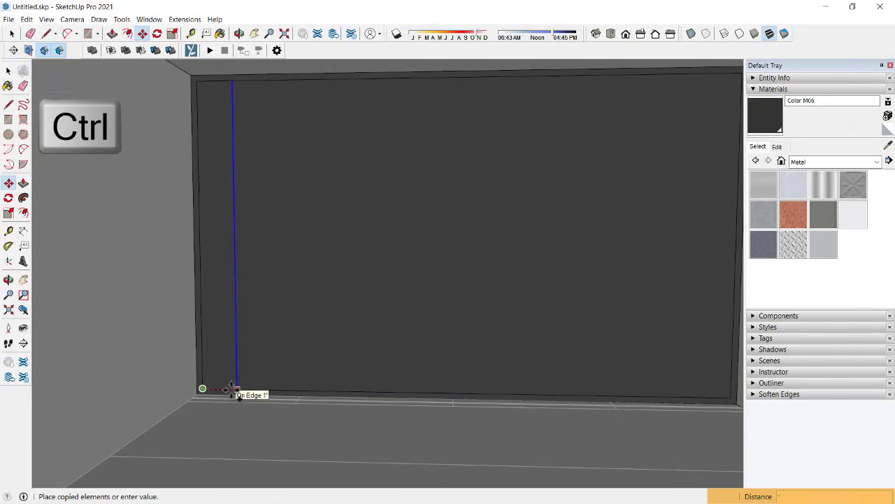
key(Escape)
scroll(272, 359, down, 2)
click(220, 381)
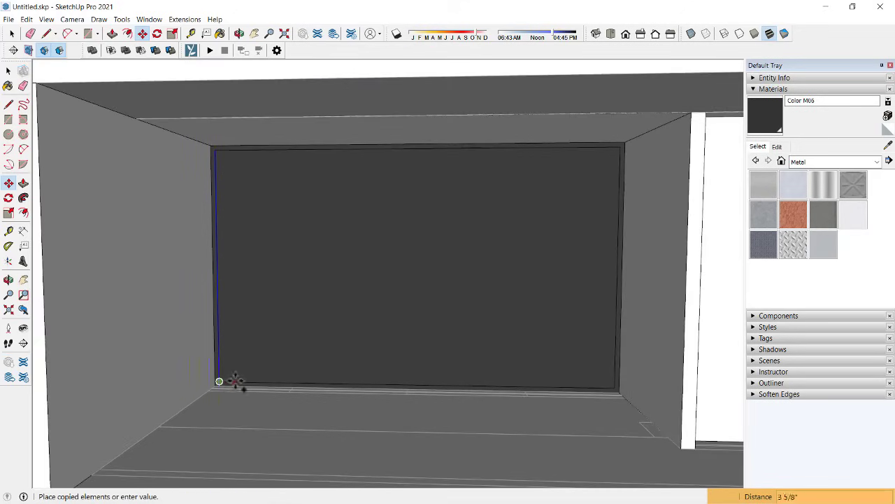
text(')
key(Return)
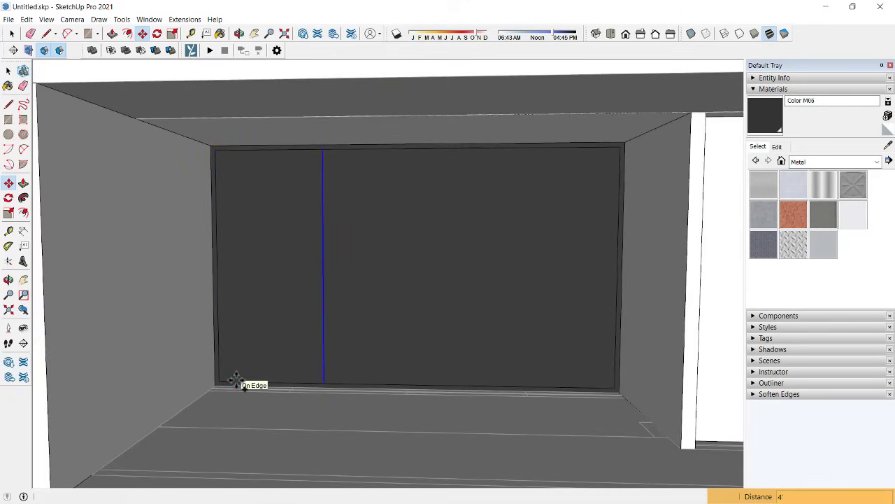
Step: Copy the new edge just beside itself to form the first mullion
click(324, 383)
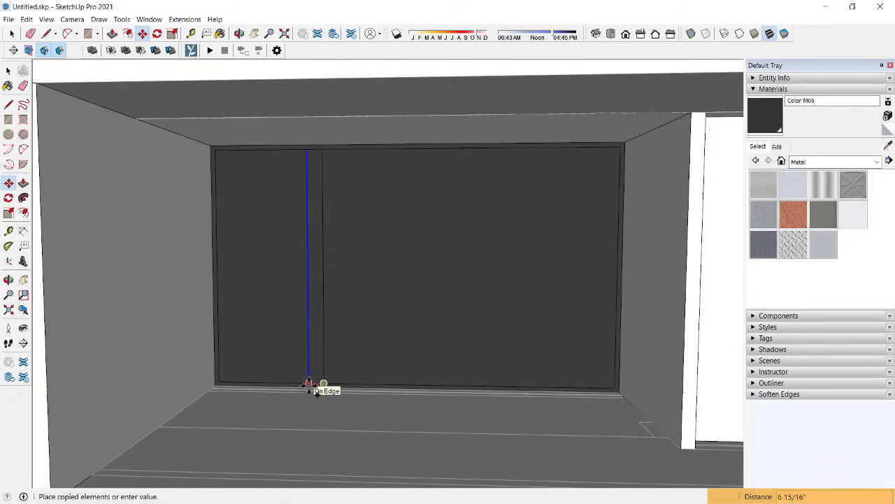
click(315, 386)
scroll(615, 386, up, 2)
scroll(632, 386, up, 3)
key(space)
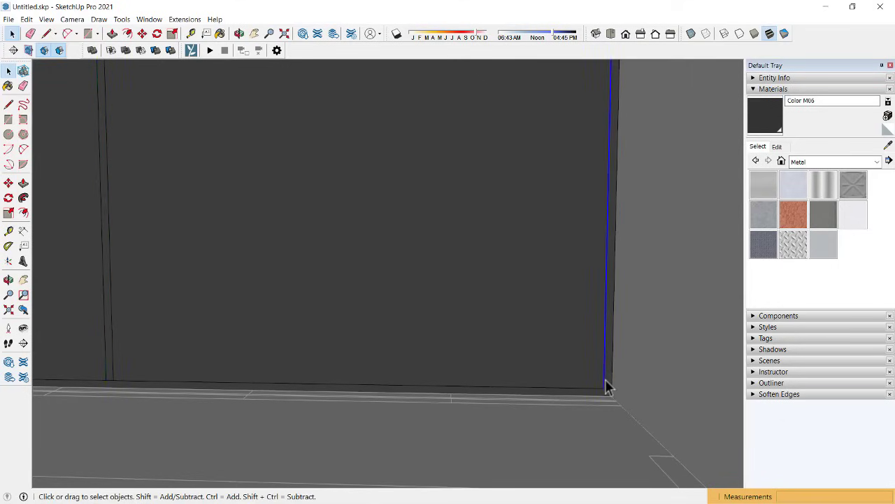
Step: Copy the panel's right edge inward, then again beside it, forming the second mullion
key(m)
click(603, 387)
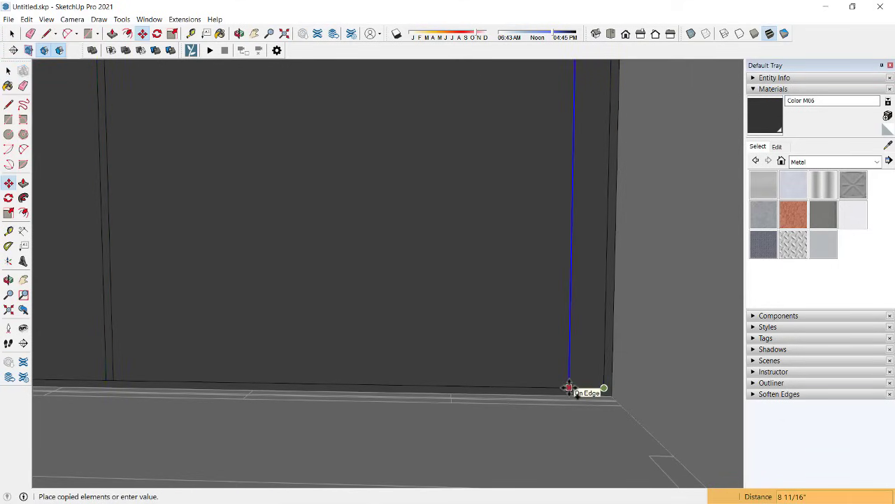
click(414, 384)
click(414, 384)
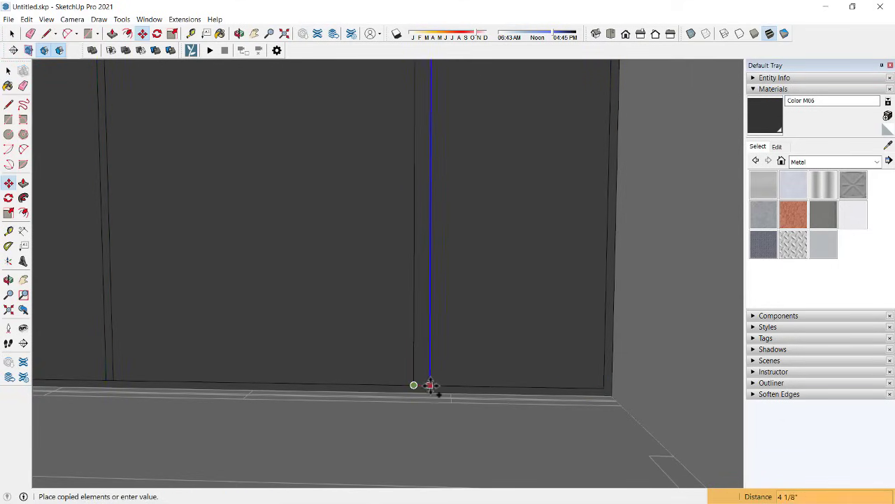
click(427, 386)
scroll(433, 374, down, 2)
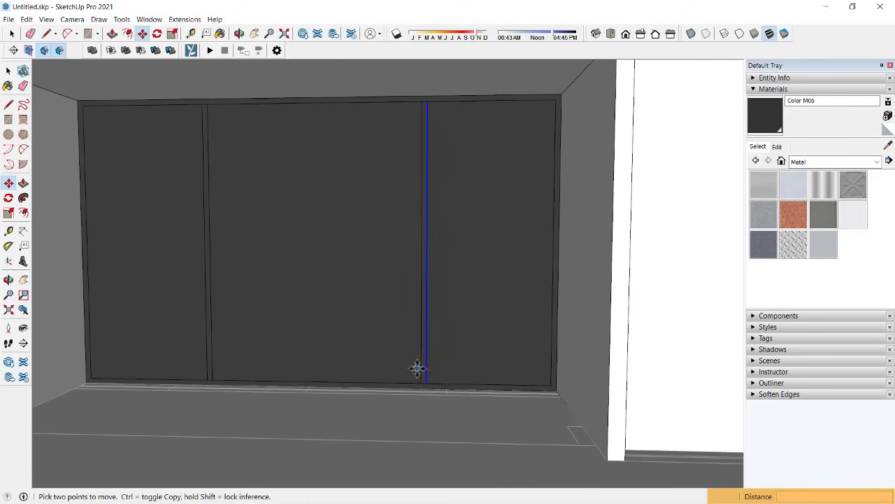
scroll(354, 369, down, 1)
scroll(219, 364, up, 1)
Step: Push/Pull the door frame out 2"
key(p)
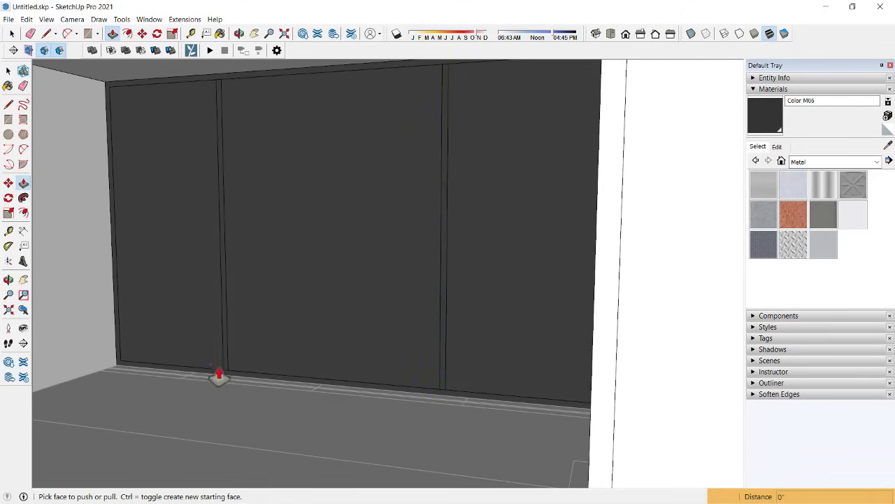
scroll(220, 377, up, 3)
click(220, 382)
text(2)
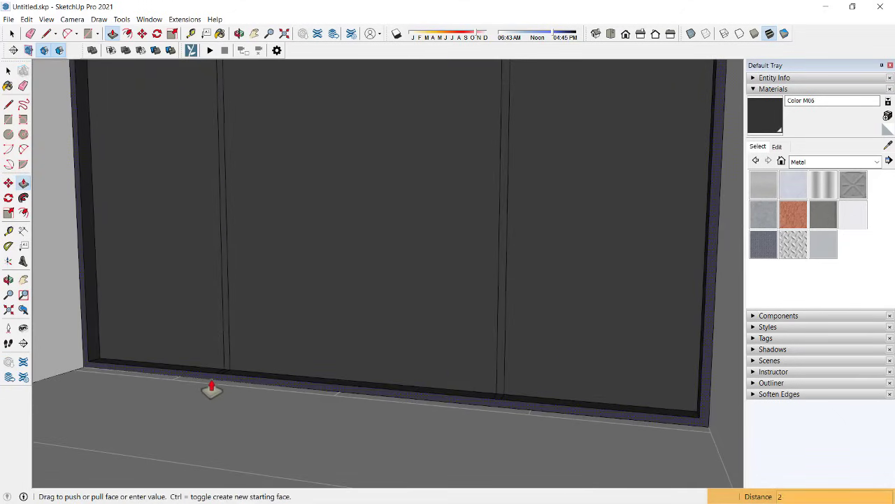
key(Return)
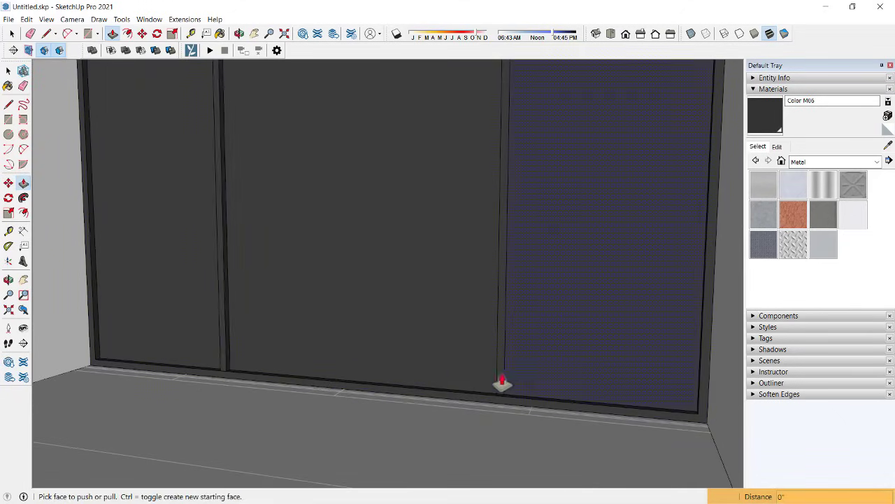
scroll(501, 383, down, 5)
Step: Sample Translucent Glass Gray and paint the door panes with it
key(b)
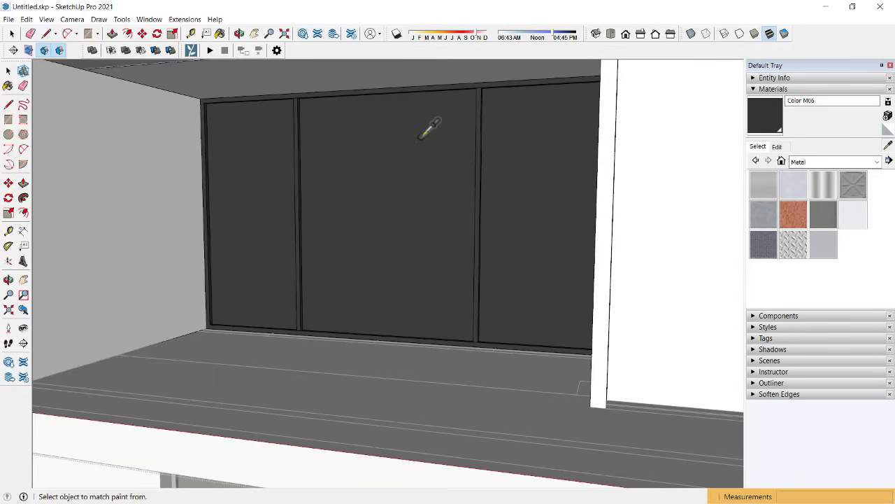
scroll(383, 306, down, 3)
alt+click(384, 306)
click(381, 199)
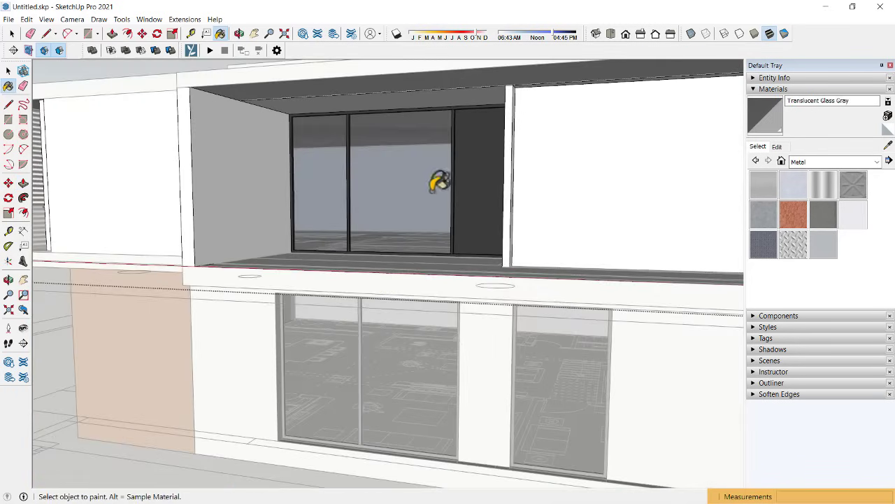
click(476, 177)
scroll(350, 210, down, 3)
mouse_move(249, 226)
shift+middle_down()
mouse_move(550, 201)
mouse_move(366, 219)
shift+middle_up()
Step: Sample dark Color M06 from a frame and paint the opening's glass panel with it
scroll(387, 202, up, 4)
key(space)
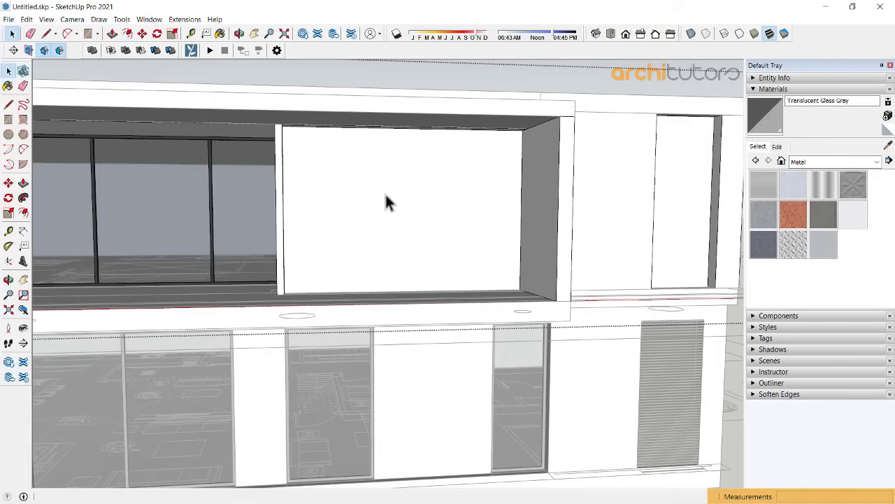
click(388, 201)
scroll(366, 205, up, 3)
scroll(382, 249, down, 3)
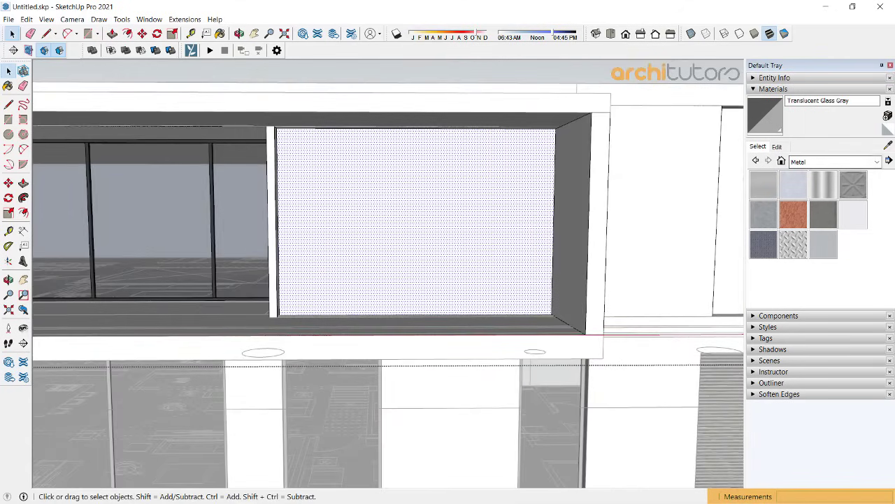
click(889, 146)
scroll(523, 359, up, 2)
scroll(492, 385, up, 3)
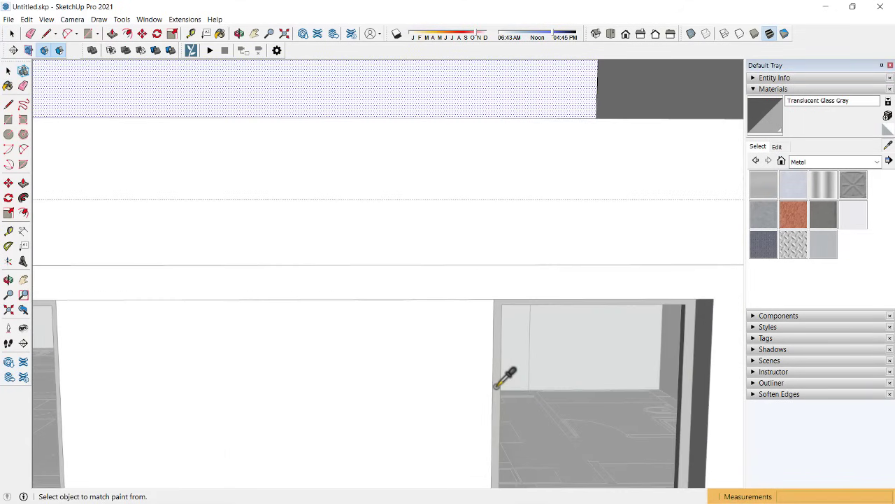
click(496, 385)
scroll(464, 280, down, 5)
click(426, 244)
scroll(426, 244, down, 2)
scroll(275, 174, up, 3)
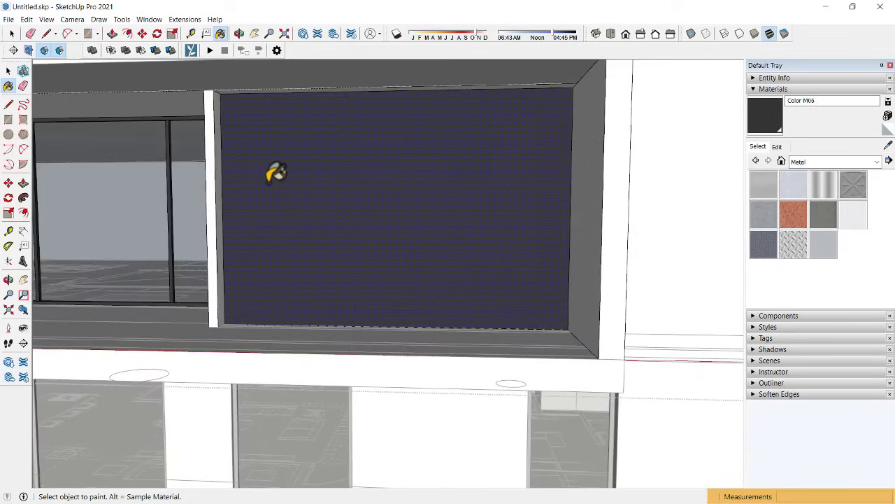
Step: Copy the panel's left vertical edge across at 4 1/8" as the first divider line
key(f)
click(275, 176)
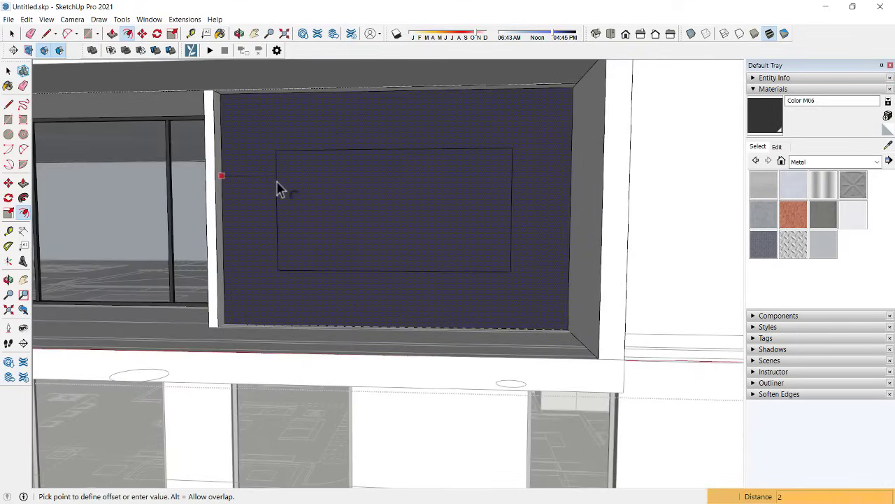
key(Escape)
scroll(240, 336, up, 3)
key(space)
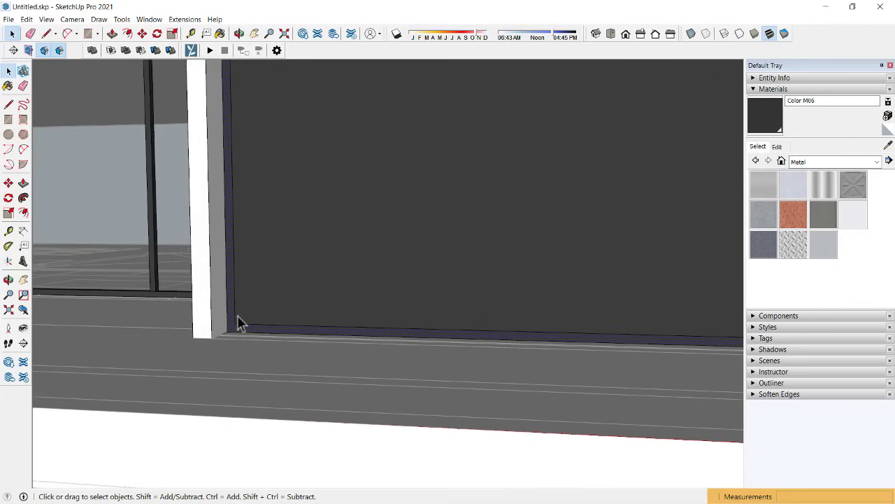
click(234, 317)
key(ctrl)
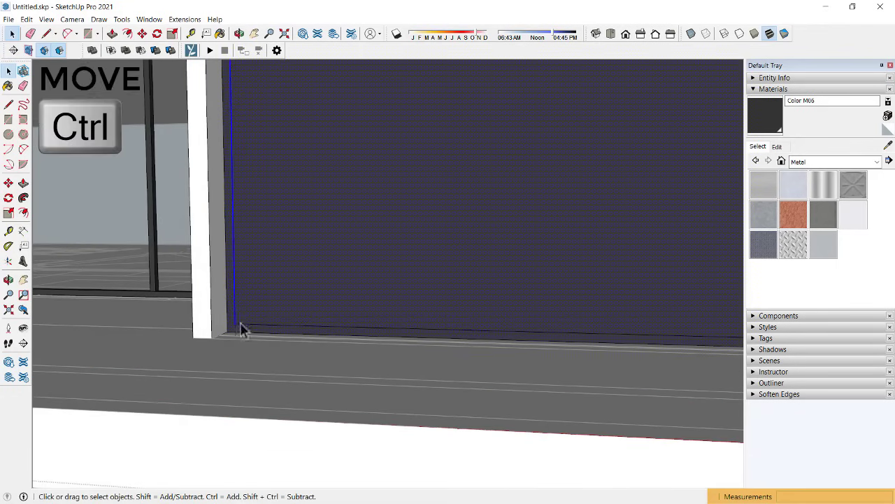
key(m)
click(235, 323)
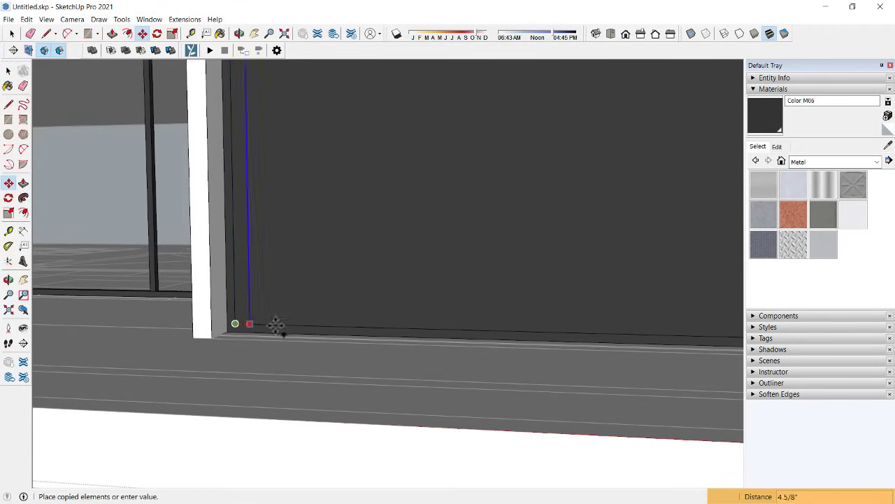
text(4)
scroll(277, 324, down, 1)
scroll(277, 324, down, 2)
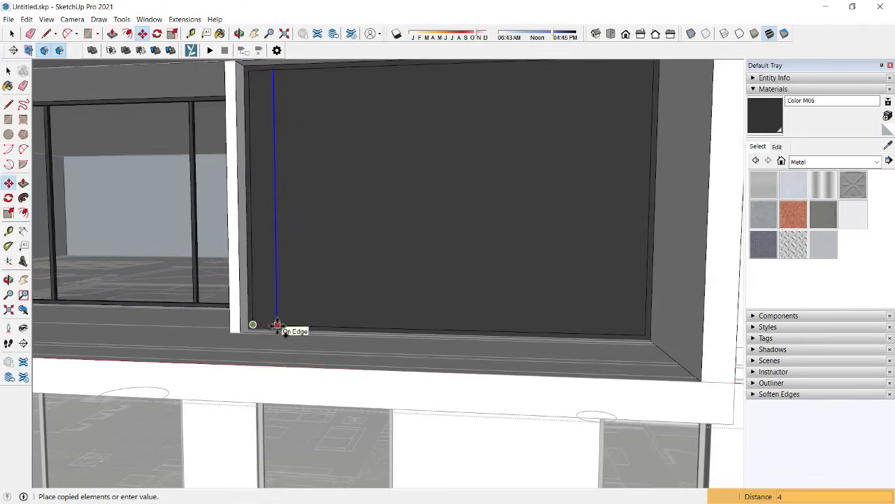
key(Return)
scroll(284, 314, down, 2)
scroll(504, 310, up, 3)
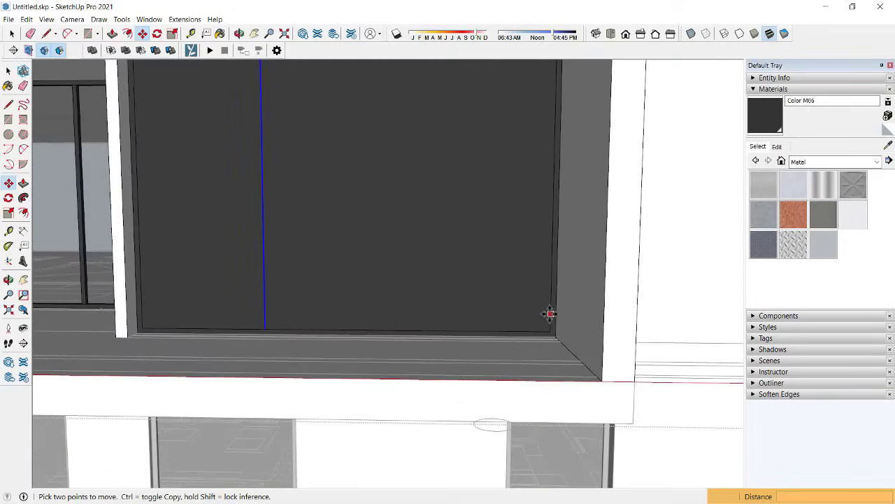
key(space)
Step: Copy further vertical divider lines across the dark panel to split it into panels
key(m)
key(ctrl)
click(551, 330)
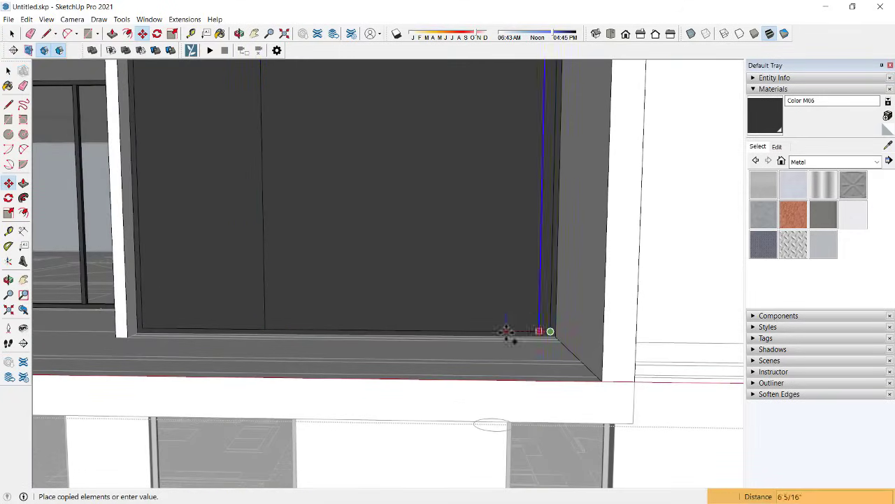
text(4')
key(Return)
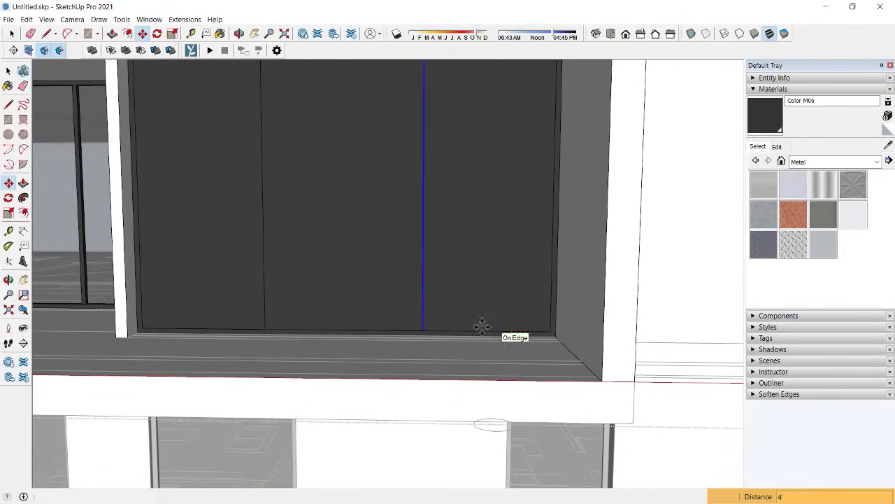
scroll(420, 307, down, 3)
scroll(378, 328, up, 4)
scroll(378, 329, up, 2)
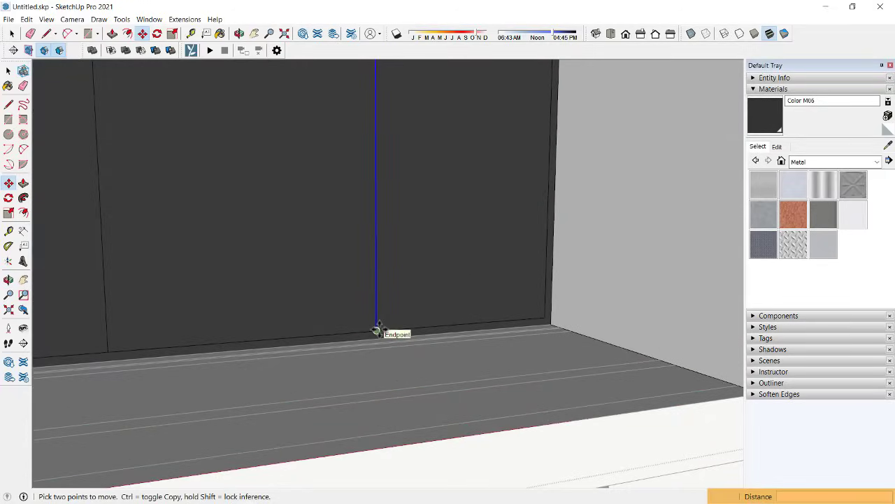
click(377, 330)
click(392, 331)
text(2)
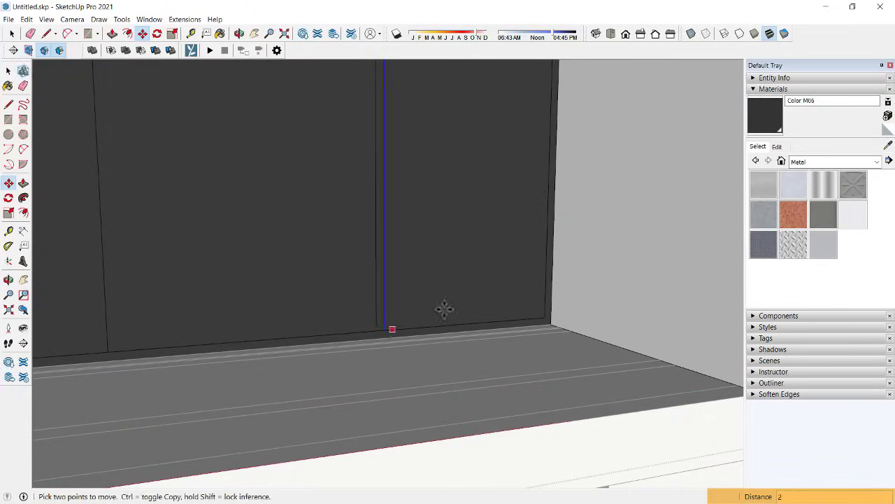
middle_drag(443, 310, 261, 292)
key(space)
middle_drag(178, 300, 422, 348)
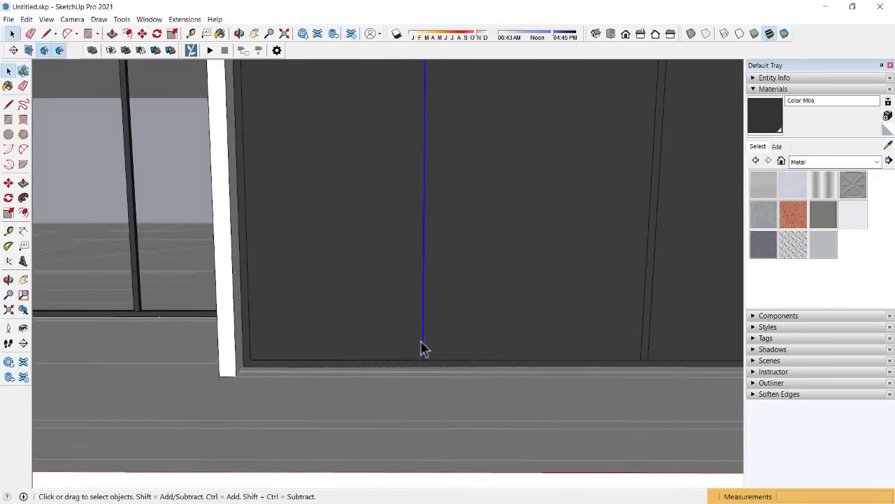
key(m)
click(420, 358)
key(ctrl)
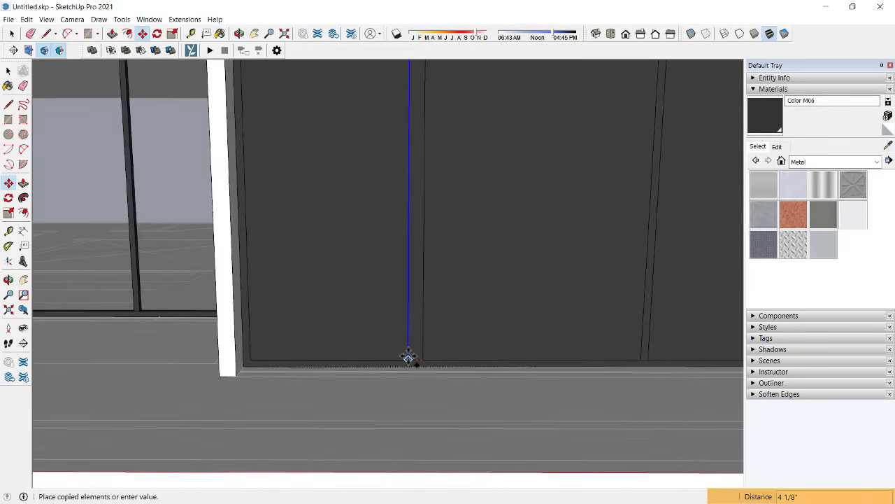
click(408, 358)
Step: Push/Pull the thin vertical strips between the panels into divider fins
middle_drag(323, 306, 289, 308)
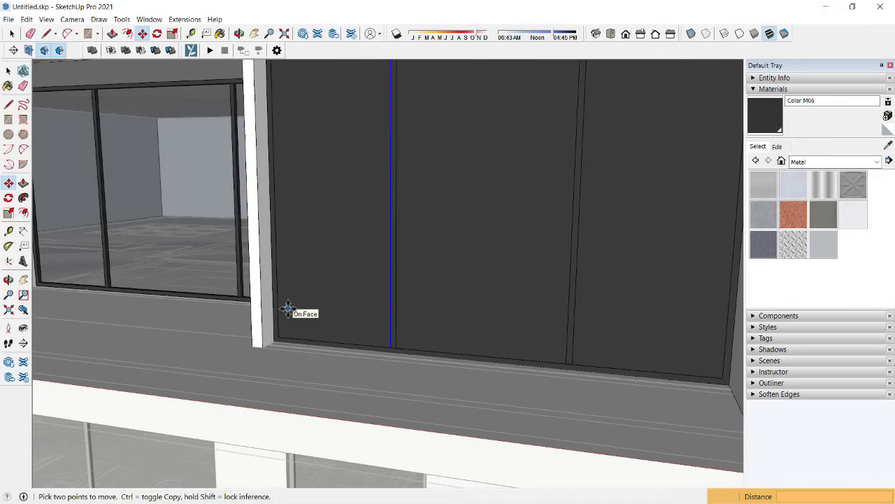
key(p)
text(2)
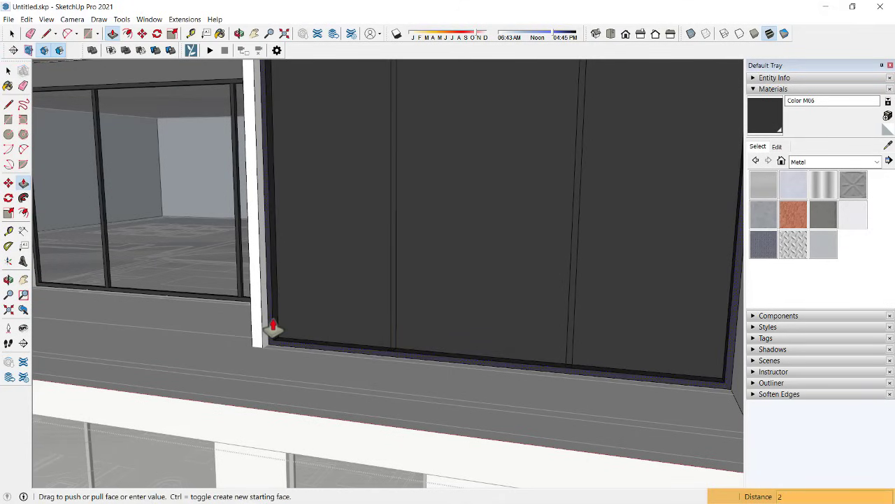
text(')
click(396, 350)
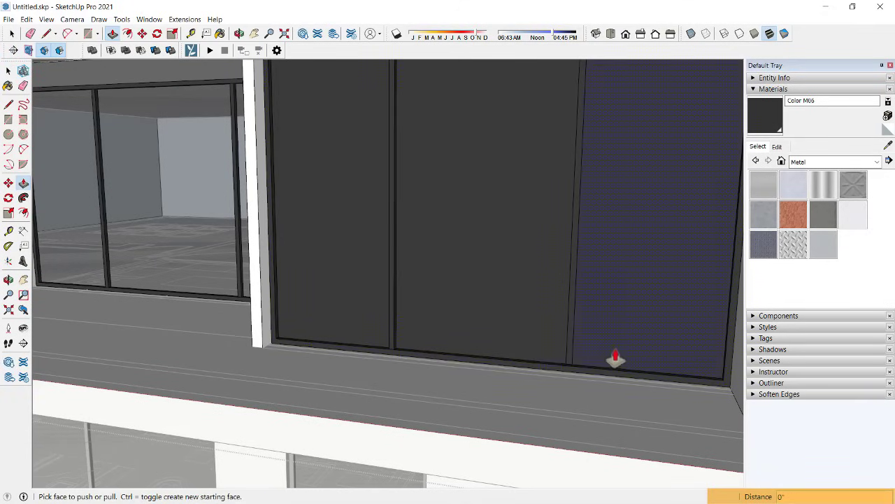
Step: Paint the three dark left panels with Translucent Glass Gray
click(888, 146)
click(140, 196)
click(318, 210)
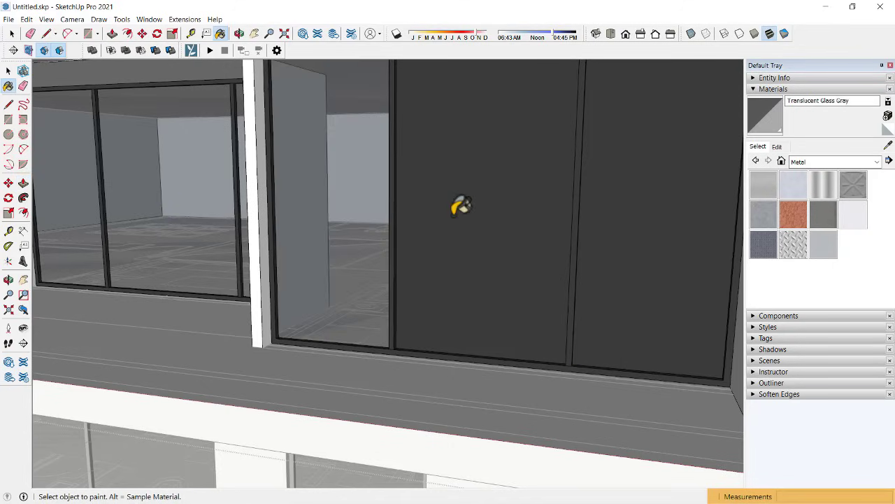
click(510, 215)
scroll(490, 266, down, 5)
scroll(416, 261, down, 3)
Step: Hide the lower windows and wood group to inspect the underside, then restore it
mouse_move(416, 262)
middle_down()
mouse_move(496, 278)
mouse_move(393, 200)
mouse_move(474, 160)
mouse_move(485, 246)
mouse_move(282, 282)
middle_up()
scroll(496, 278, up, 5)
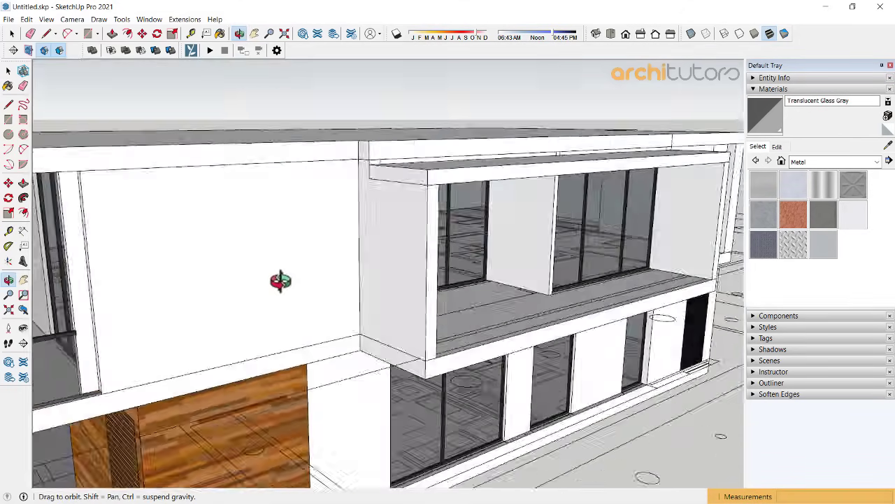
scroll(415, 297, up, 2)
mouse_move(416, 296)
middle_down()
mouse_move(295, 284)
mouse_move(335, 262)
middle_up()
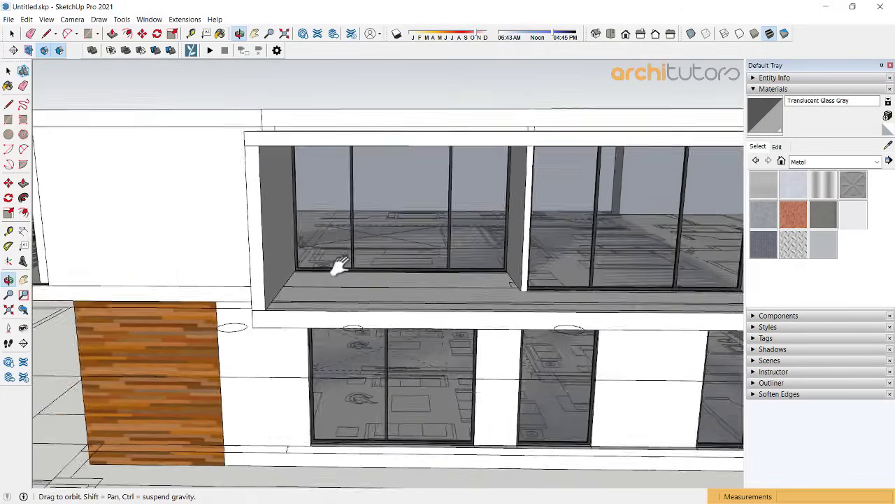
scroll(336, 262, up, 2)
click(357, 379)
key(h)
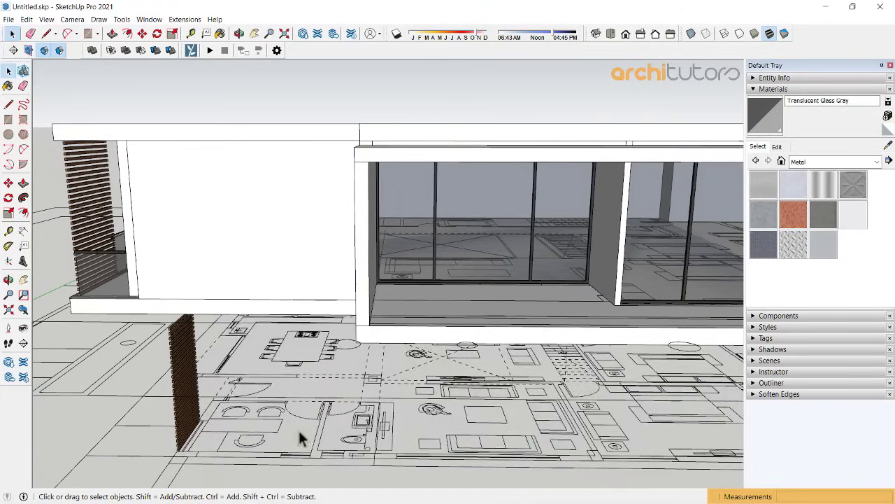
middle_drag(298, 428, 382, 203)
key(h)
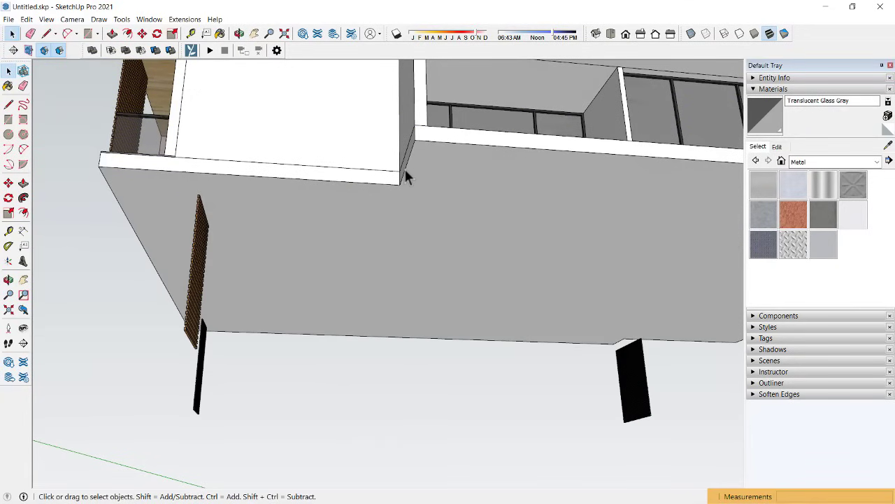
key(ctrl+z)
key(ctrl+z)
mouse_move(433, 185)
middle_down()
mouse_move(383, 300)
mouse_move(356, 230)
middle_up()
scroll(306, 280, up, 3)
mouse_move(300, 231)
shift+middle_down()
mouse_move(369, 260)
mouse_move(375, 226)
mouse_move(396, 304)
shift+middle_up()
scroll(368, 260, down, 2)
scroll(363, 250, up, 2)
scroll(423, 295, up, 1)
scroll(396, 320, up, 3)
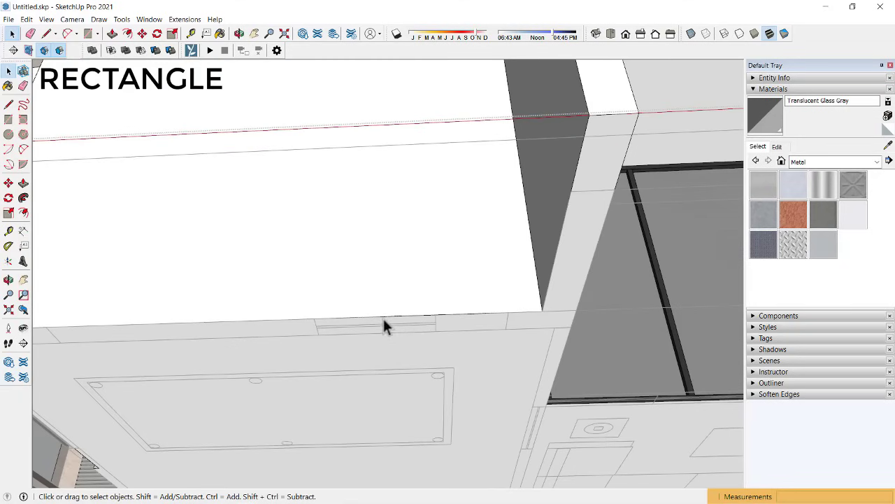
Step: Draw a narrow rectangle on the white box and push it 10' down into a slot
key(r)
click(319, 335)
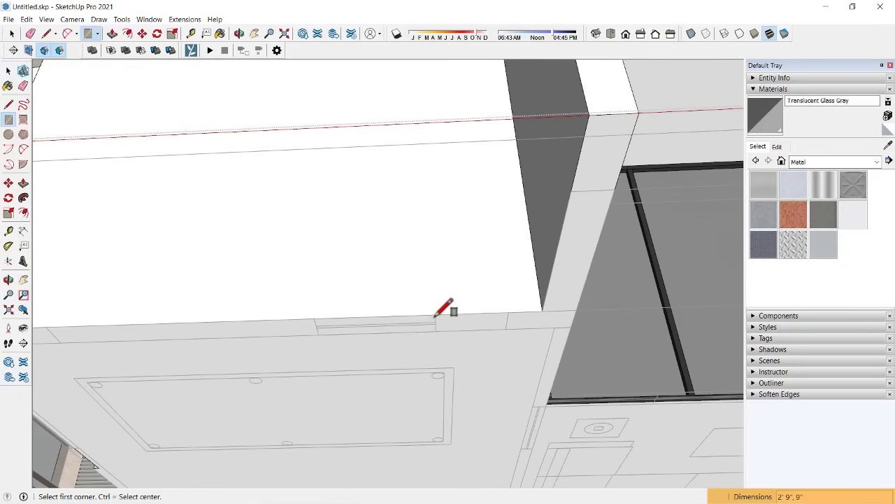
middle_drag(435, 316, 448, 308)
key(p)
click(416, 326)
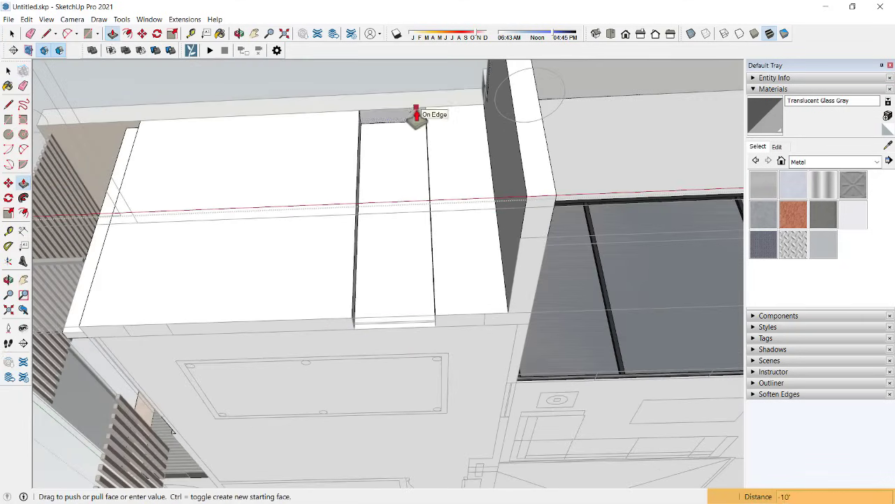
click(415, 115)
Step: Orbit out to a frontal exterior view of the whole house
key(space)
mouse_move(416, 115)
middle_down()
mouse_move(527, 363)
mouse_move(329, 217)
mouse_move(495, 246)
mouse_move(387, 229)
mouse_move(360, 214)
mouse_move(200, 202)
mouse_move(378, 218)
middle_up()
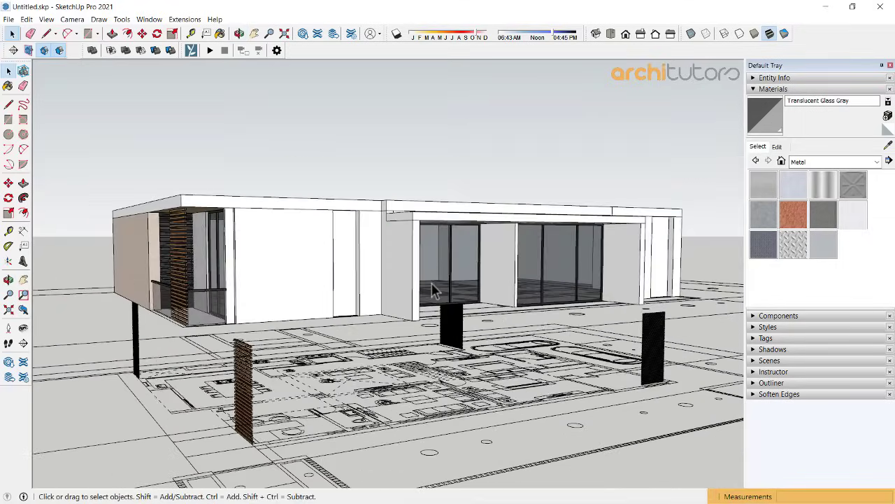
mouse_move(471, 266)
middle_down()
mouse_move(379, 279)
mouse_move(585, 344)
mouse_move(524, 310)
mouse_move(320, 314)
mouse_move(346, 344)
middle_up()
scroll(346, 353, up, 3)
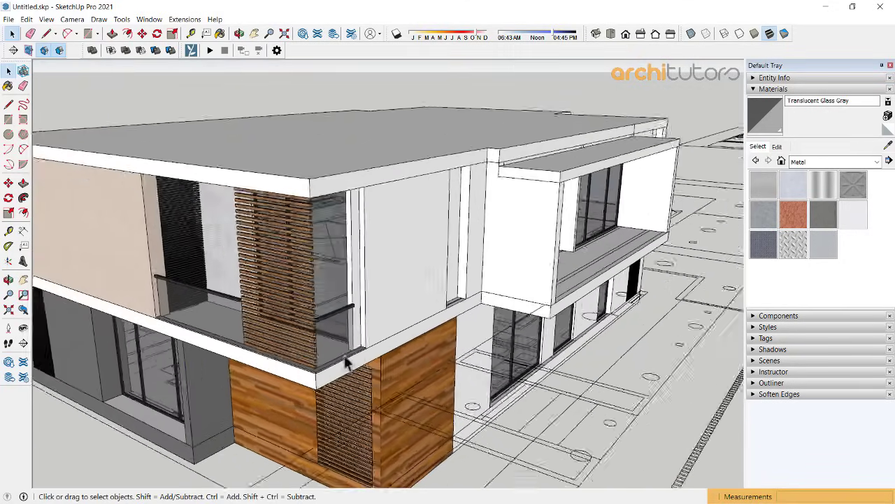
scroll(336, 347, up, 3)
Step: Copy the balcony glass panel over to the other wall corner
click(336, 346)
scroll(390, 356, up, 3)
key(m)
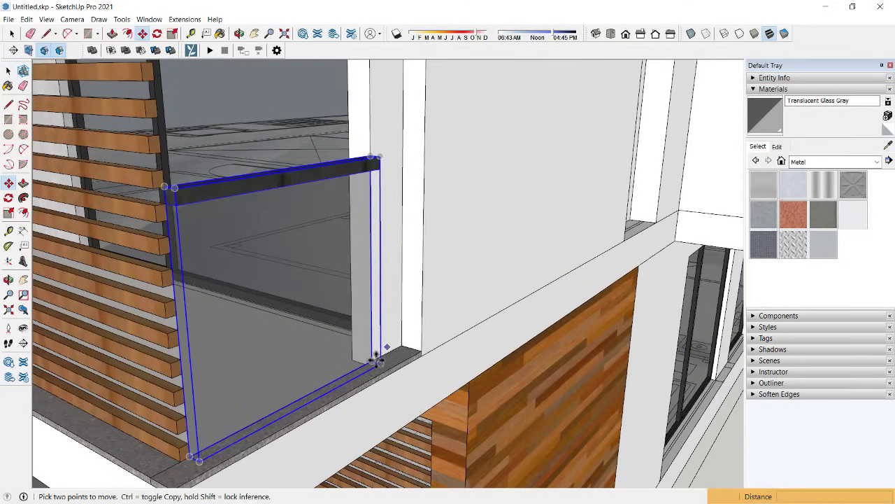
key(ctrl)
scroll(373, 360, down, 3)
click(254, 356)
mouse_move(254, 356)
middle_down()
mouse_move(536, 276)
mouse_move(205, 369)
mouse_move(455, 250)
middle_up()
scroll(448, 273, up, 3)
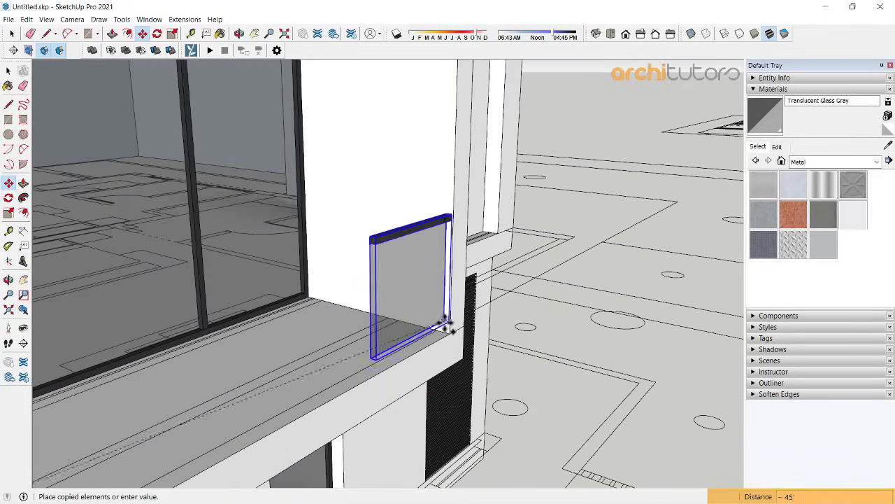
click(450, 333)
mouse_move(451, 333)
middle_down()
mouse_move(310, 320)
mouse_move(459, 320)
middle_up()
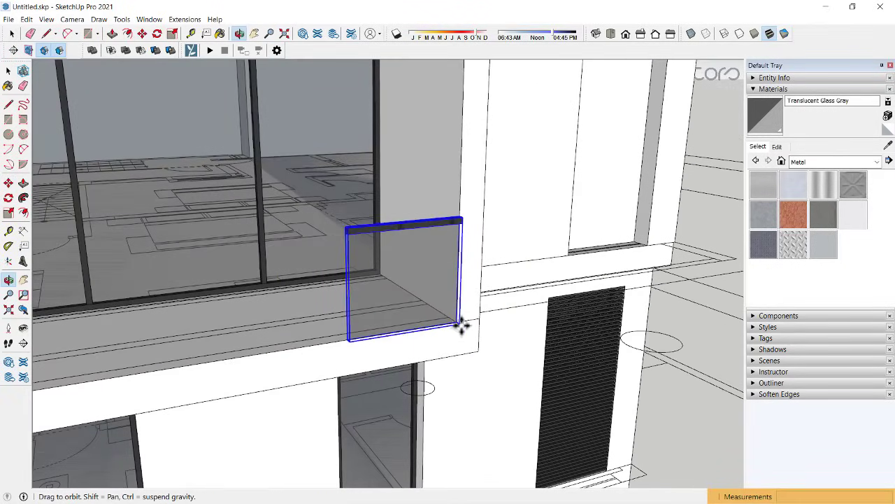
Step: Add a guide line and scale the glass panel leftward by about 1.38
key(t)
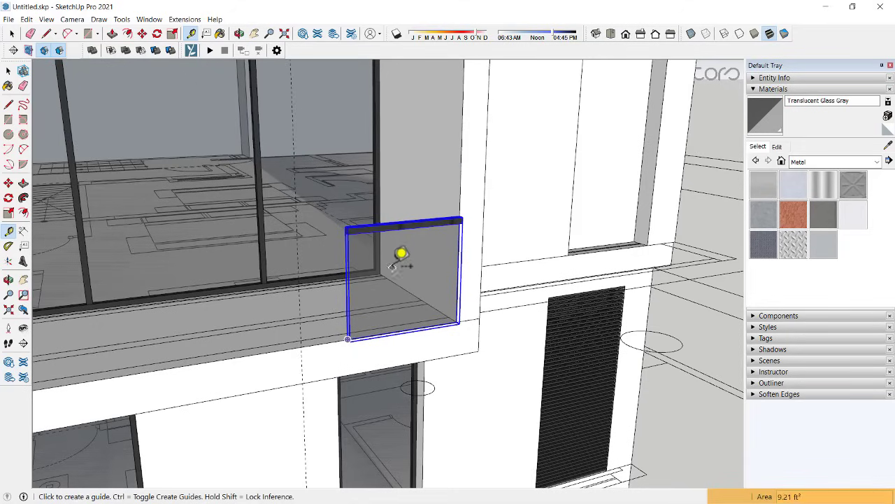
key(space)
key(s)
mouse_move(366, 300)
middle_down()
mouse_move(419, 380)
mouse_move(359, 297)
middle_up()
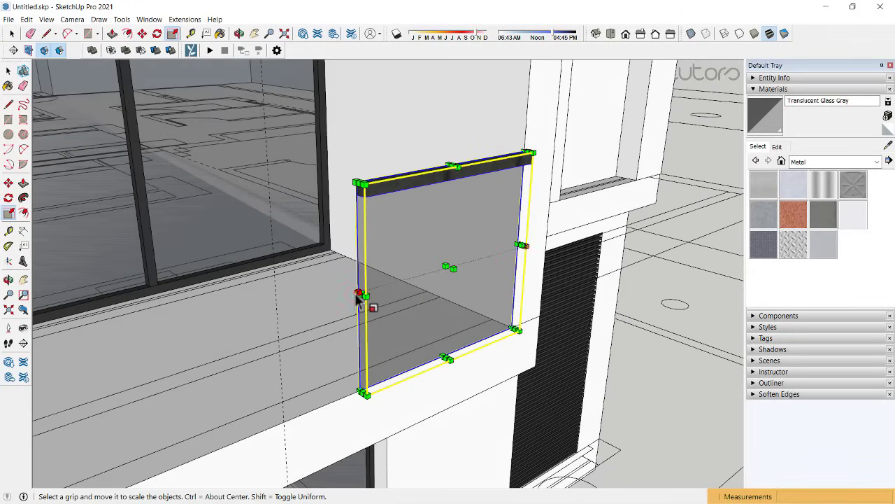
drag(361, 294, 278, 343)
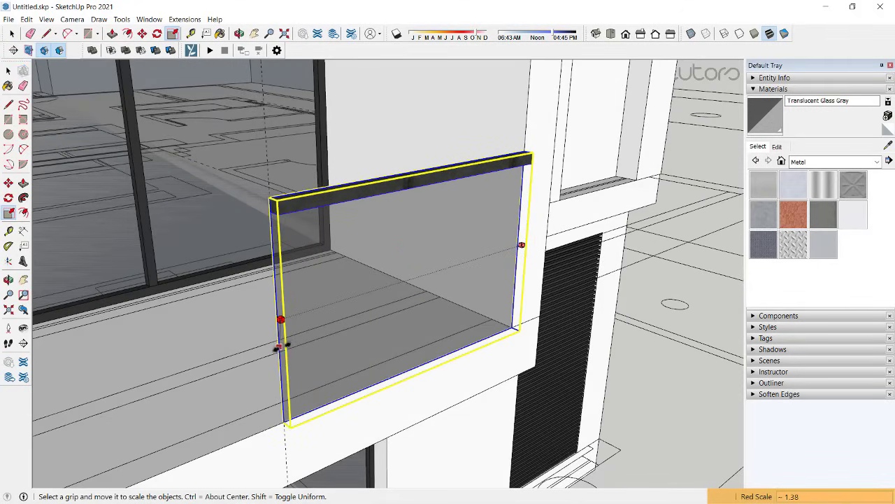
key(space)
scroll(419, 245, down, 3)
scroll(419, 244, down, 3)
mouse_move(419, 245)
middle_down()
mouse_move(294, 250)
mouse_move(389, 254)
mouse_move(479, 284)
mouse_move(473, 335)
middle_up()
scroll(483, 343, up, 3)
scroll(492, 355, up, 2)
Step: Draw a small rectangle at the glass panel corner and extrude it up into a post
scroll(492, 355, up, 2)
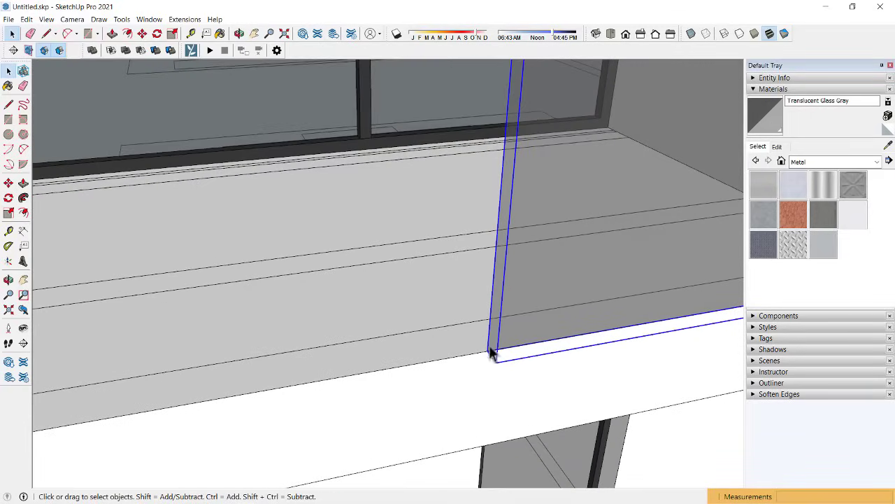
key(r)
click(488, 350)
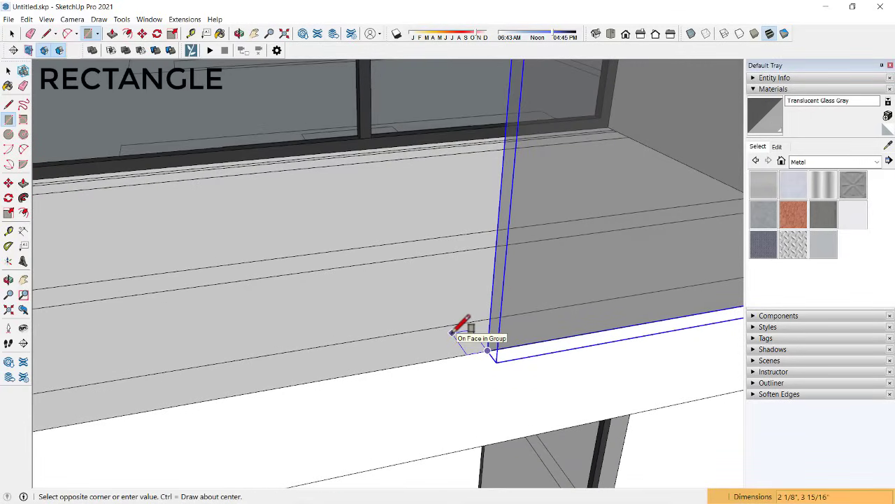
click(451, 332)
key(space)
key(p)
click(463, 341)
scroll(463, 287, down, 3)
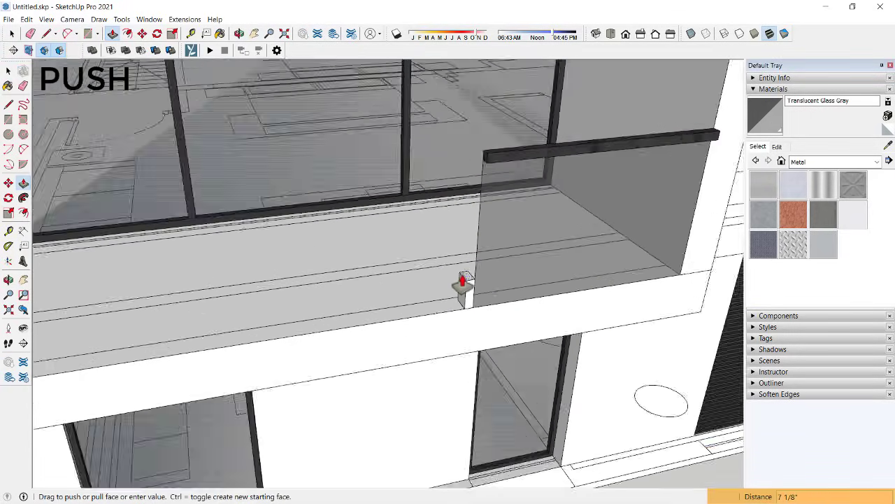
mouse_move(464, 287)
middle_down()
mouse_move(445, 350)
mouse_move(463, 263)
middle_up()
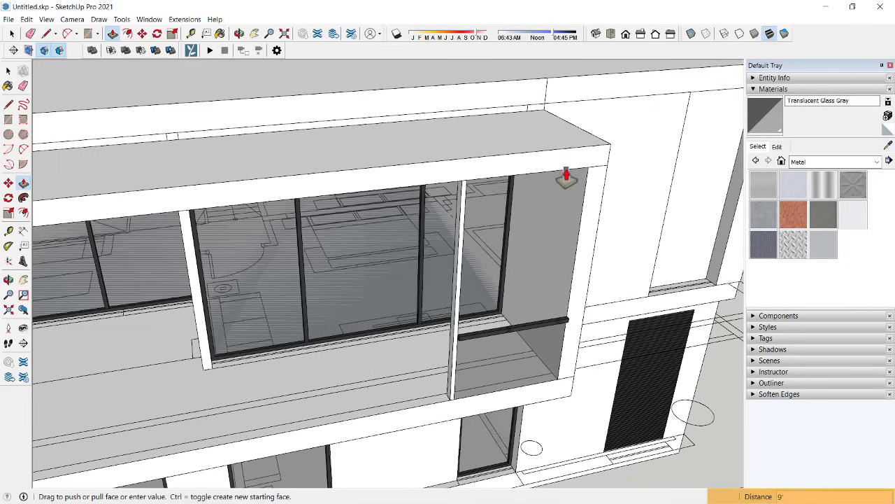
middle_drag(567, 178, 420, 269)
scroll(467, 372, up, 2)
Step: Make the whole post a component named "louvres_"
key(space)
triple_click(476, 348)
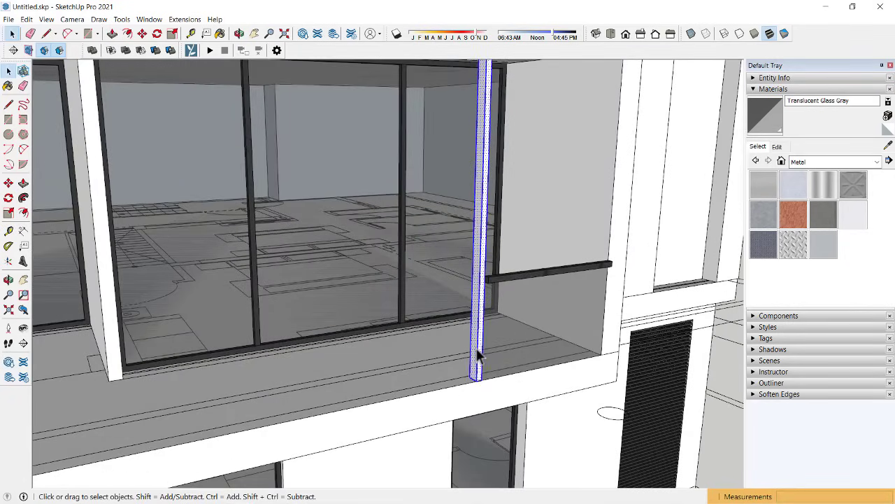
right_click(476, 348)
click(509, 266)
text(louvres_wood)
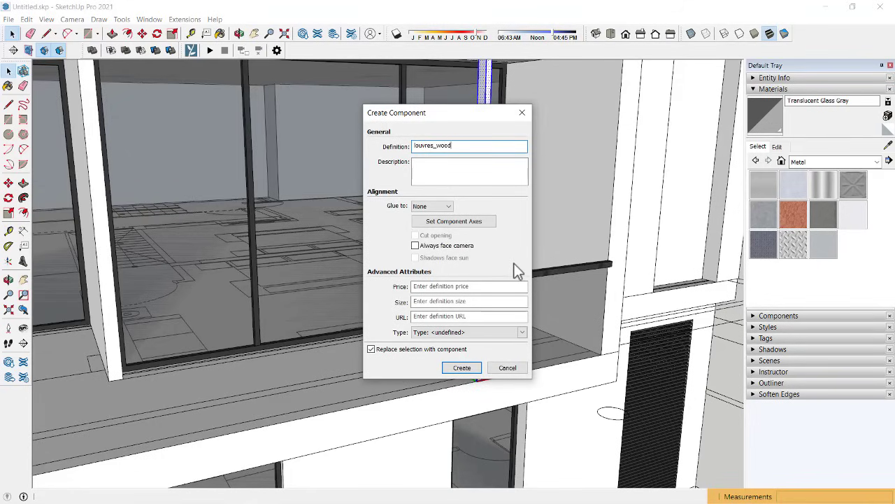
key(Return)
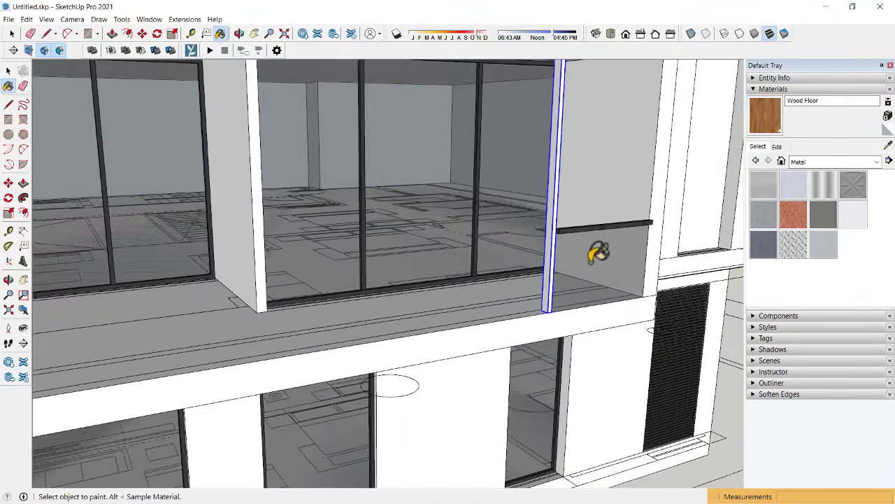
Step: Paint the post Wood Floor, copy it alongside, and group the two posts
scroll(598, 253, up, 3)
click(536, 290)
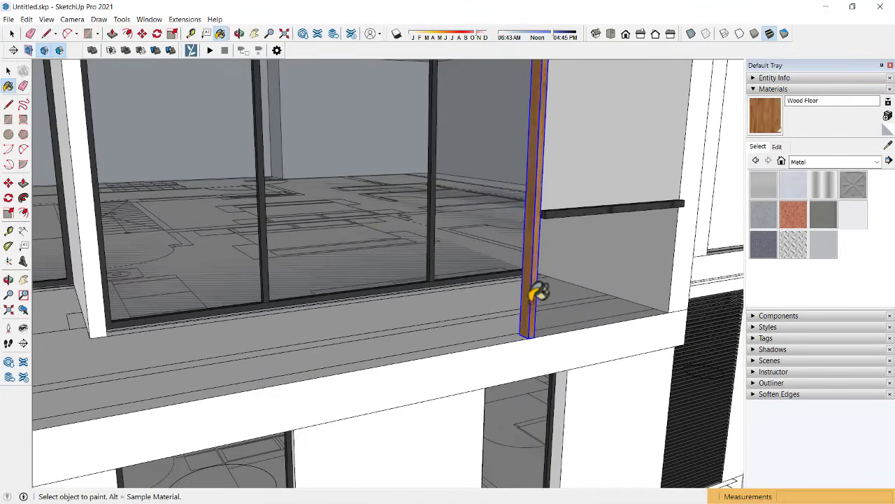
mouse_move(536, 294)
middle_down()
mouse_move(499, 343)
mouse_move(536, 344)
middle_up()
key(m)
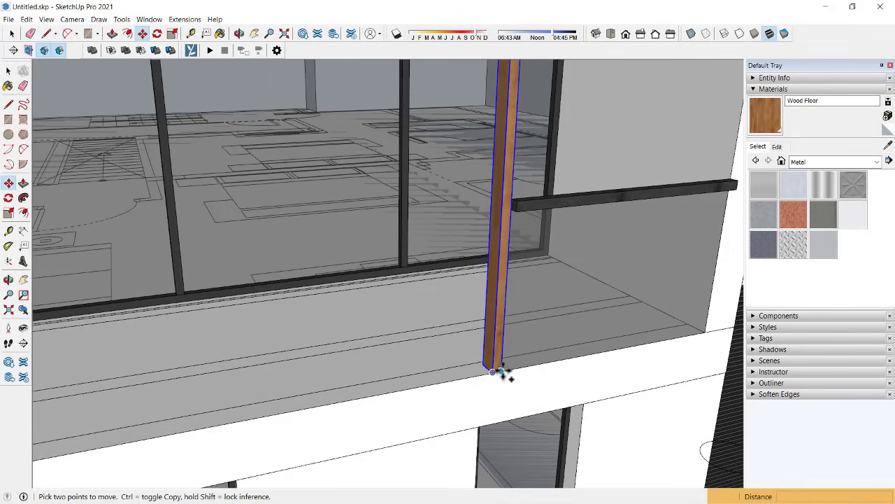
key(ctrl)
click(500, 371)
key(Return)
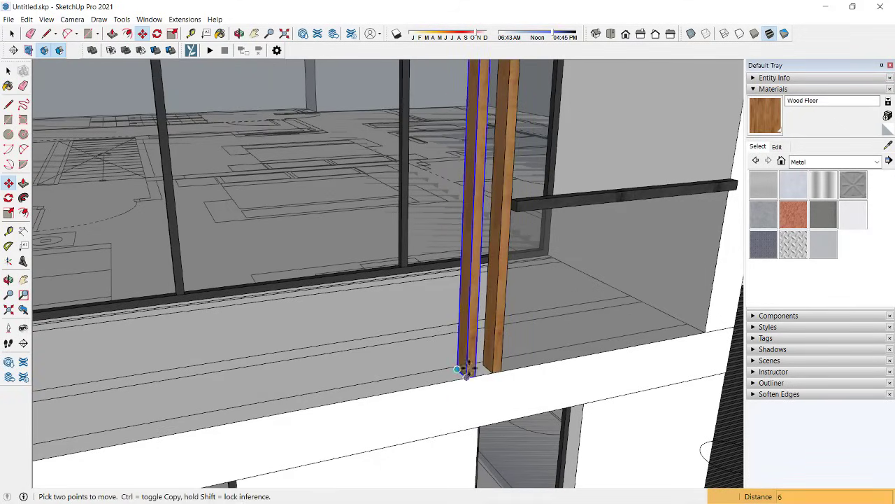
key(space)
right_click(492, 344)
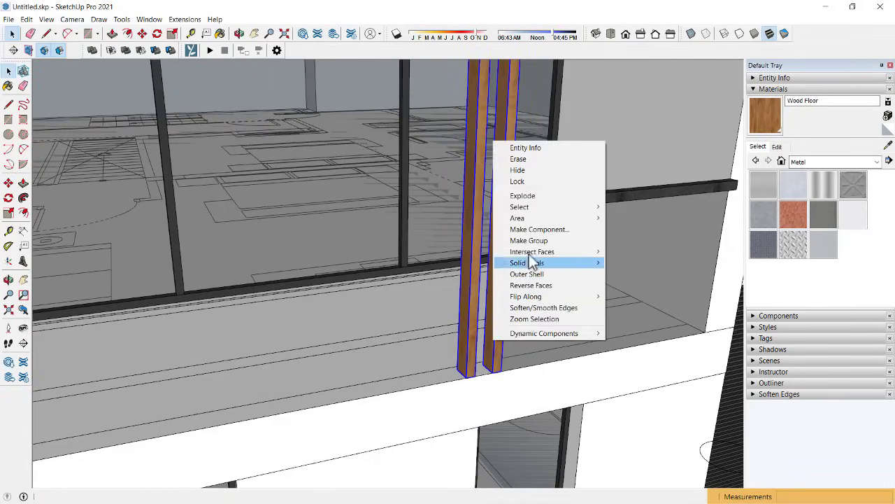
click(529, 240)
Step: Inside the group, array a post copy x10 into a louvre row spaced 12" apart
double_click(469, 334)
click(470, 334)
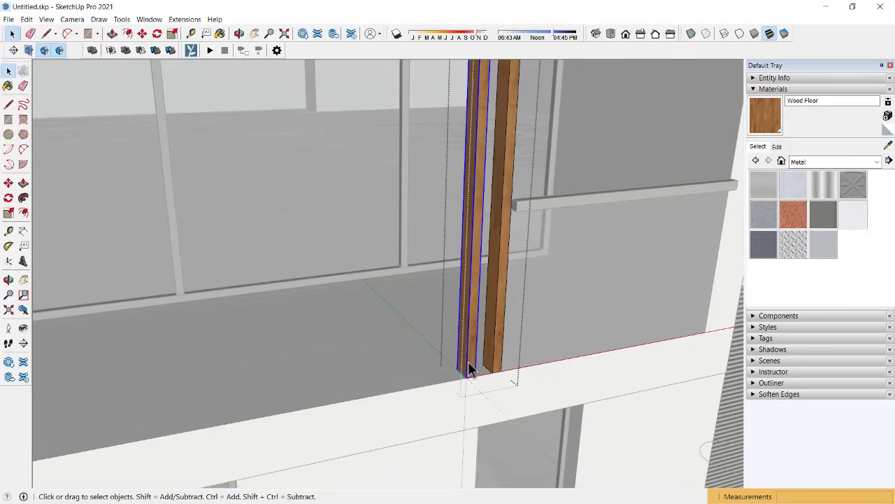
key(m)
click(492, 370)
key(ctrl)
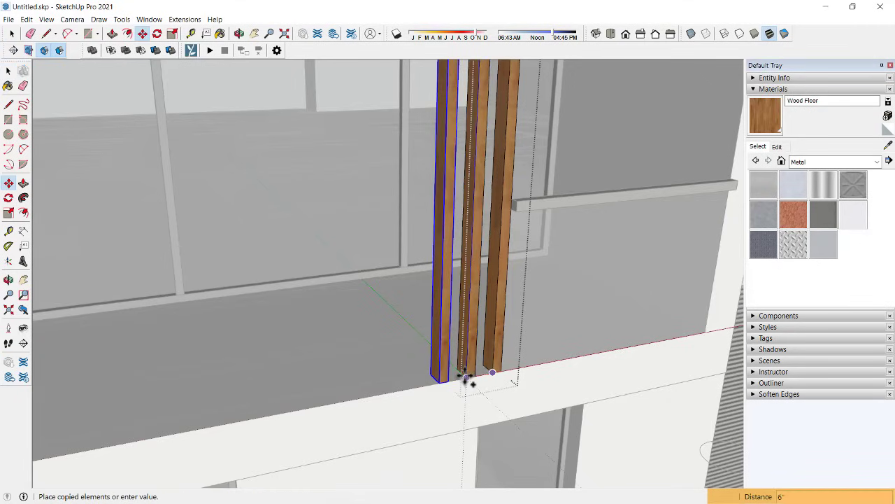
click(466, 379)
scroll(550, 326, down, 2)
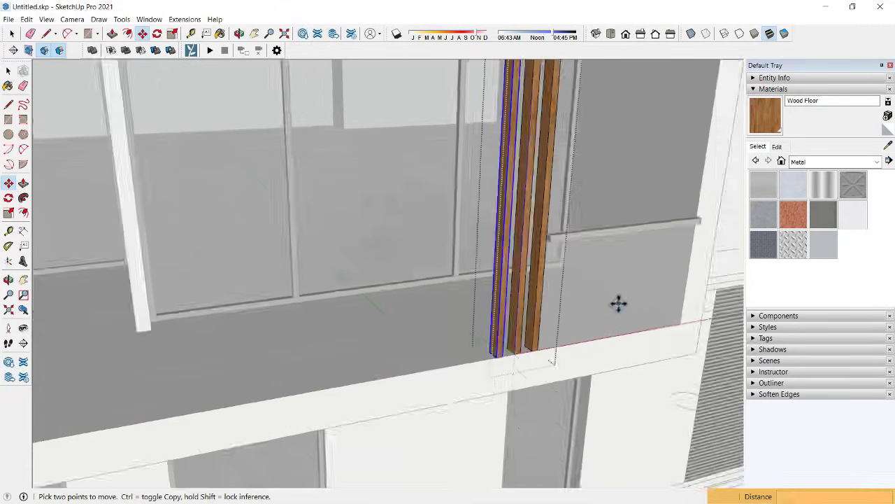
scroll(616, 299, down, 2)
text(10)
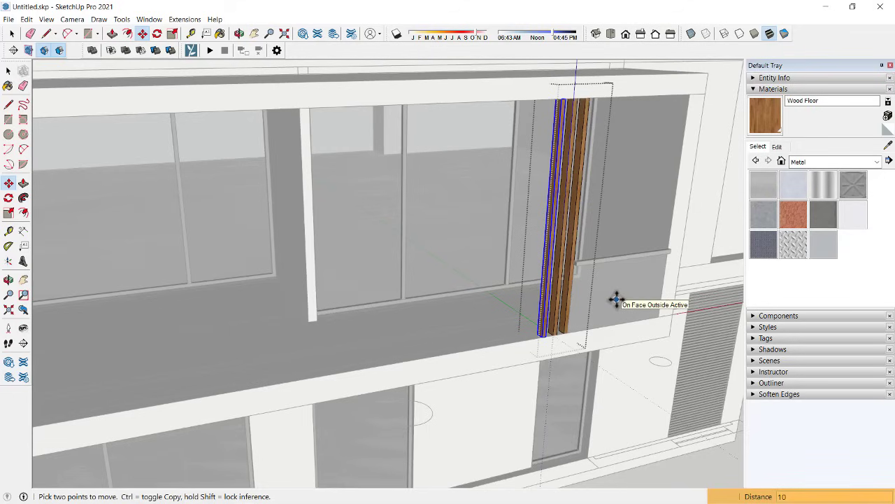
text(x10)
key(Return)
mouse_move(616, 299)
middle_down()
mouse_move(450, 254)
mouse_move(462, 262)
middle_up()
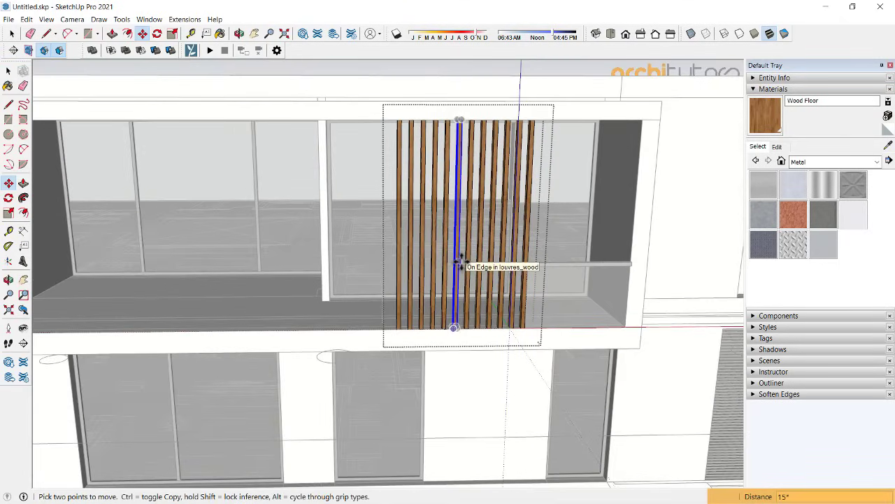
text(12)
key(Return)
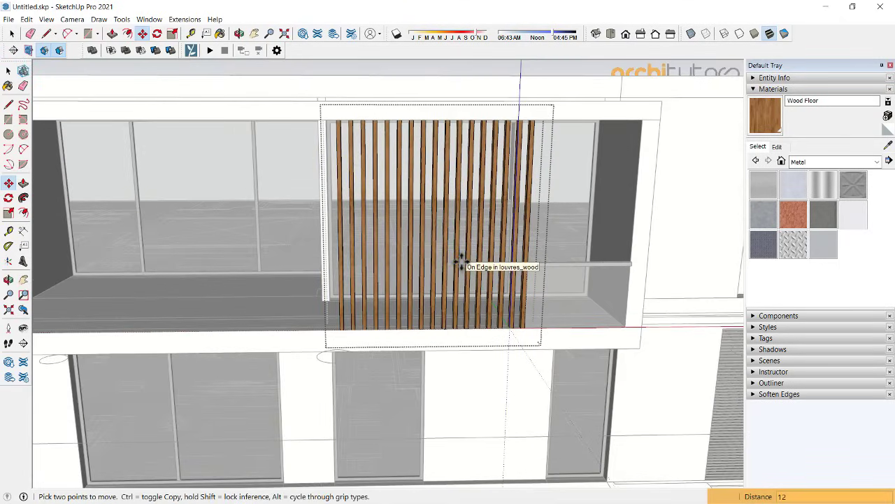
key(Return)
key(space)
scroll(462, 263, down, 3)
Step: Copy the glass balcony panel onto the balcony's left ledge
scroll(468, 266, up, 3)
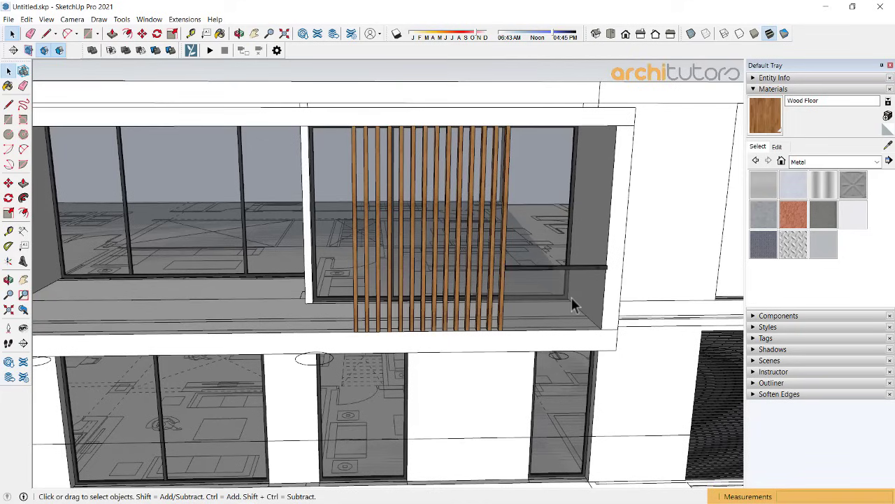
scroll(571, 297, up, 2)
click(506, 336)
scroll(490, 342, up, 2)
scroll(434, 364, up, 3)
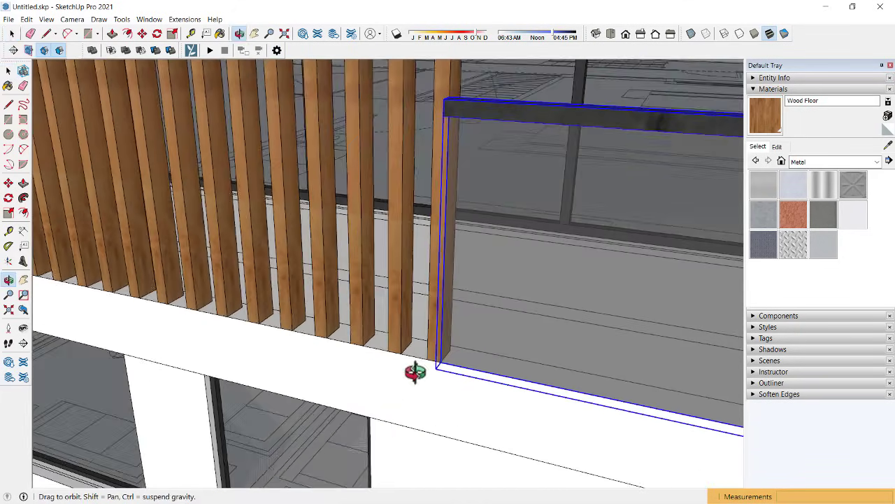
key(m)
key(ctrl)
click(441, 366)
scroll(490, 366, down, 3)
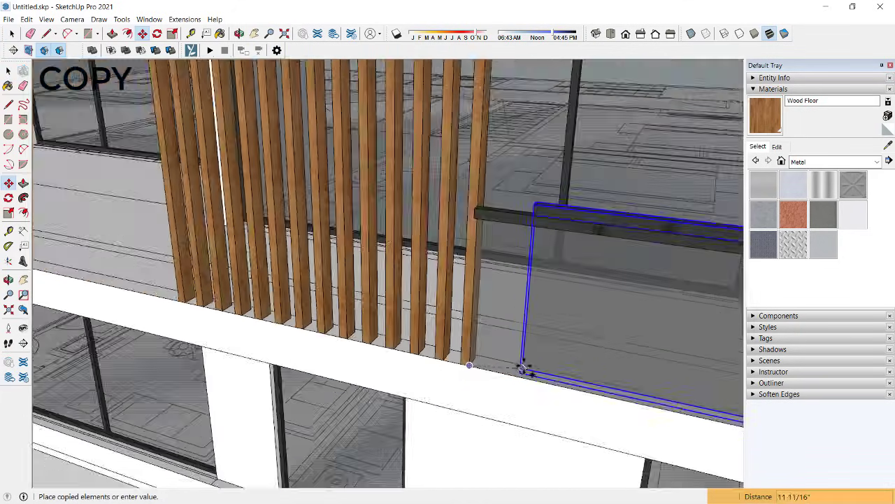
middle_drag(524, 366, 271, 219)
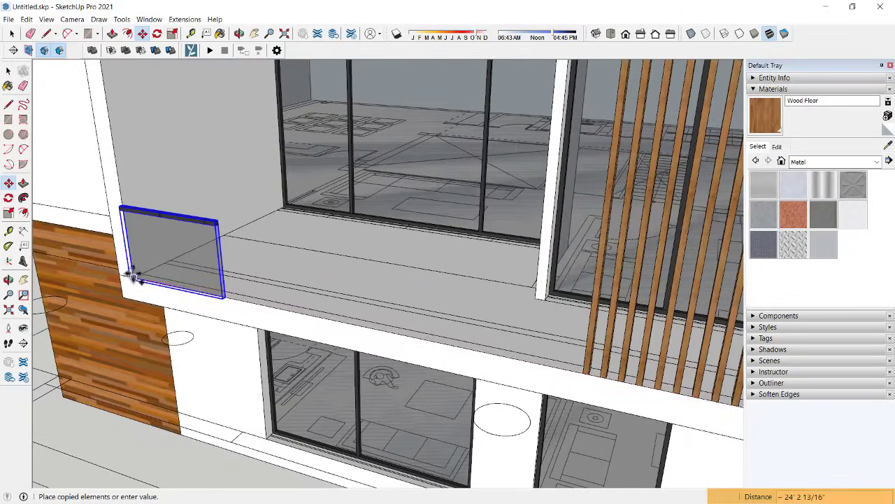
click(219, 258)
scroll(221, 261, up, 2)
Step: Scale the copied glass panel along red to 4.00 times its length
key(s)
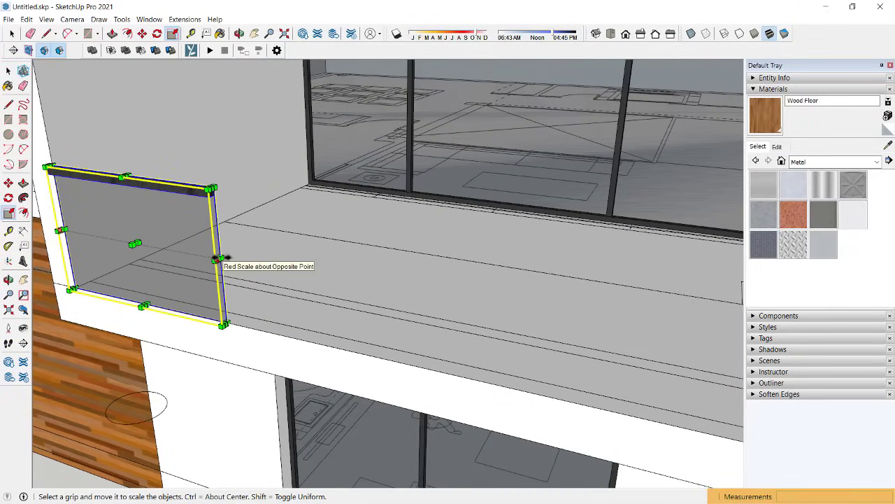
click(218, 259)
scroll(332, 275, down, 3)
scroll(476, 296, up, 2)
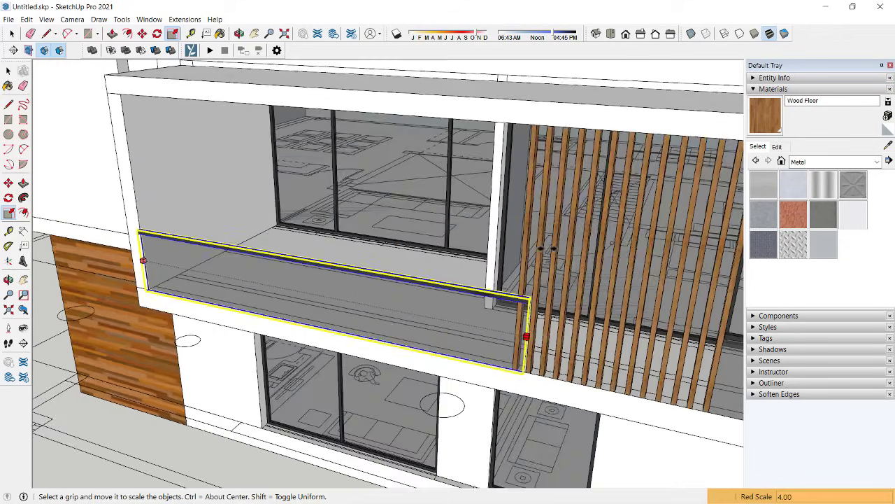
scroll(524, 260, up, 2)
scroll(504, 262, up, 1)
key(space)
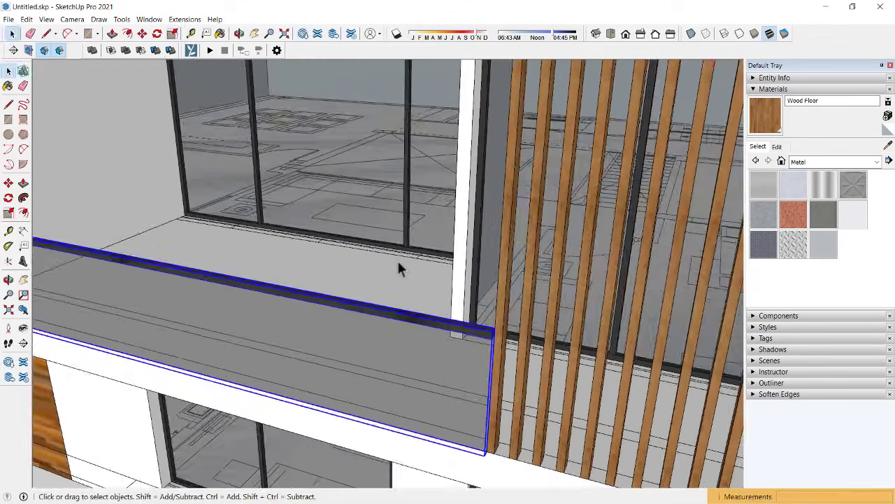
scroll(399, 270, down, 3)
scroll(420, 230, down, 2)
mouse_move(419, 231)
middle_down()
mouse_move(392, 213)
mouse_move(449, 213)
middle_up()
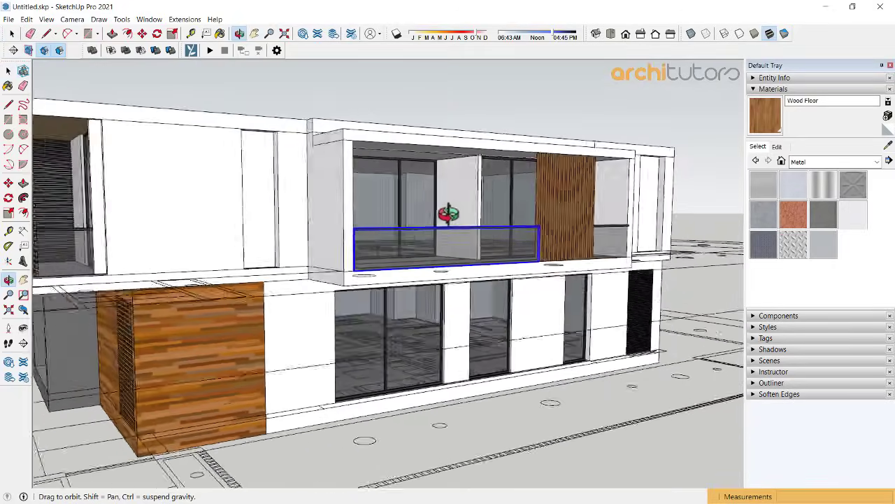
middle_drag(370, 267, 259, 289)
scroll(260, 289, up, 2)
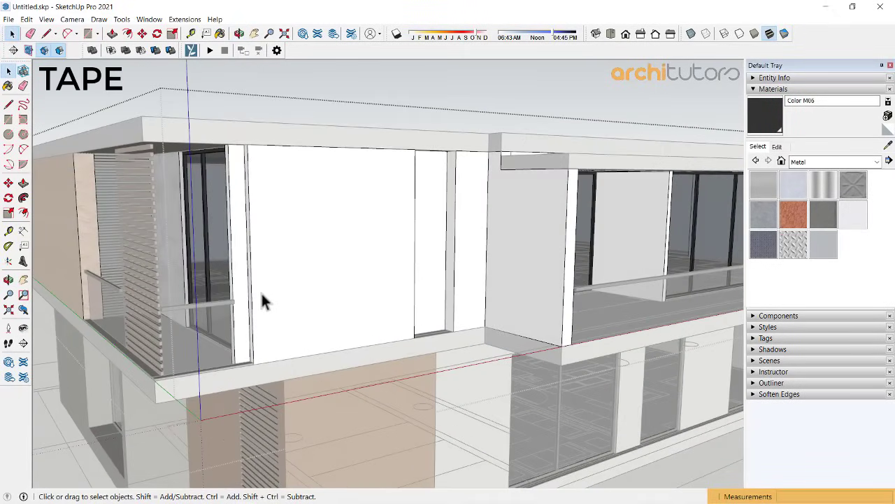
Step: Place a guide line across the upper-floor wall from its edge
key(t)
click(250, 292)
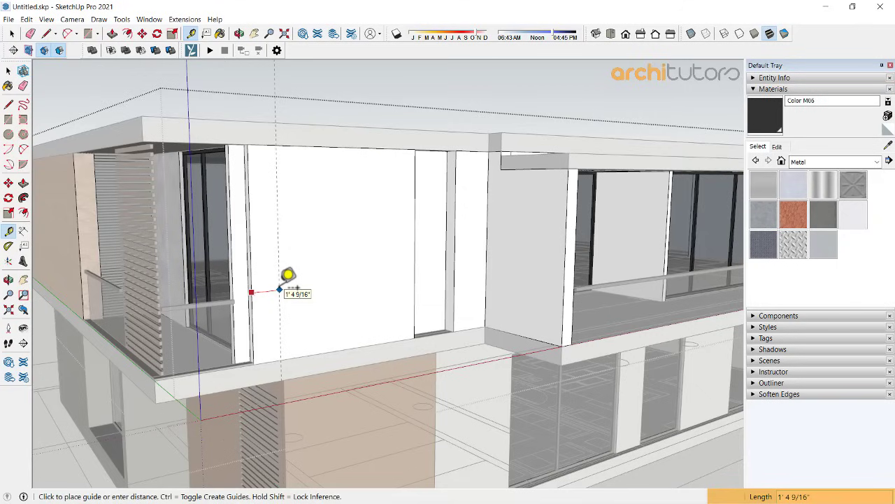
click(352, 261)
scroll(351, 262, up, 1)
key(l)
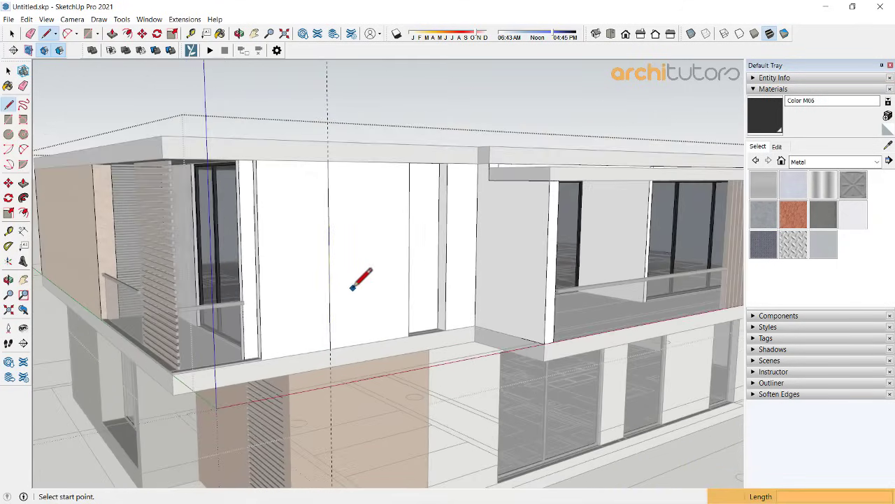
Step: Paint the wall panel, the narrow face and both window-jamb faces Granite Dark Gray
key(b)
click(410, 238)
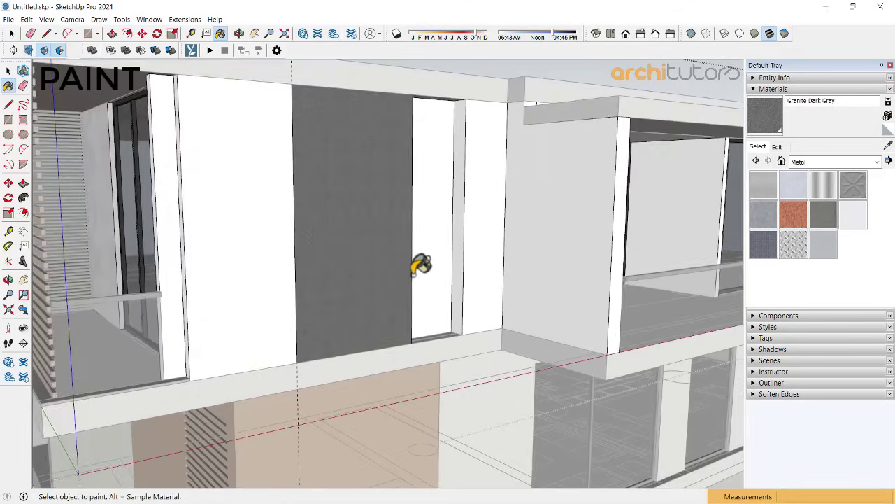
scroll(488, 278, up, 2)
click(483, 272)
click(466, 280)
mouse_move(475, 274)
middle_down()
mouse_move(306, 306)
mouse_move(466, 286)
middle_up()
click(403, 289)
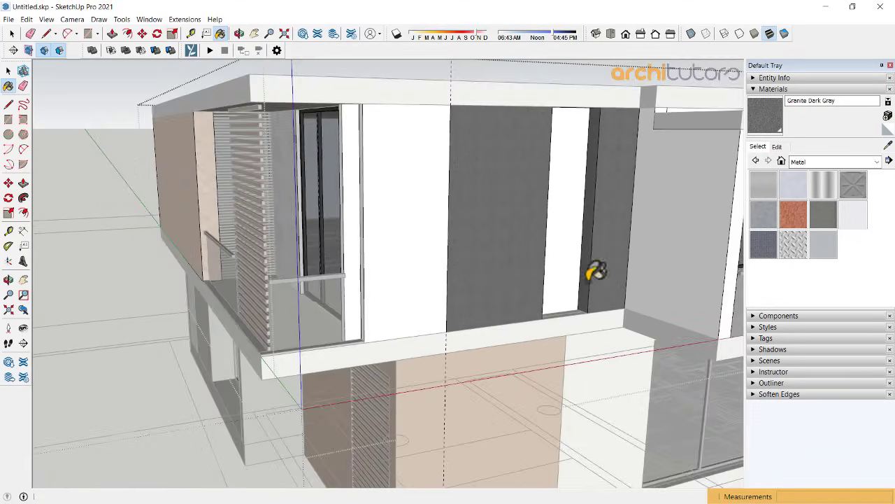
Step: Push/Pull the granite panel and narrow jamb panel out 9" as fins
key(p)
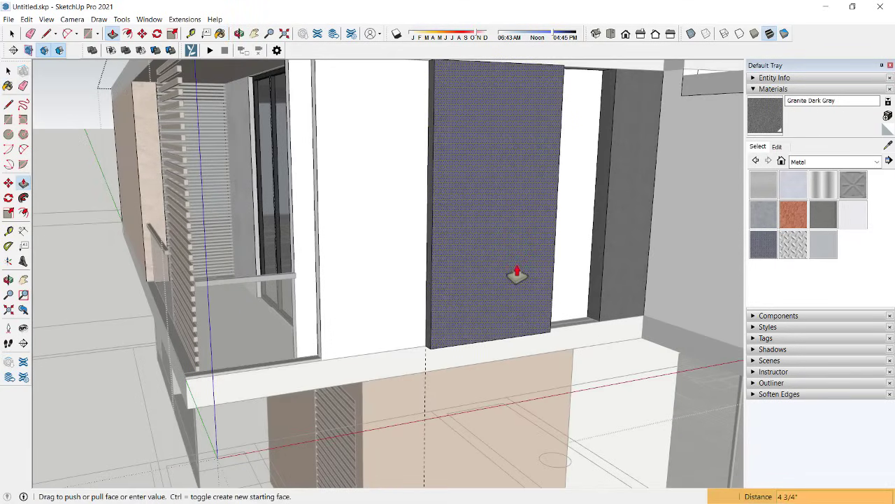
click(542, 275)
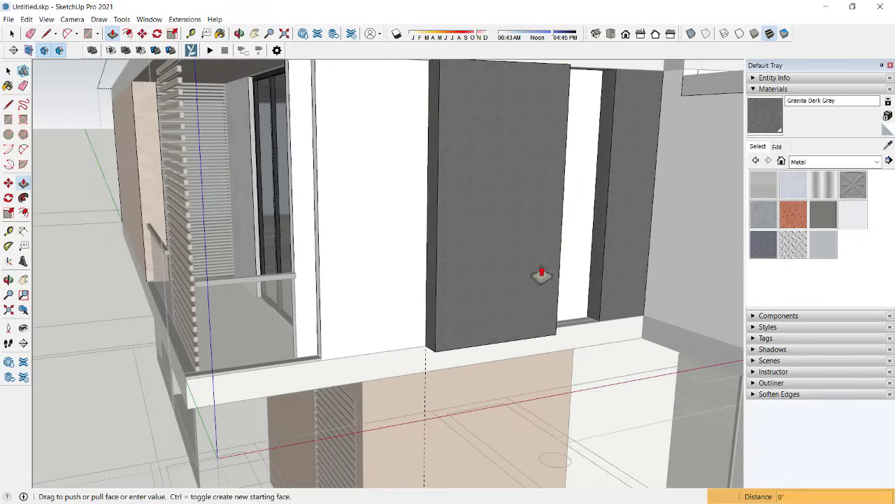
click(600, 298)
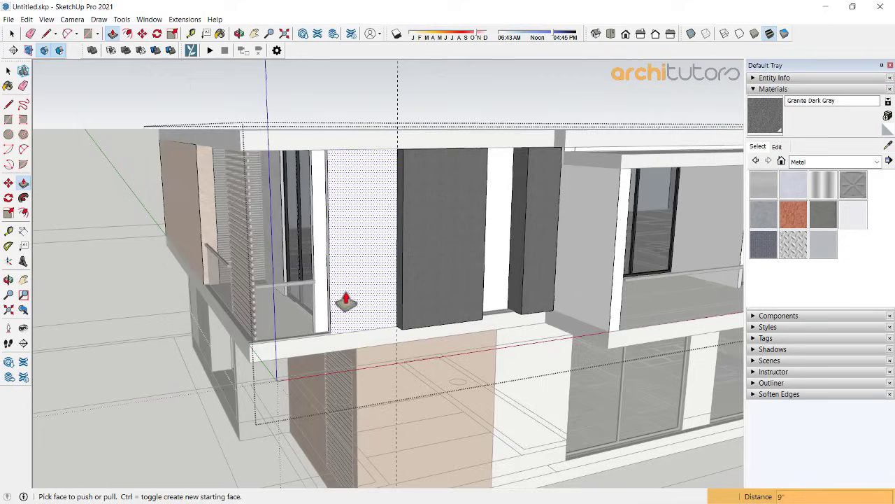
mouse_move(343, 302)
middle_down()
mouse_move(426, 258)
mouse_move(339, 243)
middle_up()
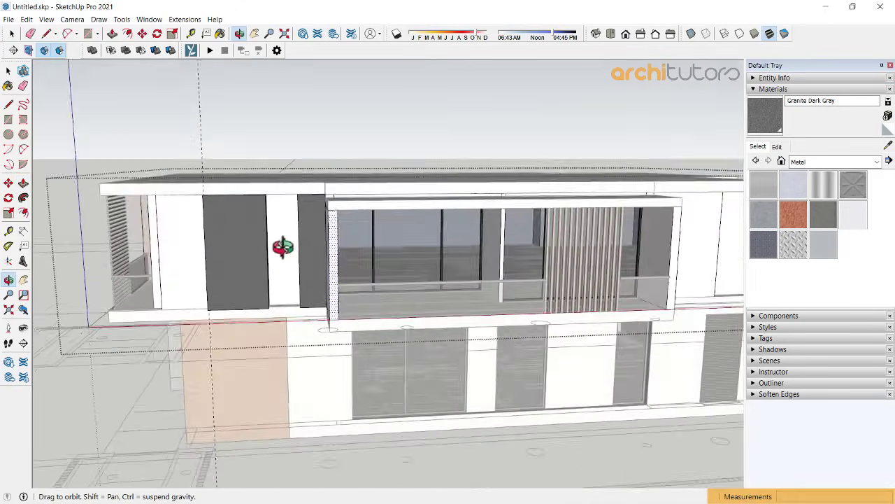
Step: Draw a rectangle on the narrow fin's top and raise it 1' to the fascia
scroll(339, 243, up, 3)
scroll(310, 240, up, 3)
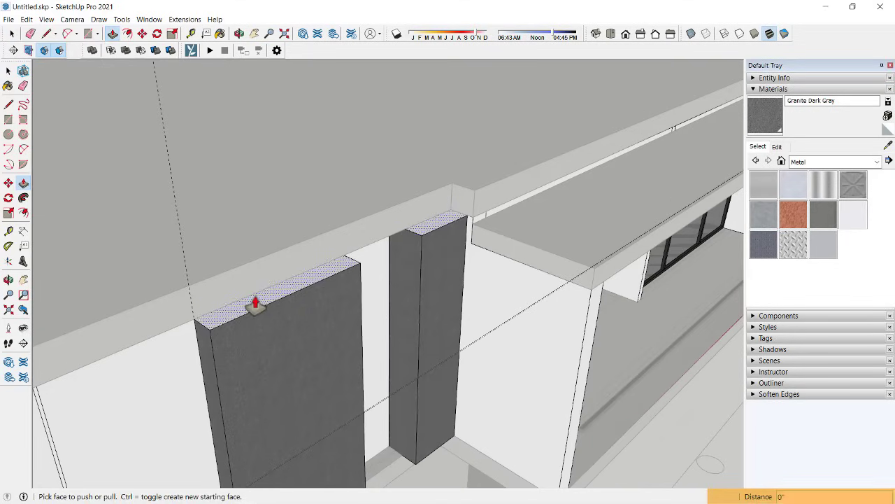
key(l)
click(193, 319)
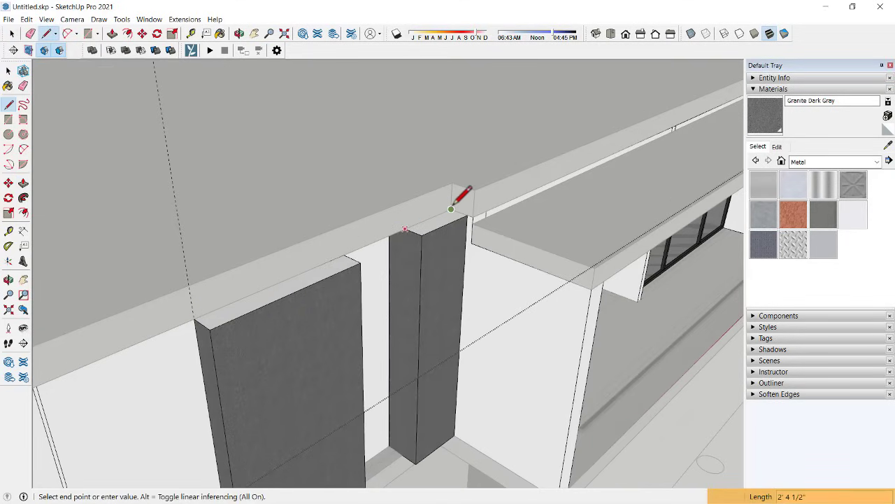
key(p)
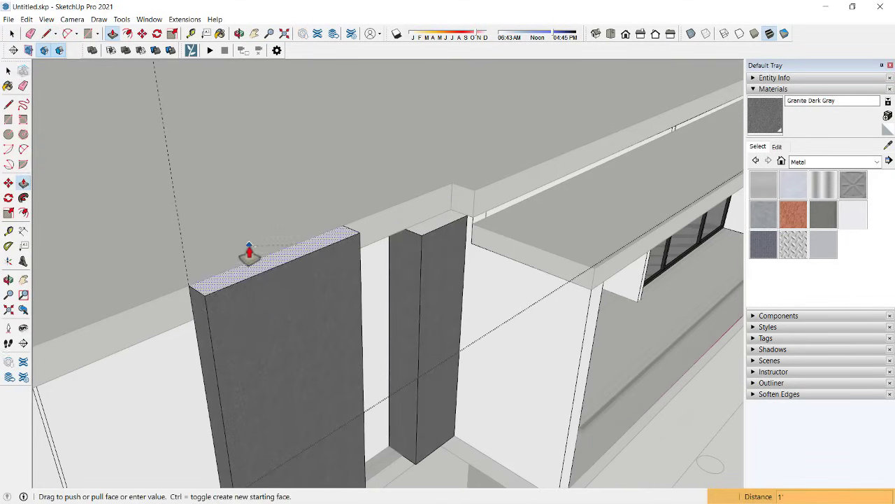
middle_drag(247, 252, 380, 249)
drag(370, 224, 360, 210)
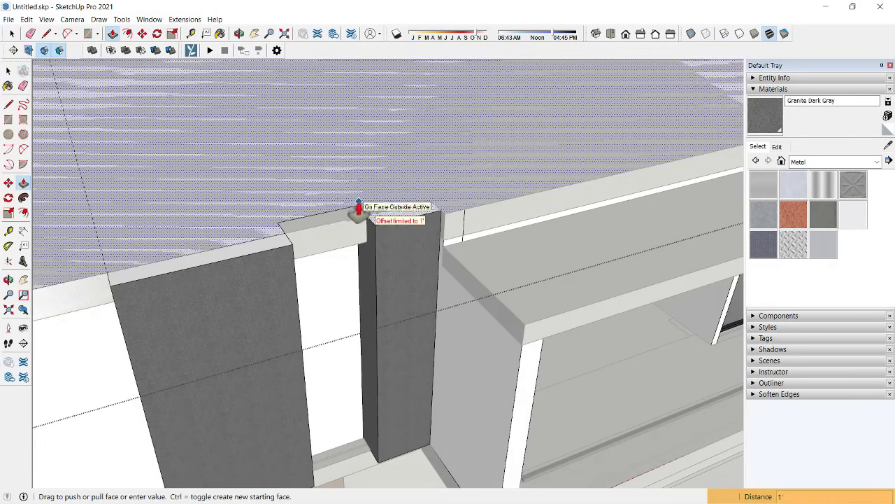
key(Escape)
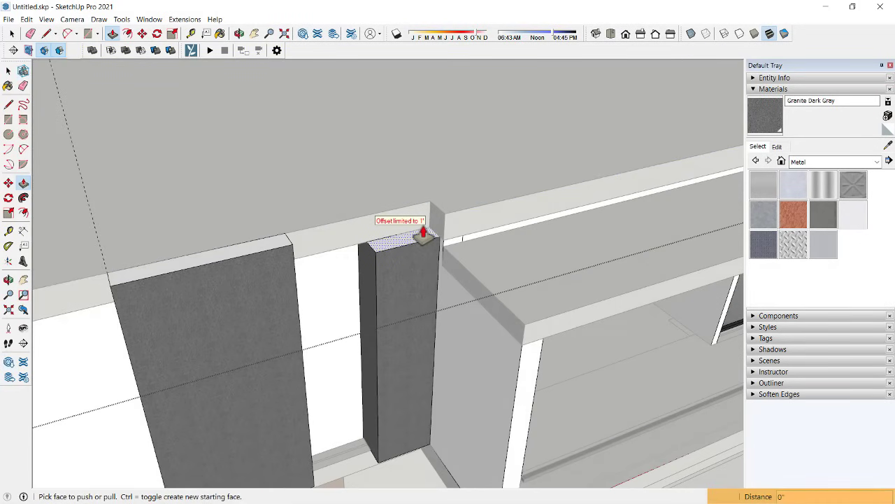
scroll(423, 233, up, 2)
key(r)
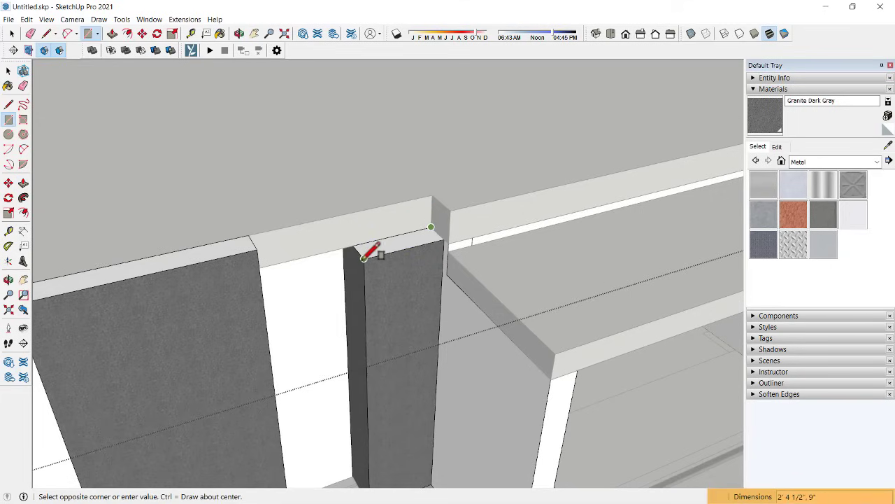
scroll(385, 245, down, 1)
key(p)
click(404, 238)
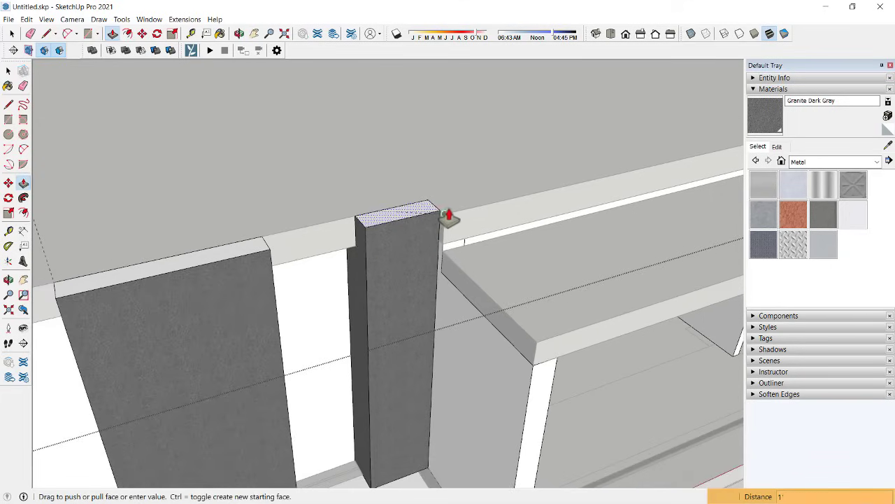
click(452, 217)
mouse_move(452, 217)
middle_down()
mouse_move(250, 205)
mouse_move(284, 200)
middle_up()
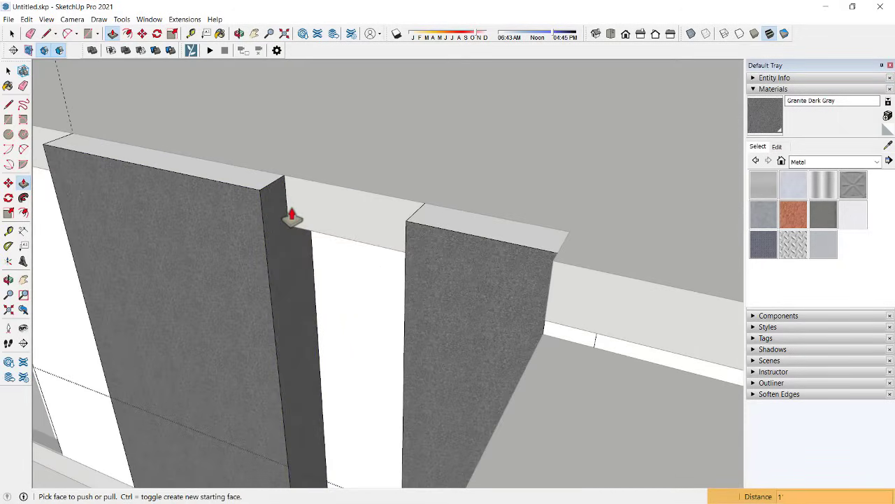
Step: Draw a face on the left fin's inner top and bridge the gap above the window
key(r)
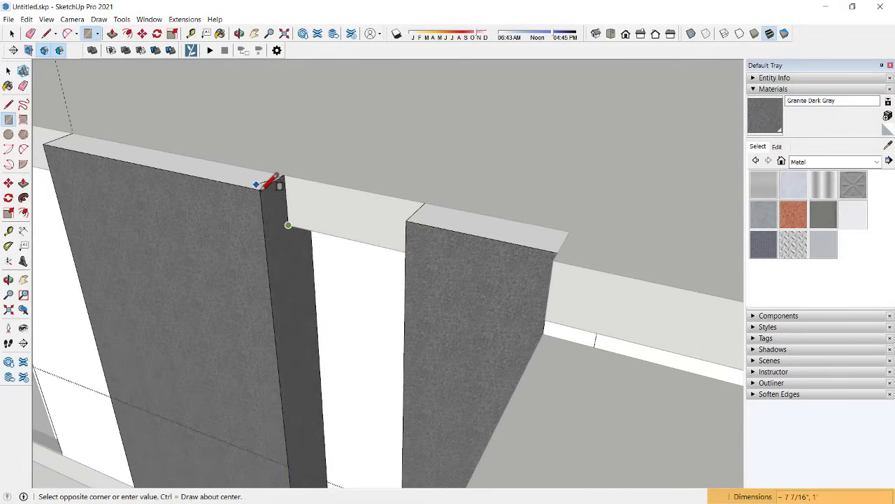
key(p)
click(275, 210)
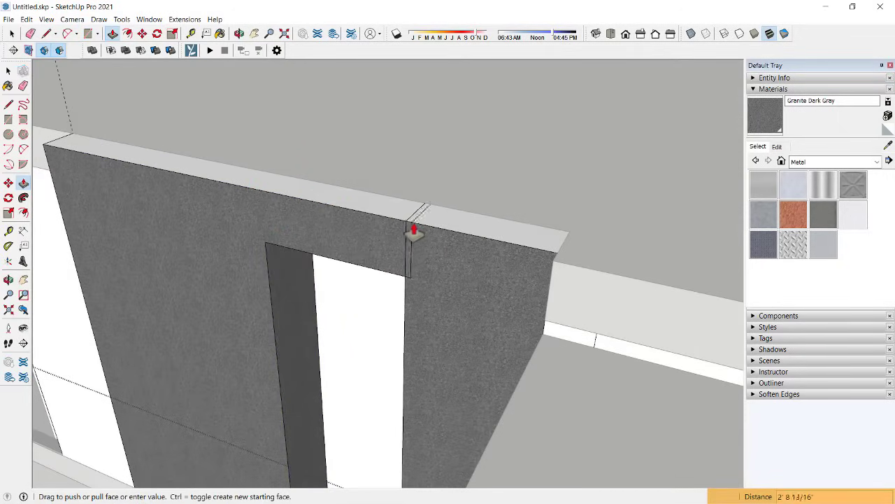
click(406, 221)
scroll(426, 177, down, 5)
mouse_move(426, 177)
middle_down()
mouse_move(504, 123)
mouse_move(448, 160)
mouse_move(434, 221)
middle_up()
scroll(434, 221, up, 2)
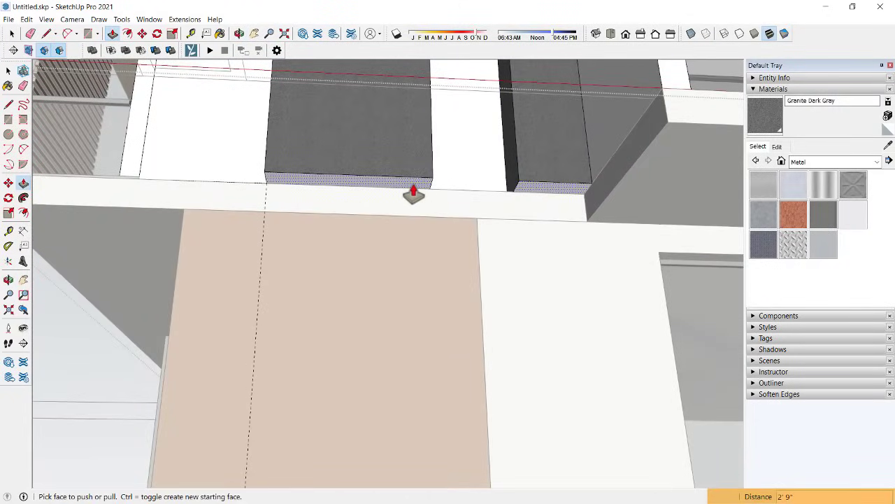
Step: Draw a rectangle below the window gap and extrude it 1'
key(r)
click(430, 188)
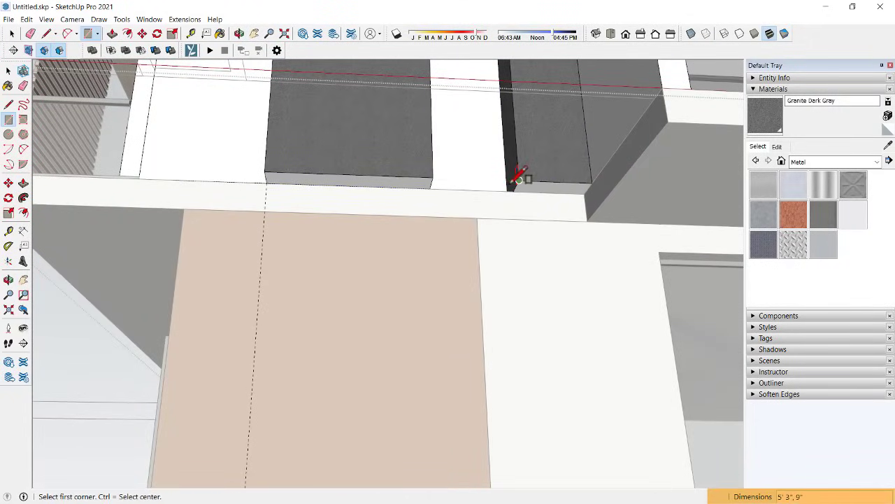
key(p)
click(575, 185)
text(1')
key(Return)
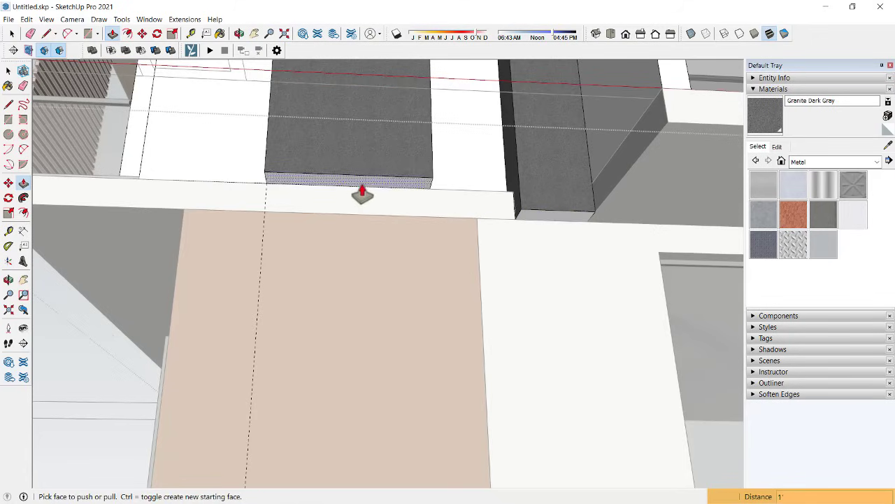
Step: Pull the small face below the window out 2'9" to complete the granite surround
mouse_move(490, 210)
middle_down()
mouse_move(588, 250)
mouse_move(578, 260)
mouse_move(294, 290)
mouse_move(480, 270)
middle_up()
scroll(497, 260, up, 2)
scroll(484, 254, up, 2)
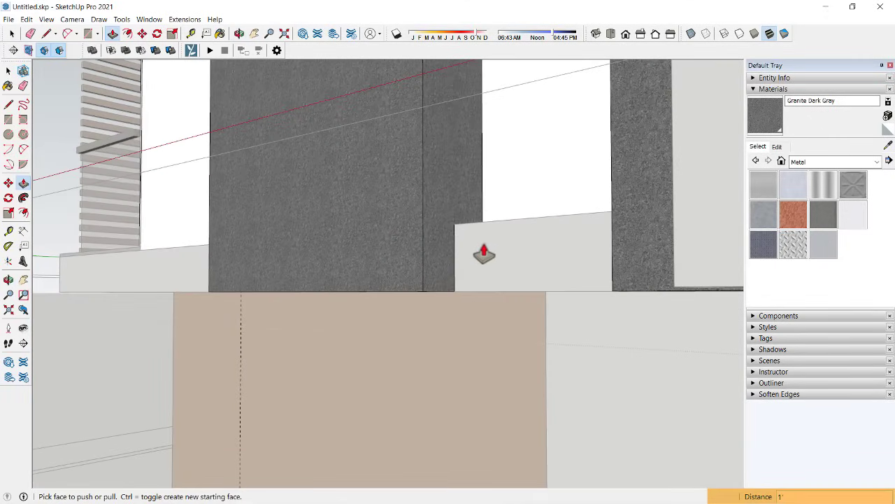
key(r)
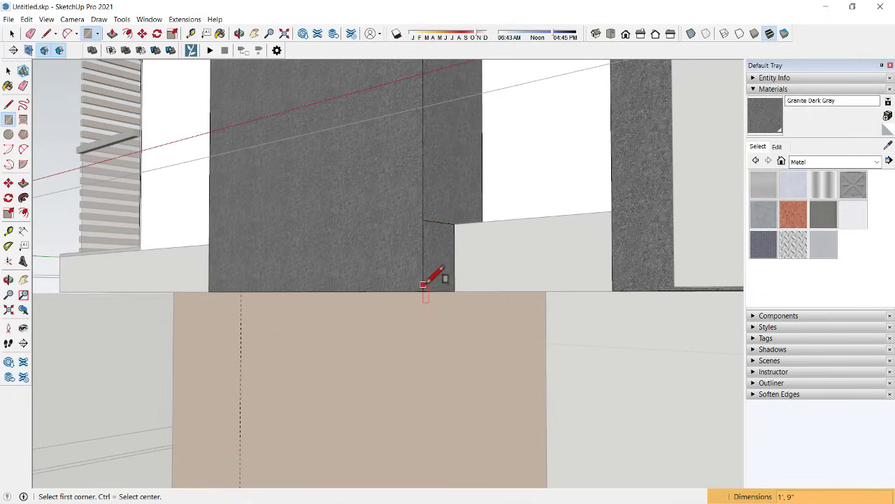
key(p)
drag(435, 280, 613, 280)
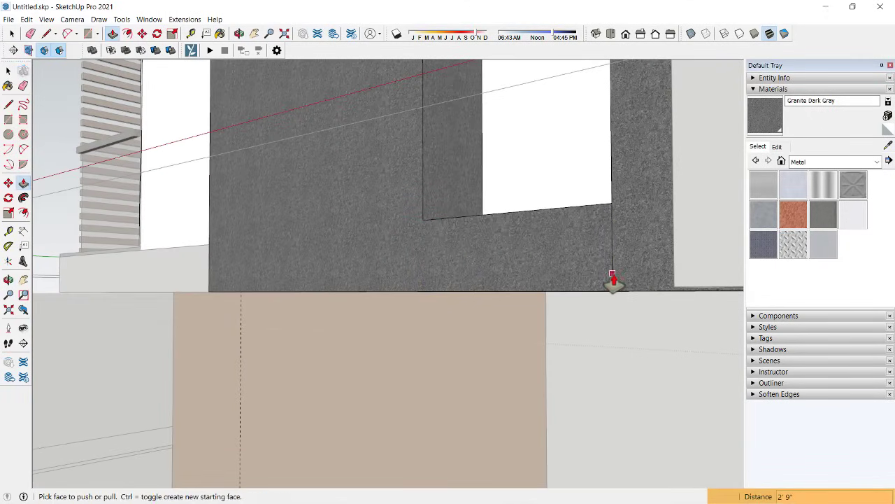
mouse_move(612, 280)
middle_down()
mouse_move(641, 324)
mouse_move(433, 246)
middle_up()
middle_drag(429, 230, 471, 212)
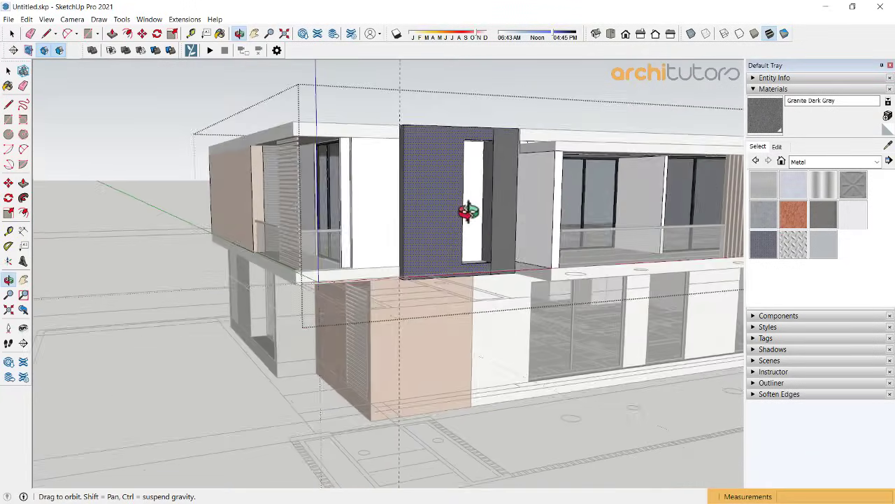
mouse_move(544, 280)
middle_down()
mouse_move(386, 246)
mouse_move(408, 207)
mouse_move(230, 203)
mouse_move(448, 214)
mouse_move(474, 231)
mouse_move(494, 198)
mouse_move(640, 175)
mouse_move(458, 203)
mouse_move(391, 252)
mouse_move(366, 250)
mouse_move(422, 216)
mouse_move(408, 217)
middle_up()
scroll(230, 202, up, 3)
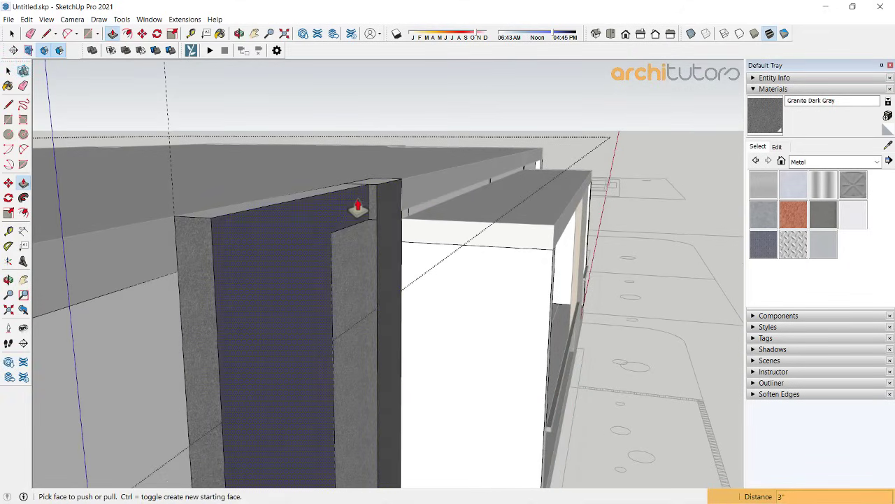
mouse_move(358, 207)
middle_down()
mouse_move(390, 282)
mouse_move(350, 259)
mouse_move(273, 336)
mouse_move(324, 244)
mouse_move(270, 266)
mouse_move(452, 365)
mouse_move(212, 206)
mouse_move(236, 205)
middle_up()
scroll(236, 205, up, 3)
key(space)
scroll(325, 174, down, 3)
middle_drag(325, 174, 249, 193)
Step: Paint the balcony ledge face and its thin top strip dark granite
scroll(307, 168, up, 2)
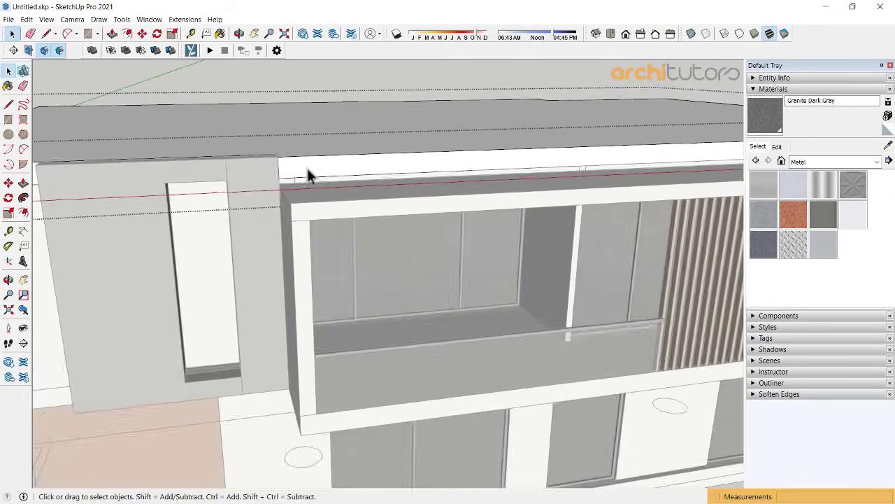
scroll(312, 175, up, 2)
key(b)
click(276, 174)
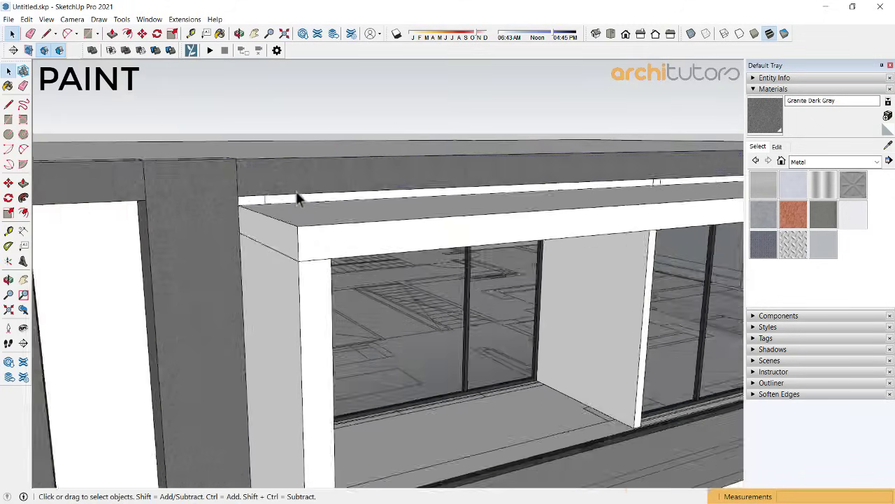
click(276, 202)
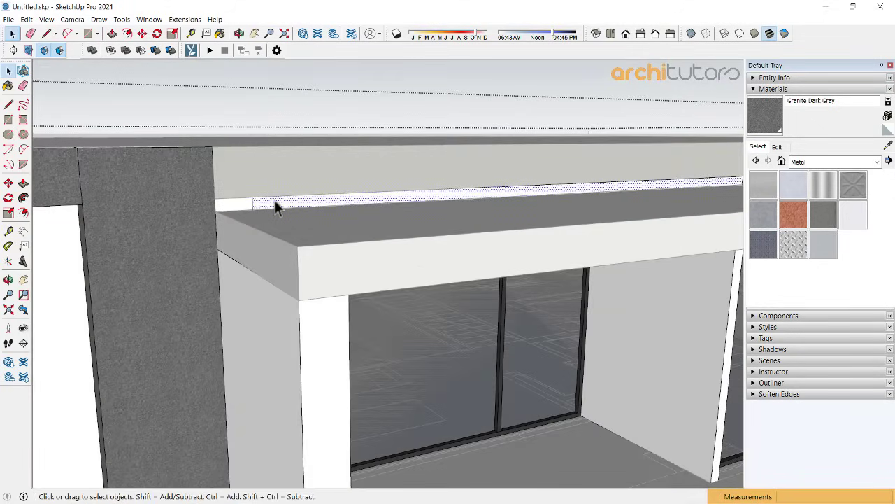
key(b)
click(256, 199)
Step: Paint the remaining white roof fascia face Granite Dark Gray
scroll(239, 198, down, 5)
scroll(389, 190, up, 3)
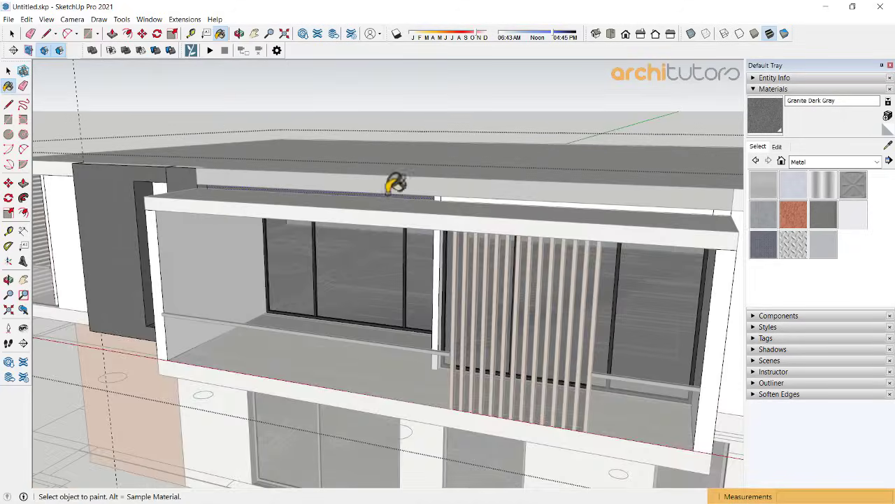
scroll(420, 193, up, 3)
scroll(455, 186, down, 3)
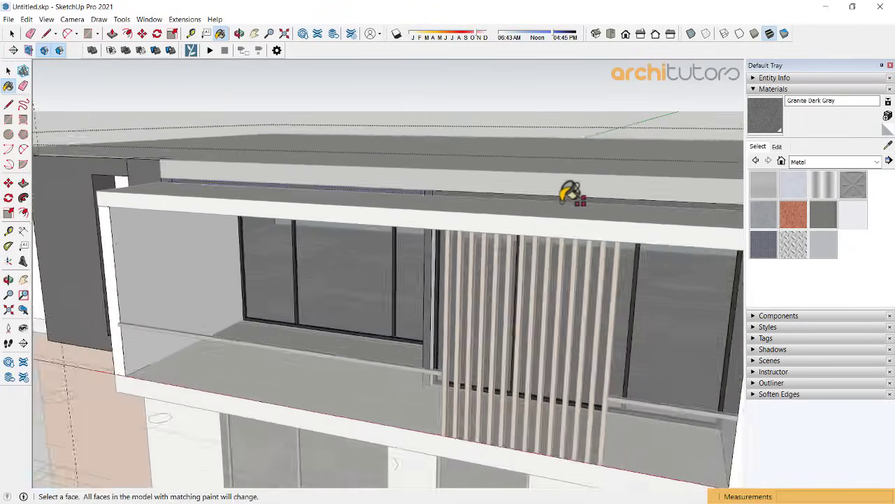
scroll(549, 200, up, 2)
scroll(526, 200, up, 2)
mouse_move(525, 194)
middle_down()
mouse_move(550, 208)
mouse_move(526, 230)
mouse_move(314, 259)
middle_up()
middle_drag(381, 282, 224, 277)
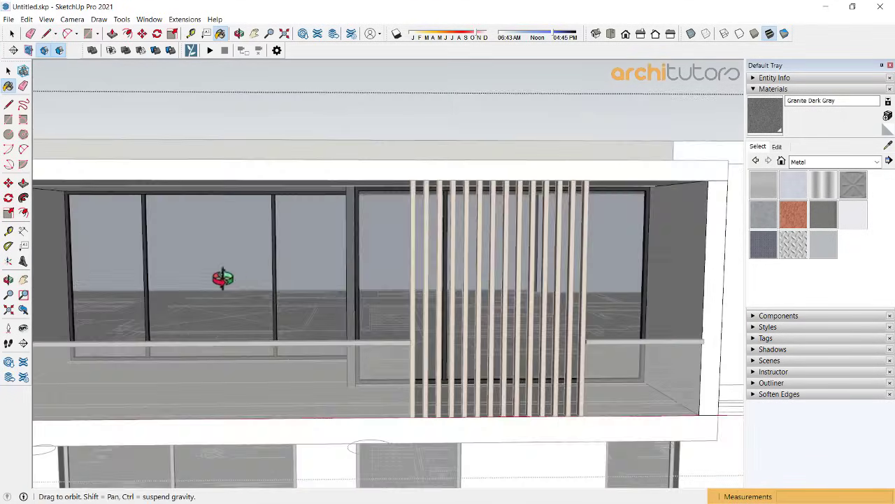
scroll(329, 283, up, 2)
scroll(372, 290, up, 3)
scroll(355, 288, up, 2)
scroll(354, 288, down, 3)
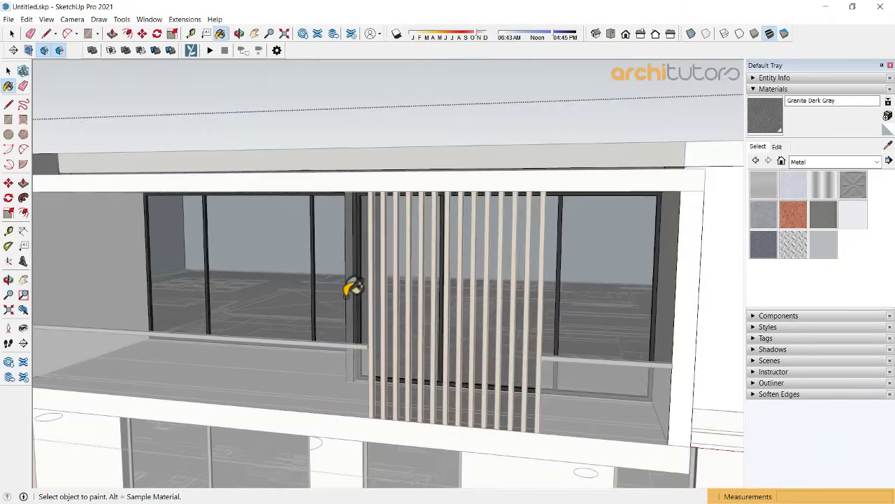
mouse_move(350, 285)
middle_down()
mouse_move(576, 284)
mouse_move(356, 294)
mouse_move(279, 230)
middle_up()
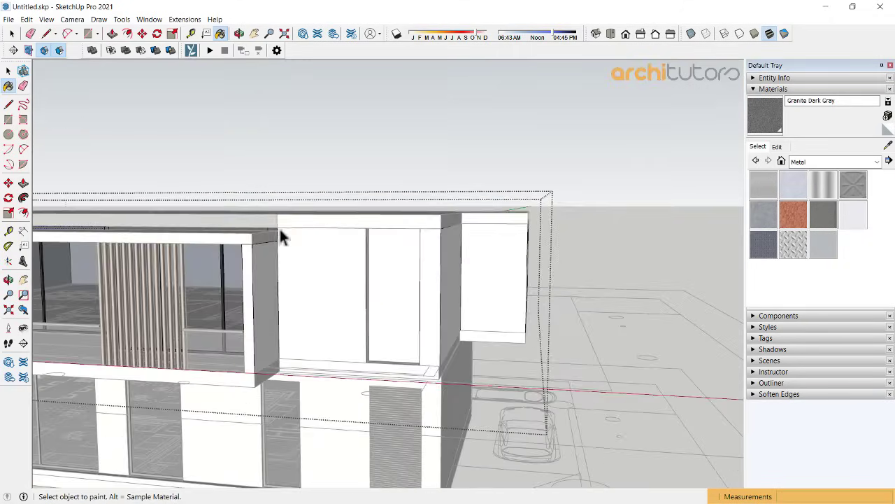
scroll(279, 229, up, 3)
mouse_move(398, 224)
middle_down()
mouse_move(230, 254)
mouse_move(505, 213)
middle_up()
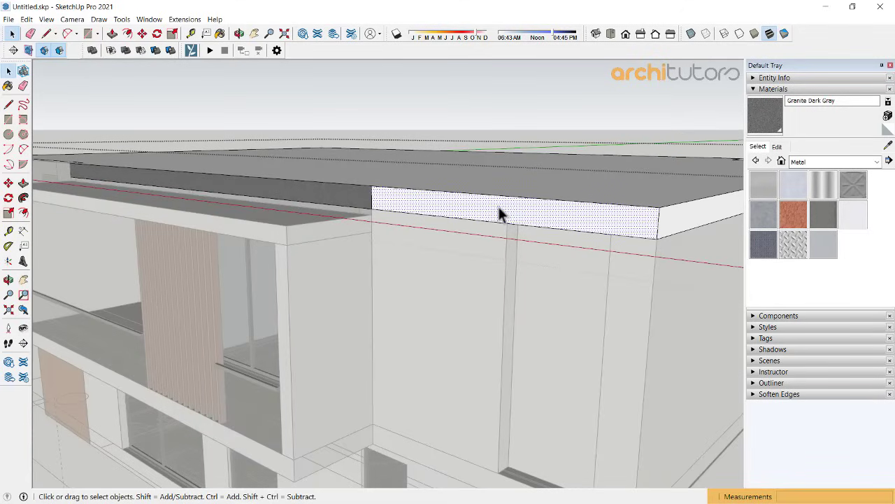
key(g)
key(Escape)
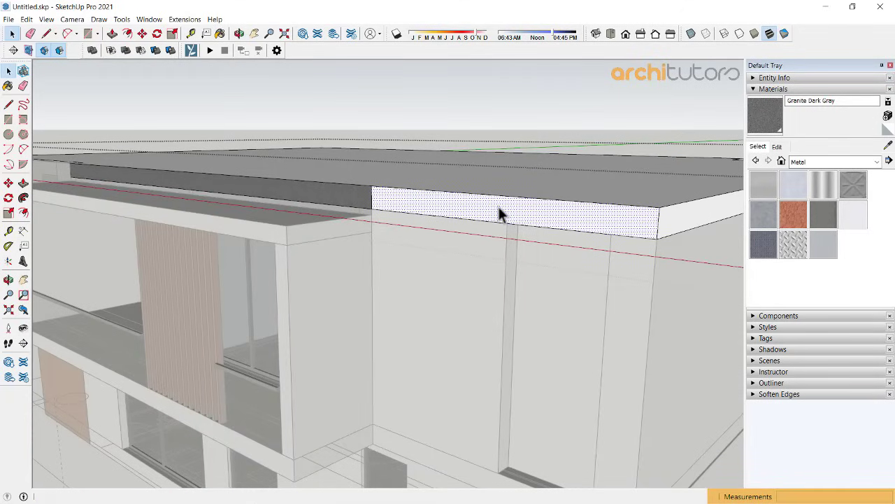
click(501, 214)
scroll(532, 258, down, 5)
mouse_move(564, 308)
middle_down()
mouse_move(503, 294)
mouse_move(510, 249)
middle_up()
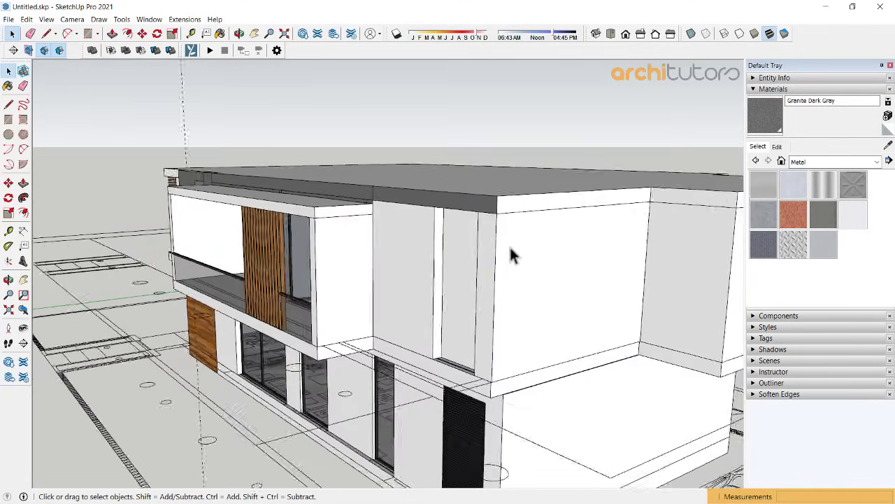
Step: Copy the upper-wall edge and pull the narrow wall strip out 2' to form a fin
scroll(504, 231, up, 3)
mouse_move(500, 209)
middle_down()
mouse_move(520, 290)
mouse_move(536, 302)
mouse_move(505, 267)
middle_up()
click(507, 243)
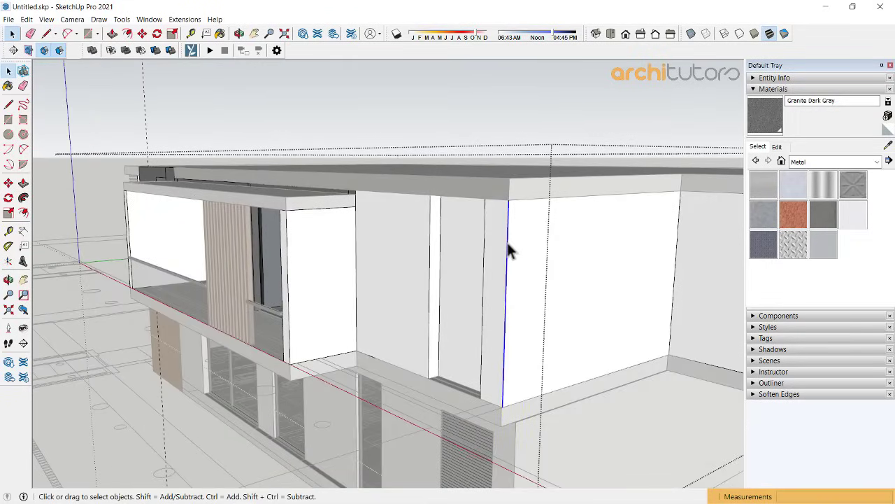
key(m)
key(ctrl)
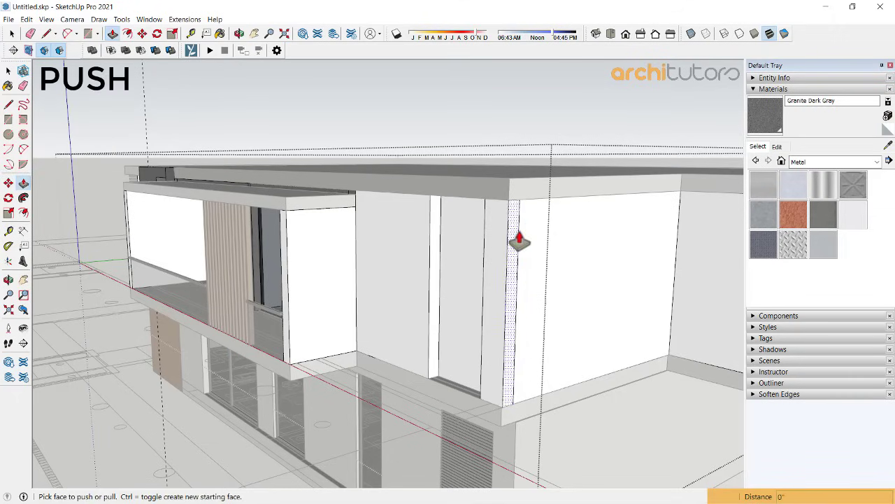
drag(519, 241, 534, 247)
text(')
key(Return)
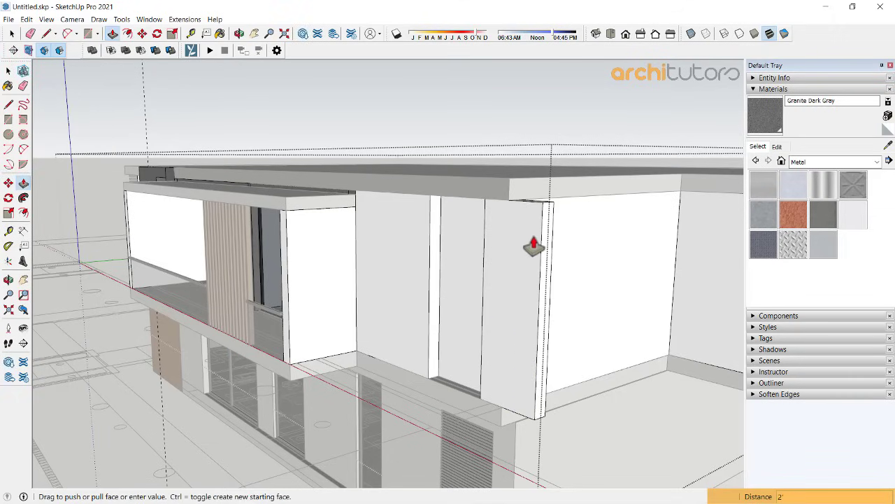
Step: Paint the fin's front, the neighbouring panel and the side faces Granite Dark Gray
middle_drag(533, 246, 553, 287)
key(b)
click(533, 266)
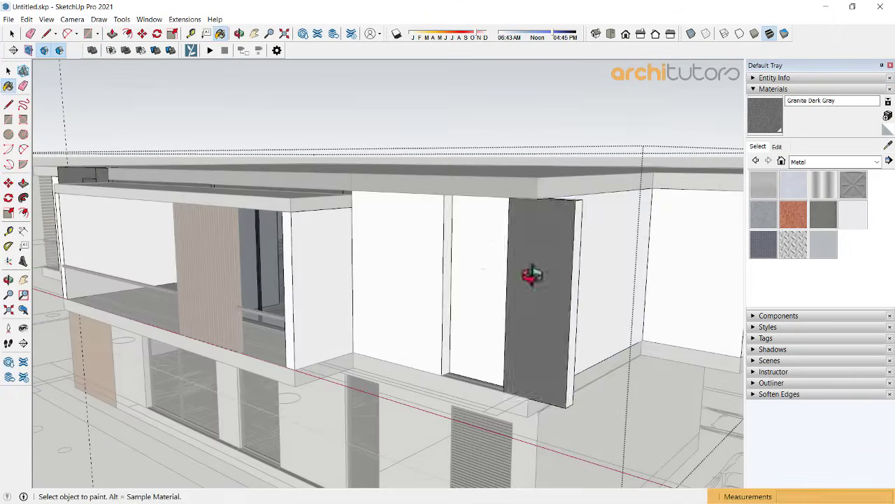
scroll(640, 270, up, 3)
scroll(640, 270, up, 1)
click(526, 280)
mouse_move(526, 280)
middle_down()
mouse_move(454, 266)
mouse_move(489, 279)
mouse_move(474, 196)
mouse_move(486, 296)
mouse_move(586, 372)
mouse_move(424, 297)
mouse_move(473, 226)
middle_up()
click(487, 267)
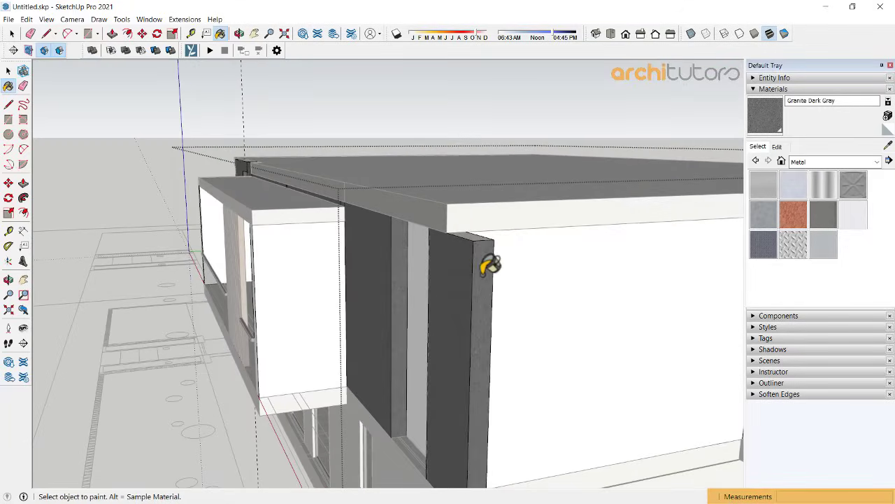
scroll(495, 240, up, 2)
scroll(472, 242, up, 3)
mouse_move(402, 314)
middle_down()
mouse_move(192, 238)
mouse_move(136, 241)
mouse_move(364, 264)
mouse_move(679, 175)
mouse_move(625, 157)
middle_up()
click(137, 242)
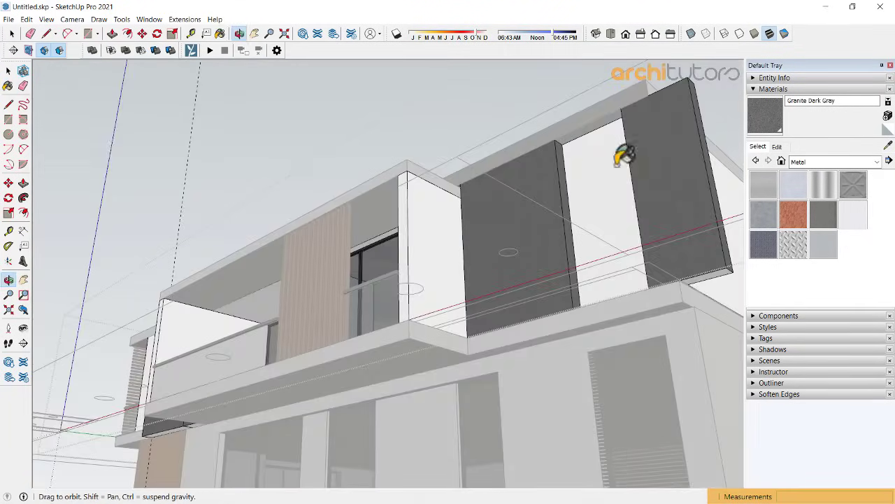
Step: Orbit to look up at the underside of the dark granite fin
scroll(707, 265, up, 2)
mouse_move(709, 270)
middle_down()
mouse_move(665, 305)
mouse_move(676, 275)
middle_up()
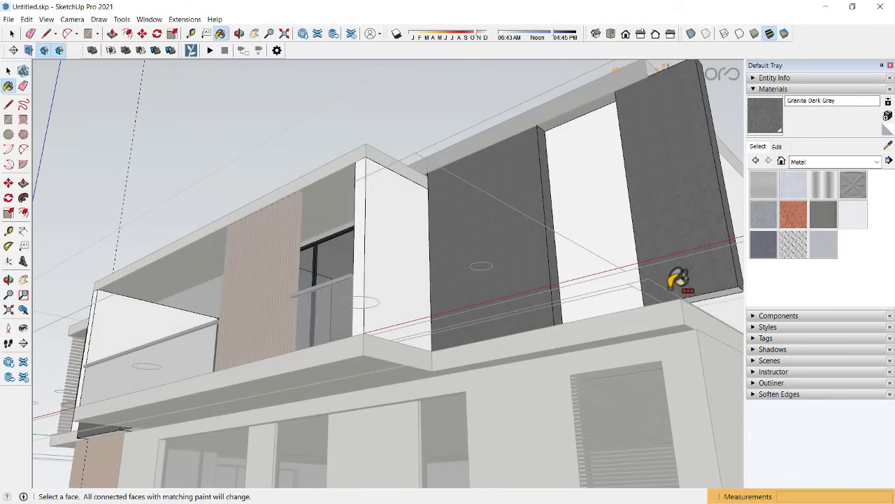
scroll(707, 294, up, 2)
scroll(399, 280, down, 2)
key(r)
scroll(584, 266, up, 2)
scroll(584, 283, up, 2)
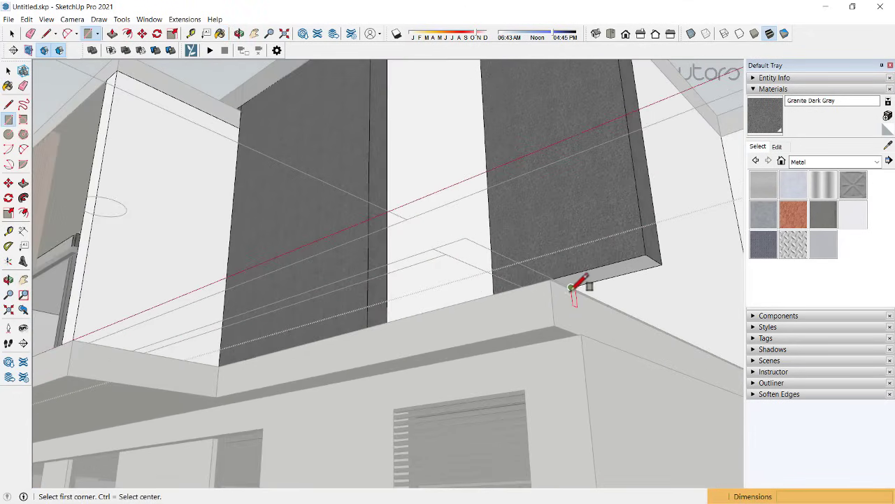
scroll(594, 283, up, 2)
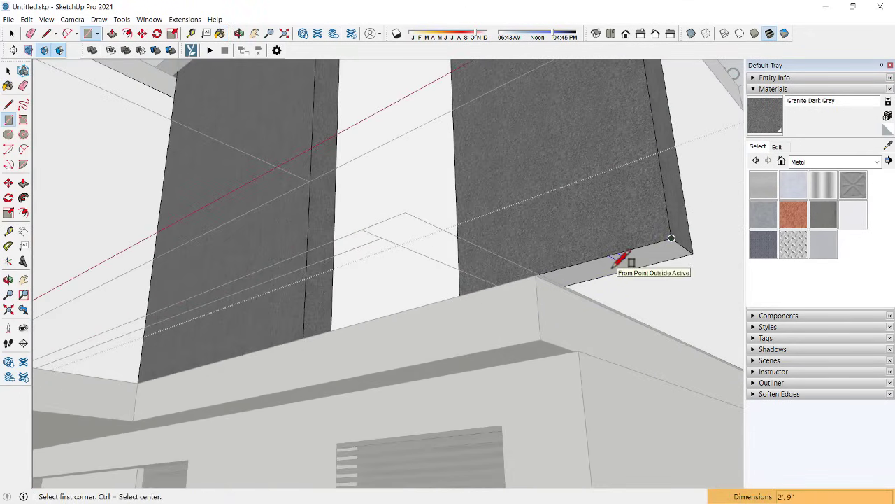
key(space)
scroll(553, 308, down, 3)
scroll(532, 343, down, 1)
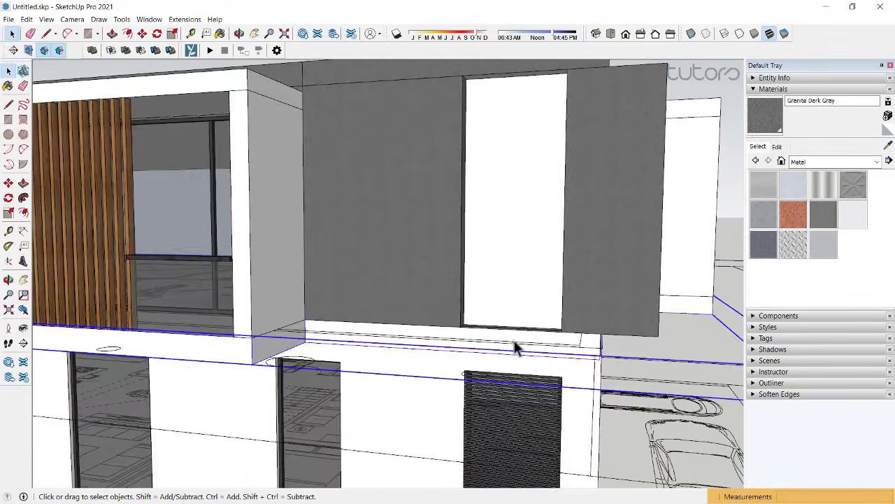
Step: Open the roof slab group and paint its front edge face Granite Dark Gray
double_click(516, 348)
middle_drag(511, 344, 383, 343)
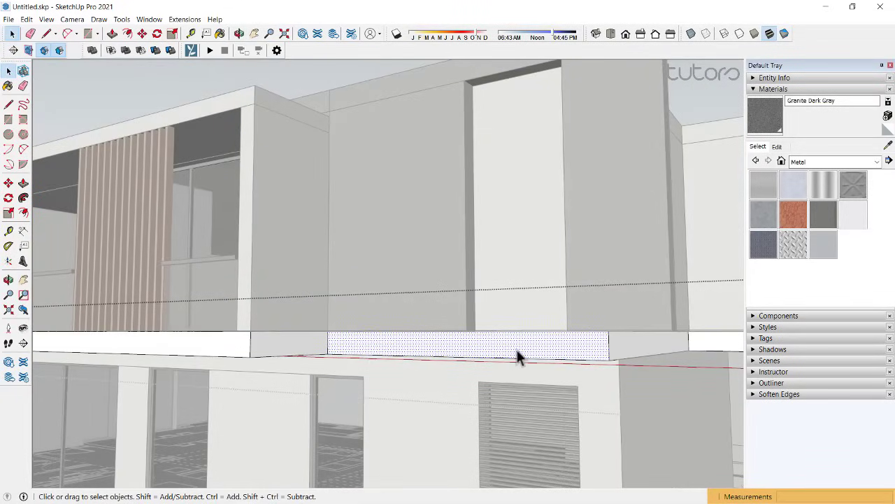
key(b)
click(532, 338)
middle_drag(532, 339, 240, 293)
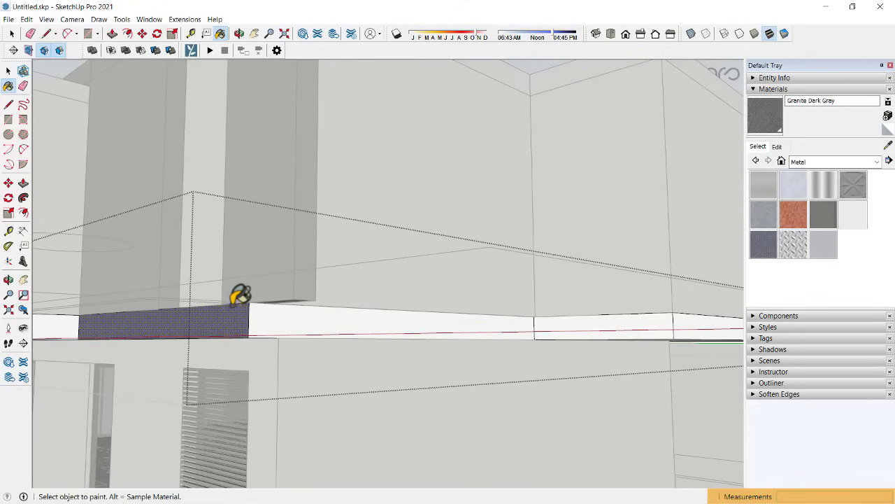
middle_drag(312, 309, 361, 302)
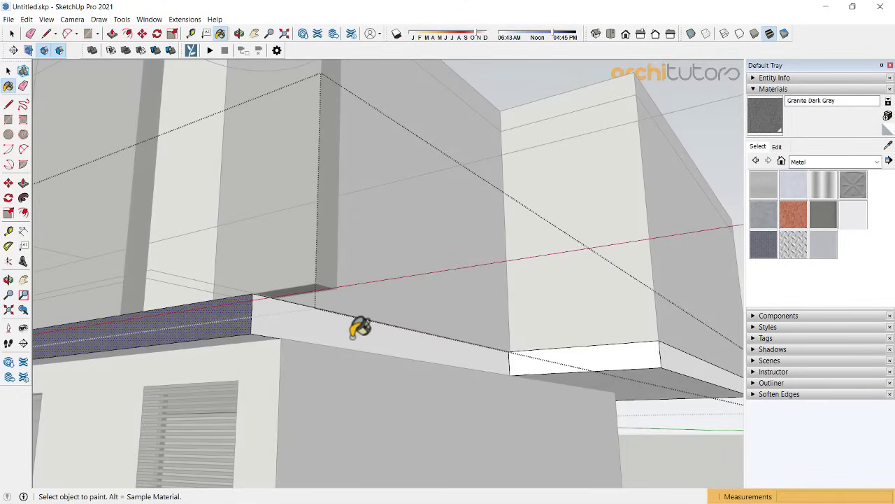
Step: Push the slab's edge faces out 3/4 inch to form the fascia band
click(341, 305)
click(350, 307)
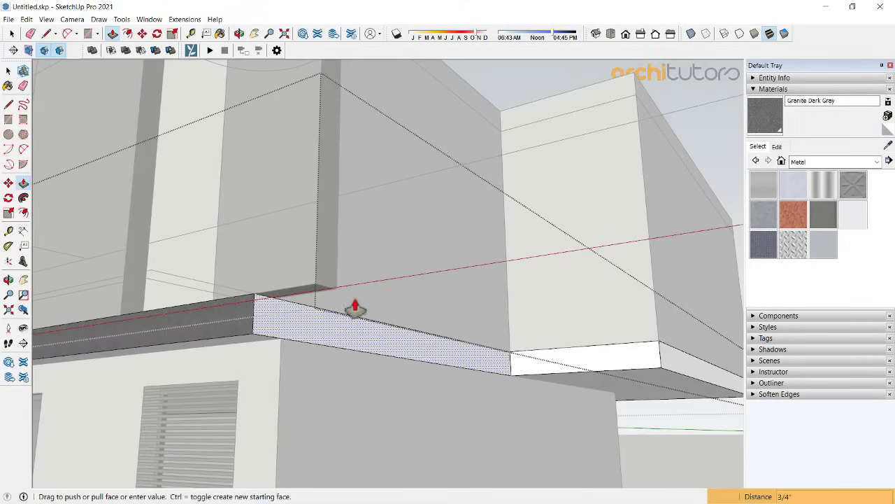
click(354, 300)
middle_drag(357, 299, 529, 353)
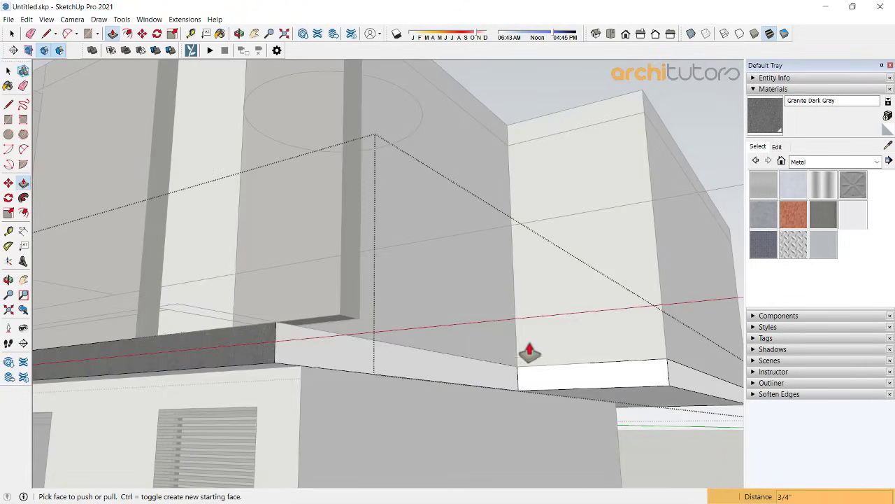
click(474, 364)
middle_drag(473, 363, 387, 330)
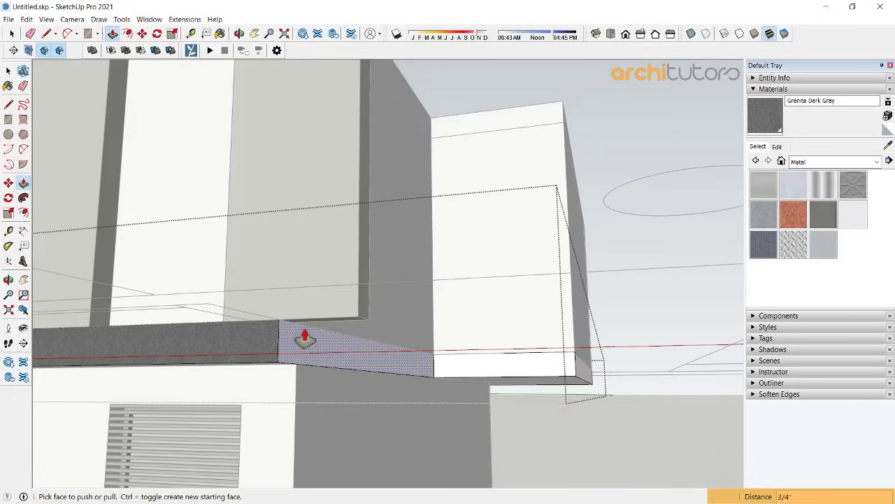
mouse_move(305, 338)
middle_down()
mouse_move(250, 324)
mouse_move(321, 343)
middle_up()
Step: Extend the fascia band's end face out along the beam
key(l)
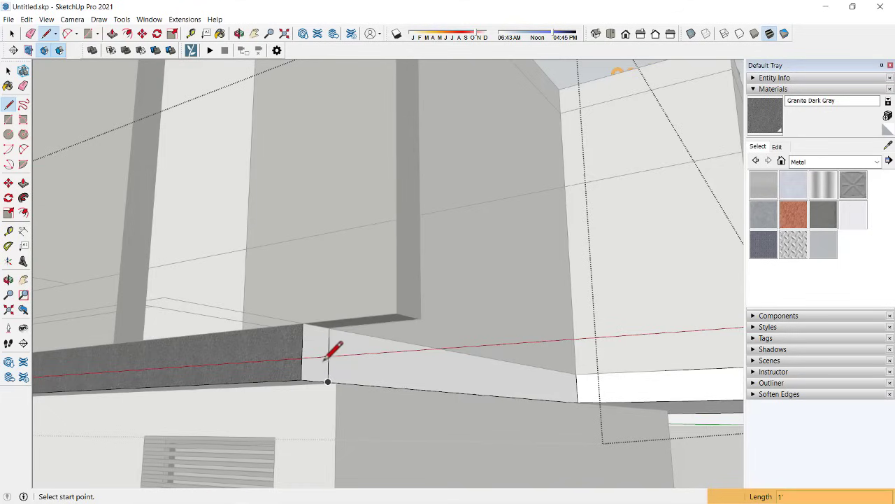
drag(321, 359, 397, 311)
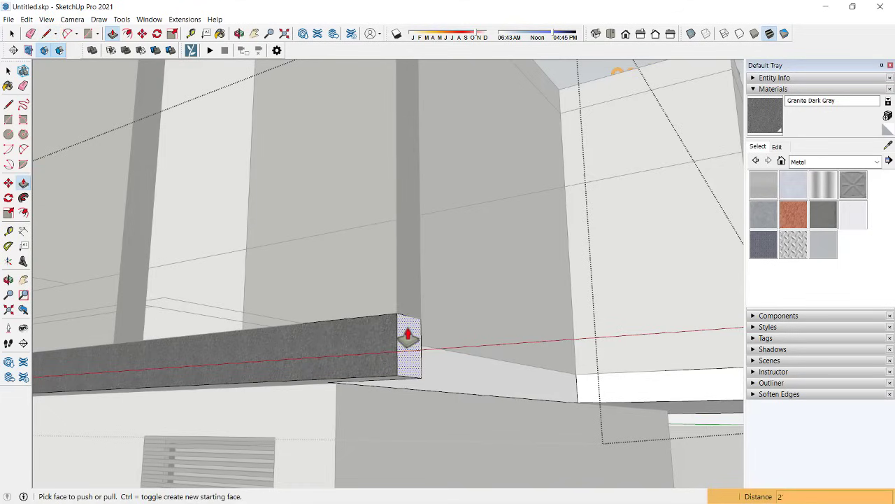
scroll(416, 322, down, 2)
mouse_move(444, 344)
middle_down()
mouse_move(210, 324)
mouse_move(292, 334)
middle_up()
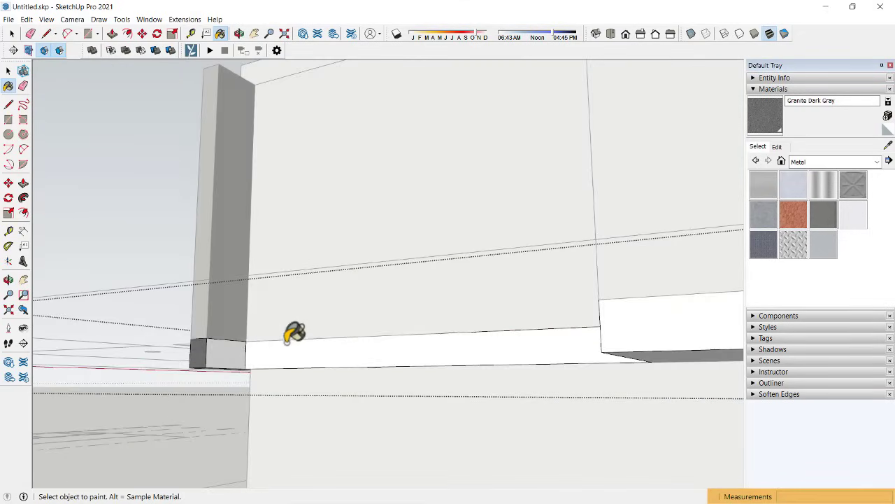
scroll(230, 340, down, 3)
mouse_move(230, 341)
middle_down()
mouse_move(602, 280)
mouse_move(673, 319)
middle_up()
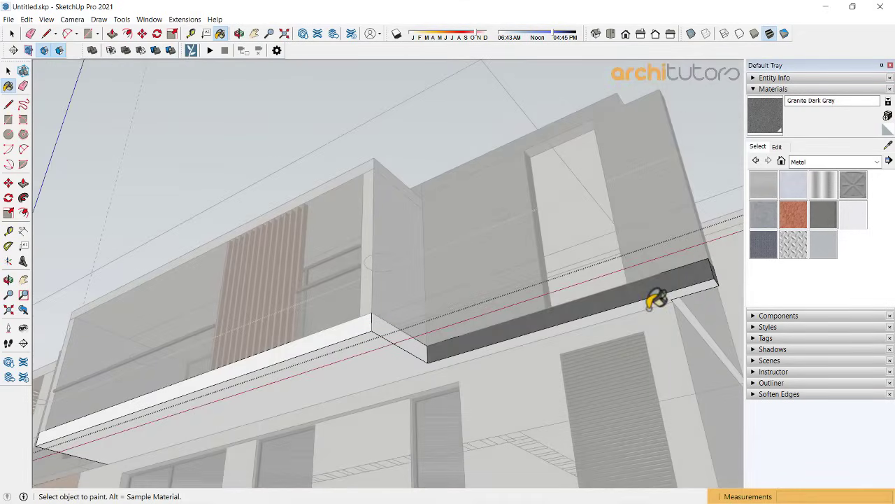
mouse_move(521, 289)
middle_down()
mouse_move(636, 314)
mouse_move(606, 352)
mouse_move(506, 322)
mouse_move(582, 299)
mouse_move(426, 315)
mouse_move(444, 247)
mouse_move(280, 328)
middle_up()
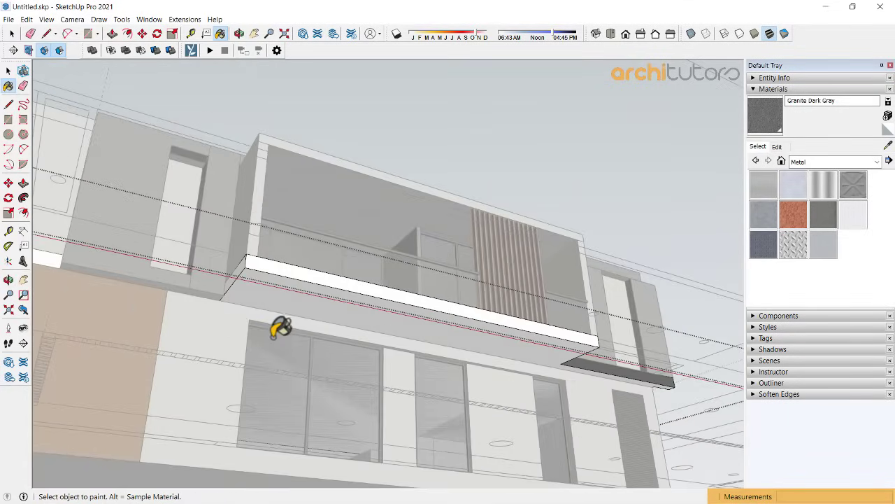
Step: Orbit along the balcony underside up to a high view of the roof corner
key(l)
scroll(518, 352, up, 3)
scroll(553, 366, up, 1)
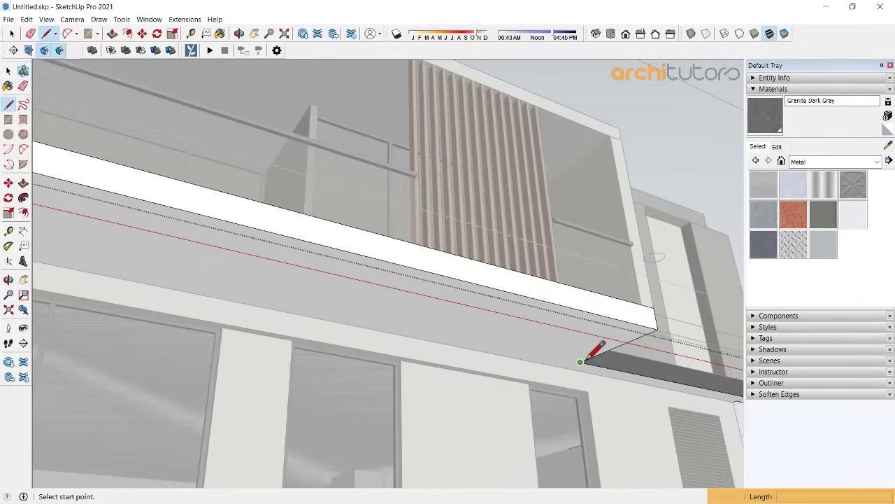
scroll(591, 358, down, 2)
middle_drag(249, 294, 104, 244)
scroll(256, 280, up, 1)
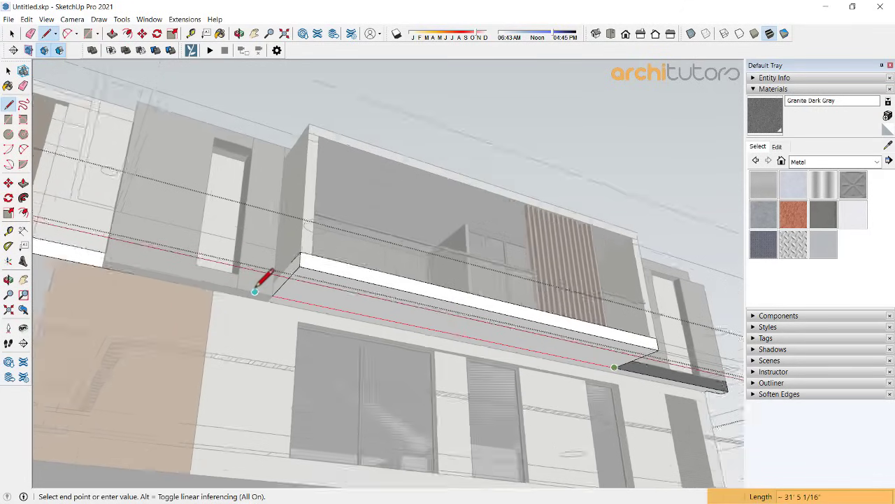
scroll(255, 292, up, 1)
mouse_move(319, 306)
middle_down()
mouse_move(317, 316)
mouse_move(322, 300)
mouse_move(549, 314)
mouse_move(316, 355)
mouse_move(486, 394)
mouse_move(525, 350)
middle_up()
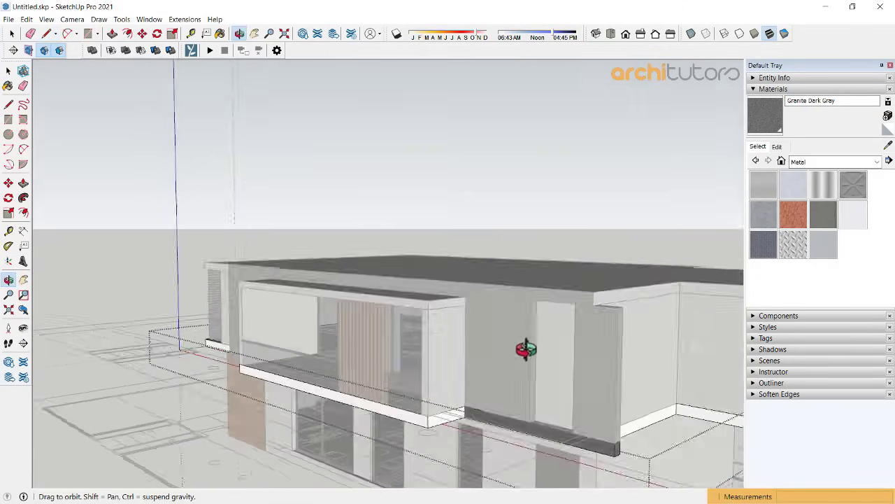
scroll(560, 358, up, 2)
key(space)
shift+middle_drag(604, 368, 480, 302)
scroll(479, 292, up, 2)
scroll(479, 292, up, 2)
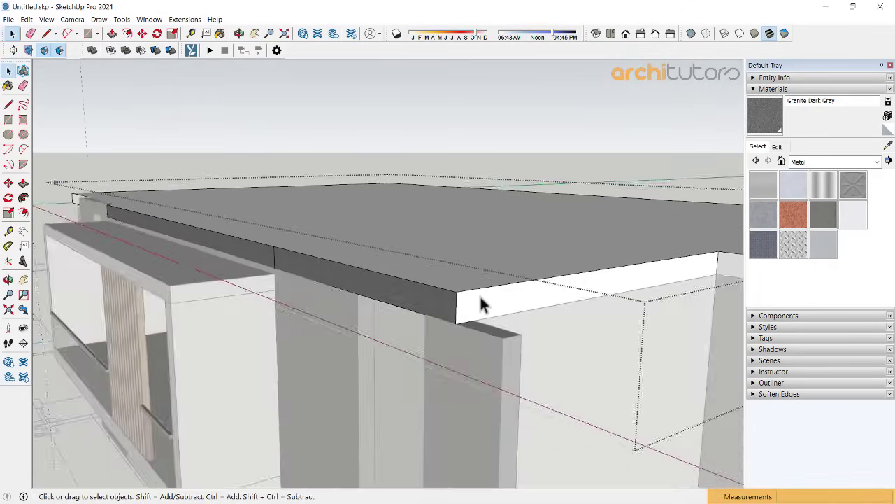
scroll(490, 305, up, 2)
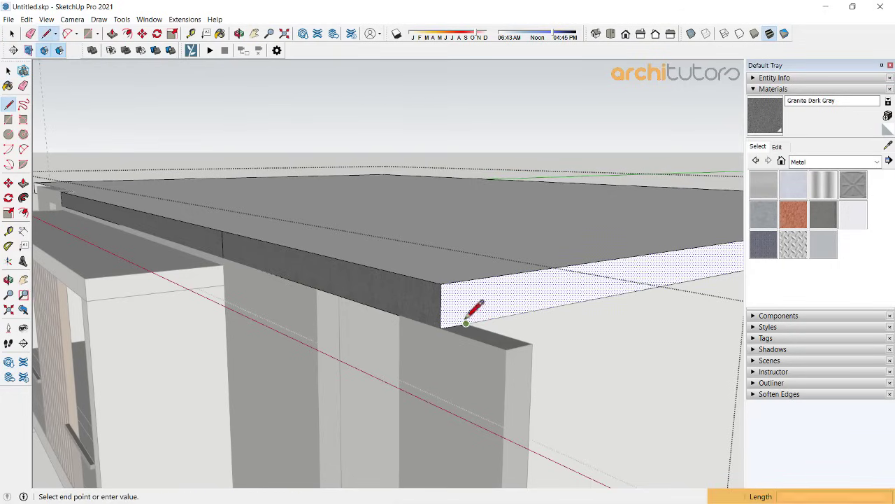
Step: Split the slab's front face at the corner and extend the fascia end 2' past it
click(466, 322)
key(e)
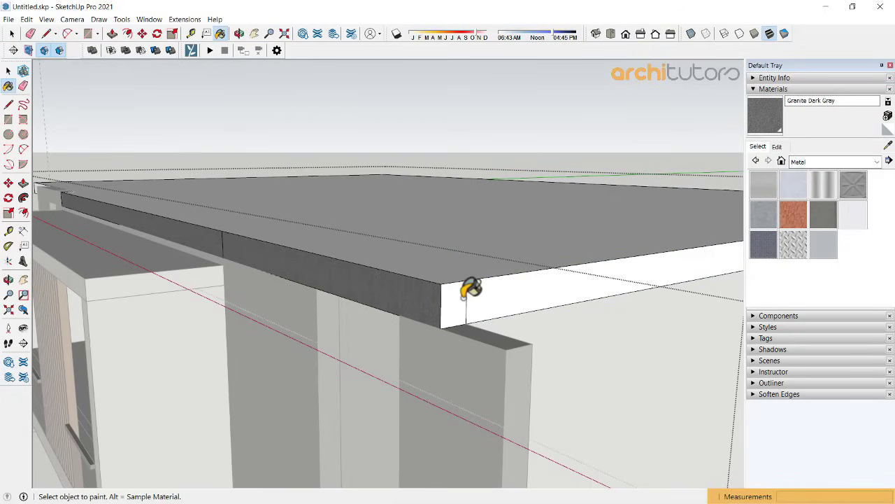
click(456, 315)
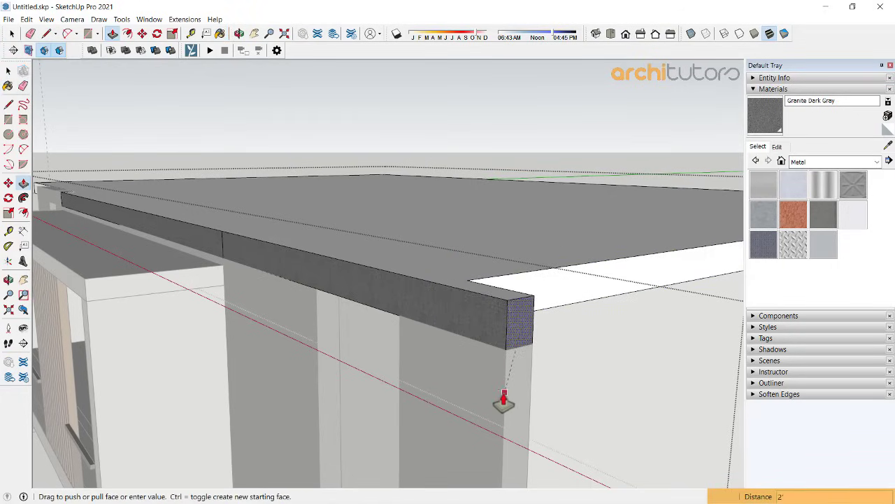
click(504, 398)
key(space)
Step: Orbit out to a low angled view of the whole house
middle_drag(562, 318, 480, 257)
scroll(396, 280, down, 3)
scroll(428, 269, up, 2)
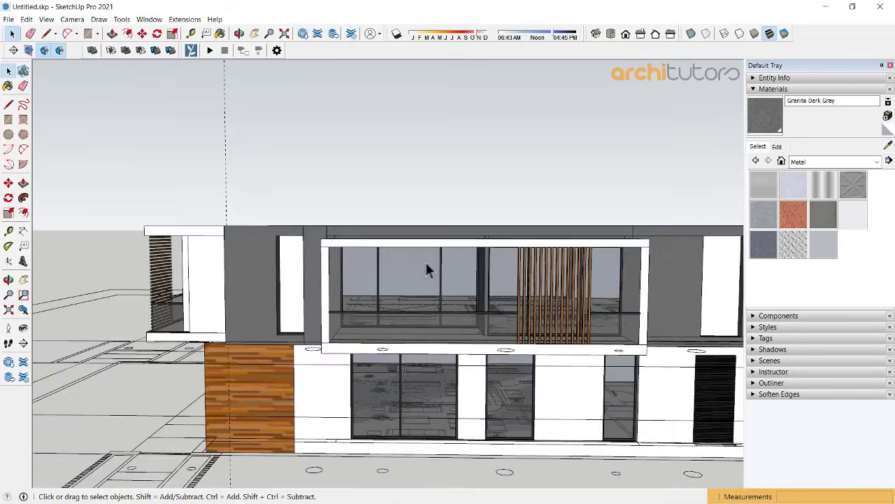
mouse_move(426, 265)
middle_down()
mouse_move(653, 252)
mouse_move(643, 260)
middle_up()
mouse_move(492, 249)
middle_down()
mouse_move(340, 234)
mouse_move(456, 299)
mouse_move(398, 283)
middle_up()
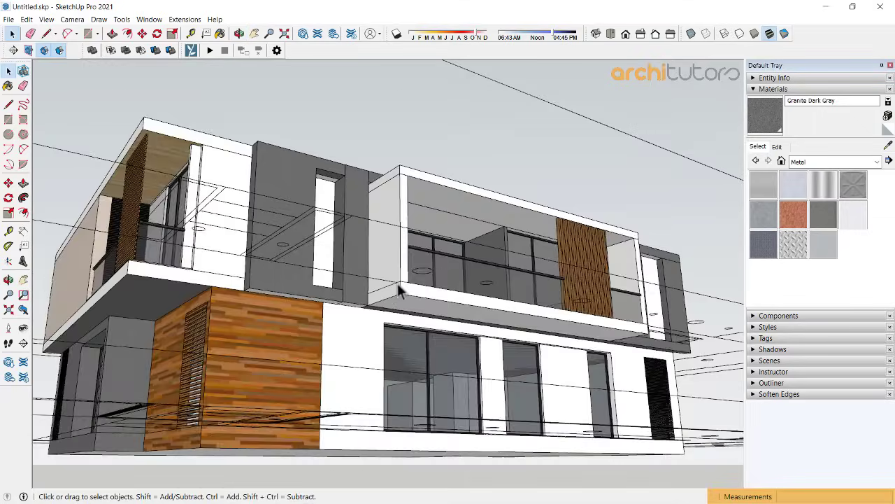
Step: Push/Pull the upper balcony's underside face down
scroll(363, 308, up, 3)
scroll(324, 307, up, 2)
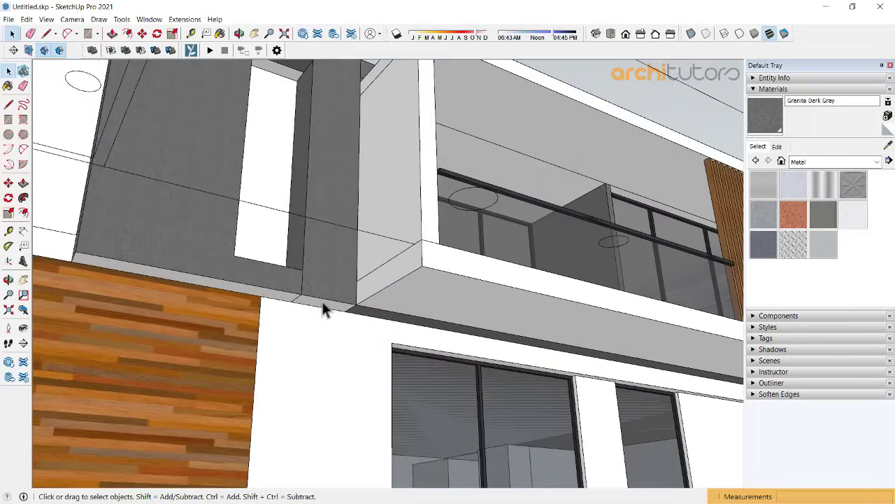
click(462, 264)
mouse_move(464, 259)
middle_down()
mouse_move(312, 382)
mouse_move(430, 285)
mouse_move(440, 237)
middle_up()
click(437, 251)
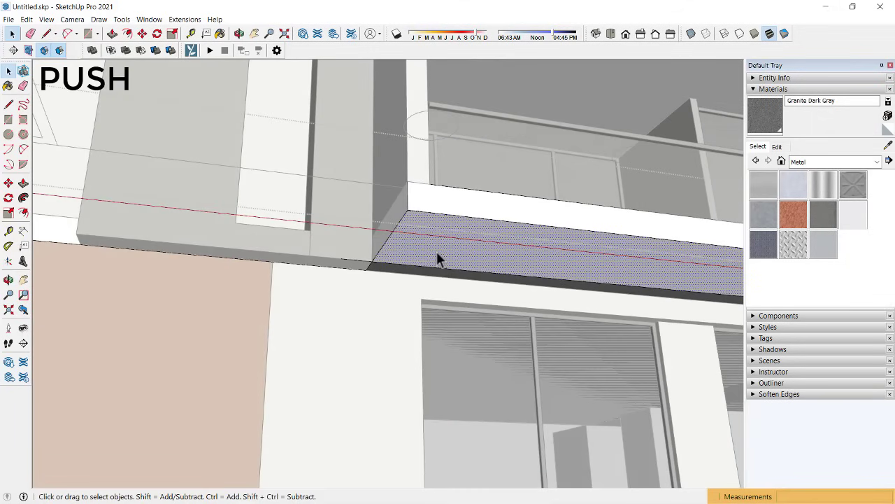
key(p)
click(436, 251)
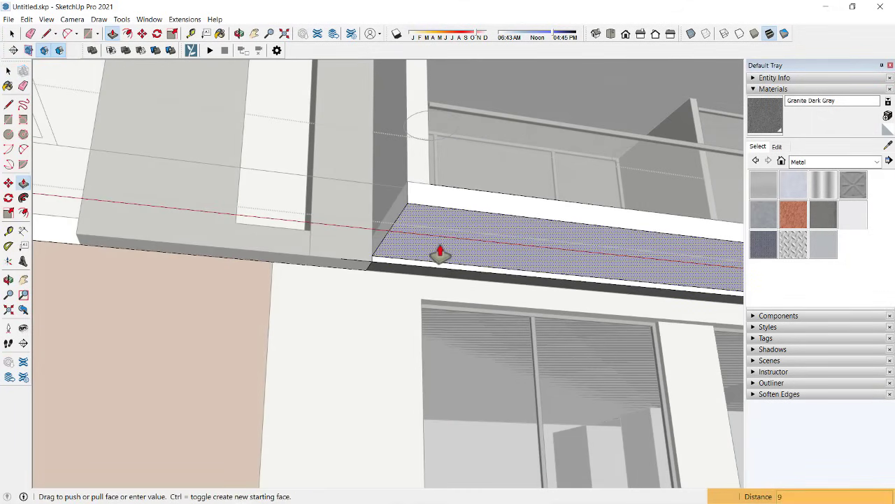
click(440, 252)
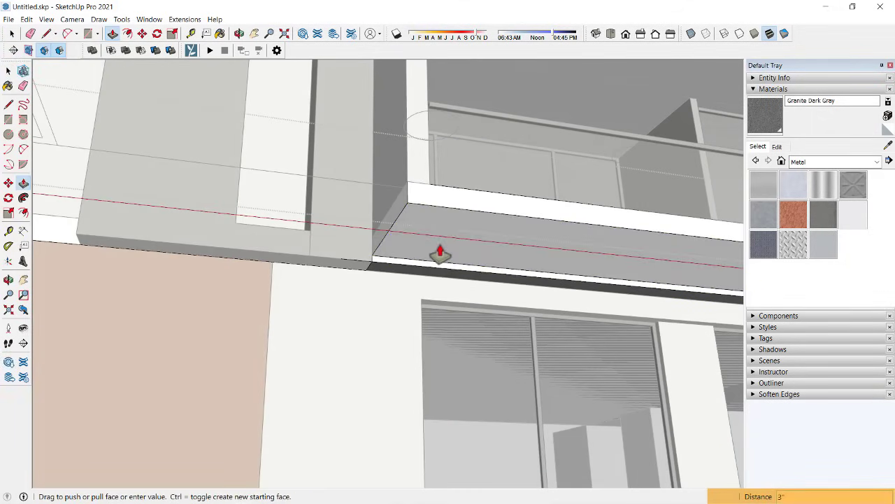
scroll(406, 273, up, 2)
scroll(394, 266, up, 2)
scroll(393, 268, up, 2)
Step: Paint the balcony edge strip Granite Dark Gray and push the band outward
key(b)
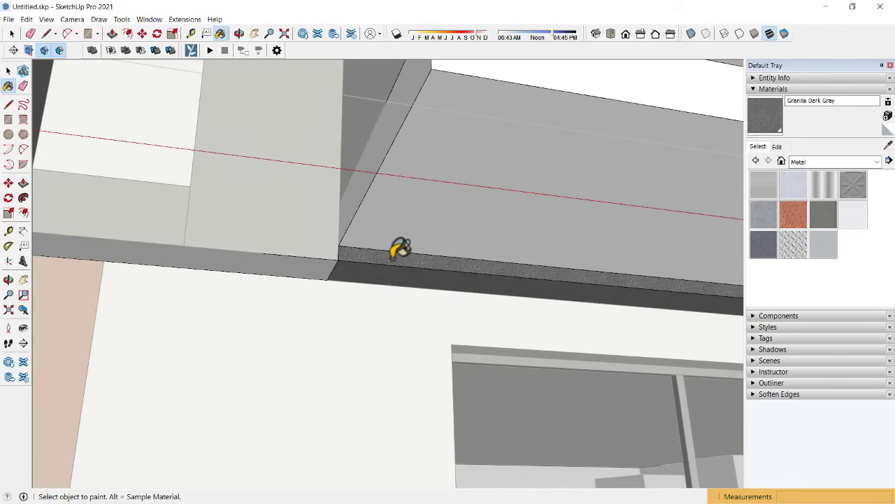
scroll(399, 250, down, 3)
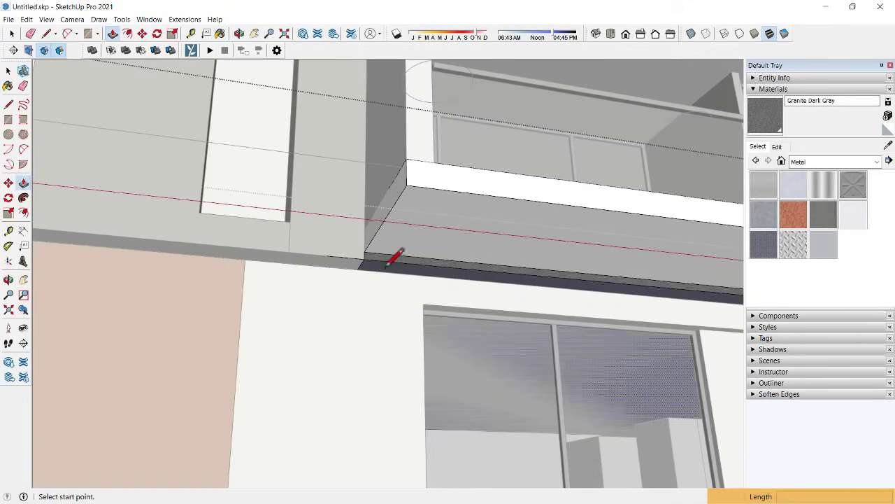
shift+middle_drag(559, 264, 217, 255)
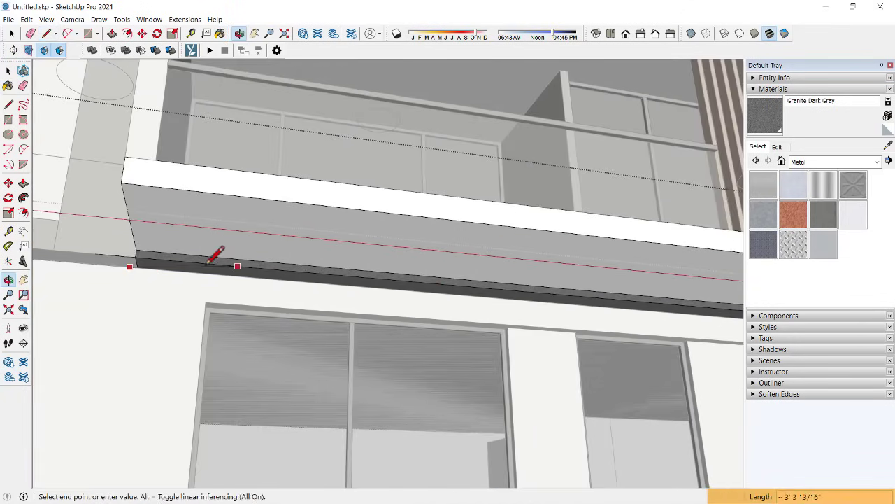
mouse_move(147, 258)
middle_down()
mouse_move(350, 280)
mouse_move(524, 256)
mouse_move(355, 208)
middle_up()
scroll(697, 183, up, 2)
scroll(682, 185, up, 2)
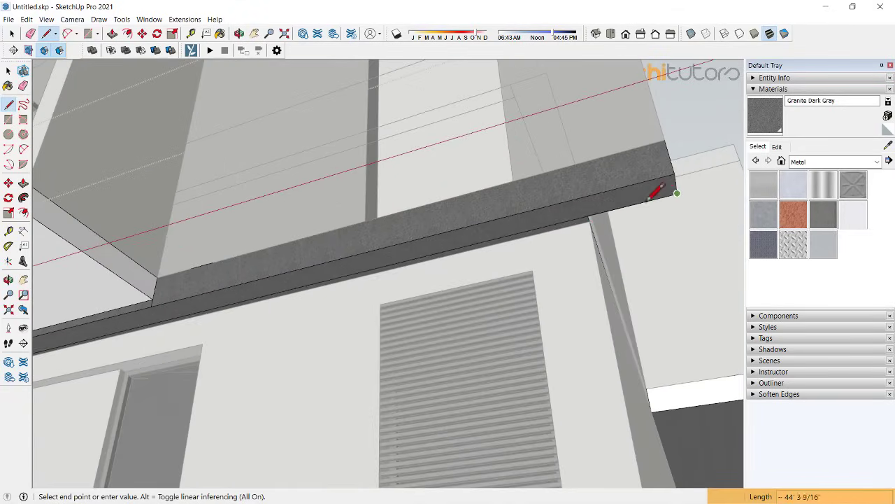
scroll(590, 221, down, 1)
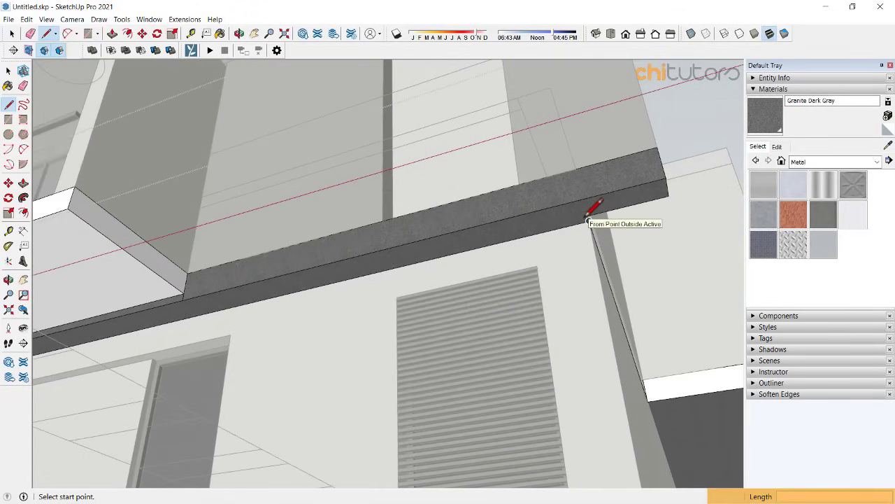
click(571, 226)
scroll(574, 240, down, 2)
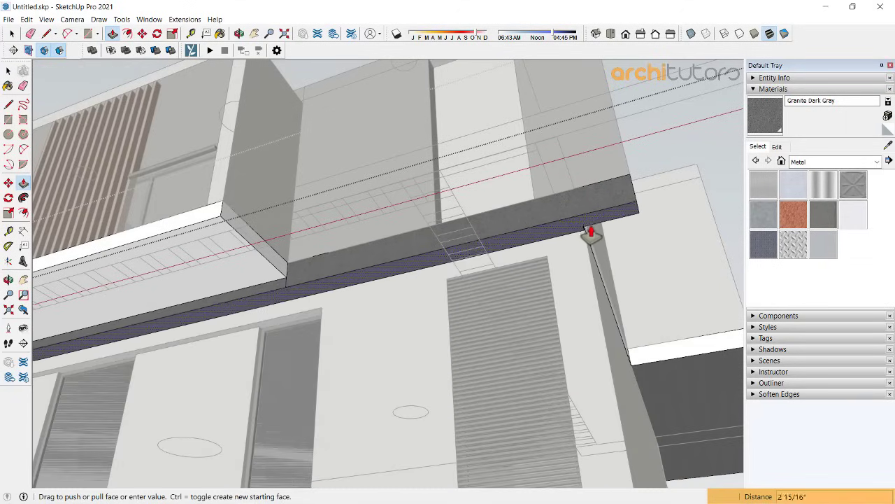
text(6)
Step: Push the dark wall's bottom face down 6" to line up with the fin
key(Return)
middle_drag(589, 240, 435, 256)
scroll(458, 326, up, 3)
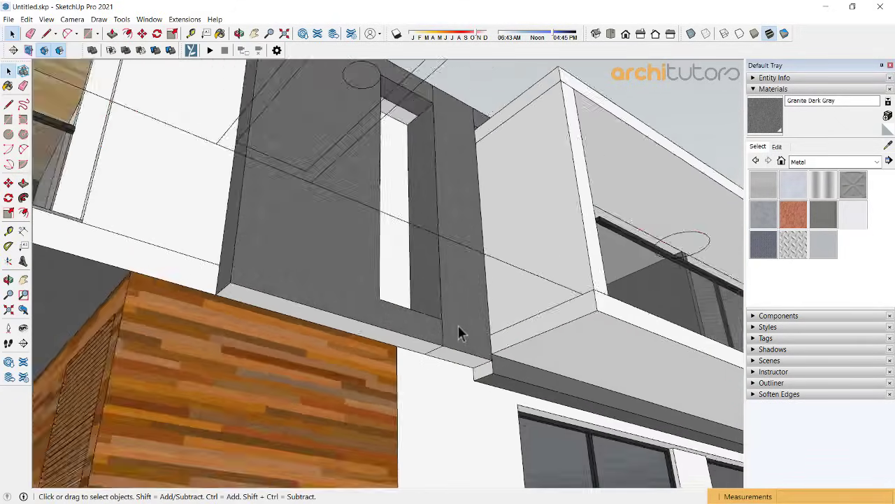
scroll(469, 334, up, 2)
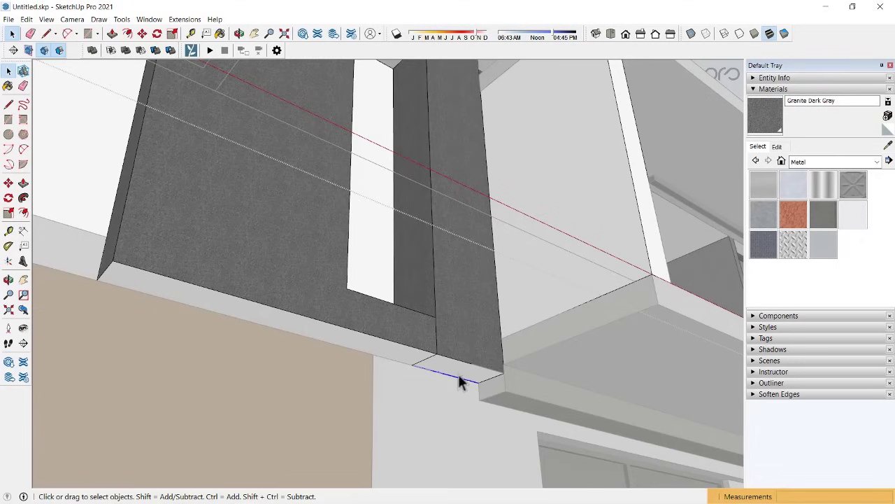
text(6")
click(547, 412)
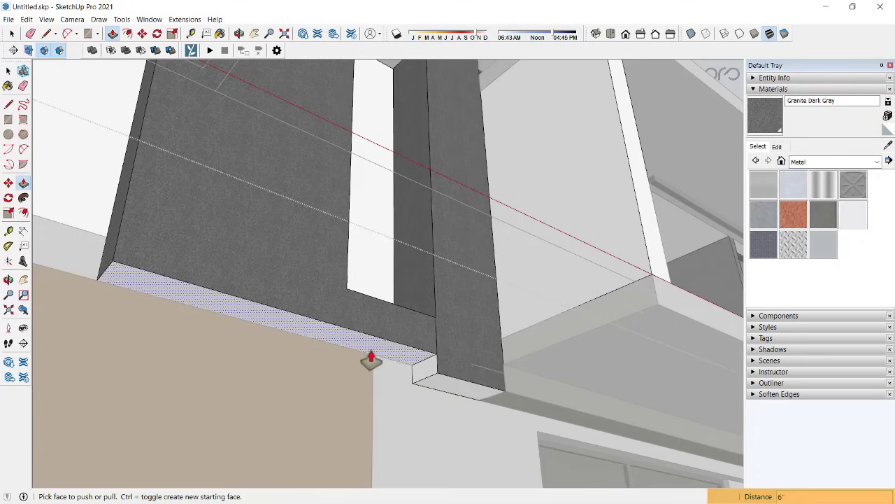
double_click(372, 359)
Step: Orbit out to an elevated corner view of the facade
key(b)
scroll(399, 357, down, 3)
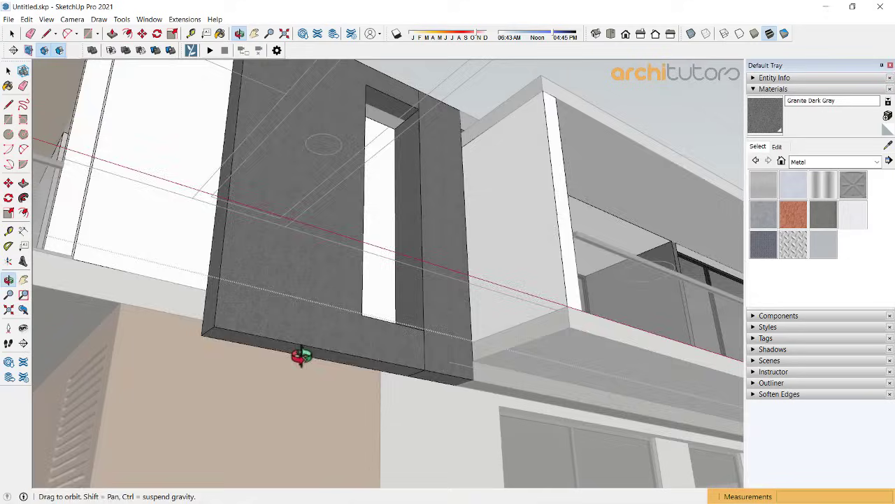
mouse_move(301, 356)
middle_down()
mouse_move(406, 234)
mouse_move(319, 253)
middle_up()
scroll(318, 254, down, 3)
mouse_move(368, 236)
middle_down()
mouse_move(566, 260)
mouse_move(326, 250)
mouse_move(163, 221)
mouse_move(158, 200)
mouse_move(491, 242)
mouse_move(656, 235)
mouse_move(410, 246)
mouse_move(424, 280)
mouse_move(410, 300)
mouse_move(490, 238)
middle_up()
key(space)
scroll(336, 210, up, 2)
Step: Push/Pull the dark wall's top face up to the fin's height
scroll(350, 238, up, 2)
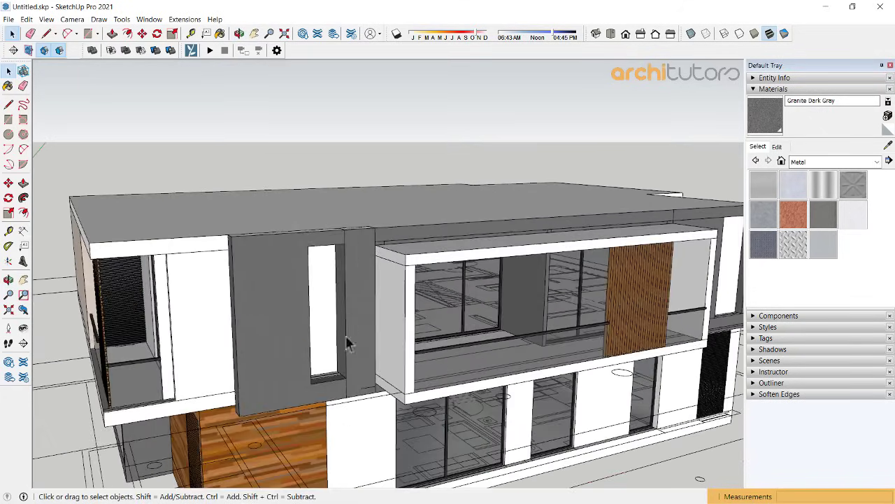
scroll(349, 237, down, 1)
middle_drag(350, 238, 343, 278)
scroll(350, 279, up, 3)
scroll(354, 280, up, 1)
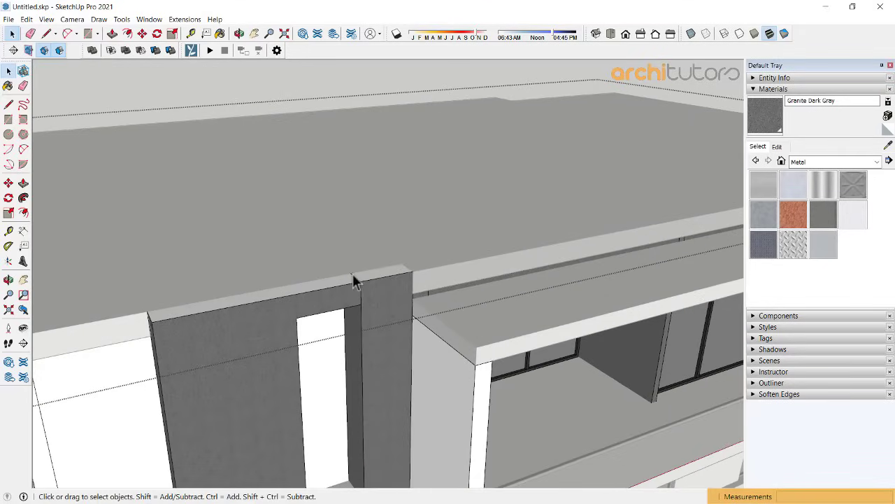
key(p)
click(338, 277)
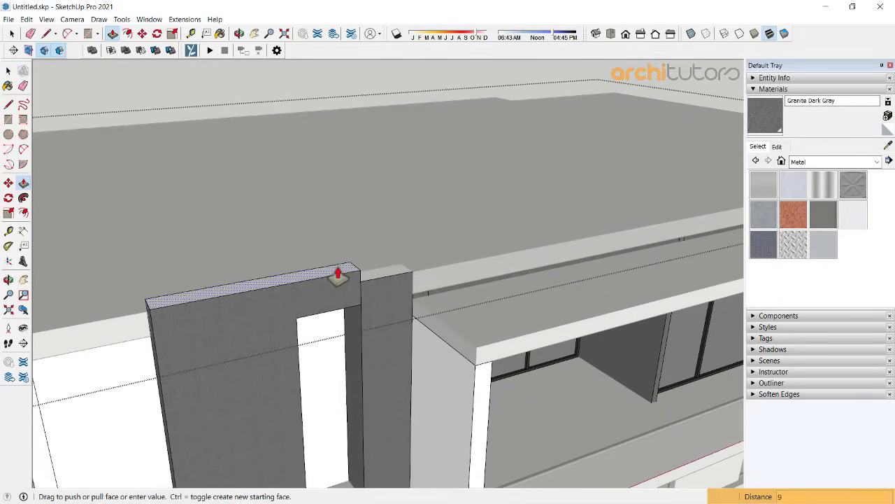
text(')
key(Return)
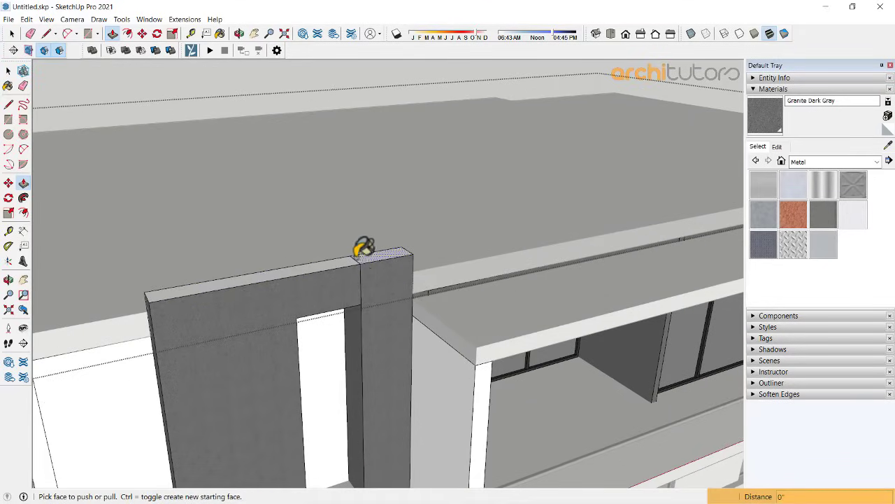
mouse_move(418, 255)
middle_down()
mouse_move(296, 287)
mouse_move(281, 253)
mouse_move(672, 294)
mouse_move(266, 344)
mouse_move(574, 248)
middle_up()
key(space)
Step: Open the roof slab group and draw an edge line along its top to the corner
click(298, 279)
double_click(269, 248)
key(l)
click(256, 240)
scroll(581, 243, up, 2)
scroll(574, 246, up, 2)
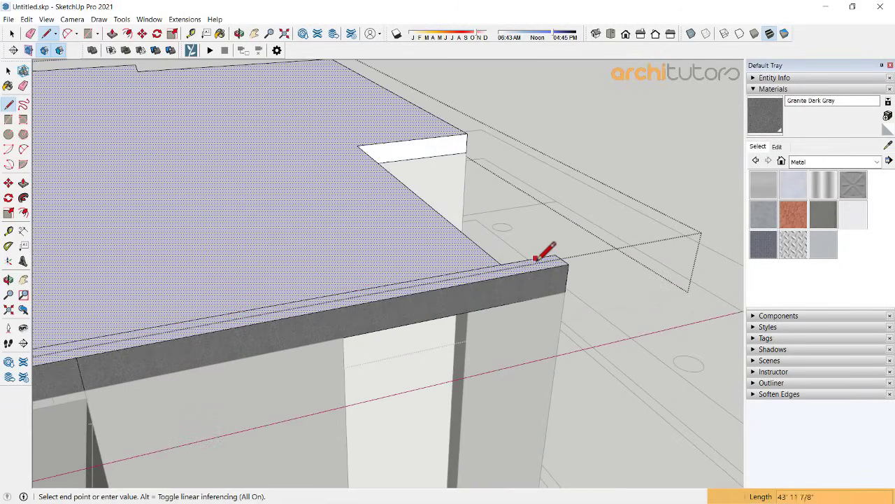
scroll(544, 254, up, 2)
click(482, 263)
Step: Paint the roof-edge strip Granite Dark Gray and raise it 3 inches
mouse_move(464, 274)
middle_down()
mouse_move(424, 314)
mouse_move(432, 301)
middle_up()
click(435, 301)
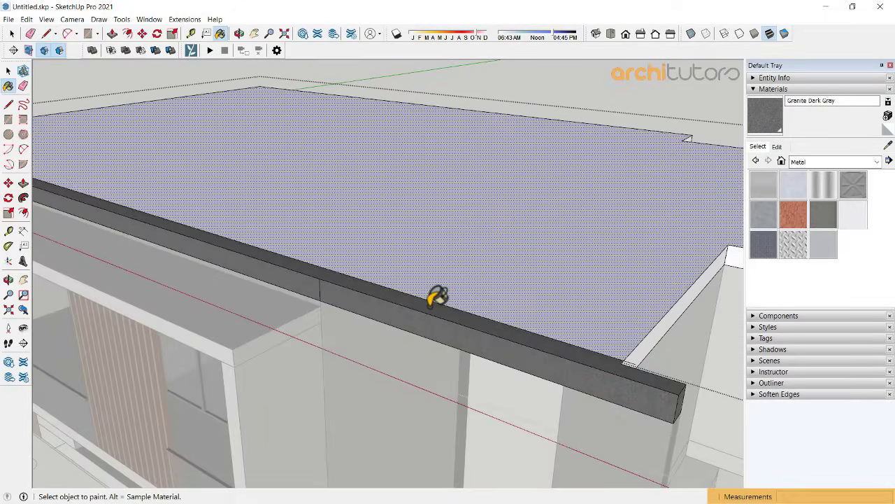
click(425, 317)
text(3)
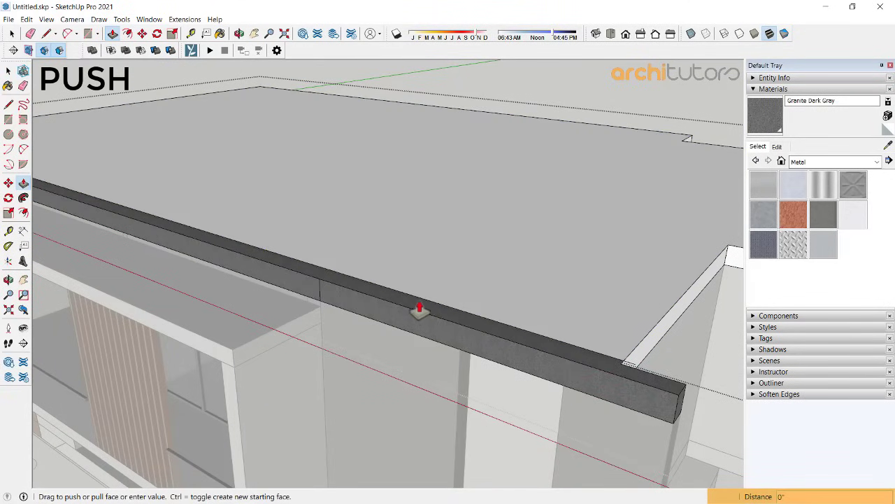
key(Return)
click(419, 308)
Step: Orbit to the parapet's corner gap, starting and then abandoning a line there
scroll(573, 333, down, 2)
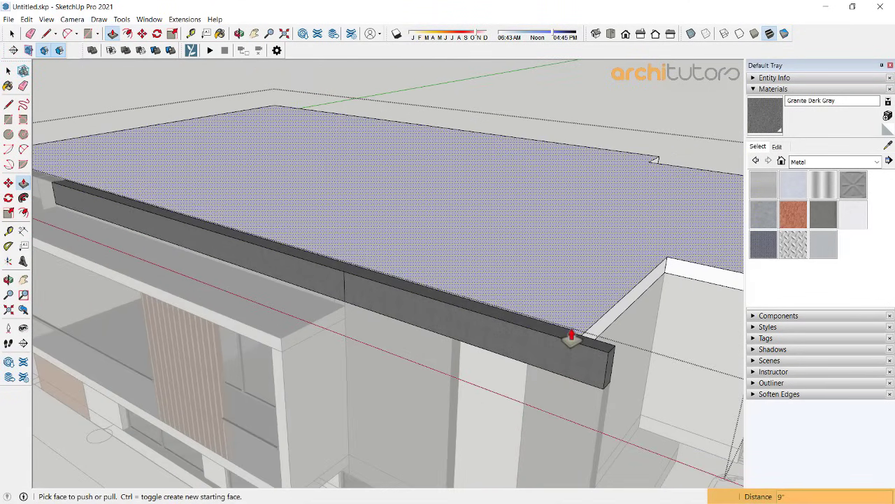
mouse_move(574, 334)
middle_down()
mouse_move(555, 315)
mouse_move(253, 286)
mouse_move(294, 235)
middle_up()
scroll(295, 235, up, 1)
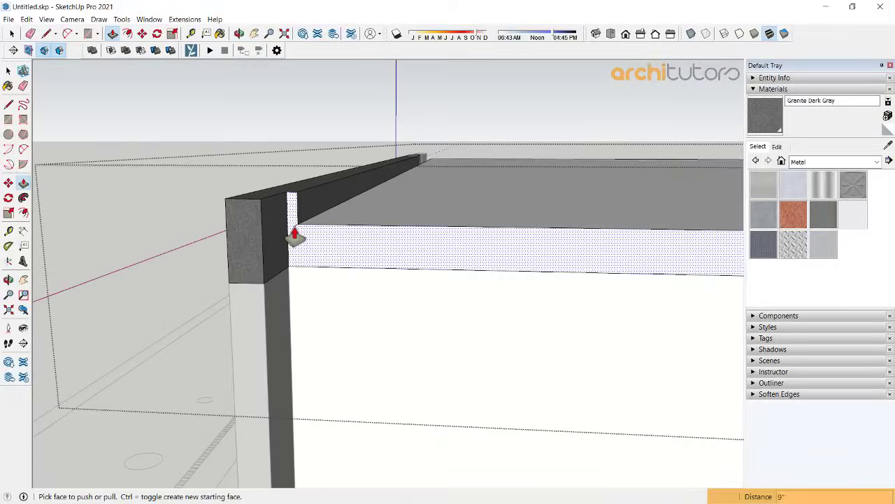
key(l)
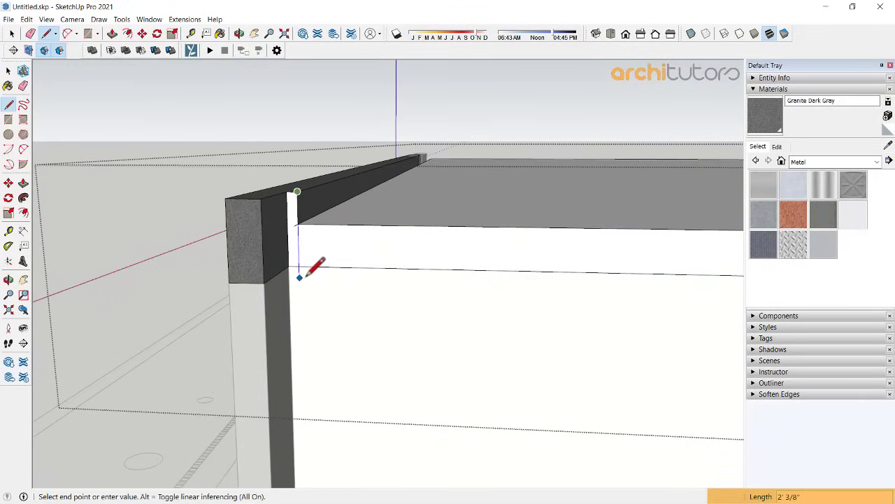
key(e)
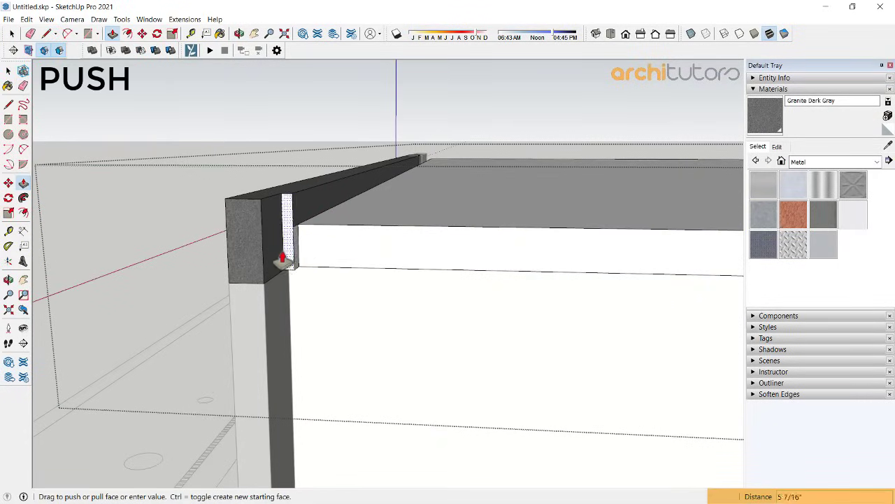
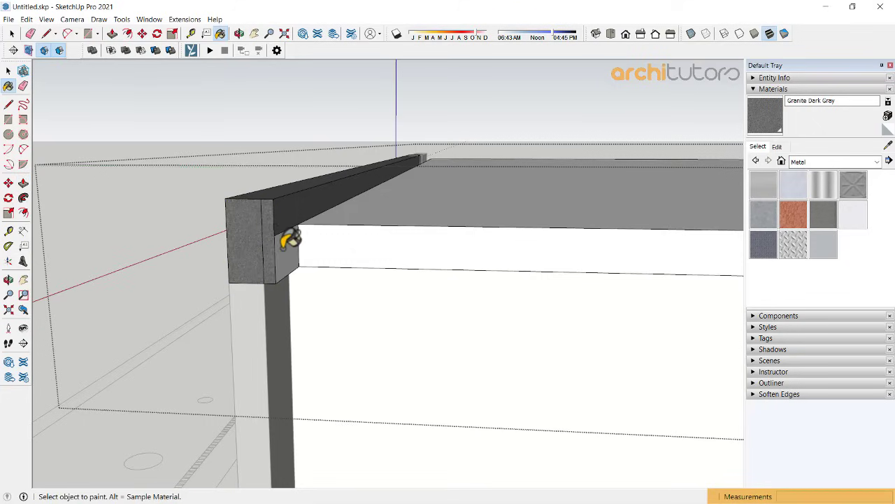
Step: Paint the beam's end face Granite Dark Gray
click(290, 240)
mouse_move(290, 240)
middle_down()
mouse_move(290, 284)
mouse_move(277, 284)
middle_up()
key(space)
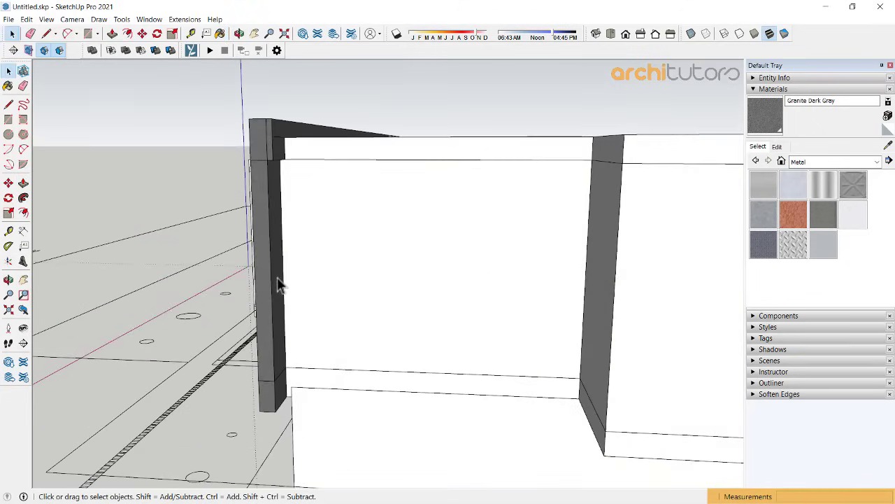
scroll(273, 275, up, 2)
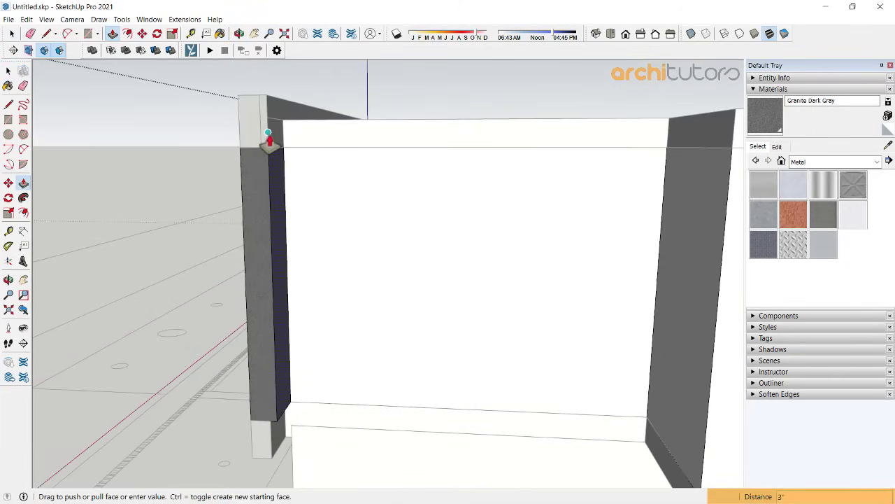
key(space)
Step: Push/Pull the small dark block at the post's foot slightly outward in two pulls
mouse_move(275, 220)
middle_down()
mouse_move(280, 389)
mouse_move(235, 273)
middle_up()
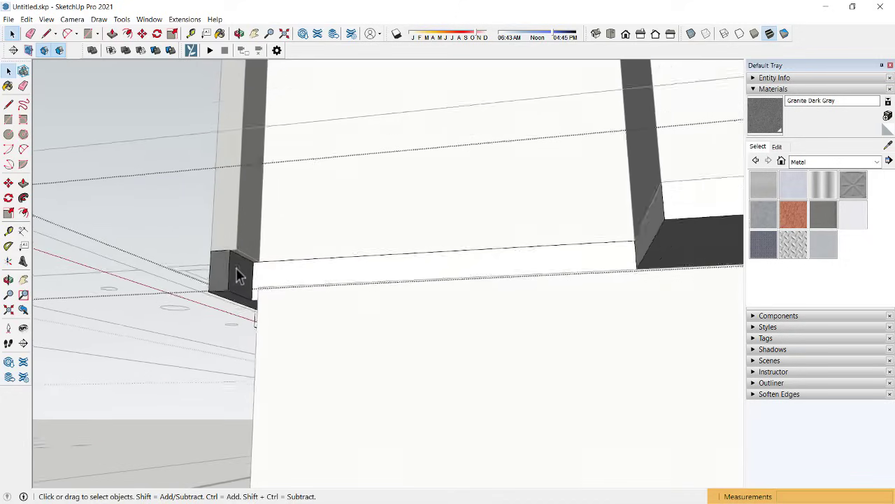
scroll(245, 275, up, 1)
key(p)
click(247, 273)
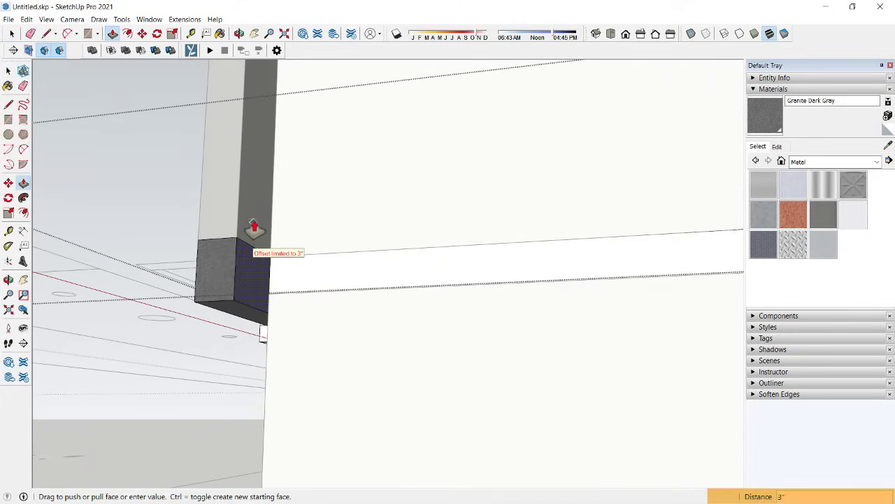
click(230, 283)
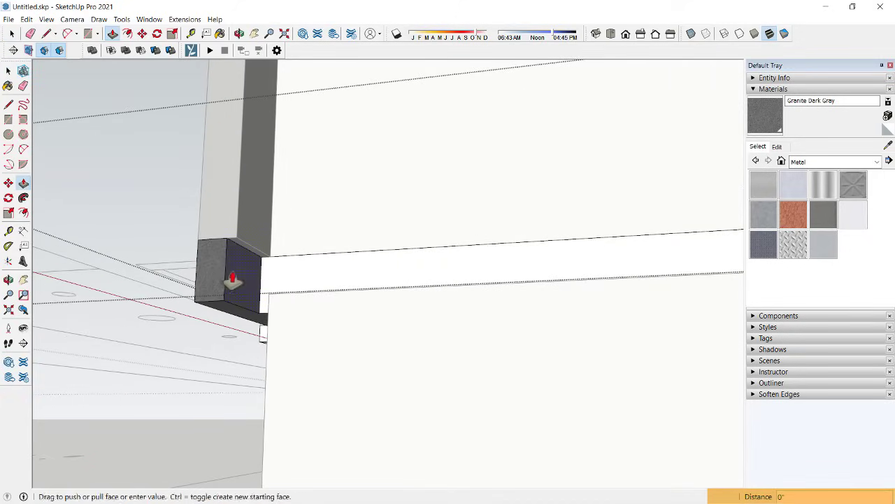
click(244, 258)
click(231, 234)
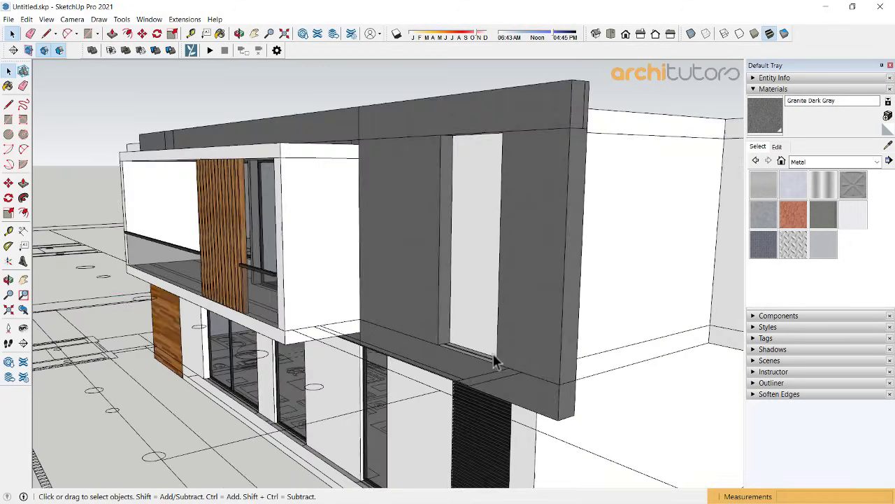
Step: Measure a guide up from the sill corner and draw a line across the opening along it
mouse_move(494, 360)
middle_down()
mouse_move(615, 277)
mouse_move(615, 259)
mouse_move(450, 260)
mouse_move(444, 240)
mouse_move(426, 270)
mouse_move(344, 282)
middle_up()
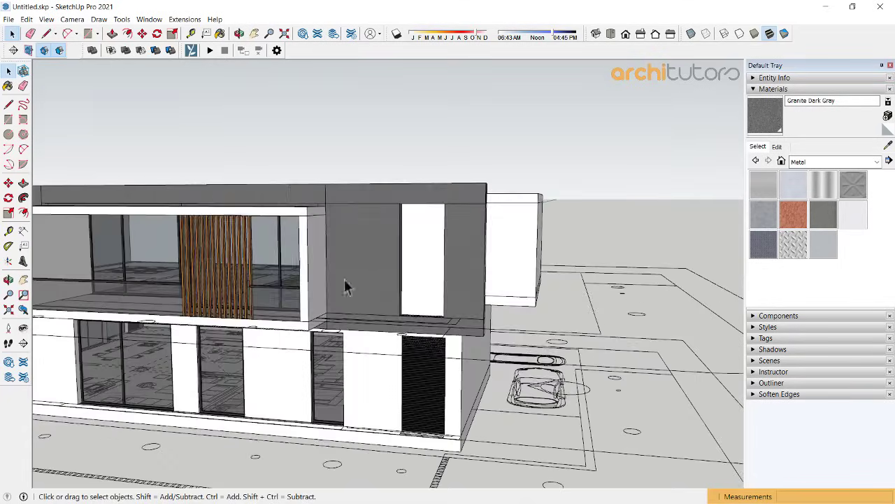
scroll(371, 295, up, 3)
scroll(411, 319, up, 3)
mouse_move(413, 321)
middle_down()
mouse_move(410, 335)
mouse_move(392, 343)
mouse_move(363, 328)
middle_up()
scroll(364, 329, up, 2)
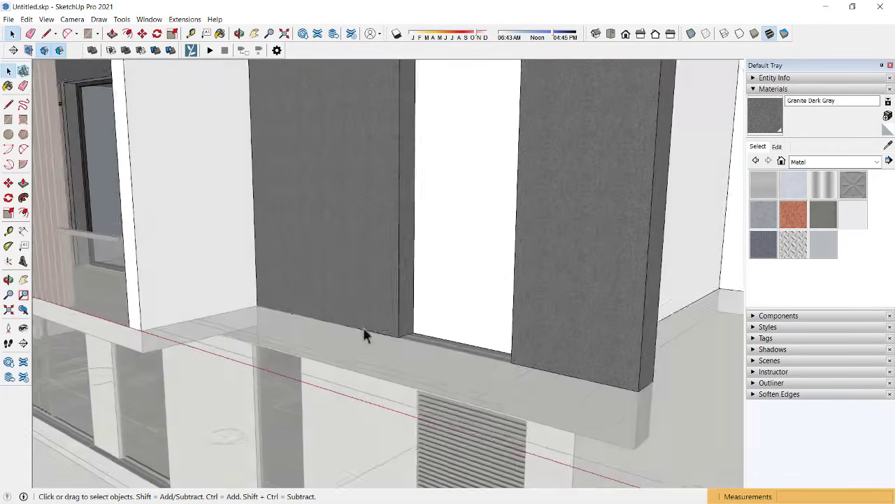
scroll(392, 330, up, 2)
scroll(420, 335, up, 2)
key(t)
scroll(423, 337, up, 2)
click(422, 335)
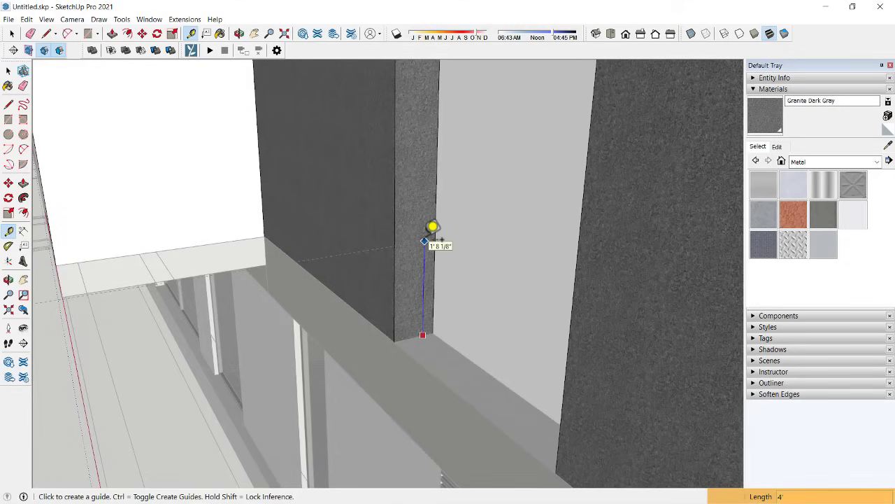
click(425, 241)
scroll(454, 147, down, 1)
scroll(454, 146, down, 1)
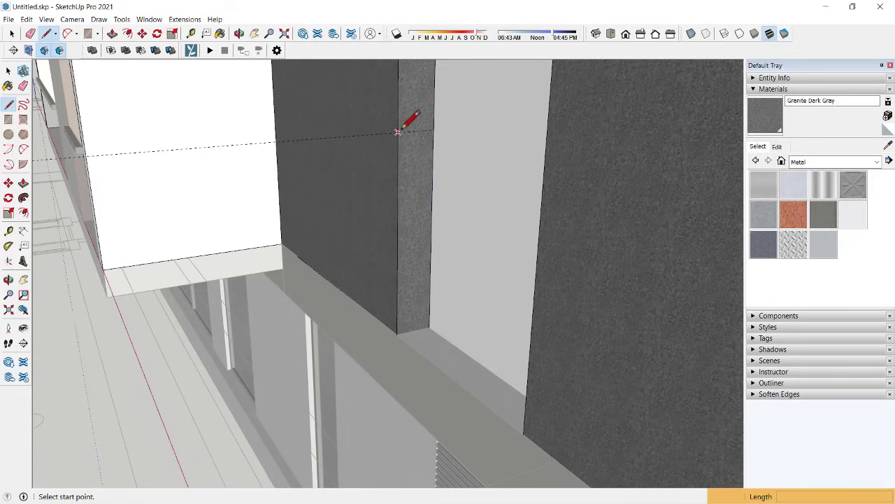
click(433, 130)
Step: Push/Pull the face below the new line 4' to fill the opening
key(p)
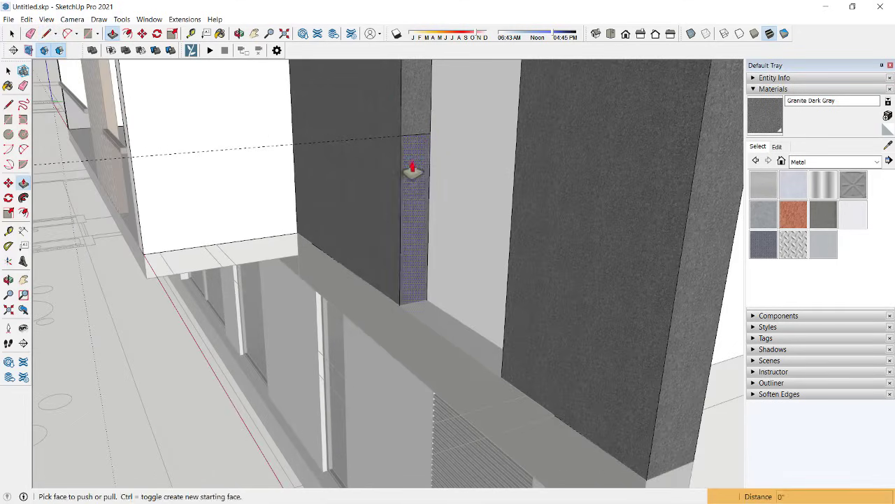
click(410, 170)
click(507, 318)
mouse_move(507, 318)
middle_down()
mouse_move(450, 254)
mouse_move(529, 220)
mouse_move(407, 271)
mouse_move(455, 289)
middle_up()
scroll(371, 273, down, 2)
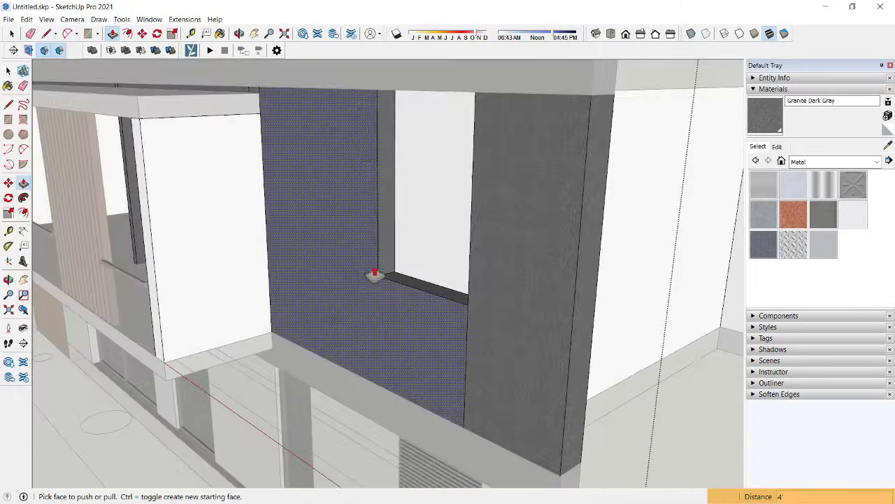
scroll(406, 264, up, 3)
scroll(372, 295, up, 2)
key(space)
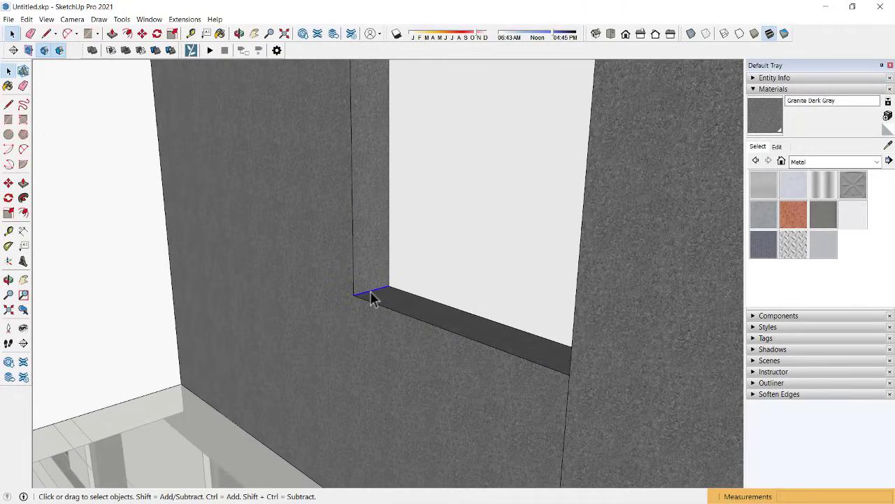
Step: Copy the window-sill edge and pull the lower face up to shrink the opening
key(m)
key(ctrl)
click(354, 294)
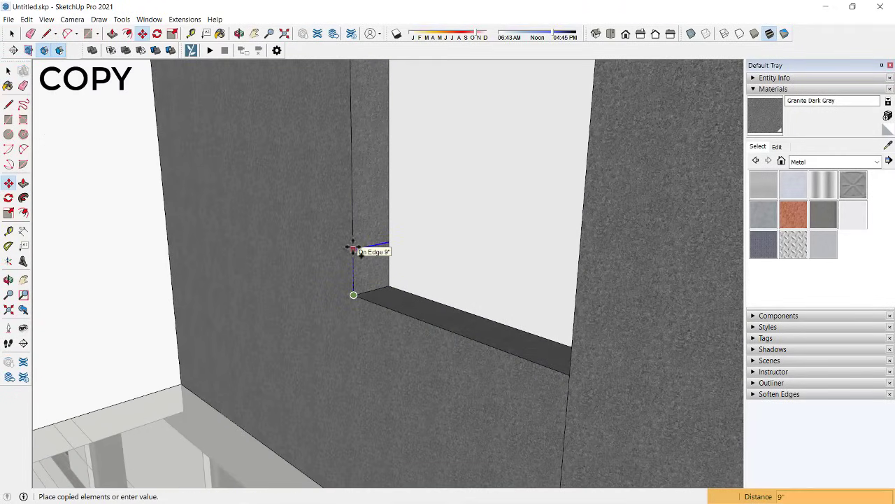
scroll(354, 234, down, 2)
scroll(356, 231, down, 1)
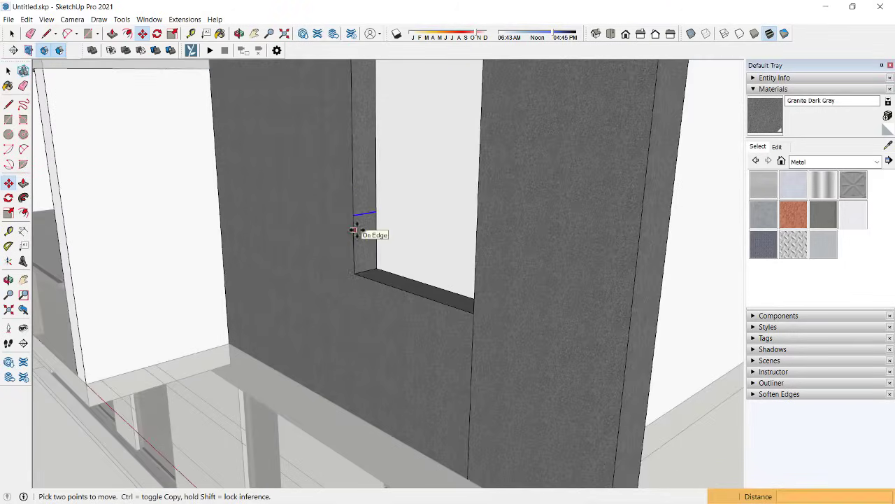
scroll(360, 220, down, 2)
mouse_move(366, 198)
mouse_down()
mouse_move(439, 236)
mouse_move(446, 314)
mouse_up()
Step: Place a guide 1'6" from the wall's left edge and pull the opening's side out to it
key(e)
middle_drag(446, 310, 601, 224)
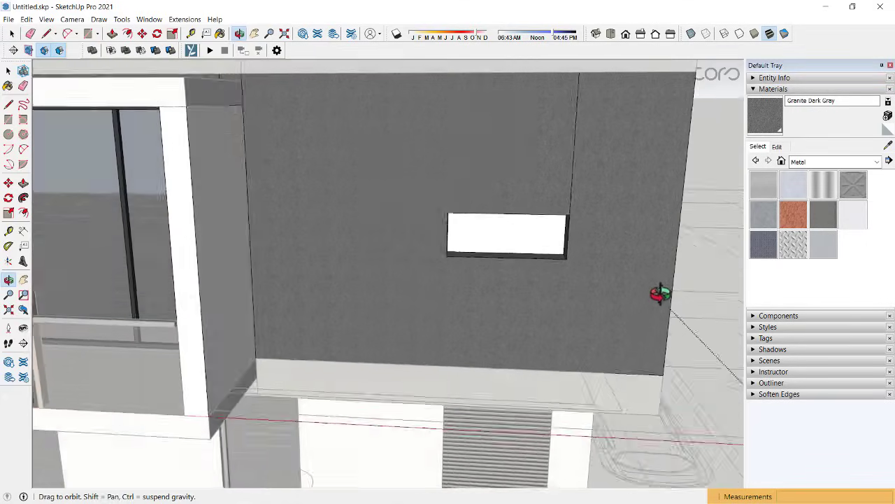
scroll(599, 224, down, 1)
key(t)
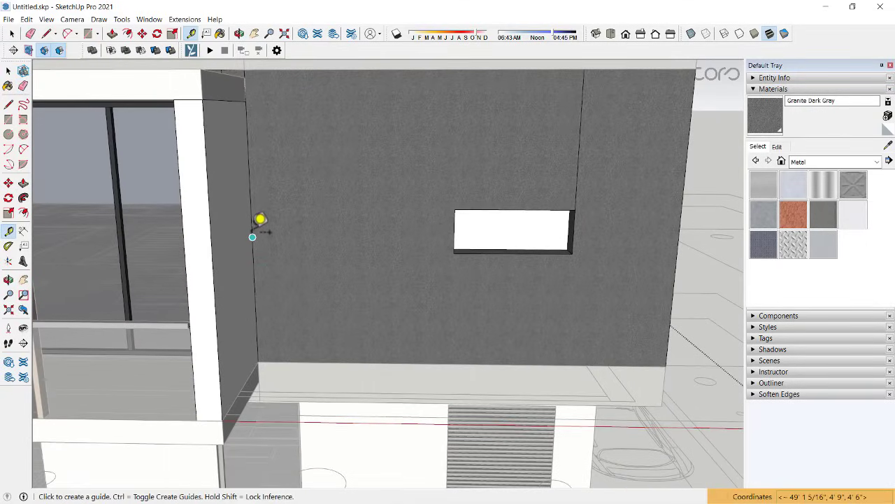
click(253, 237)
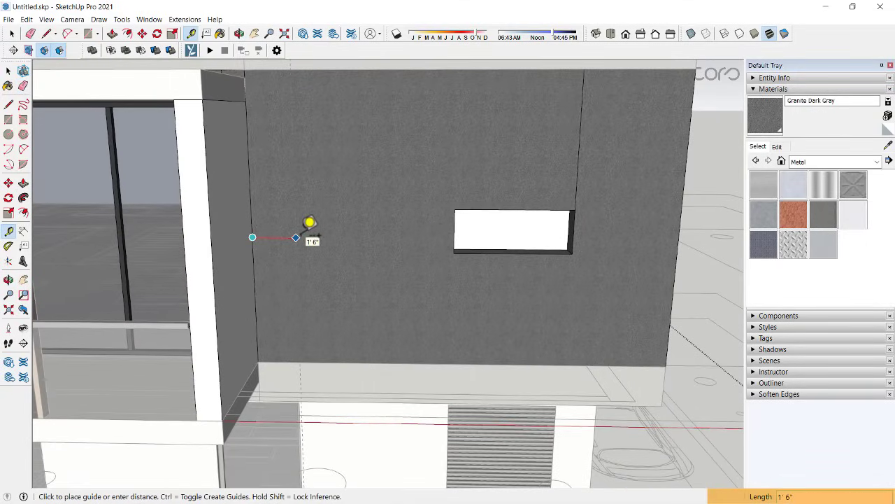
click(305, 230)
middle_drag(410, 235, 330, 250)
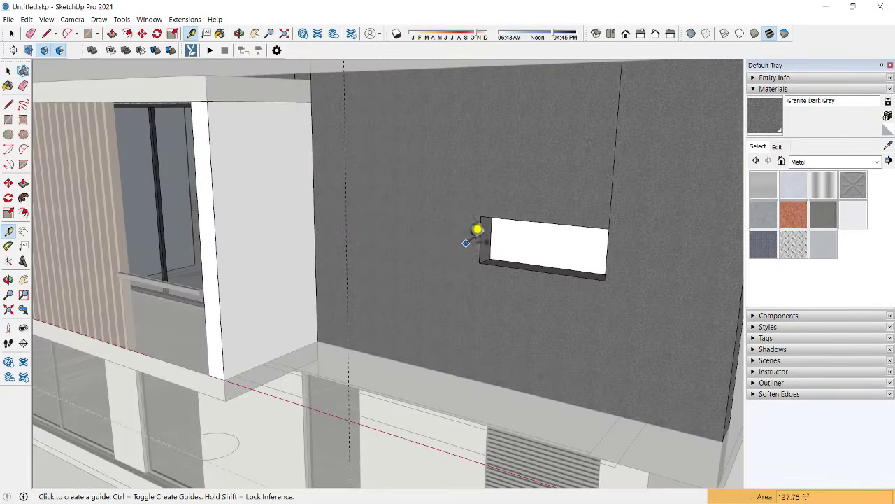
drag(479, 252, 343, 284)
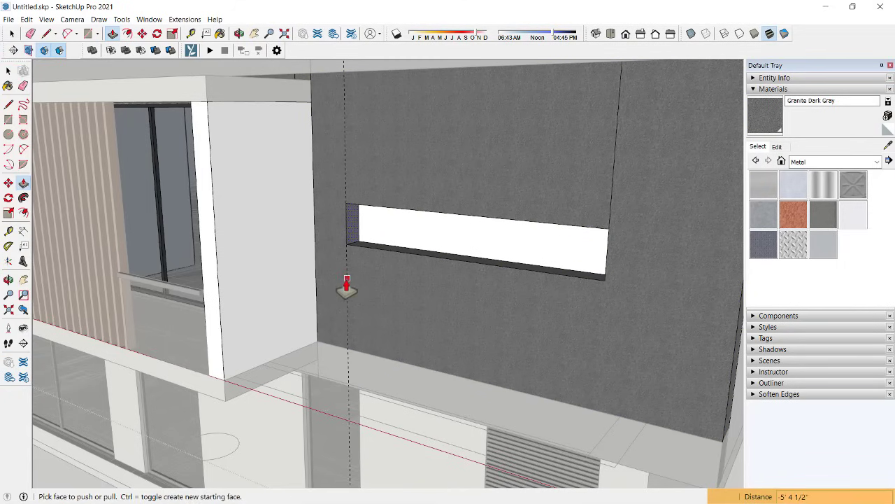
mouse_move(344, 284)
middle_down()
mouse_move(725, 231)
mouse_move(499, 231)
mouse_move(634, 236)
mouse_move(487, 296)
mouse_move(546, 208)
mouse_move(454, 262)
mouse_move(254, 254)
mouse_move(261, 244)
middle_up()
scroll(454, 259, up, 2)
Step: Sample Color M06 from the lower door frame and paint the opening's back face with it
key(space)
click(261, 244)
click(888, 145)
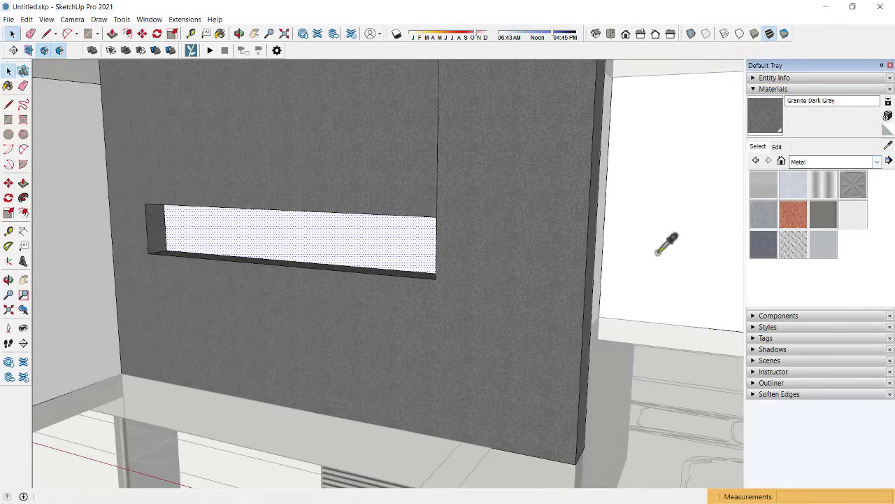
mouse_move(665, 244)
middle_down()
mouse_move(540, 144)
mouse_move(475, 343)
middle_up()
scroll(203, 333, up, 2)
scroll(199, 335, up, 1)
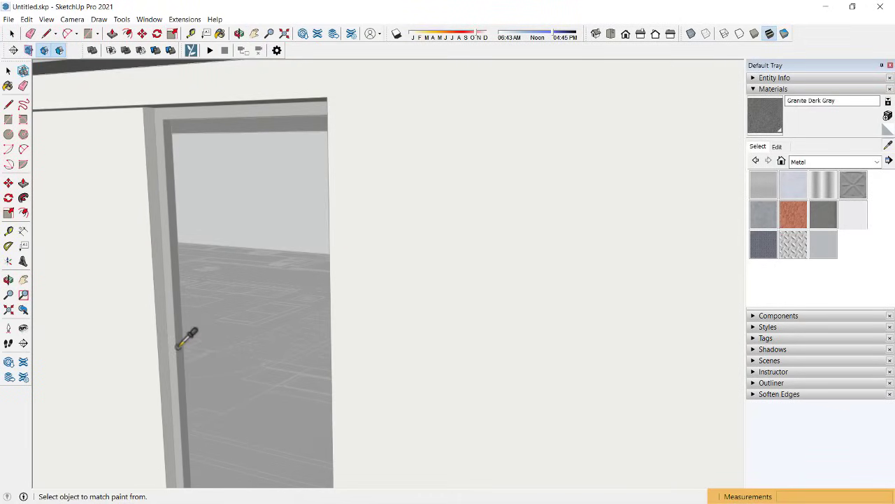
click(222, 377)
scroll(280, 315, down, 3)
middle_drag(309, 262, 350, 267)
scroll(350, 267, up, 2)
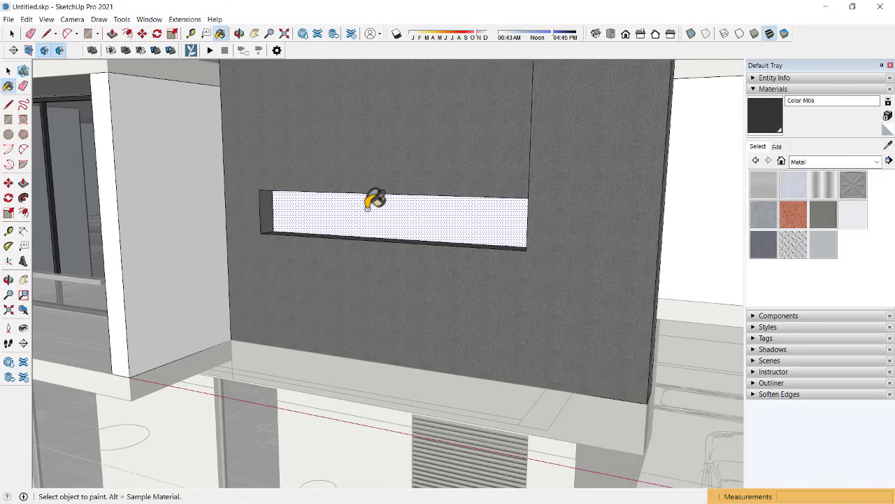
scroll(370, 200, up, 2)
click(375, 200)
Step: Offset the back face to a narrow border and recess the inner face 2"
key(f)
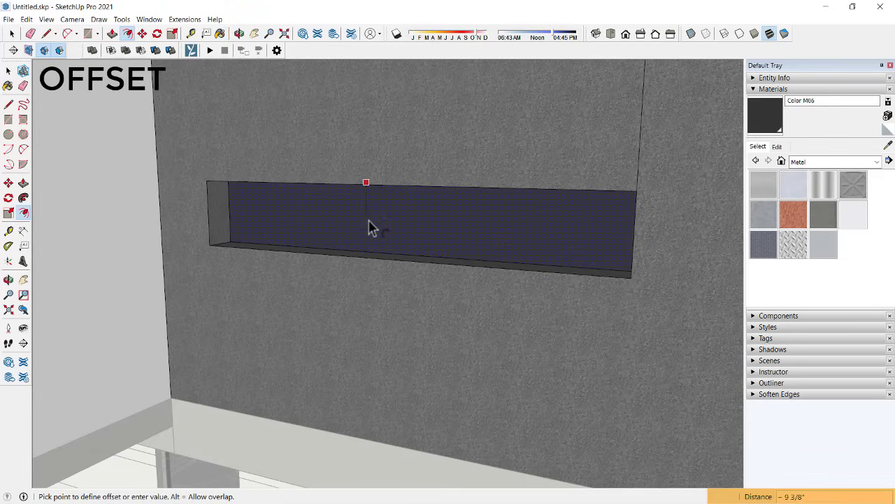
text(2)
key(Return)
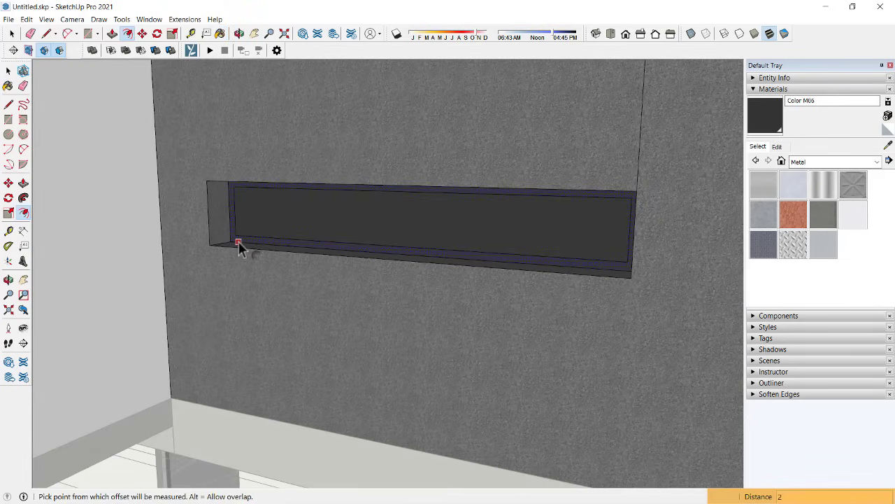
scroll(239, 245, up, 2)
key(p)
drag(228, 245, 209, 253)
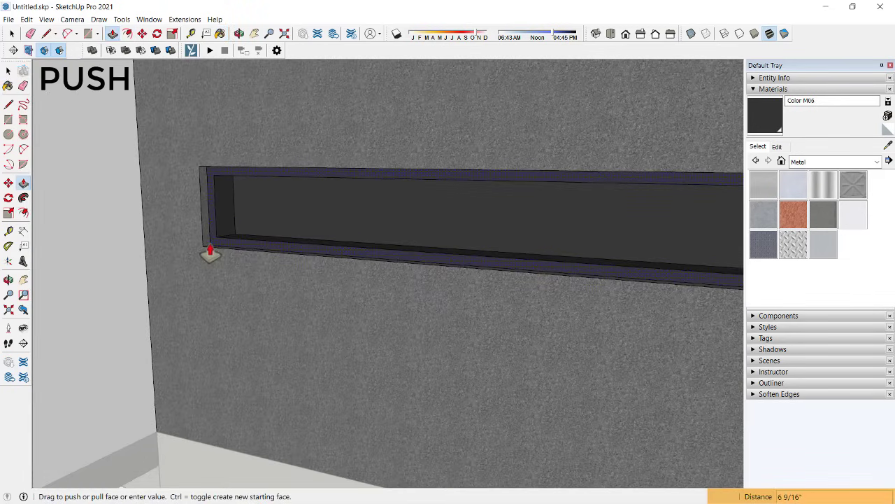
text(2)
key(Return)
scroll(392, 210, down, 4)
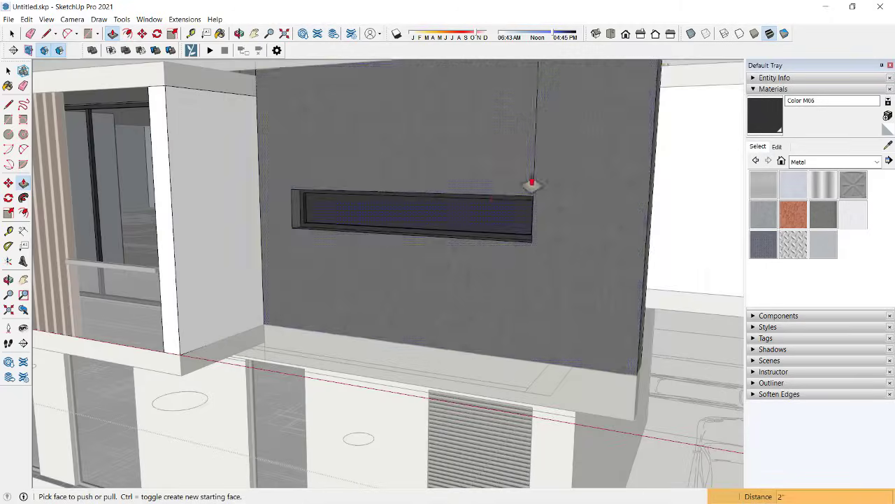
Step: Paint the recessed inner face Translucent Glass Gray
click(887, 145)
scroll(280, 389, up, 3)
click(280, 393)
scroll(304, 364, down, 3)
scroll(419, 184, down, 1)
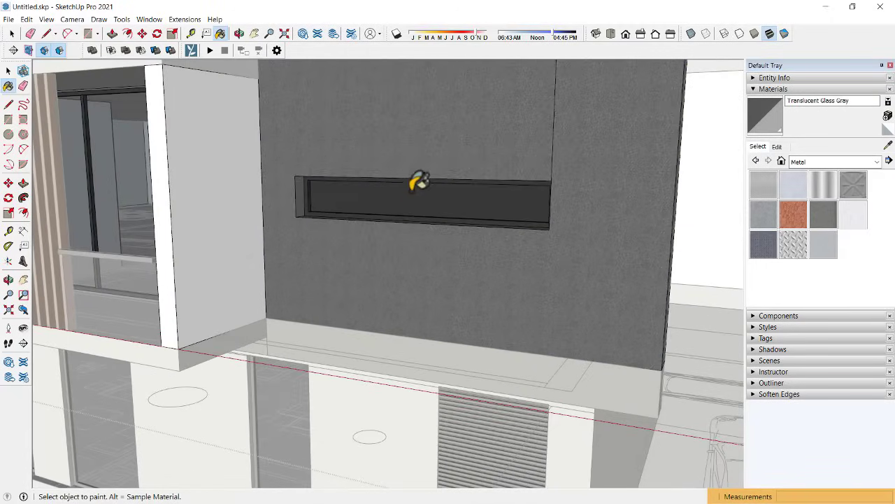
click(418, 183)
middle_drag(420, 185, 522, 196)
scroll(476, 204, down, 2)
mouse_move(472, 222)
middle_down()
mouse_move(669, 170)
mouse_move(558, 194)
mouse_move(670, 200)
mouse_move(338, 243)
middle_up()
scroll(671, 165, up, 3)
Step: Copy the dark ground-floor louvre panel up into the upper-floor wall opening
key(e)
scroll(666, 155, down, 4)
key(space)
scroll(669, 200, up, 3)
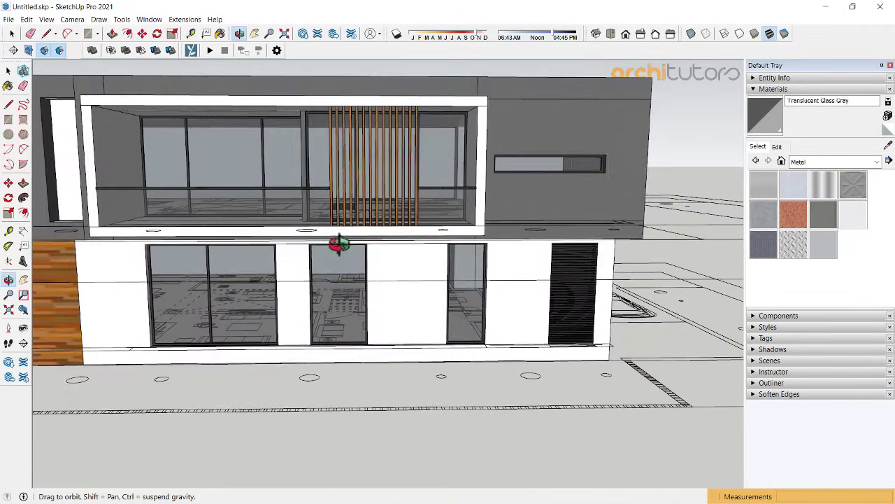
scroll(645, 386, up, 3)
scroll(535, 310, up, 2)
click(539, 313)
scroll(582, 348, up, 2)
scroll(587, 364, up, 2)
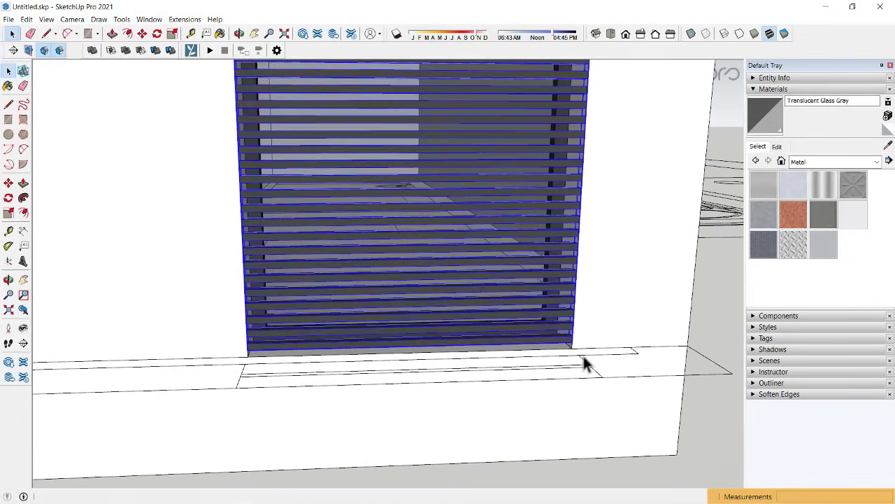
key(m)
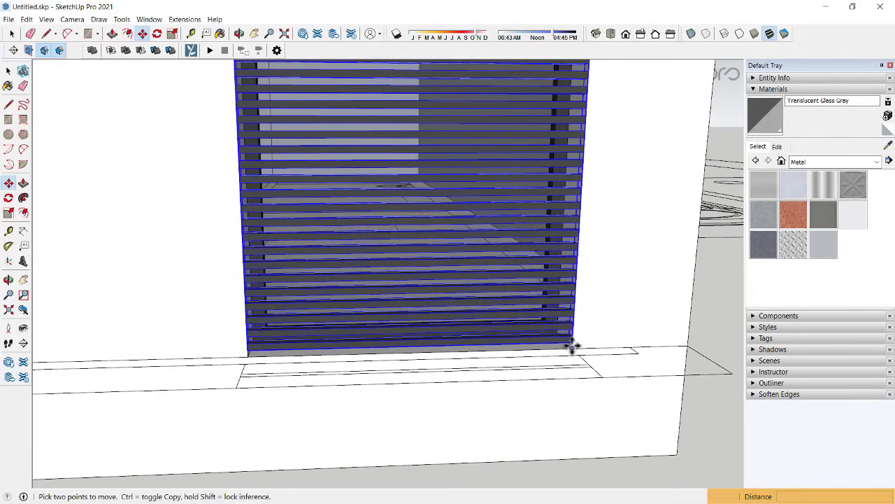
key(ctrl)
click(572, 345)
scroll(654, 363, down, 3)
scroll(660, 364, down, 2)
scroll(661, 363, down, 3)
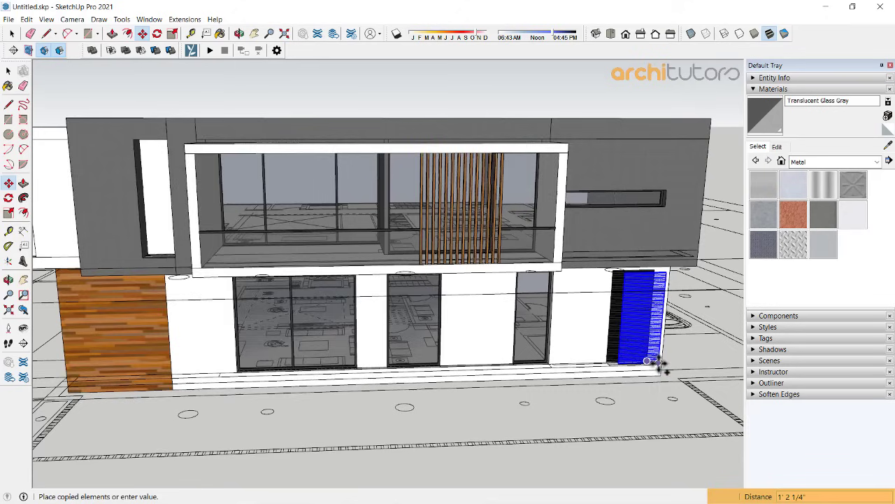
scroll(660, 366, down, 3)
middle_drag(660, 366, 440, 296)
scroll(440, 296, up, 4)
scroll(458, 333, up, 3)
scroll(459, 333, up, 3)
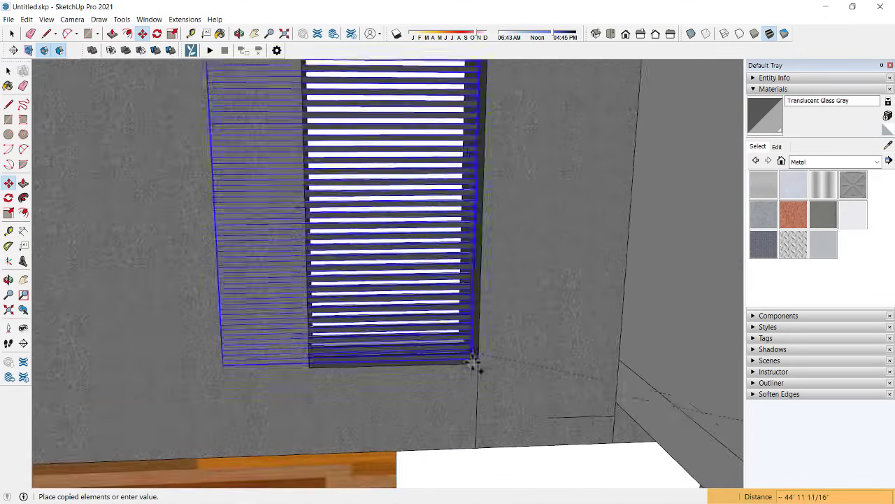
click(479, 363)
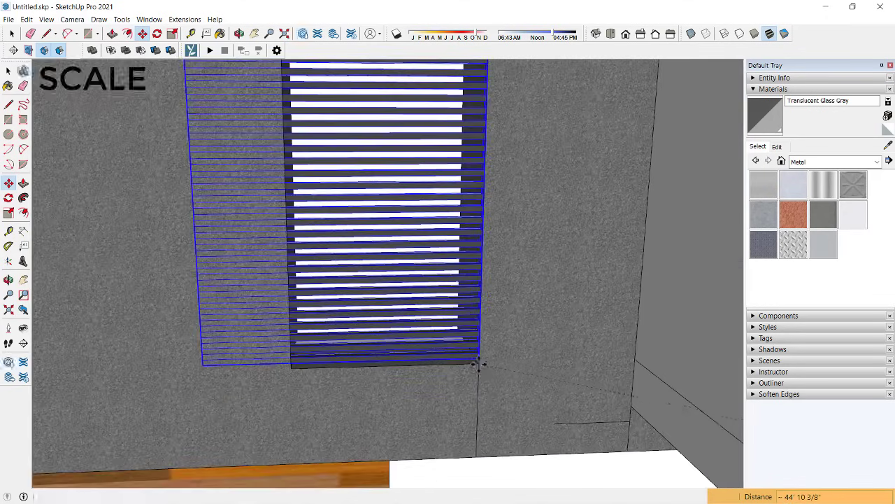
Step: Scale the copied louvre narrower to fit the opening's width
key(s)
scroll(450, 326, down, 3)
middle_drag(419, 244, 445, 243)
scroll(415, 243, up, 3)
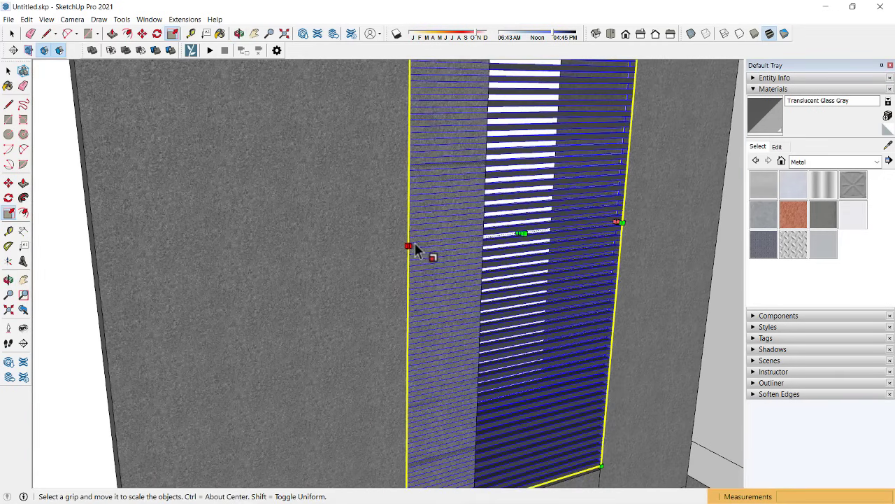
scroll(410, 248, up, 2)
drag(401, 245, 517, 207)
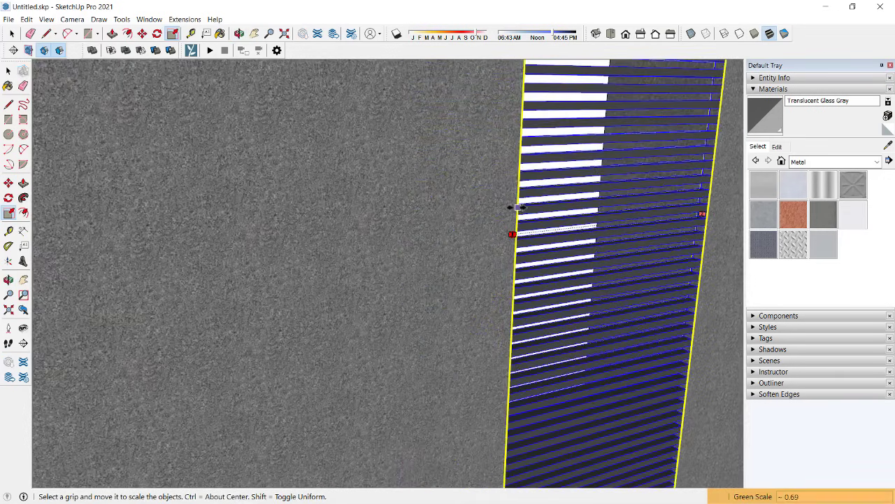
scroll(518, 208, down, 3)
scroll(440, 250, down, 3)
middle_drag(440, 249, 410, 240)
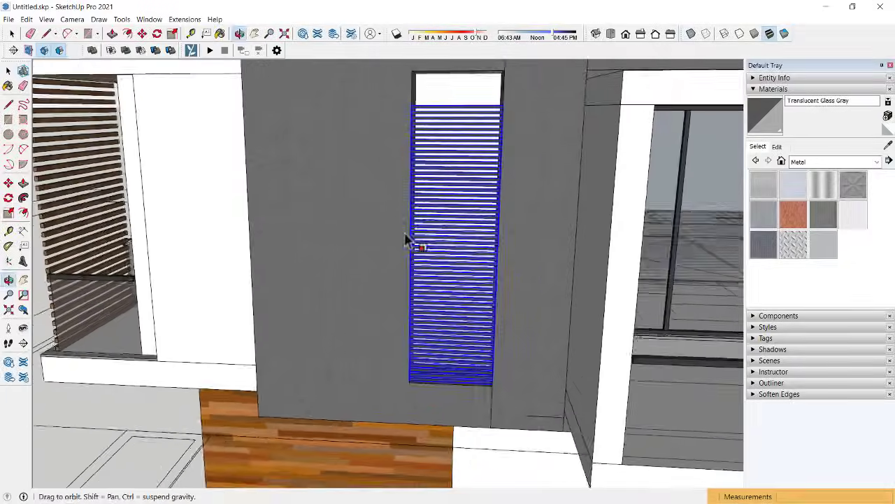
Step: Inside the louvre group, copy the top slat upward and array it with 5* to fill the top
key(space)
scroll(460, 137, up, 3)
double_click(460, 136)
scroll(500, 150, up, 3)
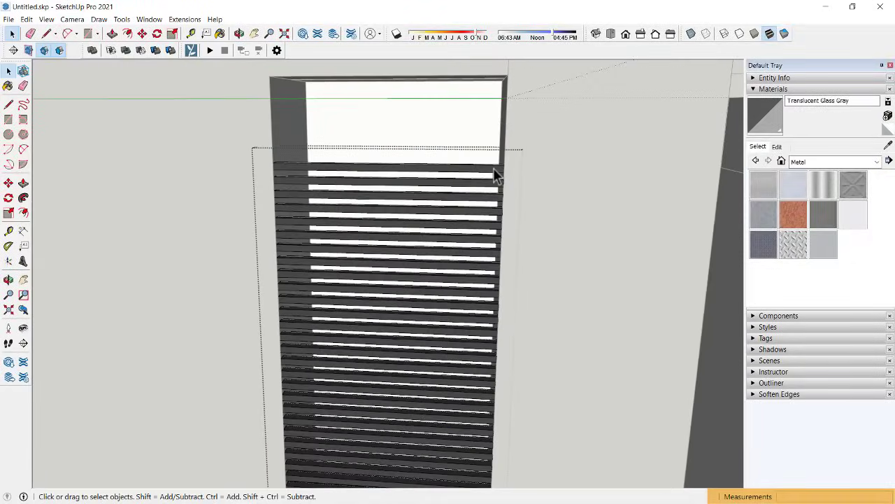
click(495, 174)
scroll(495, 173, up, 2)
key(m)
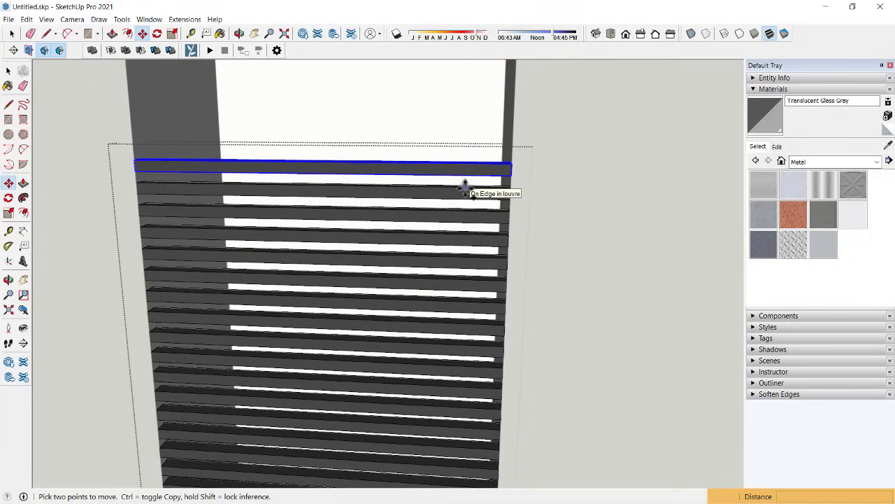
click(466, 186)
click(466, 163)
scroll(420, 186, down, 2)
scroll(418, 186, down, 2)
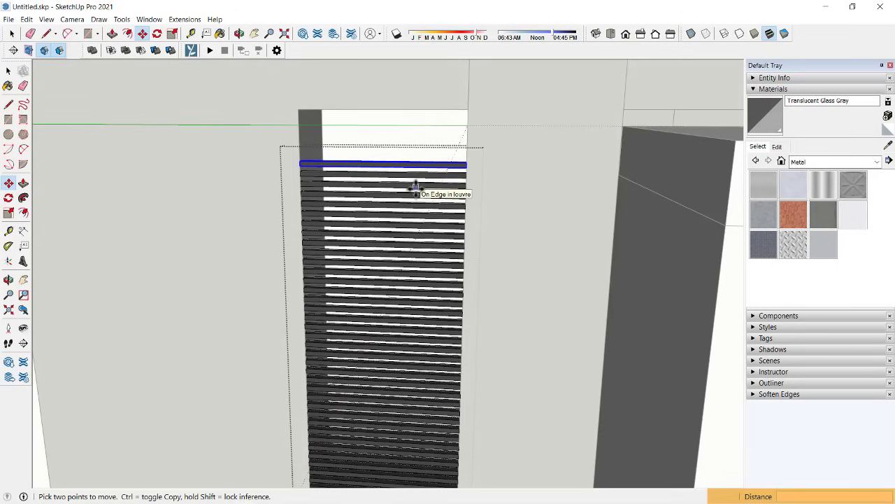
text(*)
key(Return)
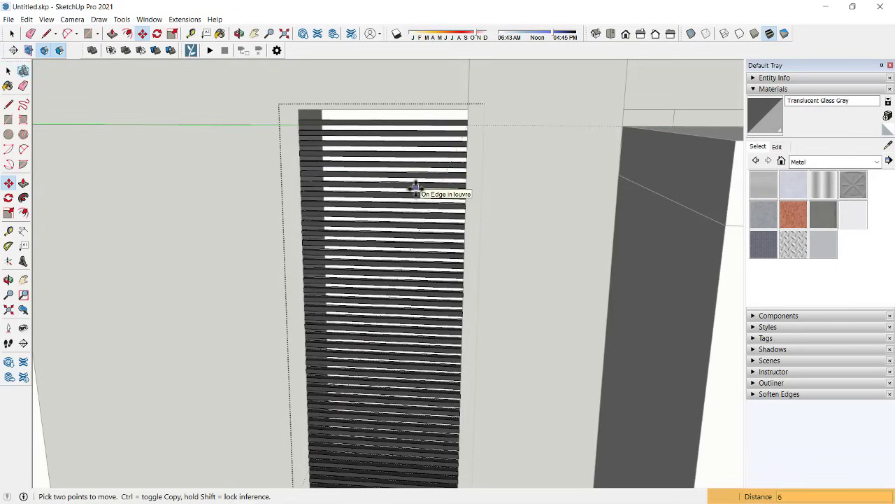
key(Return)
Step: Start a rectangle at the top-left corner of the upper balcony front
key(space)
scroll(385, 194, down, 3)
mouse_move(385, 194)
middle_down()
mouse_move(334, 149)
mouse_move(430, 216)
mouse_move(473, 218)
mouse_move(390, 214)
mouse_move(373, 224)
middle_up()
scroll(333, 149, down, 2)
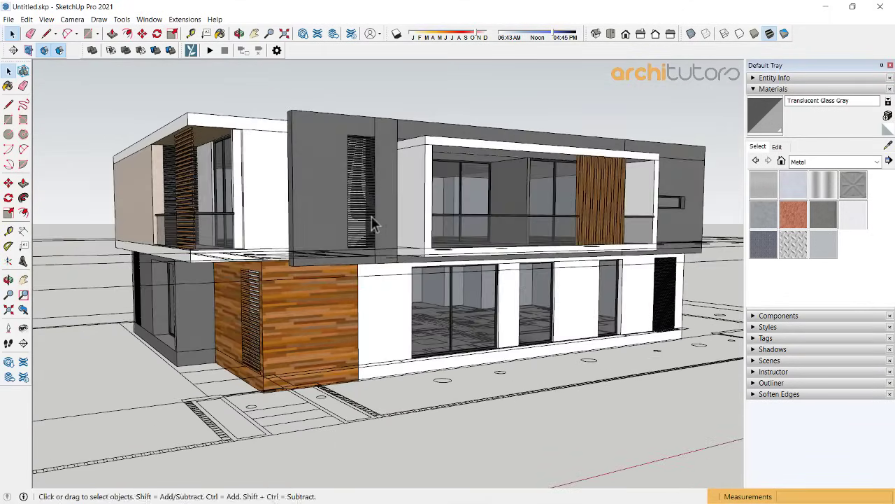
scroll(373, 224, up, 5)
mouse_move(565, 219)
middle_down()
mouse_move(456, 203)
mouse_move(308, 279)
middle_up()
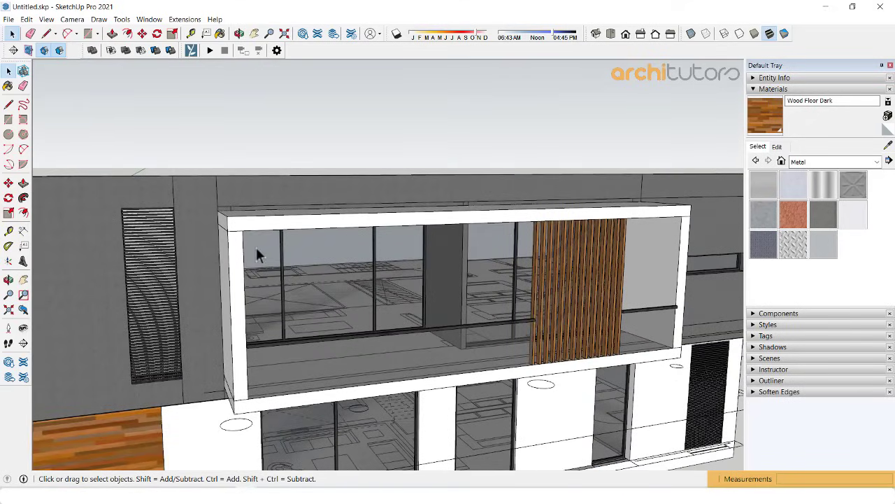
key(r)
click(222, 218)
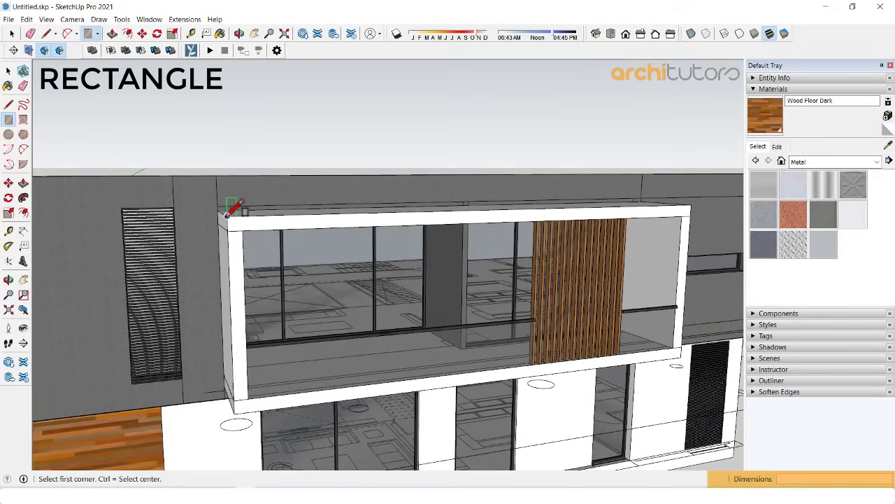
Step: Draw a rectangle across the balcony front and delete its face, keeping the outline
mouse_move(222, 218)
middle_down()
mouse_move(355, 312)
mouse_move(607, 285)
middle_up()
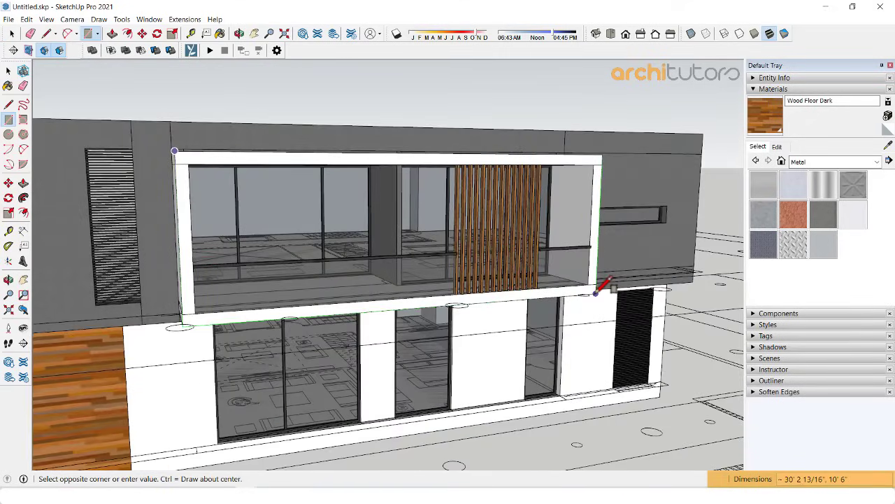
click(595, 291)
scroll(602, 272, up, 2)
scroll(601, 248, up, 3)
key(f)
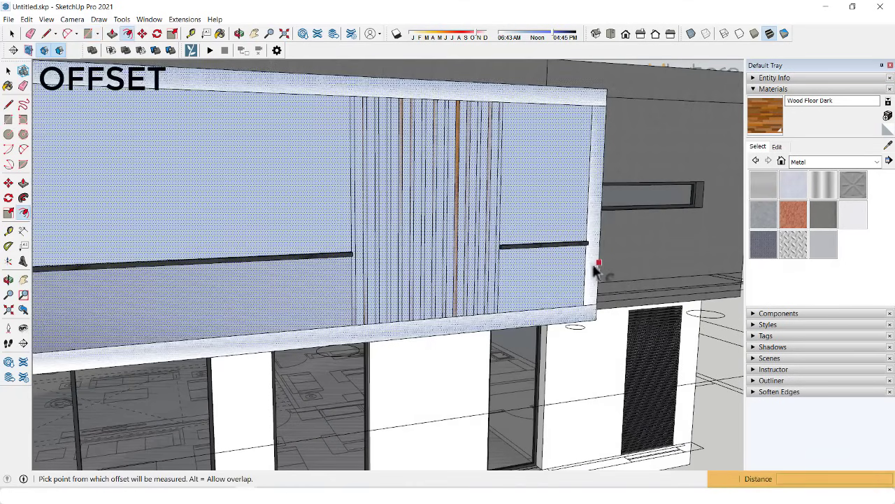
click(593, 265)
key(ctrl+z)
key(space)
click(556, 276)
scroll(556, 273, down, 3)
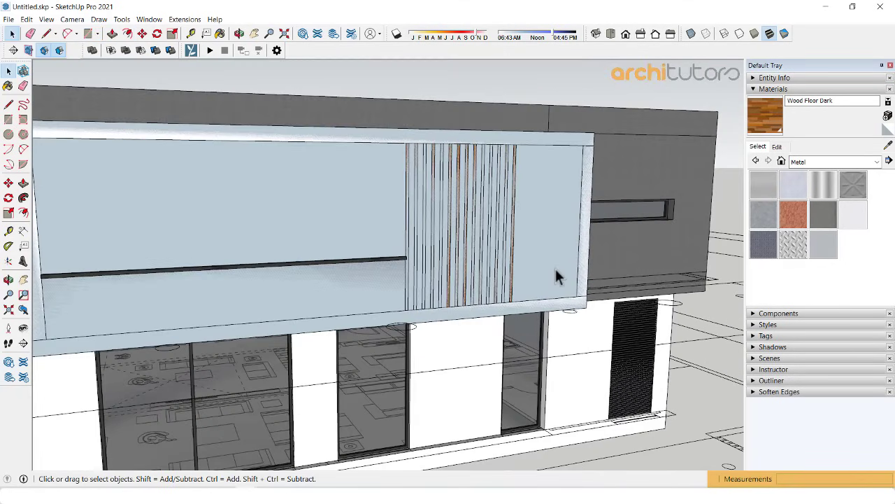
click(536, 209)
key(Delete)
Step: Extrude the balcony frame's front face 5 units and group the frame geometry
middle_drag(533, 207, 462, 230)
scroll(341, 185, up, 3)
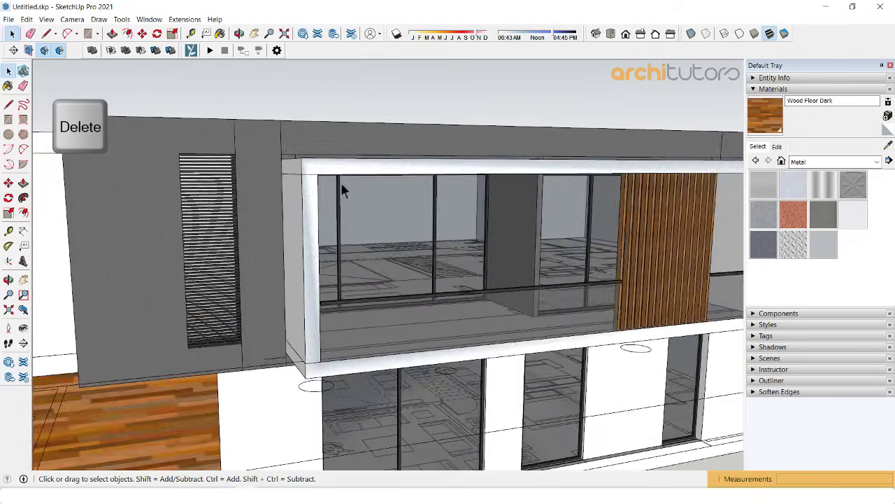
middle_drag(341, 185, 329, 160)
scroll(349, 156, up, 2)
scroll(350, 156, up, 2)
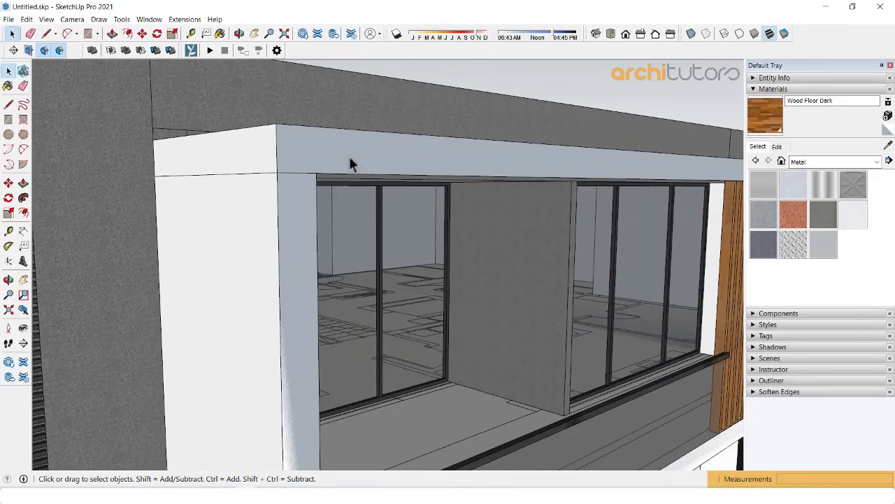
key(p)
click(347, 154)
text(5)
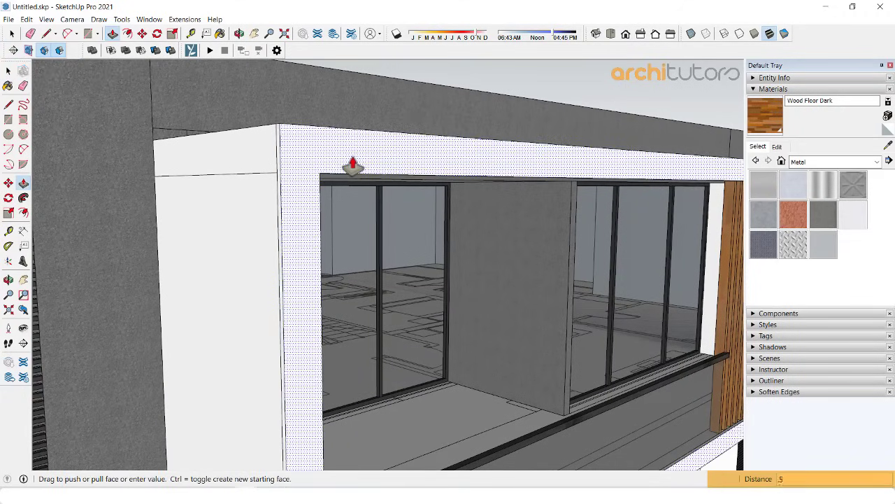
key(Return)
scroll(304, 157, up, 1)
key(space)
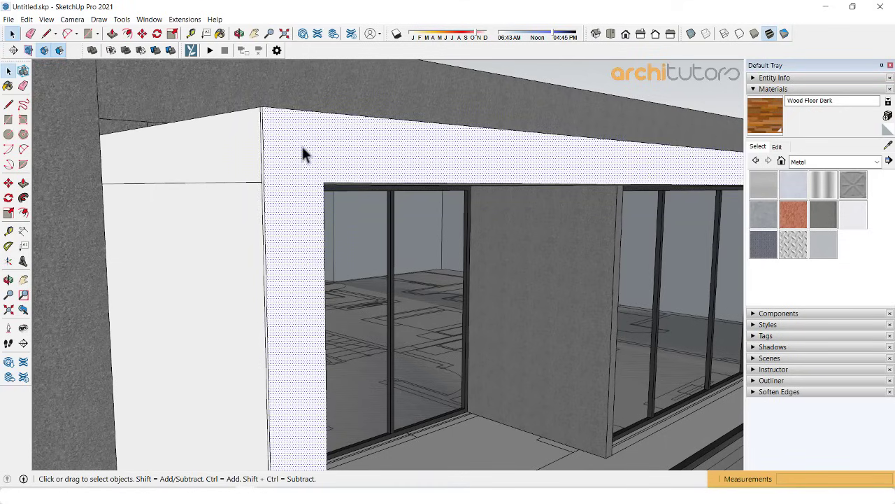
right_click(297, 148)
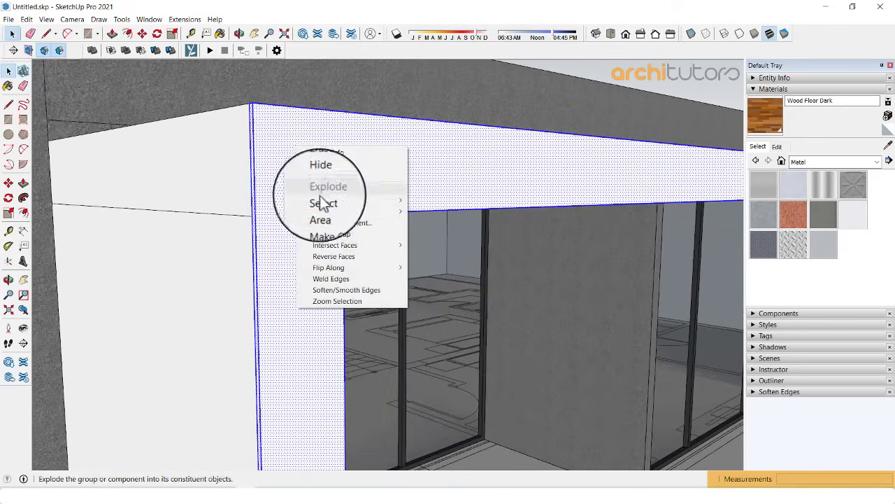
click(329, 236)
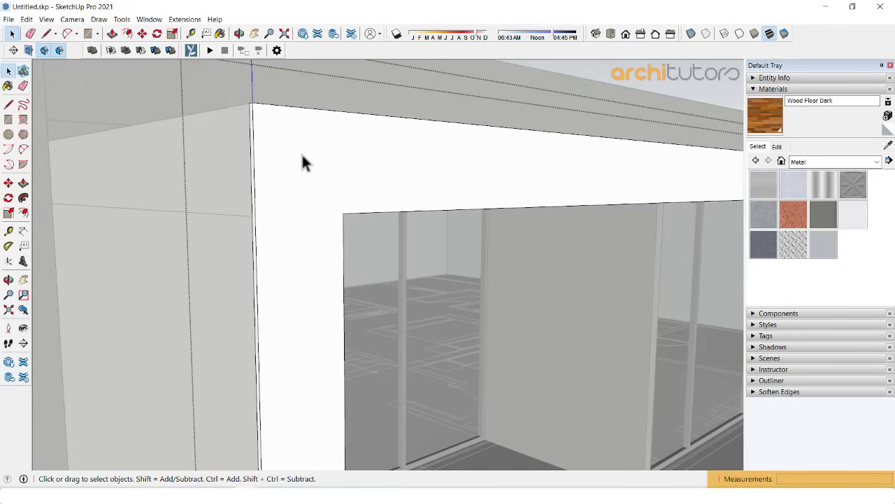
Step: Inset a 0.5 outline on the window frame face
key(f)
click(308, 180)
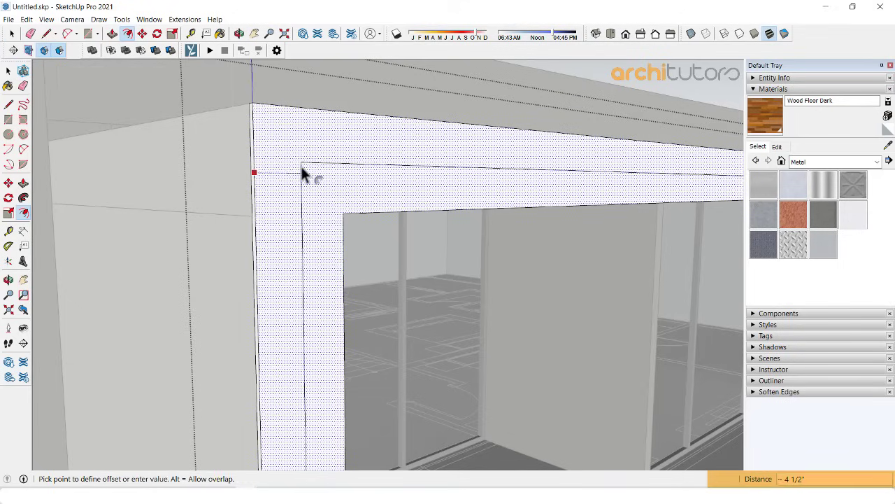
key(Return)
key(space)
middle_drag(333, 206, 356, 228)
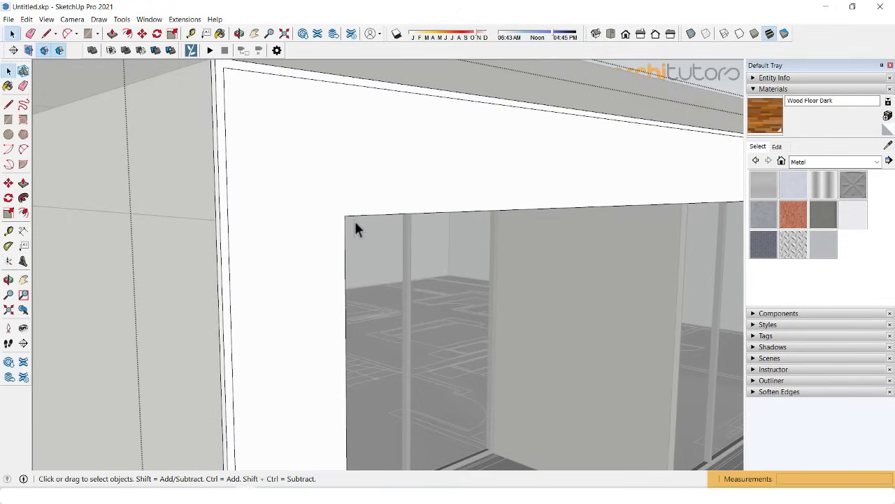
mouse_move(324, 125)
middle_down()
mouse_move(346, 272)
mouse_move(330, 194)
mouse_move(515, 280)
mouse_move(370, 286)
middle_up()
scroll(309, 292, up, 3)
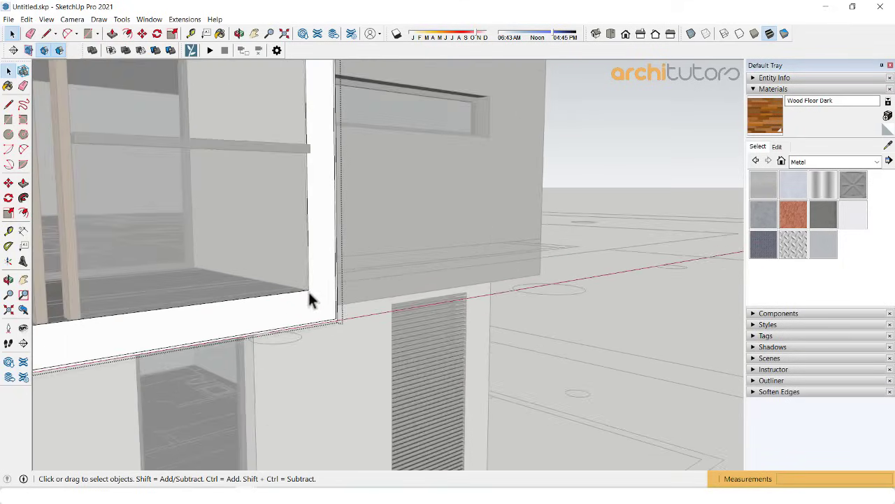
scroll(308, 283, up, 3)
scroll(312, 287, up, 3)
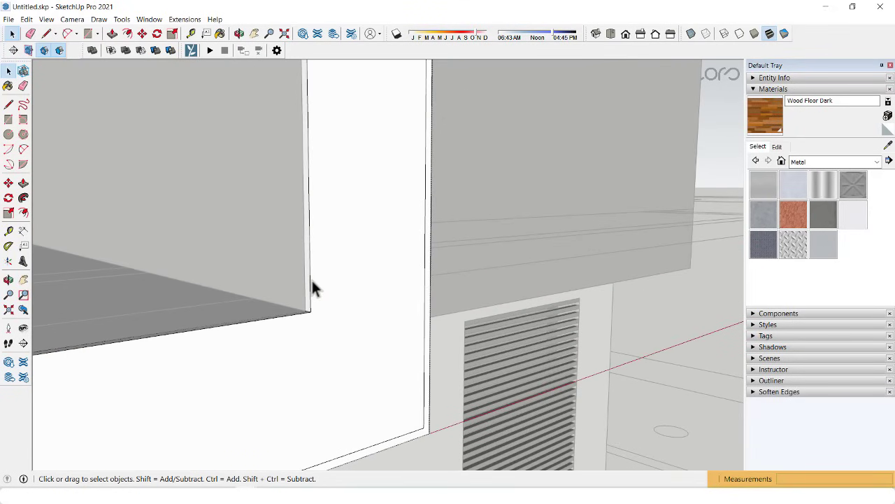
Step: Select the bottom and vertical edges of the recessed wall and offset them 0.5
click(312, 314)
ctrl+click(310, 312)
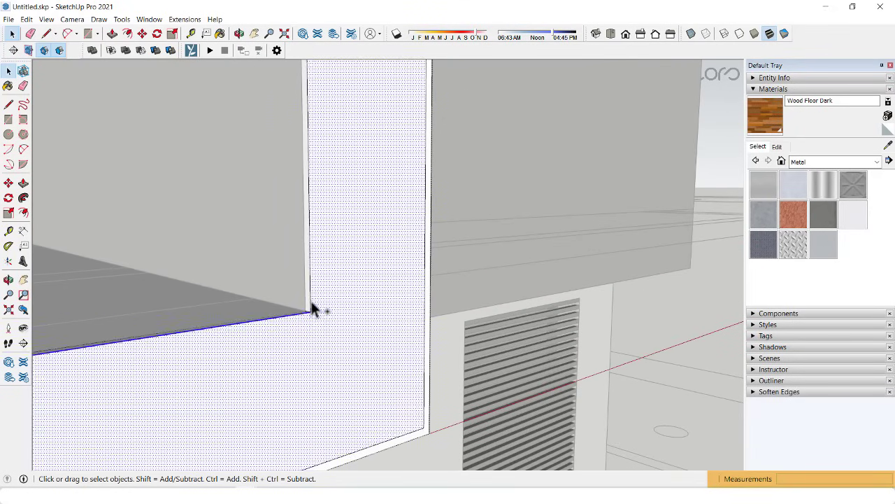
ctrl+click(309, 308)
shift+click(323, 296)
text(f)
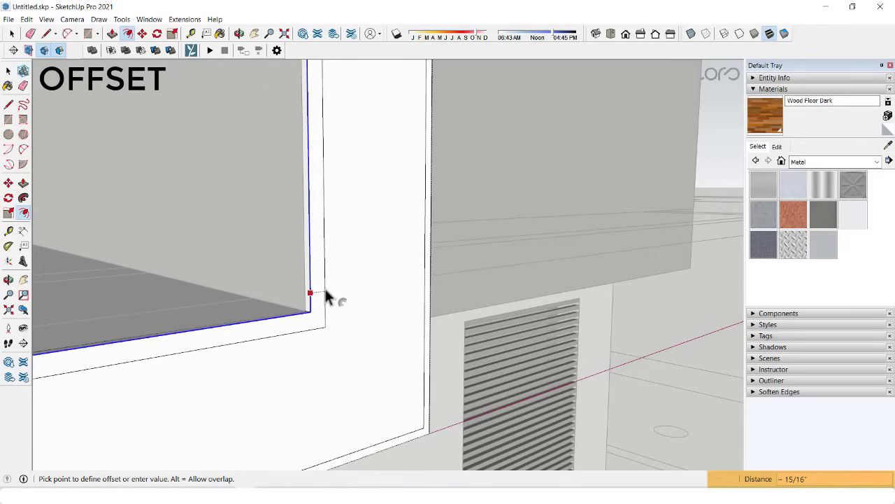
text(.5)
key(Return)
Step: Push the new offset strip out 2.5 to form the trim
key(p)
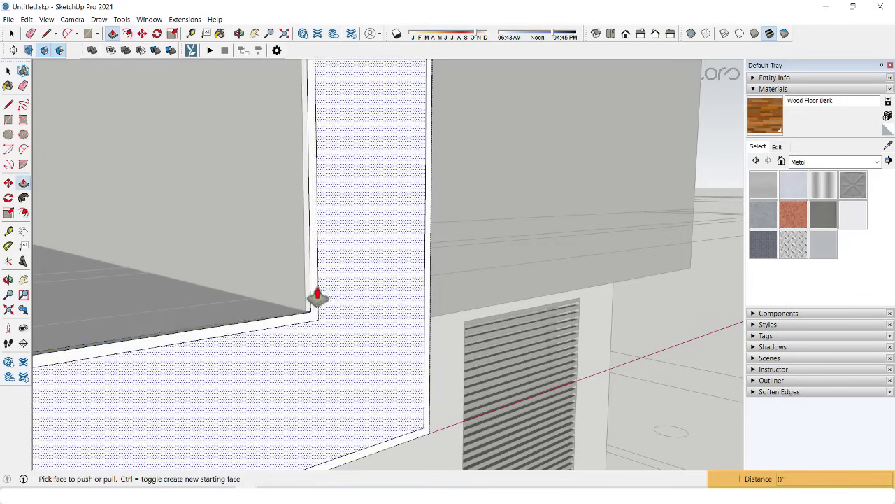
click(318, 298)
text(2.5)
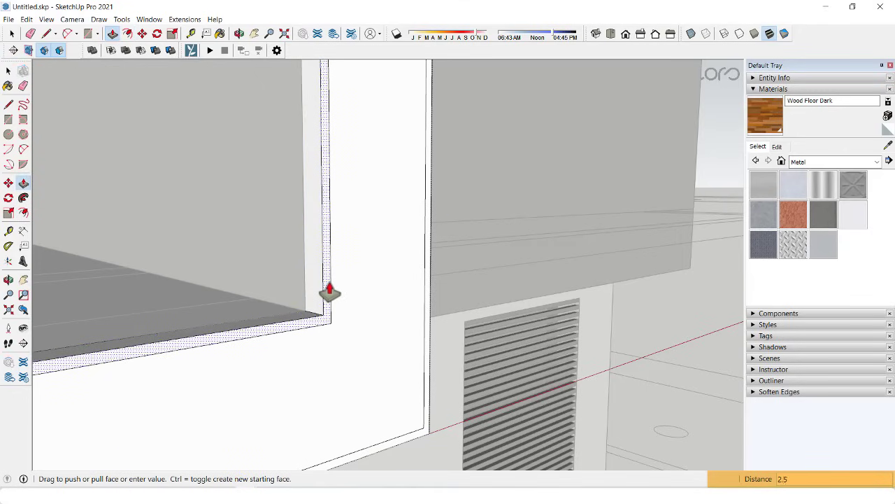
key(Return)
middle_drag(401, 296, 428, 276)
scroll(429, 277, down, 3)
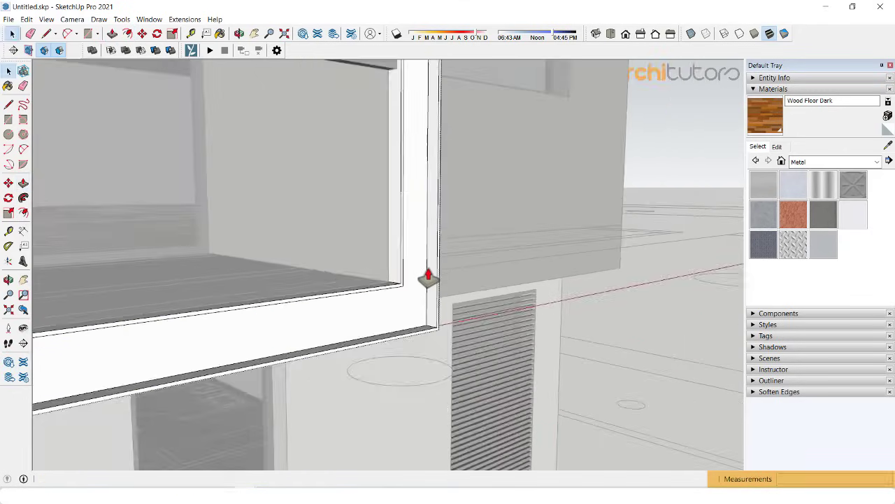
scroll(428, 277, down, 3)
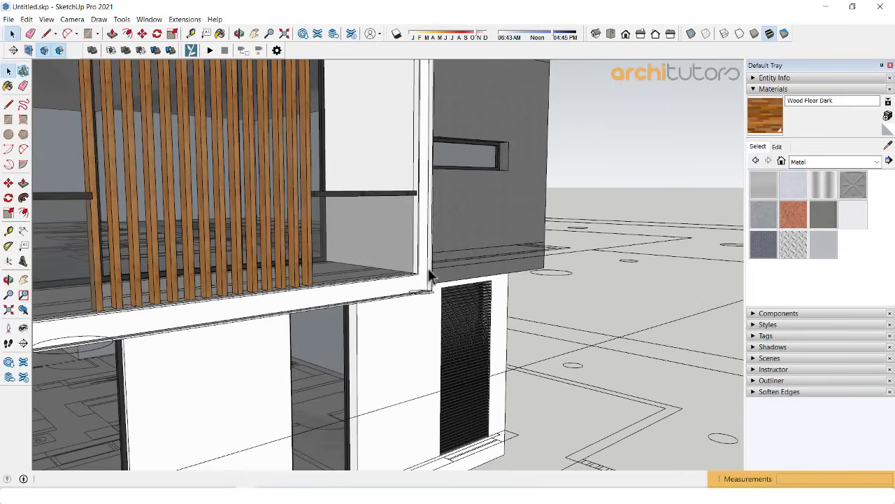
Step: Select Aluminum in the Materials tray and drag its value slider down to a deep grey
click(754, 190)
scroll(419, 258, up, 2)
scroll(434, 250, up, 2)
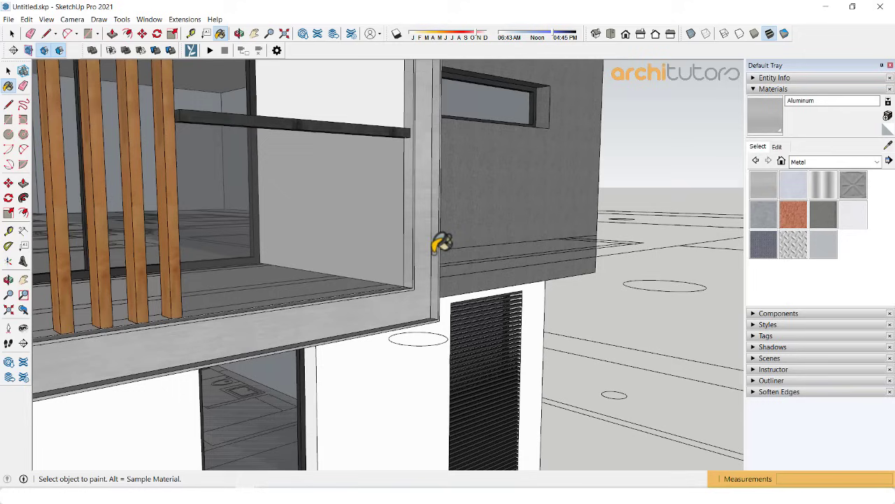
click(777, 147)
drag(803, 199, 804, 216)
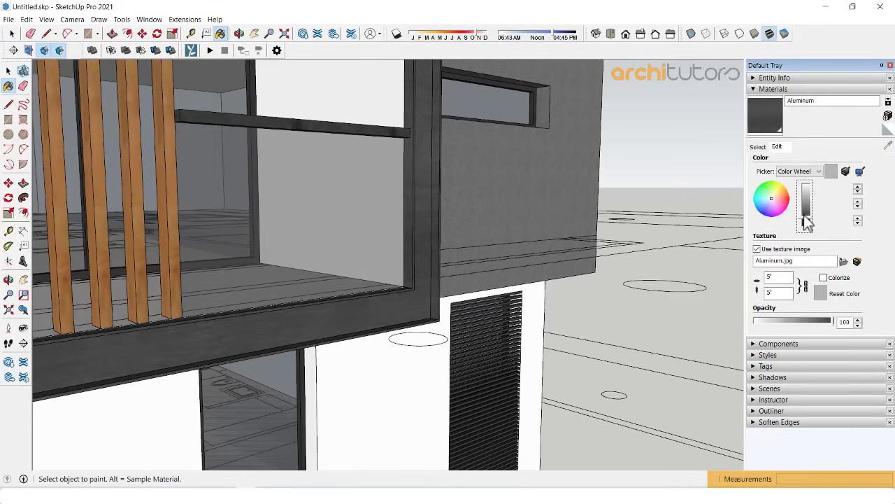
scroll(545, 236, down, 10)
mouse_move(544, 290)
middle_down()
mouse_move(343, 202)
mouse_move(425, 86)
mouse_move(226, 206)
mouse_move(273, 205)
mouse_move(350, 269)
middle_up()
scroll(350, 269, up, 3)
Step: Abandon a line on the balcony slab edge and orbit to a frontal view of the house
scroll(350, 269, up, 2)
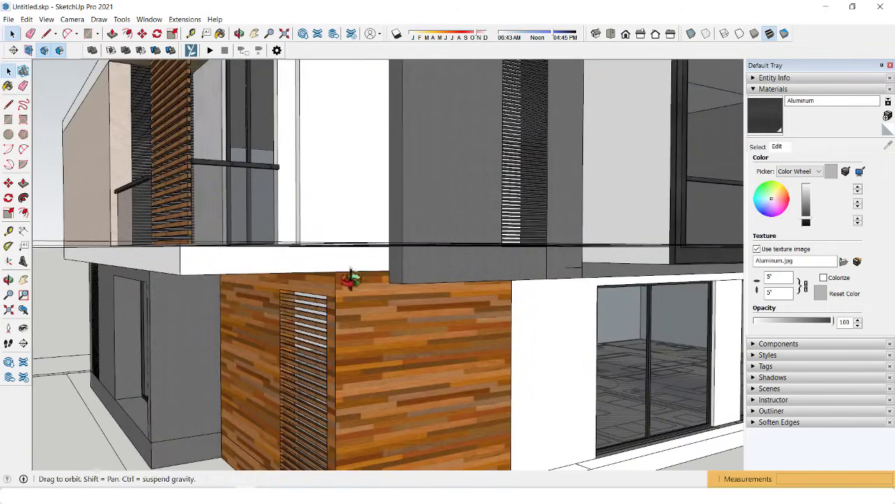
scroll(349, 276, up, 2)
scroll(328, 259, up, 2)
scroll(329, 276, up, 2)
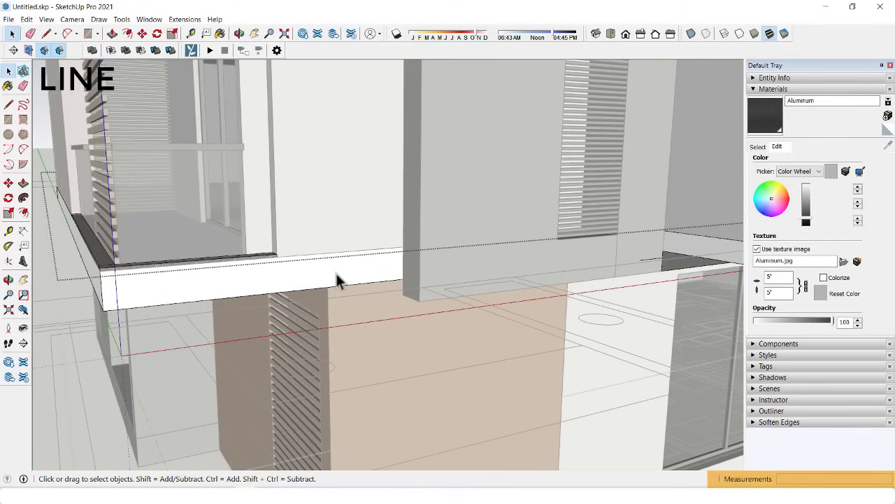
key(l)
click(325, 284)
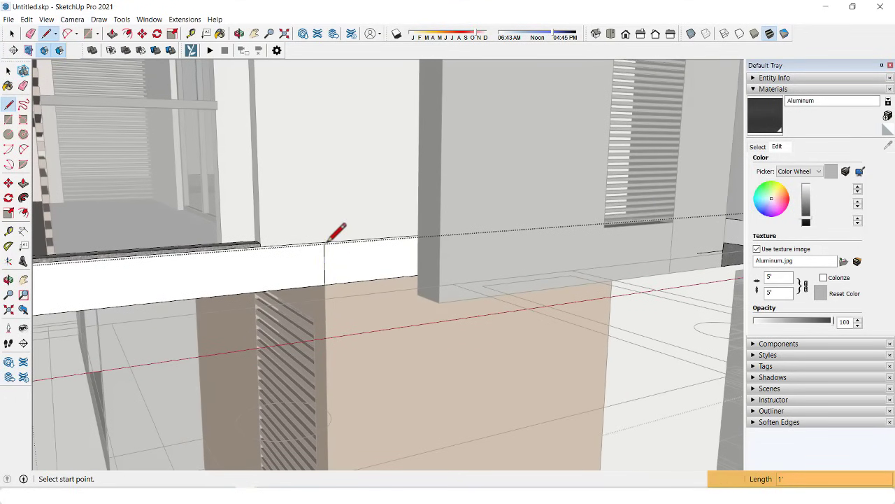
key(space)
scroll(327, 231, down, 3)
scroll(328, 219, up, 3)
scroll(330, 220, down, 3)
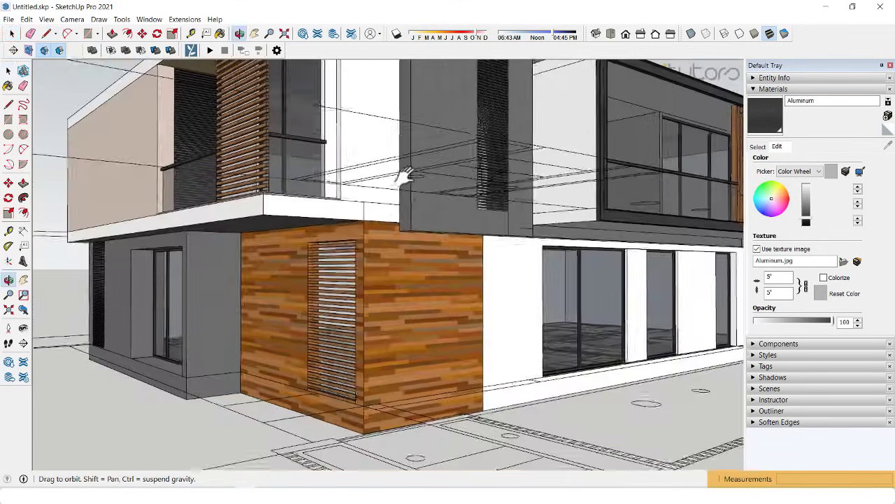
mouse_move(330, 220)
middle_down()
mouse_move(354, 196)
mouse_move(359, 248)
middle_up()
scroll(361, 203, up, 3)
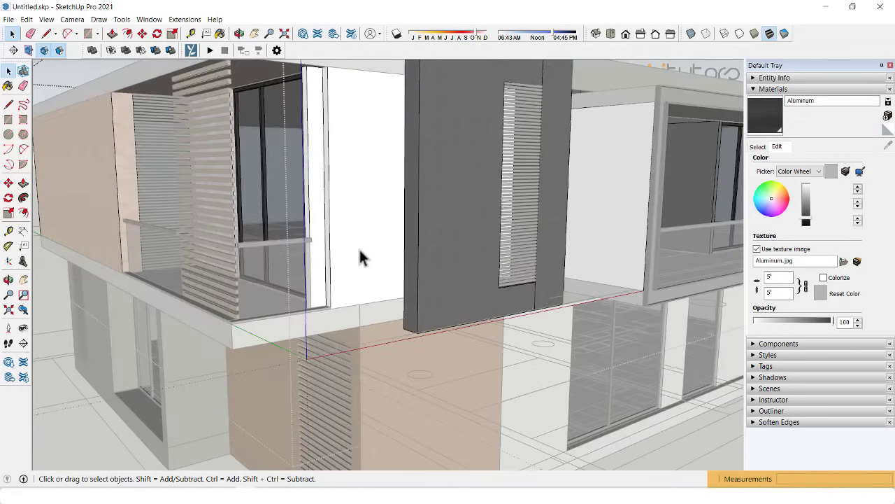
scroll(359, 248, down, 2)
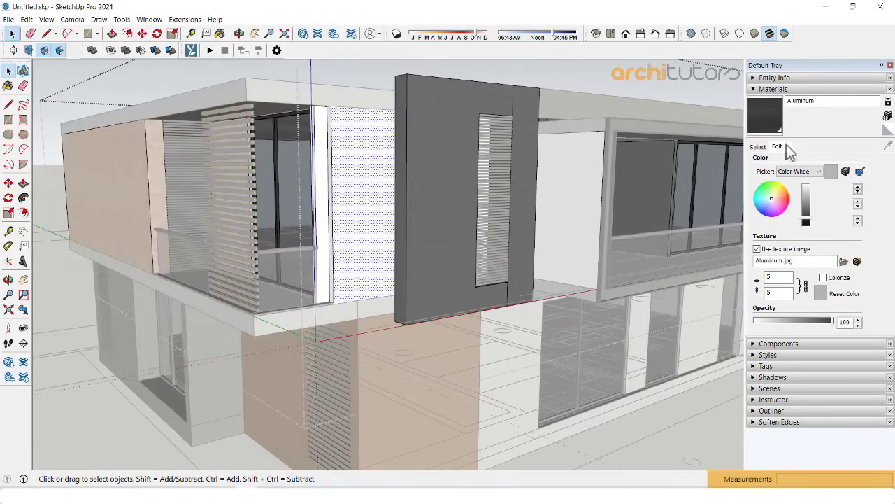
Step: Sample Wood Floor Dark from the cladding and paint the upper wall panel with it
click(758, 147)
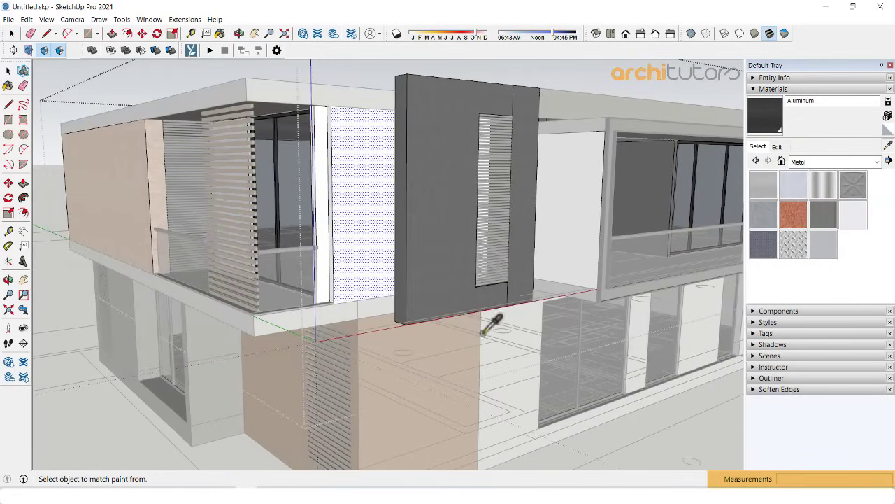
alt+click(426, 346)
click(336, 243)
scroll(338, 241, up, 2)
scroll(334, 244, up, 1)
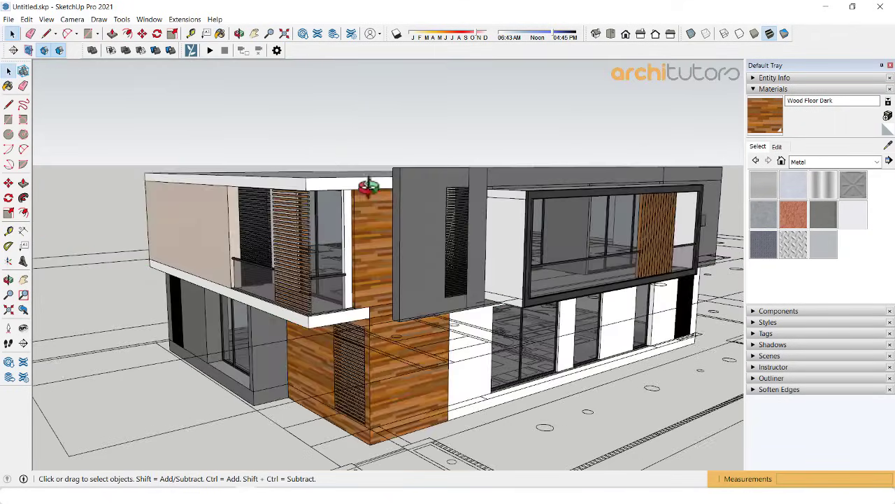
scroll(326, 193, up, 2)
Step: Inside the balcony roof group, draw a vertical line splitting the fascia
double_click(330, 188)
scroll(330, 186, up, 1)
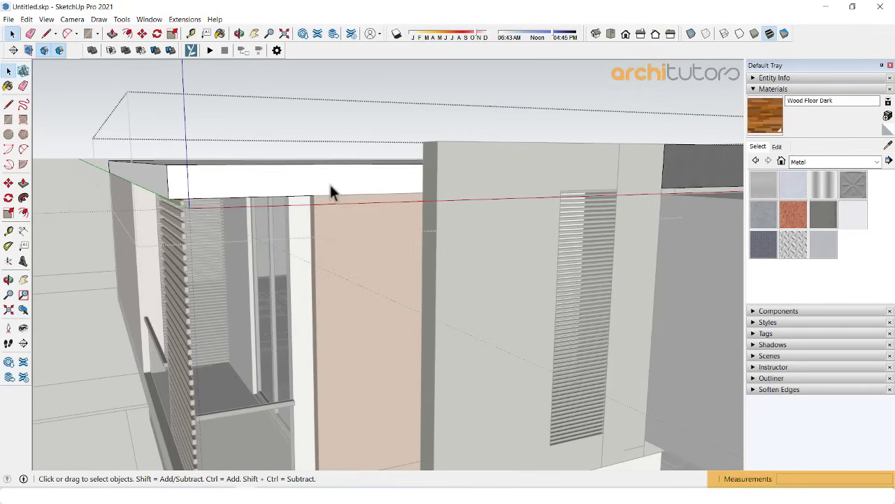
scroll(329, 185, up, 1)
key(l)
click(310, 199)
click(310, 159)
key(e)
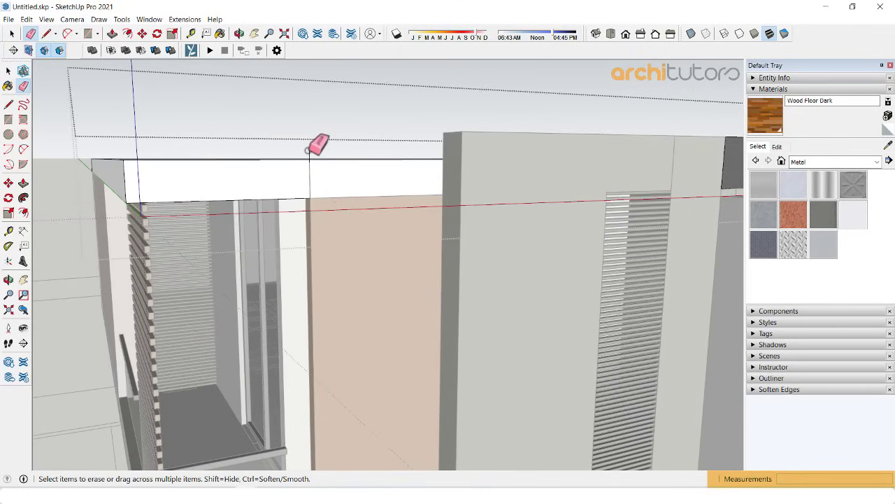
Step: Paint the split fascia section in Wood Floor Dark
key(b)
click(361, 176)
key(space)
scroll(355, 176, down, 2)
scroll(355, 177, down, 3)
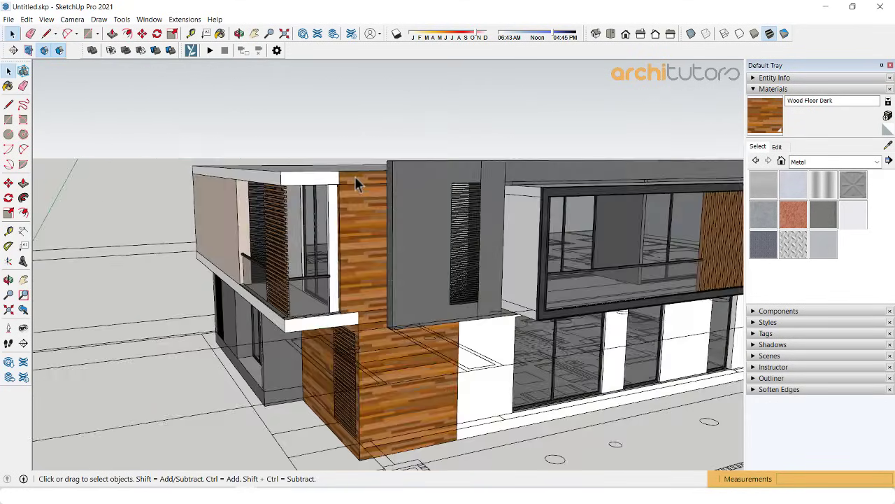
mouse_move(355, 176)
middle_down()
mouse_move(365, 202)
mouse_move(334, 183)
middle_up()
scroll(332, 179, up, 3)
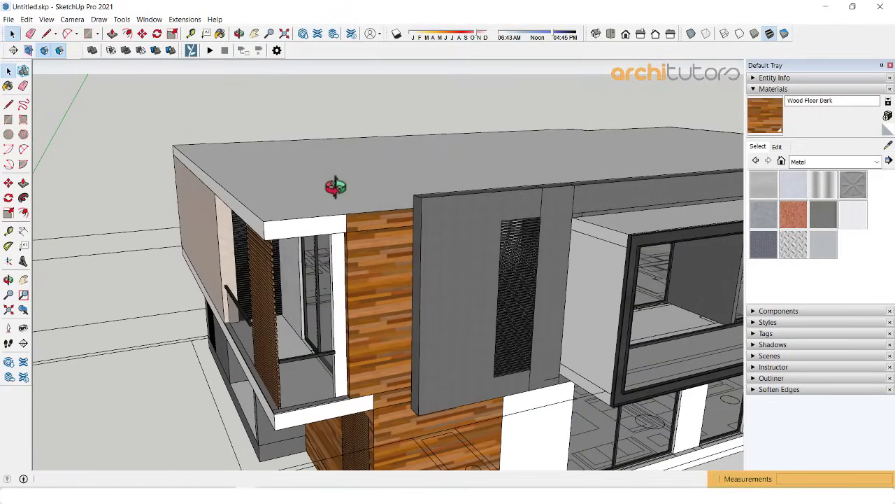
Step: Draw a strip rectangle along the roof edge and paint it wood
key(l)
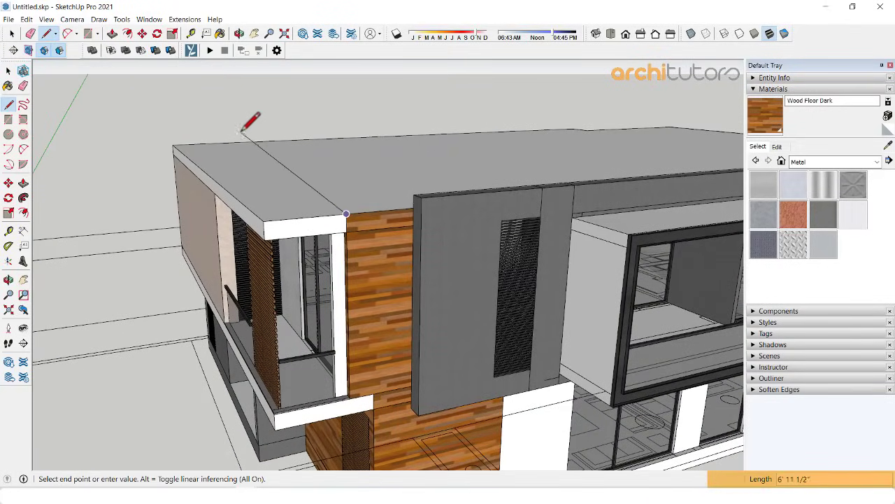
click(204, 138)
scroll(205, 138, up, 3)
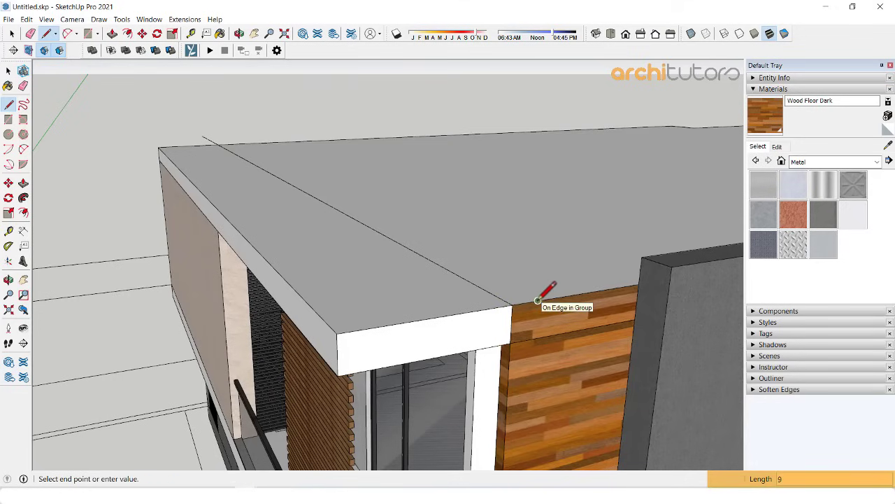
key(r)
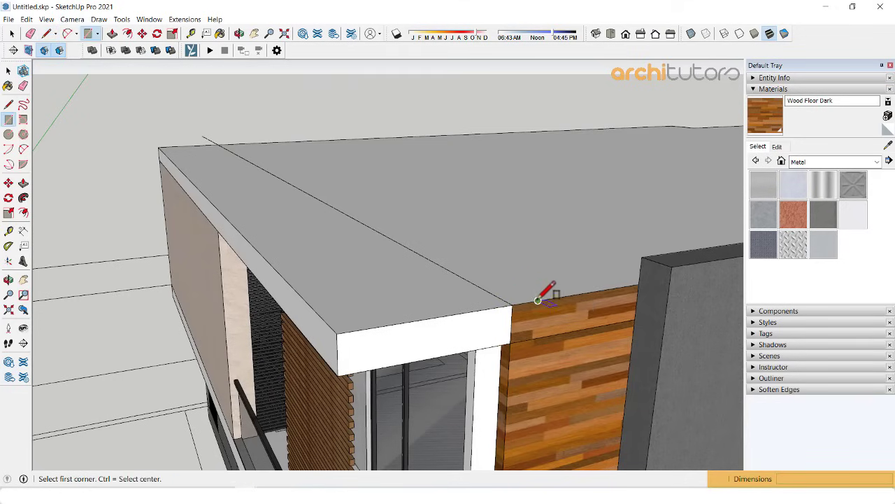
click(538, 301)
click(217, 143)
key(e)
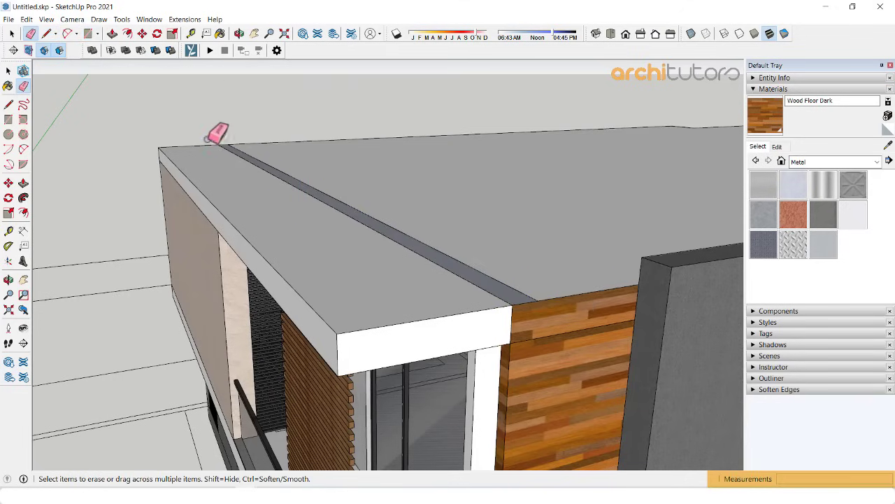
click(489, 278)
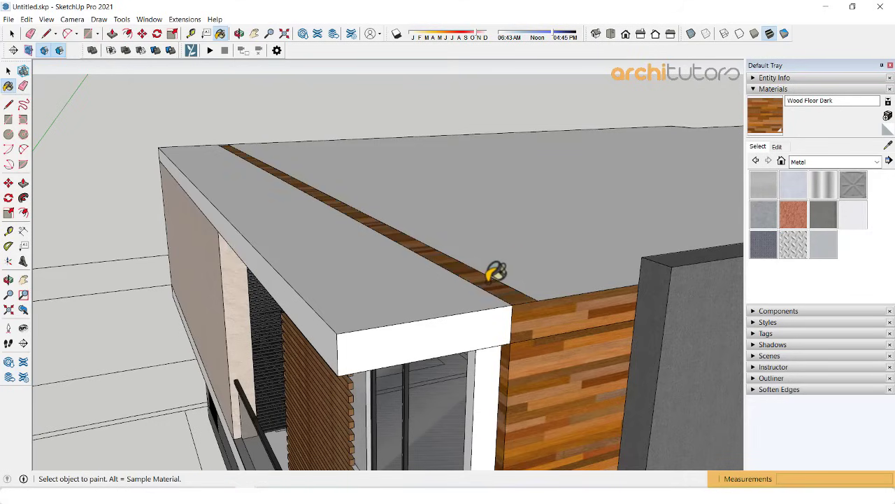
Step: Pull the wood strip upward into a raised parapet
key(p)
click(494, 274)
text(1'9)
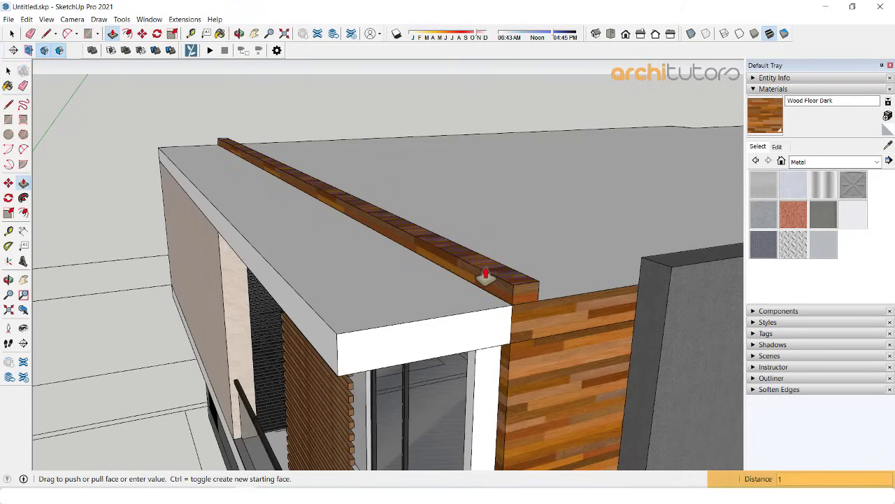
key(Return)
mouse_move(574, 300)
middle_down()
mouse_move(364, 272)
mouse_move(296, 280)
middle_up()
key(space)
Step: Begin a copy from the parapet end, then orbit to the upper corner and right-click the parapet
key(m)
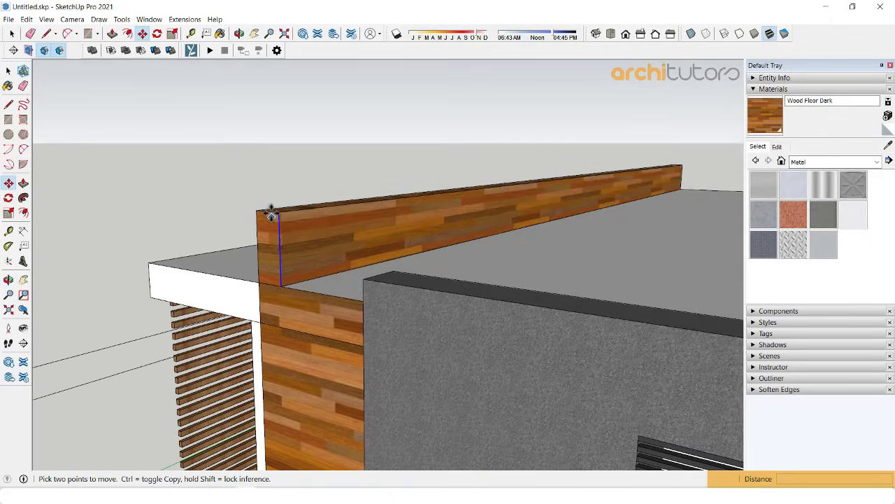
click(278, 212)
key(ctrl)
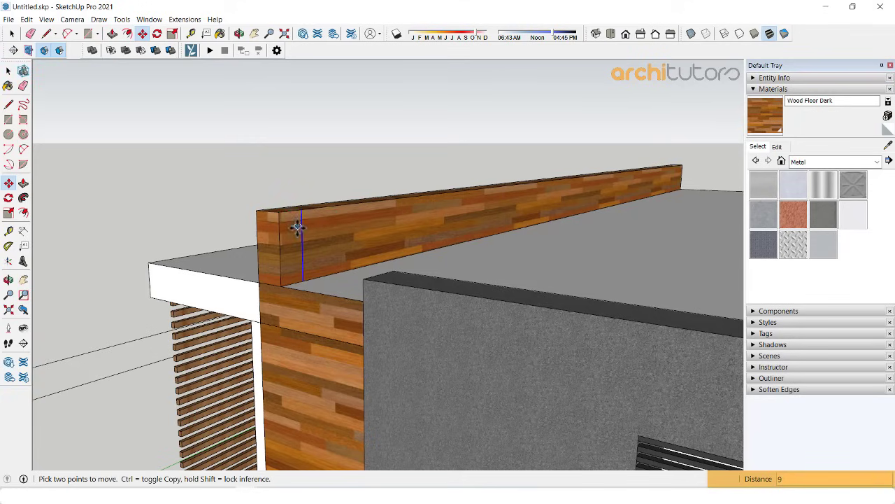
key(p)
mouse_move(290, 256)
middle_down()
mouse_move(480, 205)
mouse_move(443, 160)
mouse_move(524, 373)
middle_up()
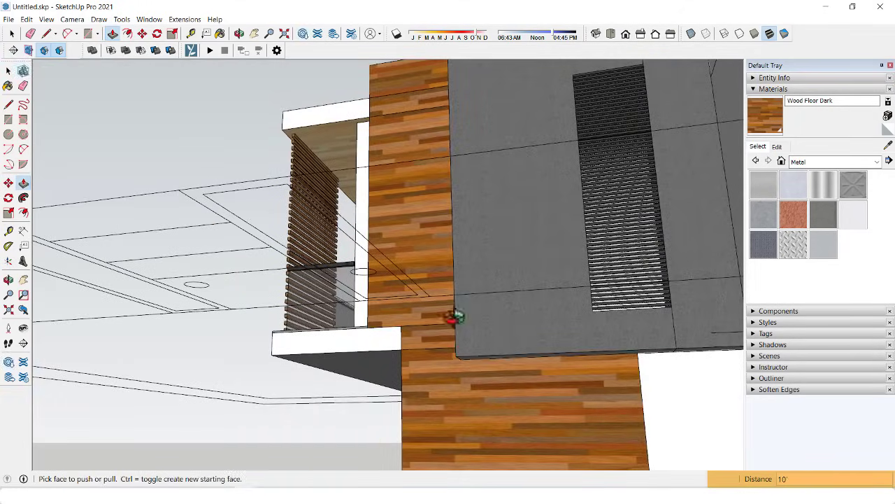
mouse_move(454, 317)
middle_down()
mouse_move(550, 259)
mouse_move(485, 235)
mouse_move(441, 282)
mouse_move(391, 203)
mouse_move(195, 196)
middle_up()
scroll(186, 174, up, 3)
key(r)
key(space)
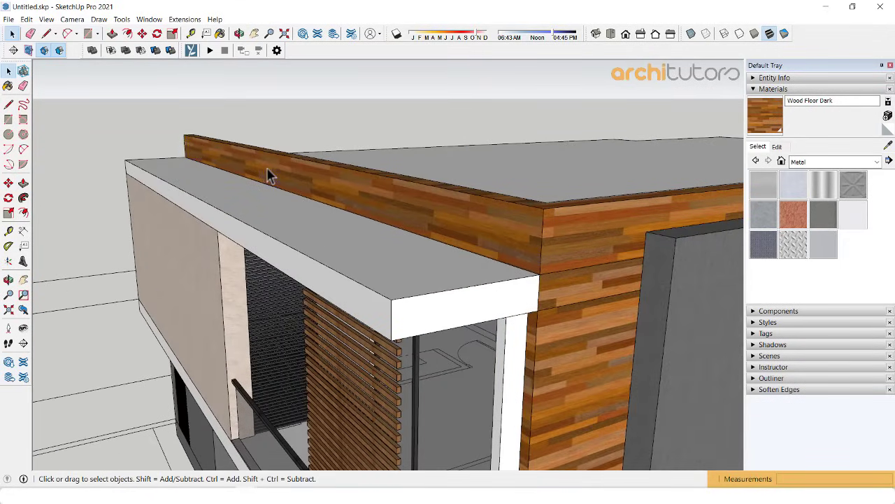
right_click(271, 176)
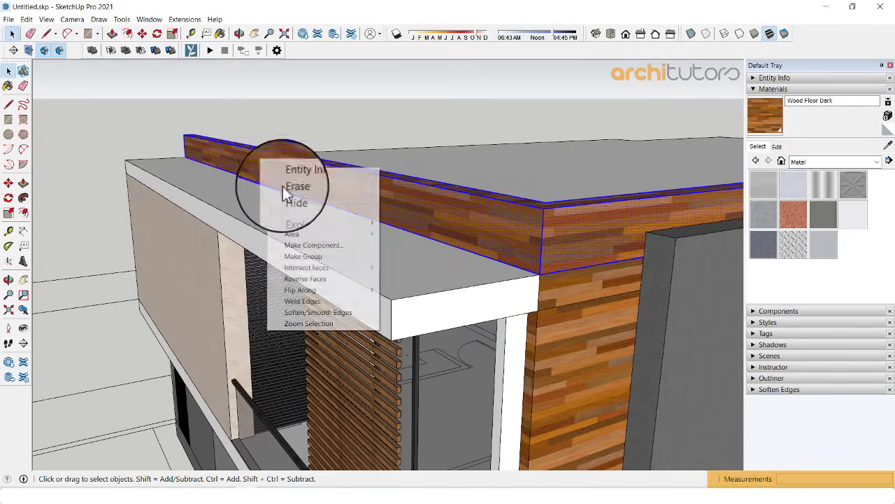
Step: Group the wood parapet, then draw a rectangle across the roof slab top
click(307, 257)
click(170, 124)
key(r)
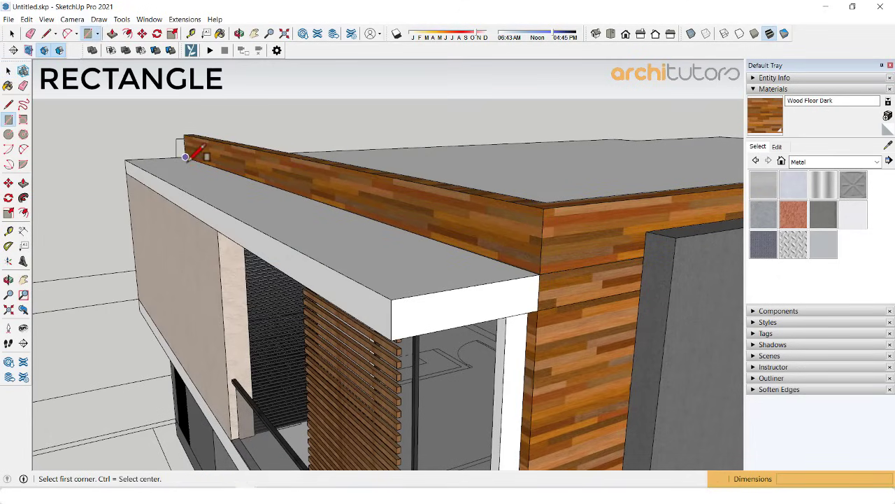
click(185, 157)
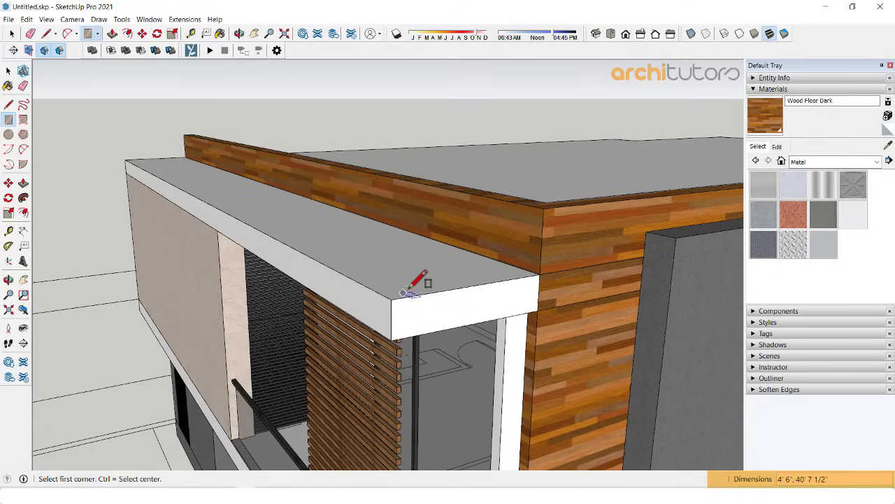
click(889, 145)
Step: Paint the slab rectangle Granite Dark Gray, raise it 1 11/16" and group the cap
click(697, 328)
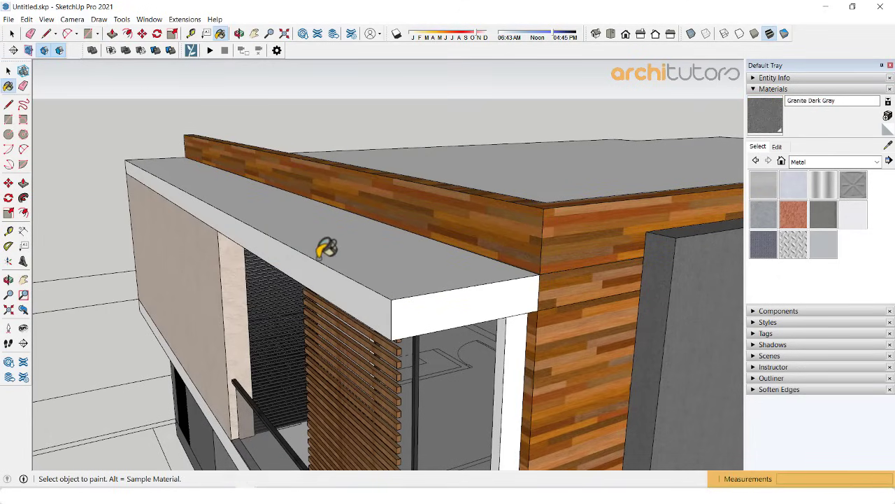
click(357, 253)
key(p)
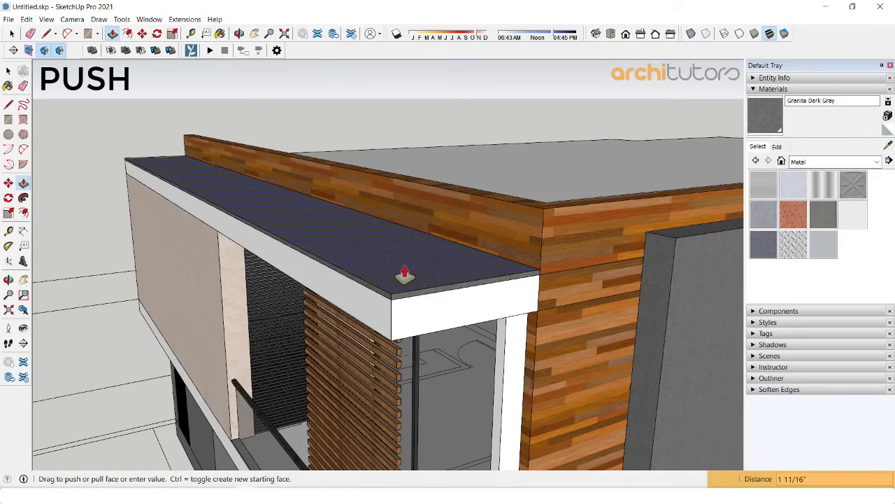
key(space)
click(405, 273)
right_click(405, 266)
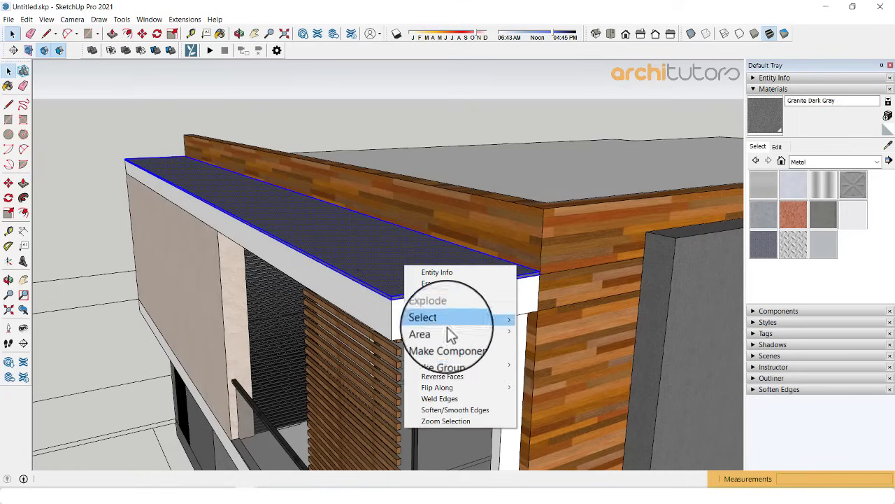
click(462, 353)
scroll(285, 136, down, 10)
Step: Orbit and zoom to a near top-down view of the imported ground-floor plan
mouse_move(285, 136)
middle_down()
mouse_move(332, 149)
mouse_move(349, 140)
middle_up()
scroll(452, 299, down, 3)
scroll(249, 260, down, 3)
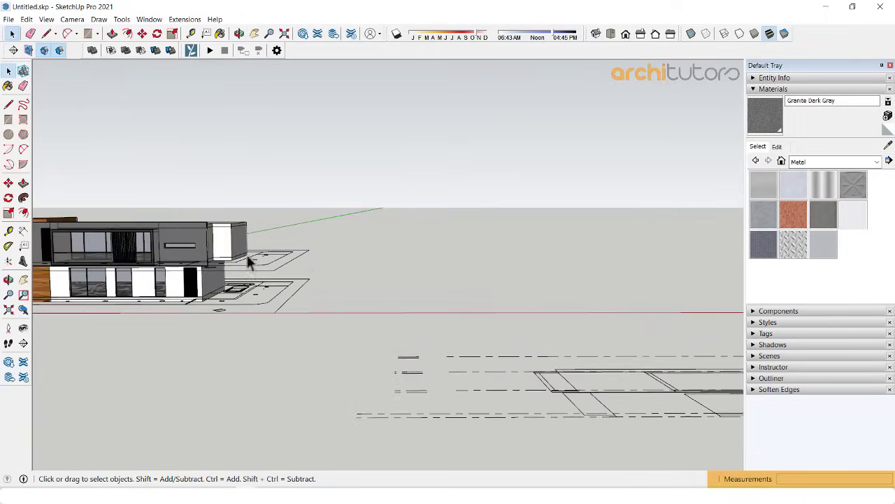
mouse_move(250, 260)
middle_down()
mouse_move(420, 333)
mouse_move(422, 350)
mouse_move(342, 340)
mouse_move(406, 392)
middle_up()
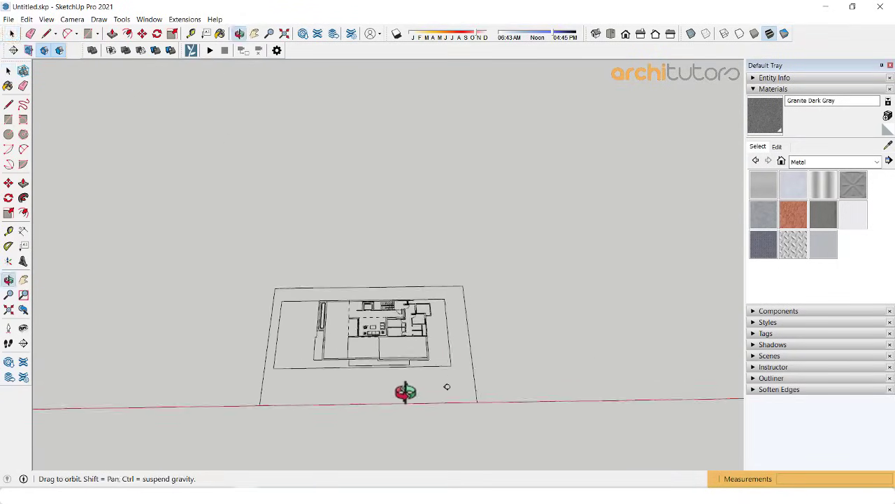
scroll(341, 322, up, 3)
mouse_move(341, 321)
middle_down()
mouse_move(344, 414)
mouse_move(337, 309)
mouse_move(375, 327)
mouse_move(332, 302)
middle_up()
scroll(337, 315, up, 2)
scroll(376, 330, up, 3)
scroll(375, 329, up, 1)
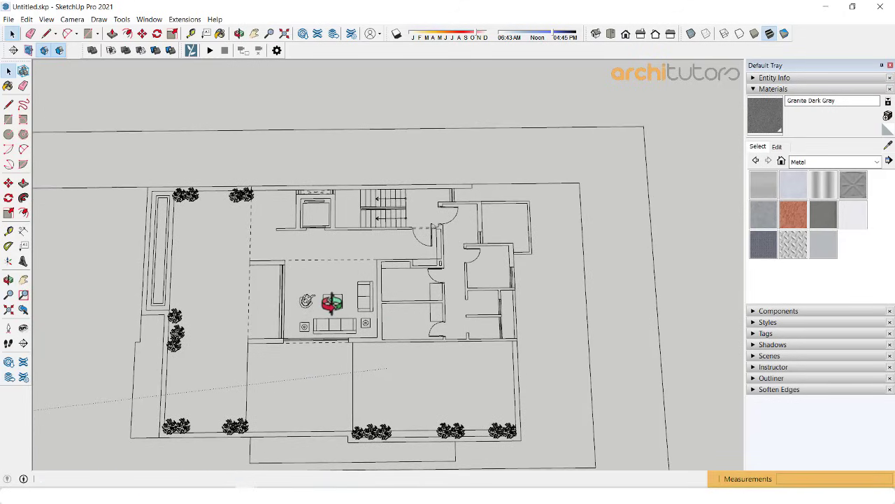
scroll(308, 279, up, 1)
scroll(299, 275, up, 1)
Step: Trace the plan's outer walls with lines until the outline closes into one floor face
key(l)
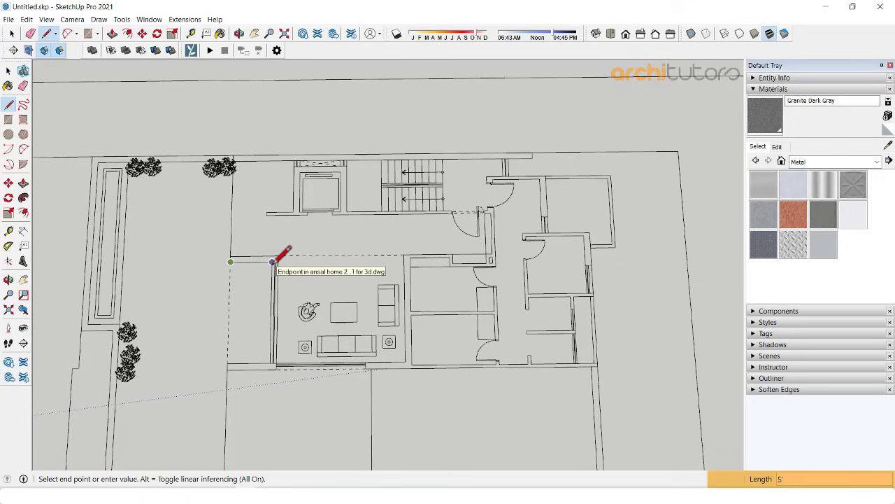
scroll(271, 312, up, 1)
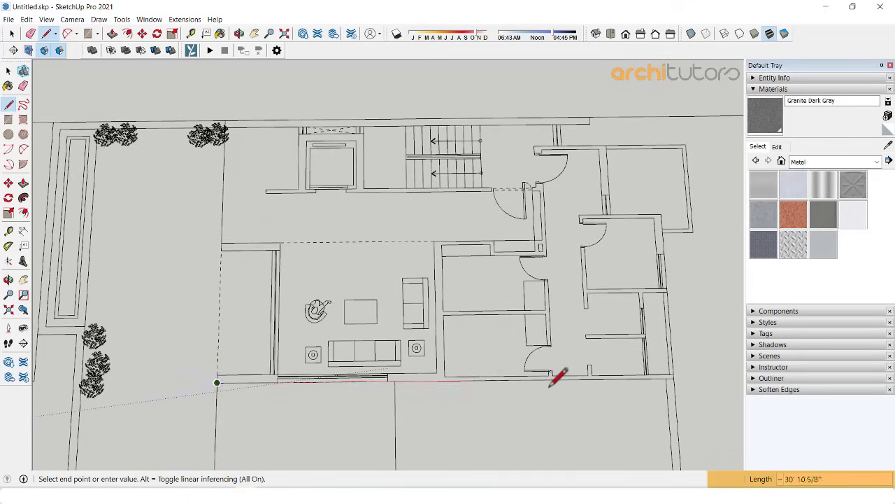
shift+middle_drag(615, 369, 577, 371)
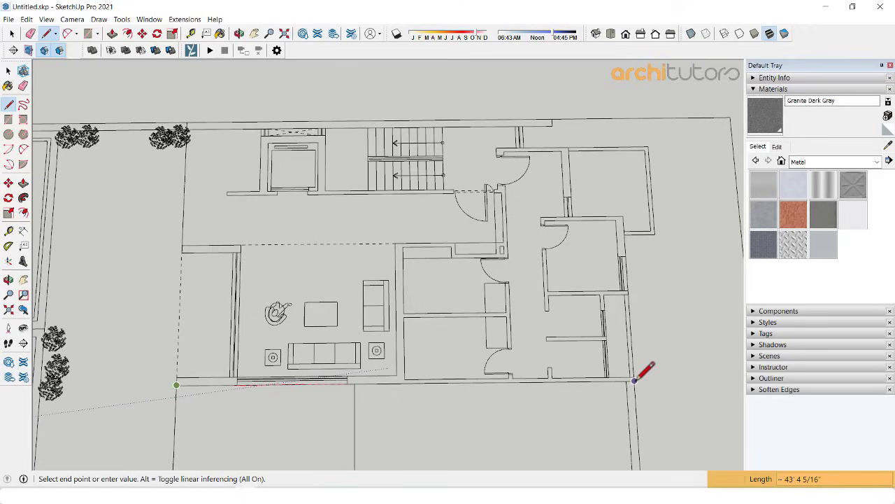
click(635, 379)
scroll(633, 187, up, 2)
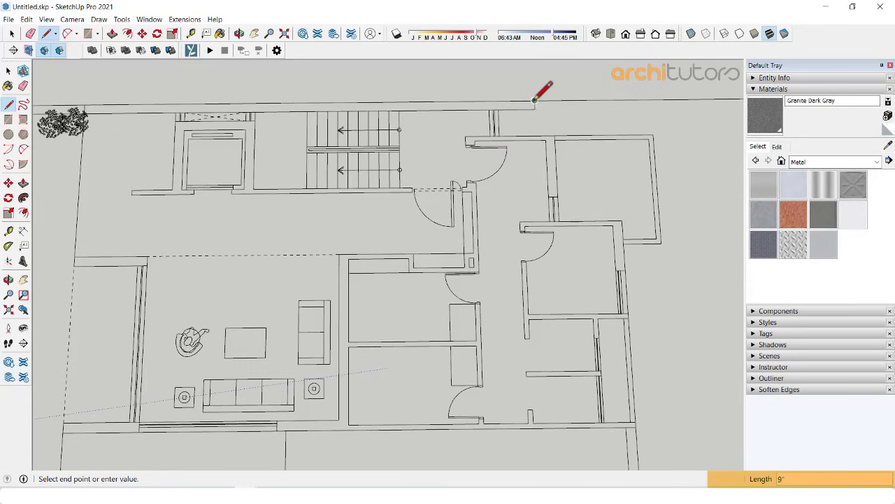
scroll(535, 100, down, 2)
click(188, 103)
key(space)
scroll(188, 104, down, 5)
Step: Push/Pull the traced floor face up 9' into a solid block
scroll(313, 226, up, 2)
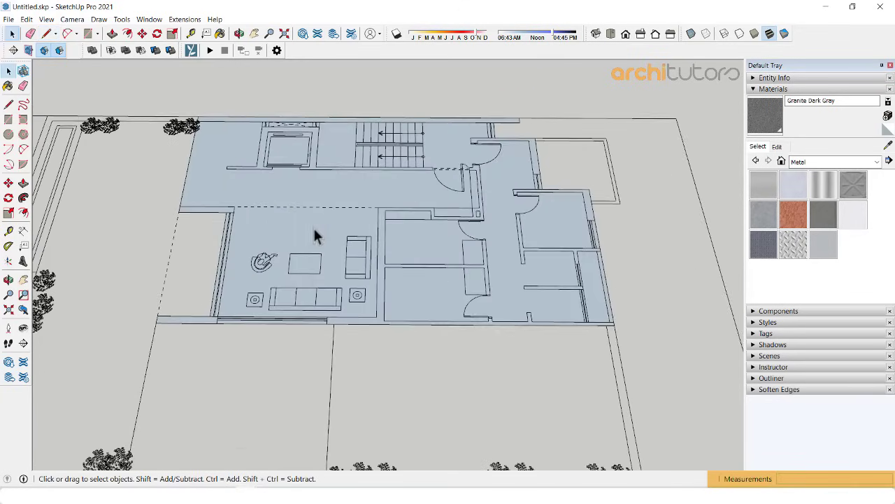
middle_drag(313, 226, 432, 203)
key(p)
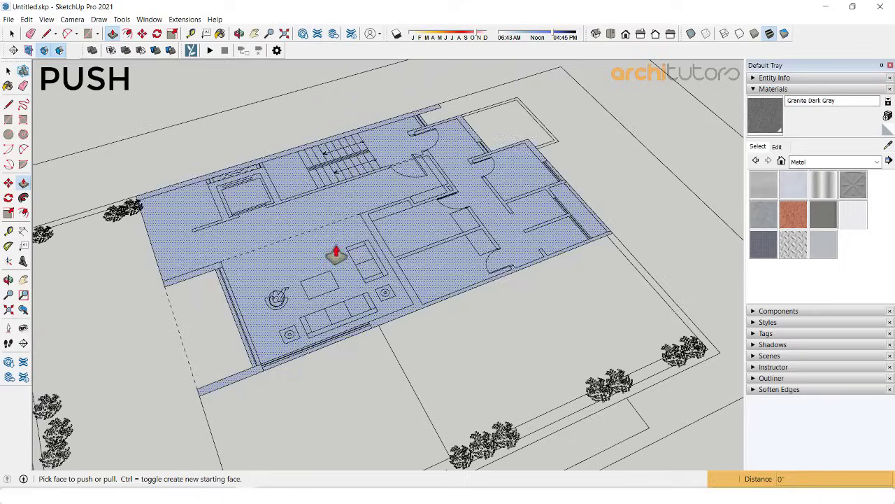
click(337, 244)
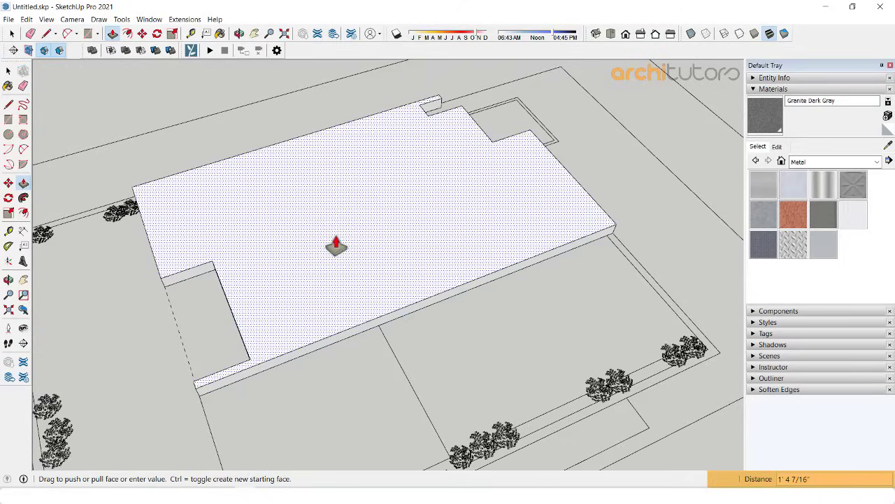
click(368, 274)
mouse_move(368, 274)
middle_down()
mouse_move(524, 148)
mouse_move(332, 184)
mouse_move(410, 266)
mouse_move(310, 220)
mouse_move(386, 344)
mouse_move(279, 141)
middle_up()
key(space)
Step: Draw a thin rectangle strip along the block's edge and push it out
scroll(280, 142, up, 3)
click(301, 183)
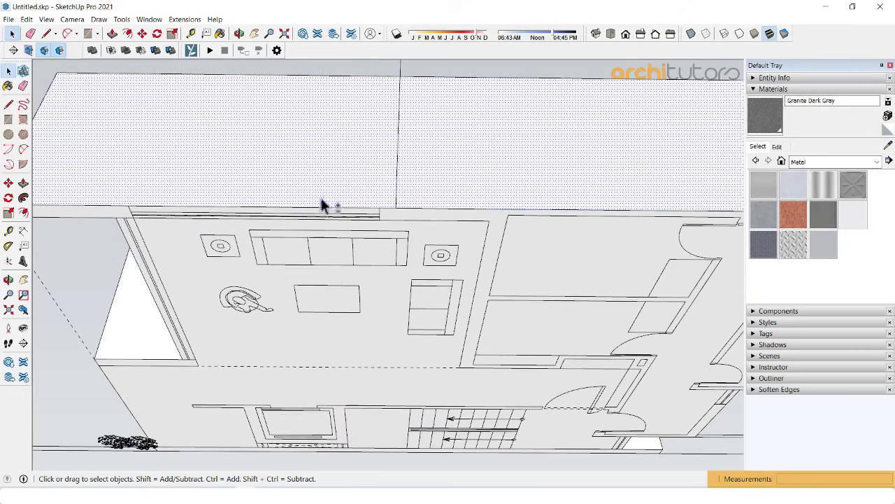
scroll(322, 203, up, 2)
scroll(358, 232, up, 2)
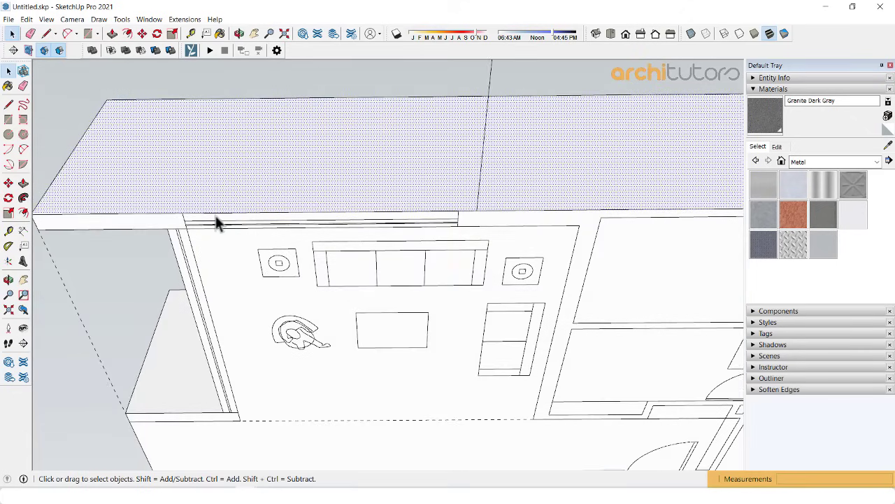
key(r)
click(182, 213)
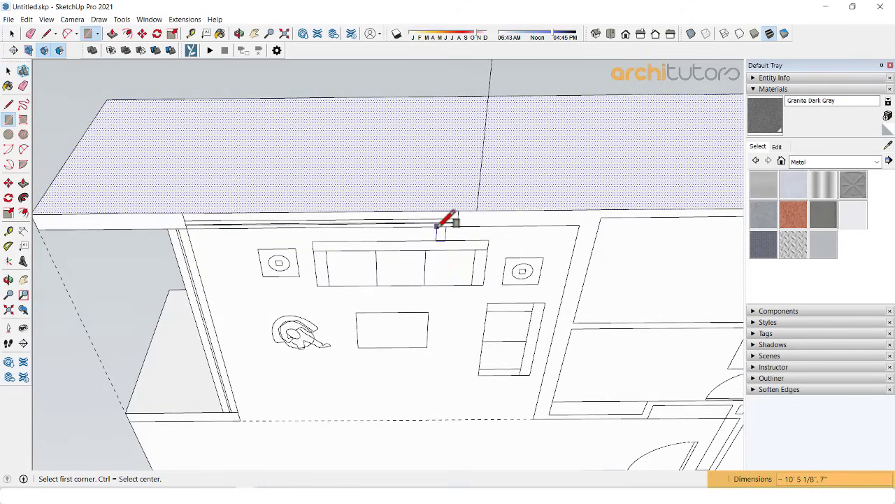
key(p)
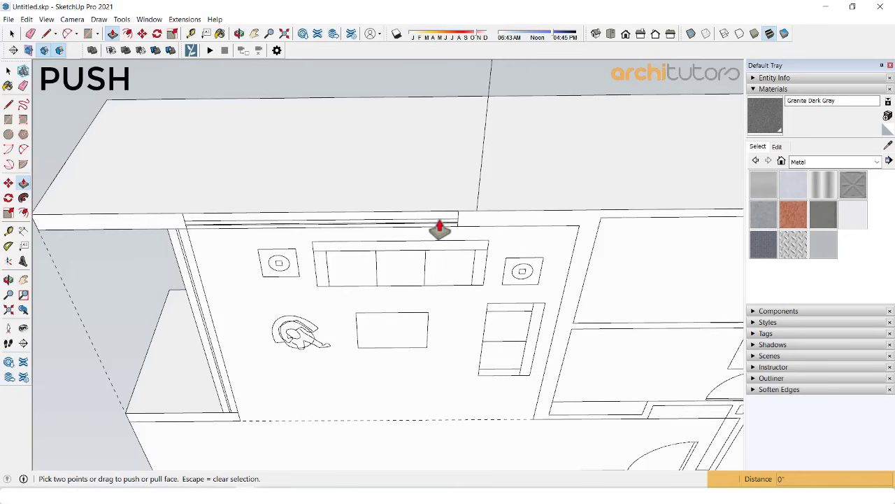
click(440, 227)
click(406, 106)
scroll(320, 160, down, 3)
Step: Select the entire block with a triple-click
middle_drag(320, 160, 230, 163)
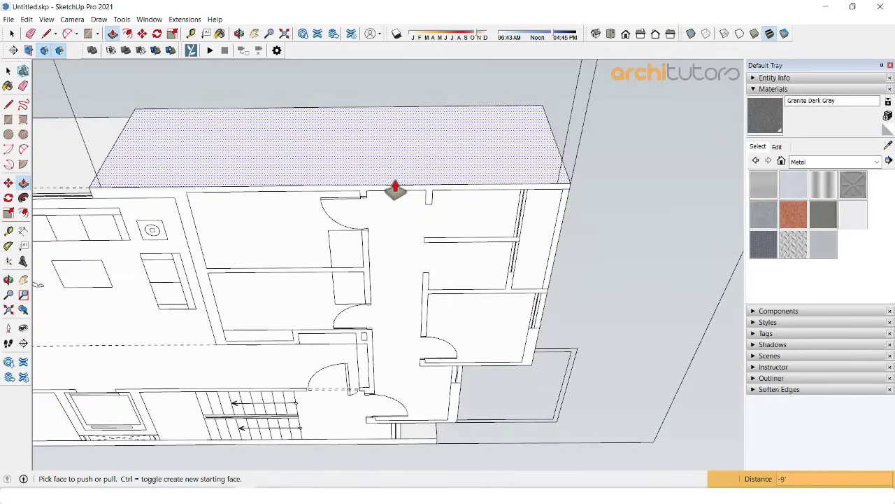
key(space)
middle_drag(395, 189, 377, 200)
triple_click(361, 171)
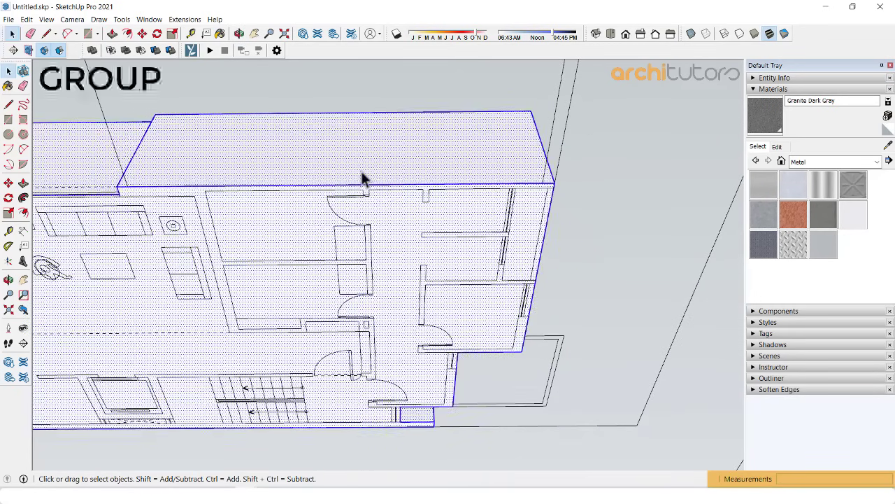
middle_drag(320, 266, 350, 172)
scroll(350, 172, up, 5)
Step: Start and cancel a line on the block's edge, then orbit around the whole block
key(l)
click(336, 193)
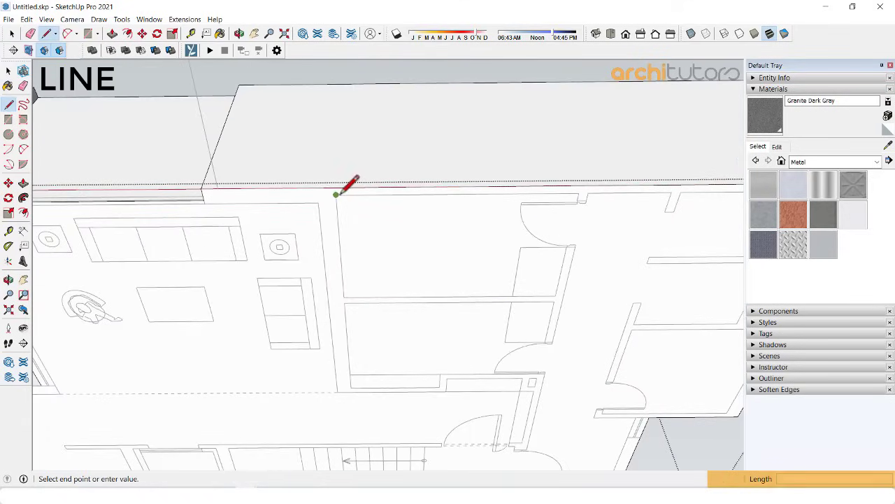
key(e)
key(l)
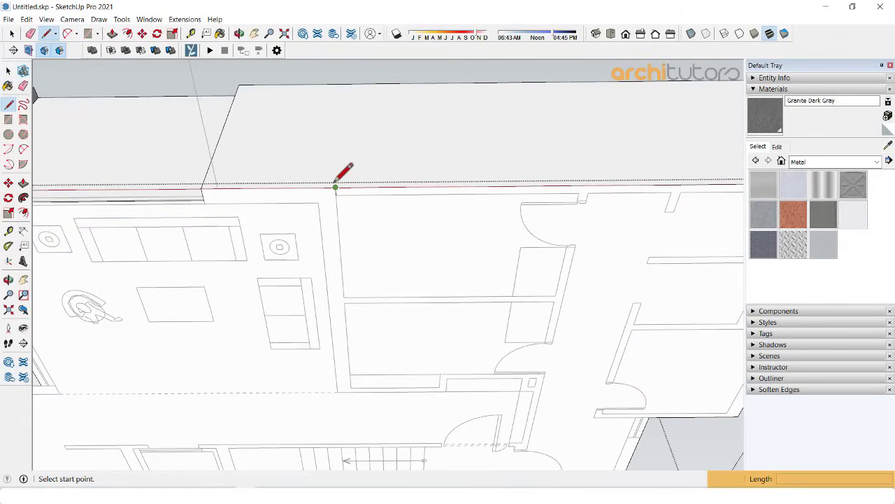
key(e)
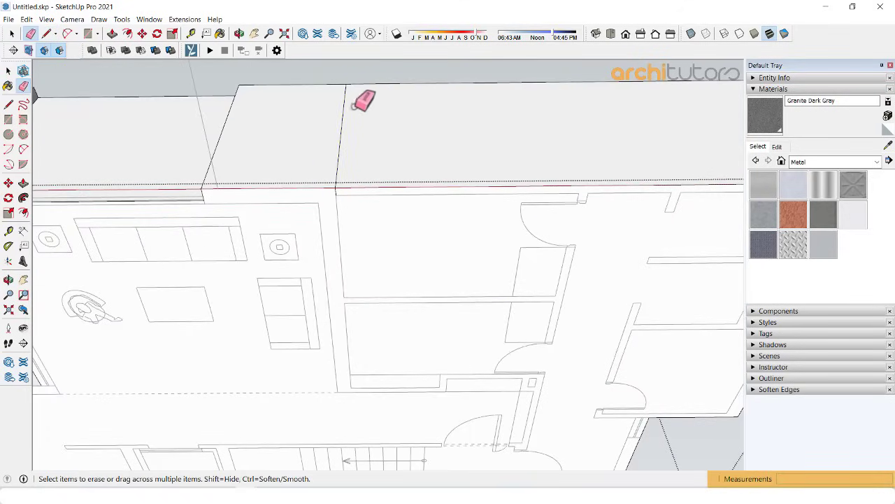
middle_drag(364, 100, 387, 386)
scroll(422, 266, down, 3)
middle_drag(422, 266, 86, 240)
scroll(336, 236, up, 2)
mouse_move(325, 240)
middle_down()
mouse_move(166, 216)
mouse_move(562, 247)
middle_up()
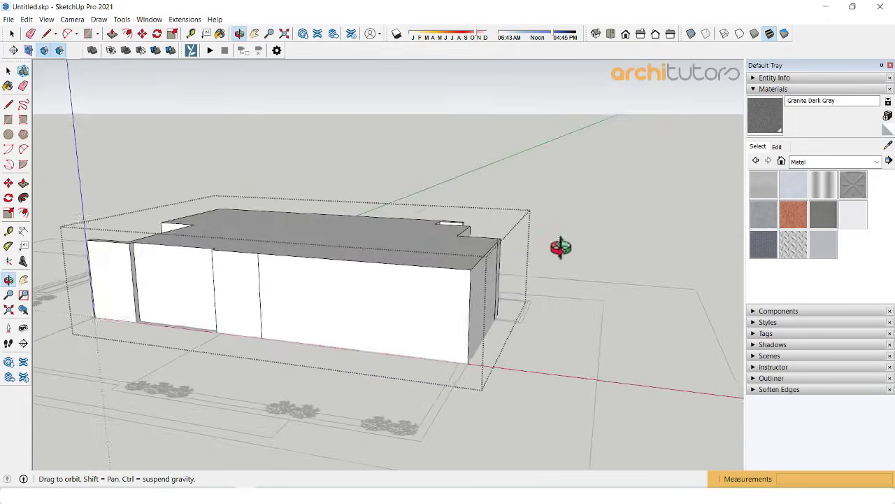
Step: Draw a rectangle across the block's top between two opposite corners
scroll(440, 281, up, 3)
key(space)
click(389, 247)
mouse_move(389, 248)
middle_down()
mouse_move(486, 303)
mouse_move(377, 232)
middle_up()
scroll(248, 261, down, 2)
scroll(245, 253, up, 1)
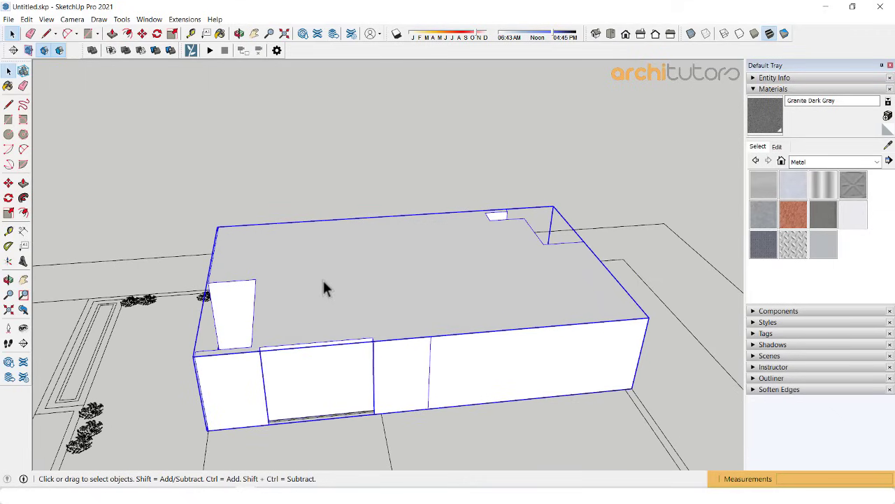
click(217, 228)
click(649, 319)
key(space)
mouse_move(650, 319)
middle_down()
mouse_move(437, 320)
mouse_move(455, 280)
middle_up()
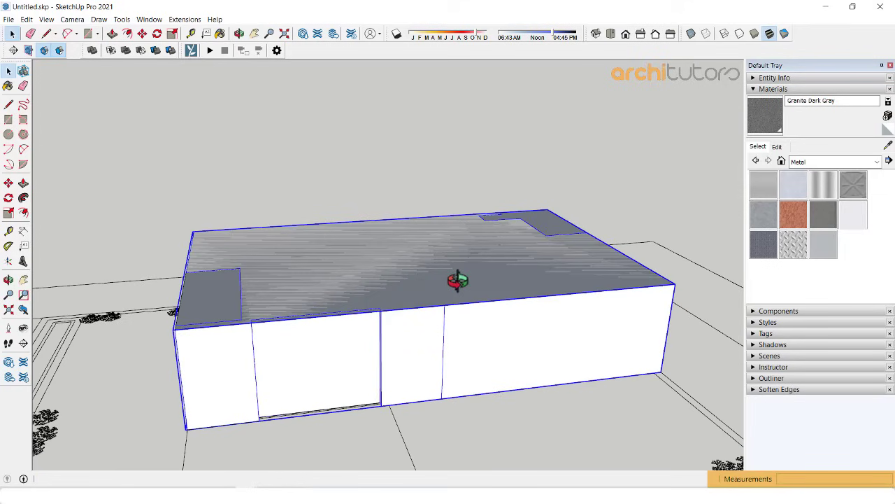
Step: Split the block's top face with a line and erase the small corner piece
key(p)
click(460, 285)
key(space)
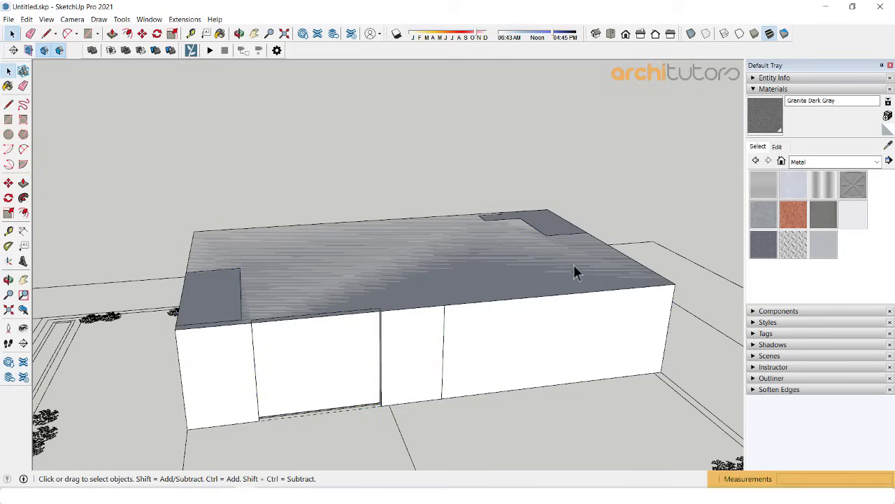
middle_drag(523, 324, 613, 228)
scroll(455, 242, up, 3)
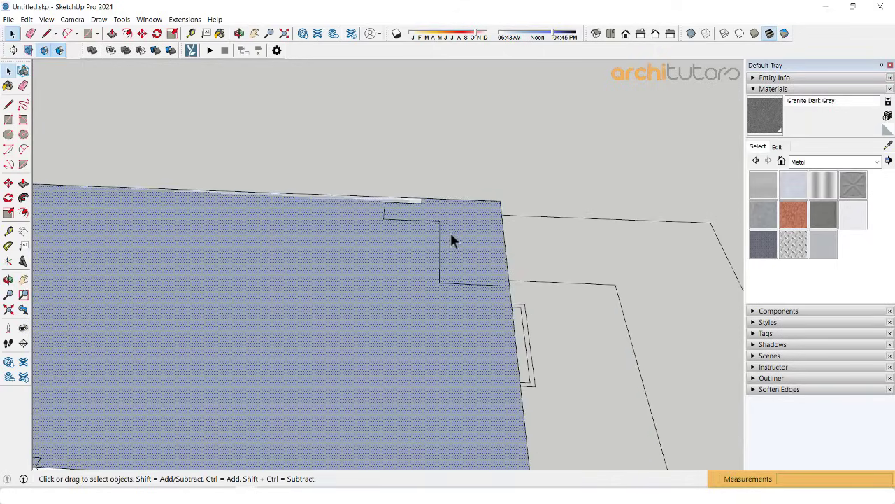
key(l)
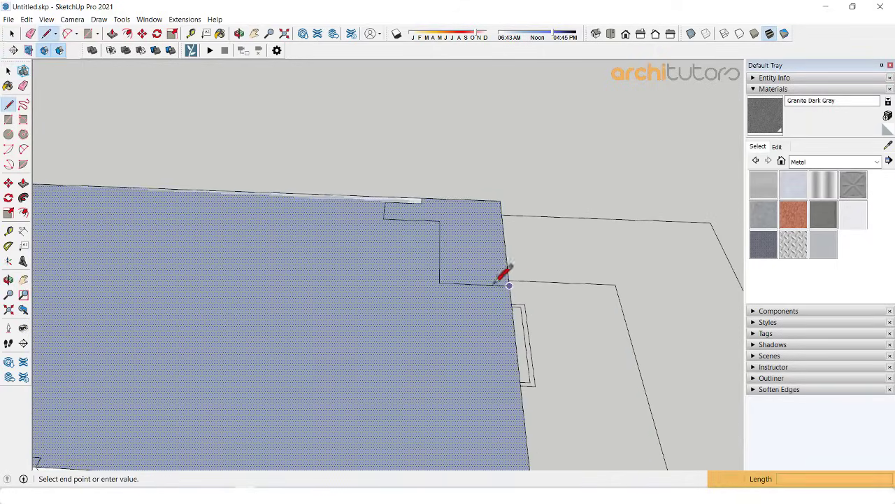
click(440, 198)
key(e)
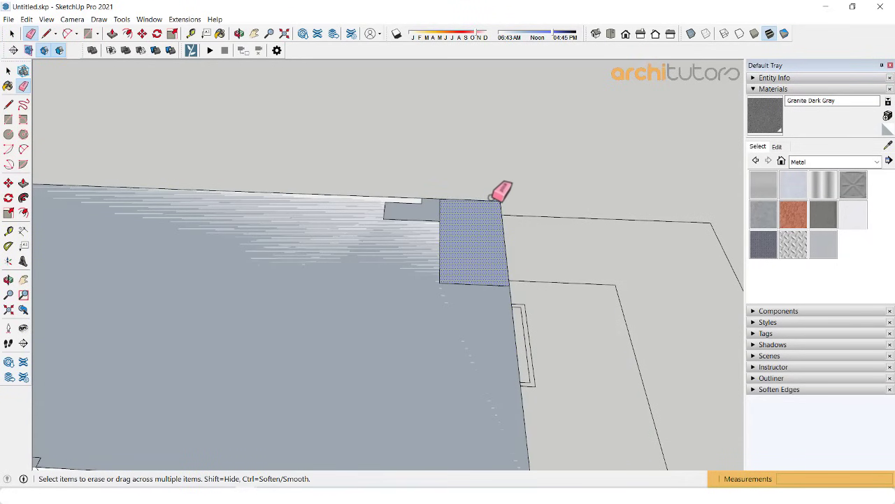
click(495, 200)
Step: Push/Pull the trimmed top face up into a thin cap slab
scroll(508, 234, down, 5)
mouse_move(475, 219)
middle_down()
mouse_move(464, 210)
mouse_move(380, 310)
middle_up()
key(p)
click(378, 312)
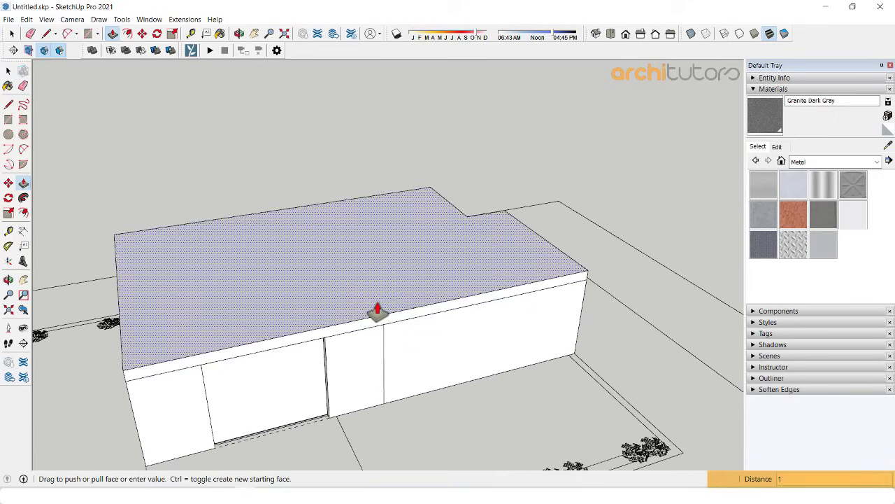
key(Return)
key(space)
mouse_move(378, 280)
middle_down()
mouse_move(252, 261)
mouse_move(252, 270)
middle_up()
scroll(256, 263, up, 2)
Step: Make the new top slab its own group, then select the whole block
click(259, 254)
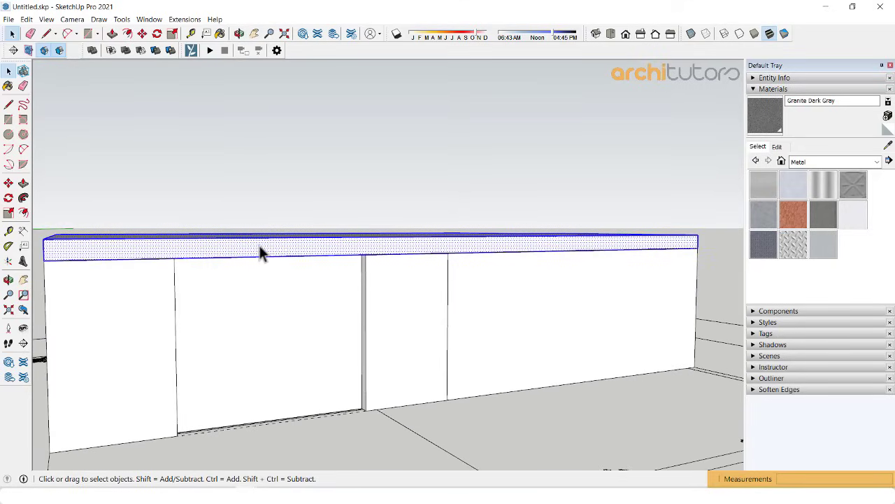
right_click(260, 254)
click(306, 332)
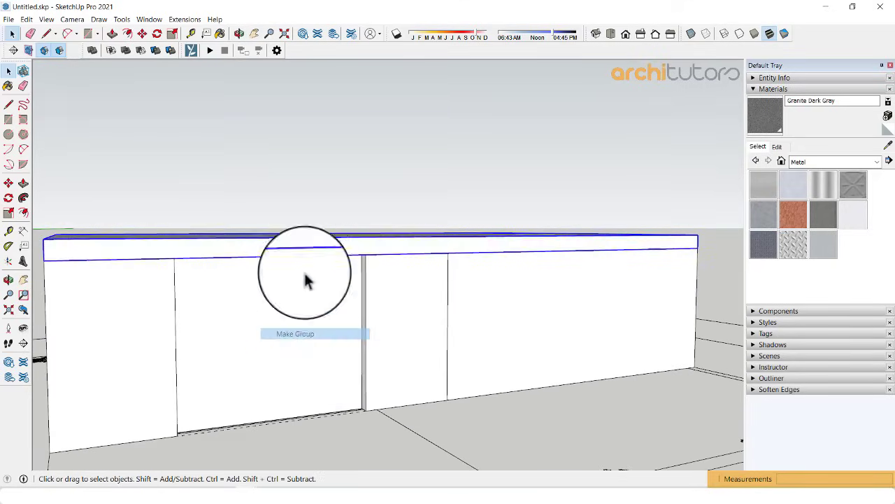
scroll(430, 241, down, 3)
mouse_move(430, 242)
middle_down()
mouse_move(224, 244)
mouse_move(166, 274)
mouse_move(263, 359)
mouse_move(237, 336)
middle_up()
click(351, 323)
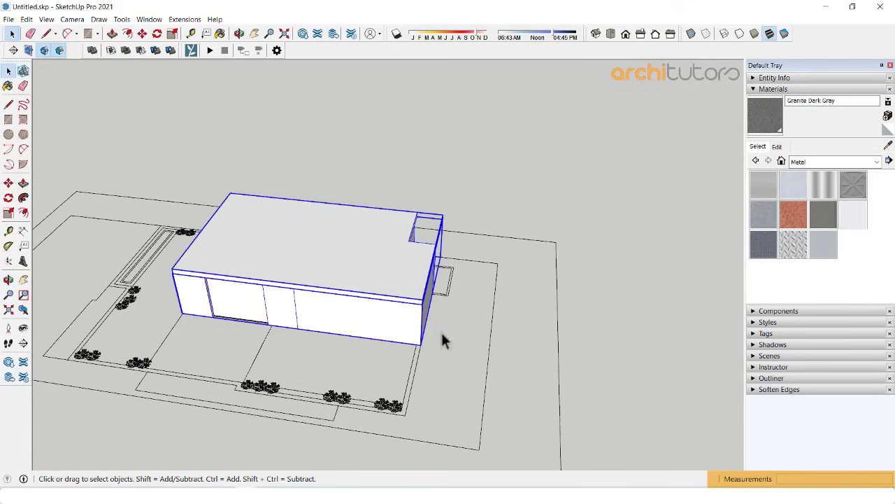
mouse_move(442, 338)
middle_down()
mouse_move(434, 316)
mouse_move(319, 287)
mouse_move(488, 299)
mouse_move(447, 310)
mouse_move(306, 386)
middle_up()
Step: Move the white block up onto the detailed house's roof
scroll(488, 299, down, 2)
key(m)
click(278, 397)
scroll(279, 398, down, 5)
mouse_move(496, 361)
middle_down()
mouse_move(274, 230)
mouse_move(441, 231)
mouse_move(348, 143)
middle_up()
scroll(348, 144, up, 3)
scroll(286, 207, up, 3)
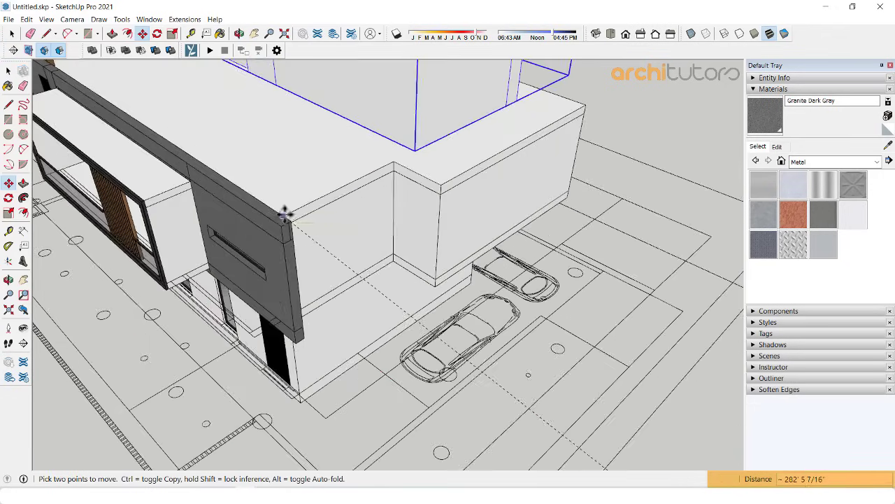
mouse_move(286, 208)
middle_down()
mouse_move(476, 114)
mouse_move(212, 103)
mouse_move(503, 84)
mouse_move(398, 202)
mouse_move(470, 215)
mouse_move(472, 144)
mouse_move(480, 180)
mouse_move(482, 133)
mouse_move(429, 147)
middle_up()
key(space)
scroll(310, 184, down, 3)
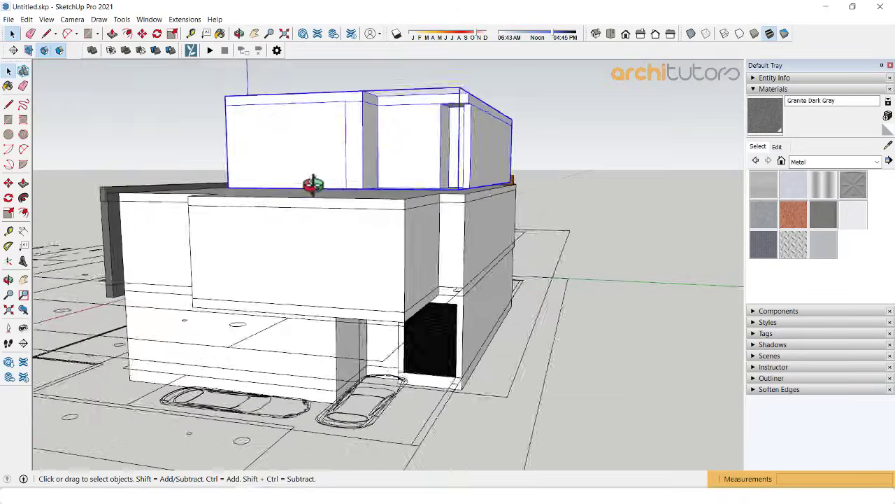
mouse_move(310, 184)
middle_down()
mouse_move(480, 273)
mouse_move(290, 226)
middle_up()
scroll(480, 272, up, 5)
Step: Nudge the block into alignment with the roof edges and check it from a low corner view
key(m)
scroll(465, 266, down, 3)
scroll(289, 226, up, 5)
mouse_move(348, 228)
middle_down()
mouse_move(362, 273)
mouse_move(457, 186)
middle_up()
click(389, 289)
scroll(482, 160, up, 3)
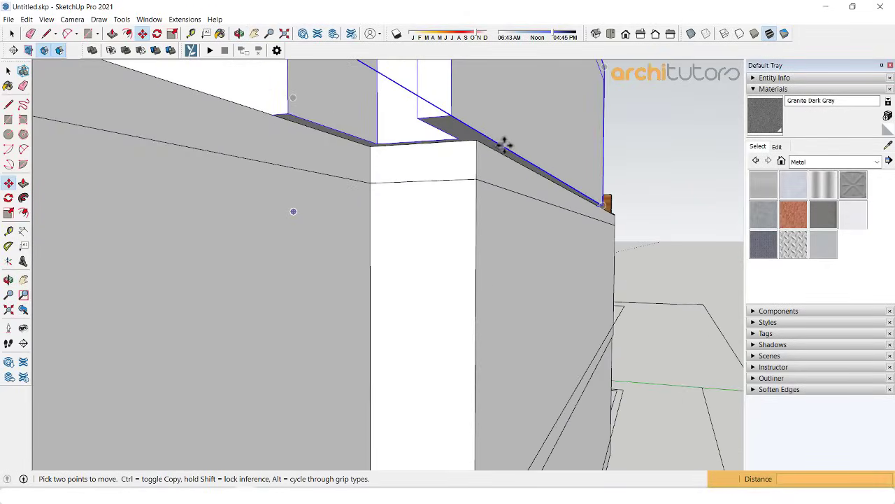
scroll(503, 144, up, 2)
mouse_move(478, 190)
middle_down()
mouse_move(273, 240)
mouse_move(443, 260)
mouse_move(482, 226)
mouse_move(610, 220)
mouse_move(516, 156)
middle_up()
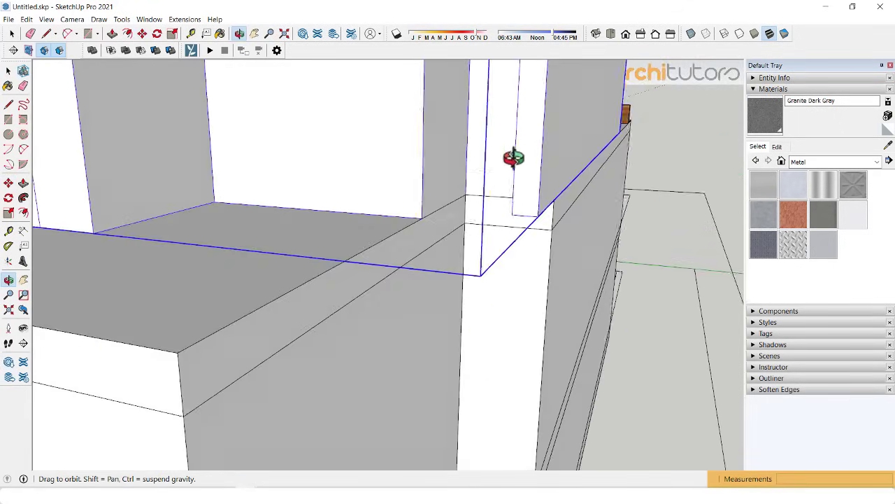
scroll(490, 202, down, 3)
scroll(532, 213, down, 2)
key(space)
mouse_move(532, 214)
middle_down()
mouse_move(436, 123)
mouse_move(476, 260)
mouse_move(441, 184)
mouse_move(606, 364)
mouse_move(507, 216)
mouse_move(525, 354)
mouse_move(618, 334)
mouse_move(396, 219)
mouse_move(540, 175)
mouse_move(606, 231)
mouse_move(410, 156)
mouse_move(333, 150)
mouse_move(432, 138)
middle_up()
scroll(606, 364, up, 3)
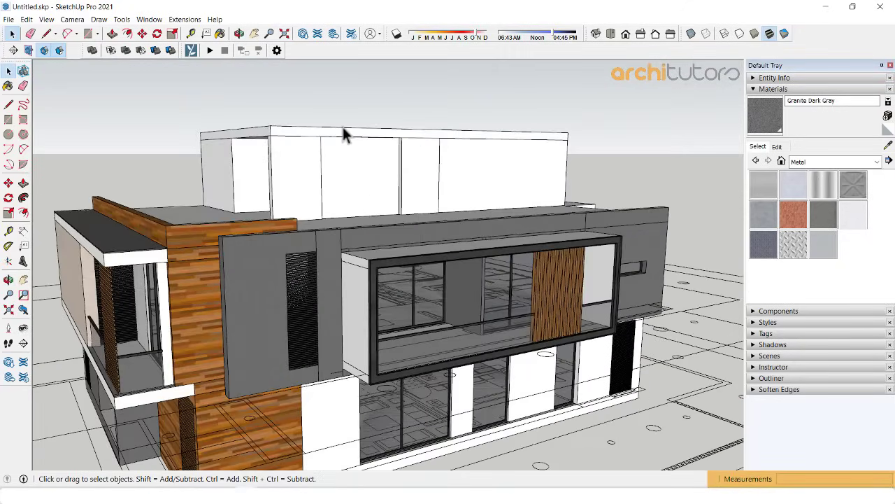
Step: Inside the rooftop group, paint the thin top cap slab with Granite Dark Gray
click(766, 115)
scroll(283, 124, up, 2)
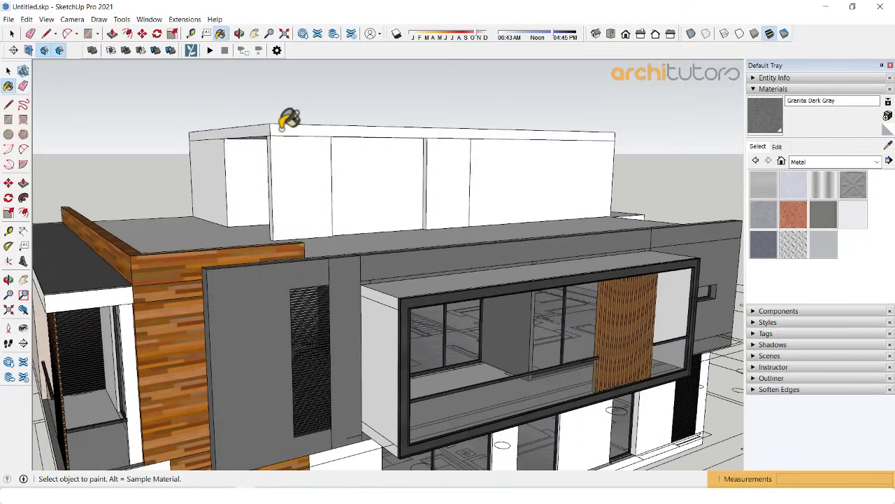
key(space)
double_click(290, 127)
click(290, 127)
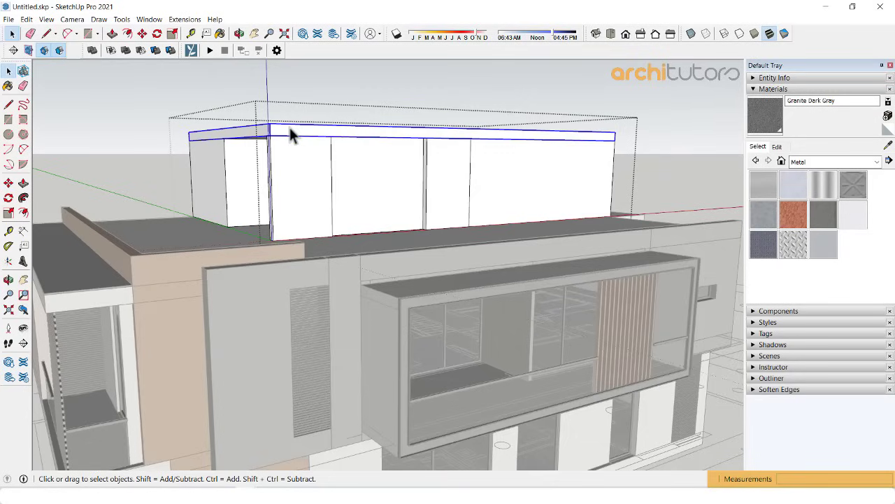
key(b)
click(290, 127)
scroll(290, 126, up, 2)
scroll(289, 126, up, 2)
scroll(290, 126, up, 1)
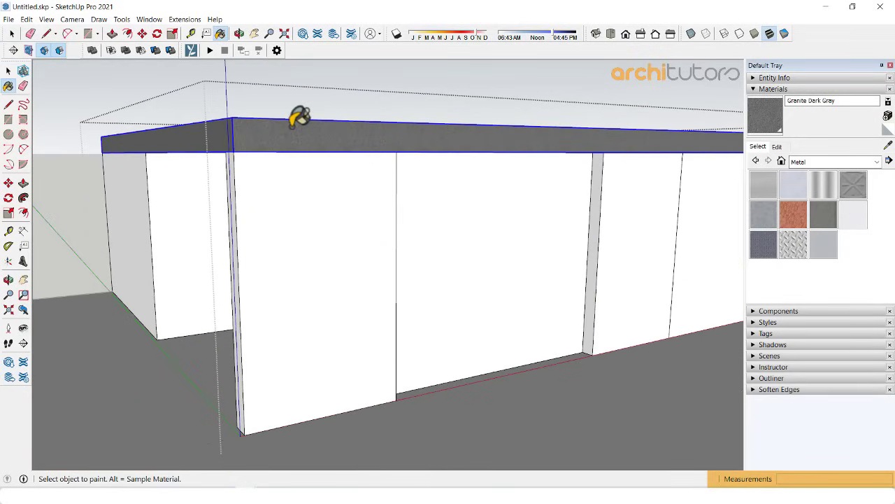
scroll(288, 129, down, 2)
scroll(308, 116, down, 2)
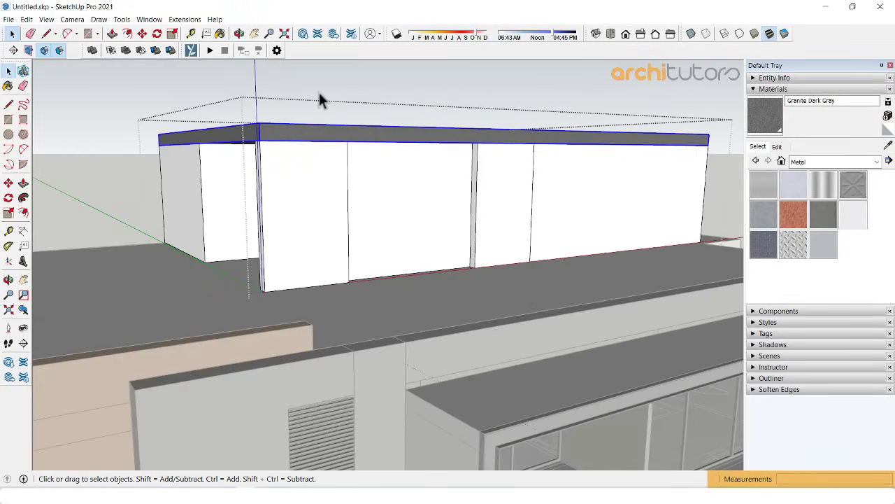
Step: Open the rooftop cap group and offset an inset outline just inside its top face edge
click(319, 92)
scroll(290, 132, down, 1)
scroll(289, 133, up, 2)
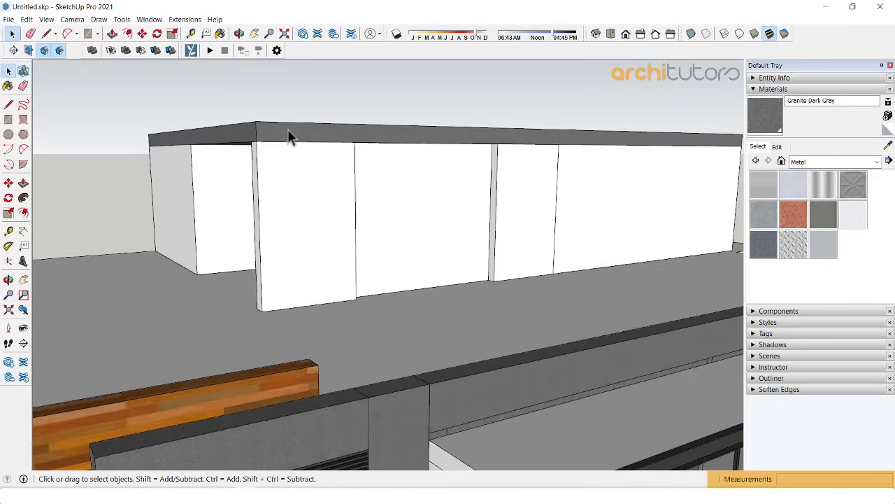
mouse_move(287, 129)
middle_down()
mouse_move(286, 166)
mouse_move(266, 156)
middle_up()
scroll(234, 231, up, 3)
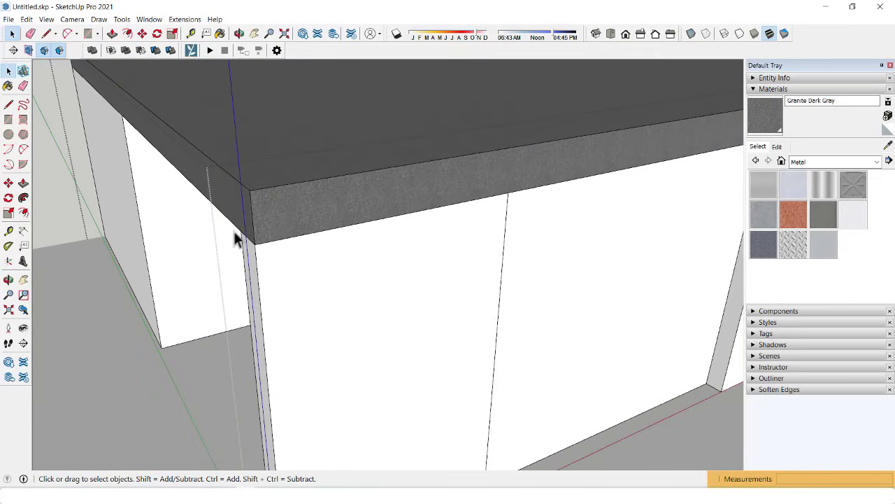
scroll(270, 188, down, 1)
scroll(269, 187, up, 1)
double_click(273, 183)
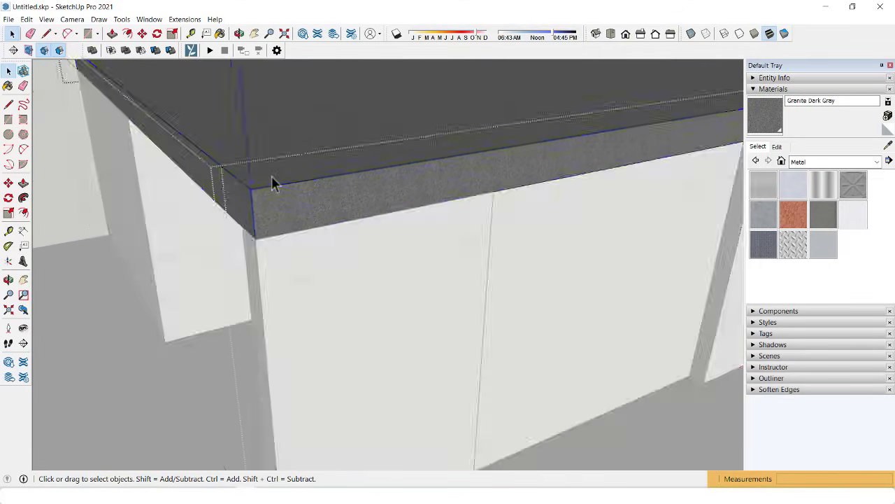
scroll(271, 185, up, 1)
key(f)
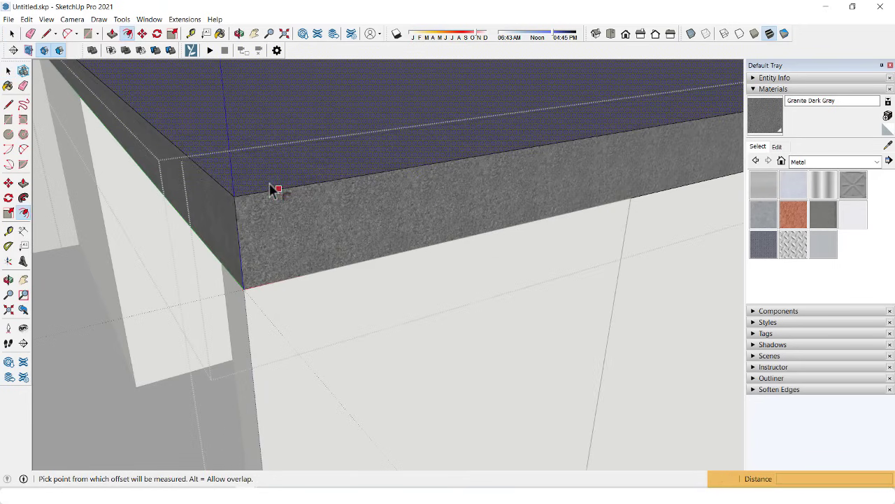
click(274, 189)
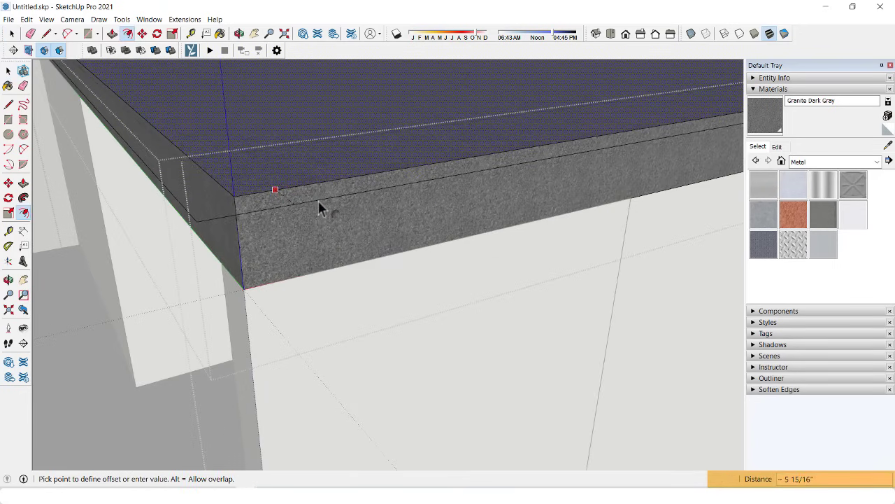
key(Return)
scroll(317, 199, down, 1)
scroll(276, 194, up, 2)
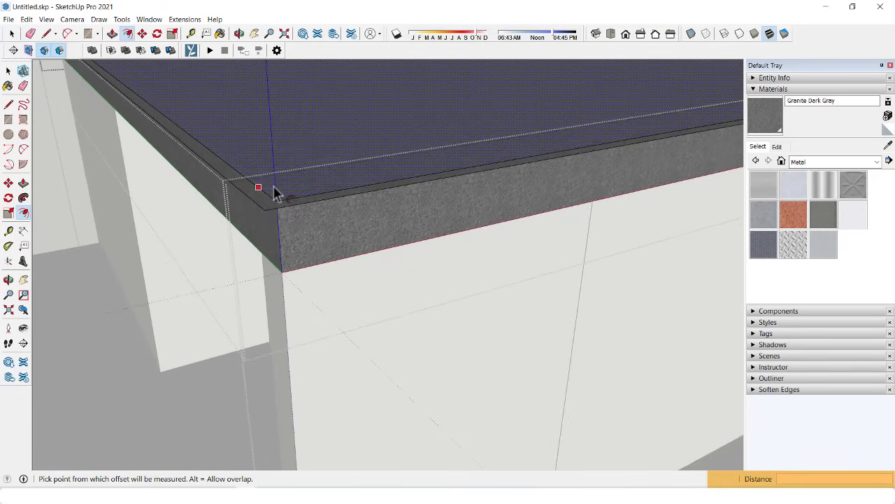
Step: Offset a matching inset outline on the underside of the cap slab
mouse_move(281, 201)
middle_down()
mouse_move(320, 235)
mouse_move(318, 109)
mouse_move(299, 287)
middle_up()
click(303, 278)
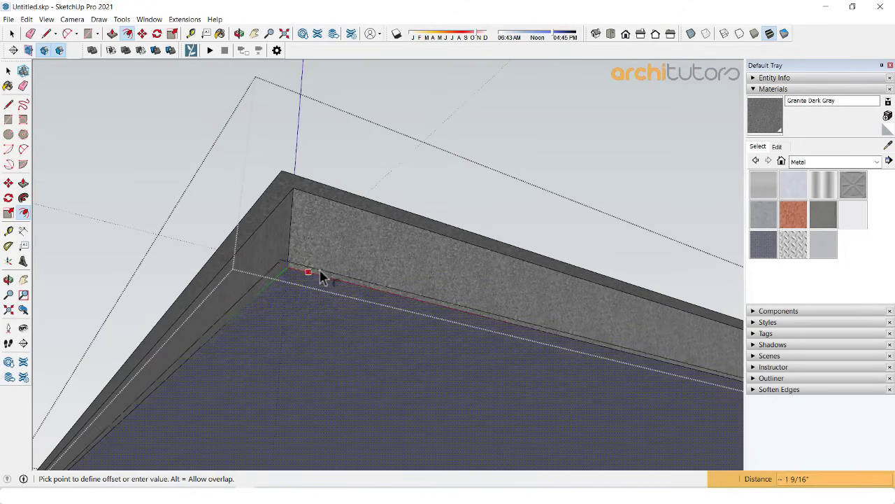
click(320, 268)
mouse_move(320, 268)
middle_down()
mouse_move(286, 326)
mouse_move(460, 245)
middle_up()
Step: Sample the window frames' Aluminum and paint the cap slab's side and lower rim with it
click(887, 146)
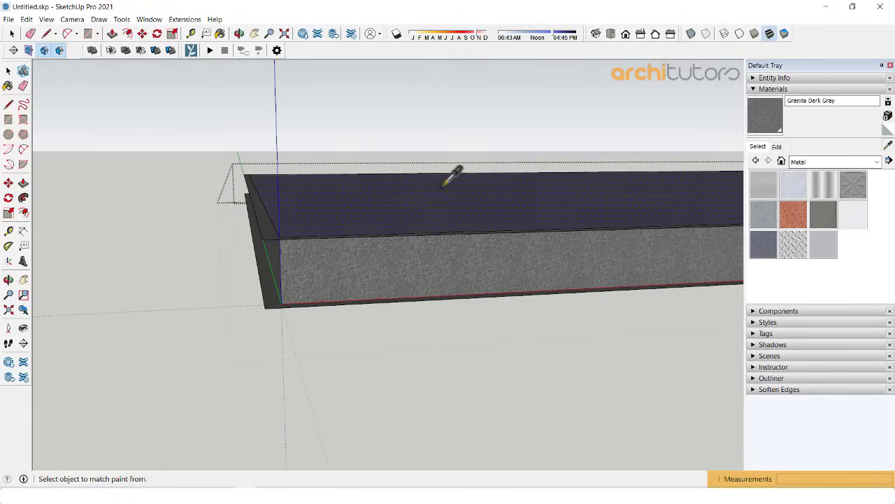
scroll(450, 175, down, 5)
scroll(373, 150, down, 4)
scroll(434, 319, up, 2)
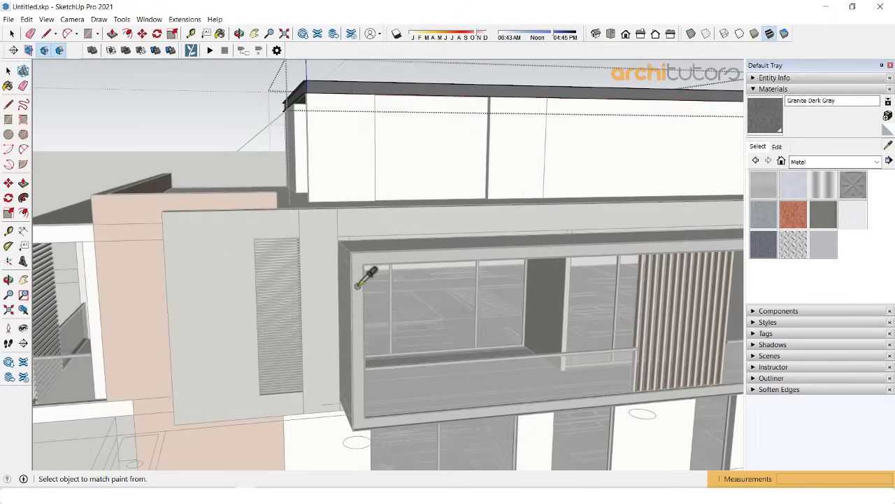
click(355, 279)
scroll(343, 202, up, 5)
scroll(360, 207, up, 2)
click(360, 208)
mouse_move(361, 208)
middle_down()
mouse_move(276, 196)
mouse_move(285, 189)
middle_up()
click(270, 370)
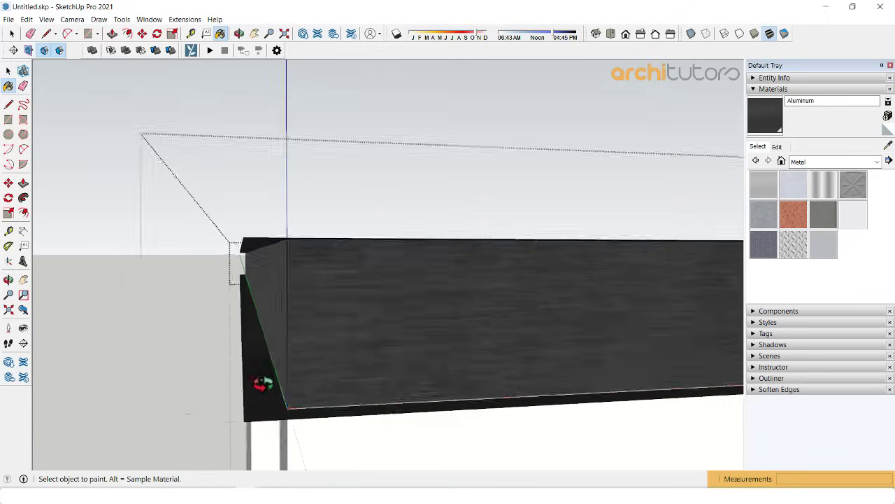
middle_drag(260, 380, 283, 385)
Step: Push/Pull the cap's outer rim up slightly to give a stepped edge profile
key(p)
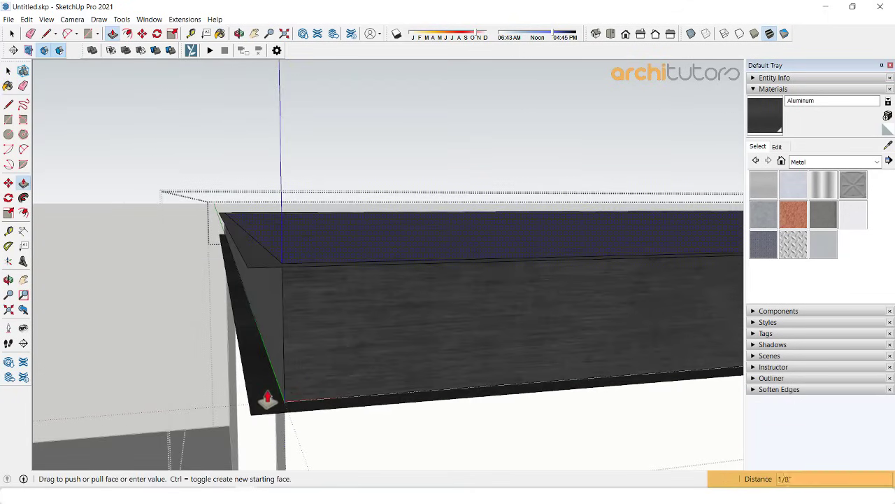
key(Escape)
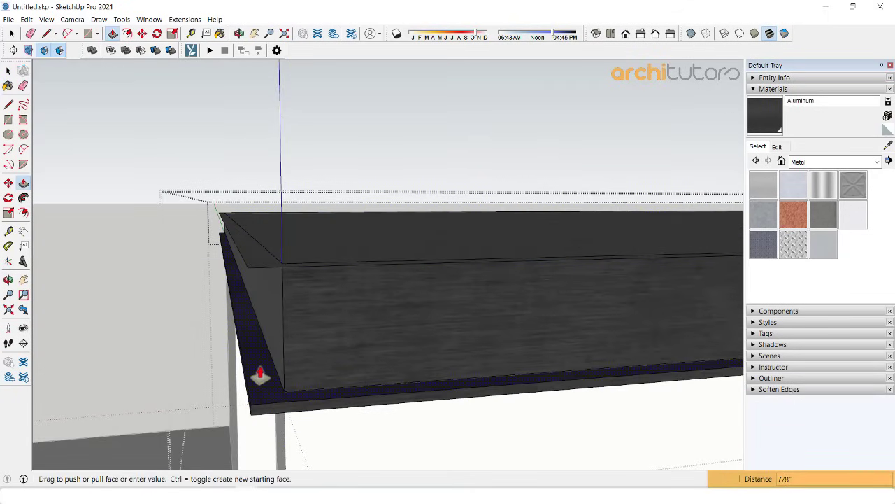
mouse_move(259, 376)
middle_down()
mouse_move(296, 294)
mouse_move(193, 284)
mouse_move(456, 297)
middle_up()
click(248, 295)
key(space)
mouse_move(651, 310)
middle_down()
mouse_move(357, 286)
mouse_move(448, 309)
mouse_move(338, 294)
middle_up()
scroll(338, 295, down, 5)
mouse_move(416, 300)
middle_down()
mouse_move(382, 254)
mouse_move(398, 280)
mouse_move(329, 221)
mouse_move(280, 248)
mouse_move(310, 296)
mouse_move(414, 250)
middle_up()
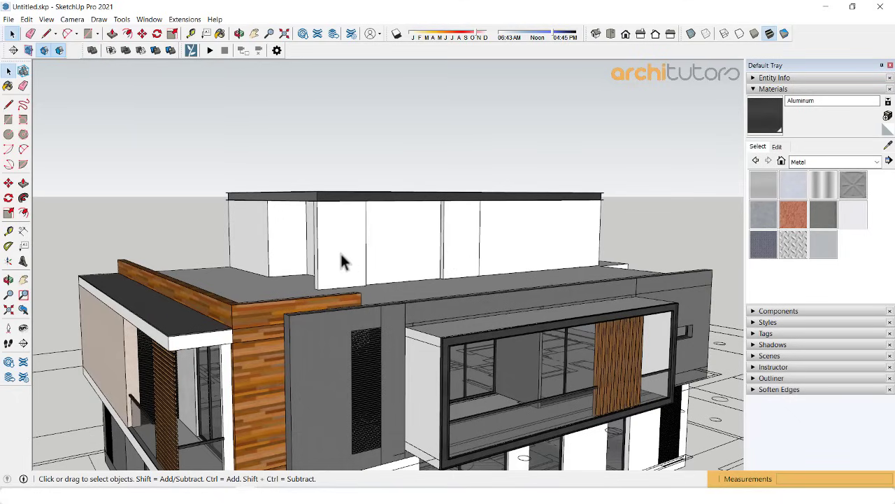
Step: Select the upper white volume and open its group for editing
scroll(490, 264, up, 2)
scroll(438, 284, up, 2)
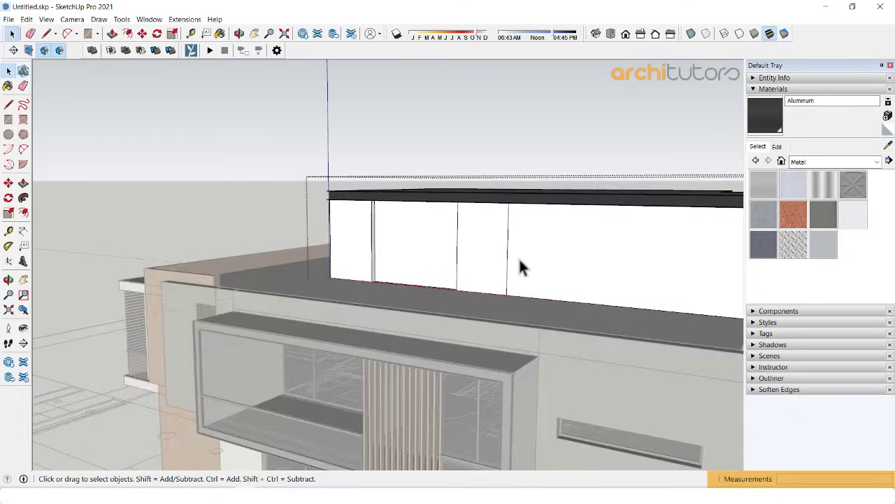
scroll(524, 266, up, 2)
scroll(401, 252, up, 2)
scroll(357, 238, down, 1)
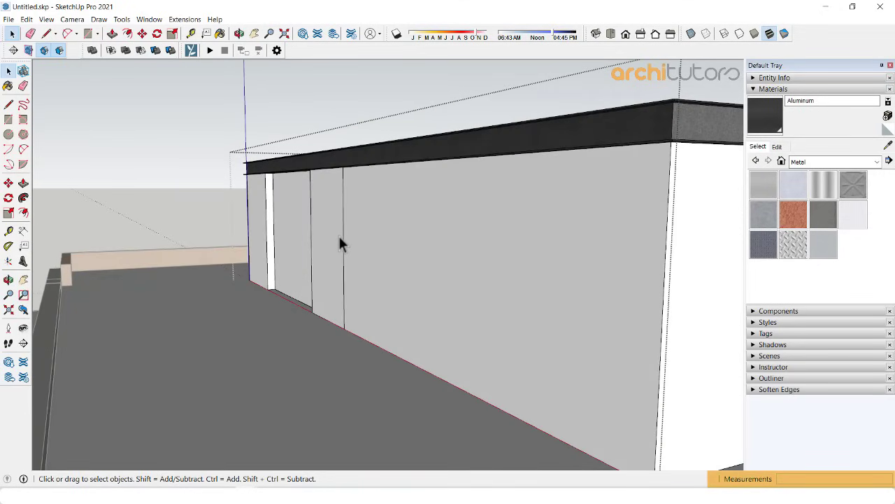
key(p)
key(space)
scroll(340, 256, down, 2)
click(428, 275)
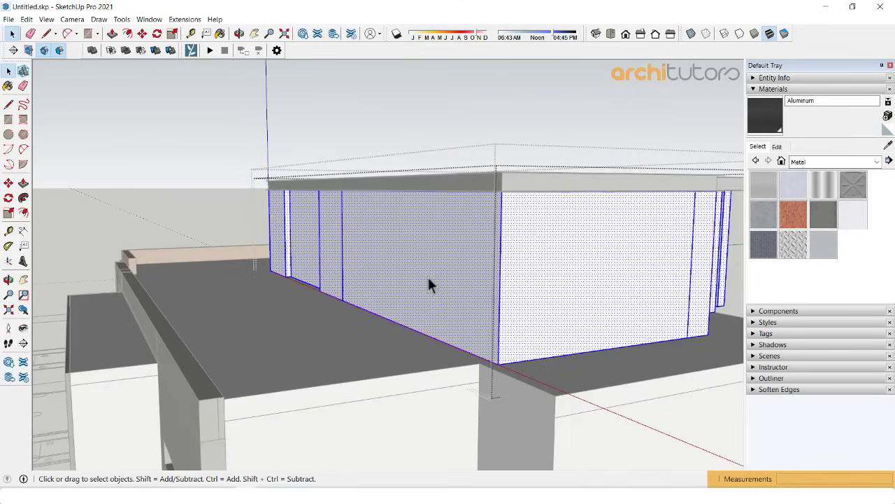
double_click(422, 279)
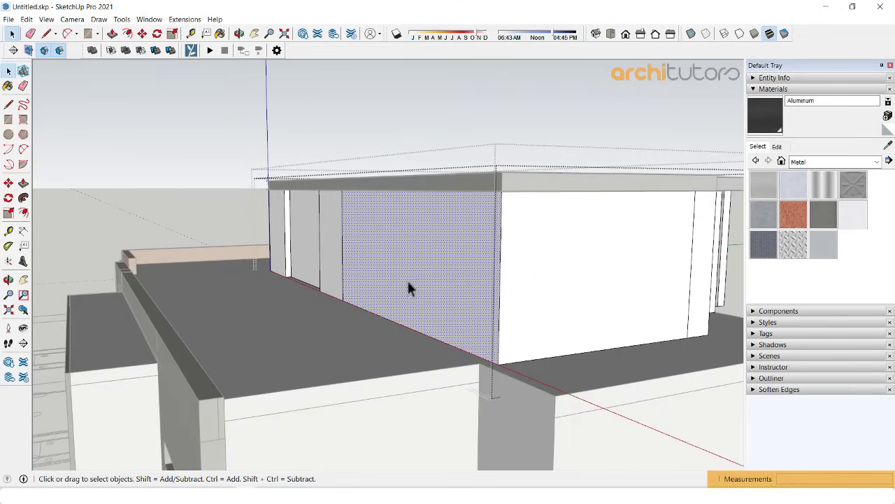
Step: Push one wall face of the upper volume inward by 3
key(p)
click(414, 286)
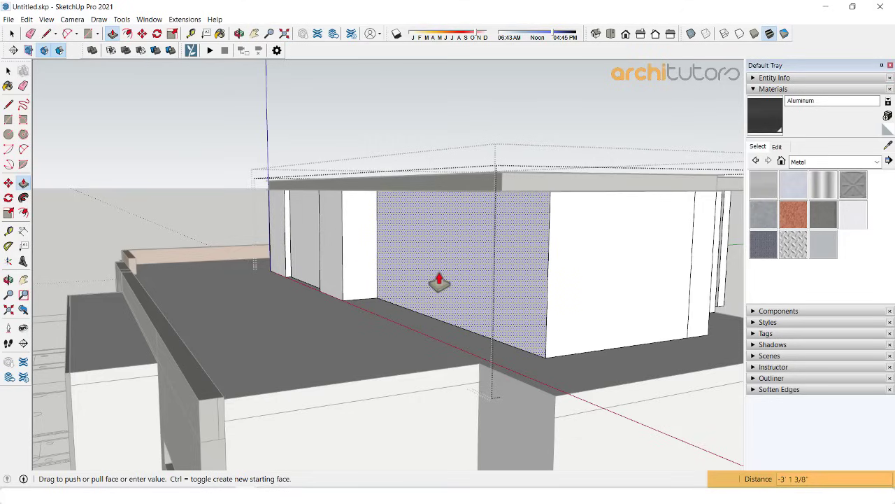
text(3)
key(Return)
key(space)
scroll(359, 256, down, 2)
scroll(534, 256, down, 2)
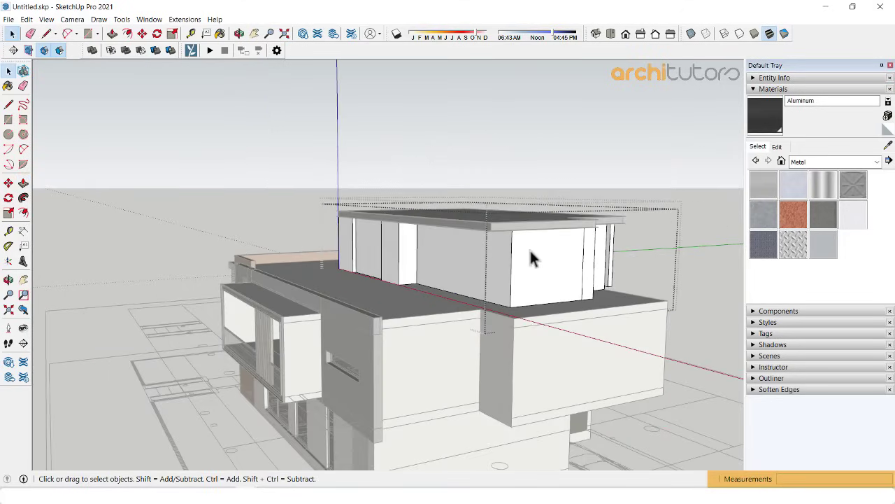
Step: Sample Wood Floor Dark and paint the recessed wall, second wall and two adjoining narrow faces
click(889, 145)
middle_drag(490, 252, 636, 201)
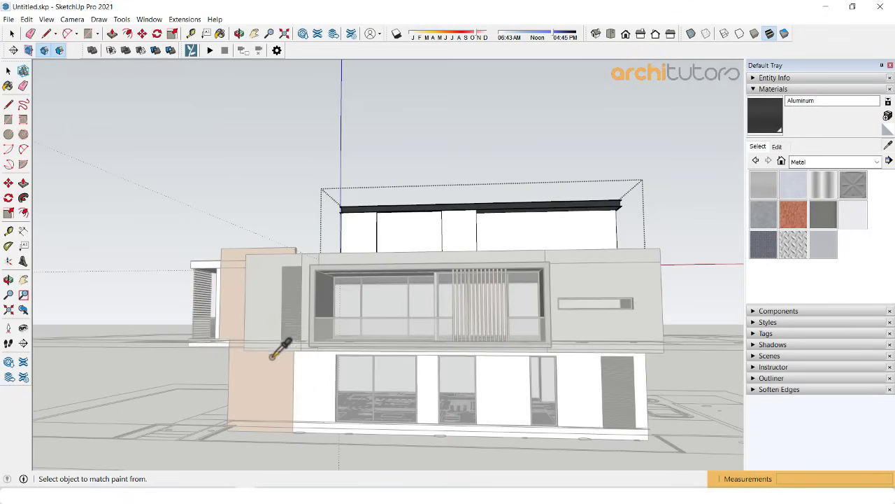
click(274, 350)
middle_drag(505, 262, 505, 242)
key(space)
click(501, 254)
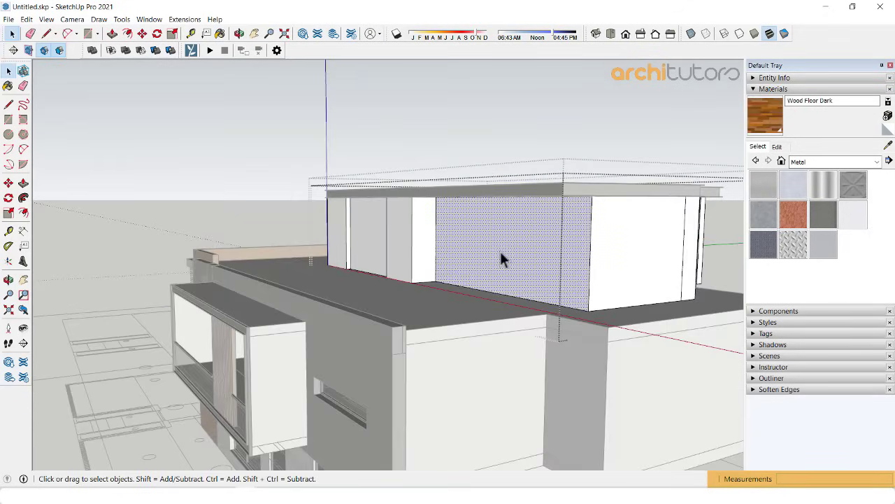
key(b)
click(503, 254)
click(622, 261)
mouse_move(622, 260)
middle_down()
mouse_move(324, 249)
mouse_move(466, 260)
mouse_move(380, 236)
mouse_move(492, 250)
mouse_move(383, 219)
middle_up()
click(310, 251)
click(335, 246)
key(space)
Step: Select the middle white wall panel of the upper volume
click(380, 224)
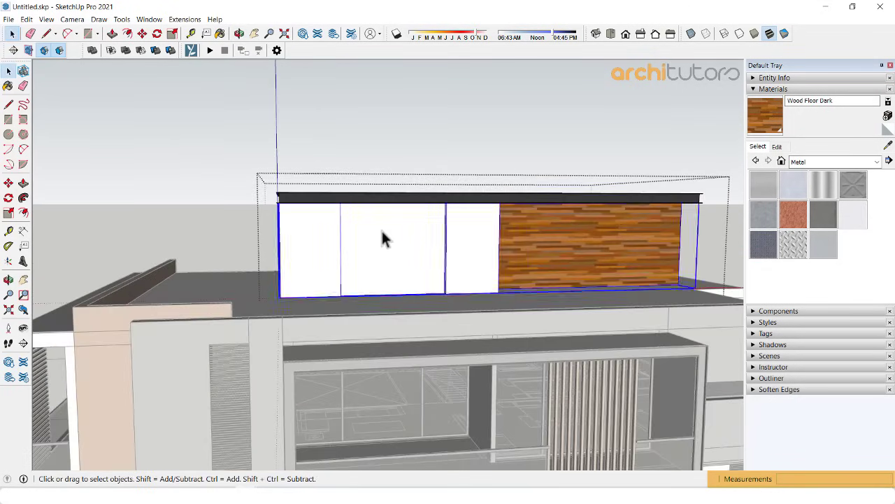
scroll(384, 236, up, 3)
scroll(386, 246, up, 2)
Step: Offset the middle panel's edges inward by 2 to form a window frame
key(f)
click(390, 249)
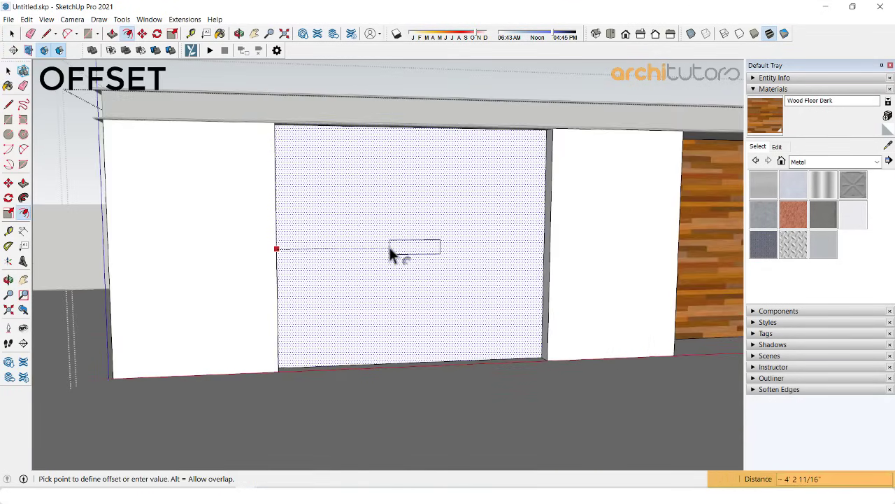
text(2)
key(Return)
middle_drag(394, 254, 315, 263)
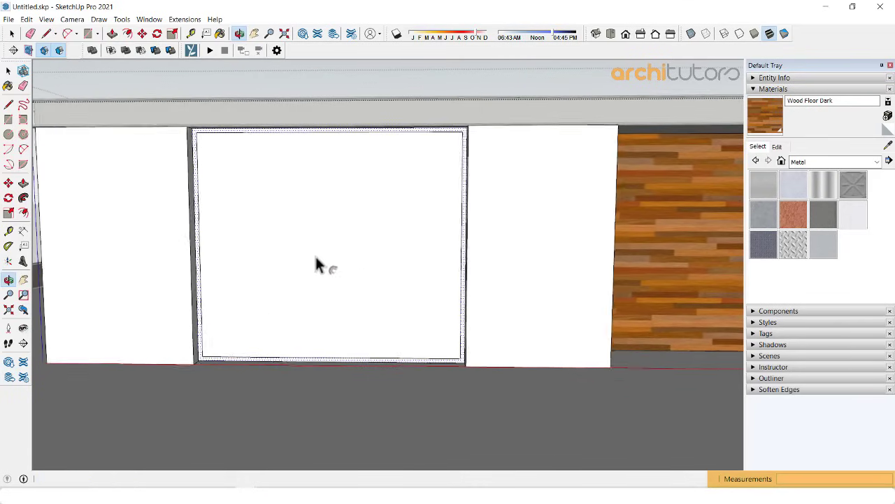
Step: Sample the dark Color M06 material for the new window frame
click(888, 145)
scroll(452, 104, down, 3)
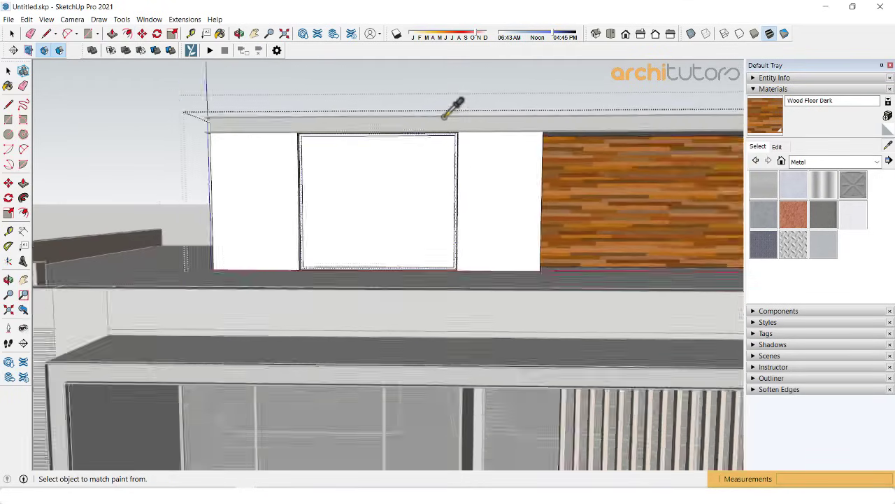
scroll(389, 336, up, 2)
scroll(432, 309, up, 3)
scroll(413, 341, up, 3)
click(412, 341)
scroll(403, 329, down, 2)
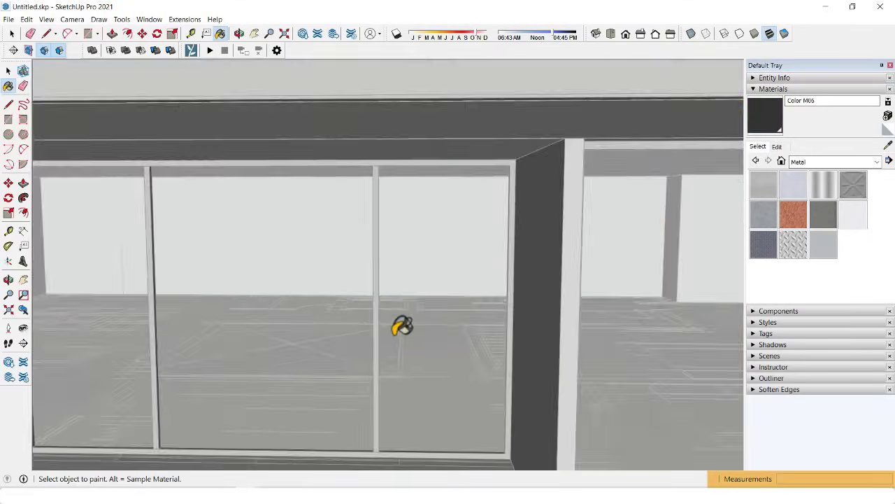
scroll(363, 237, down, 3)
scroll(353, 185, up, 3)
scroll(360, 203, up, 3)
scroll(399, 218, down, 2)
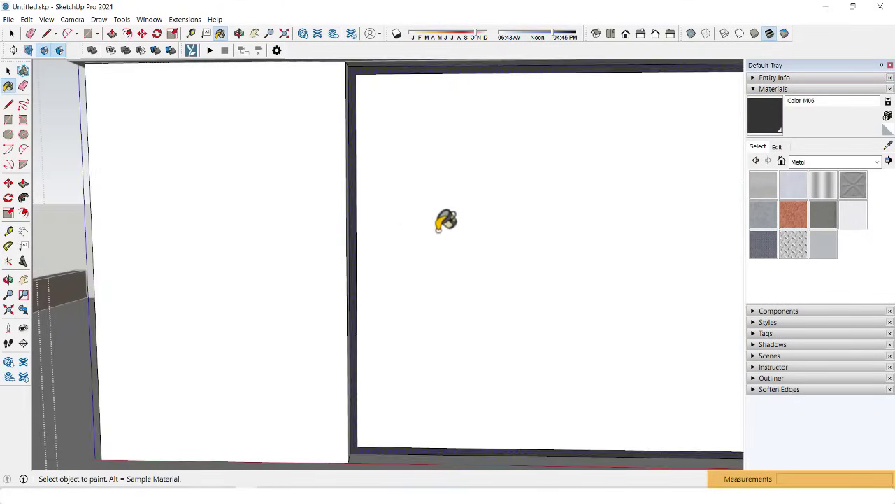
scroll(300, 214, down, 3)
scroll(474, 254, down, 2)
mouse_move(473, 254)
shift+middle_down()
mouse_move(512, 266)
mouse_move(392, 241)
shift+middle_up()
scroll(332, 343, up, 2)
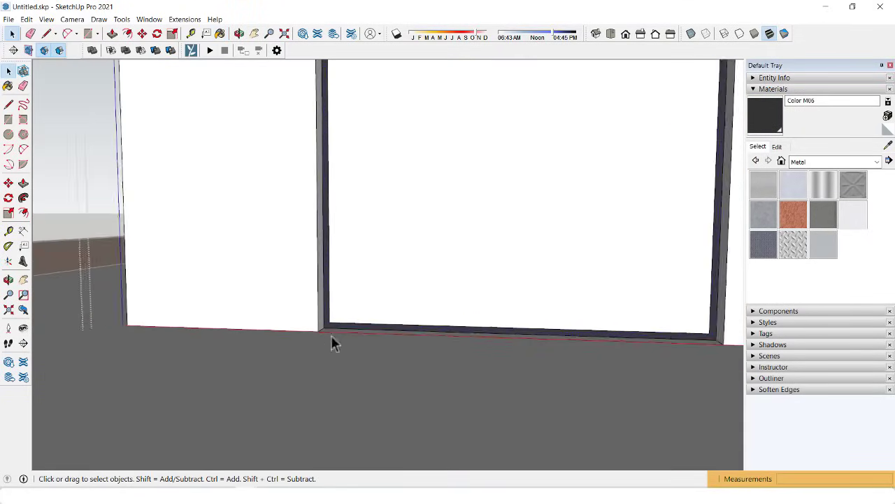
scroll(334, 323, up, 1)
scroll(331, 320, down, 2)
Step: Copy the frame's inner vertical edge across, with a second copy offset 2
key(m)
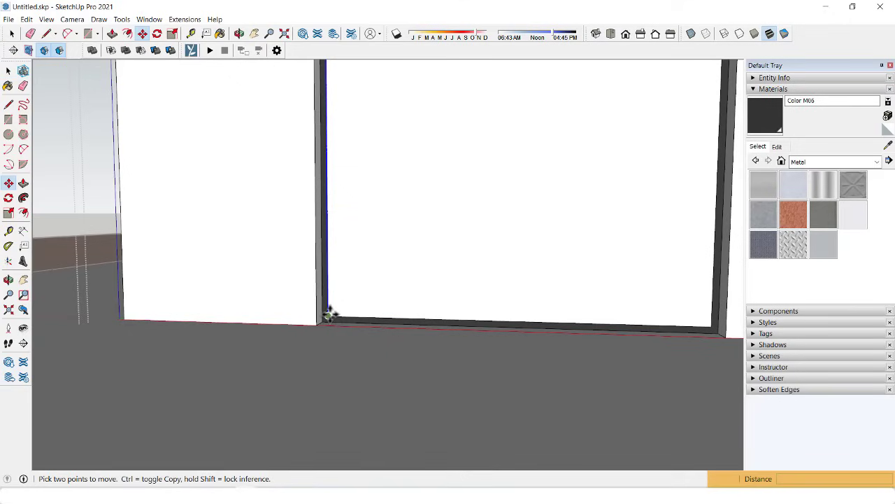
key(ctrl)
click(327, 316)
text(2'6)
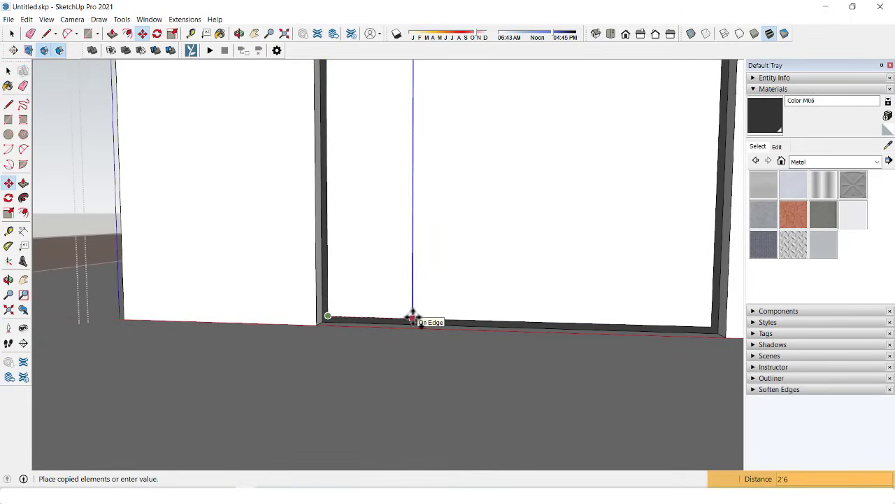
click(413, 318)
scroll(537, 306, down, 2)
scroll(537, 306, up, 2)
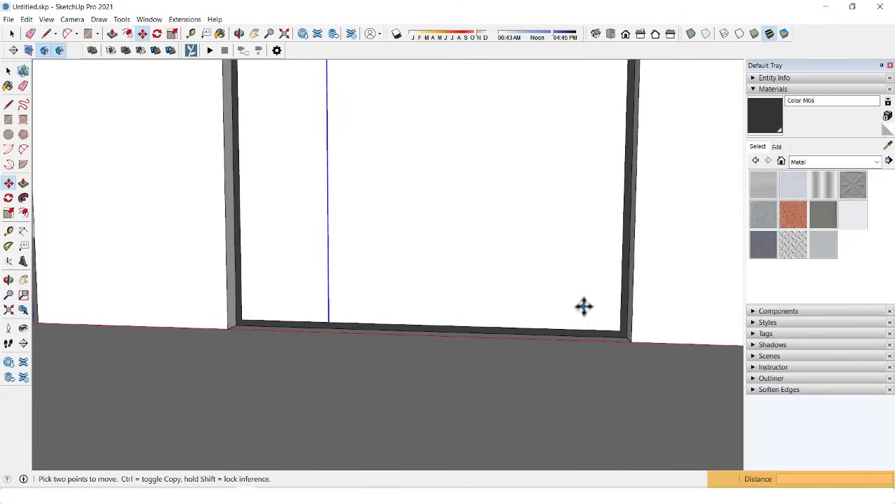
click(329, 316)
text(2)
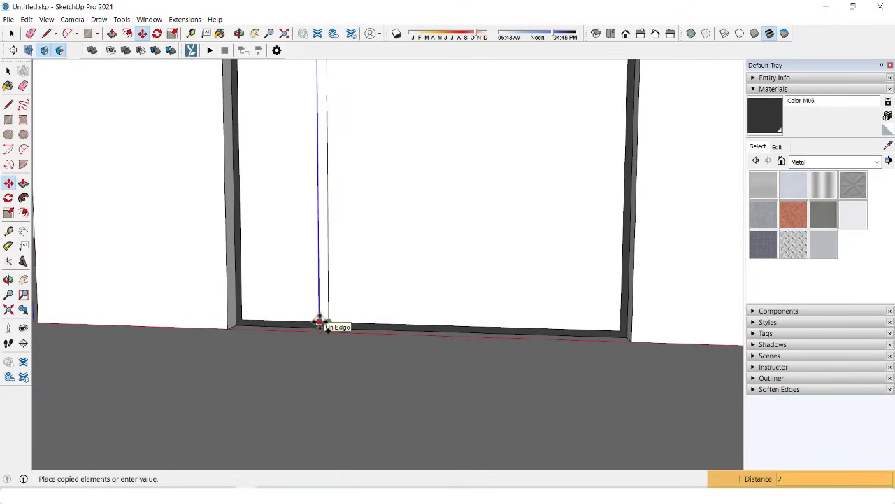
key(Return)
scroll(526, 316, up, 1)
scroll(650, 303, up, 2)
key(space)
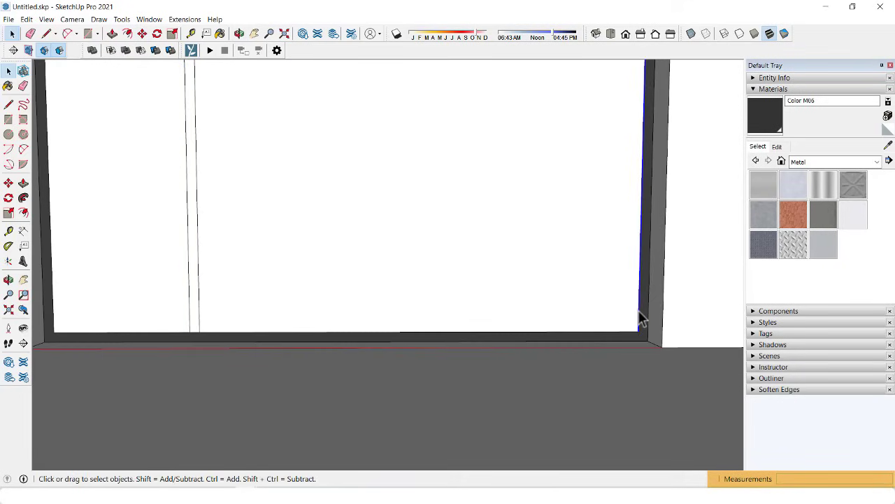
Step: Copy the right inner edge at 2'6 and paint the first mullion strip Color M06
key(m)
click(638, 331)
text(2')
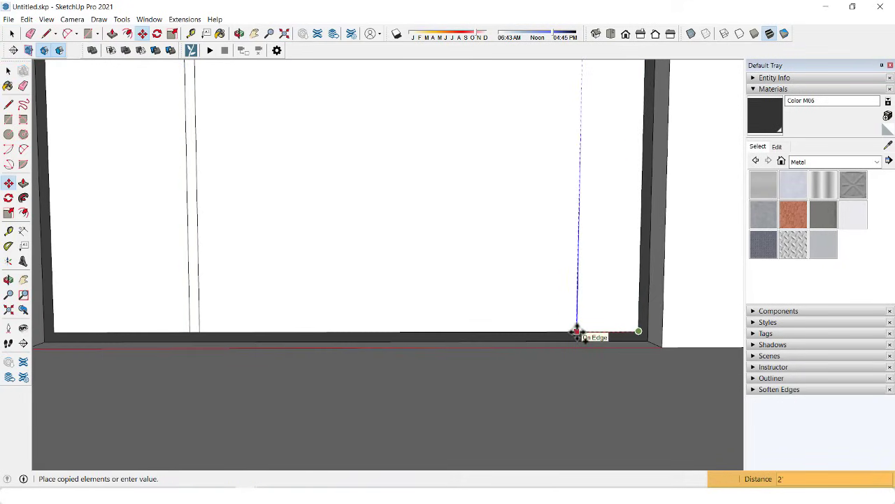
text(6)
key(Return)
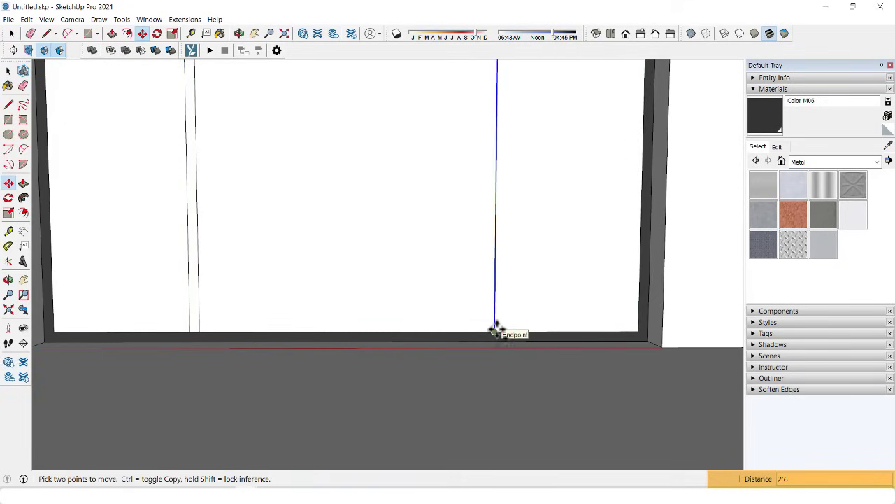
click(495, 329)
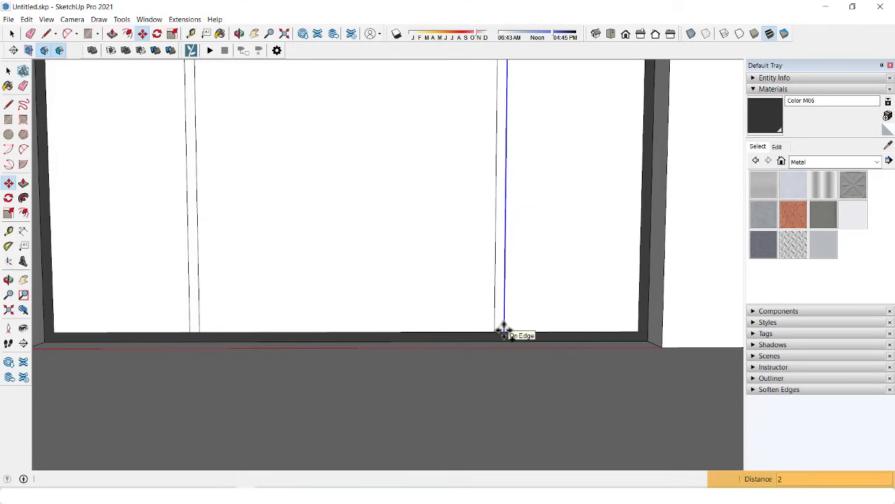
key(b)
click(503, 312)
scroll(287, 289, down, 2)
Step: Paint the second mullion dark and pull the mullion and frame faces out 2"
scroll(297, 294, up, 2)
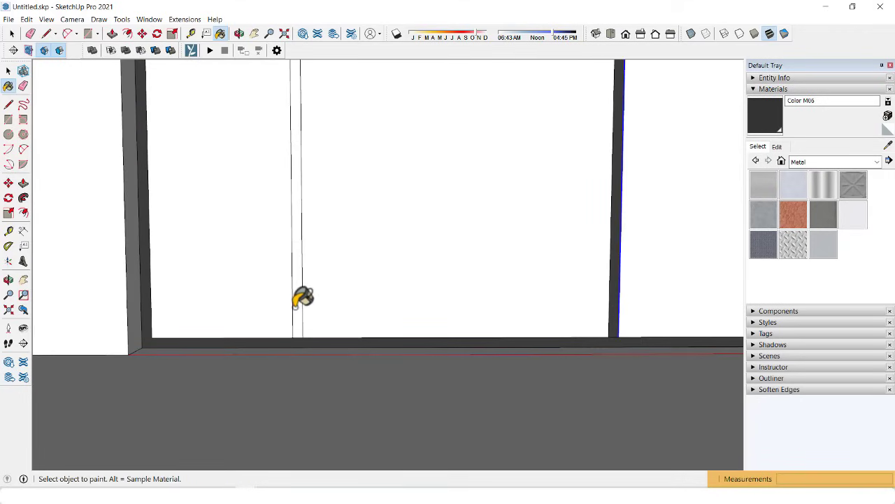
click(303, 308)
middle_drag(308, 302, 194, 299)
key(p)
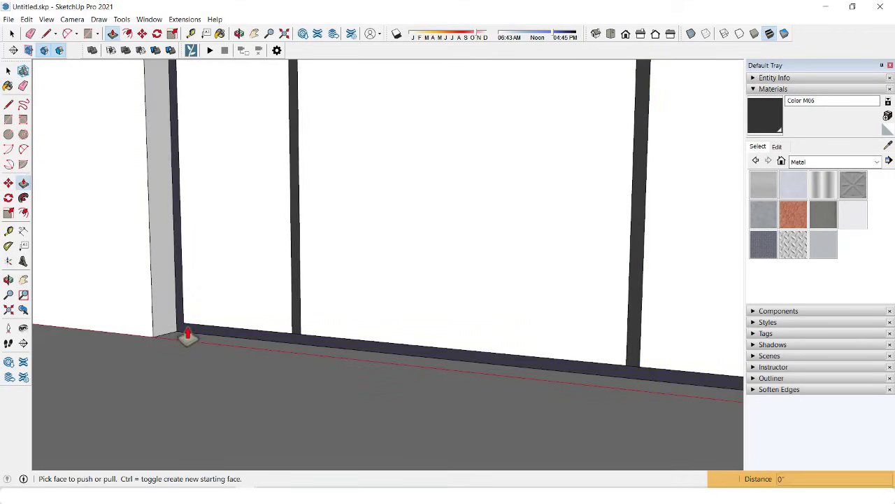
click(179, 337)
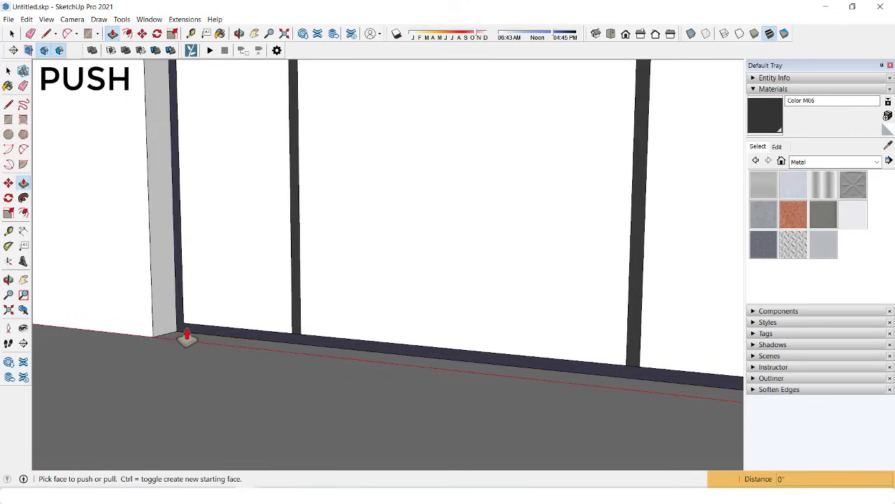
middle_drag(183, 337, 256, 336)
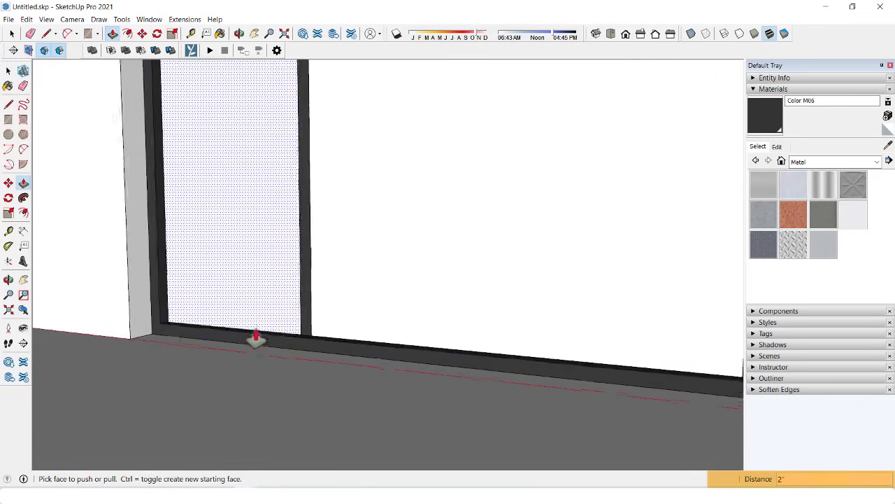
click(310, 330)
mouse_move(310, 329)
middle_down()
mouse_move(608, 319)
mouse_move(496, 327)
mouse_move(494, 260)
mouse_move(892, 160)
middle_up()
click(478, 320)
mouse_move(741, 145)
middle_down()
mouse_move(480, 140)
mouse_move(380, 278)
middle_up()
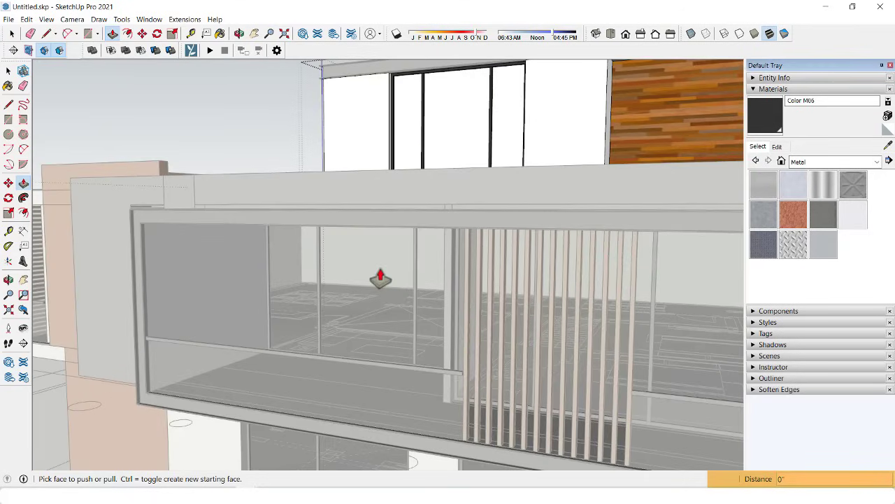
Step: Sample Translucent Glass Gray and paint the three upper window panes with it
click(887, 146)
click(397, 321)
scroll(510, 104, up, 3)
click(510, 105)
click(444, 115)
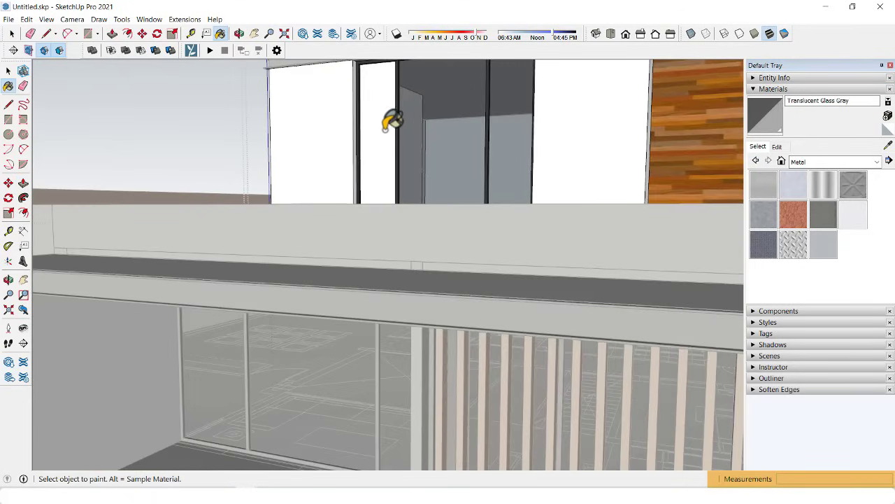
click(386, 128)
key(space)
scroll(475, 161, down, 3)
scroll(484, 159, down, 2)
mouse_move(485, 160)
middle_down()
mouse_move(580, 146)
mouse_move(389, 157)
mouse_move(606, 190)
middle_up()
scroll(306, 176, up, 3)
scroll(290, 176, up, 3)
scroll(317, 189, up, 3)
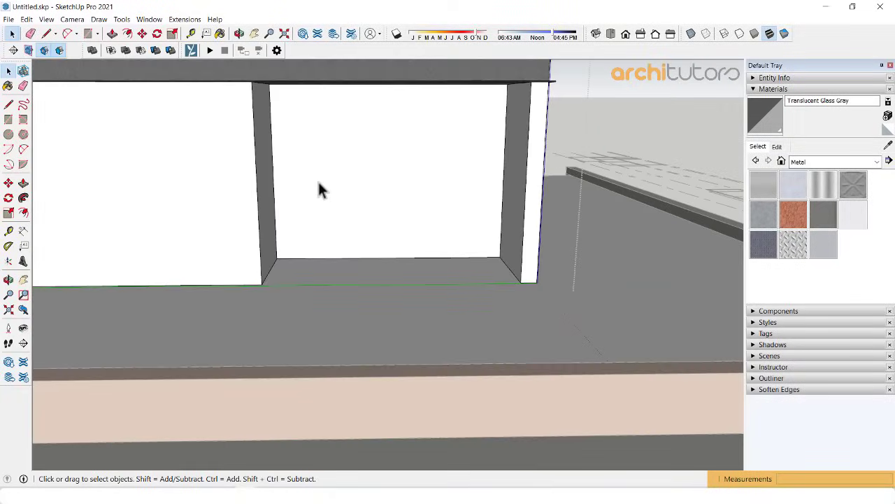
scroll(318, 189, down, 2)
scroll(364, 182, down, 2)
Step: Offset the white recess panel 2 inches inward and paint the frame with Color M06
click(348, 195)
scroll(342, 227, down, 1)
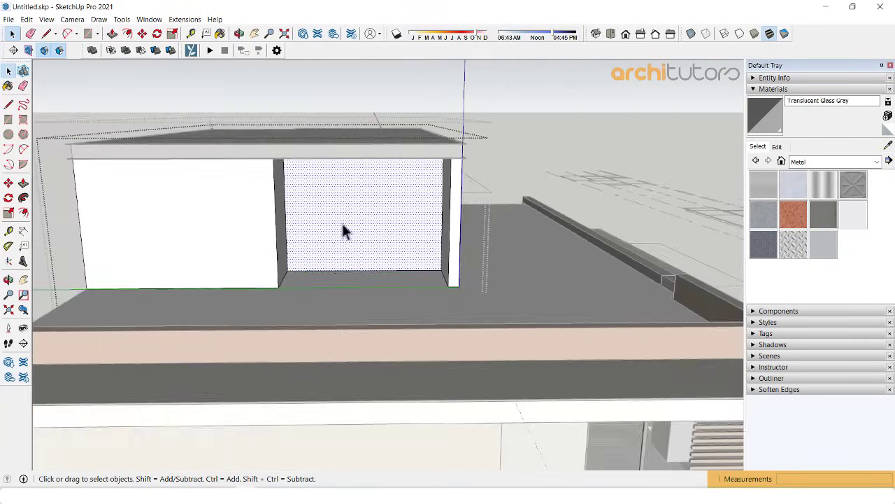
scroll(342, 231, up, 2)
key(f)
click(345, 216)
text(2)
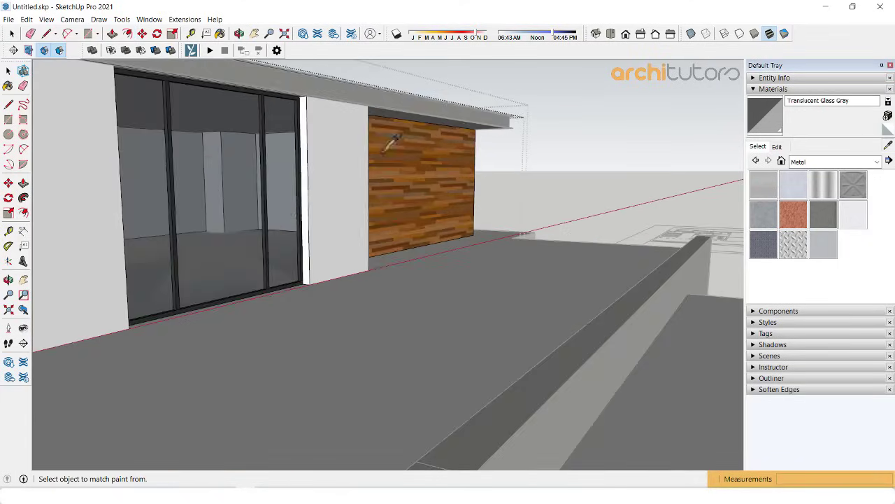
scroll(272, 235, up, 2)
alt+click(259, 238)
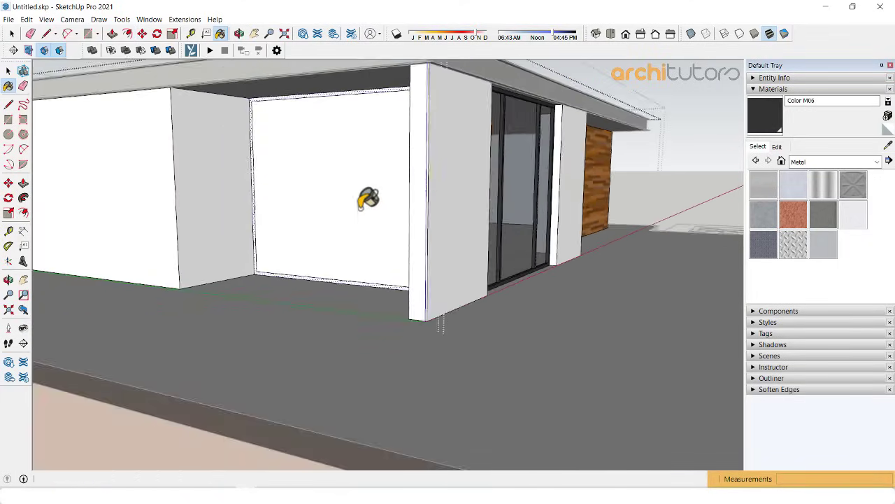
click(246, 260)
mouse_move(274, 271)
middle_down()
mouse_move(394, 260)
mouse_move(293, 274)
middle_up()
key(space)
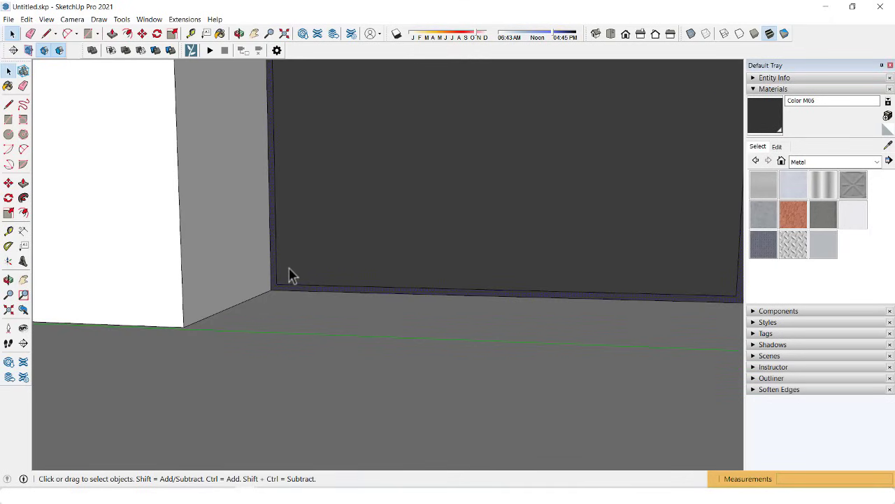
Step: Move-copy a 2-inch mullion from the frame edge to the panel centre
key(m)
scroll(252, 271, down, 2)
scroll(280, 280, down, 2)
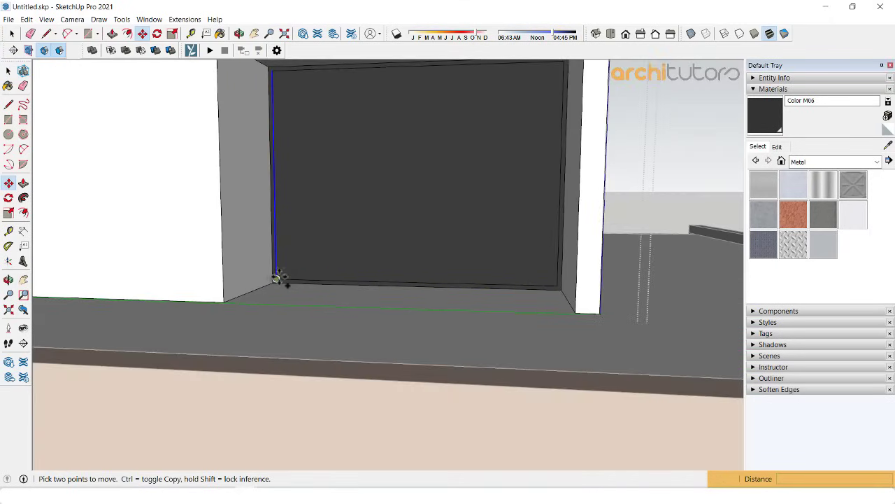
click(276, 279)
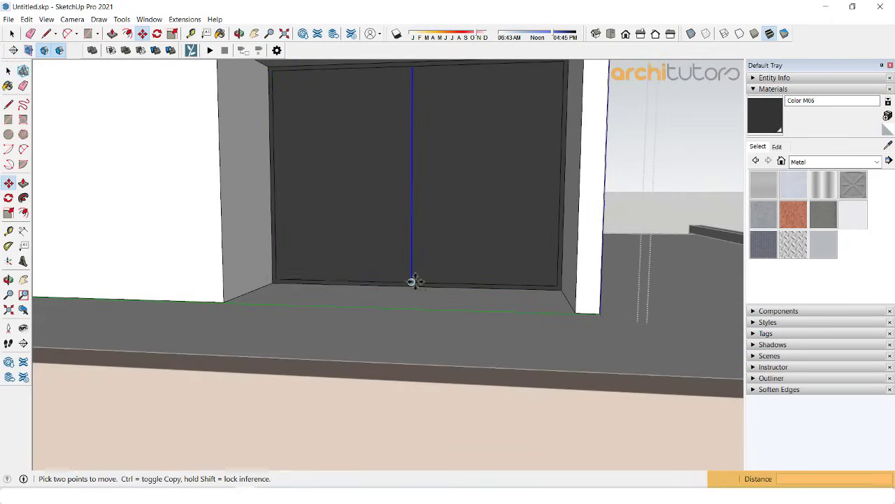
scroll(414, 282, up, 3)
click(409, 283)
text(2)
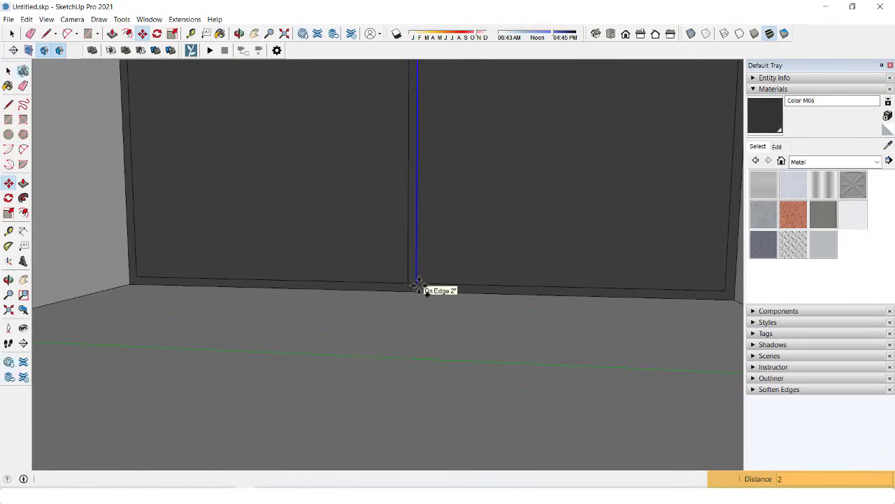
key(Return)
scroll(426, 288, down, 3)
middle_drag(440, 290, 366, 289)
Step: Push/Pull the dark door frame out 2 inches
key(p)
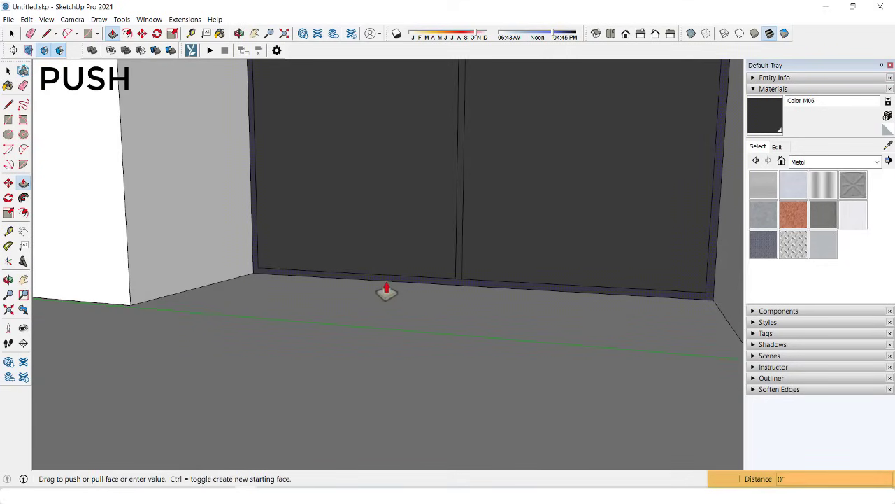
drag(386, 292, 382, 297)
key(Return)
middle_drag(383, 297, 478, 279)
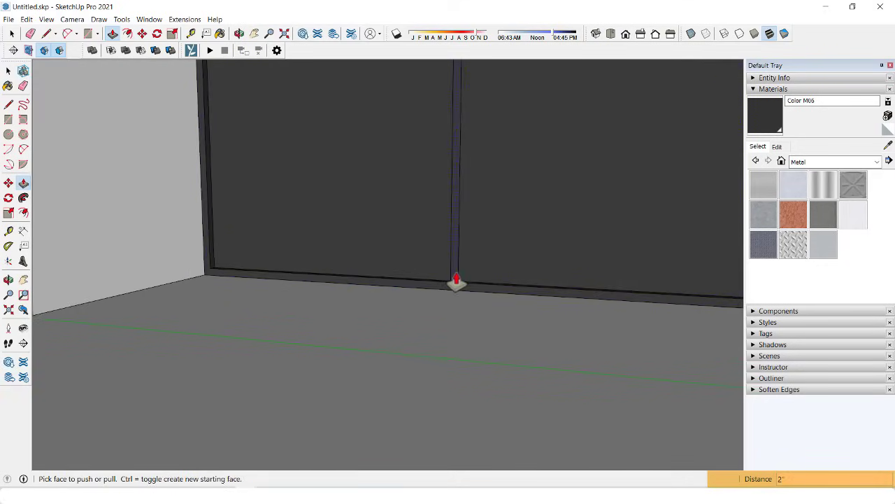
scroll(456, 282, down, 3)
mouse_move(300, 293)
shift+middle_down()
mouse_move(482, 236)
mouse_move(805, 165)
shift+middle_up()
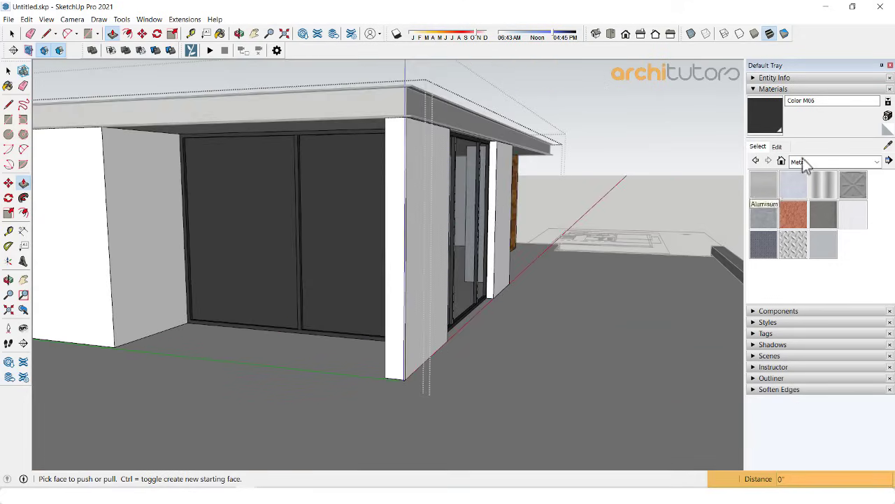
Step: Paint both door panes with Translucent Glass Gray sampled from the sliding door
click(887, 145)
click(476, 223)
click(322, 228)
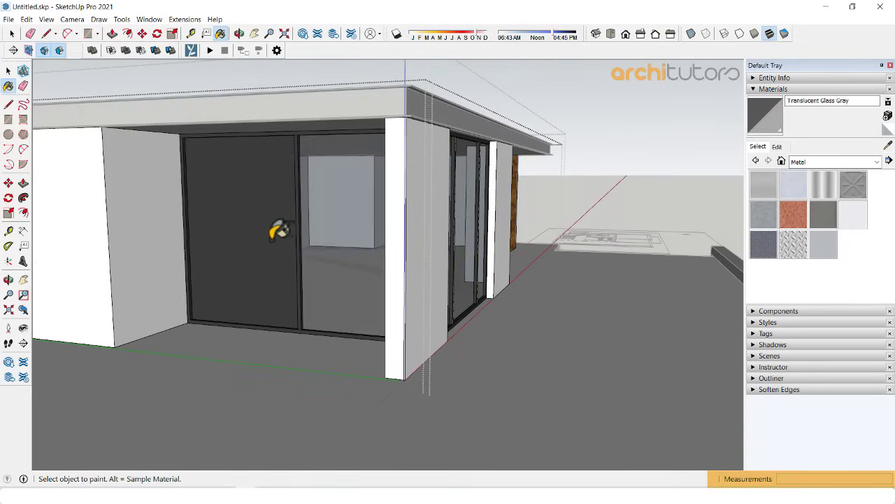
click(273, 231)
key(space)
mouse_move(309, 243)
middle_down()
mouse_move(513, 204)
mouse_move(282, 219)
middle_up()
scroll(287, 218, down, 3)
scroll(413, 183, down, 3)
mouse_move(412, 183)
middle_down()
mouse_move(266, 174)
mouse_move(385, 164)
mouse_move(481, 179)
mouse_move(480, 240)
mouse_move(458, 208)
mouse_move(294, 240)
middle_up()
Step: Draw a rectangle along the parapet top from the corner to its far end
scroll(222, 249, up, 3)
scroll(238, 255, up, 5)
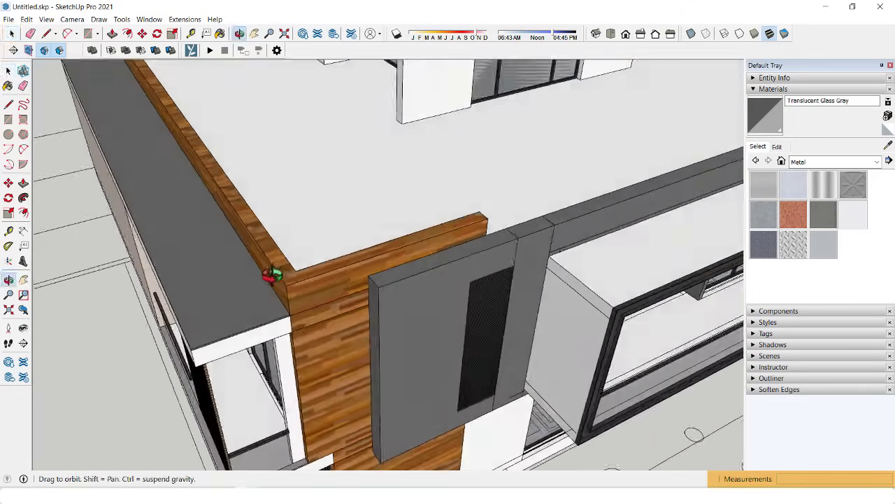
middle_drag(270, 270, 276, 287)
key(l)
click(279, 315)
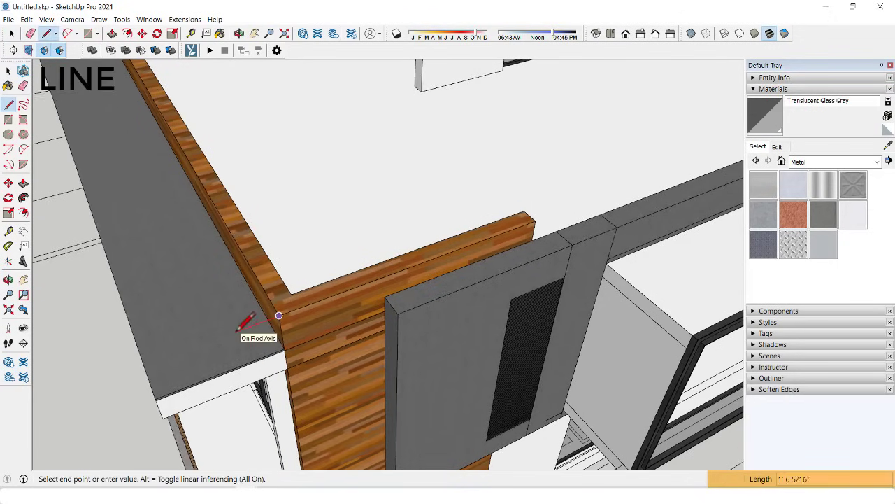
mouse_move(238, 329)
middle_down()
mouse_move(170, 249)
mouse_move(268, 310)
middle_up()
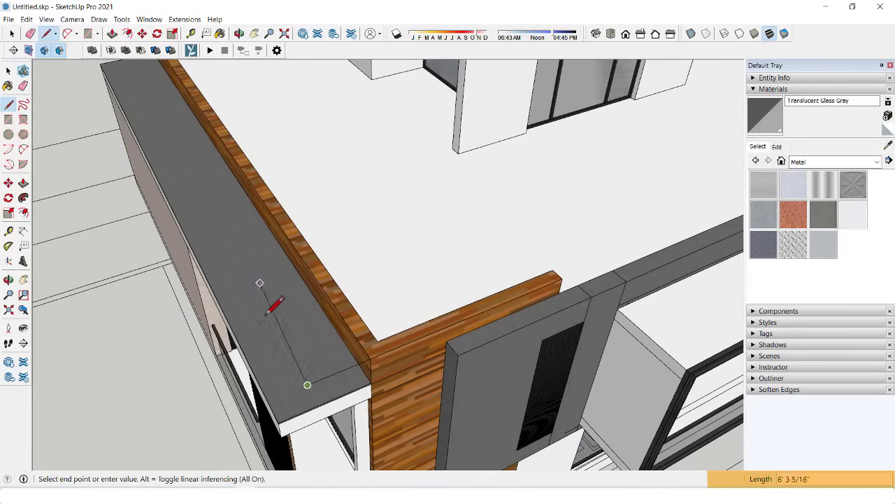
key(r)
middle_drag(308, 384, 270, 292)
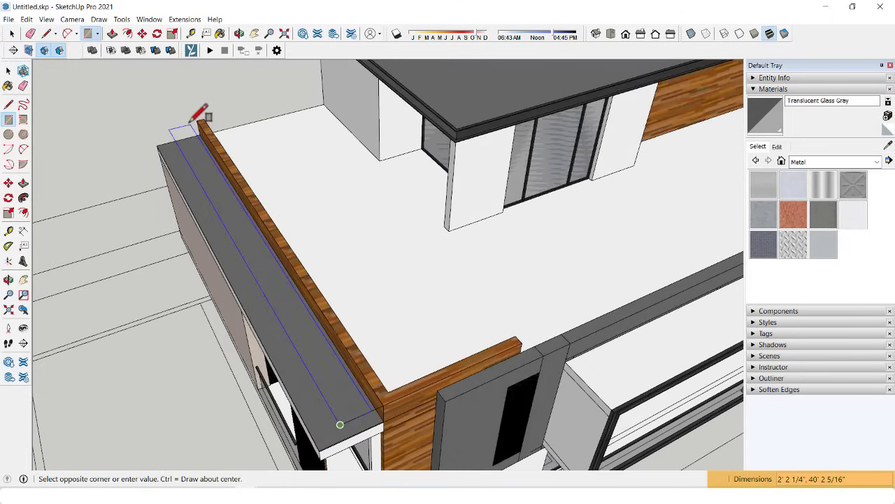
click(204, 119)
mouse_move(204, 119)
middle_down()
mouse_move(345, 268)
mouse_move(300, 324)
middle_up()
scroll(320, 310, up, 2)
scroll(320, 308, up, 2)
Step: Draw a second rectangle over the wood-clad top and select the new cap face
key(l)
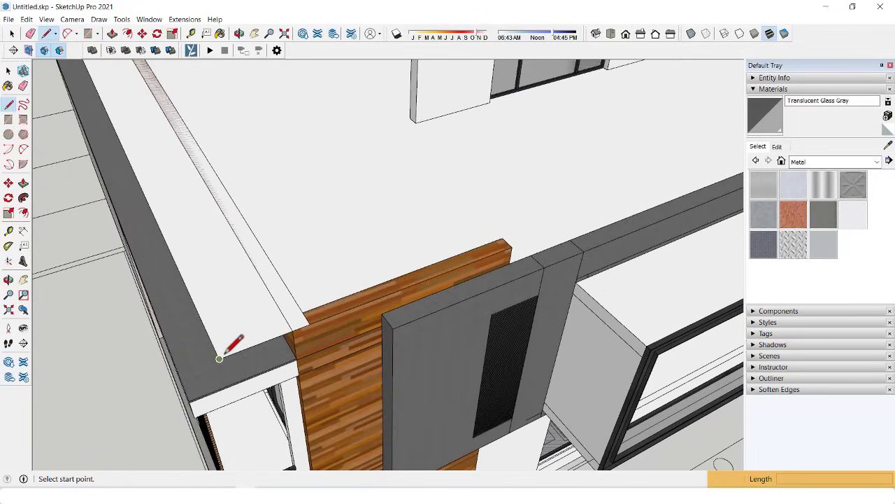
click(221, 357)
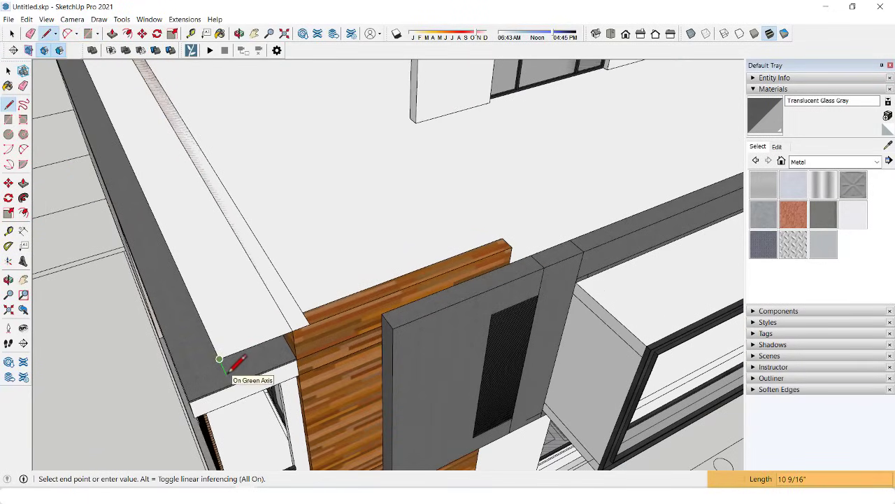
scroll(219, 359, down, 1)
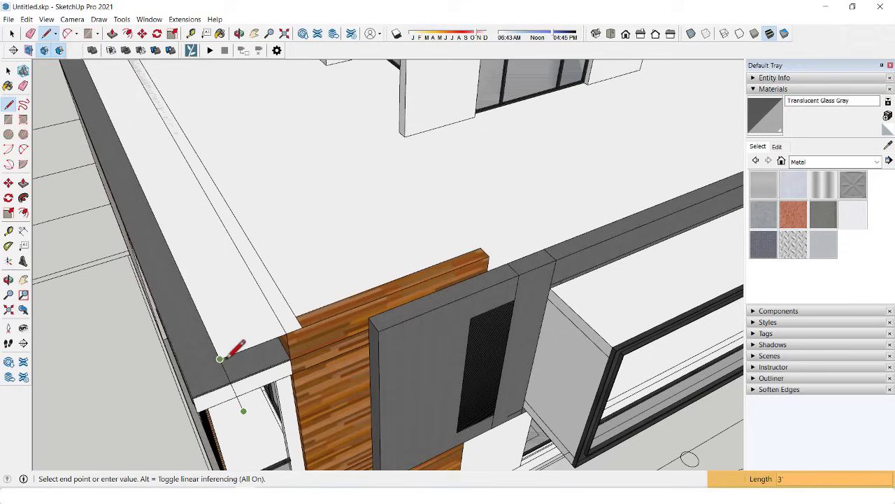
key(r)
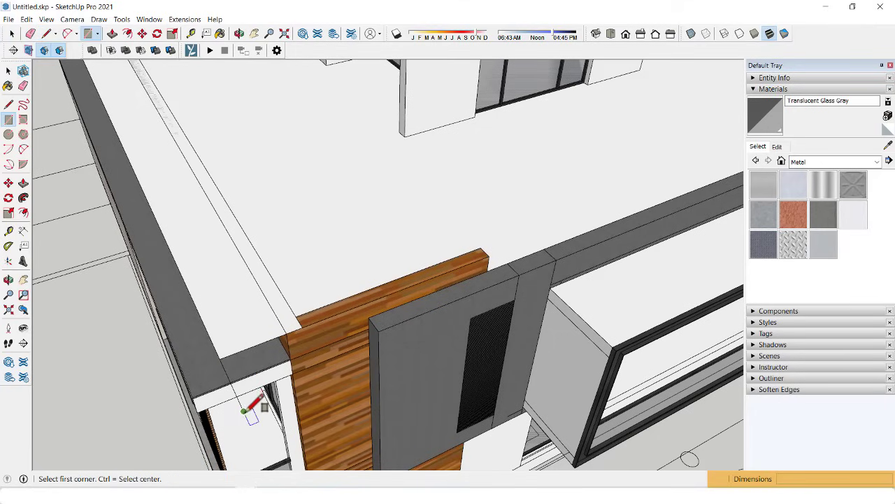
click(244, 412)
click(483, 250)
key(space)
click(488, 260)
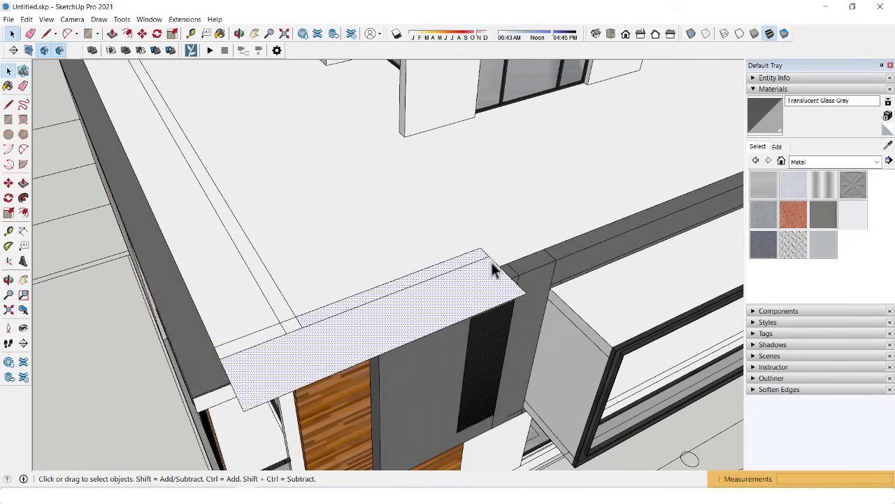
Step: Move the cap edge 24 along the slab's length
middle_drag(494, 265, 393, 274)
key(m)
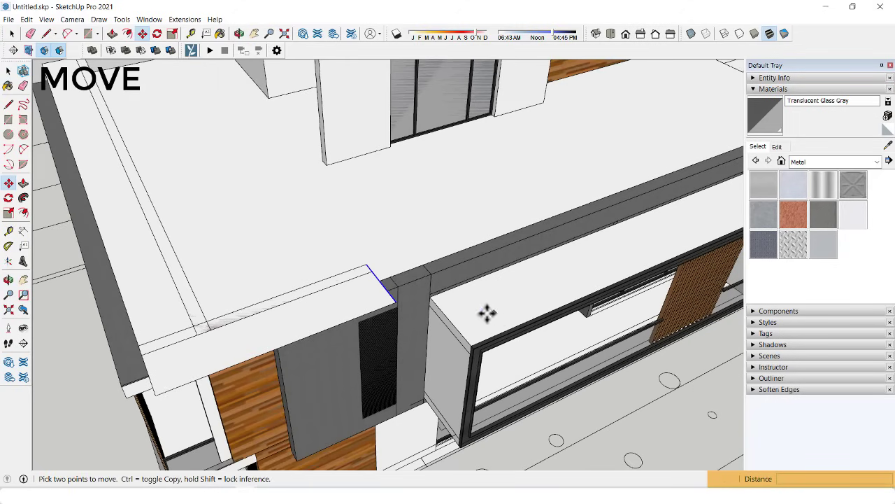
click(487, 312)
middle_drag(599, 262, 310, 343)
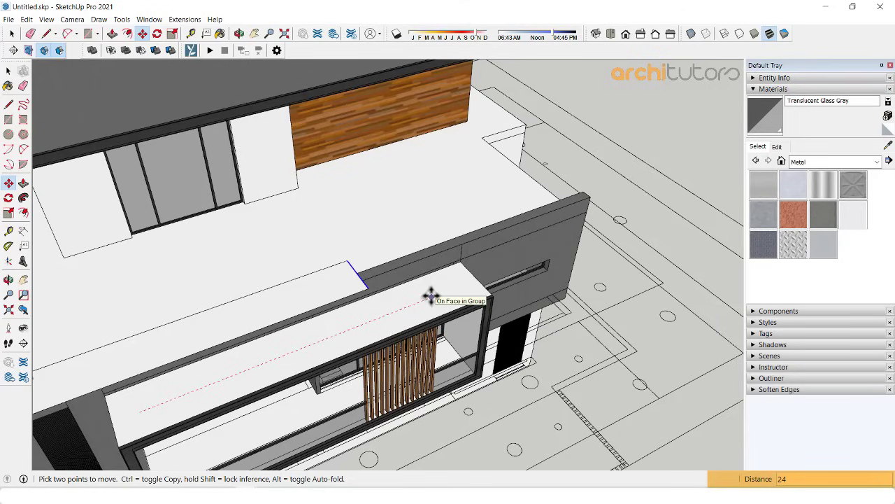
mouse_move(430, 296)
middle_down()
mouse_move(516, 221)
mouse_move(246, 285)
middle_up()
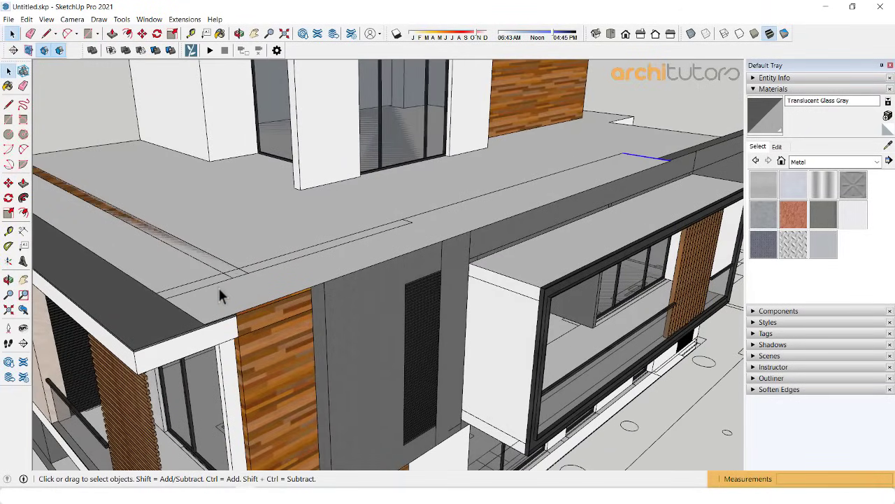
Step: Group the L-shaped parapet top and push/pull it up to give the cap thickness
double_click(219, 287)
right_click(218, 288)
click(252, 378)
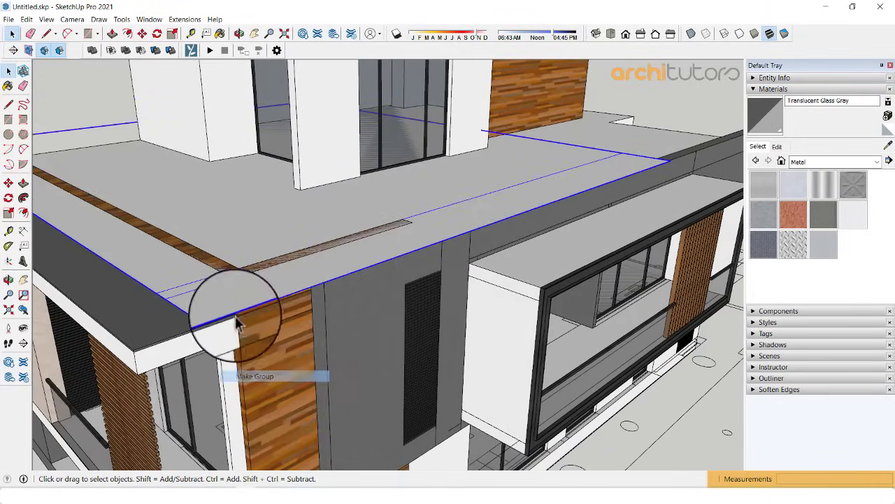
double_click(220, 286)
key(e)
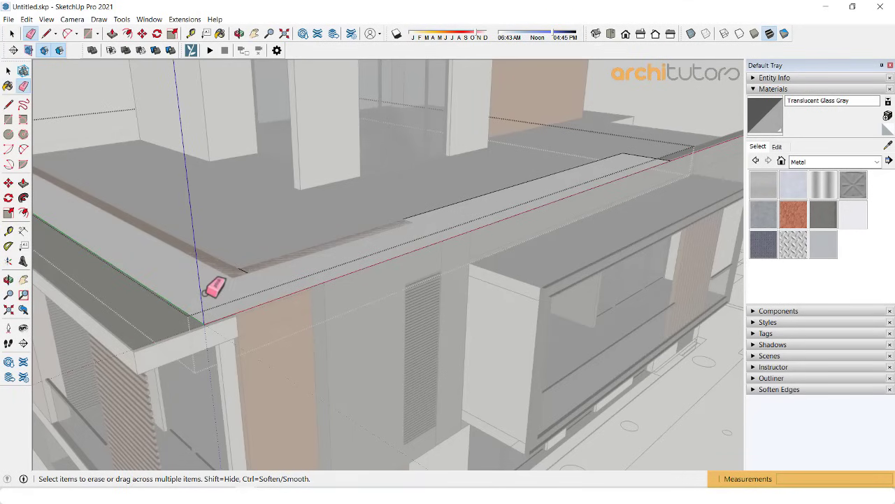
key(p)
click(221, 302)
text(6')
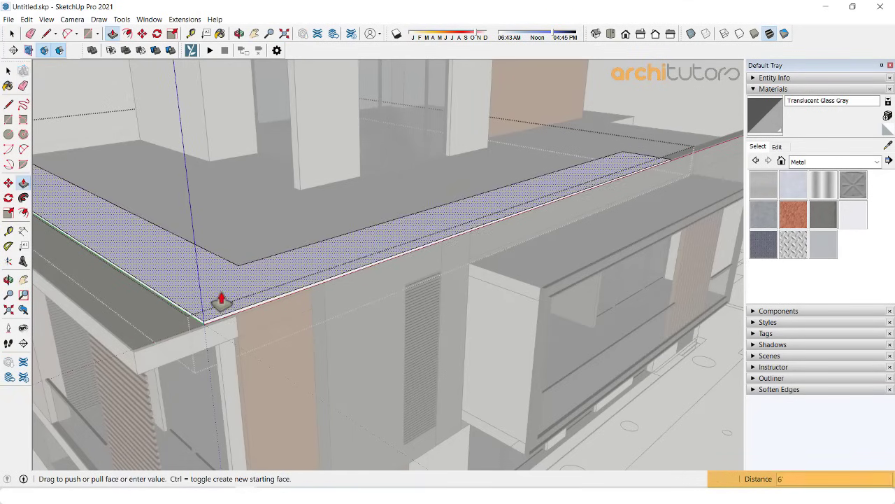
key(Return)
mouse_move(221, 302)
middle_down()
mouse_move(226, 236)
mouse_move(356, 168)
middle_up()
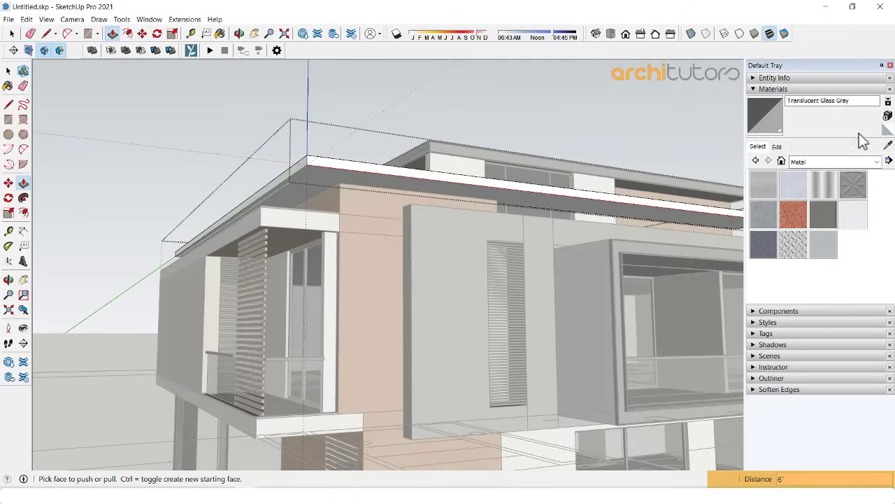
Step: Sample Wood Floor Light and paint the parapet top with it
click(888, 145)
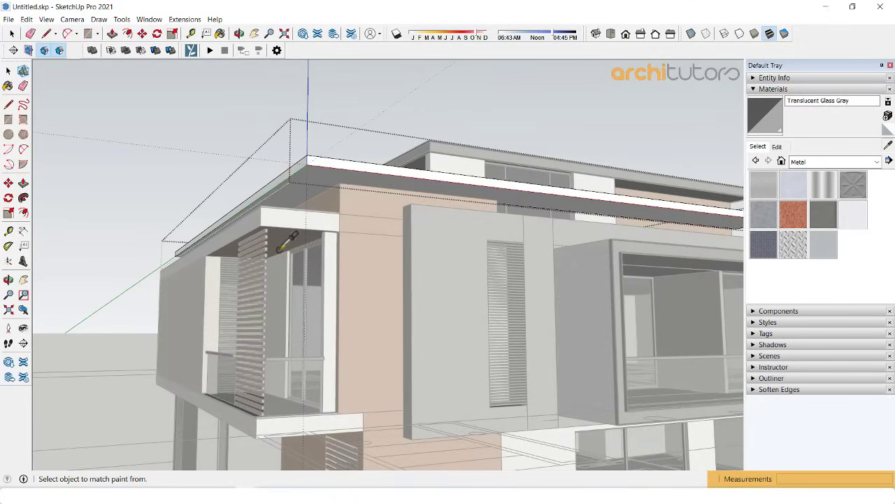
click(364, 188)
scroll(367, 179, up, 5)
middle_drag(364, 186, 328, 270)
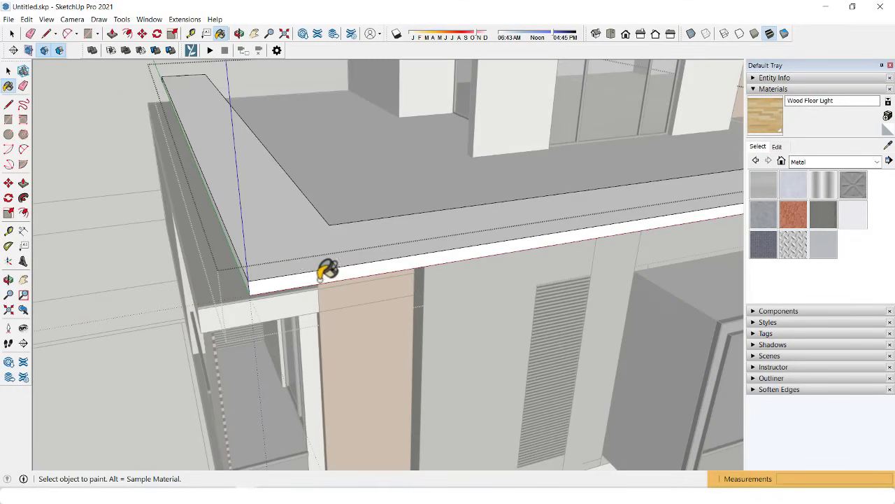
click(302, 261)
mouse_move(306, 242)
middle_down()
mouse_move(380, 214)
mouse_move(368, 234)
mouse_move(477, 381)
mouse_move(589, 320)
mouse_move(672, 231)
middle_up()
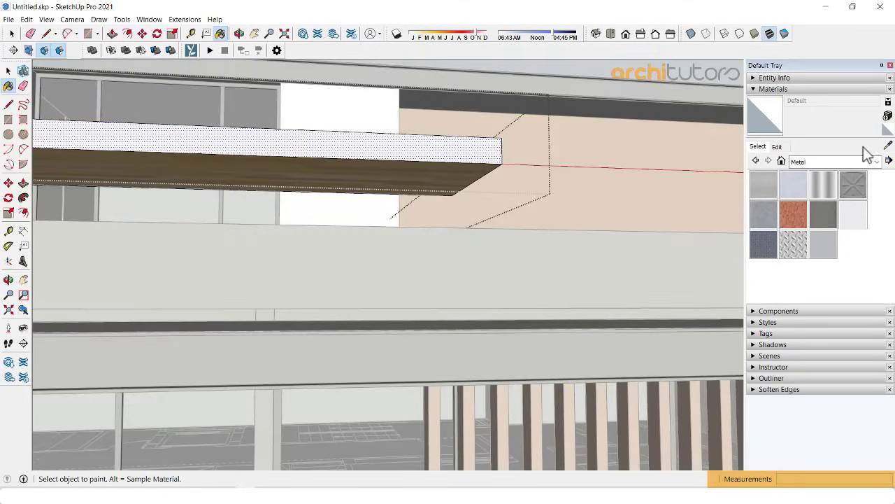
Step: Sample Aluminum and paint both parapet side faces dark
alt+click(462, 348)
mouse_move(472, 340)
middle_down()
mouse_move(194, 358)
mouse_move(495, 228)
mouse_move(473, 289)
mouse_move(490, 204)
mouse_move(350, 200)
mouse_move(329, 266)
middle_up()
click(453, 224)
scroll(350, 210, up, 3)
click(347, 221)
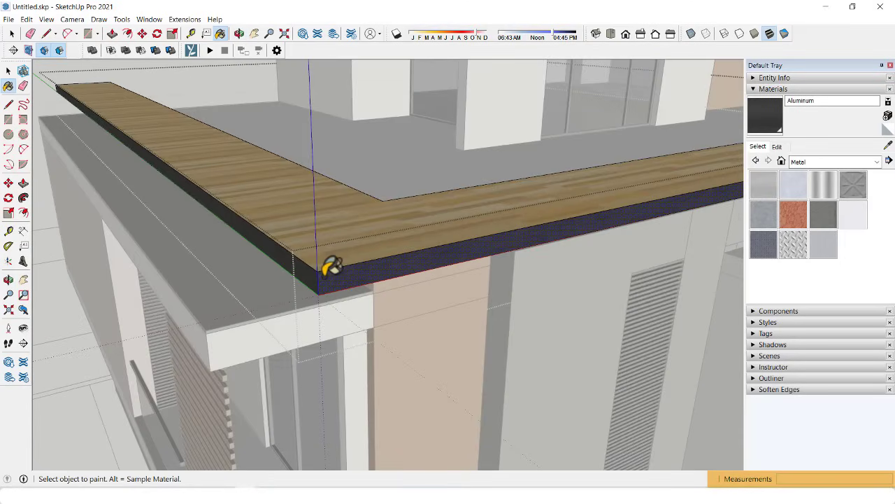
scroll(315, 259, up, 2)
Step: Inset the parapet top by 3 inches and offset the wood underside
scroll(322, 256, up, 2)
key(f)
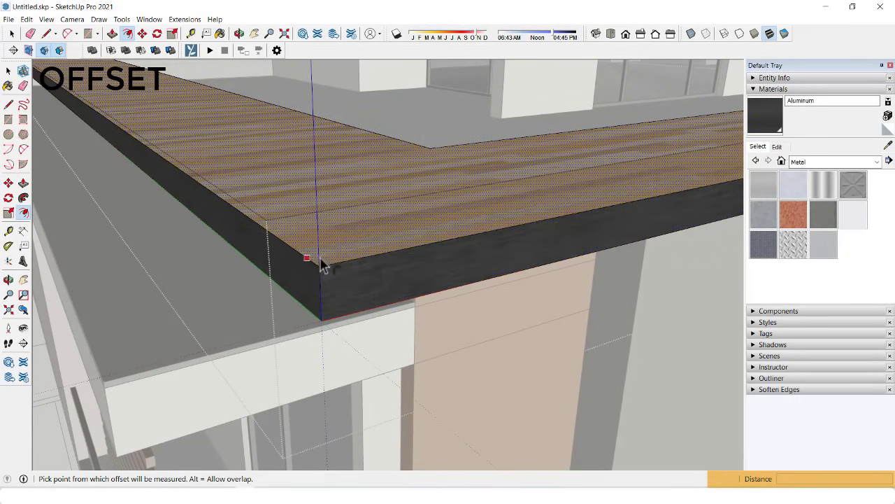
click(323, 266)
text(3)
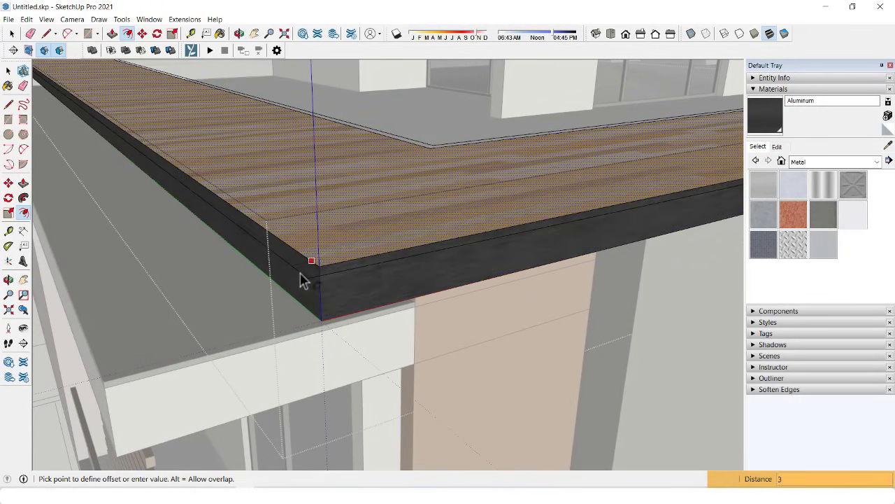
key(Return)
middle_drag(324, 275, 324, 124)
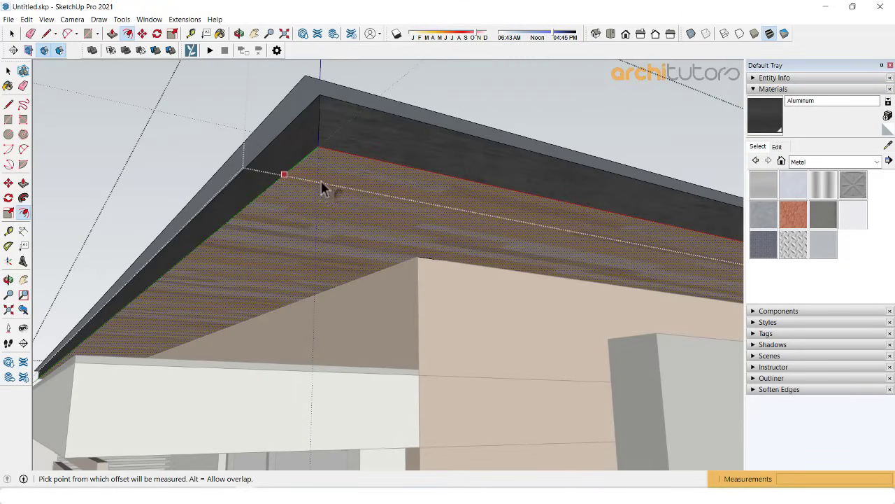
click(357, 154)
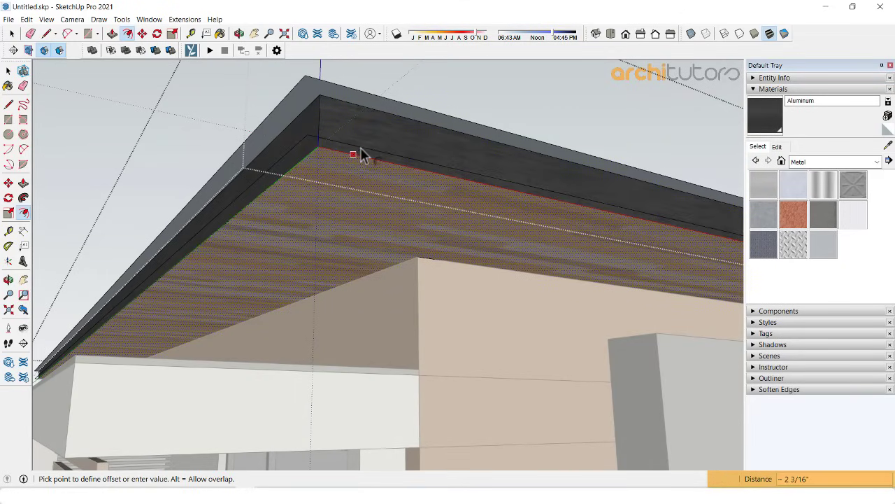
click(353, 154)
mouse_move(351, 152)
middle_down()
mouse_move(240, 262)
mouse_move(479, 213)
middle_up()
scroll(477, 228, up, 3)
scroll(477, 228, up, 1)
Step: Erase the stray blue-grey overhang face and its edge at the wood corner
key(l)
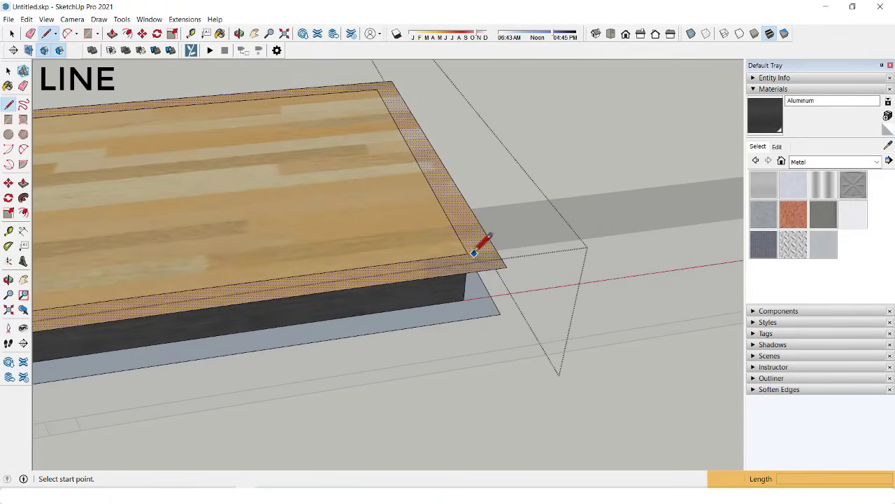
mouse_move(475, 252)
middle_down()
mouse_move(440, 250)
mouse_move(384, 360)
mouse_move(384, 253)
middle_up()
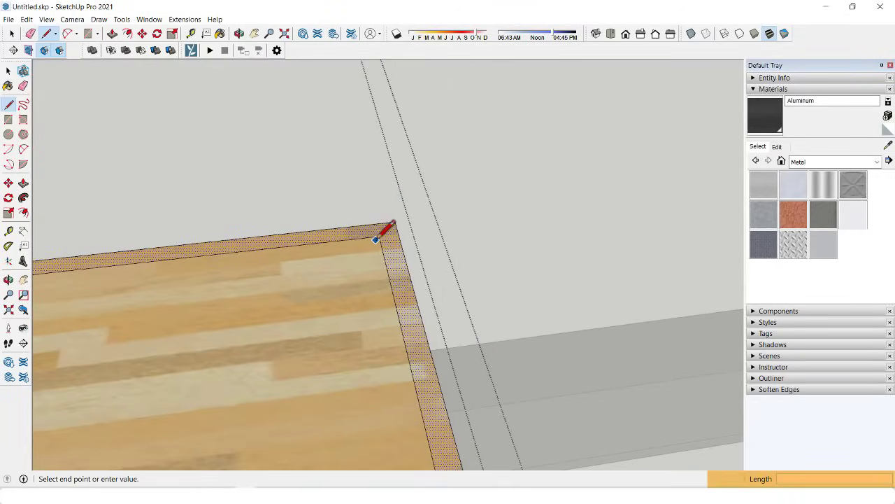
key(e)
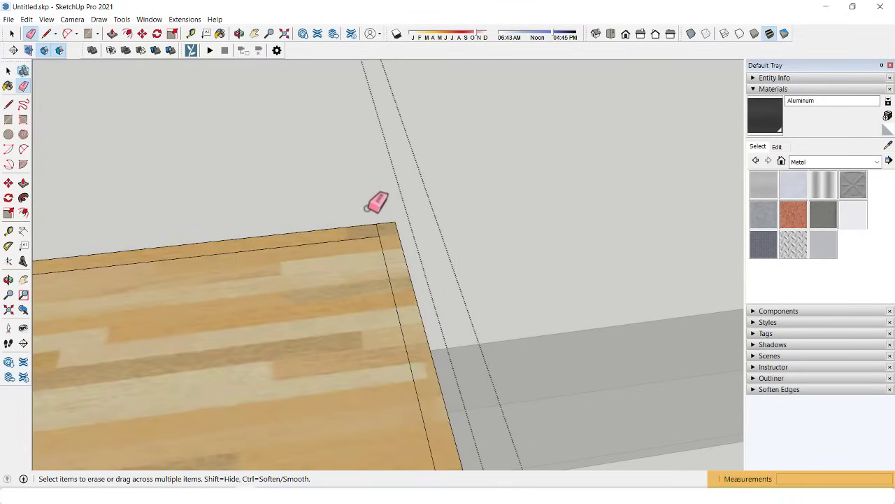
scroll(524, 240, down, 3)
scroll(420, 176, up, 3)
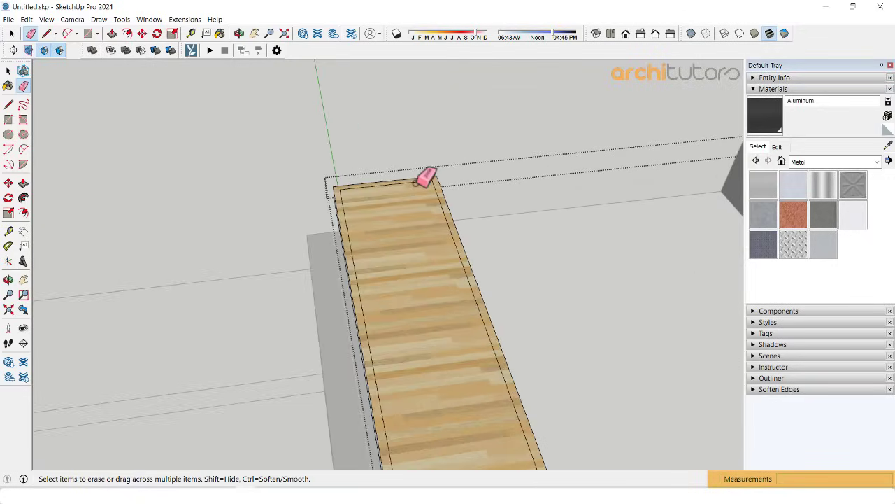
scroll(425, 176, up, 2)
scroll(364, 183, up, 2)
key(l)
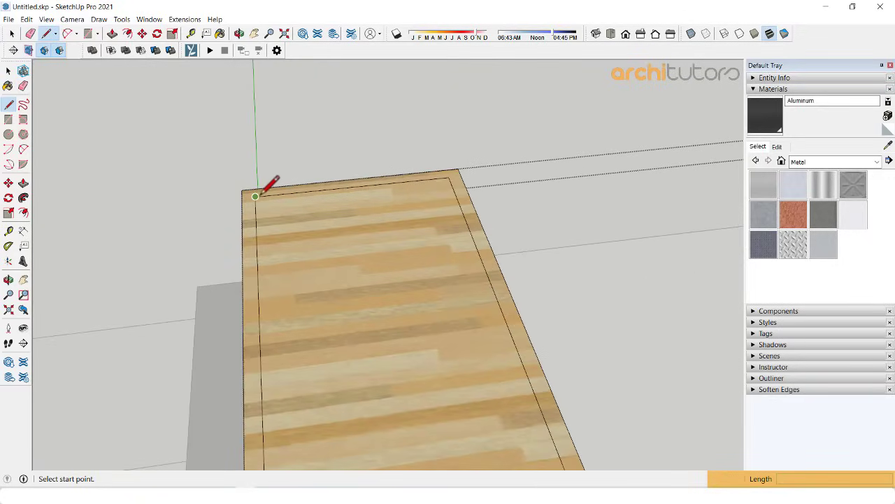
key(e)
scroll(464, 170, down, 2)
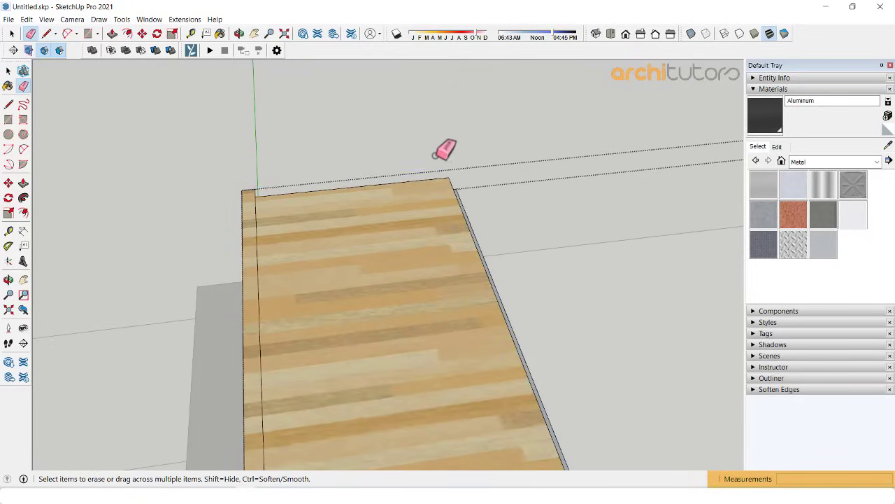
scroll(443, 148, down, 2)
scroll(399, 161, down, 3)
mouse_move(410, 217)
middle_down()
mouse_move(422, 355)
mouse_move(398, 138)
middle_up()
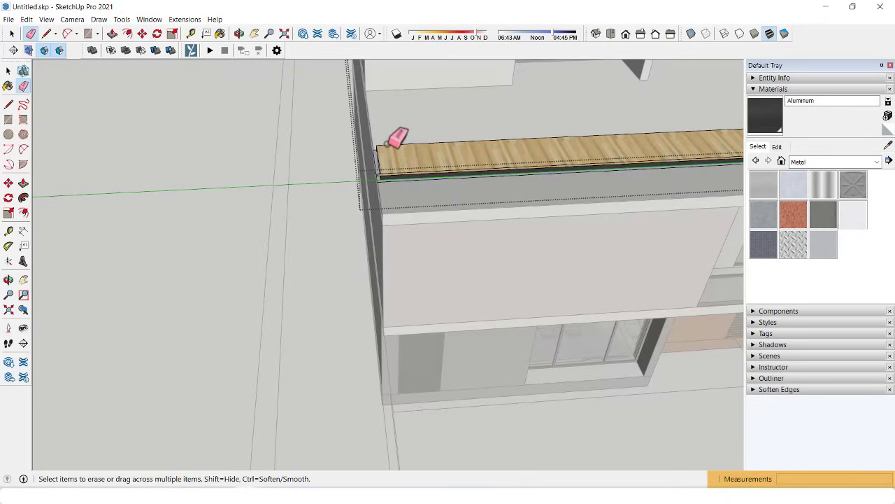
scroll(455, 120, up, 2)
scroll(449, 136, up, 2)
scroll(458, 146, up, 2)
scroll(449, 153, up, 1)
key(l)
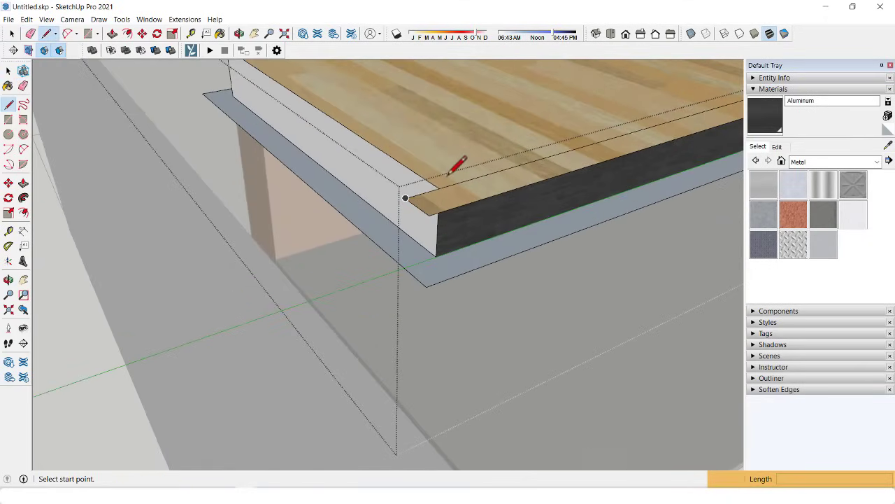
click(439, 187)
key(e)
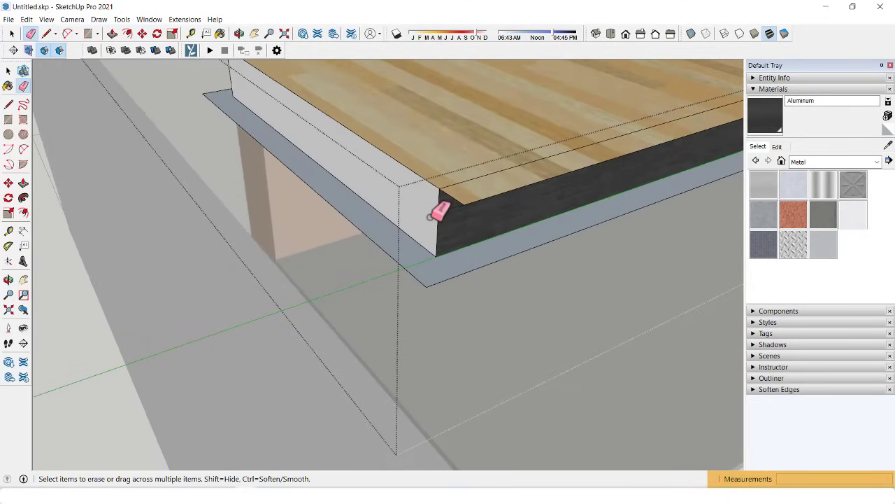
key(l)
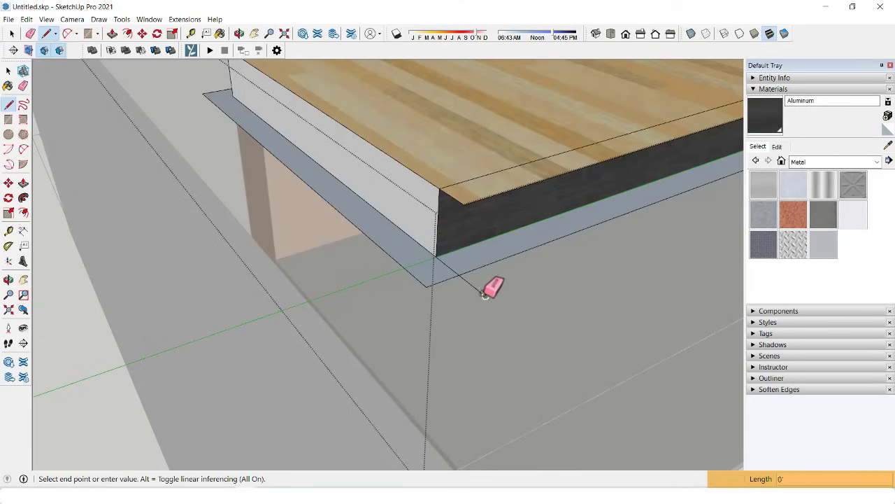
key(e)
click(427, 286)
Step: Draw a line under the board's end to close a face beneath it
scroll(377, 237, down, 3)
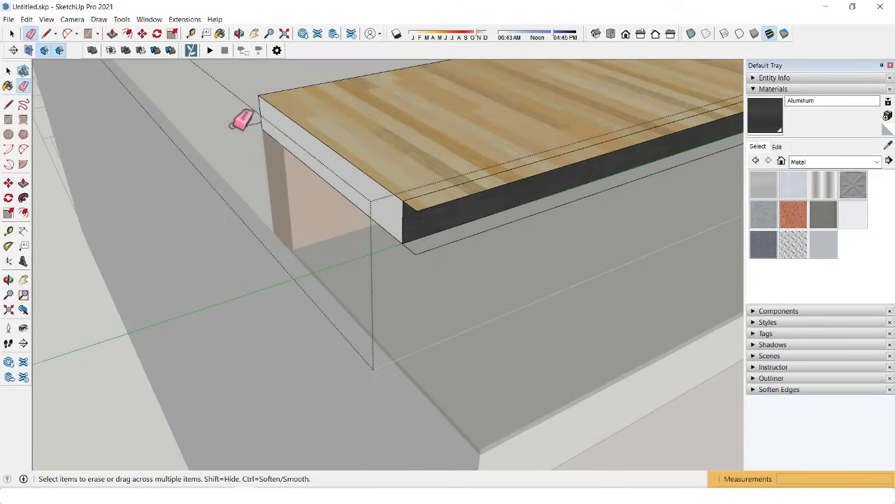
mouse_move(578, 194)
middle_down()
mouse_move(172, 194)
mouse_move(73, 153)
middle_up()
scroll(363, 248, down, 3)
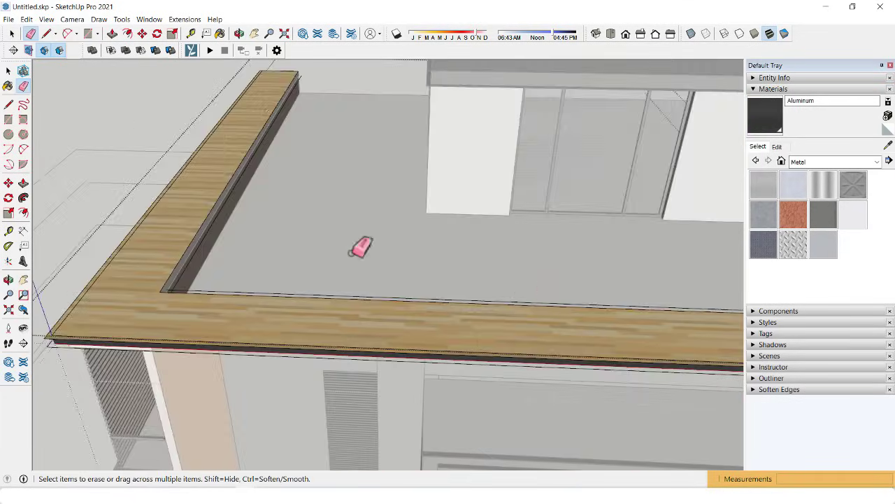
mouse_move(364, 247)
middle_down()
mouse_move(175, 260)
mouse_move(480, 343)
middle_up()
scroll(396, 301, up, 2)
middle_drag(396, 301, 343, 254)
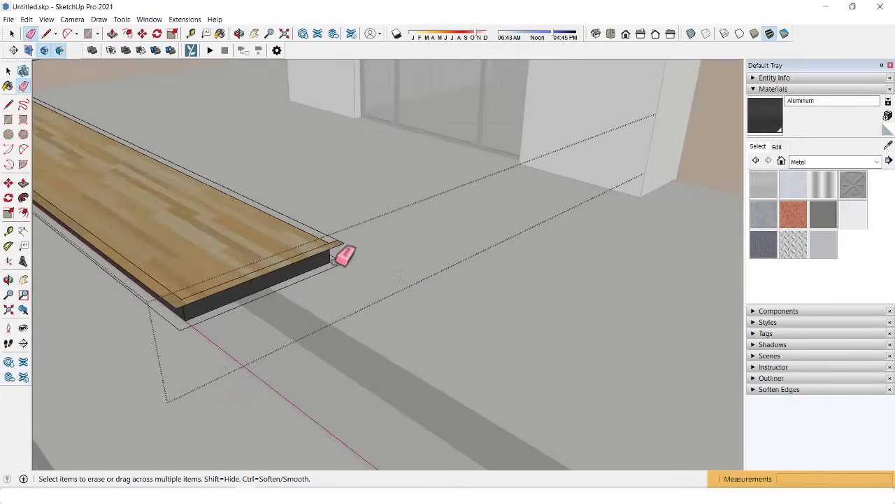
scroll(343, 254, up, 2)
scroll(342, 256, up, 2)
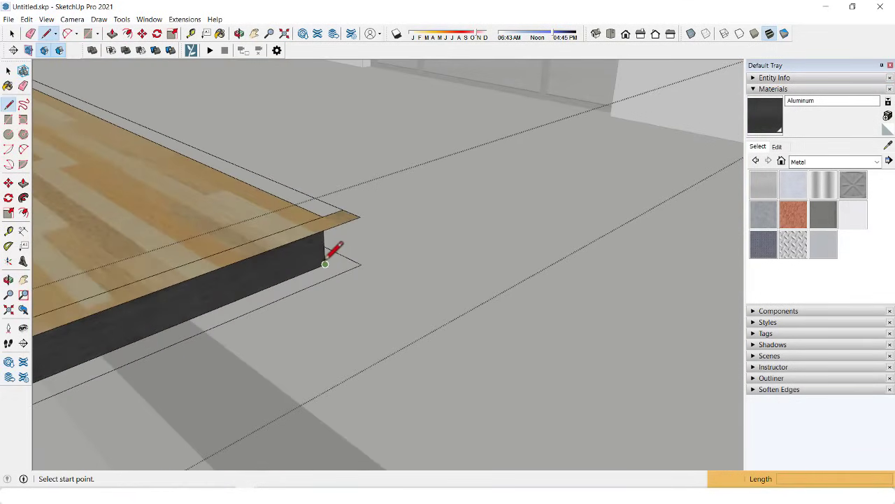
click(375, 285)
key(e)
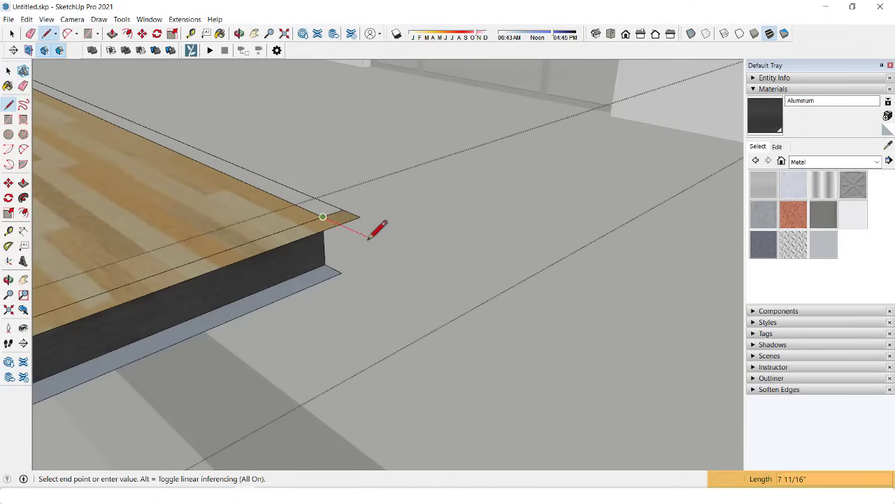
key(e)
Step: Push the dark face out 0.5 inches to form the lip
scroll(381, 224, down, 3)
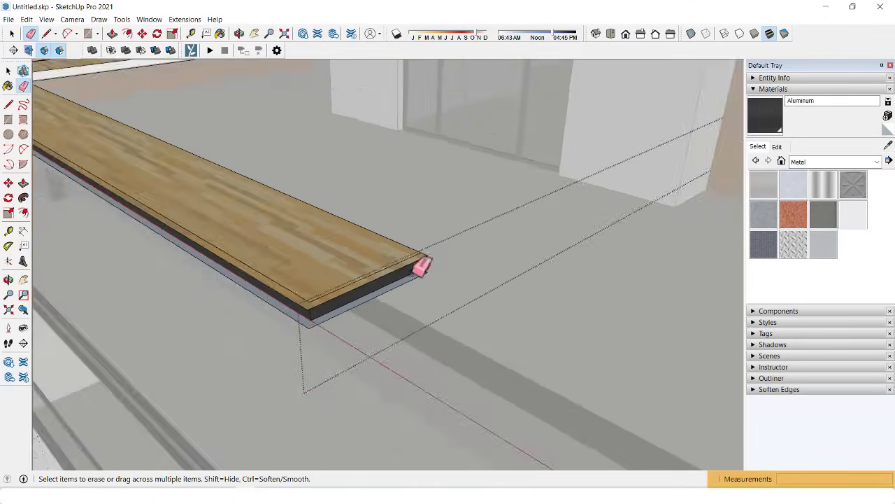
mouse_move(419, 262)
middle_down()
mouse_move(335, 285)
mouse_move(300, 340)
middle_up()
scroll(304, 368, up, 2)
middle_drag(294, 372, 370, 270)
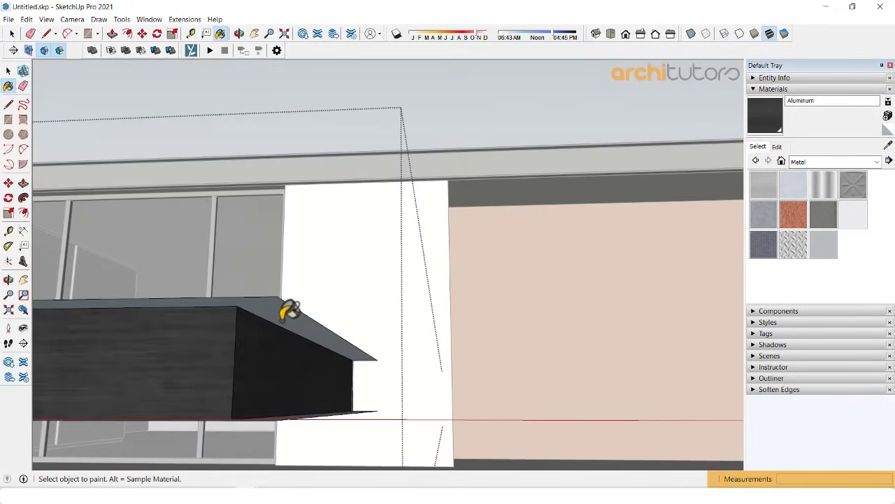
middle_drag(290, 310, 306, 382)
mouse_move(297, 267)
middle_down()
mouse_move(289, 334)
mouse_move(280, 230)
mouse_move(256, 399)
middle_up()
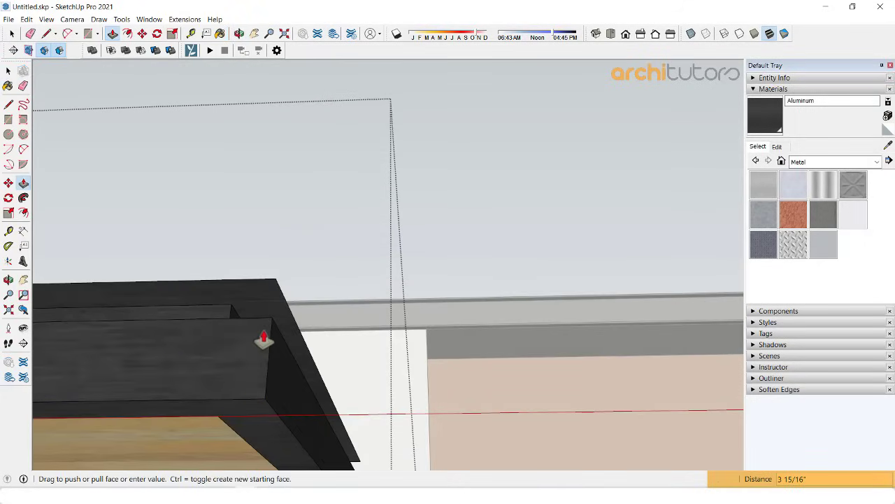
text(5)
text(.5)
key(Return)
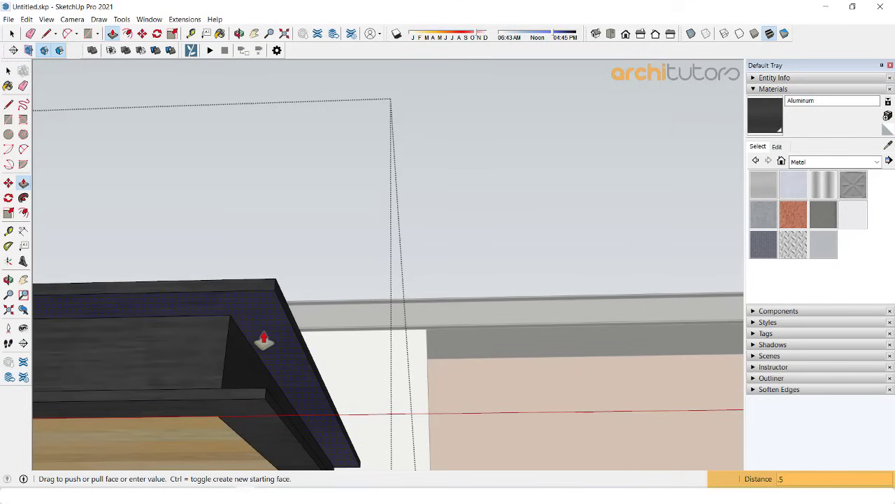
key(Return)
scroll(340, 279, down, 10)
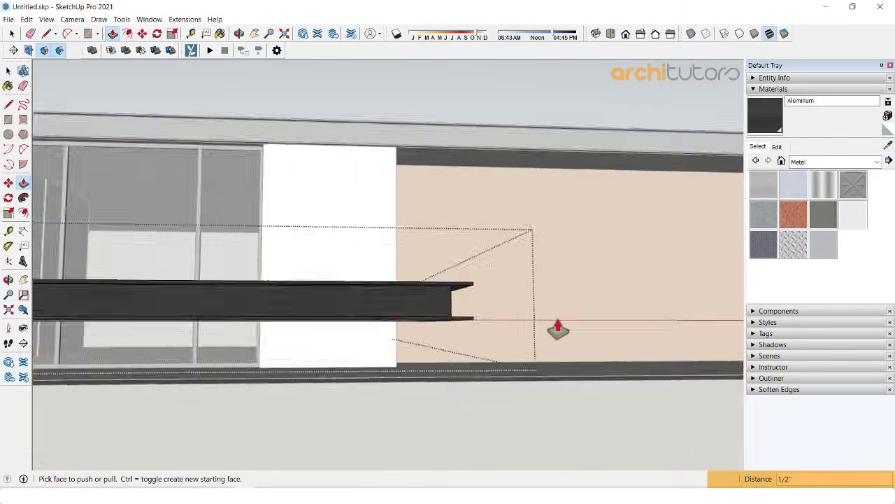
key(space)
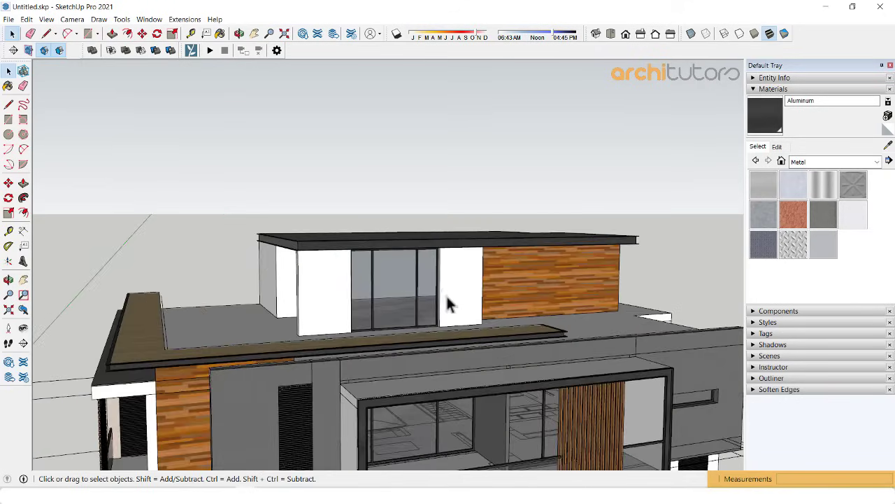
mouse_move(447, 300)
middle_down()
mouse_move(510, 235)
mouse_move(427, 265)
mouse_move(455, 275)
mouse_move(467, 236)
mouse_move(473, 253)
middle_up()
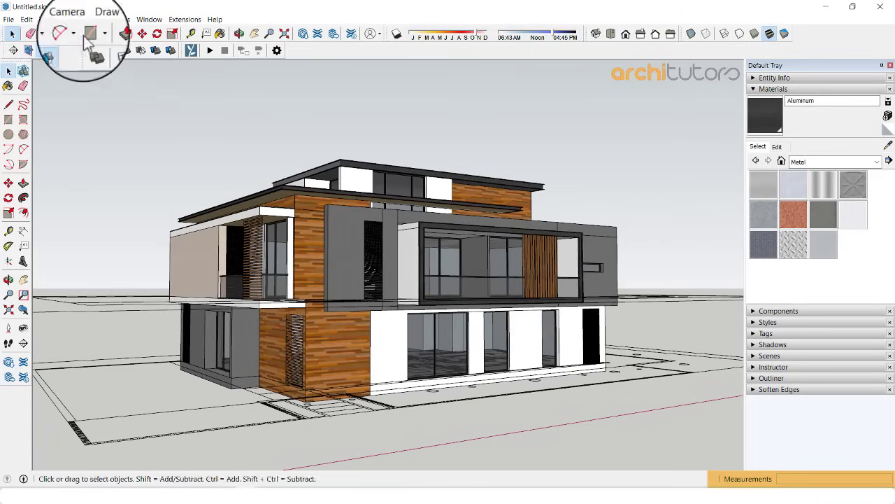
Step: Set the camera field of view to 60 degrees and orbit round to the house's rear side
click(46, 19)
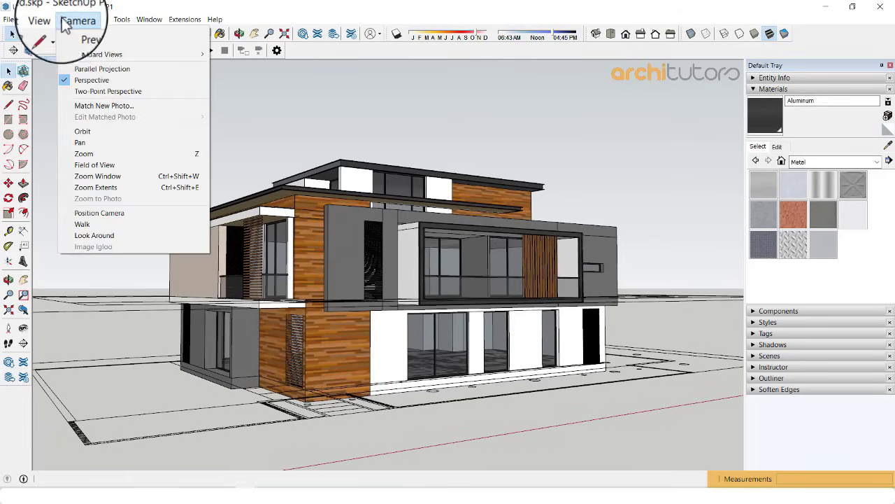
click(98, 166)
text(6)
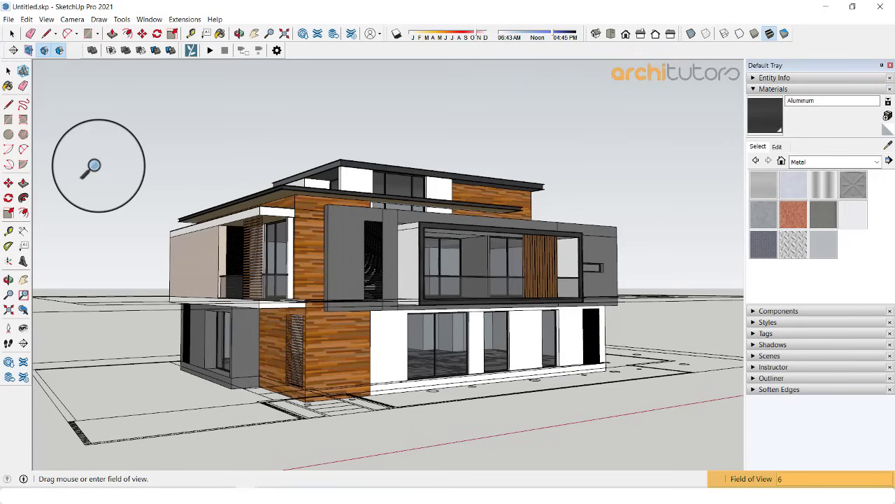
text(0)
key(Return)
mouse_move(118, 170)
middle_down()
mouse_move(460, 330)
mouse_move(435, 194)
mouse_move(356, 212)
mouse_move(246, 276)
mouse_move(386, 260)
mouse_move(244, 262)
mouse_move(515, 280)
mouse_move(395, 237)
mouse_move(361, 267)
mouse_move(414, 265)
mouse_move(214, 252)
mouse_move(370, 280)
mouse_move(141, 278)
mouse_move(403, 294)
mouse_move(366, 254)
mouse_move(423, 248)
middle_up()
Step: Inside the house group, push the narrow ground-floor wall face back under the slab
double_click(423, 249)
scroll(448, 238, up, 3)
scroll(419, 252, up, 3)
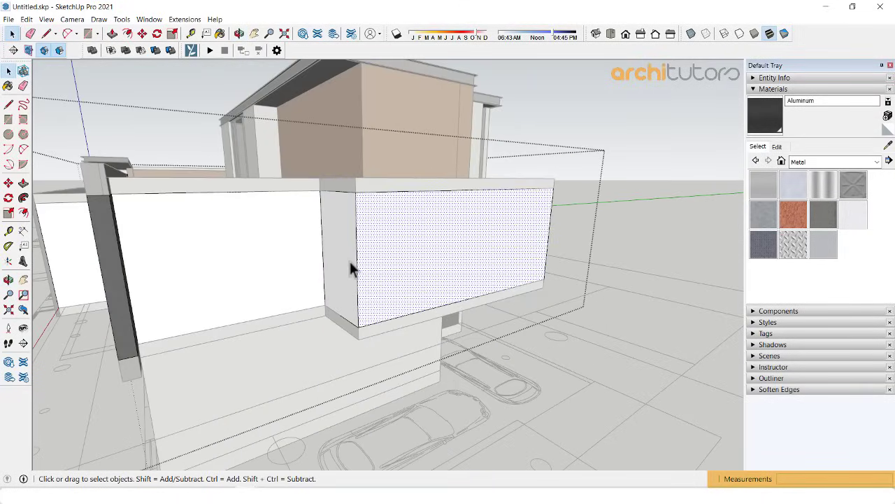
click(339, 259)
key(p)
drag(343, 271, 543, 247)
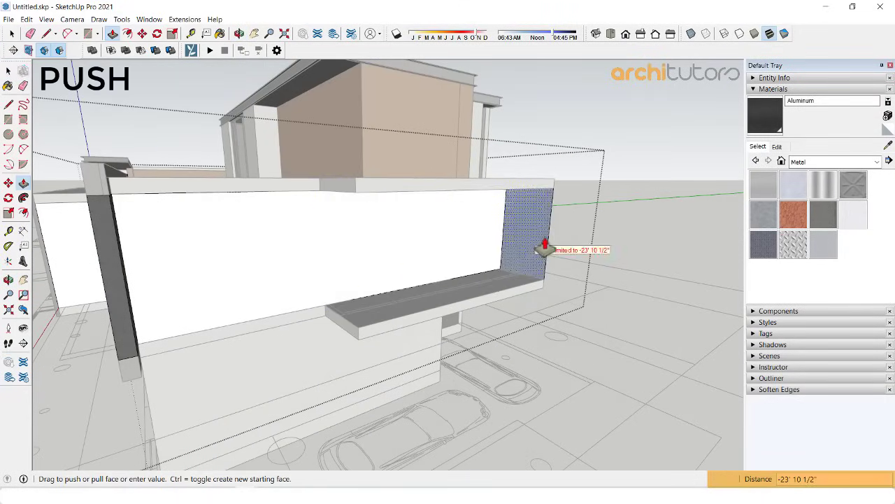
mouse_move(544, 247)
middle_down()
mouse_move(125, 222)
mouse_move(448, 220)
mouse_move(400, 234)
mouse_move(231, 234)
middle_up()
key(space)
key(Escape)
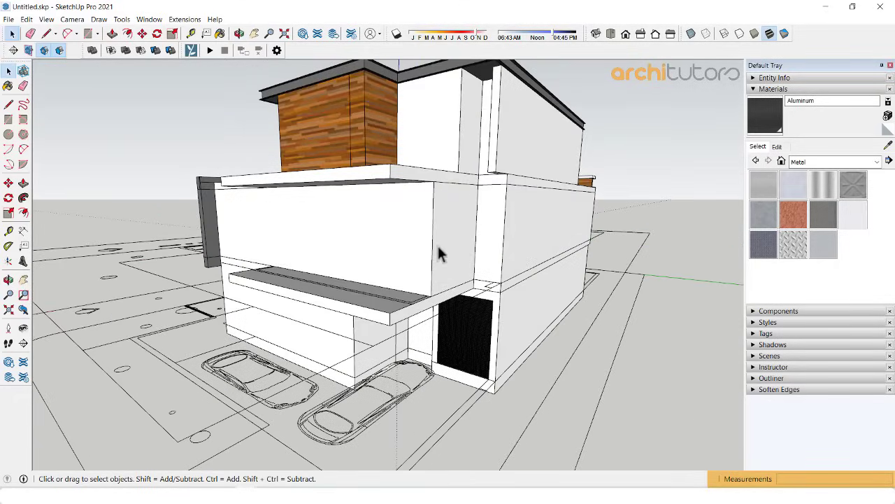
Step: Push the middle ground-floor wall face back into the building and hide that block
double_click(439, 253)
scroll(444, 254, up, 3)
scroll(443, 254, up, 2)
key(p)
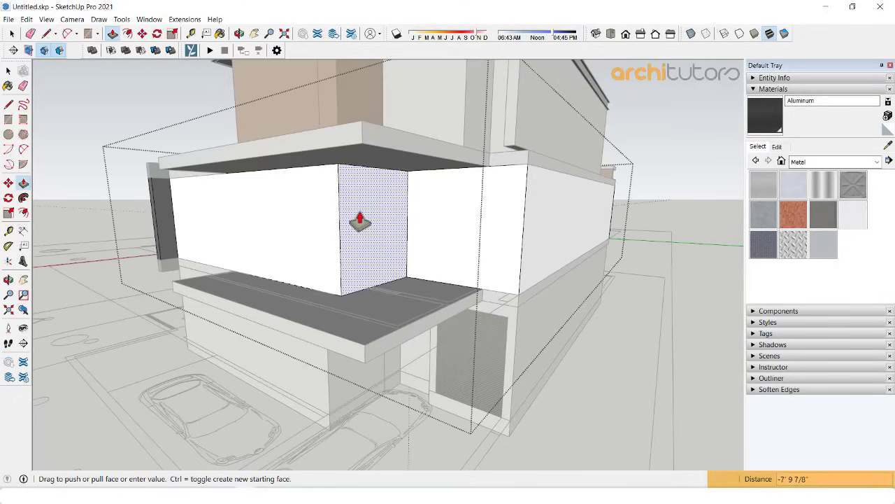
mouse_move(359, 221)
middle_down()
mouse_move(405, 294)
mouse_move(398, 180)
middle_up()
mouse_move(438, 306)
middle_down()
mouse_move(426, 245)
mouse_move(487, 262)
mouse_move(413, 260)
mouse_move(378, 316)
mouse_move(480, 289)
mouse_move(331, 329)
middle_up()
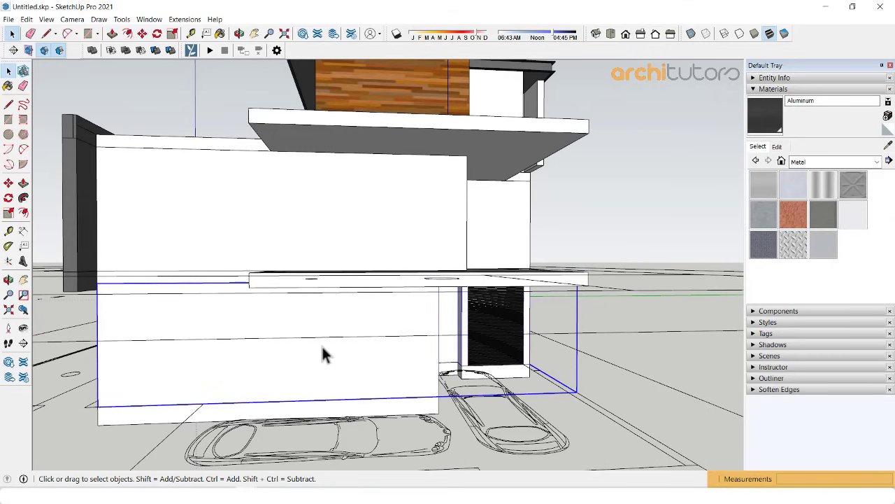
key(h)
mouse_move(355, 400)
middle_down()
mouse_move(367, 292)
mouse_move(340, 317)
middle_up()
mouse_move(353, 222)
middle_down()
mouse_move(408, 301)
mouse_move(400, 252)
mouse_move(449, 280)
mouse_move(433, 260)
mouse_move(330, 217)
middle_up()
Step: In the inner wall group, pull the grey side face out 8' 7 1/2"
double_click(326, 195)
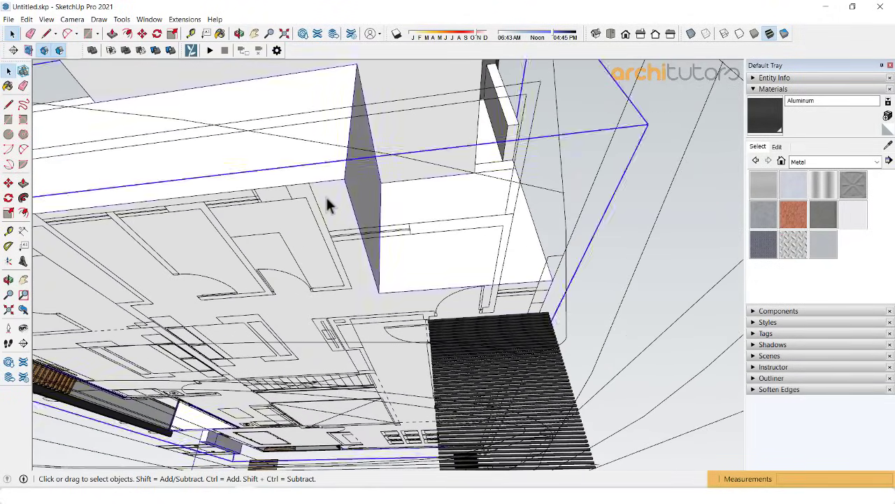
key(p)
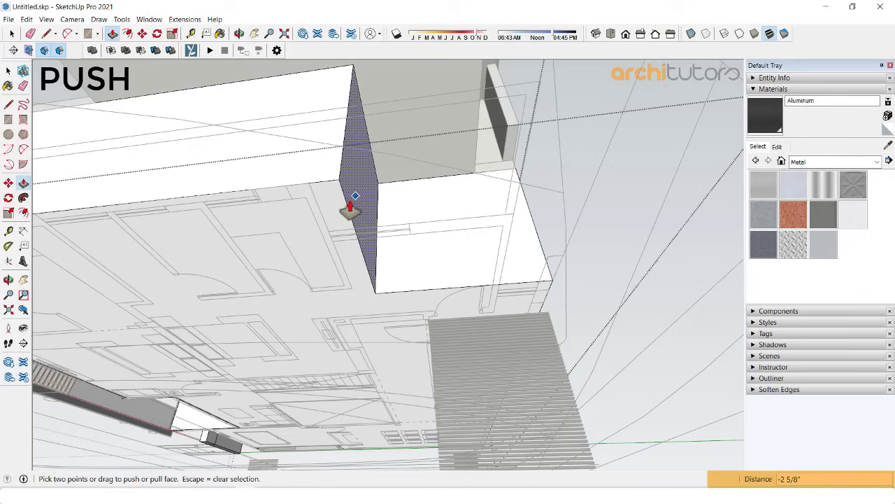
click(349, 201)
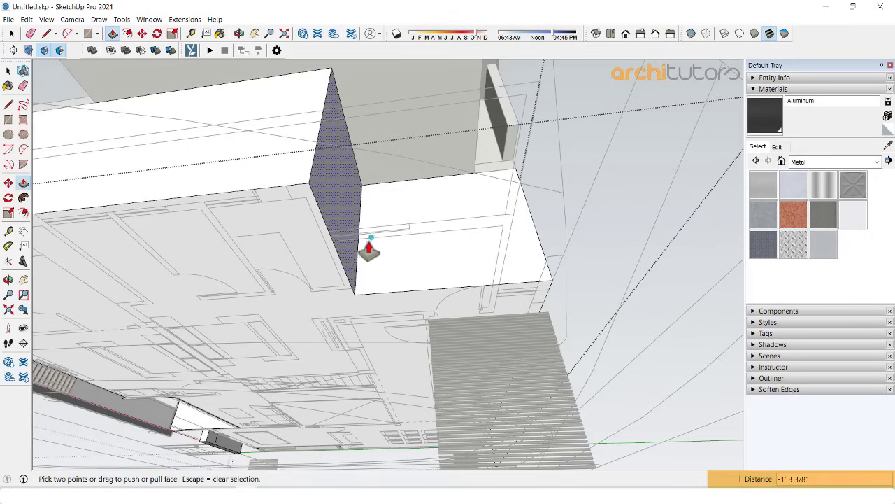
scroll(300, 250, up, 1)
scroll(300, 249, up, 1)
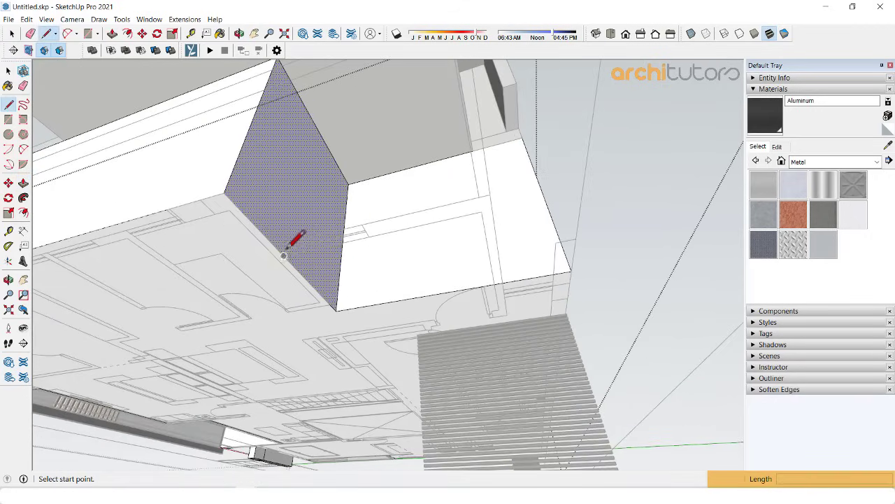
mouse_move(285, 255)
middle_down()
mouse_move(366, 189)
mouse_move(284, 211)
middle_up()
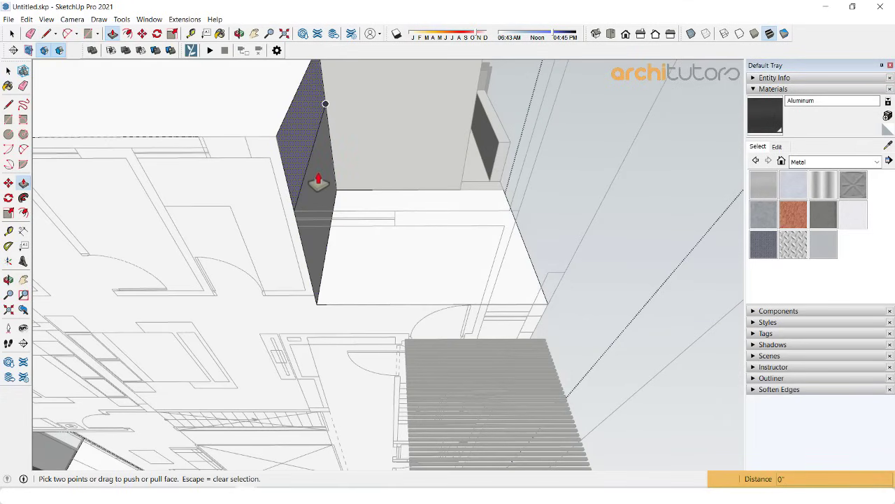
drag(318, 192, 498, 259)
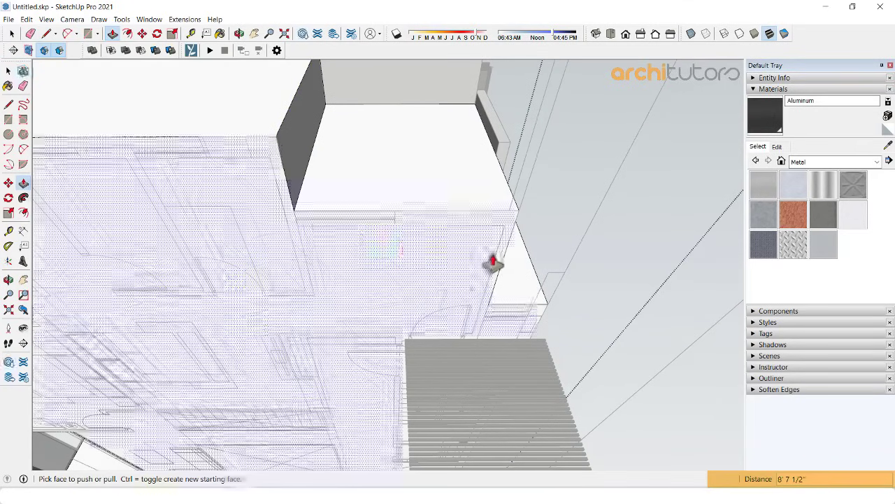
mouse_move(490, 260)
middle_down()
mouse_move(383, 275)
mouse_move(457, 359)
mouse_move(355, 340)
mouse_move(266, 462)
mouse_move(420, 277)
mouse_move(396, 275)
middle_up()
scroll(420, 278, up, 2)
scroll(413, 274, up, 2)
Step: Split the wall face with a line and push the new section back 9 inches
key(l)
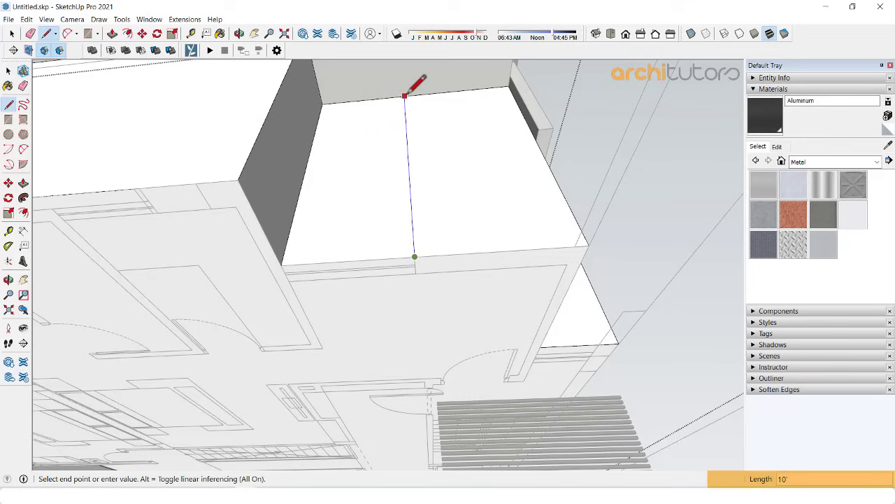
key(p)
click(378, 254)
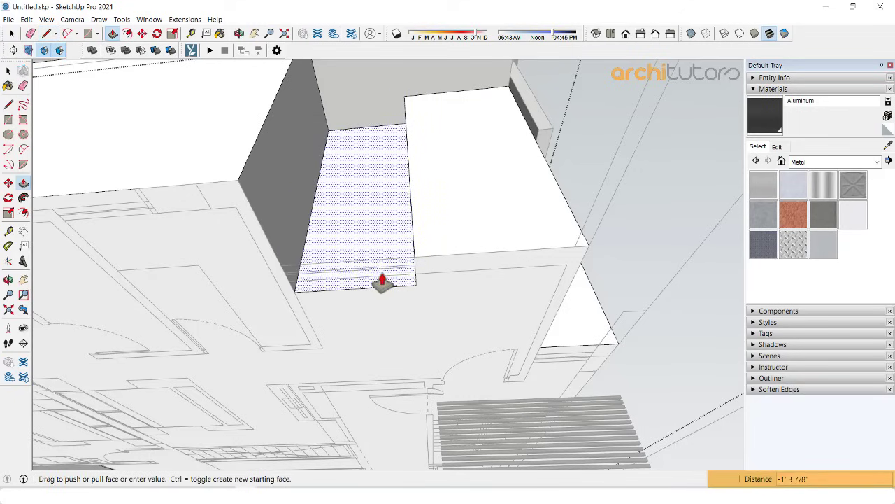
click(372, 284)
middle_drag(501, 252, 619, 301)
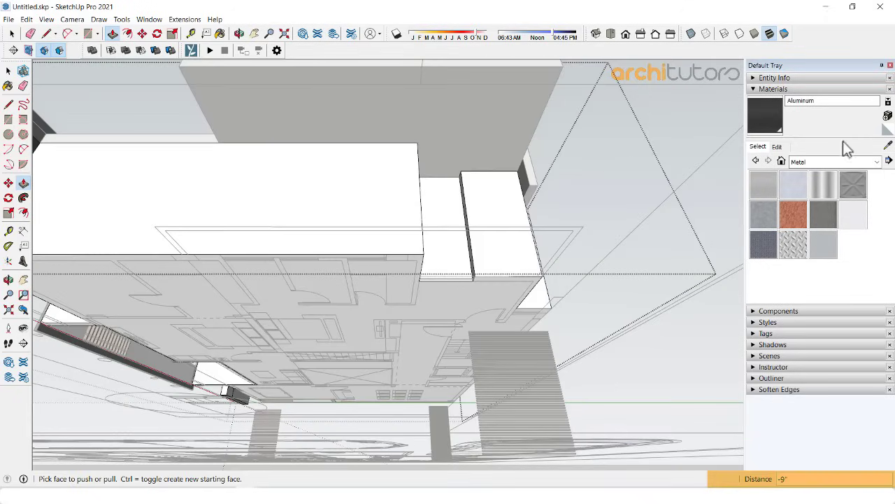
mouse_move(329, 343)
middle_down()
mouse_move(200, 254)
mouse_move(360, 282)
mouse_move(458, 223)
mouse_move(229, 248)
middle_up()
Step: Clad the entrance wall panel in Wood Floor Dark
alt+click(131, 261)
mouse_move(131, 260)
middle_down()
mouse_move(464, 220)
mouse_move(350, 254)
mouse_move(457, 259)
mouse_move(430, 273)
middle_up()
click(372, 256)
scroll(391, 261, up, 2)
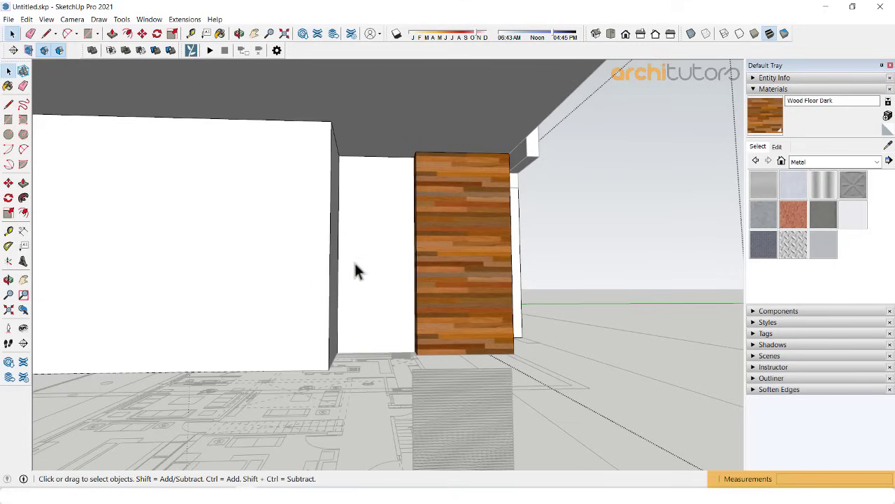
Step: Select the panel beside the wood wall and try an outline offset, then cancel it
click(355, 270)
key(f)
click(368, 246)
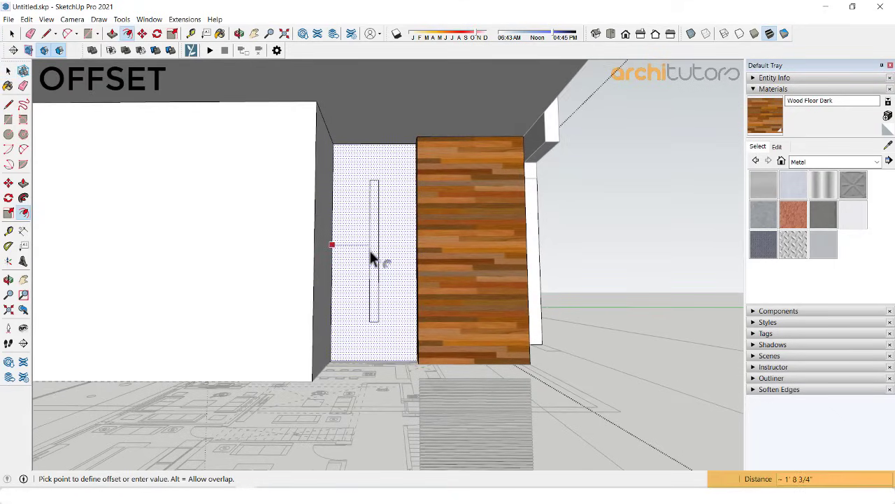
key(Escape)
scroll(388, 254, down, 5)
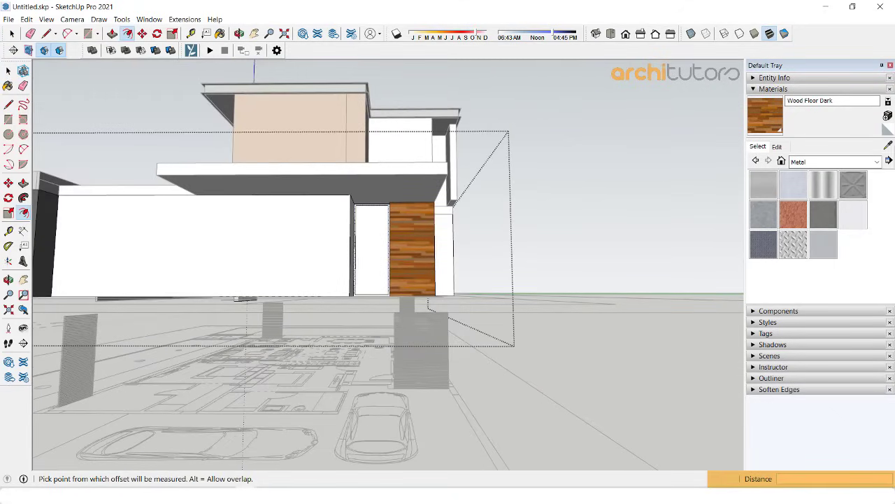
Step: Paint the door-side panel dark grey Color M06, matching the window frames
click(888, 146)
scroll(420, 270, up, 5)
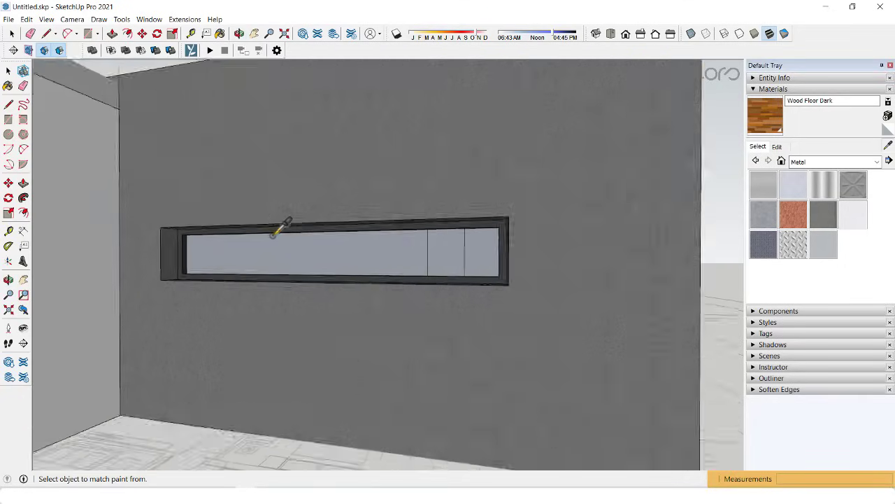
scroll(280, 226, up, 5)
click(259, 235)
scroll(231, 239, down, 2)
scroll(360, 254, down, 3)
scroll(420, 248, up, 5)
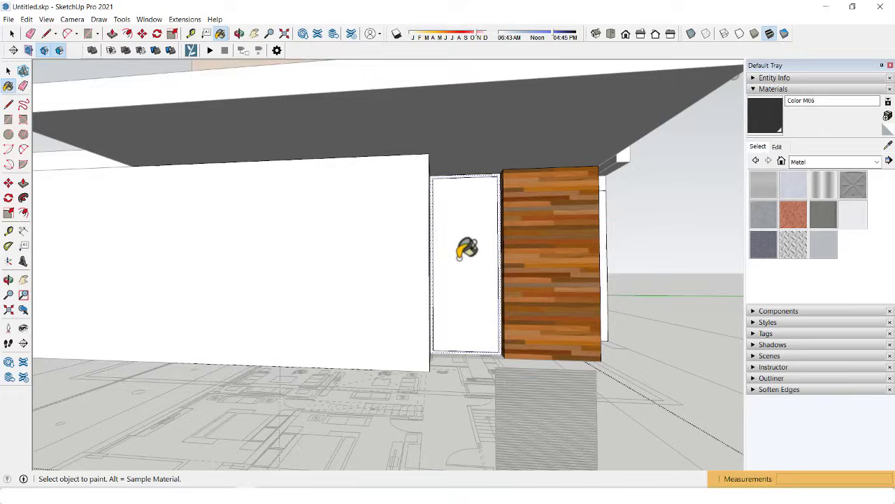
click(503, 261)
scroll(509, 260, up, 2)
scroll(514, 262, up, 3)
scroll(513, 262, up, 2)
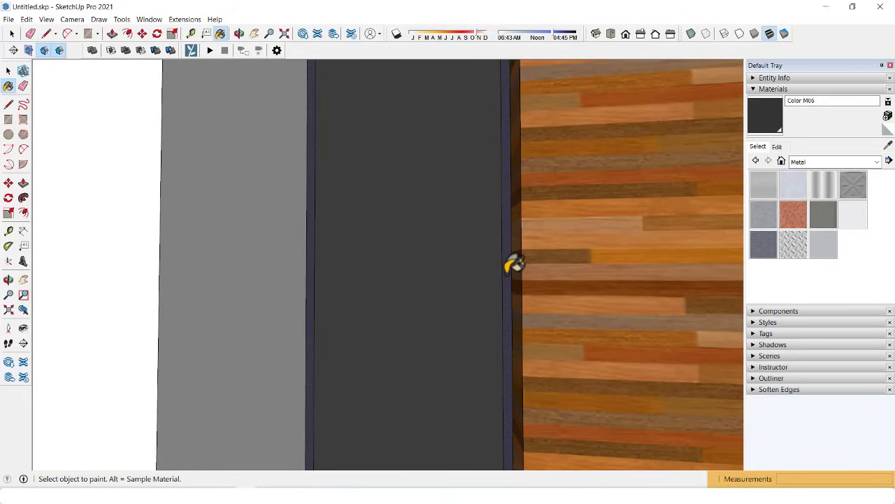
Step: Push the panel's edge strip out 2 inches to form a frame
drag(505, 282, 509, 289)
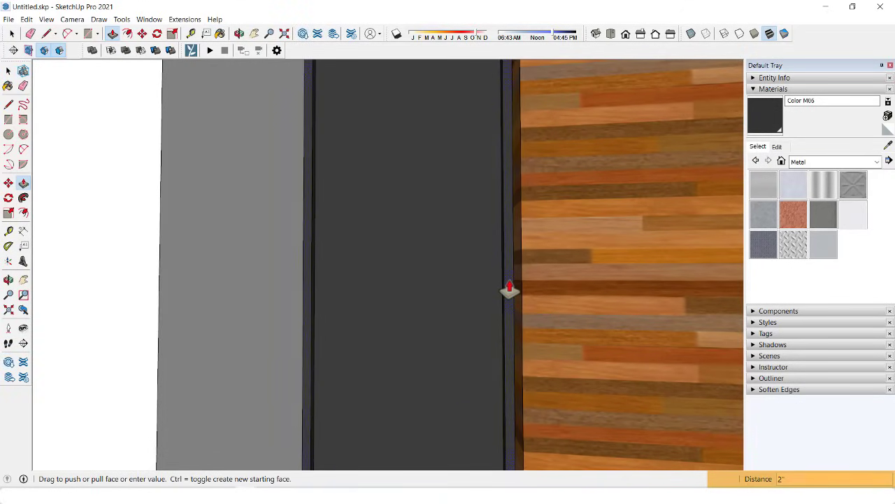
text(2)
key(Return)
scroll(559, 280, down, 3)
scroll(619, 275, down, 2)
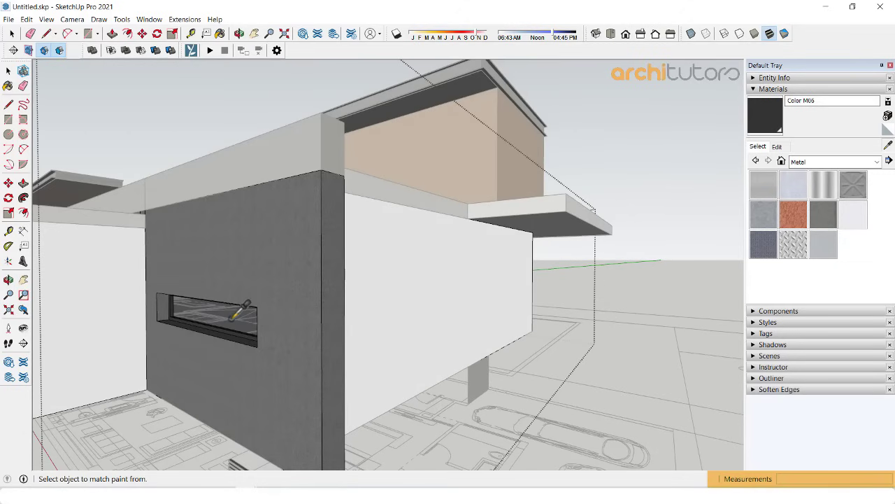
Step: Sample Translucent Glass Gray, then select the slab's underside face to divide it with lines
alt+click(231, 317)
mouse_move(231, 317)
middle_down()
mouse_move(220, 296)
mouse_move(456, 259)
mouse_move(385, 270)
mouse_move(391, 260)
middle_up()
key(space)
mouse_move(332, 300)
middle_down()
mouse_move(448, 156)
mouse_move(336, 254)
mouse_move(293, 255)
middle_up()
scroll(426, 236, up, 3)
scroll(446, 233, up, 3)
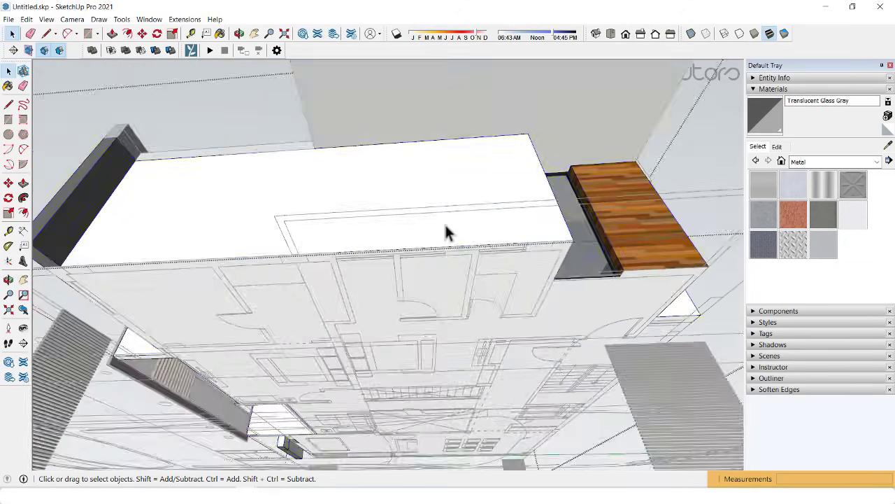
scroll(399, 251, up, 3)
click(397, 247)
scroll(397, 247, up, 2)
mouse_move(392, 265)
middle_down()
mouse_move(410, 174)
mouse_move(359, 245)
mouse_move(341, 237)
mouse_move(339, 278)
middle_up()
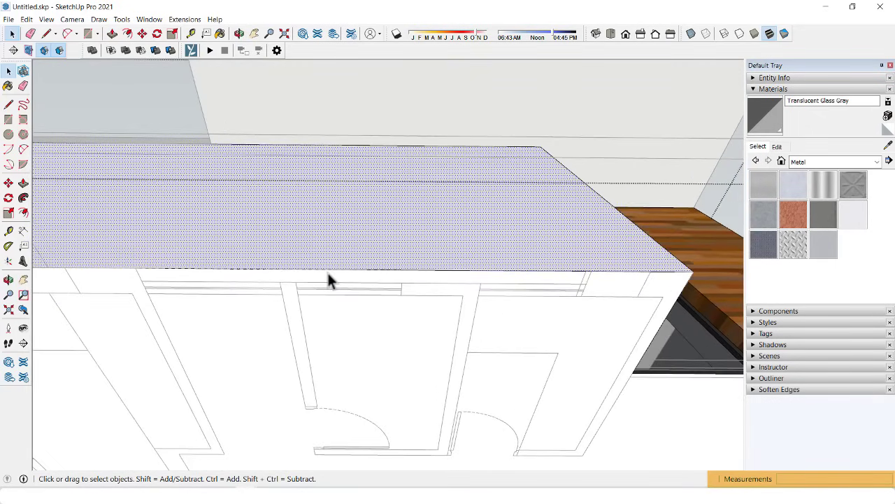
key(l)
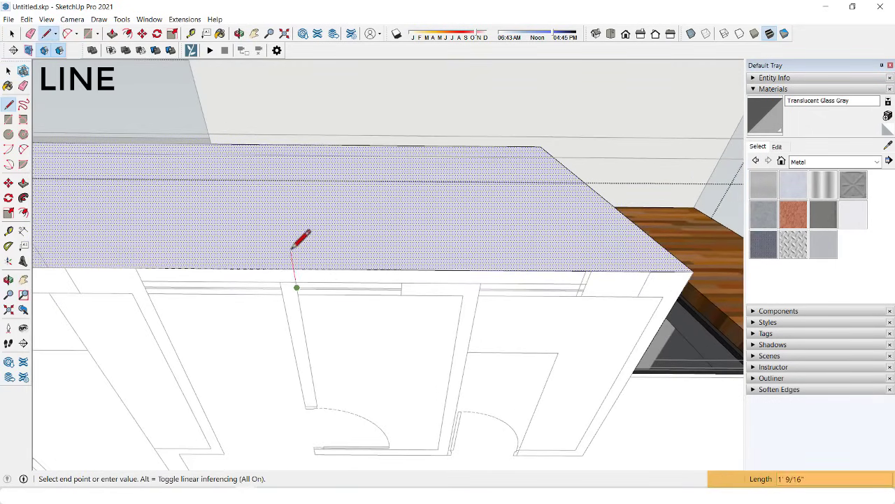
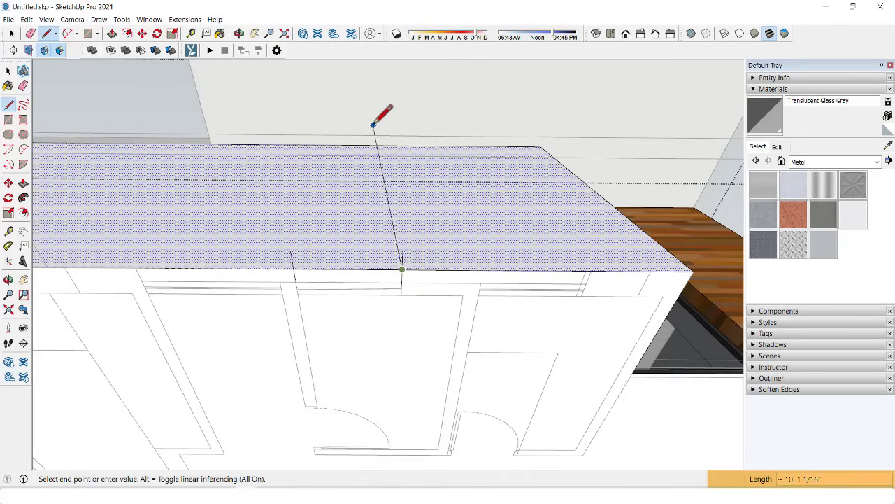
Step: Draw two lines splitting the front wall face into a narrow door strip
click(395, 145)
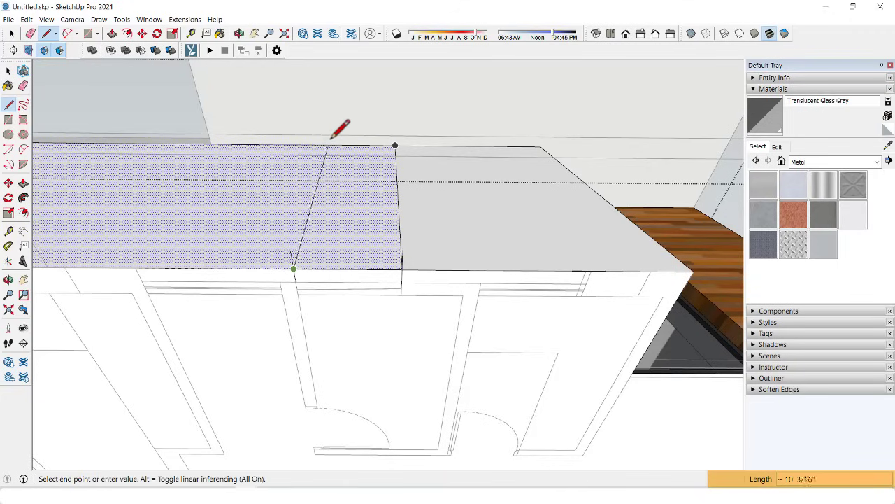
click(340, 145)
middle_drag(360, 189, 387, 260)
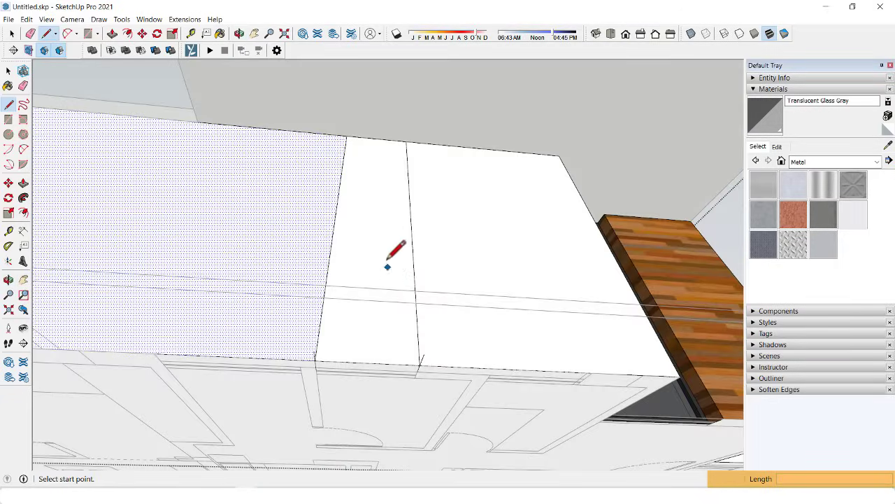
middle_drag(372, 354, 372, 376)
Step: Push the narrow door strip 4 1/2 inches into the wall
key(p)
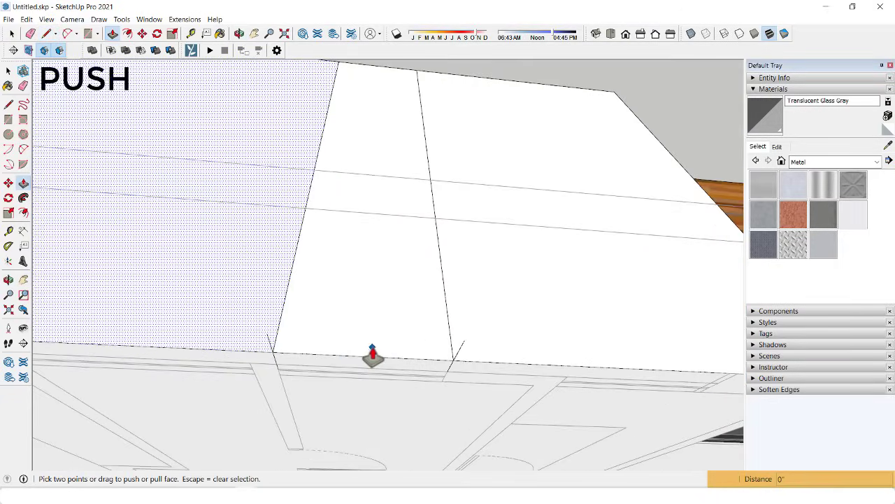
click(371, 359)
text(4.)
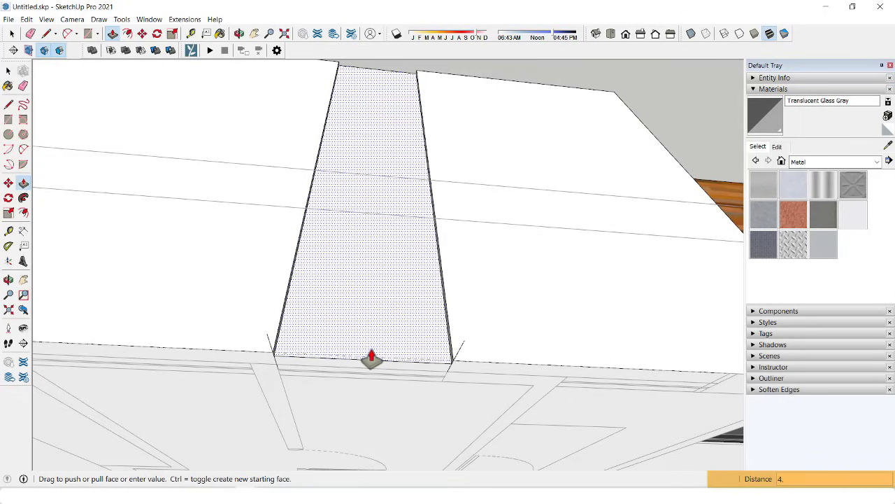
text(5)
key(Return)
mouse_move(386, 286)
middle_down()
mouse_move(357, 245)
mouse_move(377, 250)
mouse_move(382, 264)
middle_up()
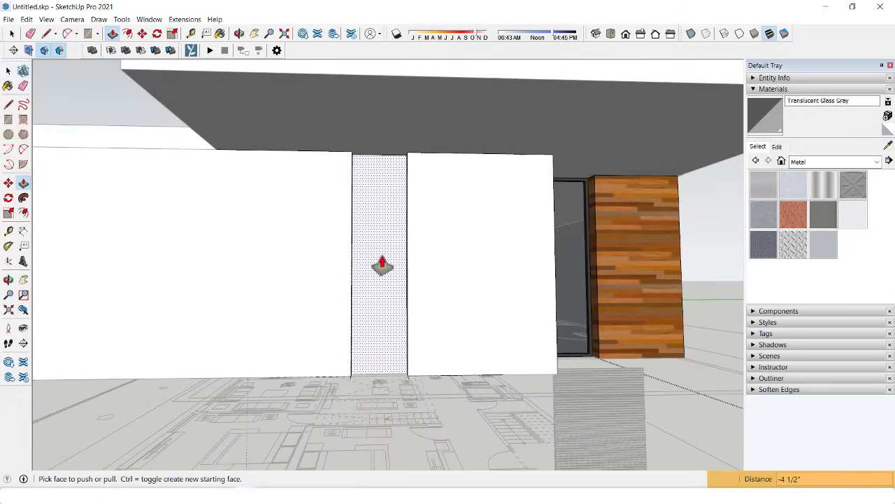
Step: Offset the door face to form a frame and paint it with the sampled dark grey Color M06
click(381, 257)
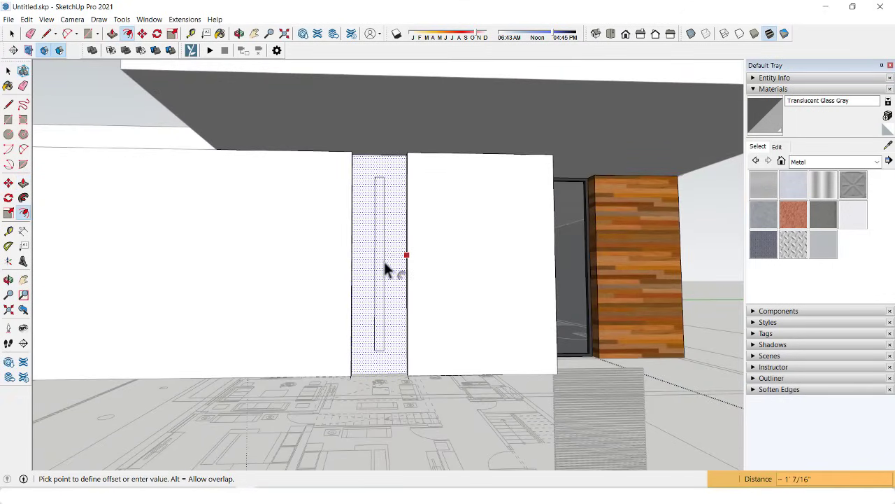
click(530, 244)
click(889, 146)
scroll(645, 259, up, 2)
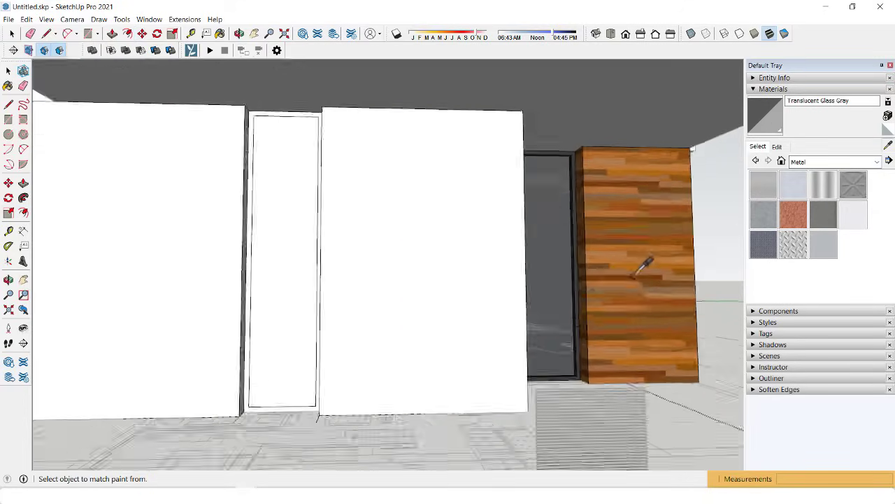
scroll(564, 305, up, 3)
scroll(581, 308, up, 3)
click(586, 312)
scroll(595, 280, down, 3)
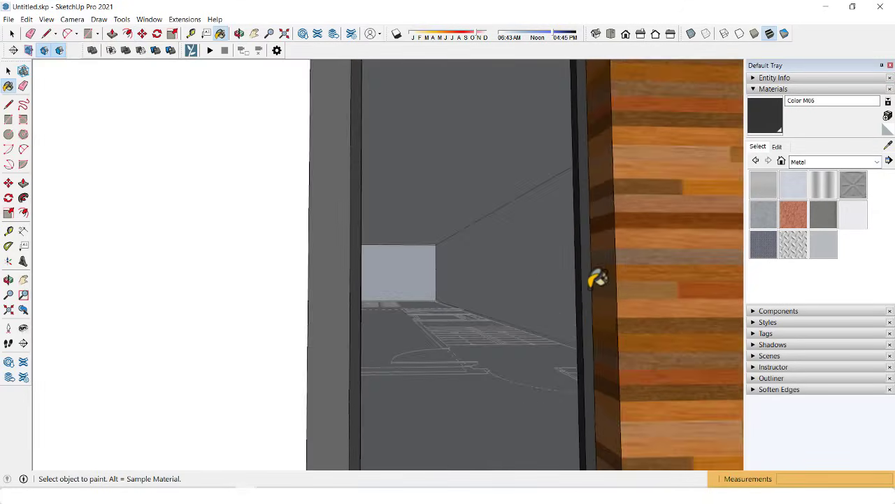
scroll(592, 252, down, 3)
scroll(413, 266, up, 2)
scroll(394, 291, up, 1)
click(394, 292)
scroll(394, 291, up, 2)
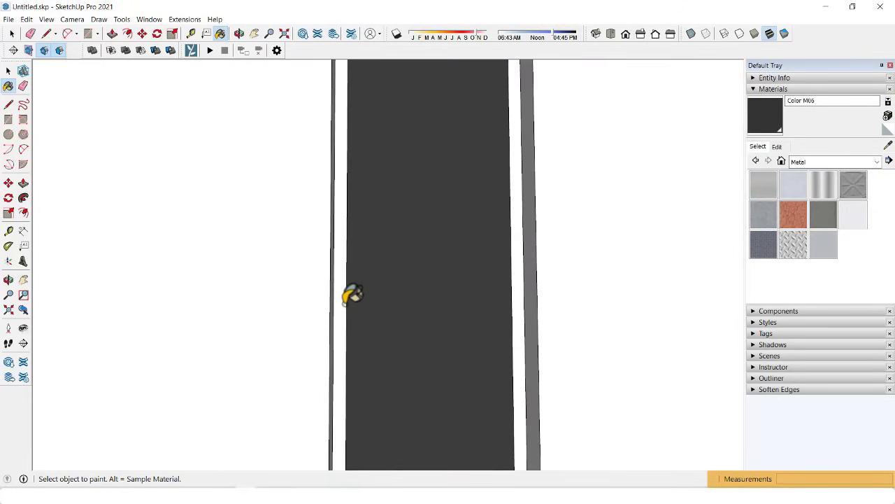
scroll(349, 296, down, 1)
Step: Recess the inner door panel 2 inches and paint it Translucent Glass Gray
middle_drag(390, 275, 329, 332)
key(p)
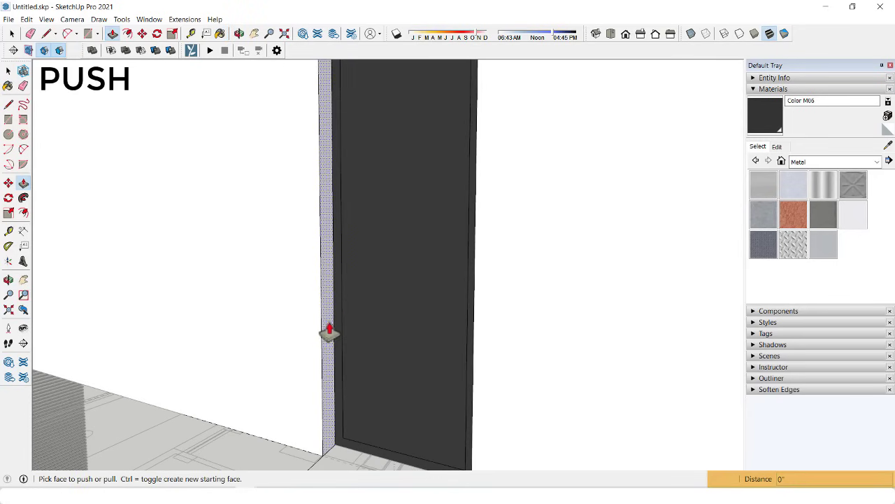
drag(335, 333, 332, 333)
key(Return)
scroll(342, 318, down, 3)
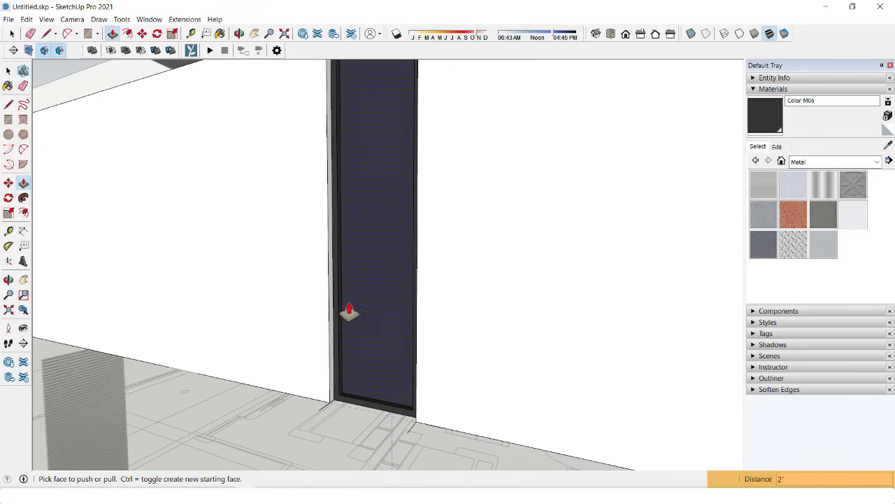
scroll(349, 314, down, 3)
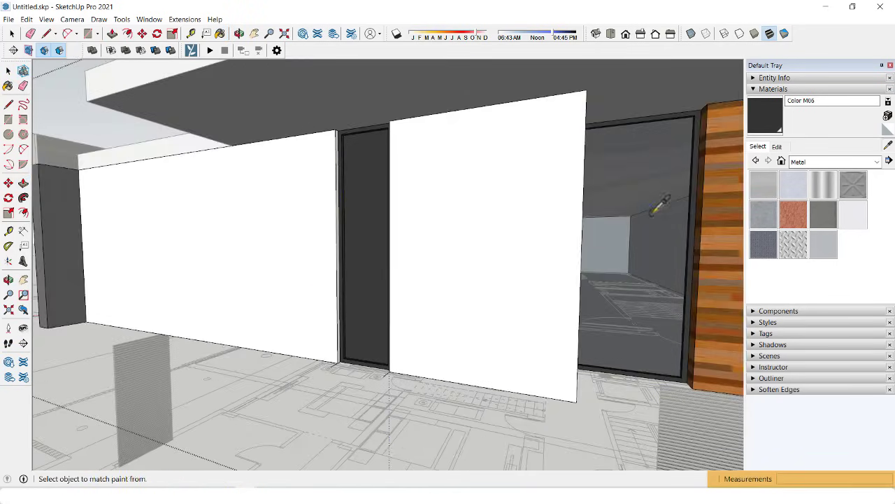
click(382, 242)
scroll(355, 242, down, 5)
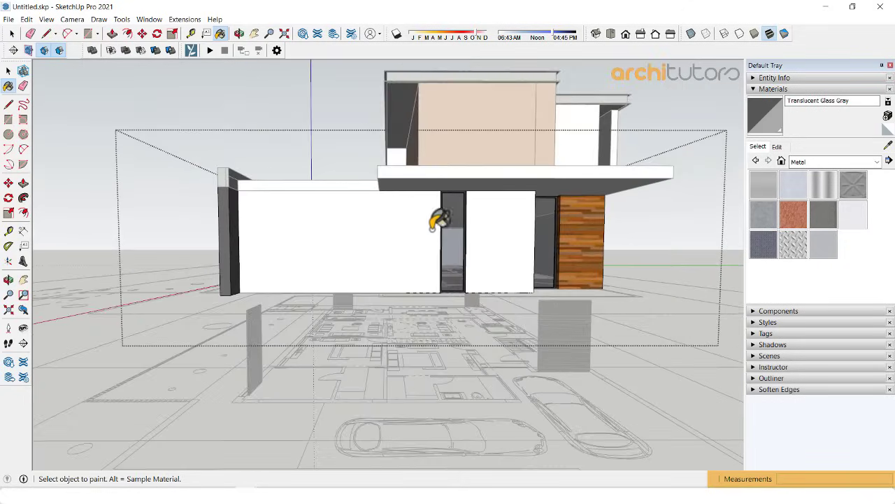
Step: Unhide all geometry and select the wooden louvre slat group on the upper window
scroll(429, 224, up, 5)
key(space)
scroll(392, 219, down, 5)
mouse_move(355, 220)
middle_down()
mouse_move(420, 226)
mouse_move(384, 286)
middle_up()
key(shift+h)
scroll(412, 329, up, 3)
scroll(344, 306, down, 3)
scroll(323, 220, down, 2)
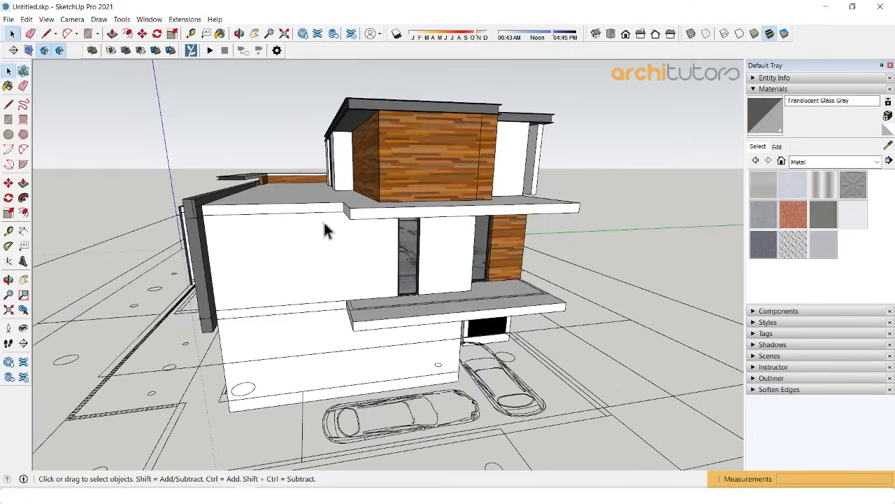
mouse_move(323, 221)
middle_down()
mouse_move(340, 180)
mouse_move(284, 266)
middle_up()
click(284, 268)
Step: Copy the louvre slat group down onto the ground-floor entrance ledge
scroll(291, 287, up, 3)
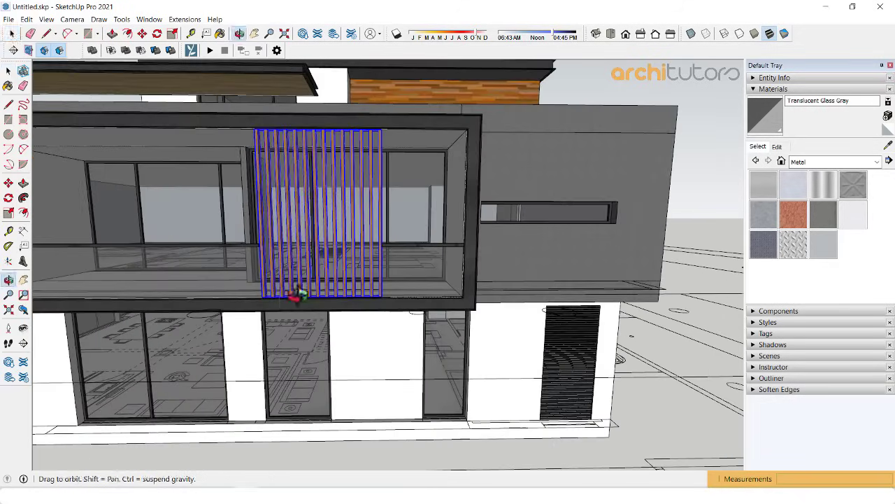
scroll(298, 310, up, 2)
scroll(297, 310, up, 2)
scroll(251, 308, up, 2)
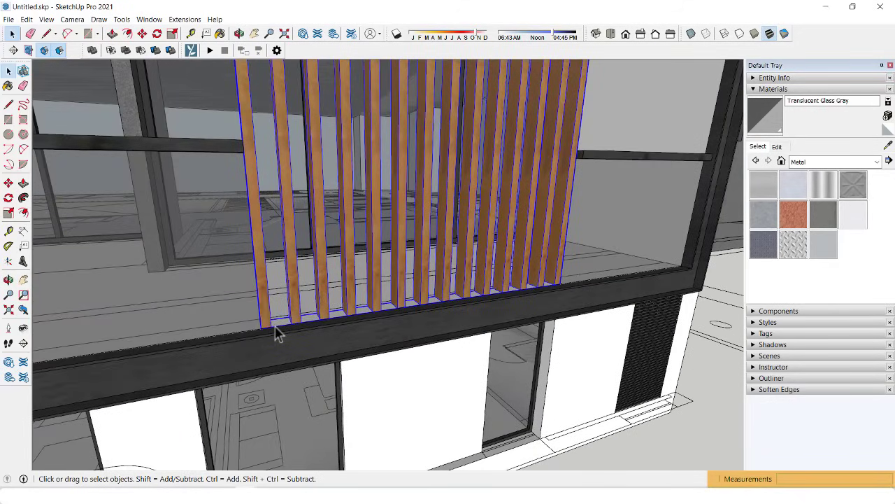
scroll(270, 326, down, 2)
key(ctrl)
click(260, 326)
scroll(154, 301, down, 2)
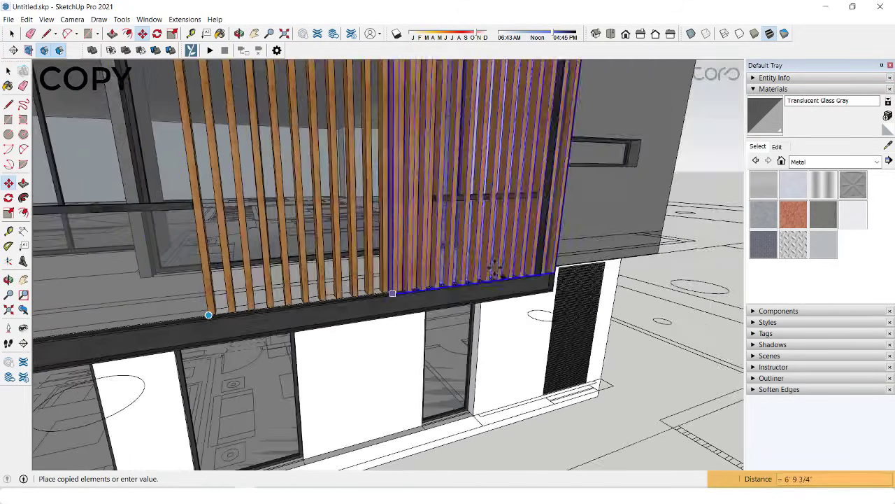
mouse_move(206, 314)
middle_down()
mouse_move(515, 266)
mouse_move(444, 230)
middle_up()
scroll(443, 206, up, 2)
scroll(419, 256, up, 2)
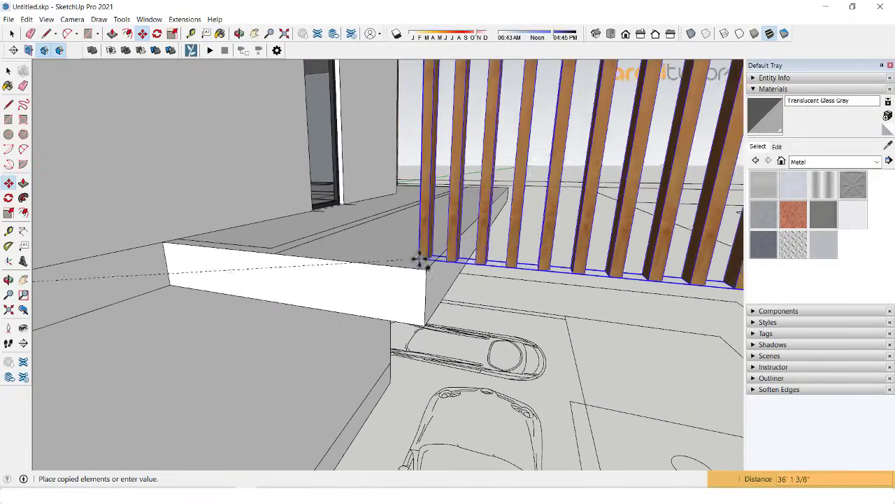
scroll(425, 273, up, 2)
click(425, 273)
Step: Rotate the copied slats 90 degrees to face the entrance
middle_drag(425, 272, 426, 384)
scroll(426, 315, up, 2)
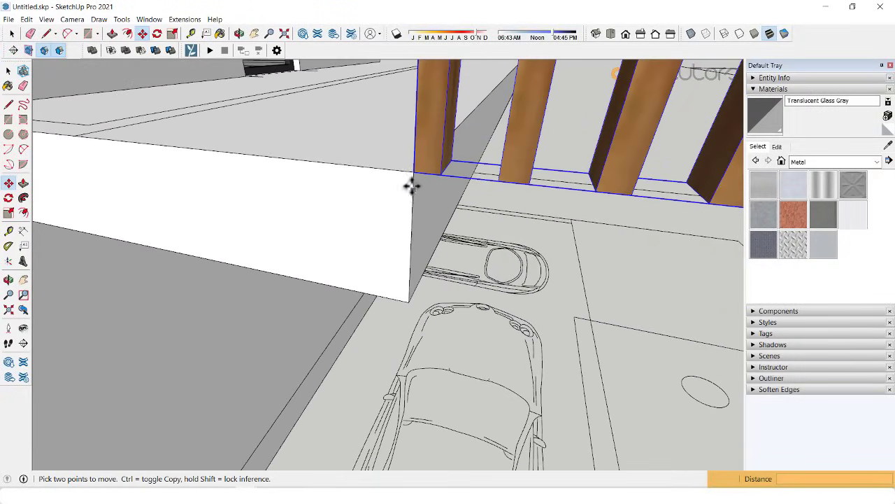
middle_drag(412, 184, 443, 196)
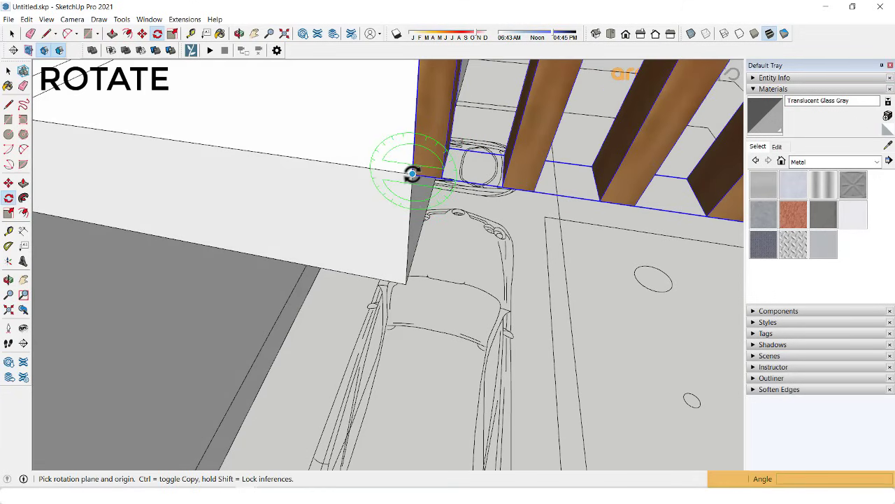
click(371, 168)
click(442, 183)
scroll(245, 206, down, 5)
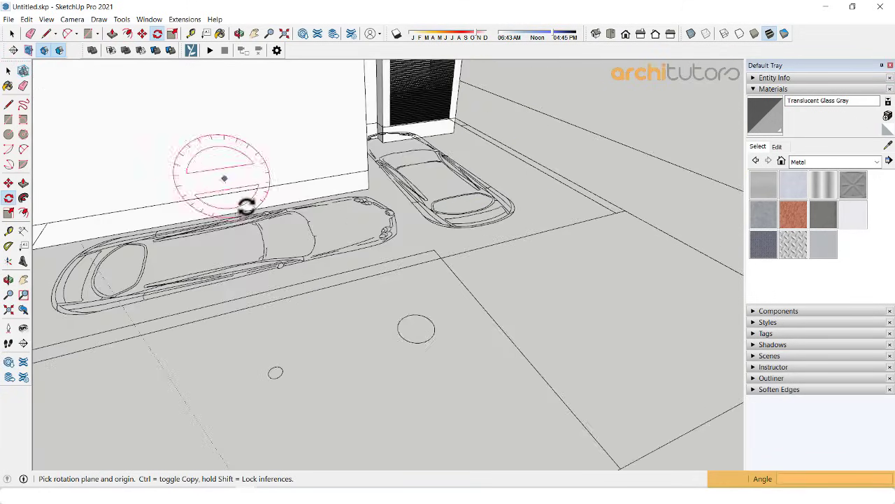
Step: Scale the copied slats taller so they reach up to the overhang
mouse_move(246, 206)
middle_down()
mouse_move(374, 280)
mouse_move(282, 161)
mouse_move(360, 147)
middle_up()
scroll(360, 147, up, 4)
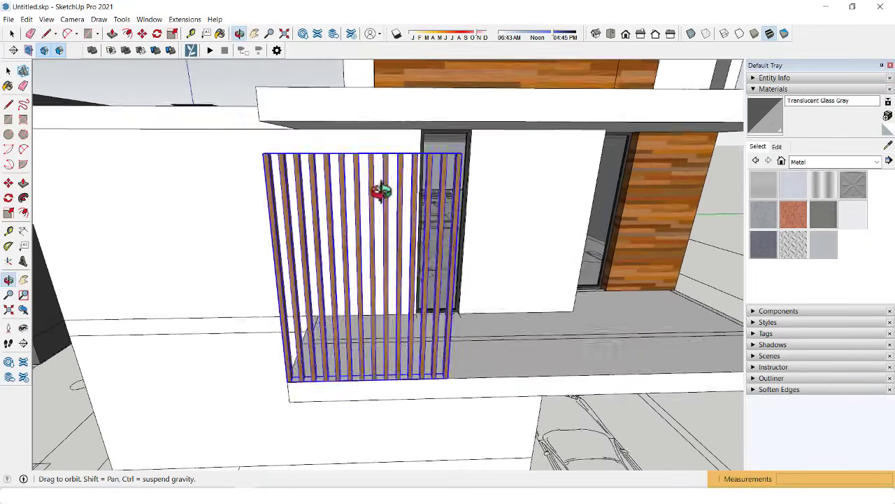
middle_drag(380, 190, 392, 222)
key(s)
drag(373, 231, 395, 168)
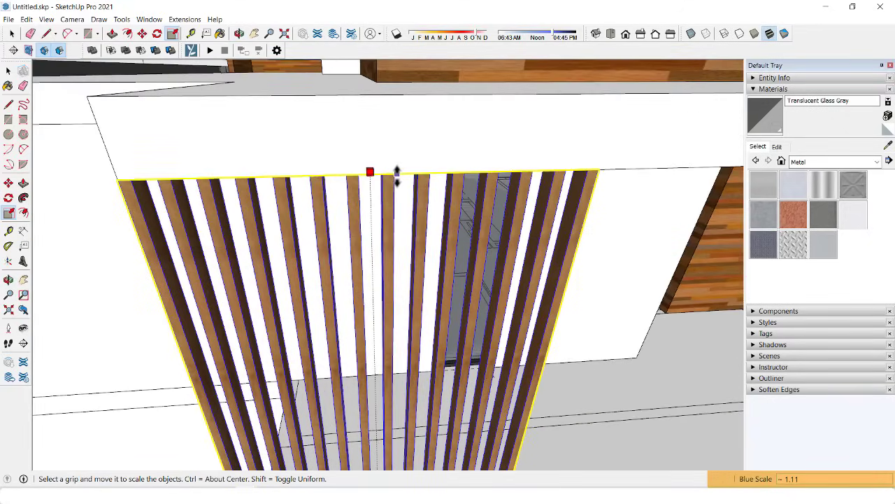
key(space)
Step: Inside the slat group, copy a single slat to add an extra louvre
scroll(362, 161, down, 4)
middle_drag(361, 160, 424, 255)
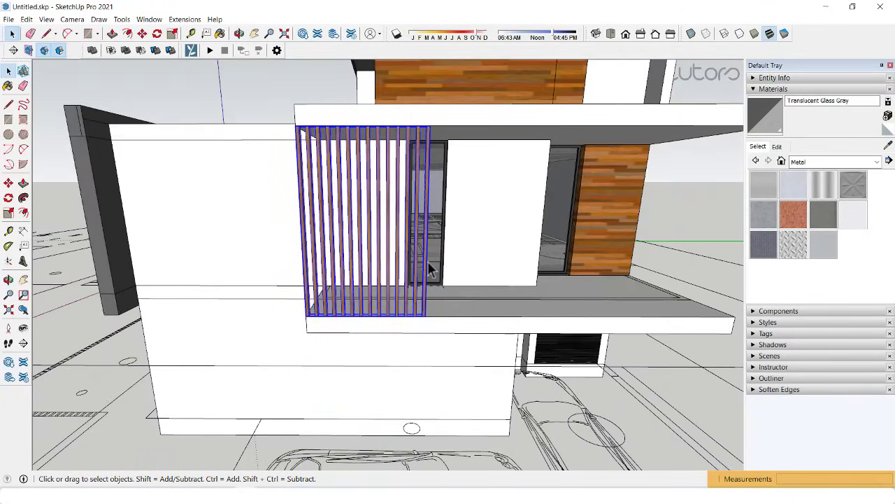
double_click(428, 269)
click(425, 314)
scroll(424, 317, up, 3)
scroll(423, 318, up, 1)
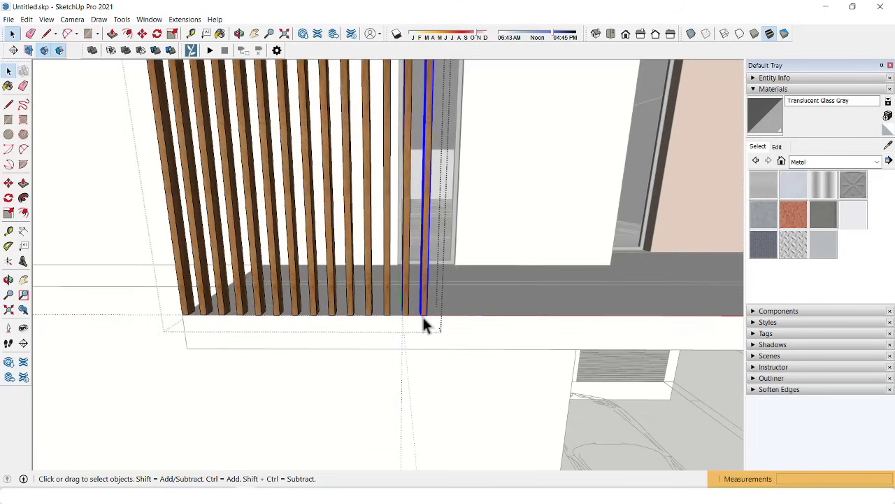
scroll(423, 319, down, 1)
key(m)
key(ctrl)
click(403, 314)
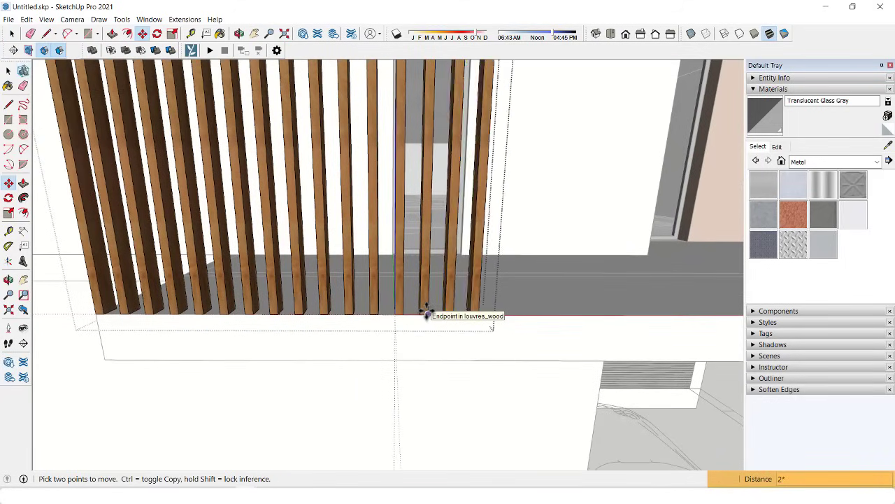
key(space)
scroll(377, 258, down, 3)
middle_drag(377, 259, 521, 289)
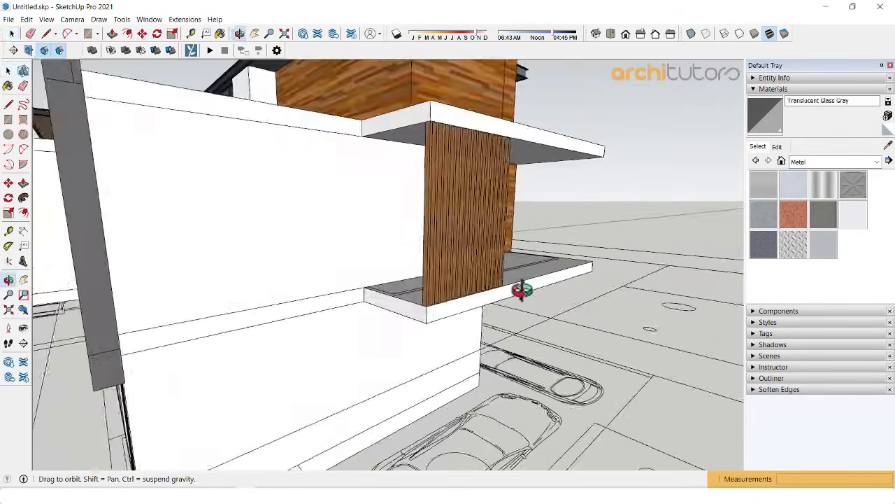
scroll(350, 275, down, 3)
middle_drag(350, 276, 326, 262)
scroll(326, 262, up, 5)
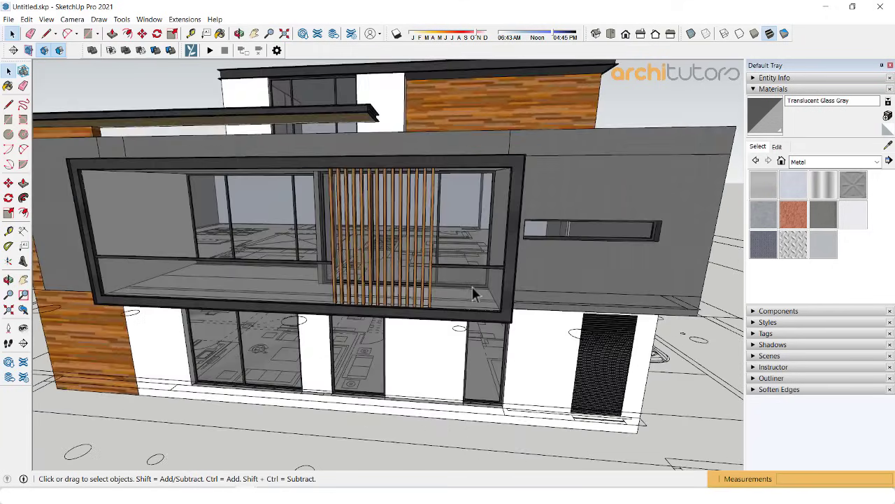
scroll(473, 290, up, 3)
Step: Copy the window glass group with Move+Ctrl and place the copy at the lower balcony corner
click(473, 292)
middle_drag(474, 292, 531, 330)
scroll(534, 329, up, 2)
scroll(536, 330, up, 3)
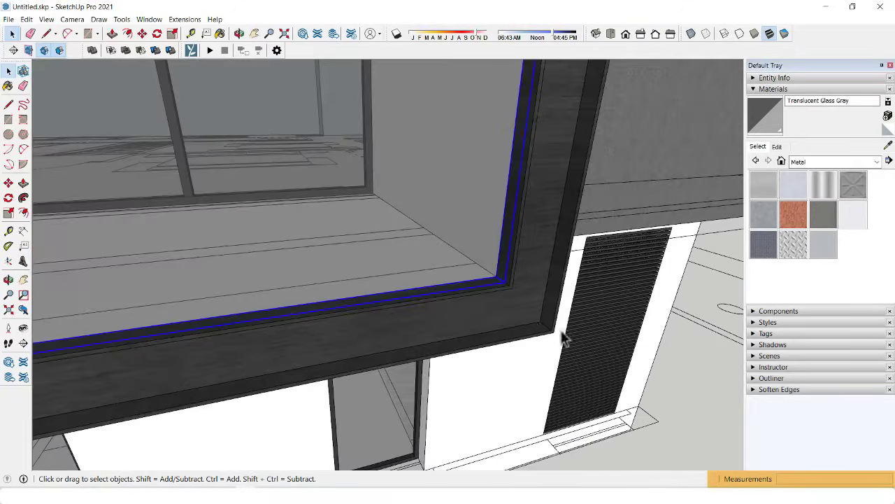
click(496, 278)
key(ctrl)
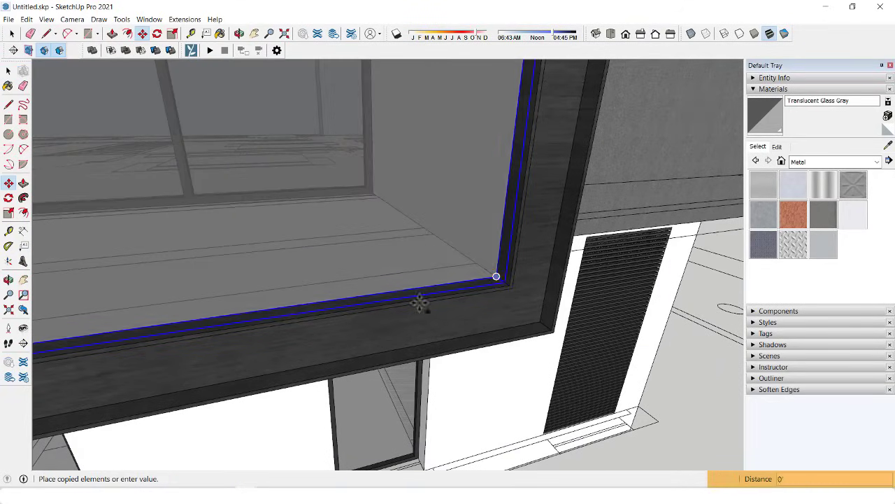
scroll(420, 299, down, 3)
scroll(334, 309, down, 3)
scroll(376, 300, down, 3)
middle_drag(246, 258, 336, 252)
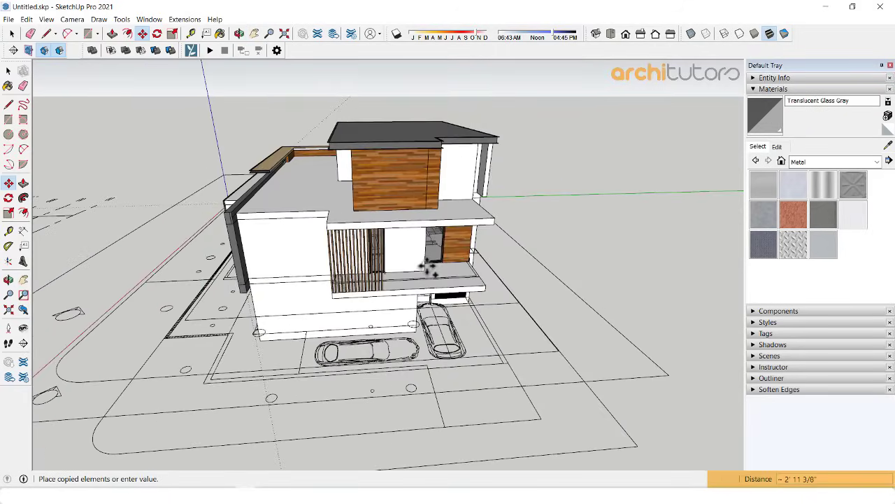
scroll(340, 250, up, 3)
scroll(480, 200, up, 3)
mouse_move(480, 200)
middle_down()
mouse_move(496, 244)
mouse_move(472, 260)
middle_up()
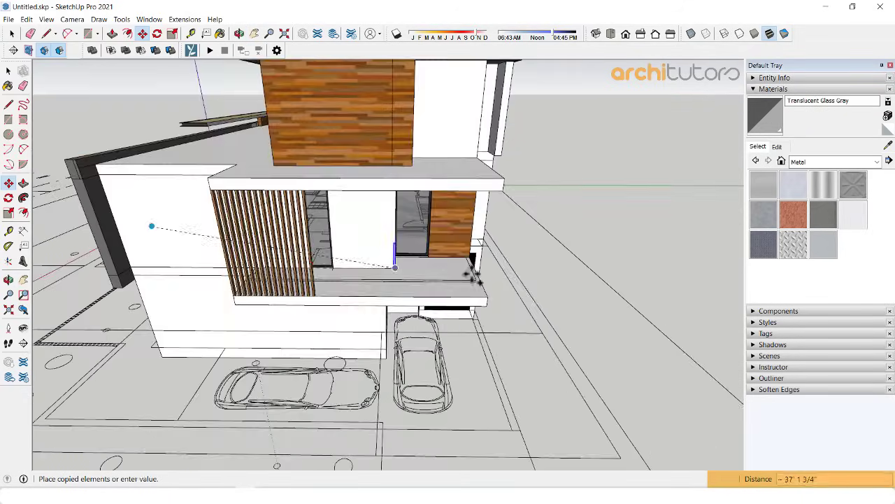
scroll(475, 280, up, 3)
click(467, 313)
Step: Flip the copied glass panel along the green axis
middle_drag(466, 313, 450, 260)
scroll(324, 266, down, 3)
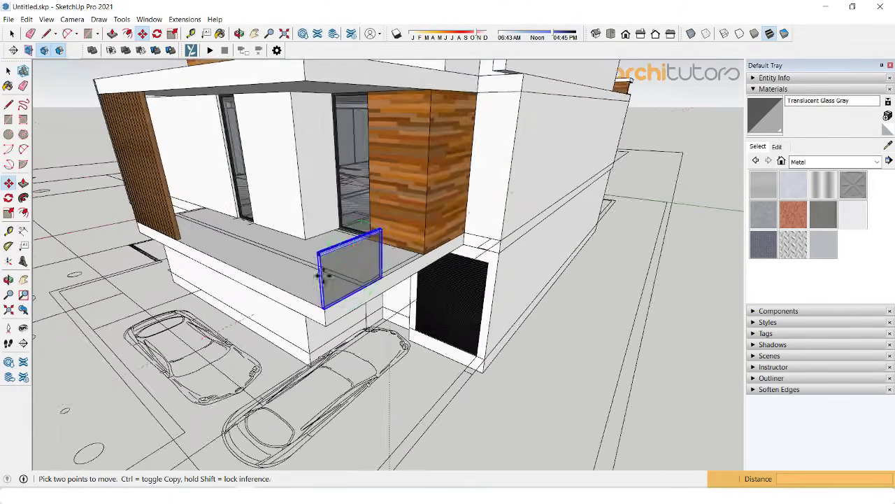
scroll(303, 369, up, 3)
mouse_move(304, 369)
middle_down()
mouse_move(374, 282)
mouse_move(314, 308)
mouse_move(442, 231)
mouse_move(406, 286)
middle_up()
key(s)
key(space)
right_click(408, 259)
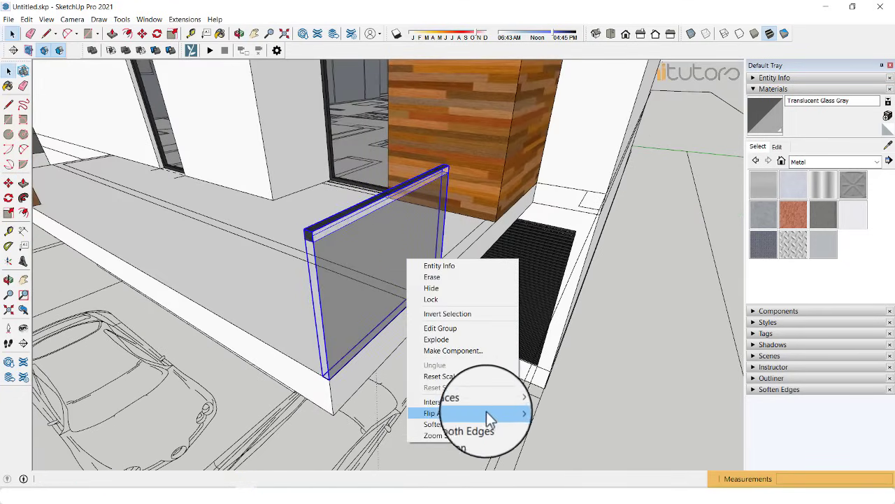
click(553, 424)
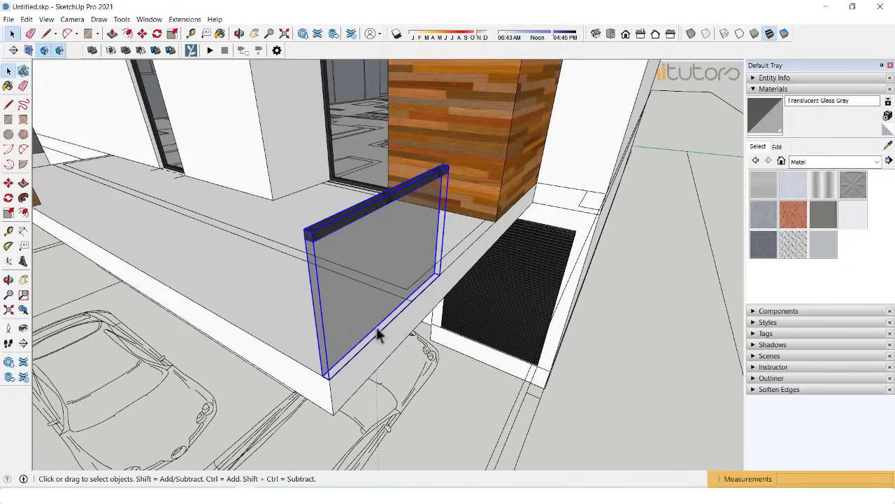
mouse_move(376, 333)
middle_down()
mouse_move(361, 356)
mouse_move(332, 340)
mouse_move(316, 357)
middle_up()
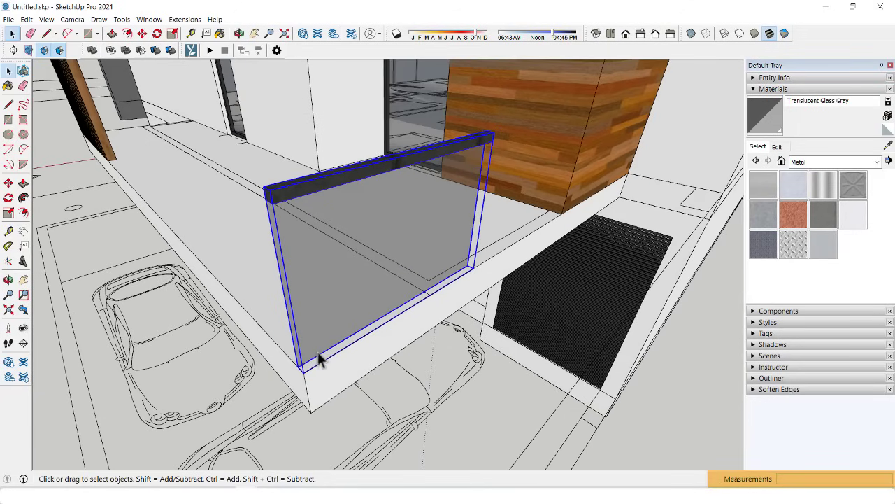
Step: Cancel a rotation attempt and flip the glass panel back along its green axis
key(m)
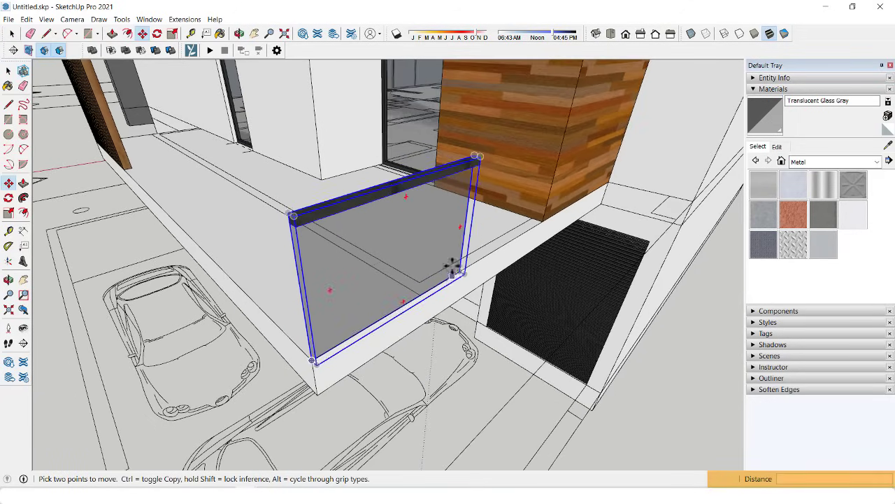
key(s)
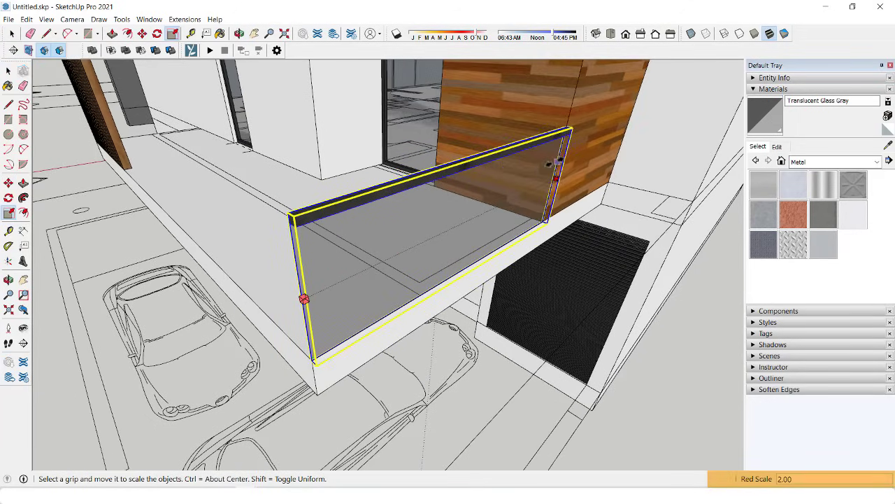
middle_drag(423, 225, 410, 300)
key(q)
scroll(401, 345, up, 2)
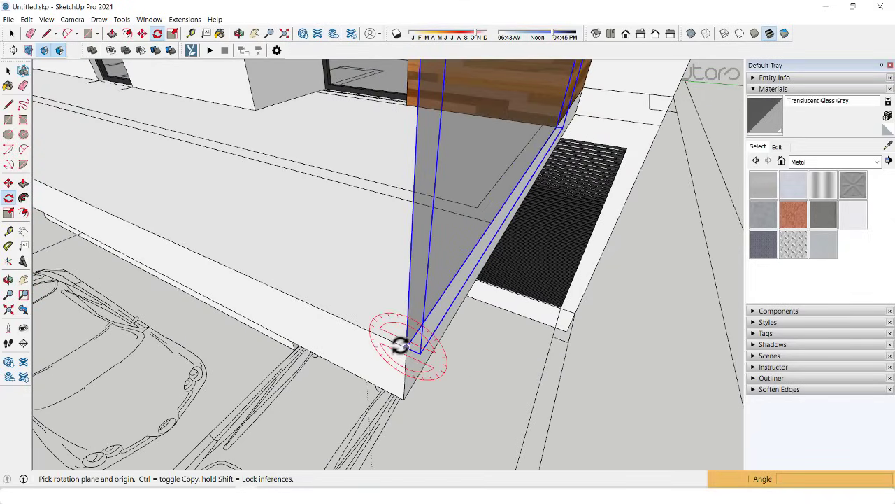
click(448, 354)
scroll(443, 340, down, 3)
key(Escape)
middle_drag(444, 340, 410, 256)
key(space)
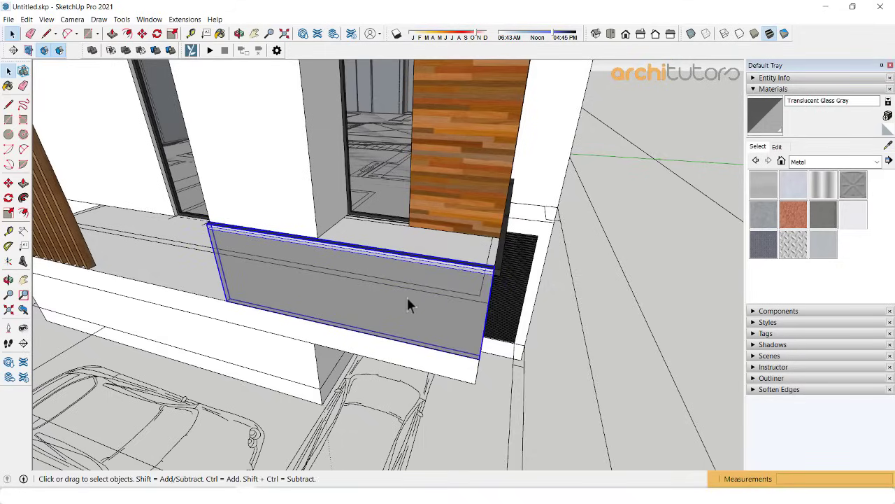
right_click(420, 297)
click(556, 462)
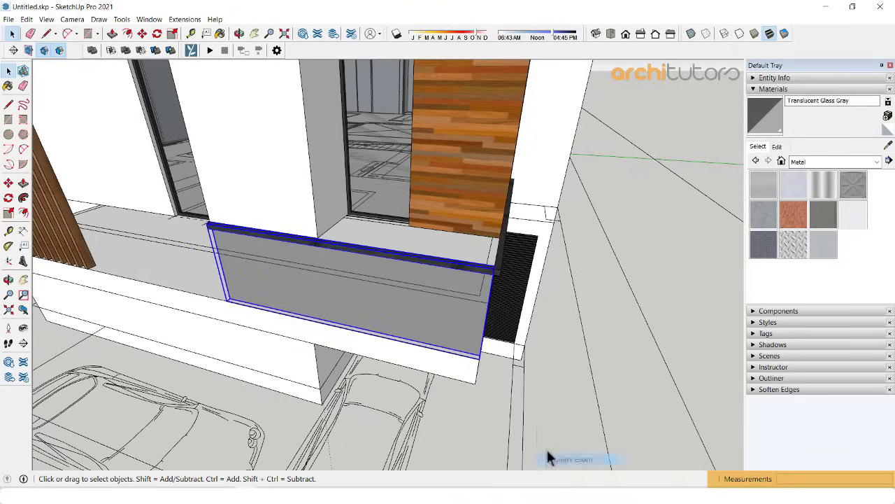
Step: Move the glass panel into position and stretch it along the balcony's front edge
scroll(469, 339, up, 3)
scroll(455, 363, up, 3)
mouse_move(420, 377)
middle_down()
mouse_move(526, 386)
mouse_move(413, 395)
middle_up()
click(409, 385)
click(420, 411)
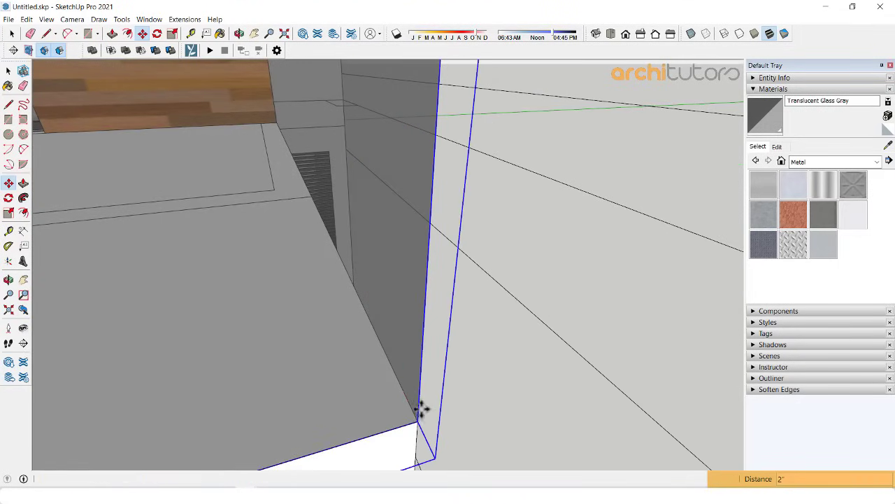
scroll(421, 410, down, 5)
key(s)
scroll(339, 375, up, 5)
mouse_move(350, 371)
middle_down()
mouse_move(436, 343)
mouse_move(570, 265)
middle_up()
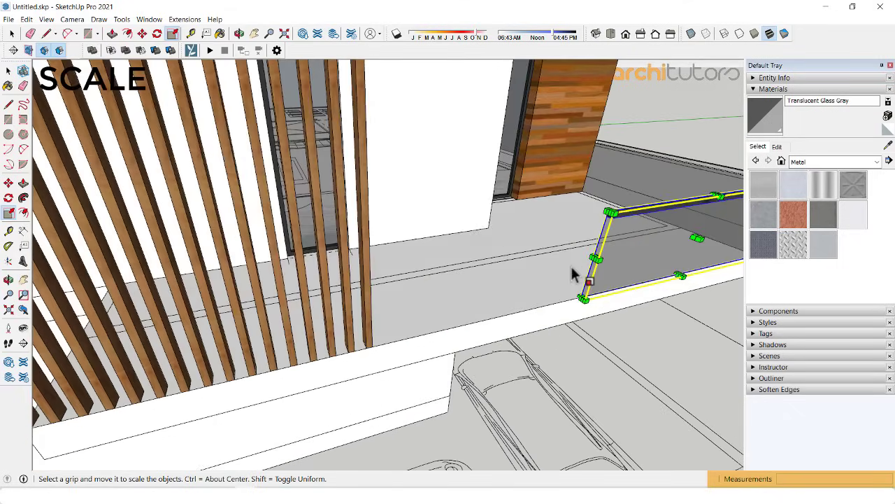
mouse_move(588, 257)
mouse_down()
mouse_move(437, 281)
mouse_move(361, 281)
mouse_up()
mouse_move(371, 287)
middle_down()
mouse_move(651, 218)
mouse_move(430, 236)
mouse_move(538, 354)
mouse_move(432, 259)
middle_up()
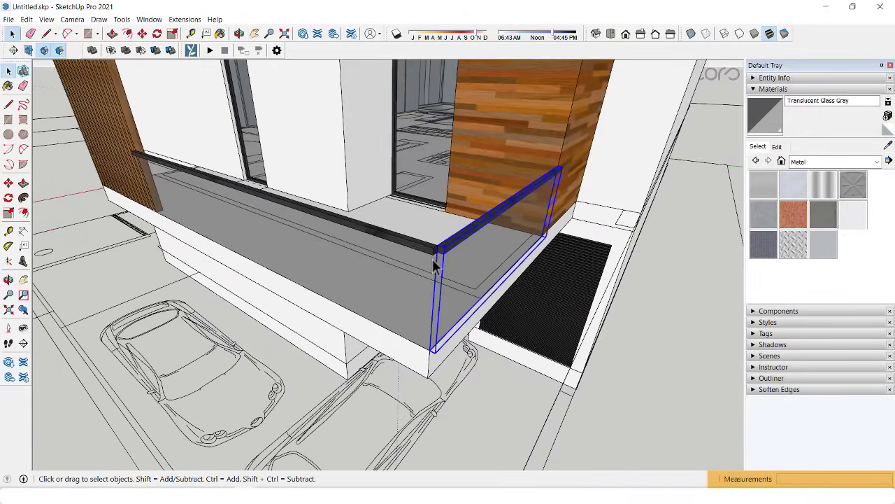
Step: Copy the panel to the balcony's side end and scale it shorter to fit
click(542, 238)
mouse_move(542, 238)
middle_down()
mouse_move(595, 200)
mouse_move(274, 203)
mouse_move(628, 226)
middle_up()
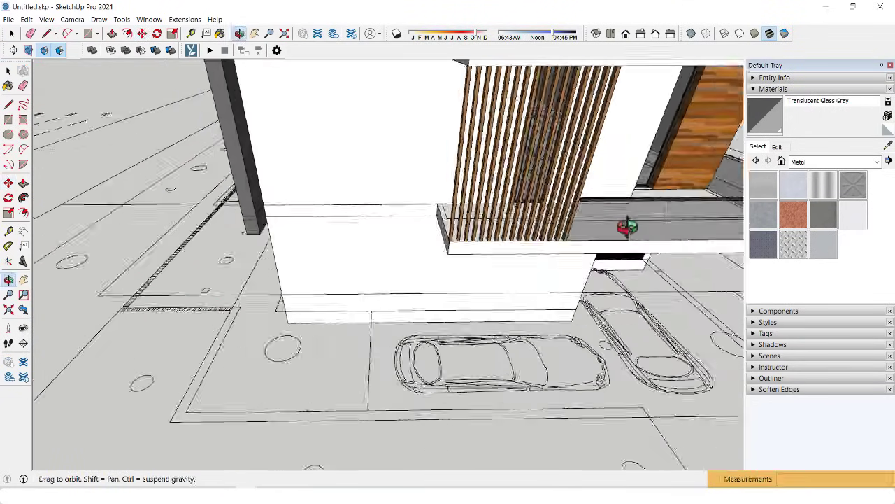
scroll(438, 189, up, 3)
scroll(428, 210, up, 3)
mouse_move(402, 226)
middle_down()
mouse_move(526, 215)
mouse_move(340, 214)
mouse_move(500, 273)
middle_up()
key(s)
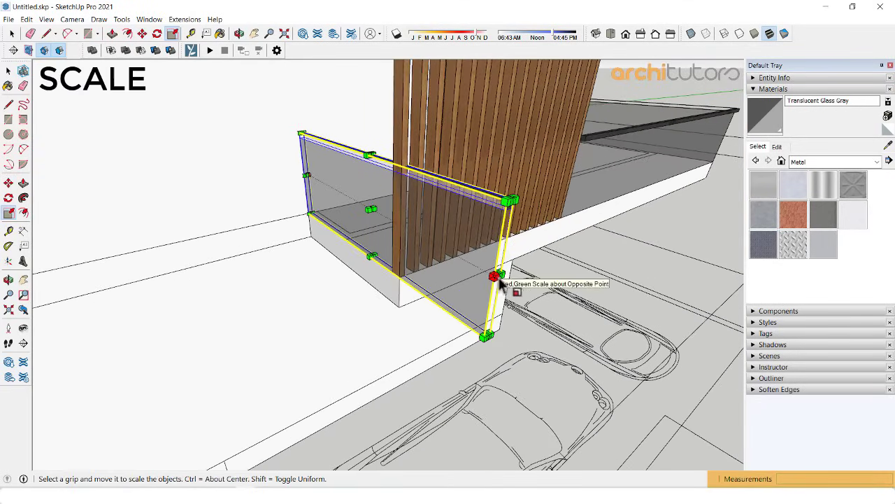
drag(496, 275, 402, 238)
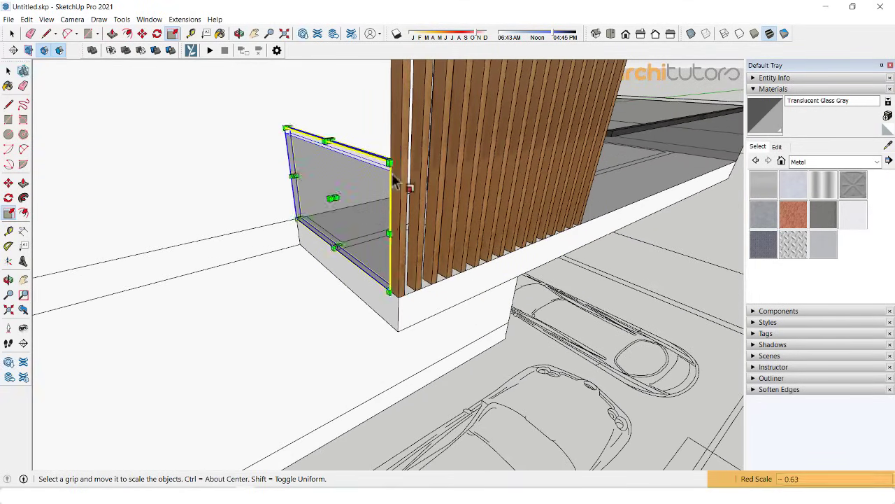
Step: Flip the side glass panel along the red axis to complete the railing
middle_drag(394, 181, 416, 244)
key(space)
right_click(356, 185)
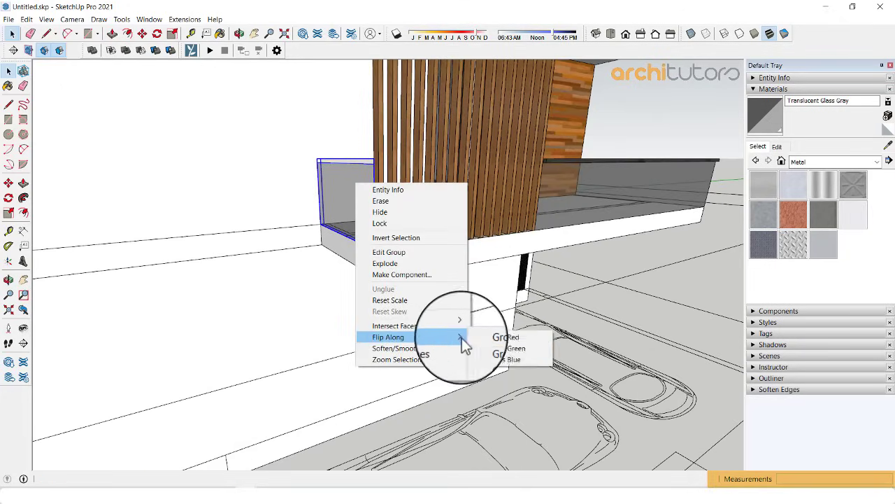
click(506, 337)
mouse_move(454, 300)
middle_down()
mouse_move(325, 220)
mouse_move(661, 147)
mouse_move(543, 213)
middle_up()
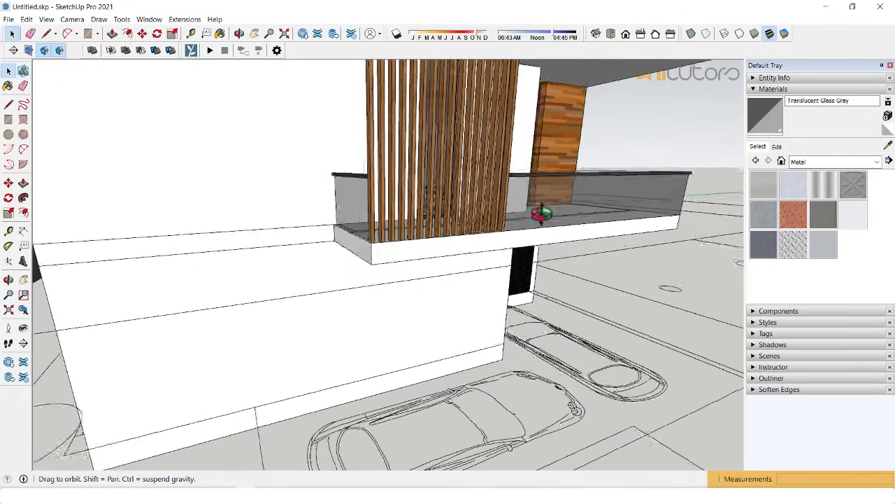
scroll(392, 300, down, 3)
scroll(406, 224, down, 5)
mouse_move(406, 224)
middle_down()
mouse_move(567, 219)
mouse_move(435, 280)
mouse_move(521, 274)
mouse_move(573, 248)
mouse_move(419, 226)
mouse_move(492, 140)
middle_up()
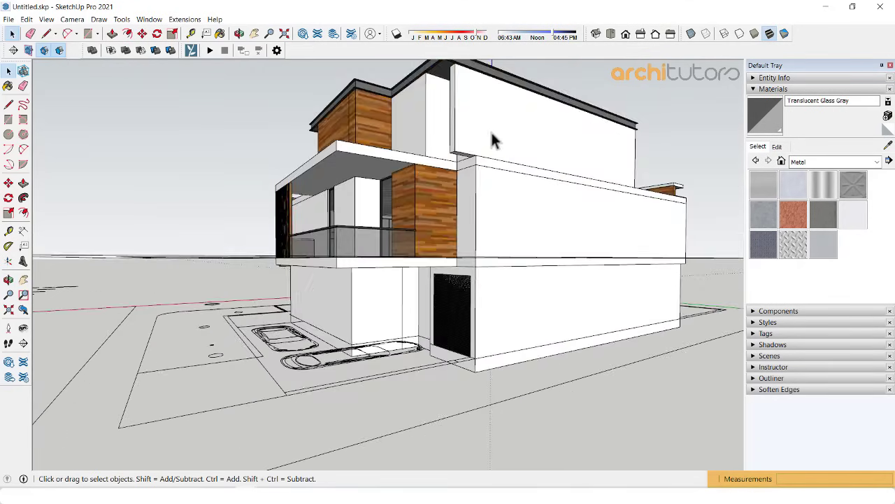
Step: Draw a thin rectangle under the upper box's garage-side corner and push/pull it 22' down to the ground
click(491, 140)
scroll(492, 140, up, 5)
middle_drag(480, 86, 453, 176)
scroll(454, 148, up, 2)
key(r)
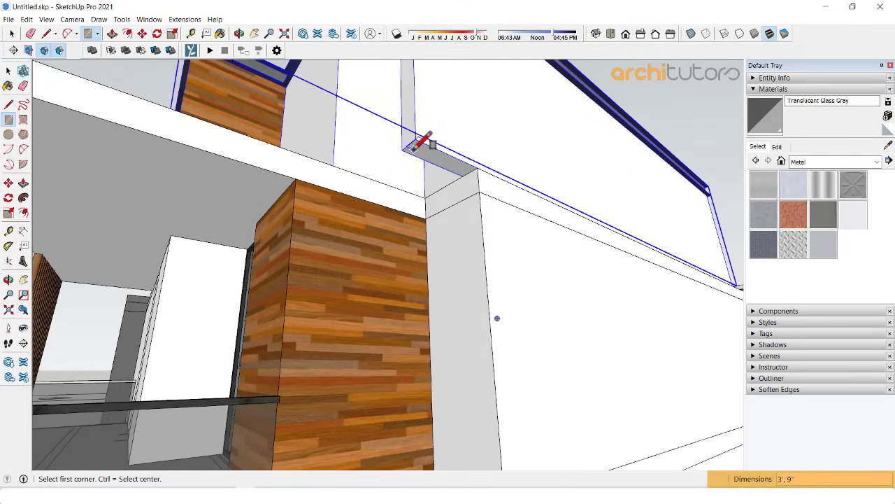
scroll(425, 208, down, 5)
mouse_move(425, 230)
middle_down()
mouse_move(425, 386)
mouse_move(444, 304)
middle_up()
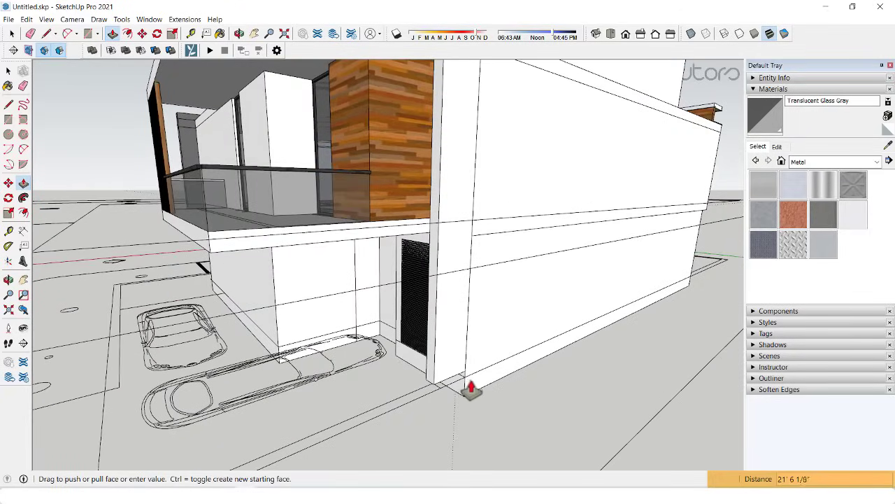
text(22')
middle_drag(320, 314, 546, 294)
scroll(369, 252, down, 5)
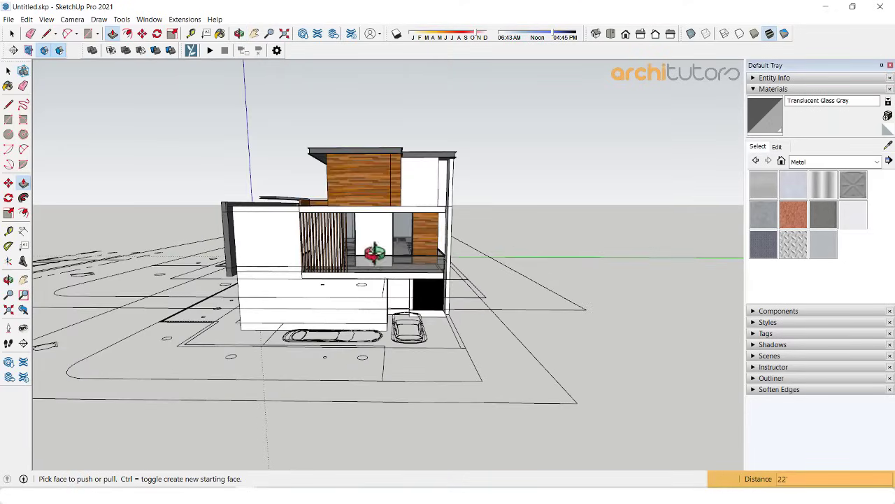
mouse_move(369, 251)
middle_down()
mouse_move(610, 236)
mouse_move(242, 220)
mouse_move(314, 220)
mouse_move(338, 193)
mouse_move(376, 218)
mouse_move(586, 228)
mouse_move(480, 230)
mouse_move(493, 217)
middle_up()
scroll(397, 343, up, 4)
Step: Open and close the entrance paving group, then select the new garage-corner column
double_click(396, 339)
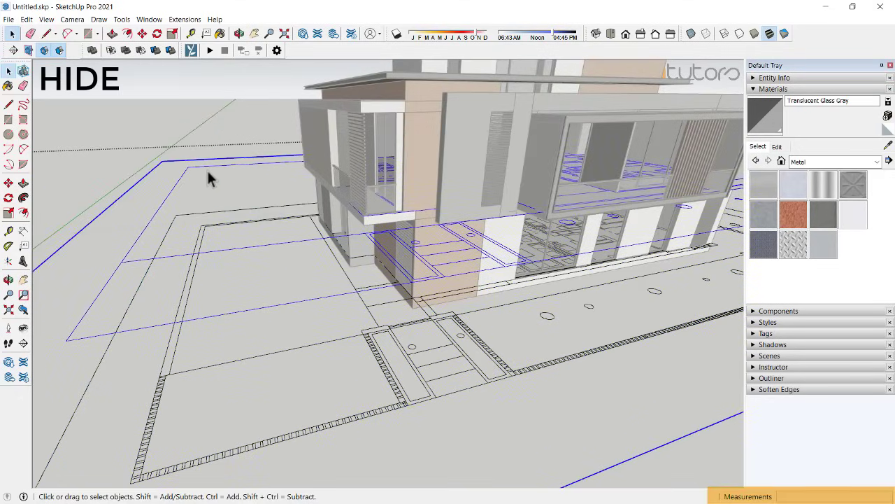
scroll(251, 216, down, 3)
scroll(326, 275, down, 3)
click(325, 275)
mouse_move(392, 249)
middle_down()
mouse_move(369, 272)
mouse_move(508, 298)
middle_up()
scroll(440, 287, up, 3)
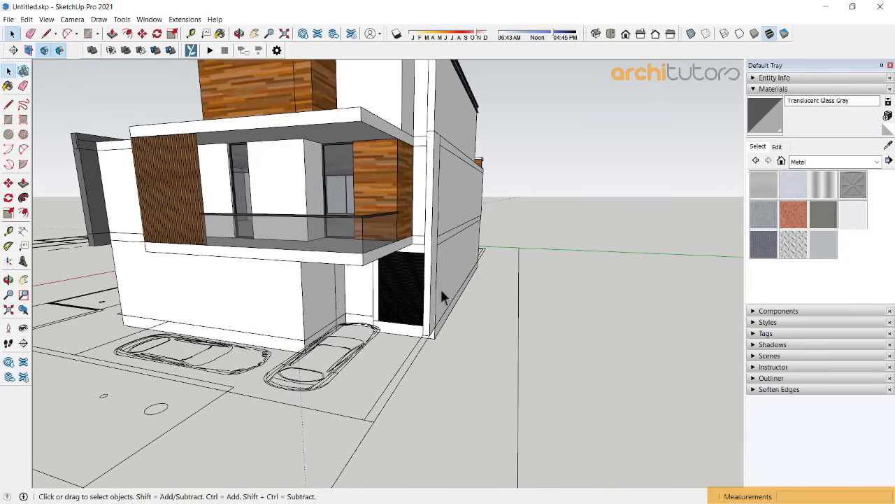
click(427, 285)
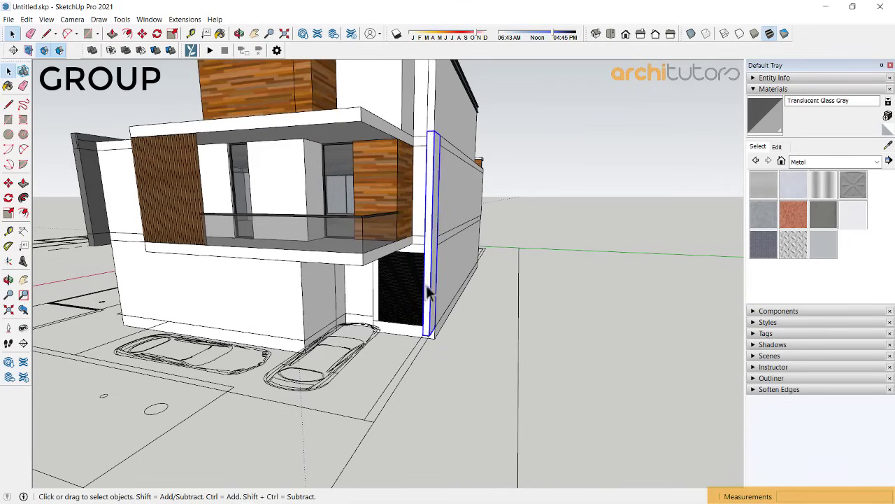
mouse_move(426, 287)
middle_down()
mouse_move(599, 300)
mouse_move(350, 252)
middle_up()
scroll(296, 232, down, 3)
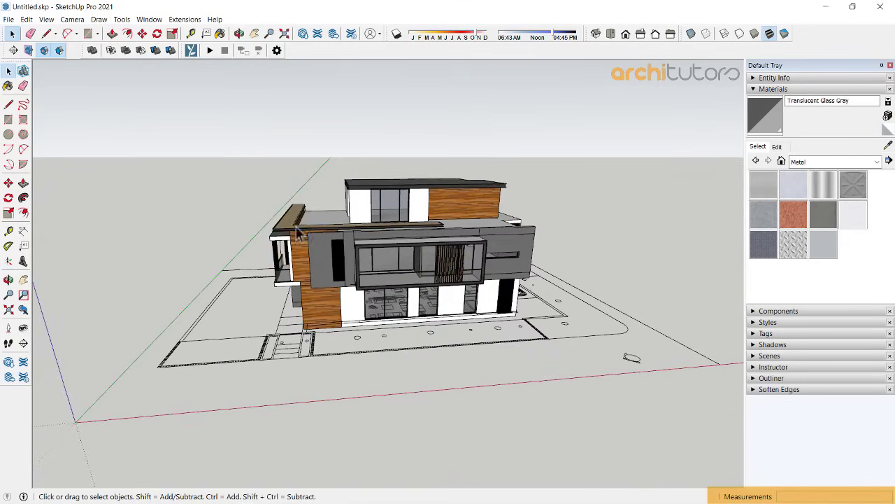
middle_drag(298, 233, 231, 125)
Step: Window-select the whole house and hide it with H, leaving the floor plan visible
drag(535, 365, 547, 372)
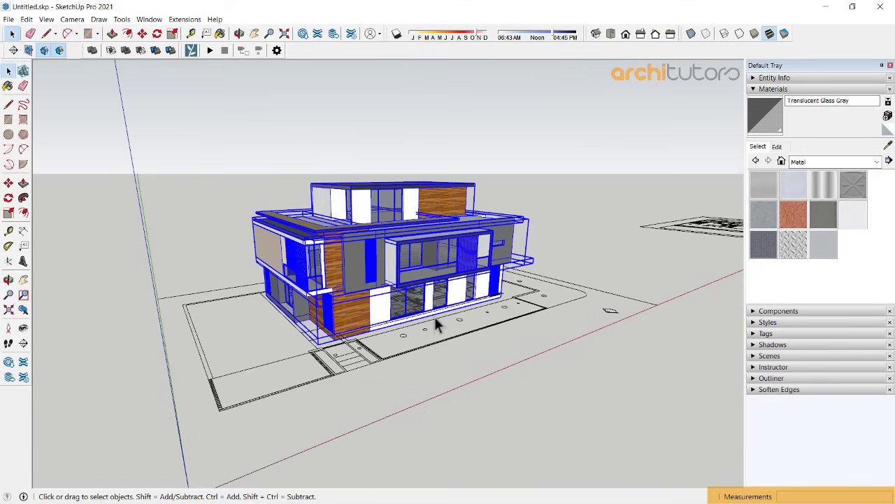
key(h)
middle_drag(434, 316, 300, 281)
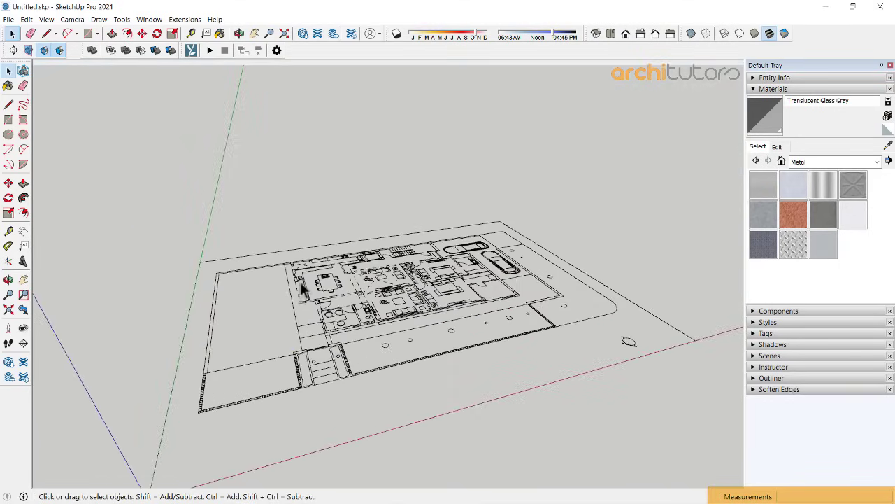
scroll(300, 281, up, 3)
Step: Trace a line from the wall corner along the plan toward the kitchen corner
middle_drag(245, 379, 336, 263)
key(l)
scroll(309, 250, up, 2)
scroll(285, 260, up, 3)
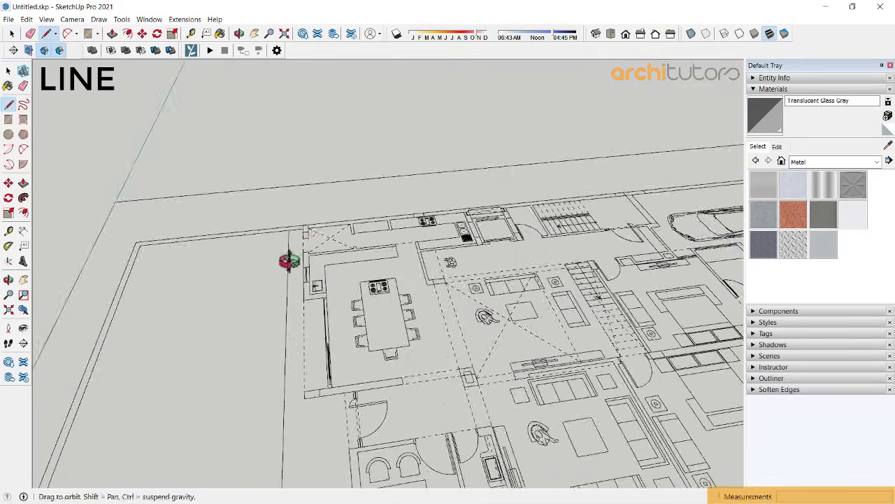
scroll(290, 343, up, 2)
click(272, 359)
scroll(419, 161, down, 3)
scroll(355, 423, down, 2)
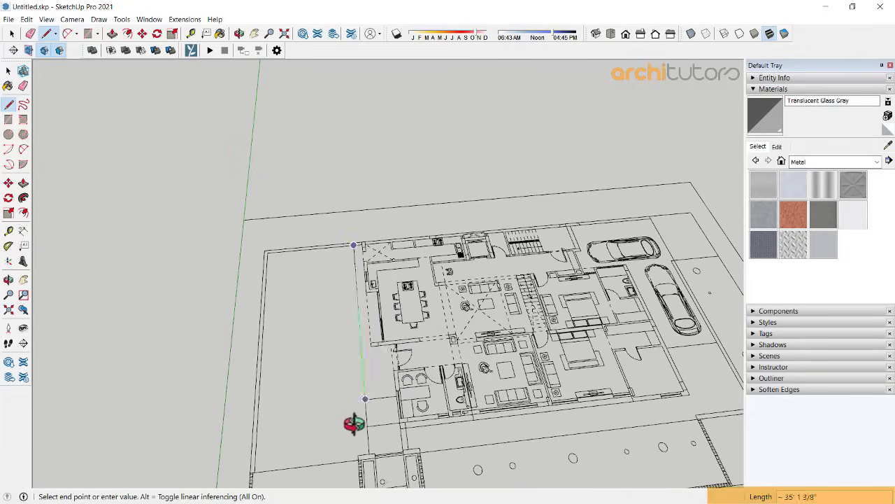
scroll(369, 385, up, 1)
scroll(350, 392, up, 3)
scroll(414, 378, up, 2)
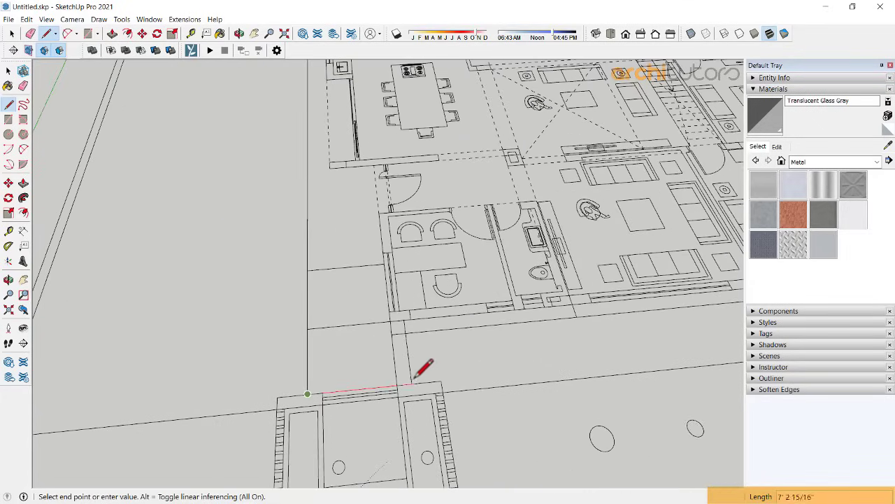
scroll(412, 383, down, 1)
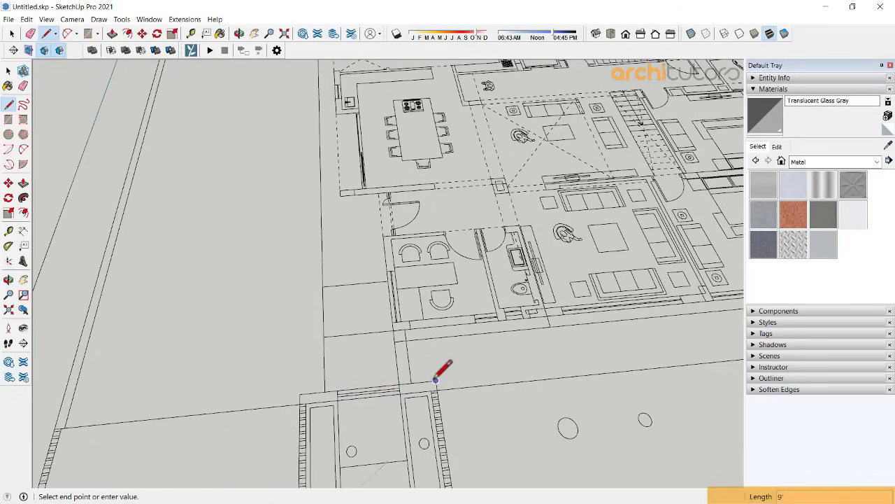
scroll(435, 381, up, 2)
scroll(434, 388, up, 2)
scroll(231, 372, down, 3)
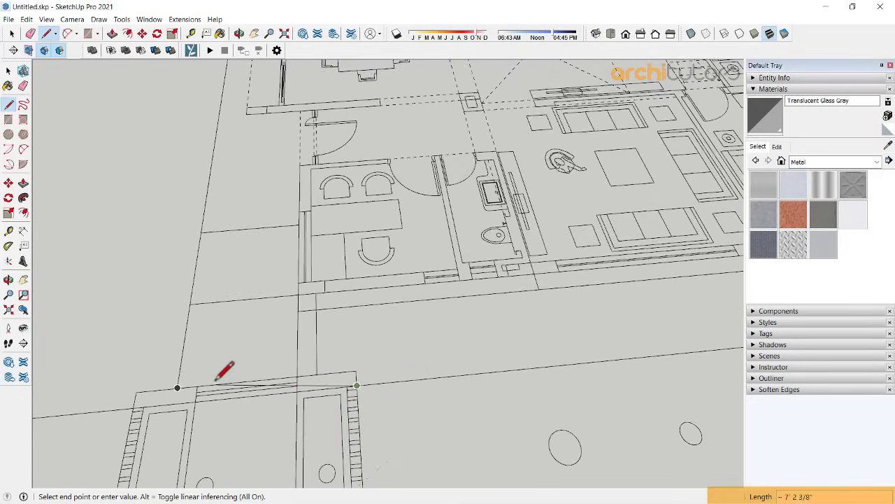
mouse_move(224, 370)
middle_down()
mouse_move(399, 363)
mouse_move(514, 315)
middle_up()
scroll(508, 340, up, 2)
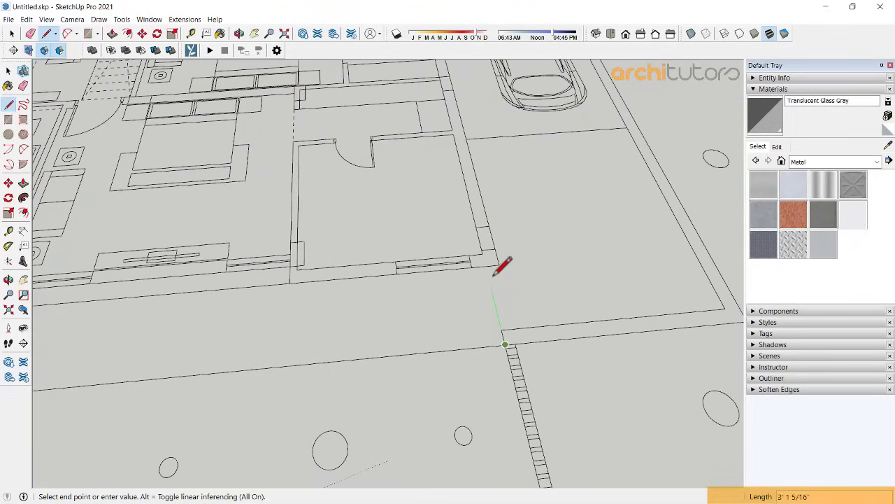
scroll(593, 276, down, 3)
scroll(524, 315, up, 3)
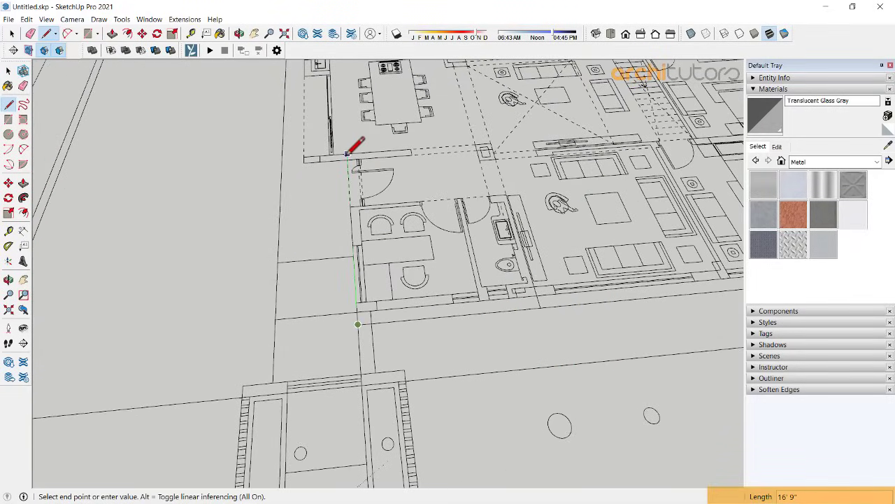
scroll(303, 161, down, 3)
middle_drag(303, 161, 361, 361)
scroll(364, 315, up, 3)
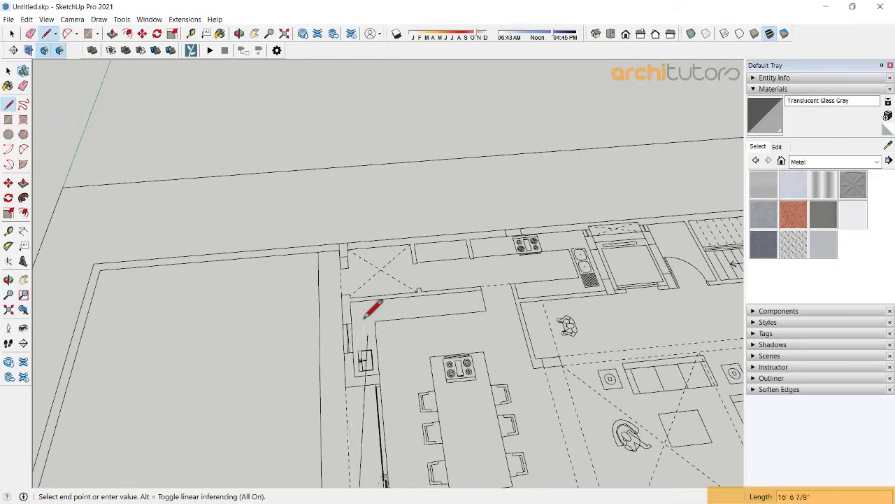
scroll(326, 163, down, 3)
key(space)
Step: Draw a line from beside the garage wall to the parking area's edge to close the driveway face
scroll(420, 280, down, 2)
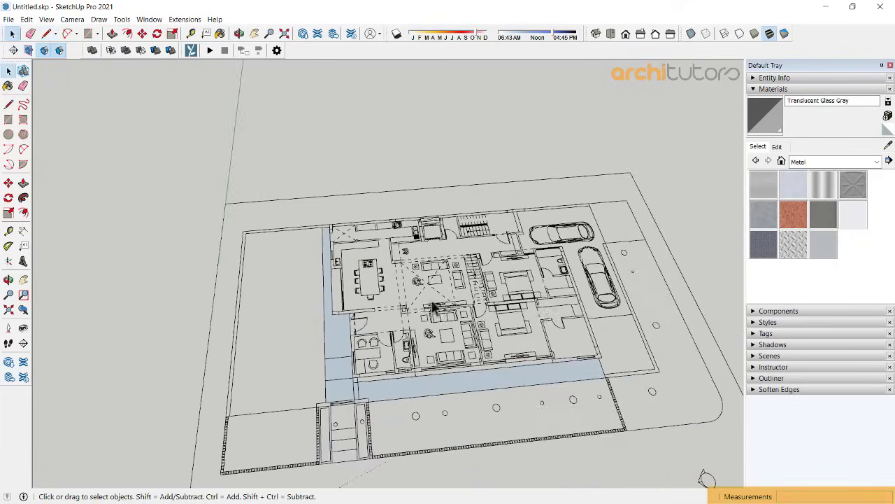
middle_drag(577, 275, 373, 346)
scroll(356, 319, up, 2)
scroll(357, 318, up, 3)
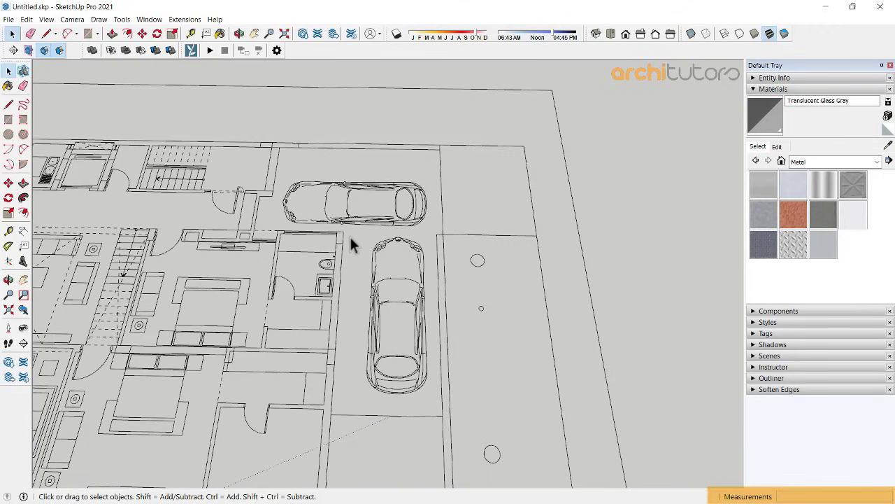
key(l)
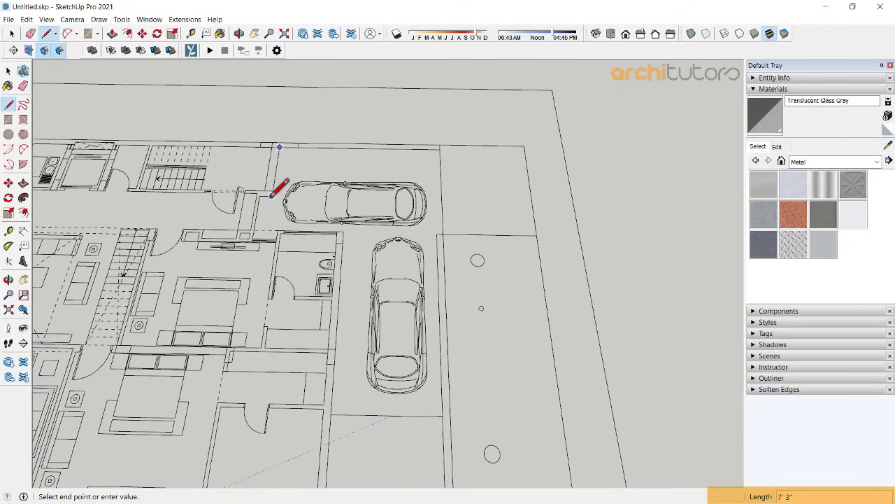
scroll(261, 196, up, 3)
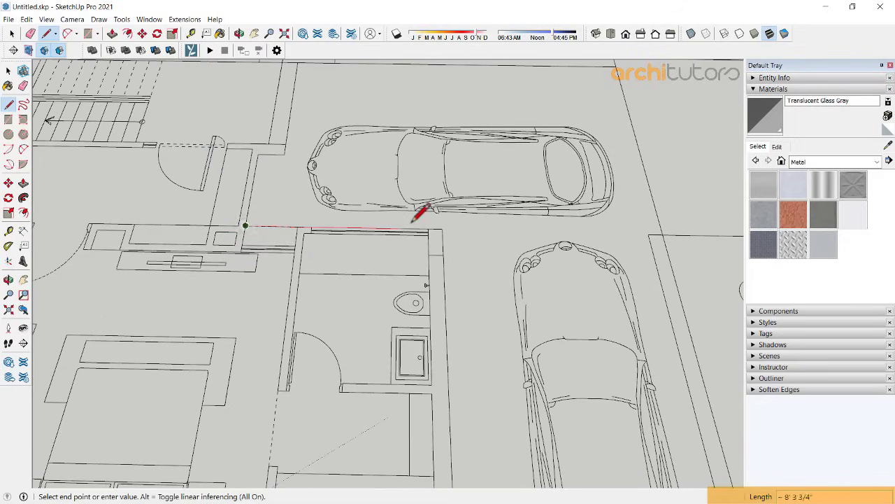
click(442, 228)
scroll(444, 140, down, 3)
scroll(455, 324, down, 2)
middle_drag(451, 329, 337, 242)
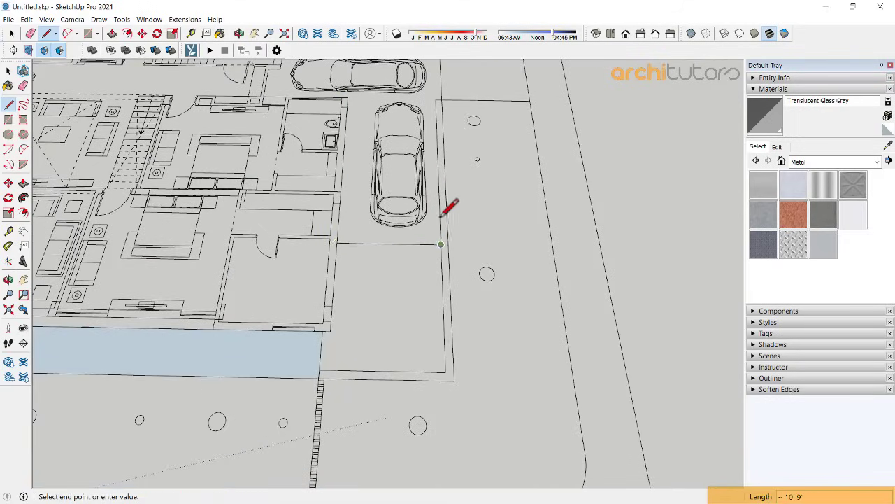
middle_drag(440, 216, 434, 325)
click(435, 266)
scroll(435, 267, up, 2)
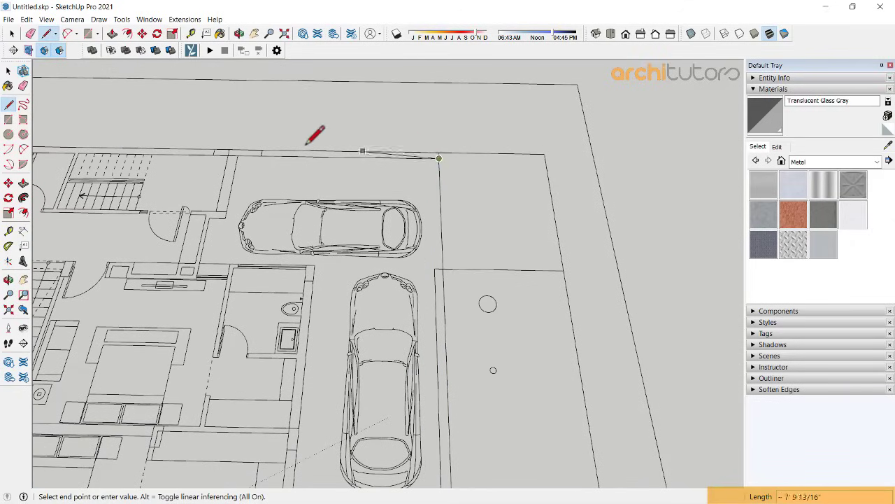
key(space)
scroll(466, 175, down, 3)
Step: Make the L-shaped strip and the parking pad face into separate groups
scroll(466, 175, down, 2)
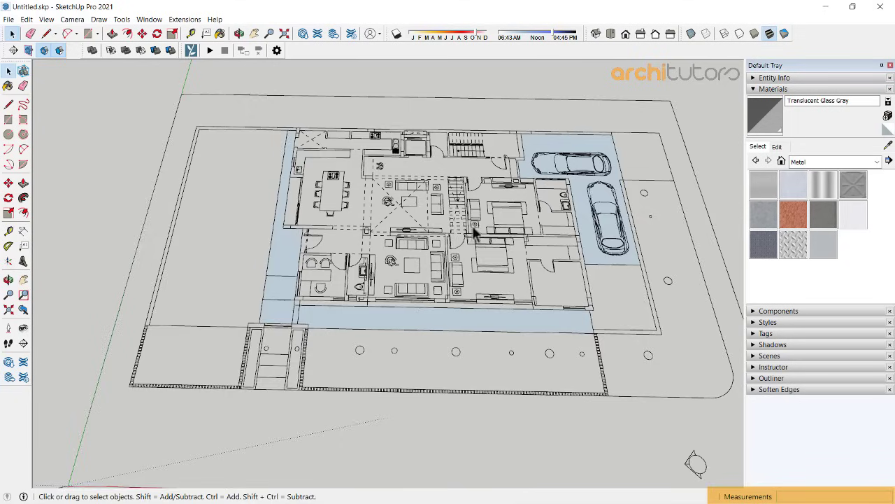
middle_drag(391, 280, 286, 338)
right_click(286, 307)
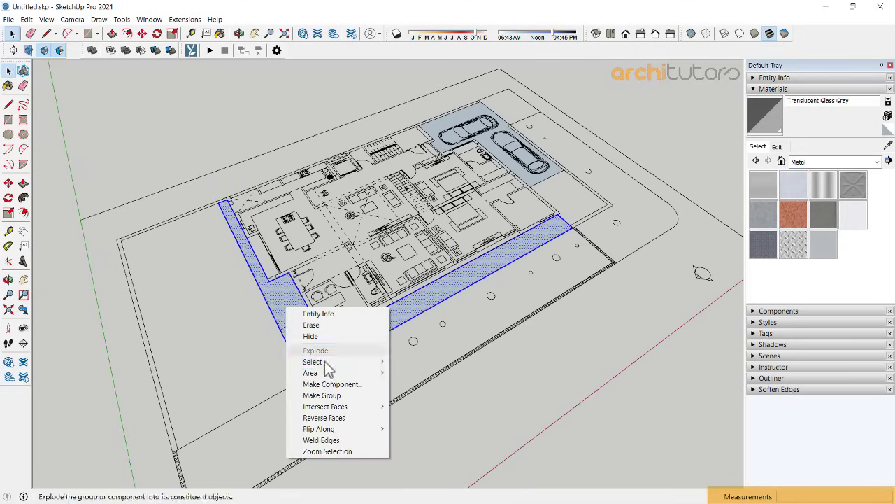
click(321, 396)
scroll(517, 223, up, 3)
scroll(397, 134, up, 3)
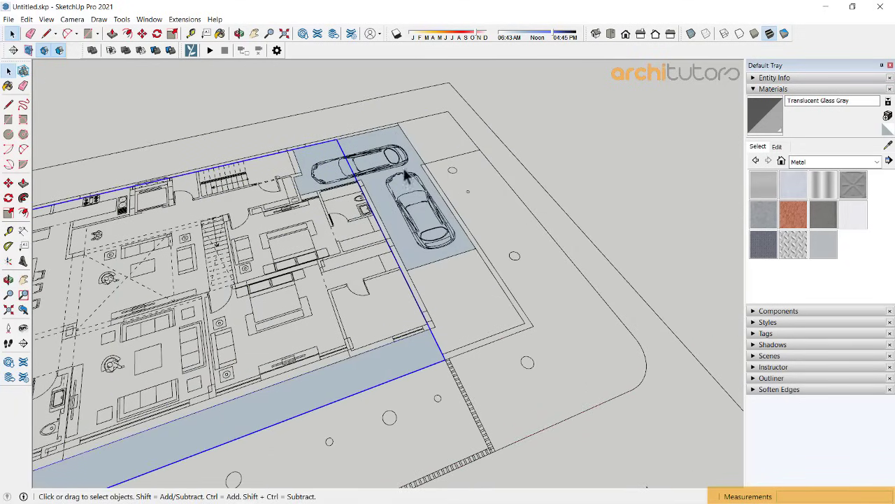
click(396, 133)
scroll(397, 134, down, 3)
right_click(406, 134)
click(455, 221)
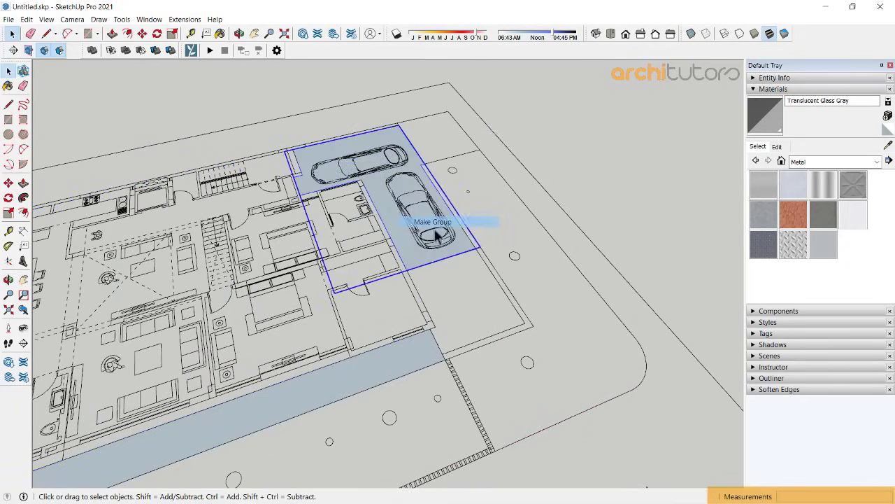
Step: Raise the L-shaped strip 6 inches with Push/Pull
middle_drag(455, 221, 458, 192)
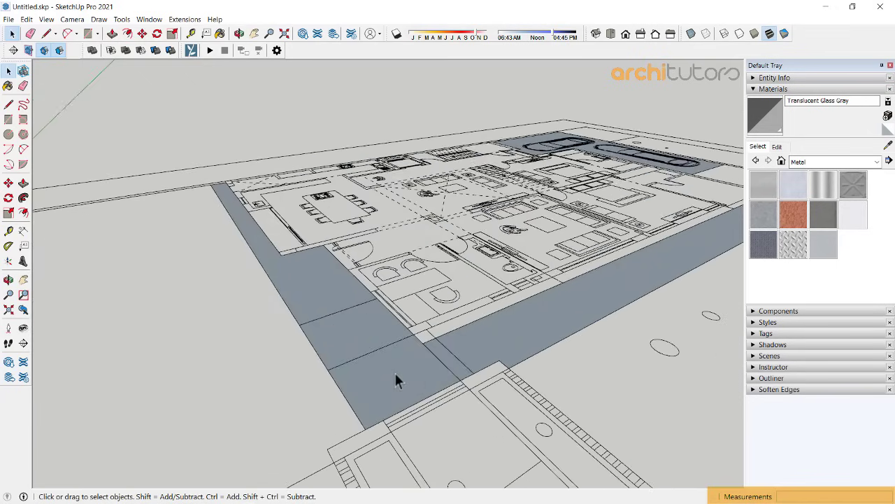
key(p)
click(354, 382)
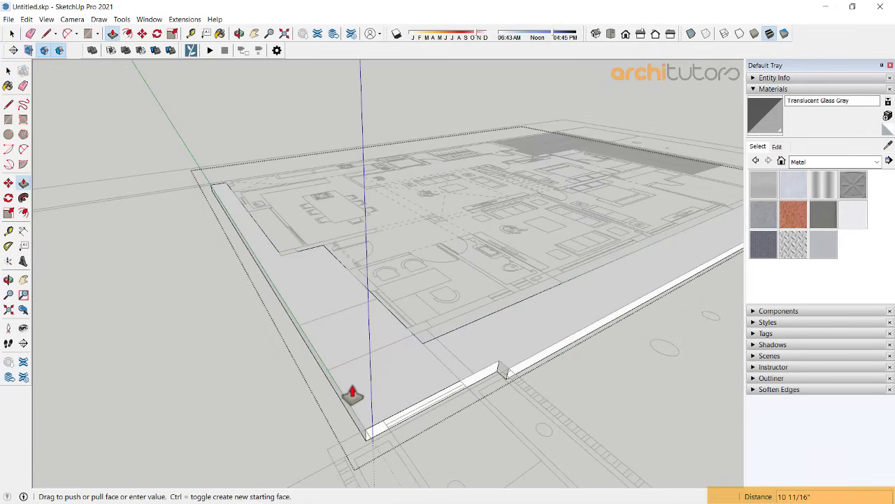
click(353, 394)
middle_drag(525, 314, 526, 300)
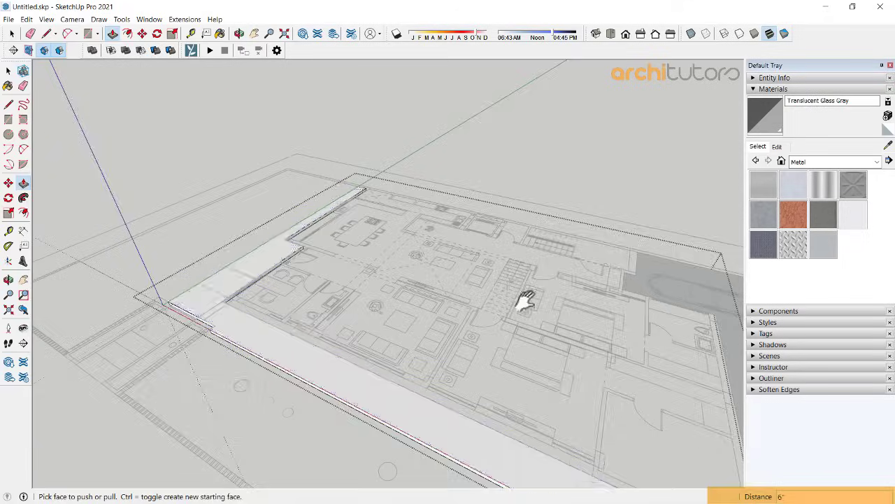
key(space)
Step: Raise the parking pad 6 inches inside its group, then unhide the house
scroll(287, 276, up, 3)
double_click(341, 260)
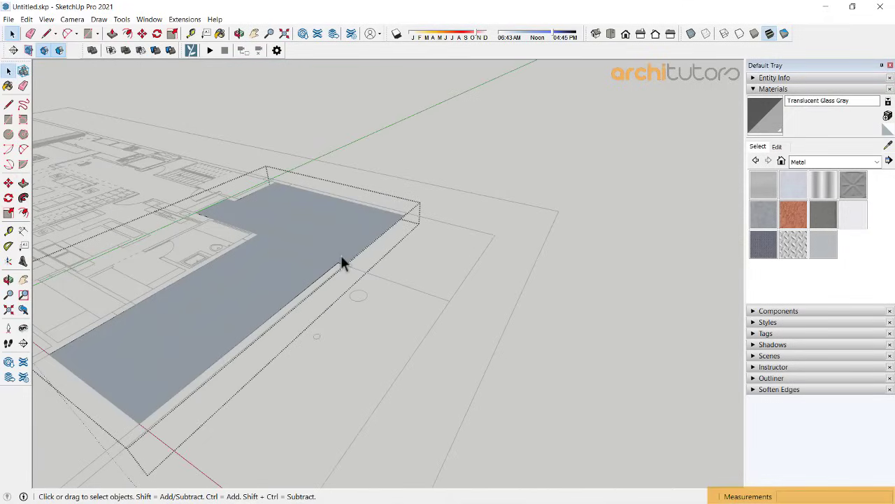
key(p)
click(343, 263)
click(345, 264)
scroll(480, 252, down, 3)
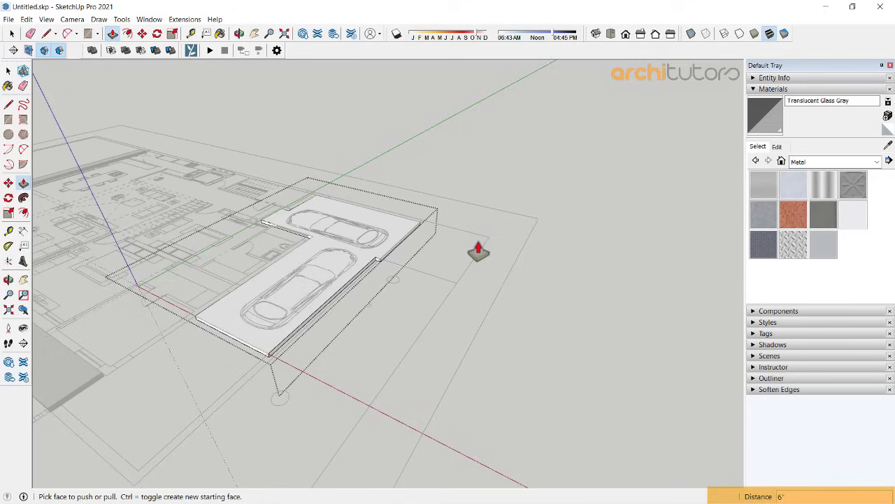
key(space)
mouse_move(480, 252)
middle_down()
mouse_move(498, 220)
mouse_move(326, 191)
mouse_move(245, 224)
middle_up()
key(shift+h)
Step: Window-select the entire house and orbit to a side view of it
scroll(244, 223, down, 3)
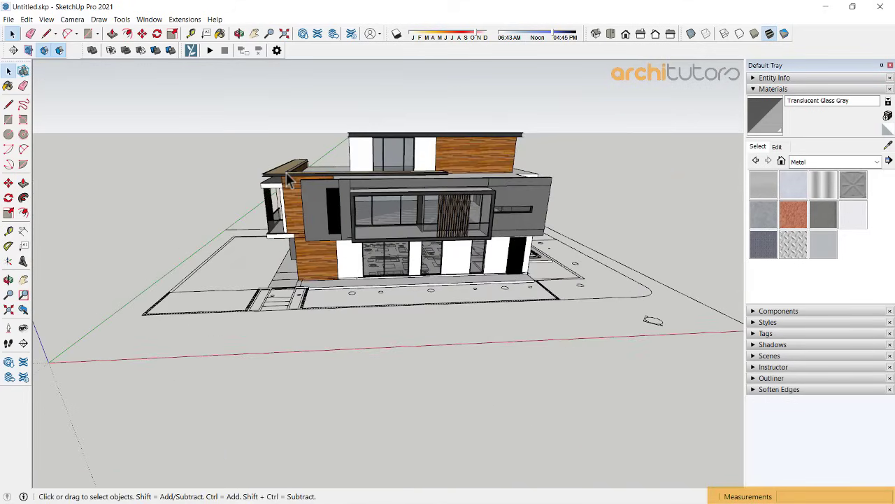
drag(231, 100, 565, 353)
scroll(320, 299, up, 5)
scroll(320, 300, up, 3)
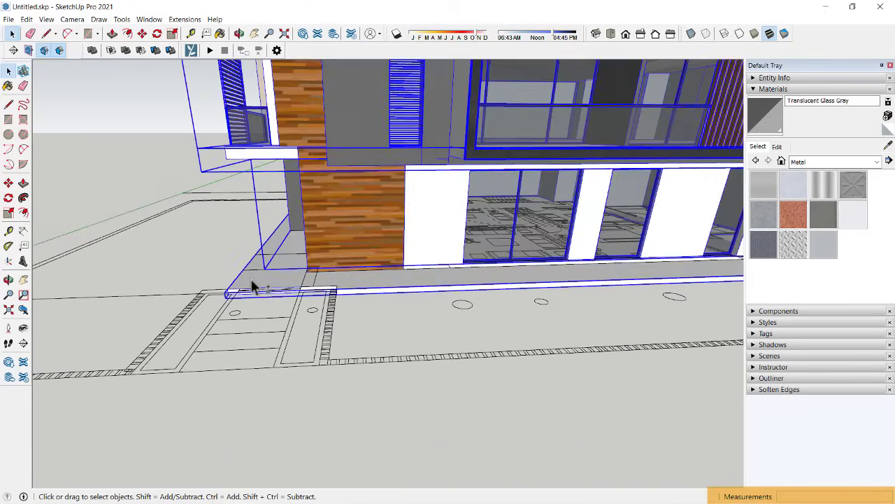
scroll(340, 285, down, 3)
mouse_move(578, 262)
middle_down()
mouse_move(280, 268)
mouse_move(200, 254)
mouse_move(217, 286)
middle_up()
scroll(293, 271, up, 3)
scroll(312, 273, up, 2)
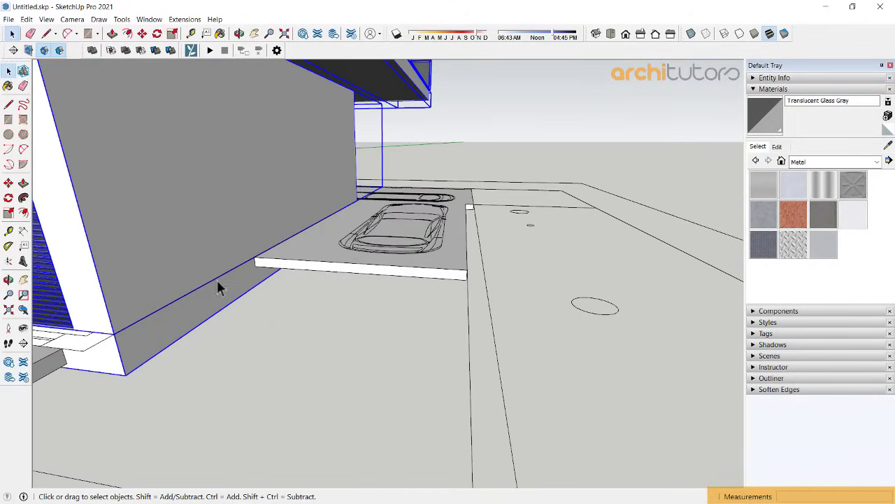
Step: Move the house up from its base corner onto the raised slab and check it
key(m)
click(264, 279)
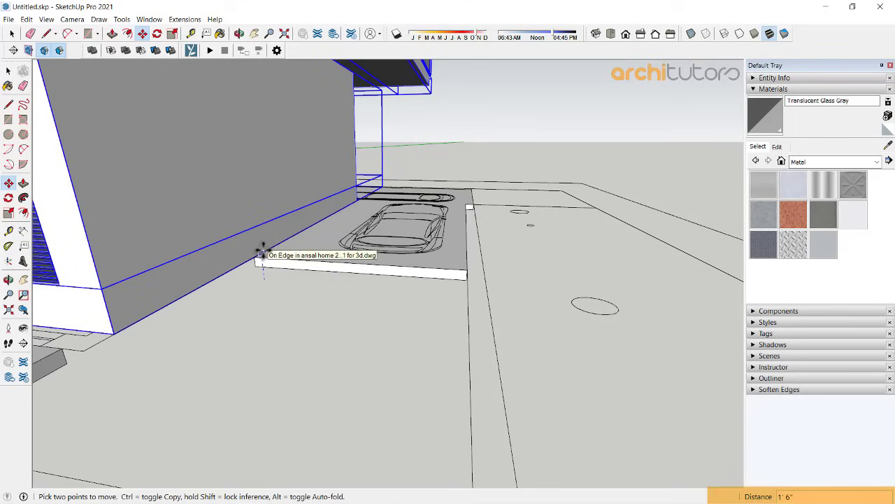
text(1)
key(Return)
scroll(262, 252, down, 2)
key(space)
mouse_move(260, 250)
middle_down()
mouse_move(356, 254)
mouse_move(214, 216)
middle_up()
scroll(273, 259, up, 3)
mouse_move(273, 259)
middle_down()
mouse_move(344, 254)
mouse_move(294, 272)
mouse_move(259, 257)
mouse_move(152, 308)
middle_up()
scroll(259, 257, down, 3)
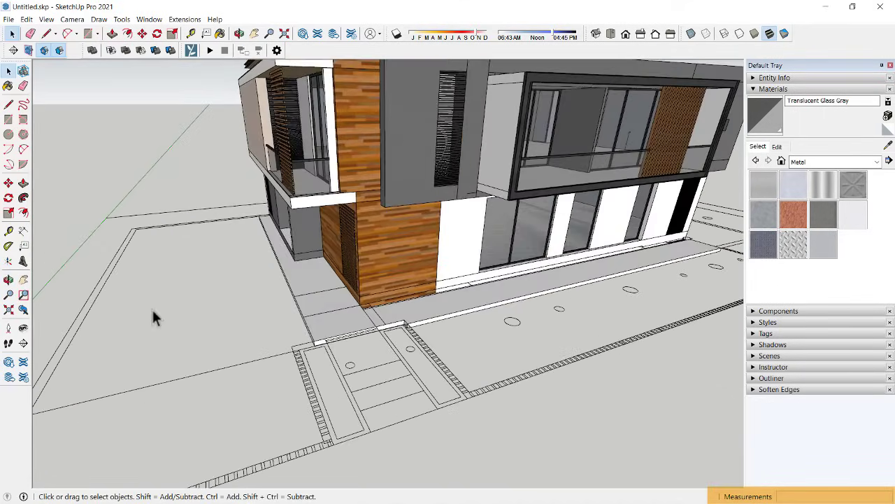
Step: Paint the sidewalk strip with Polished Concrete New from the Asphalt and Concrete collection
scroll(538, 252, up, 1)
scroll(537, 252, up, 2)
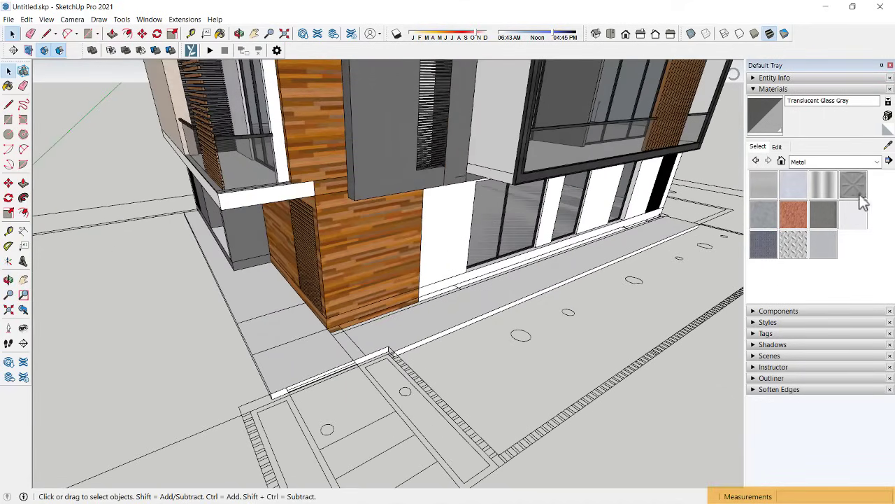
click(805, 162)
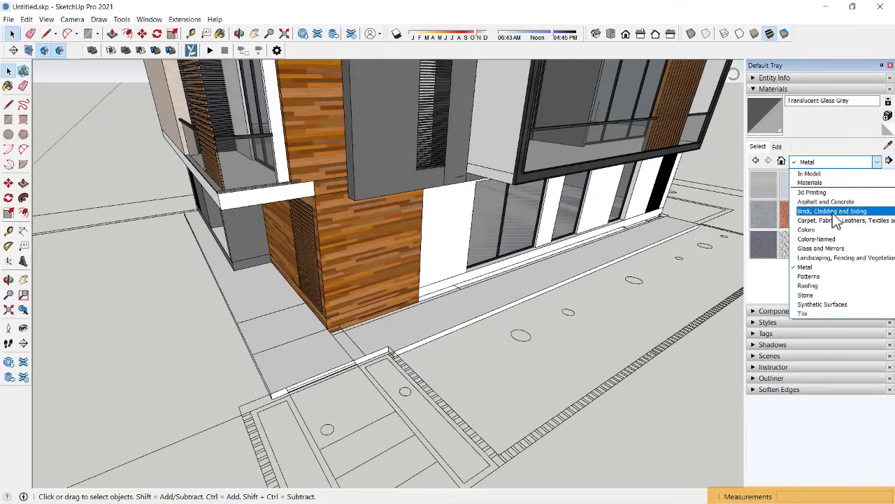
click(832, 202)
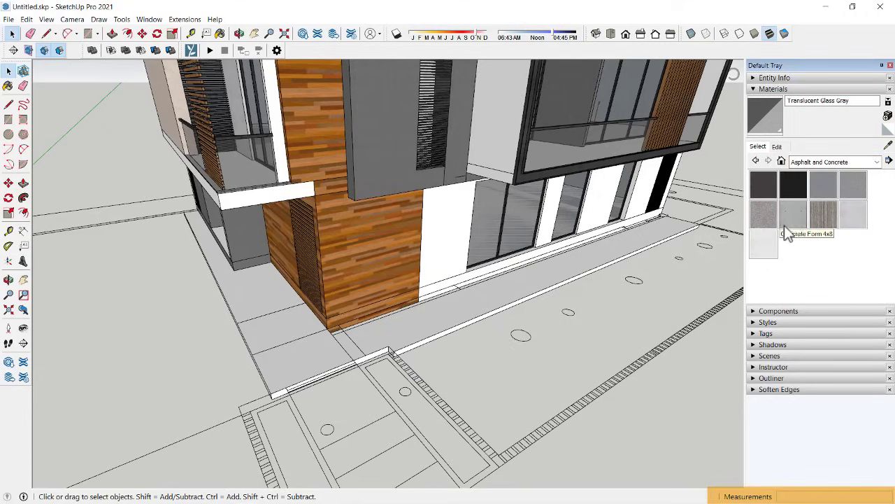
click(855, 196)
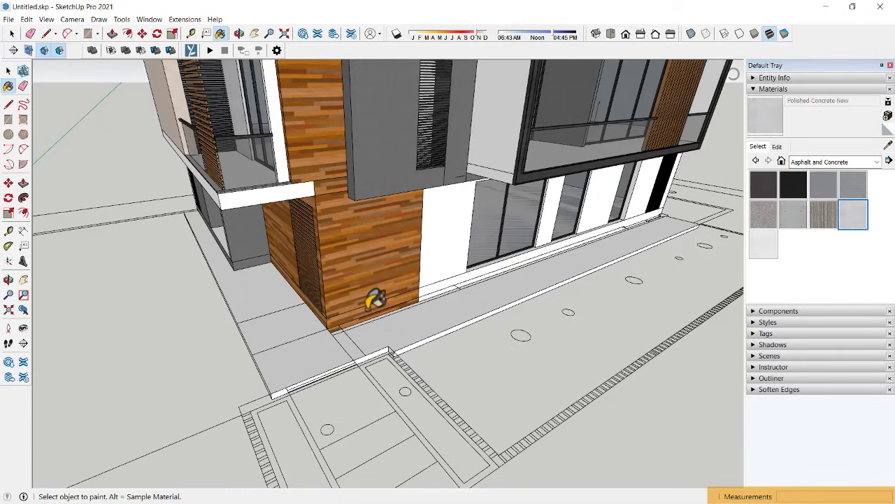
click(393, 325)
mouse_move(444, 254)
middle_down()
mouse_move(596, 177)
mouse_move(314, 245)
mouse_move(400, 394)
mouse_move(638, 261)
mouse_move(376, 246)
mouse_move(326, 385)
mouse_move(292, 345)
middle_up()
scroll(315, 245, down, 5)
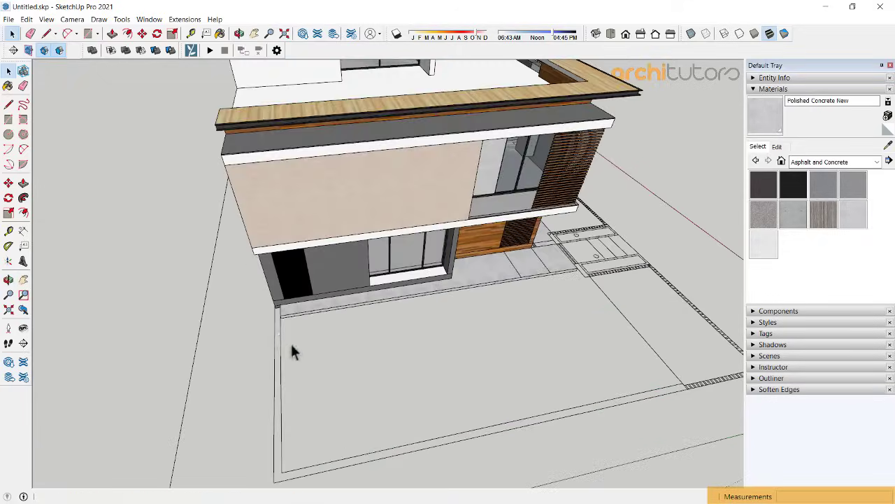
scroll(269, 307, up, 3)
scroll(269, 307, up, 2)
Step: Draw a ground rectangle from the house corner to the hatched curb corner
key(r)
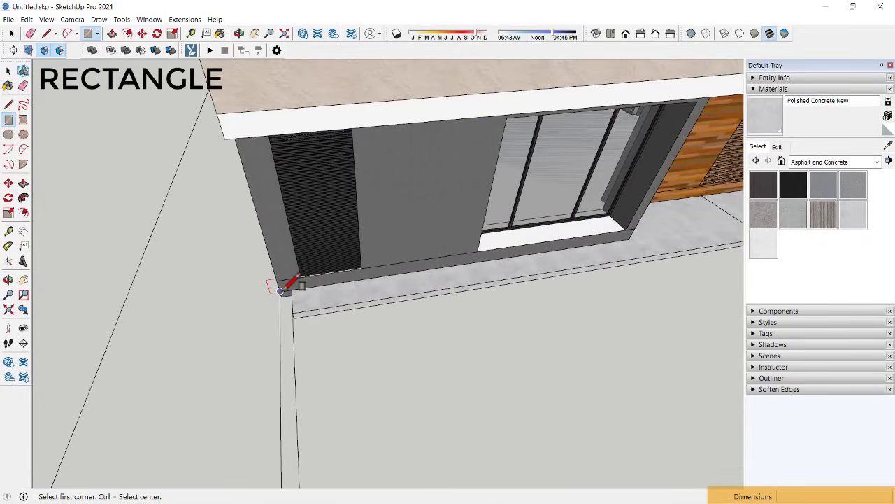
click(280, 291)
scroll(340, 399, down, 3)
middle_drag(340, 400, 288, 378)
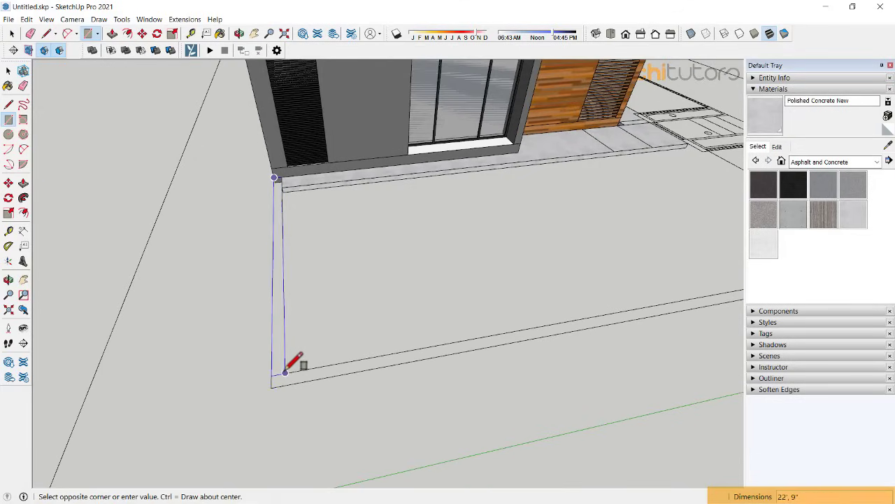
scroll(723, 304, down, 2)
shift+middle_drag(723, 303, 570, 310)
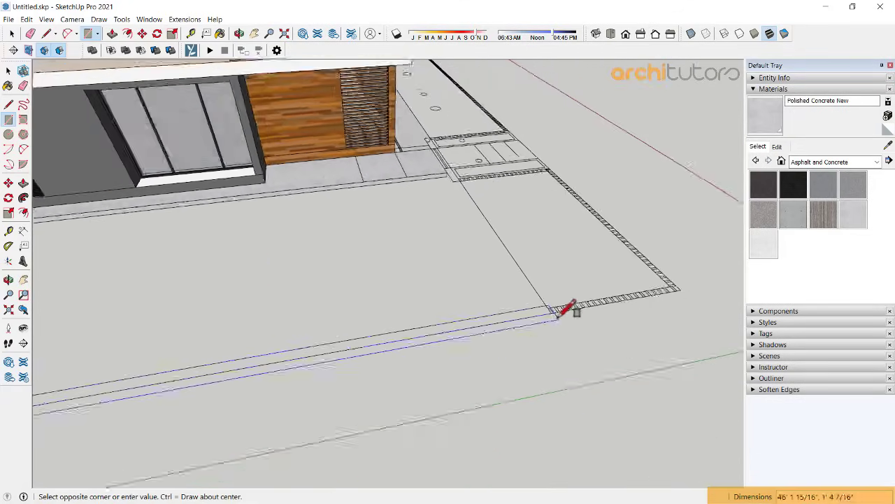
scroll(565, 306, up, 2)
scroll(558, 303, up, 2)
scroll(560, 306, up, 1)
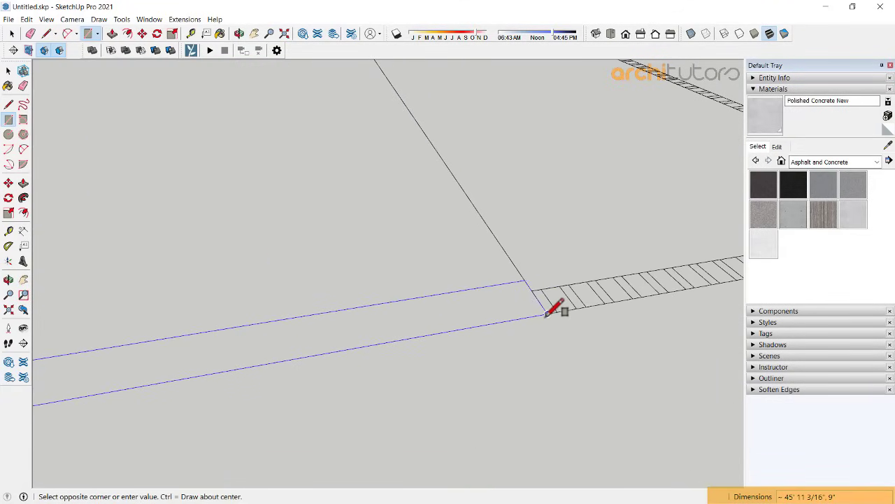
click(551, 312)
middle_drag(328, 314, 586, 280)
scroll(586, 276, down, 3)
mouse_move(483, 235)
middle_down()
mouse_move(444, 326)
mouse_move(249, 336)
mouse_move(480, 172)
middle_up()
scroll(480, 171, up, 2)
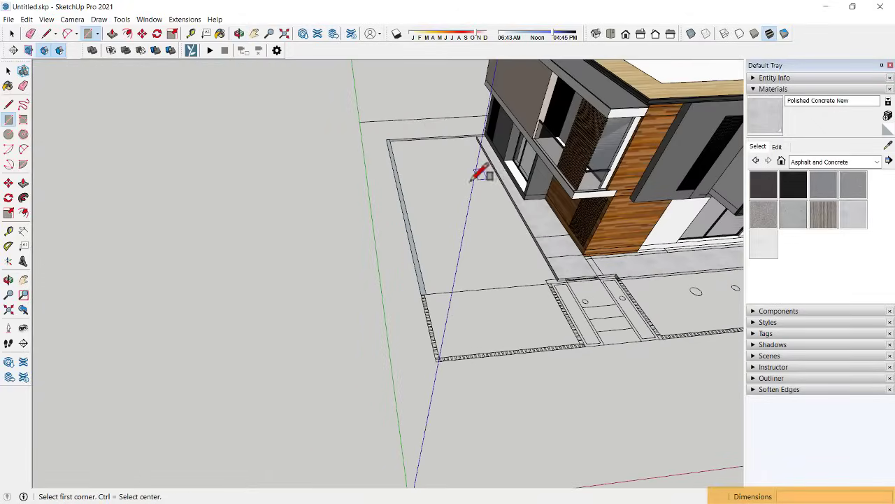
scroll(432, 163, up, 1)
scroll(487, 175, up, 2)
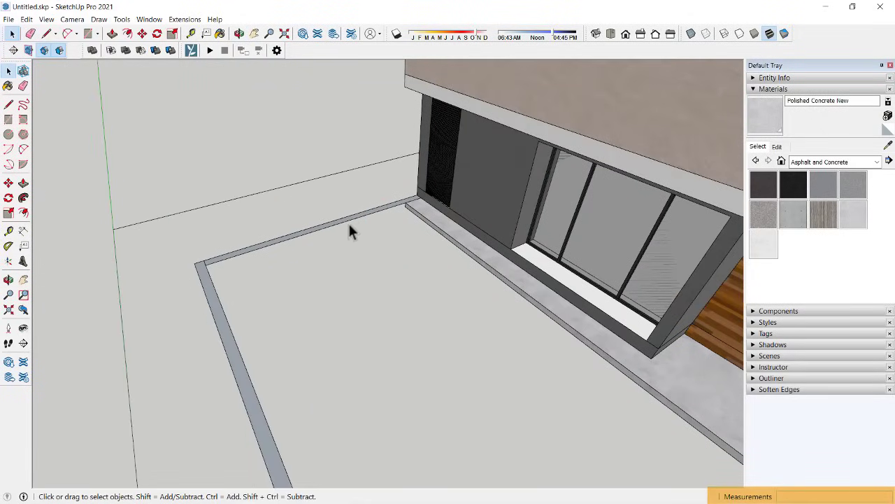
Step: Raise the border strip around the yard into a wall with Push/Pull
key(p)
click(355, 204)
key(ctrl)
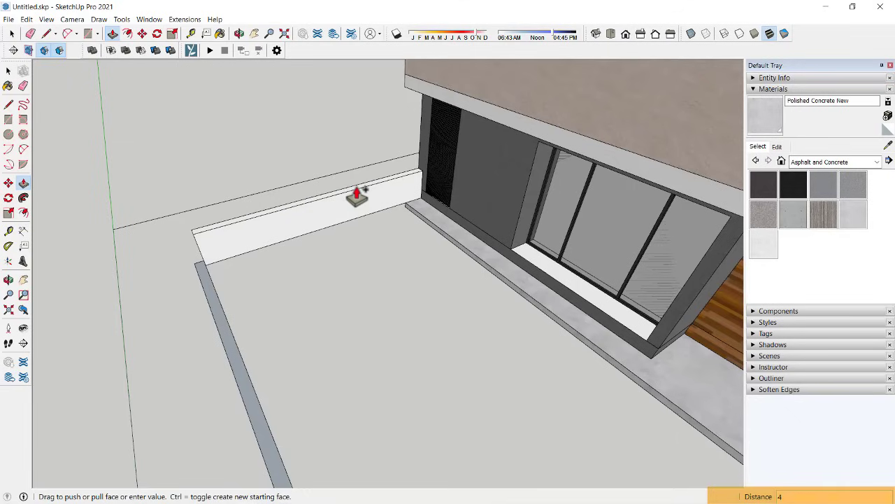
click(357, 196)
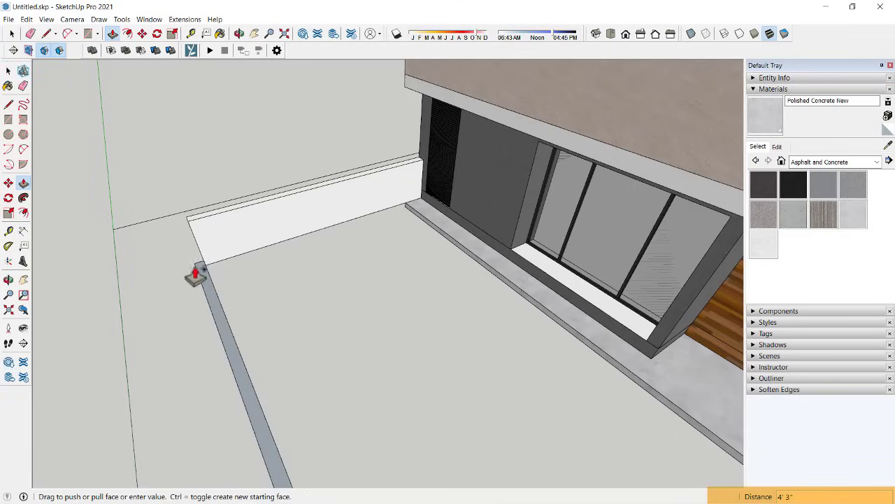
mouse_move(260, 203)
middle_down()
mouse_move(235, 255)
mouse_move(335, 248)
mouse_move(161, 154)
mouse_move(496, 304)
middle_up()
Step: Push the bottom strip face and the adjacent face 2' each
click(440, 298)
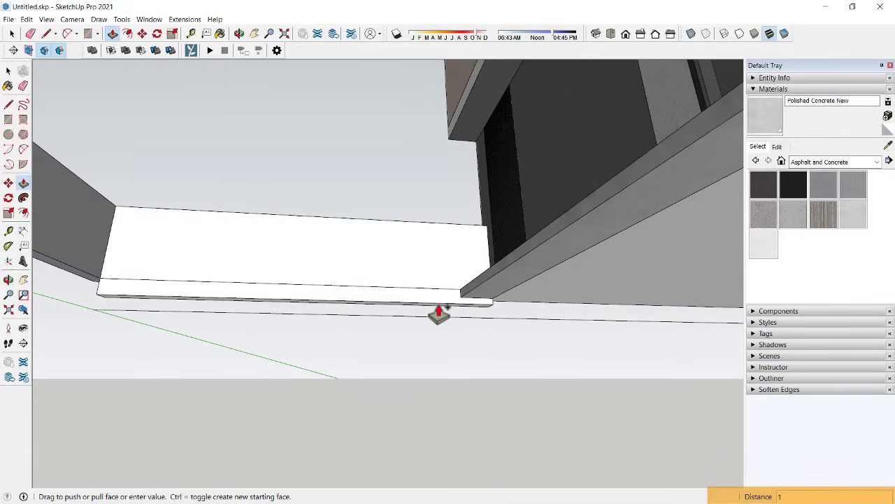
text(')
key(Return)
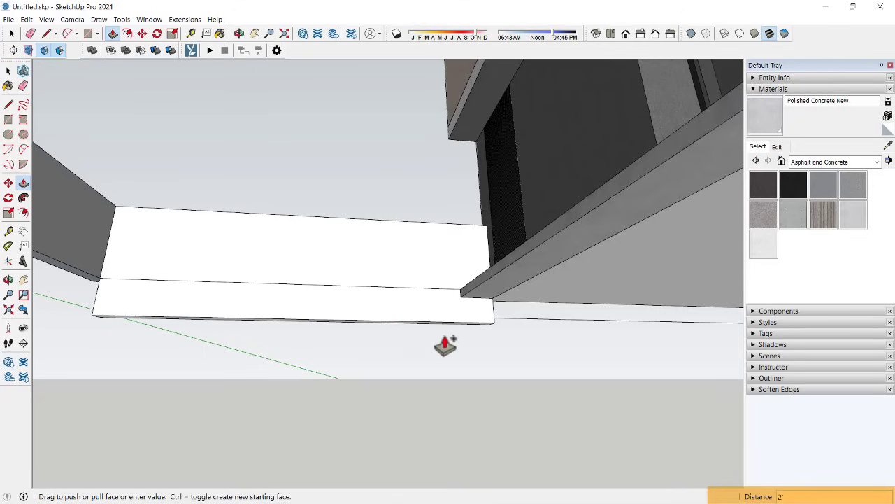
double_click(90, 287)
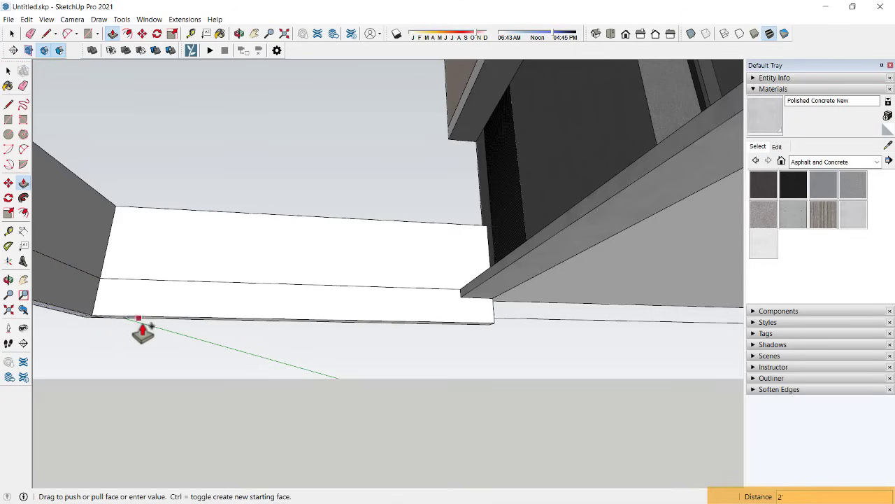
mouse_move(151, 326)
middle_down()
mouse_move(266, 380)
mouse_move(270, 242)
mouse_move(335, 378)
mouse_move(262, 382)
mouse_move(374, 322)
mouse_move(422, 352)
middle_up()
scroll(266, 244, down, 5)
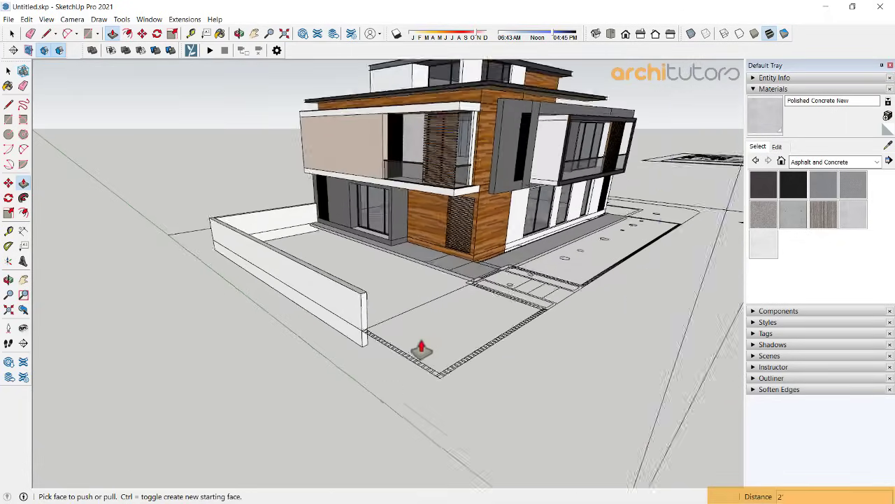
scroll(275, 303, up, 4)
Step: Extend the wall's end face 10'9" along the hatched edge and copy its edge
drag(271, 330, 369, 400)
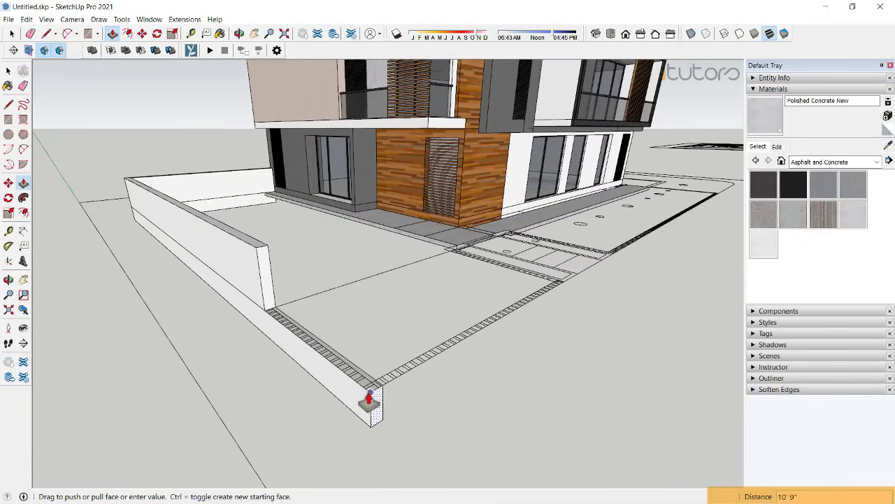
mouse_move(375, 400)
middle_down()
mouse_move(194, 361)
mouse_move(328, 303)
mouse_move(226, 379)
middle_up()
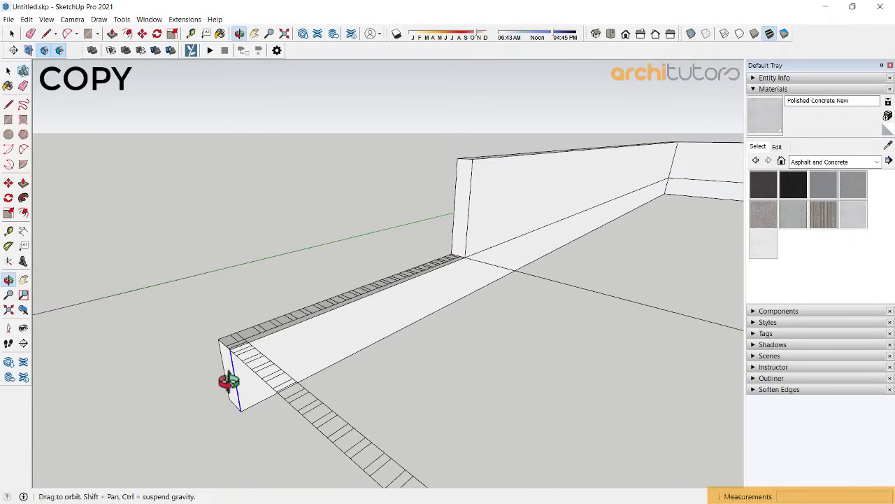
key(m)
mouse_move(244, 344)
middle_down()
mouse_move(310, 342)
mouse_move(224, 350)
middle_up()
key(ctrl)
click(308, 342)
click(322, 327)
click(238, 354)
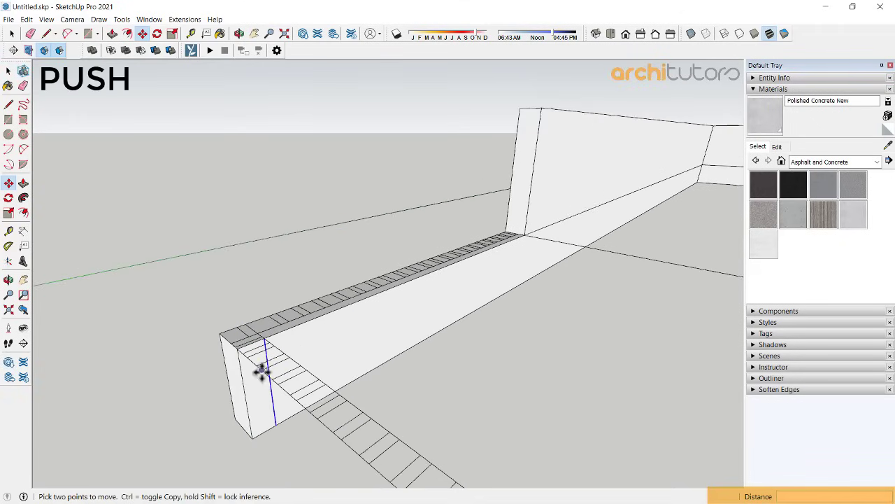
Step: Push the wall's end face back 3 inches
key(p)
click(259, 364)
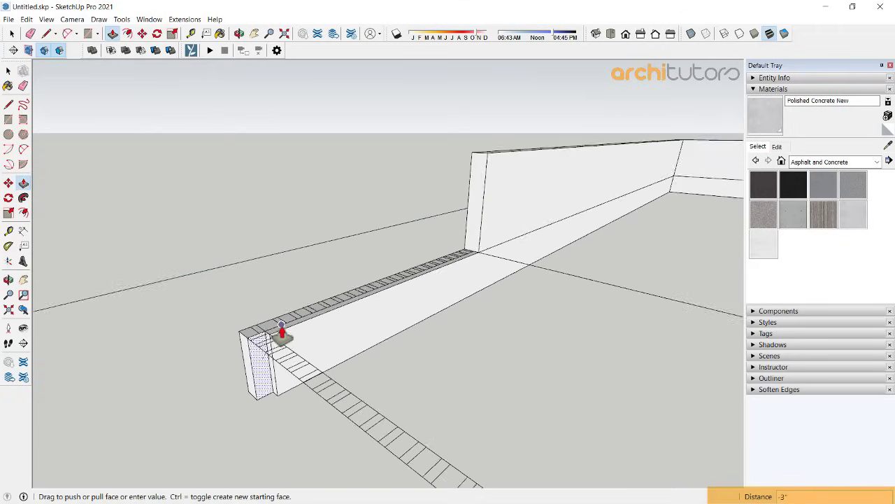
mouse_move(280, 334)
middle_down()
mouse_move(355, 279)
mouse_move(371, 350)
mouse_move(651, 352)
mouse_move(303, 292)
mouse_move(522, 298)
mouse_move(301, 325)
mouse_move(640, 259)
middle_up()
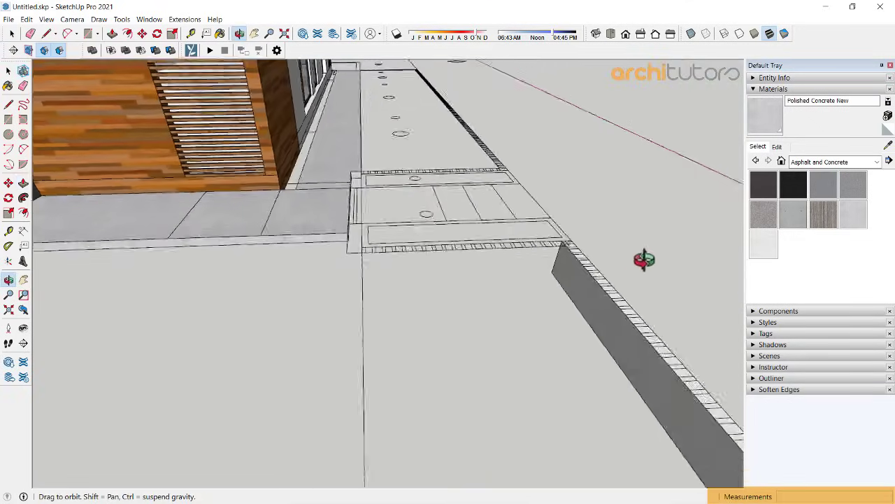
Step: Pull the curb face across the front to the driveway, nudging its end out 1 5/8"
scroll(616, 234, up, 2)
key(space)
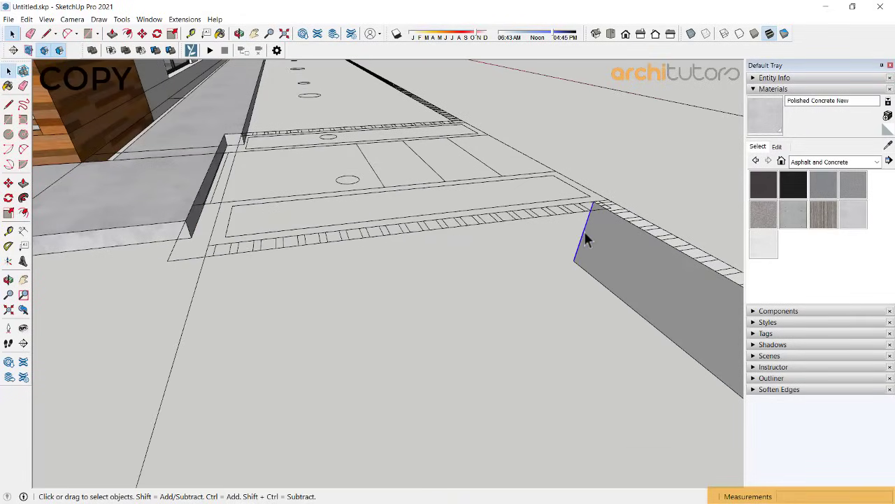
scroll(586, 237, up, 1)
key(m)
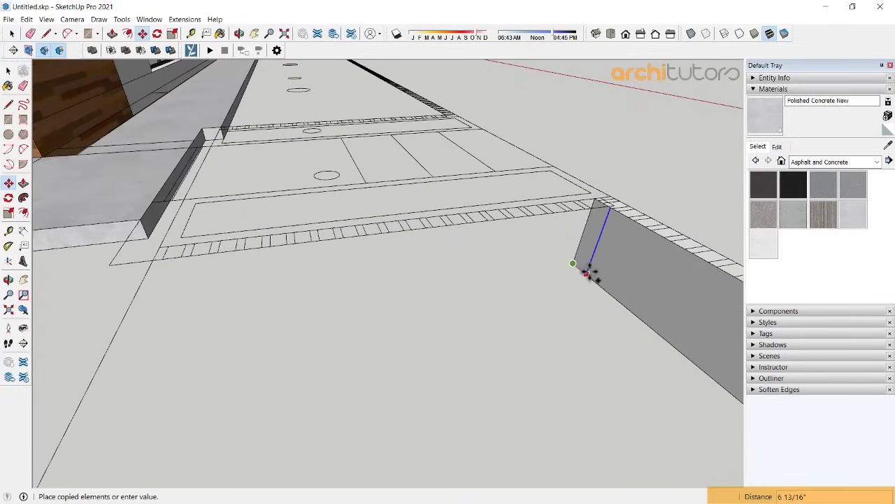
text(6)
scroll(587, 271, down, 1)
scroll(590, 271, down, 1)
key(p)
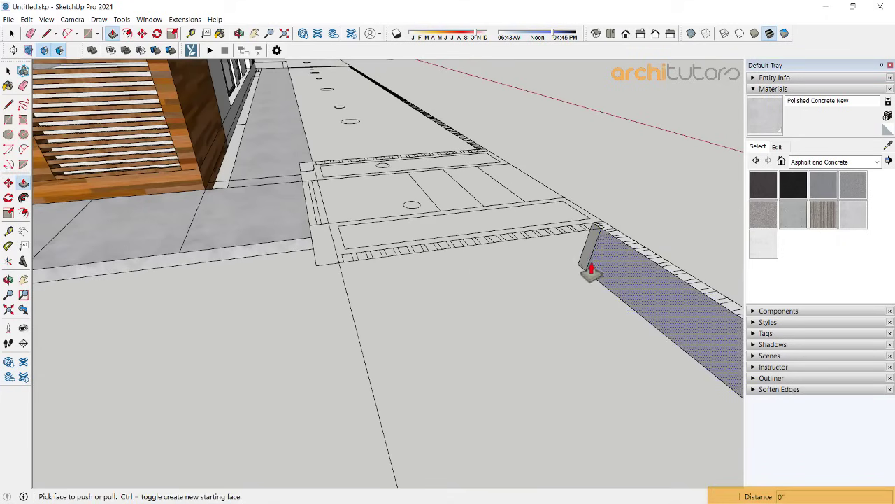
mouse_move(586, 261)
mouse_down()
mouse_move(310, 268)
mouse_move(318, 260)
mouse_up()
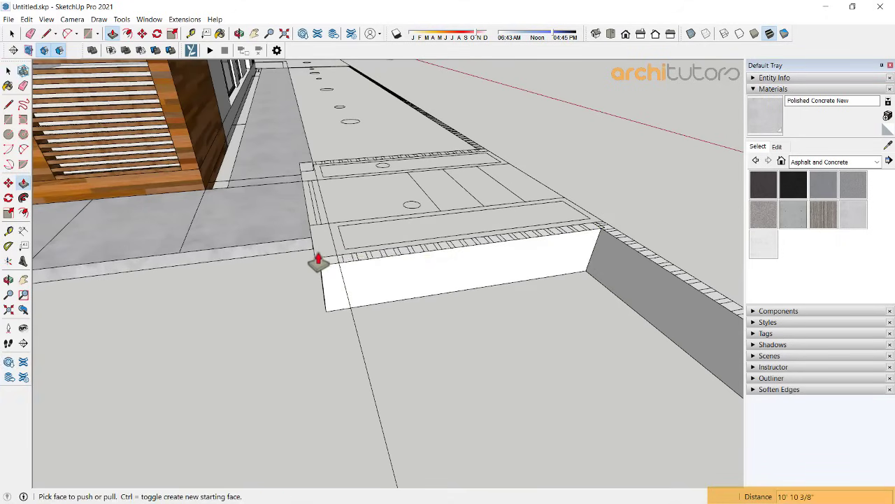
mouse_move(320, 269)
middle_down()
mouse_move(504, 254)
mouse_move(356, 304)
middle_up()
drag(357, 305, 336, 281)
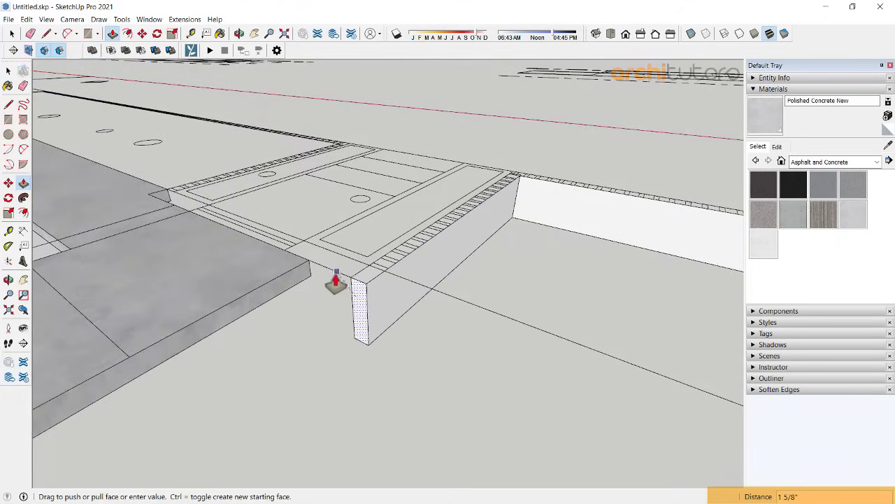
mouse_move(566, 231)
middle_down()
mouse_move(329, 254)
mouse_move(586, 262)
mouse_move(304, 280)
mouse_move(310, 305)
mouse_move(350, 244)
mouse_move(249, 261)
mouse_move(254, 250)
middle_up()
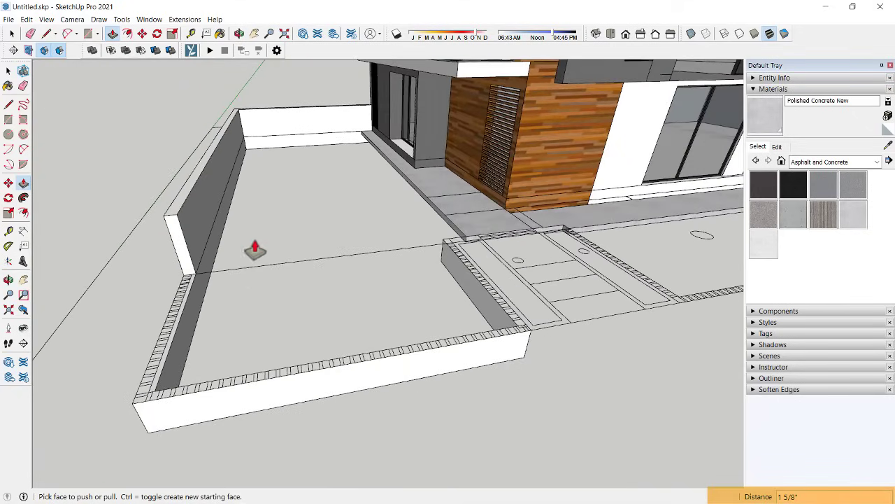
key(space)
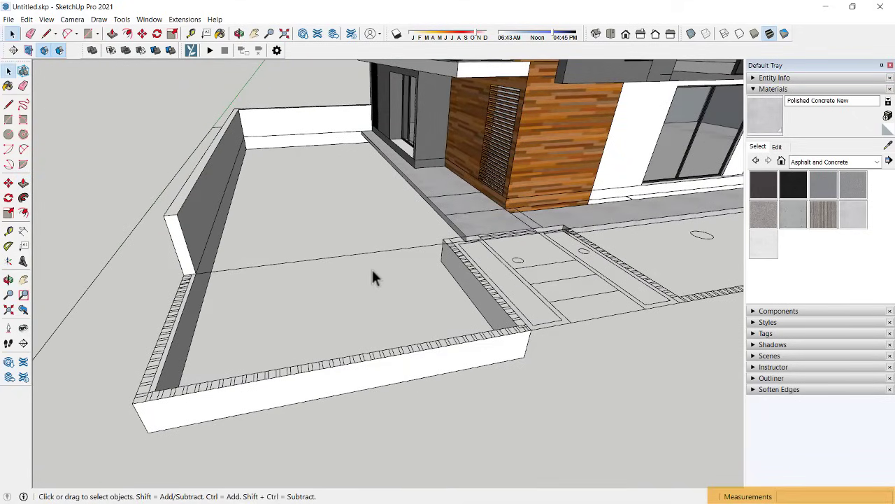
mouse_move(373, 272)
middle_down()
mouse_move(301, 235)
mouse_move(260, 235)
mouse_move(301, 268)
mouse_move(408, 285)
mouse_move(319, 281)
mouse_move(440, 304)
mouse_move(406, 304)
mouse_move(379, 324)
mouse_move(251, 348)
mouse_move(370, 282)
mouse_move(494, 250)
mouse_move(416, 318)
middle_up()
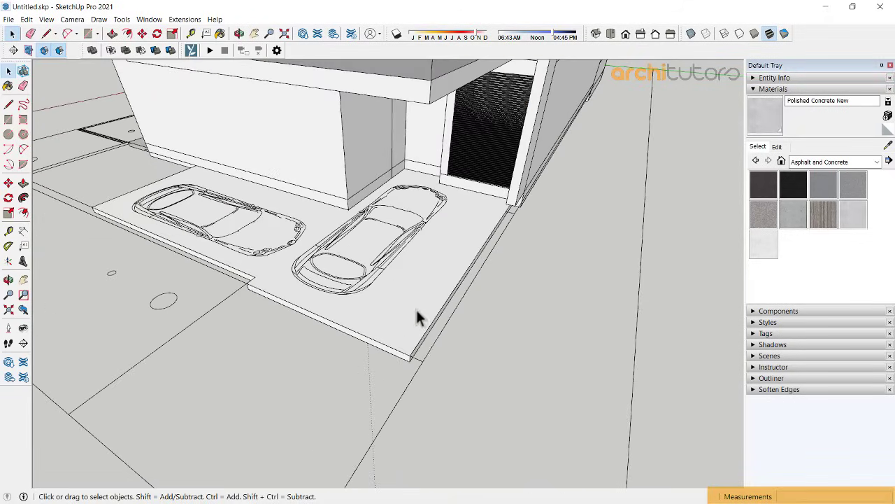
Step: Draw a rectangle beside the parking pad and push it down into a box
key(r)
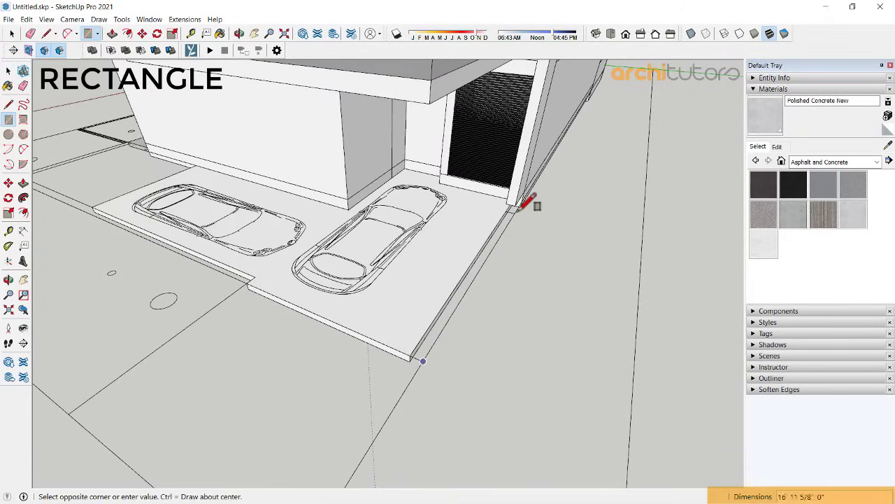
scroll(524, 204, up, 3)
mouse_move(507, 196)
middle_down()
mouse_move(405, 96)
mouse_move(516, 202)
mouse_move(535, 205)
mouse_move(504, 224)
mouse_move(508, 119)
mouse_move(492, 208)
middle_up()
key(space)
key(p)
click(488, 198)
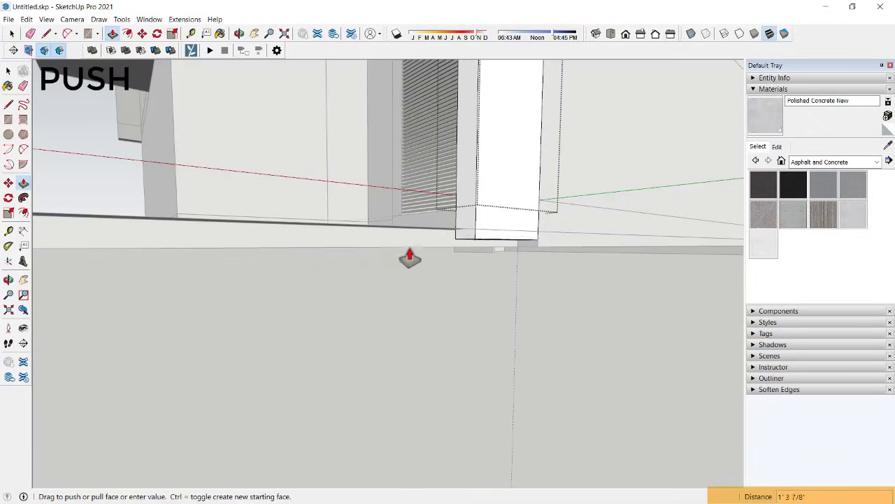
click(502, 259)
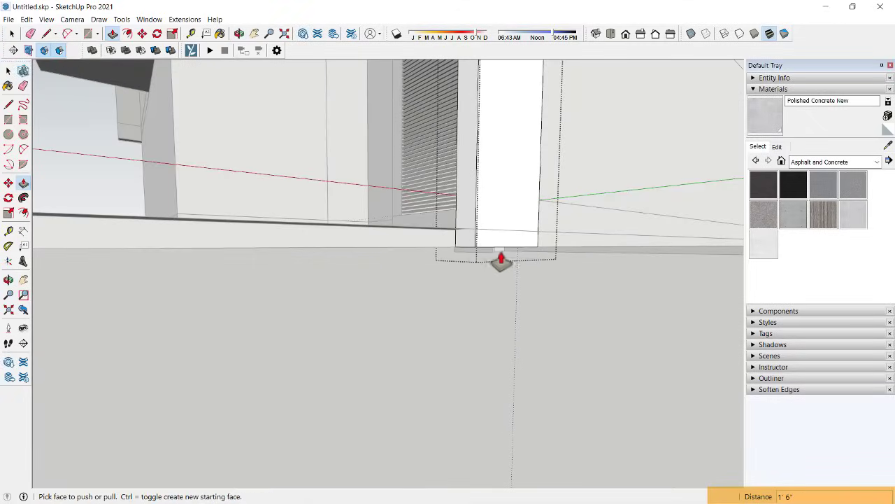
mouse_move(502, 258)
middle_down()
mouse_move(546, 292)
mouse_move(469, 243)
mouse_move(591, 326)
mouse_move(486, 310)
mouse_move(478, 350)
middle_up()
key(space)
Step: Pull the curb strip 2' to form the low wall along the pad's edge
key(p)
click(478, 350)
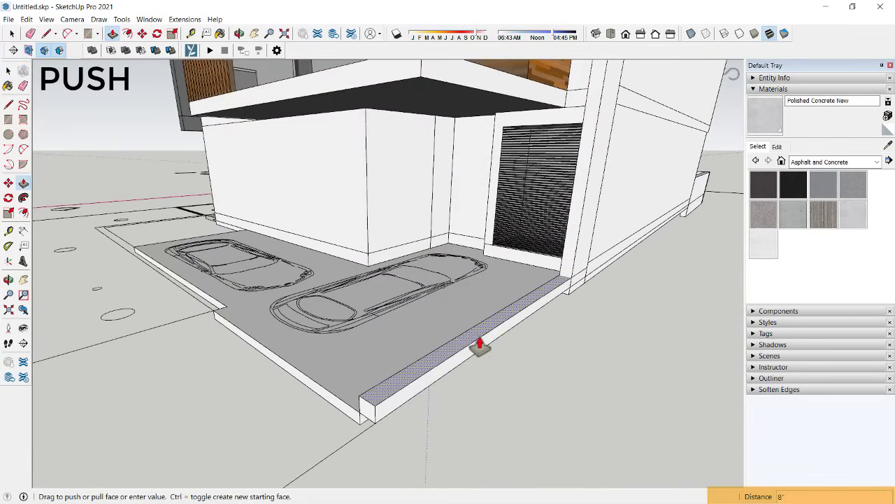
key(Return)
mouse_move(480, 344)
middle_down()
mouse_move(515, 231)
mouse_move(426, 296)
mouse_move(472, 335)
mouse_move(438, 314)
mouse_move(497, 308)
mouse_move(458, 260)
mouse_move(538, 315)
mouse_move(606, 301)
mouse_move(345, 266)
mouse_move(251, 316)
mouse_move(355, 384)
middle_up()
text(')
key(Return)
key(space)
scroll(354, 385, up, 2)
Step: Draw a rectangle face over the entrance path between the two low walls
scroll(350, 363, up, 2)
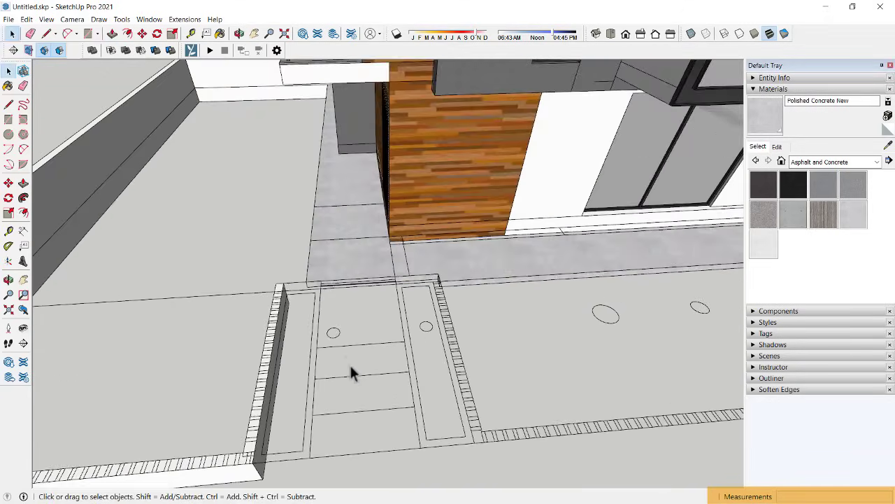
scroll(338, 299, up, 2)
mouse_move(370, 277)
middle_down()
mouse_move(300, 224)
mouse_move(251, 224)
mouse_move(301, 282)
mouse_move(350, 270)
mouse_move(265, 291)
middle_up()
scroll(266, 291, up, 2)
key(r)
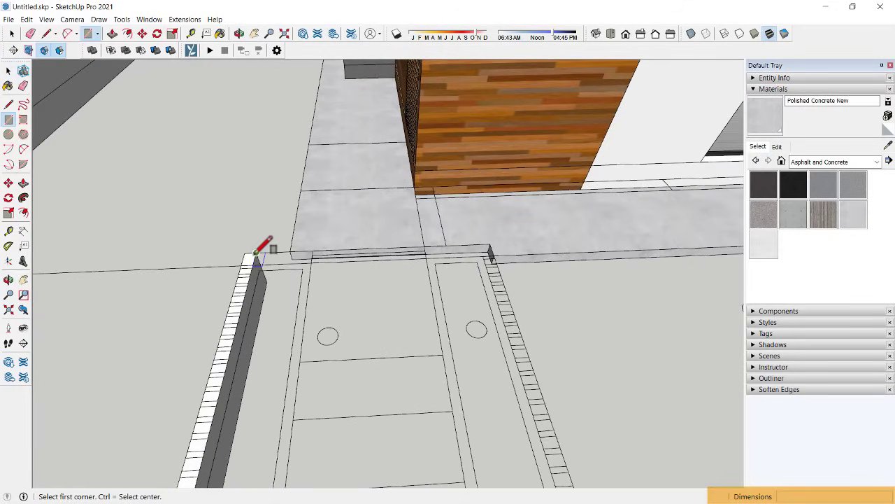
click(253, 255)
scroll(430, 333, down, 2)
scroll(437, 363, up, 2)
click(437, 378)
mouse_move(438, 378)
middle_down()
mouse_move(286, 254)
mouse_move(278, 196)
middle_up()
click(252, 192)
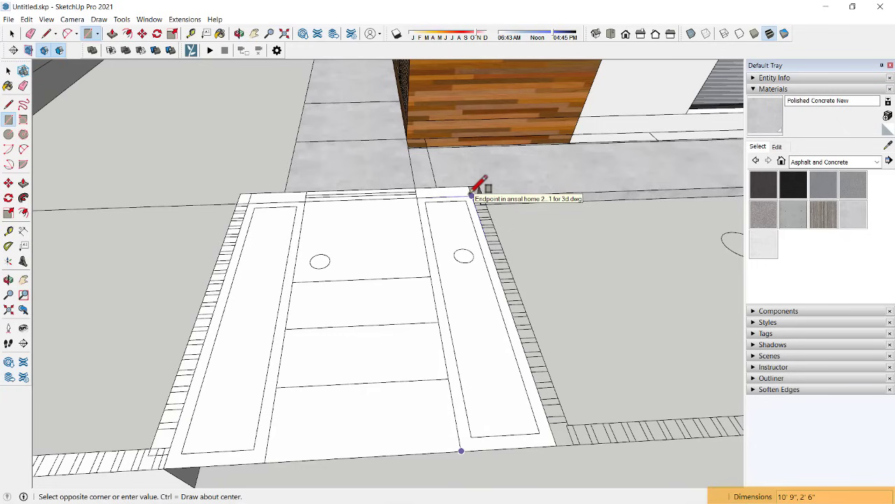
key(space)
click(451, 236)
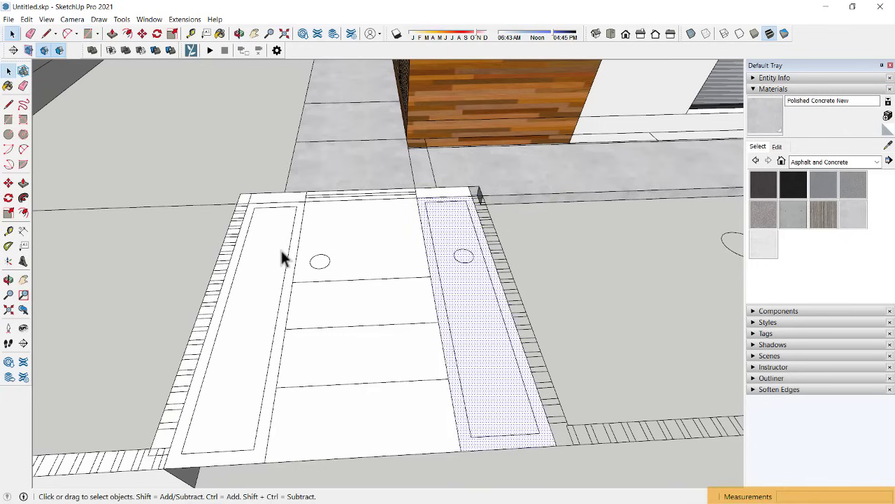
Step: Draw lines across the path to form two side strips and cross bands 5' apart
click(281, 257)
scroll(271, 213, up, 2)
key(l)
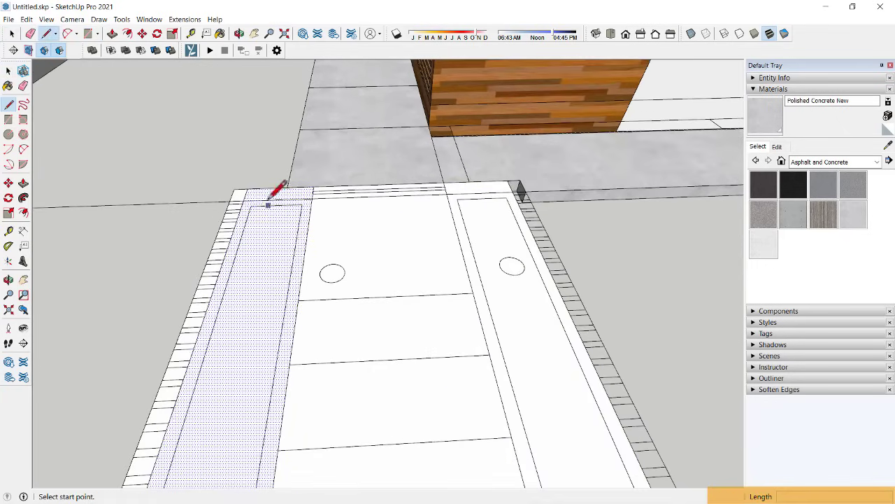
click(312, 198)
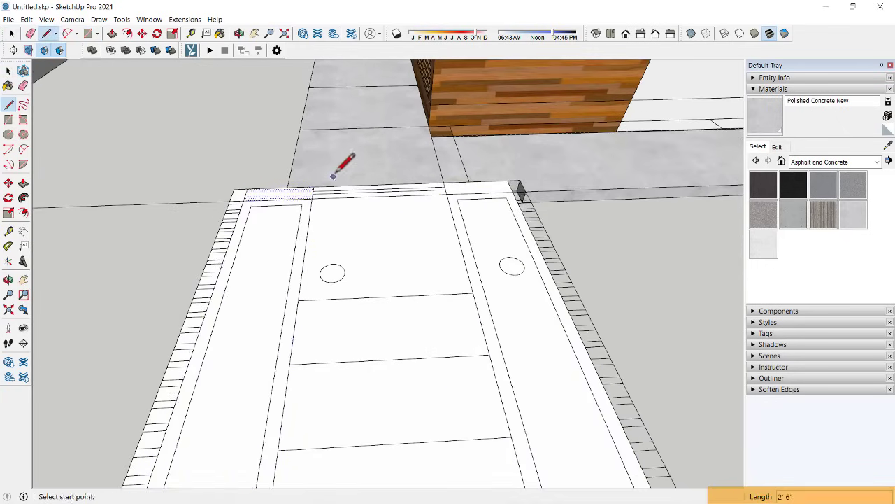
scroll(378, 234, down, 3)
key(space)
click(380, 236)
scroll(376, 239, up, 2)
key(l)
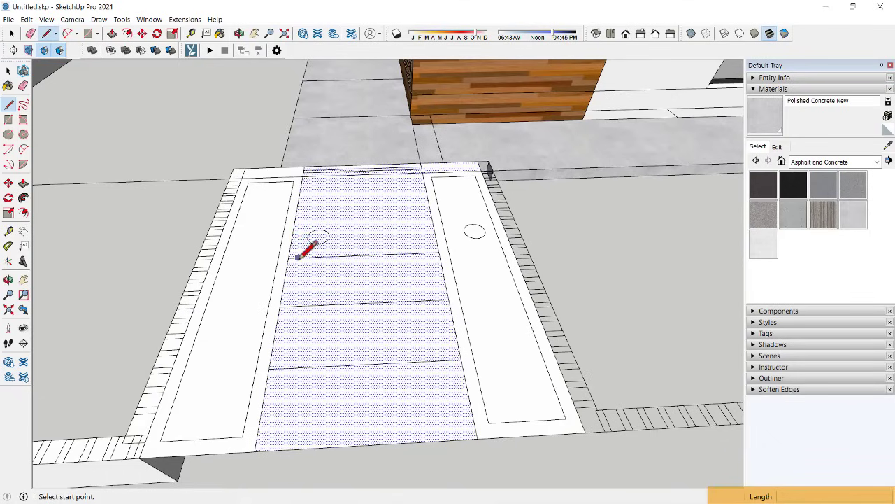
click(438, 253)
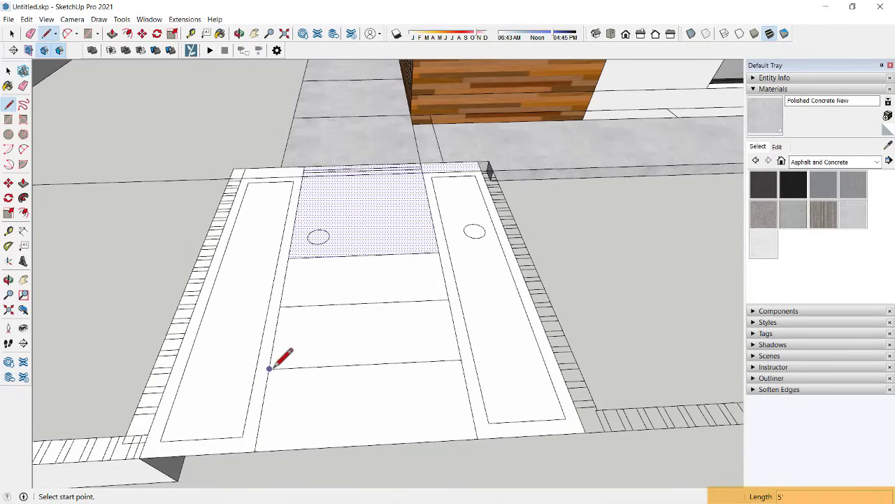
click(462, 359)
key(space)
Step: Push the lowest band of the middle strip down into a recess
click(406, 345)
mouse_move(406, 346)
middle_down()
mouse_move(515, 289)
mouse_move(470, 357)
middle_up()
key(p)
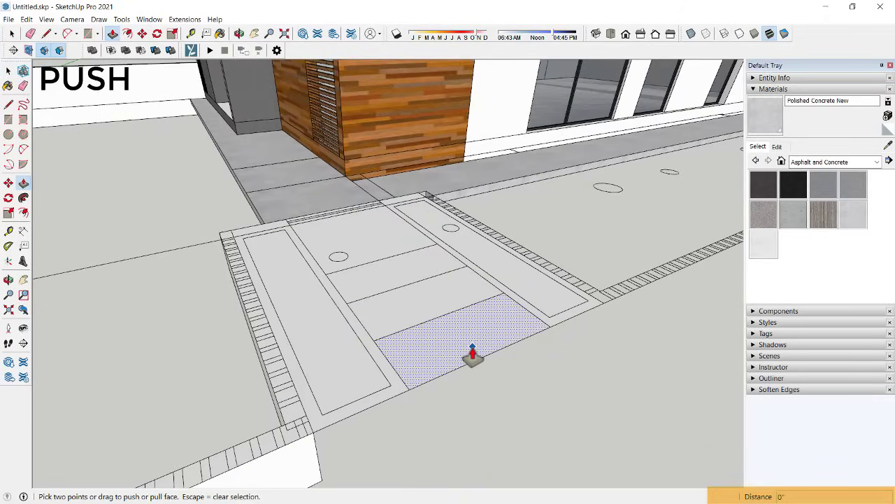
click(468, 353)
click(471, 375)
key(e)
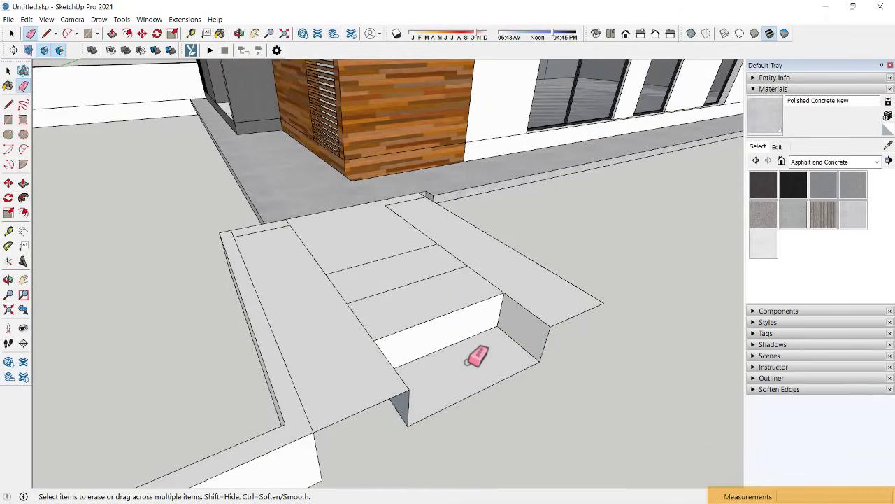
key(space)
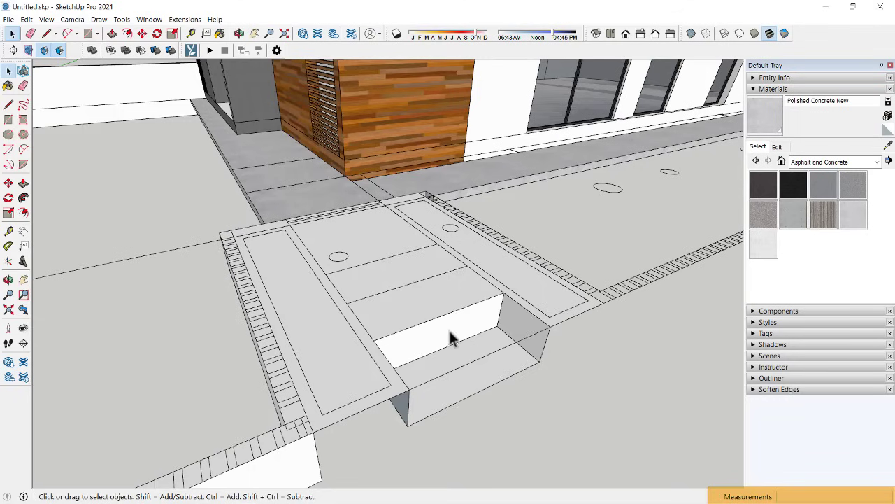
Step: Push the next bands up the strip down 1' each to form descending steps
click(442, 308)
key(p)
click(443, 308)
text(1)
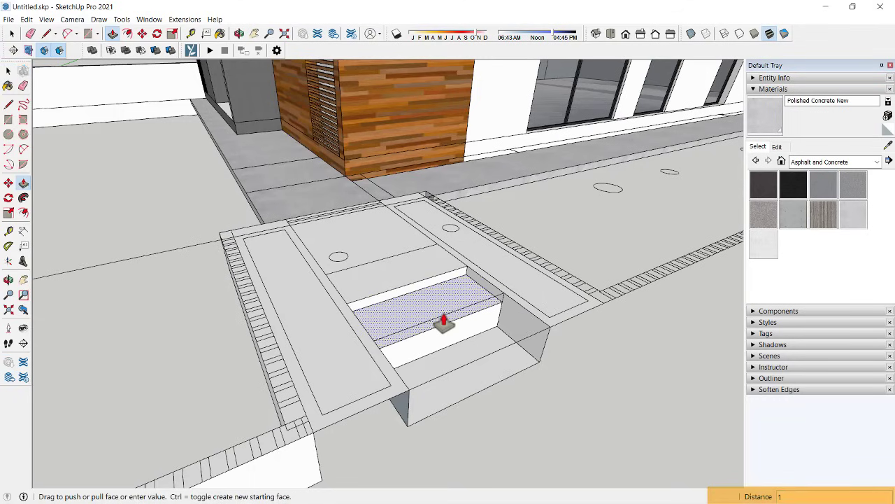
text(')
key(Return)
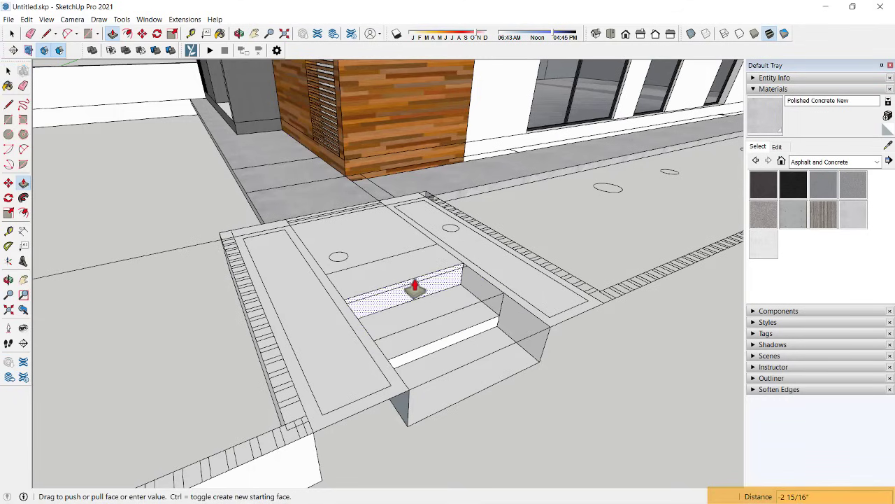
click(410, 286)
key(Return)
mouse_move(410, 285)
middle_down()
mouse_move(347, 285)
mouse_move(499, 198)
middle_up()
key(space)
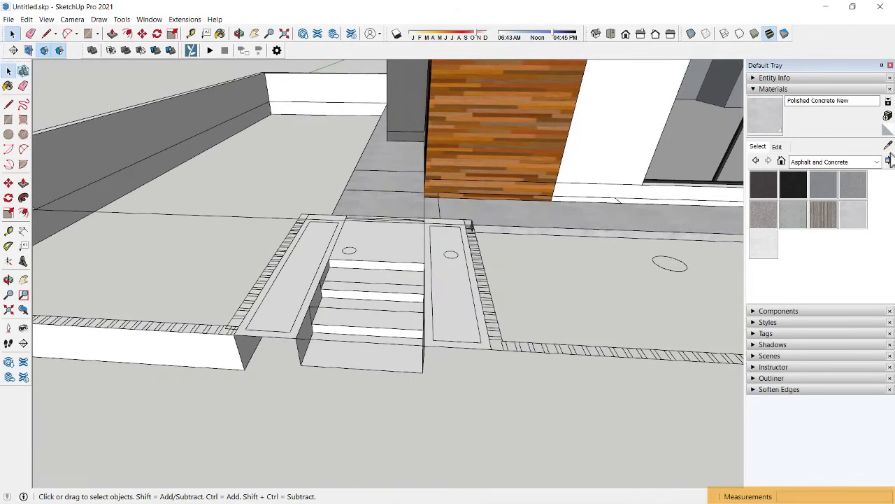
Step: Paint the landings, treads and risers with Polished Concrete New
key(b)
scroll(413, 196, up, 3)
click(374, 245)
click(372, 302)
click(371, 285)
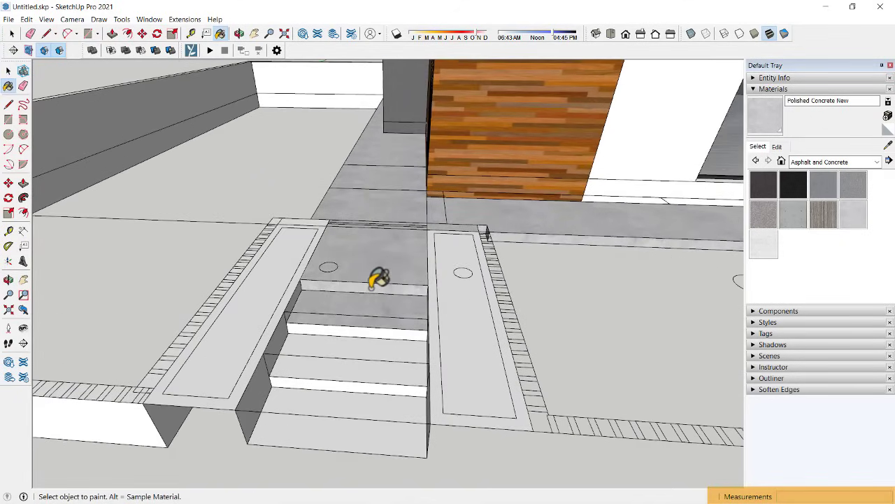
click(363, 342)
click(363, 332)
click(350, 385)
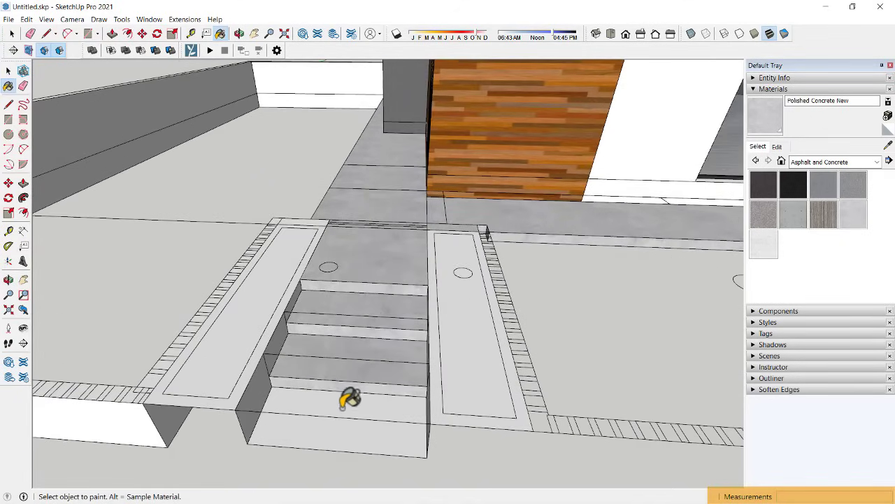
click(336, 425)
scroll(301, 350, up, 3)
key(space)
click(236, 322)
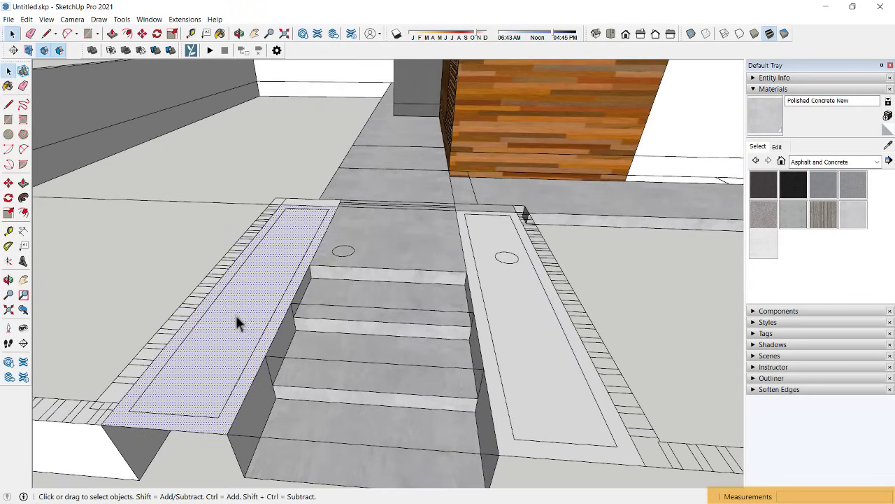
Step: Offset the outlines of the left and right ramp faces slightly inward
key(f)
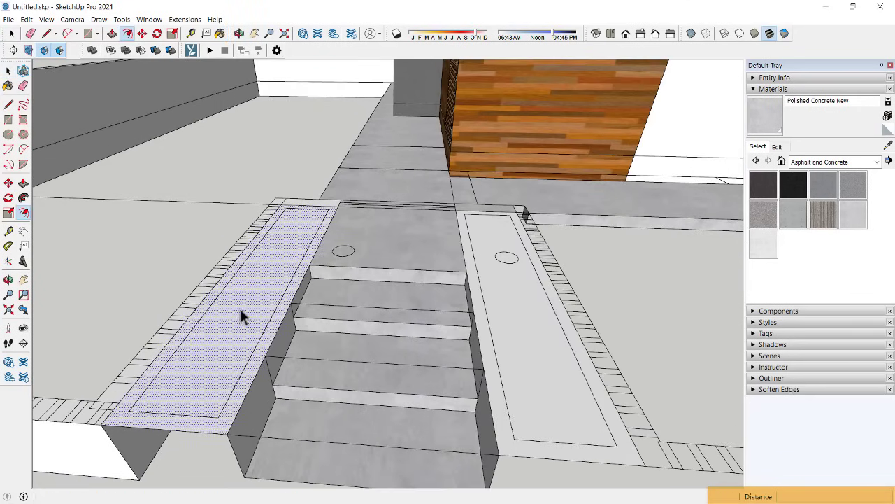
click(286, 306)
click(277, 307)
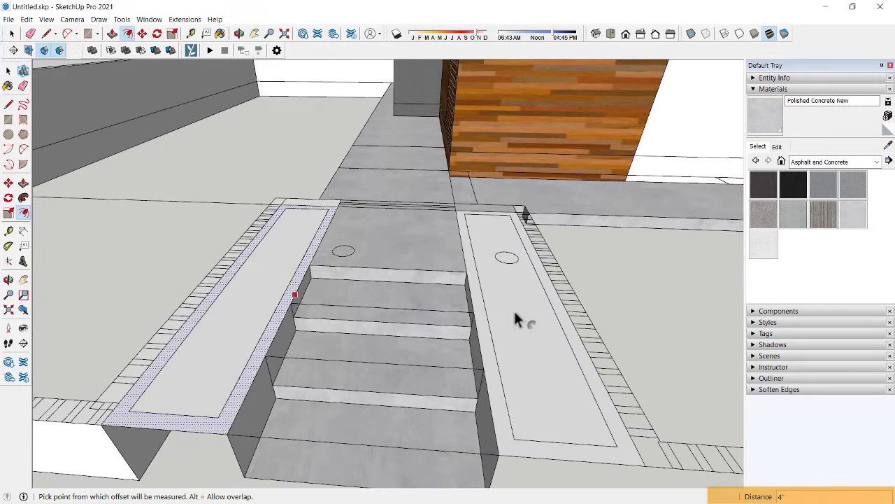
click(478, 323)
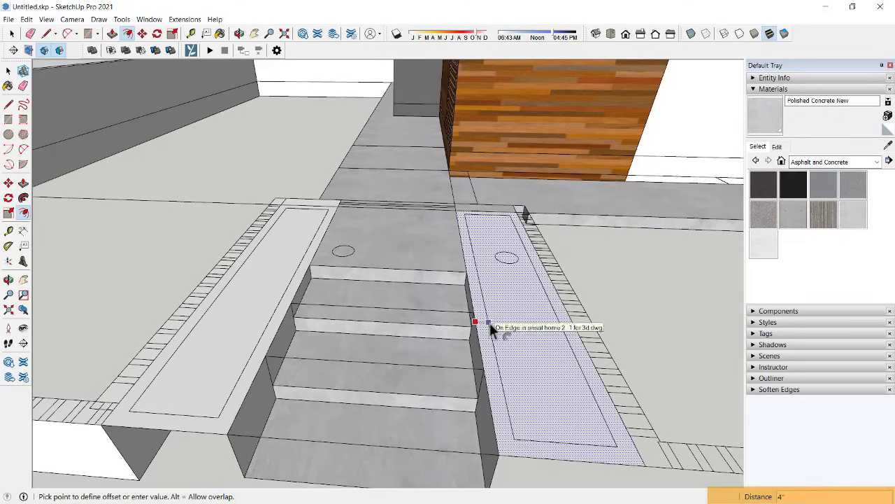
click(490, 322)
key(space)
Step: Push both ramps' inner faces down 6" to form planter channels
scroll(512, 320, down, 2)
key(p)
click(514, 322)
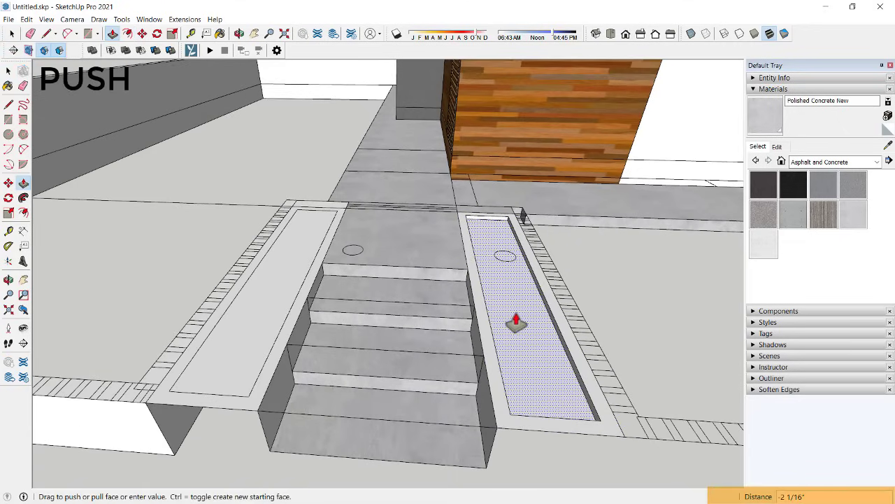
text(6)
key(Return)
double_click(246, 358)
scroll(340, 315, down, 3)
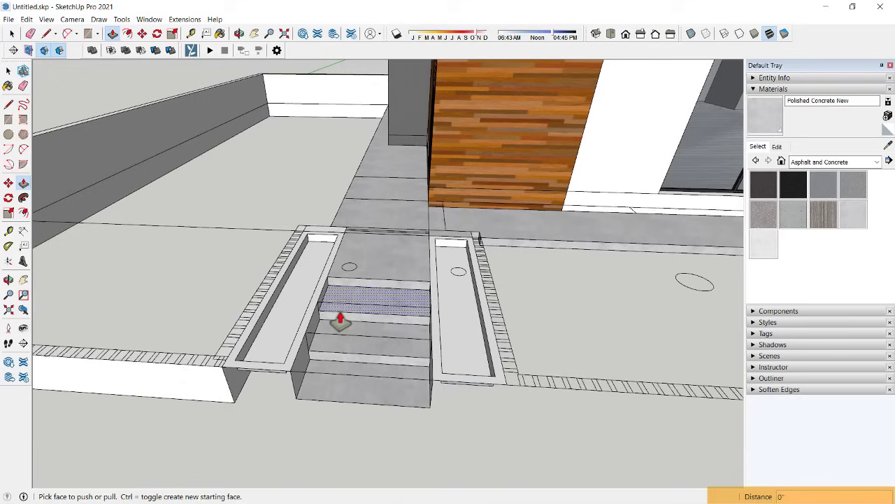
key(space)
Step: Fill both planters with Grass Dark Green from the Landscaping, Fencing and Vegetation materials
click(849, 163)
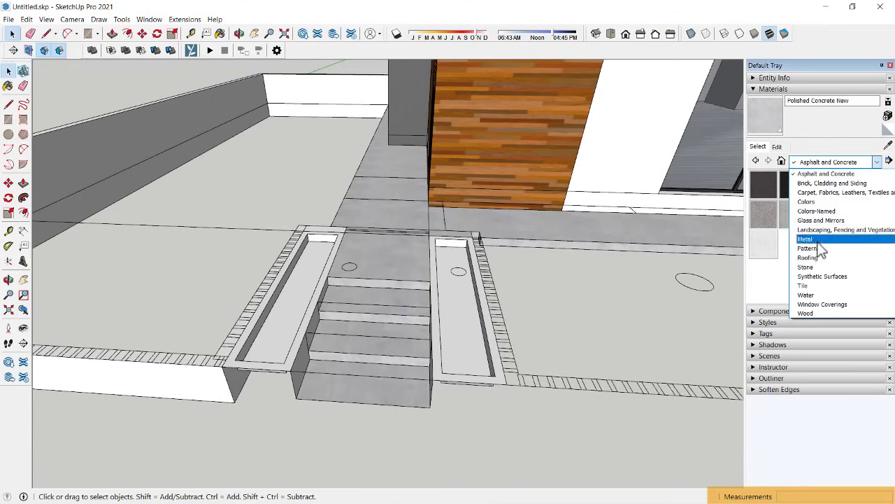
scroll(824, 257, up, 1)
click(825, 258)
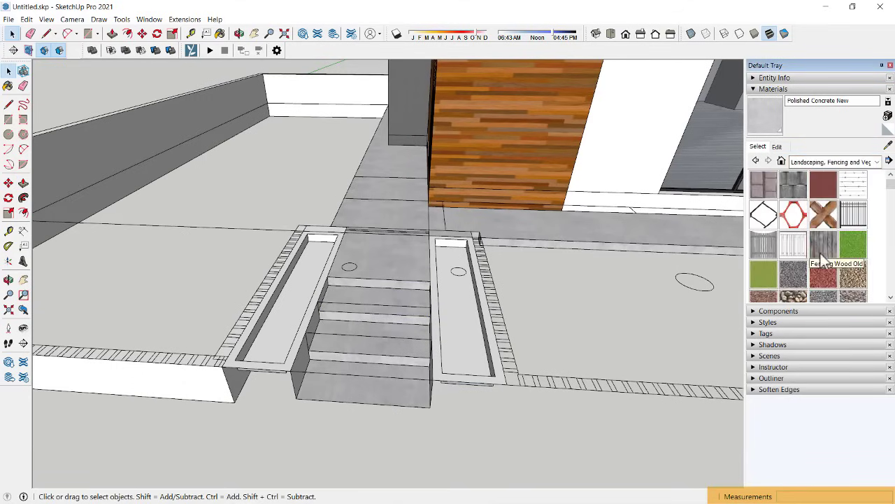
click(854, 245)
click(447, 319)
click(289, 296)
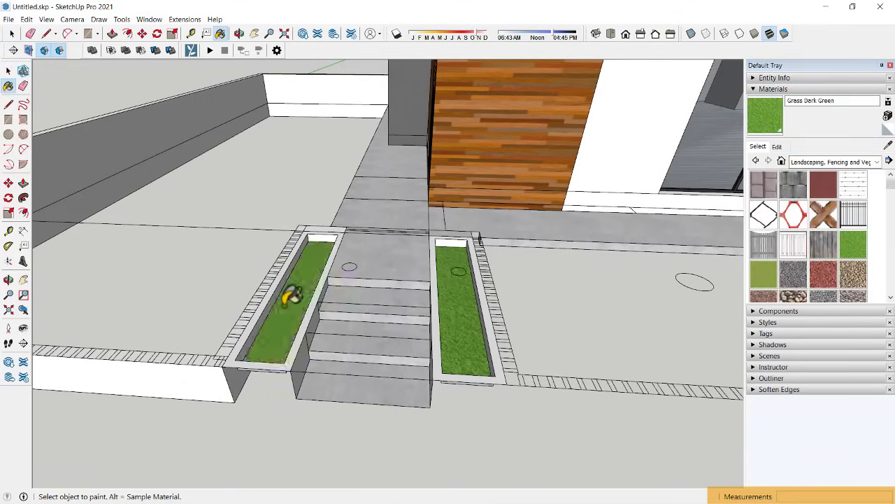
key(space)
mouse_move(290, 296)
middle_down()
mouse_move(356, 312)
mouse_move(424, 312)
mouse_move(391, 382)
mouse_move(401, 356)
middle_up()
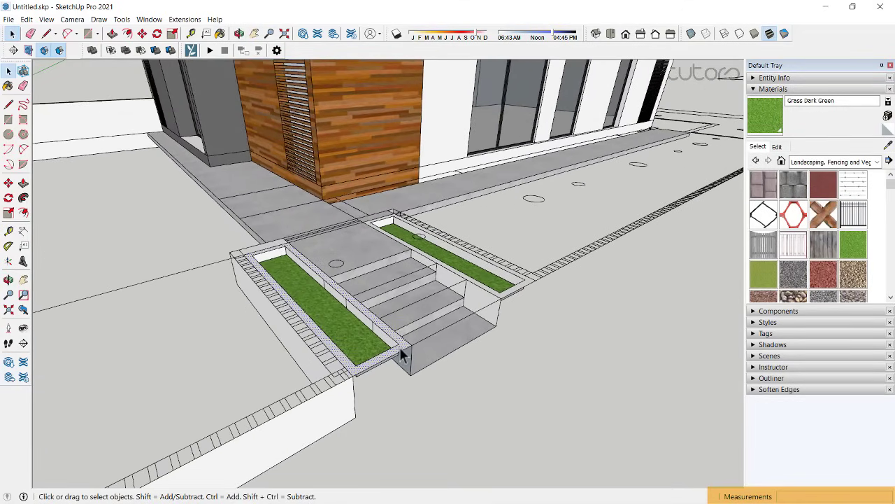
Step: Pull the left planter's end face out 2' and reverse its inverted faces
key(p)
drag(381, 358, 356, 420)
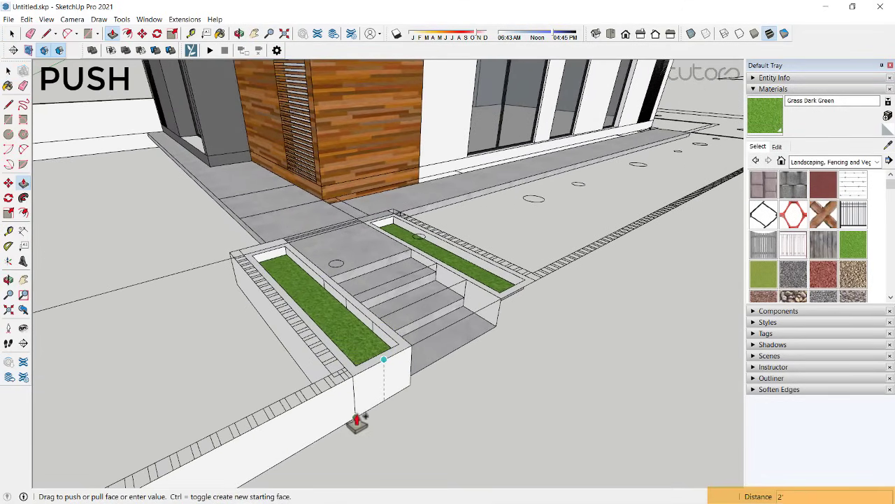
middle_drag(355, 419, 308, 315)
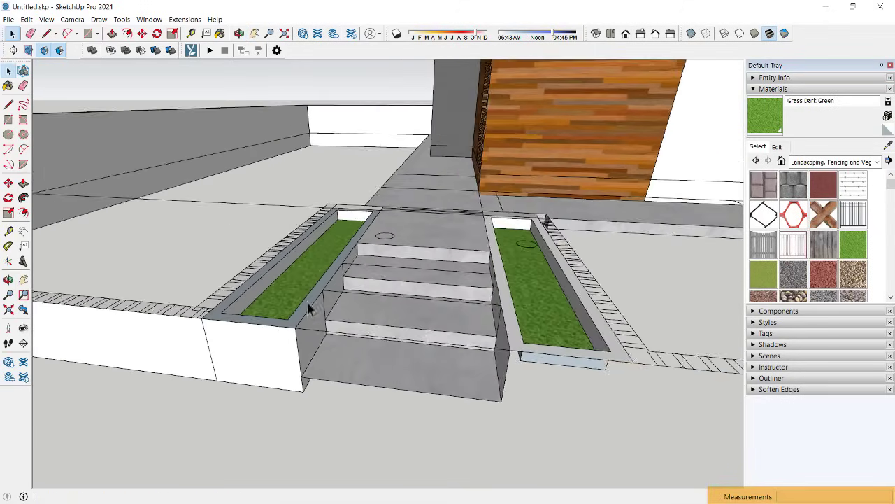
key(space)
right_click(310, 316)
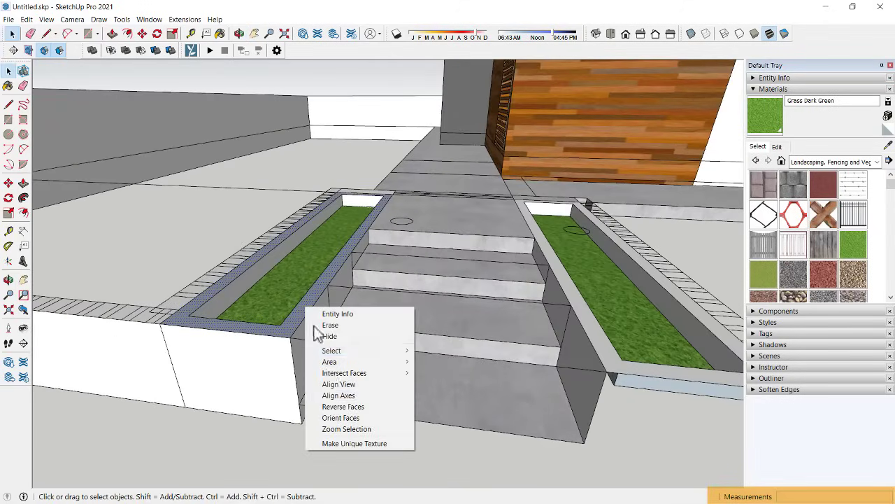
click(338, 407)
Step: Extend the right planter's front face downward
middle_drag(337, 407, 507, 345)
click(506, 346)
scroll(506, 345, up, 1)
key(p)
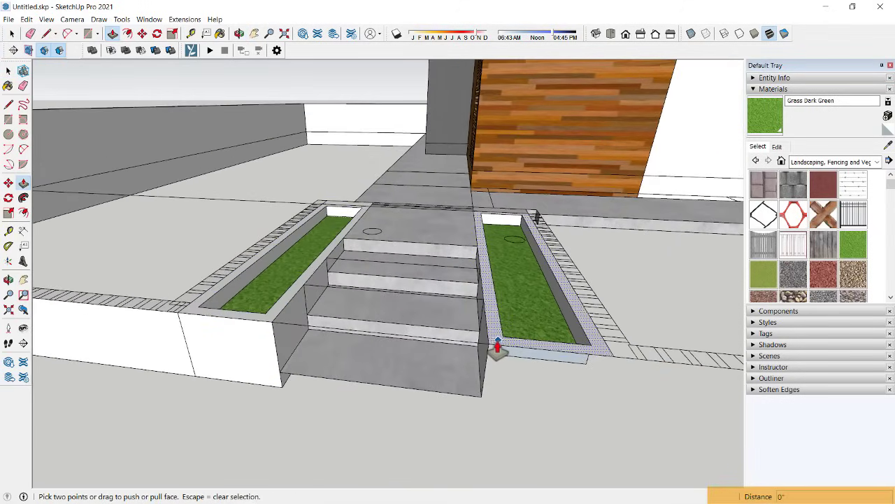
drag(497, 345, 480, 410)
key(space)
scroll(526, 353, up, 1)
scroll(526, 353, down, 1)
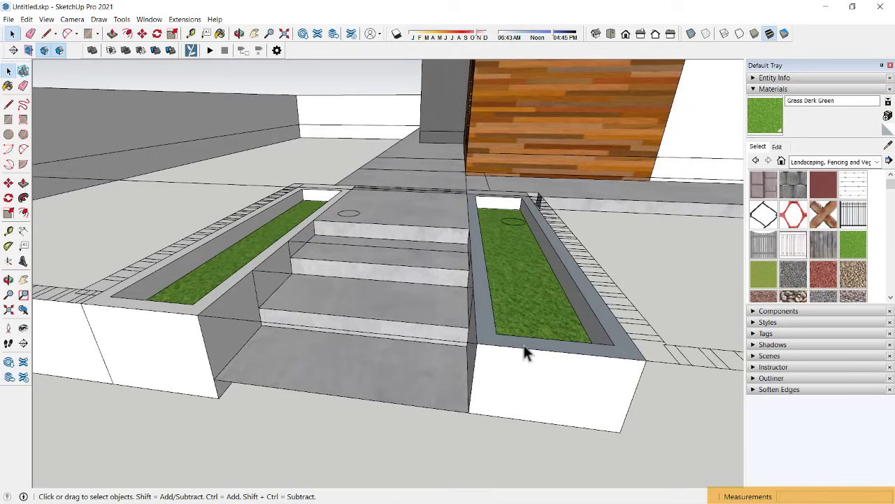
Step: Push the slanted face under the planter 6" and reverse the right planter's face
mouse_move(319, 366)
middle_down()
mouse_move(503, 346)
mouse_move(526, 248)
mouse_move(527, 263)
mouse_move(394, 389)
mouse_move(476, 257)
middle_up()
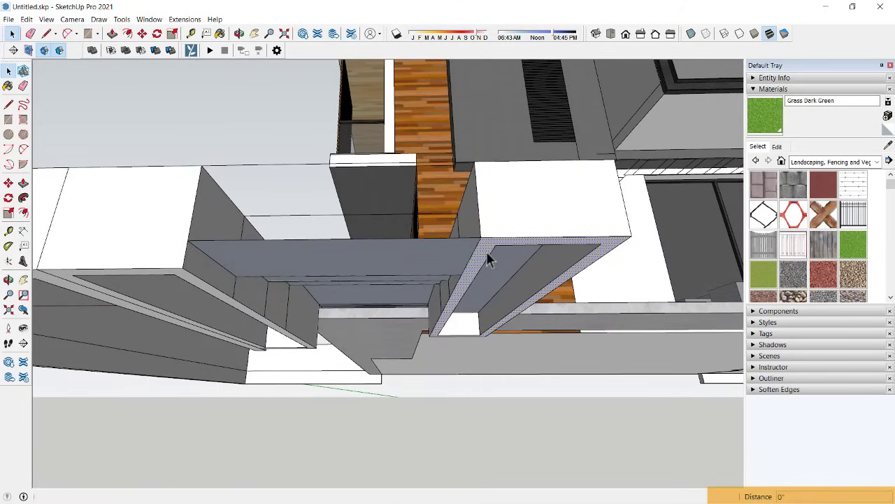
key(p)
click(486, 251)
click(177, 272)
mouse_move(394, 252)
middle_down()
mouse_move(452, 429)
mouse_move(506, 286)
middle_up()
key(space)
right_click(506, 286)
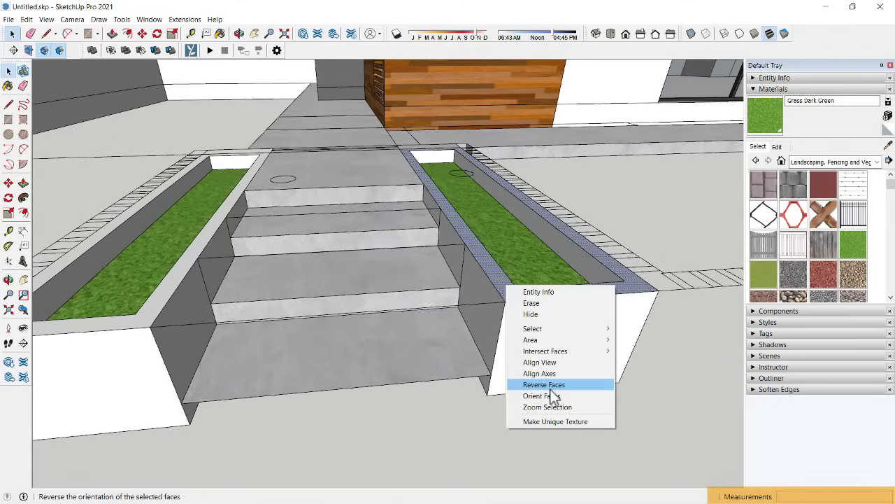
click(551, 389)
scroll(458, 255, down, 3)
scroll(514, 284, down, 3)
mouse_move(515, 284)
middle_down()
mouse_move(276, 388)
mouse_move(312, 263)
mouse_move(410, 266)
mouse_move(414, 319)
mouse_move(454, 262)
mouse_move(330, 170)
middle_up()
scroll(453, 263, down, 3)
scroll(400, 199, up, 5)
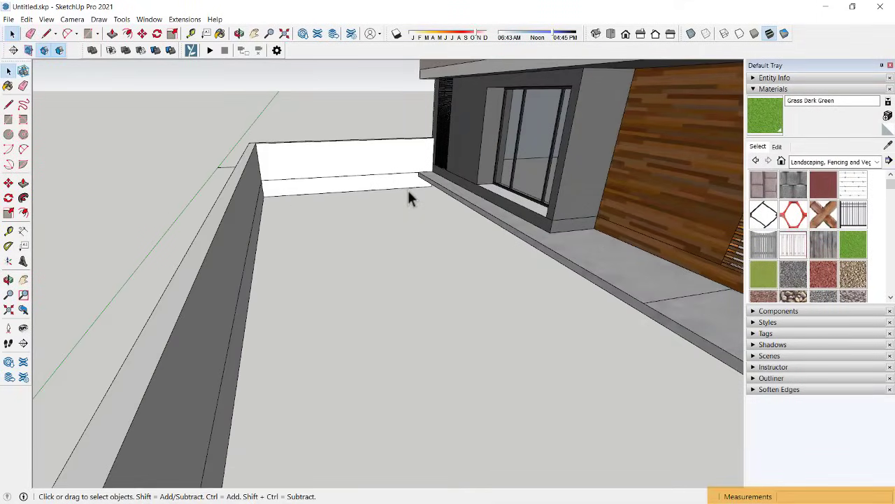
Step: Draw a rectangle covering the walled side yard's ground beside the house
key(l)
scroll(418, 175, up, 2)
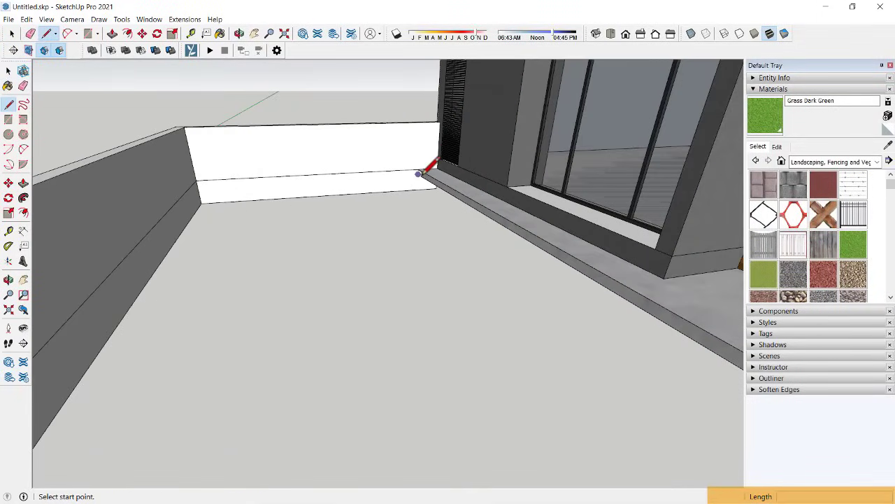
scroll(210, 210, down, 3)
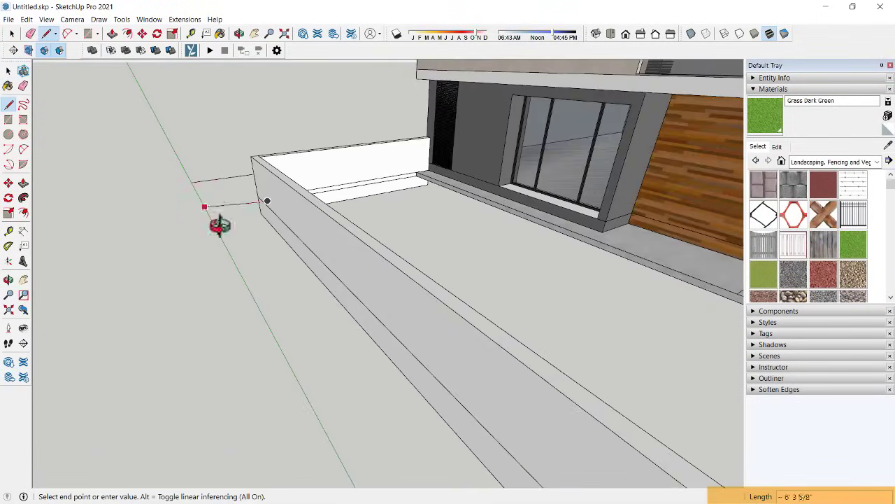
mouse_move(216, 223)
middle_down()
mouse_move(700, 226)
mouse_move(494, 187)
middle_up()
scroll(494, 187, up, 3)
scroll(492, 194, up, 2)
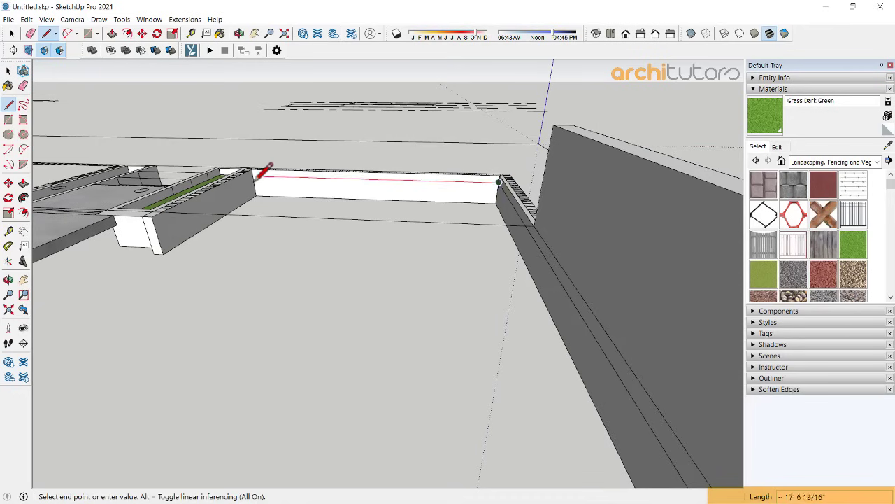
key(r)
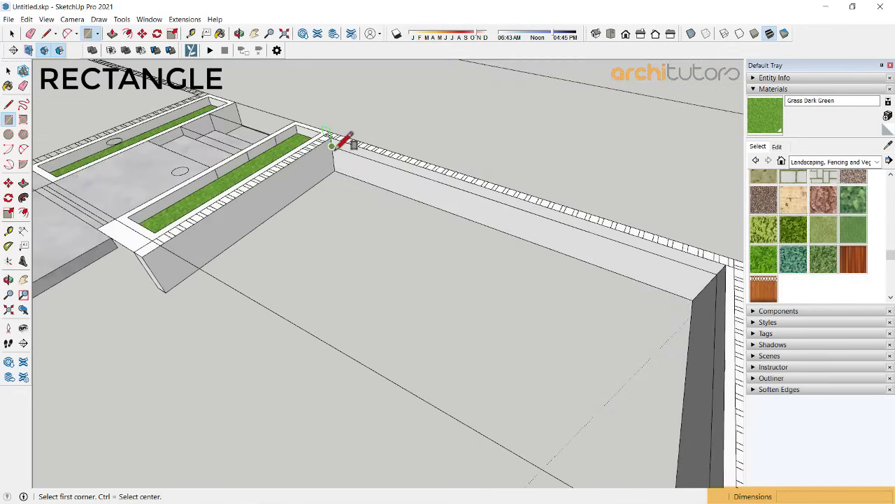
click(344, 140)
middle_drag(413, 216, 427, 280)
scroll(427, 280, up, 3)
scroll(249, 130, down, 3)
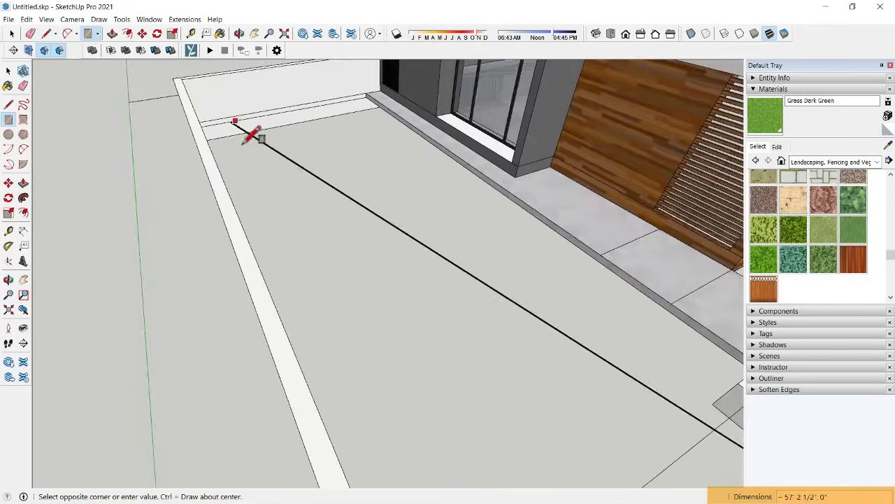
middle_drag(249, 130, 220, 193)
scroll(228, 194, up, 3)
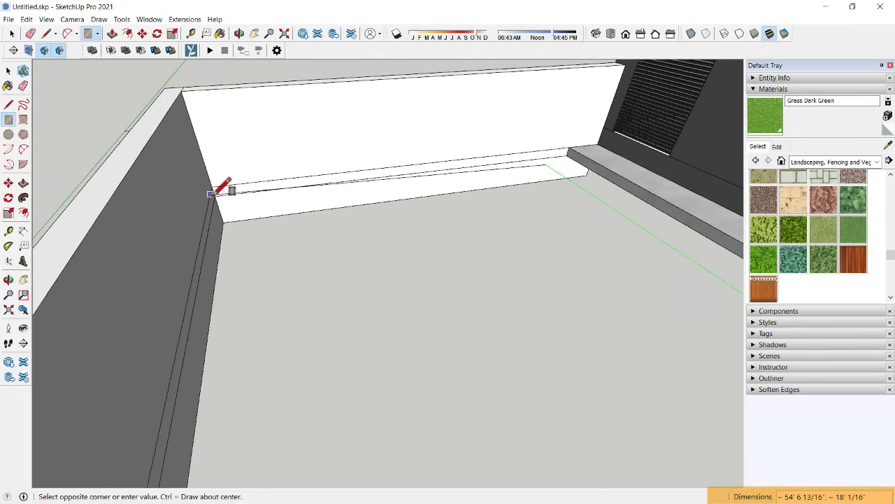
click(215, 196)
scroll(329, 189, down, 3)
key(space)
Step: Outline a narrow edging strip along the base of the tall yard wall
middle_drag(330, 190, 363, 221)
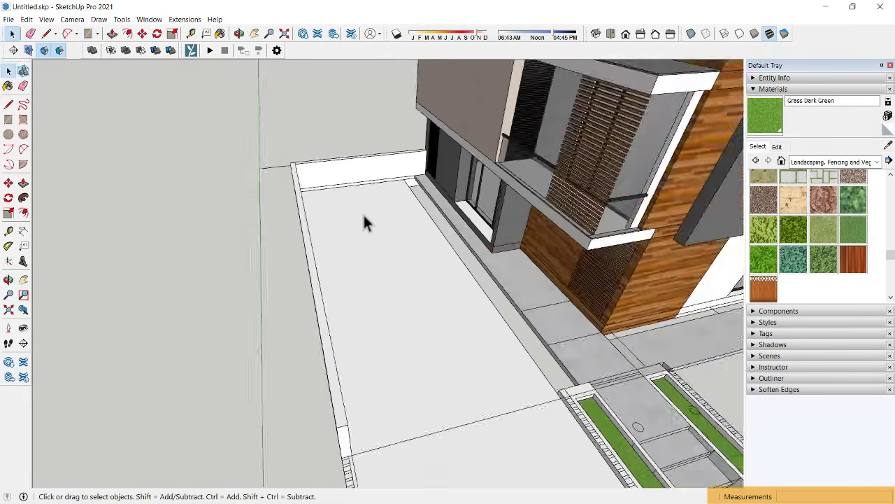
scroll(442, 316, up, 2)
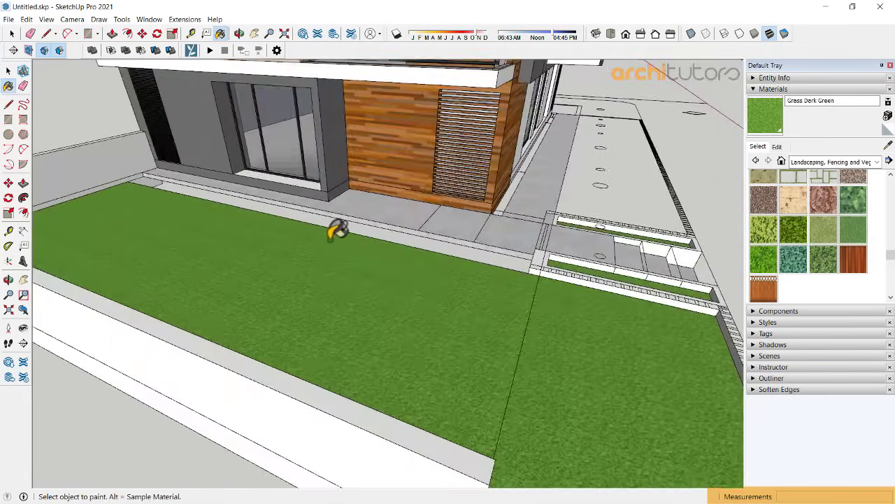
scroll(460, 230, up, 2)
scroll(550, 234, up, 2)
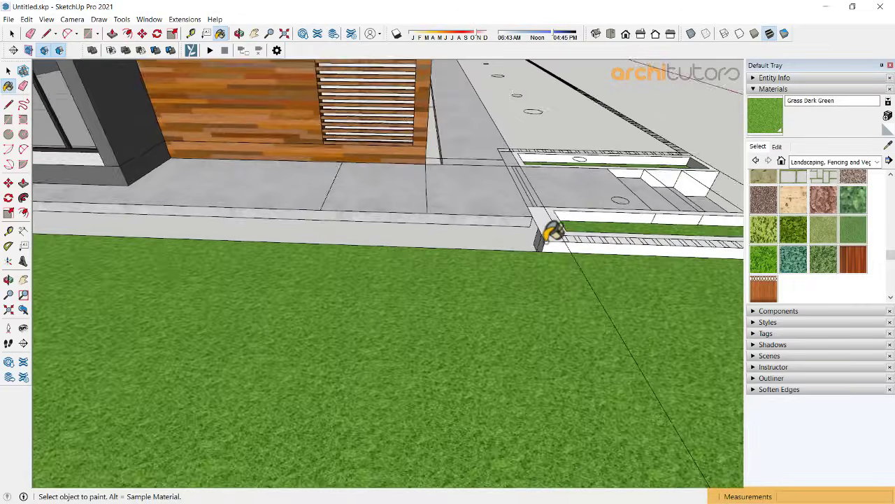
scroll(535, 245, up, 1)
scroll(546, 248, up, 1)
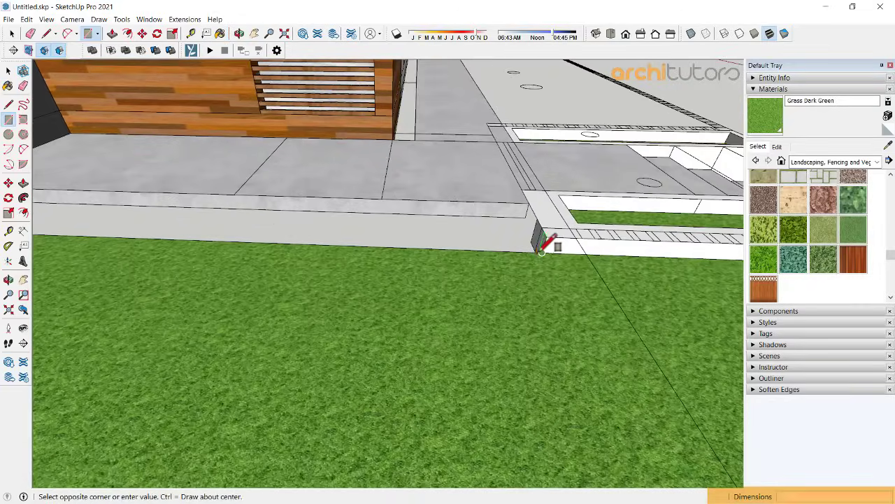
middle_drag(541, 250, 440, 254)
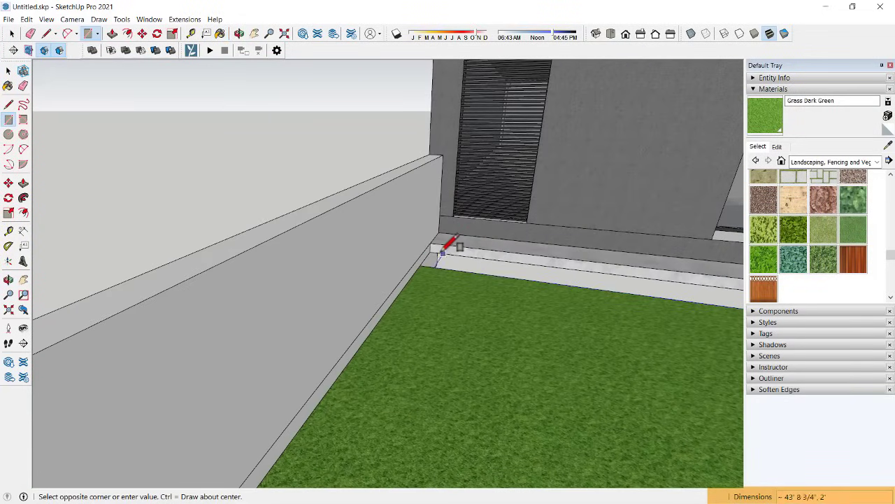
click(440, 252)
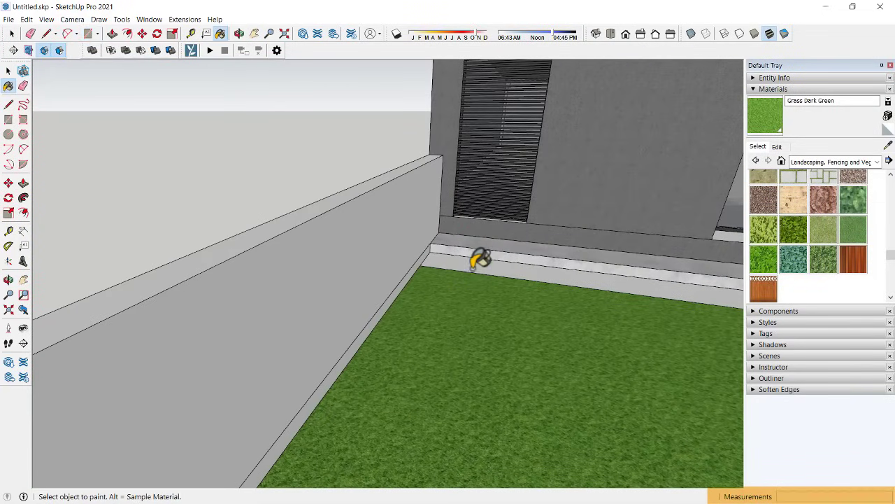
mouse_move(482, 260)
middle_down()
mouse_move(623, 200)
mouse_move(306, 234)
mouse_move(298, 301)
mouse_move(396, 280)
mouse_move(310, 248)
middle_up()
Step: Draw a rectangle for the edging strip at the path corner beside the planters
scroll(270, 260, up, 5)
key(r)
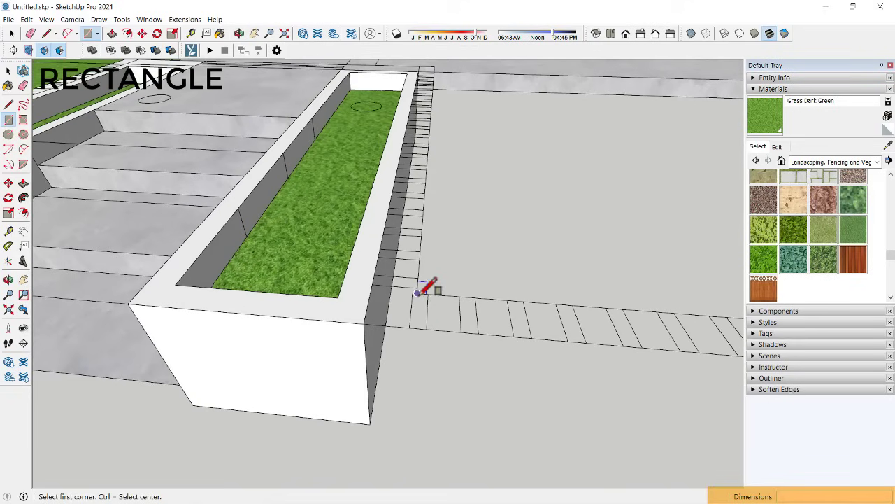
scroll(415, 289, up, 2)
click(418, 289)
middle_drag(418, 289, 360, 420)
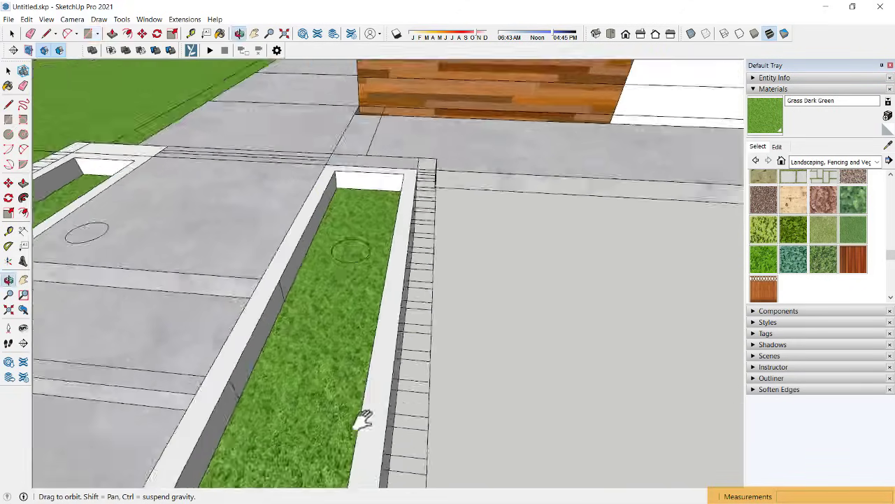
scroll(420, 206, up, 2)
scroll(419, 195, up, 2)
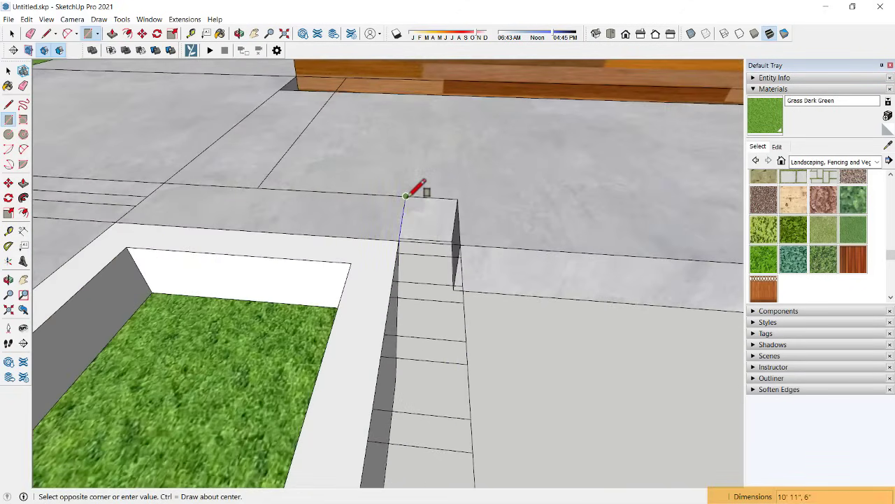
click(406, 195)
scroll(419, 156, down, 3)
scroll(420, 184, down, 3)
middle_drag(419, 184, 413, 244)
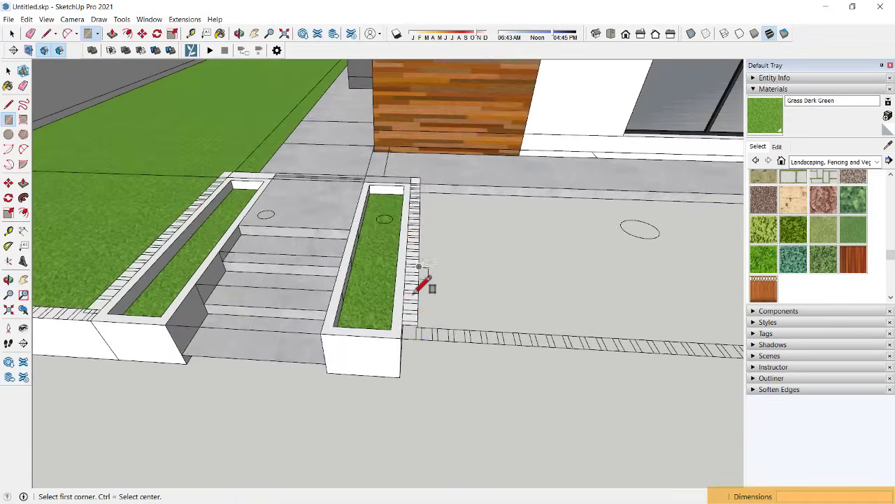
mouse_move(418, 289)
middle_down()
mouse_move(435, 241)
mouse_move(419, 274)
middle_up()
Step: Start raising the edging strip and reverse the inside-out curb face so it faces outward
click(416, 302)
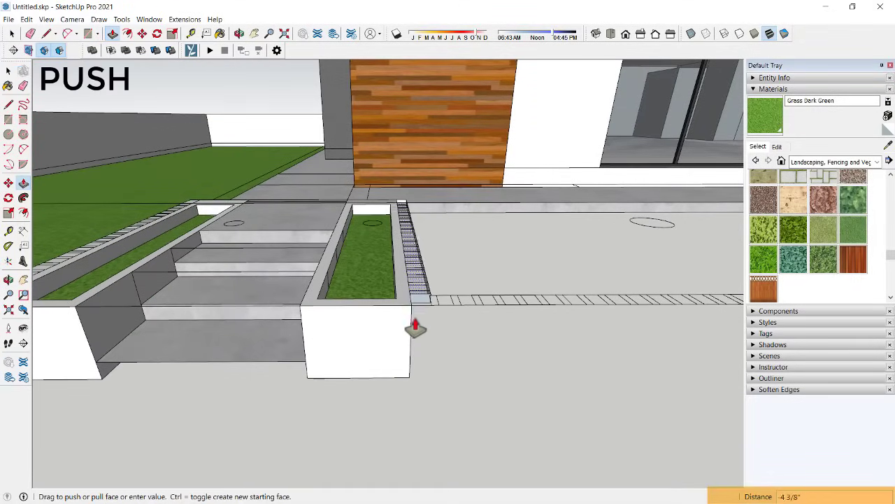
middle_drag(416, 334, 408, 363)
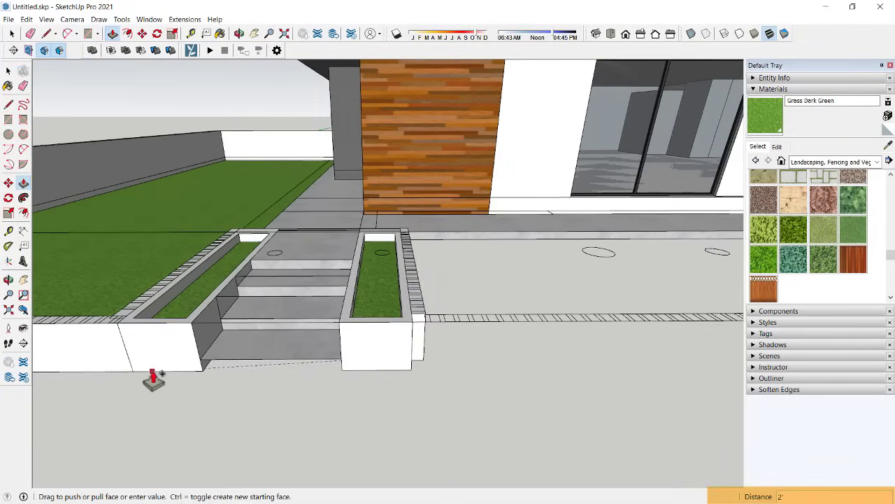
mouse_move(153, 379)
middle_down()
mouse_move(478, 352)
mouse_move(329, 385)
middle_up()
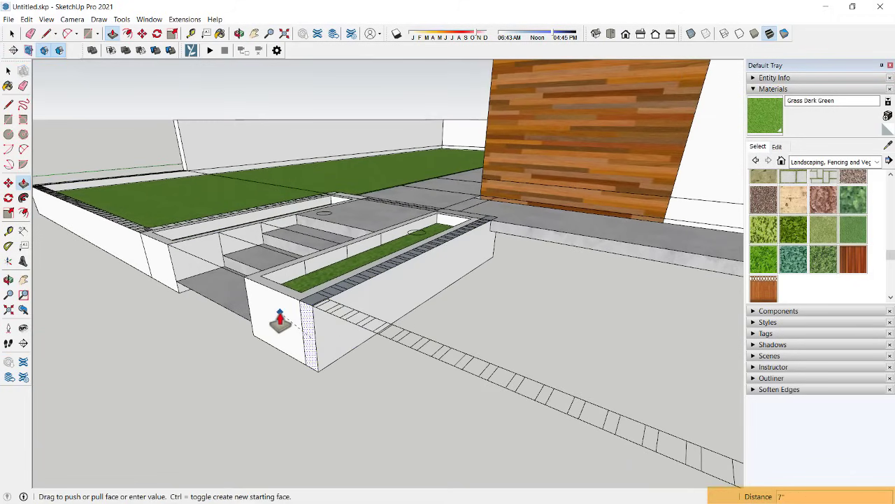
scroll(315, 306, up, 3)
scroll(318, 314, up, 3)
right_click(319, 308)
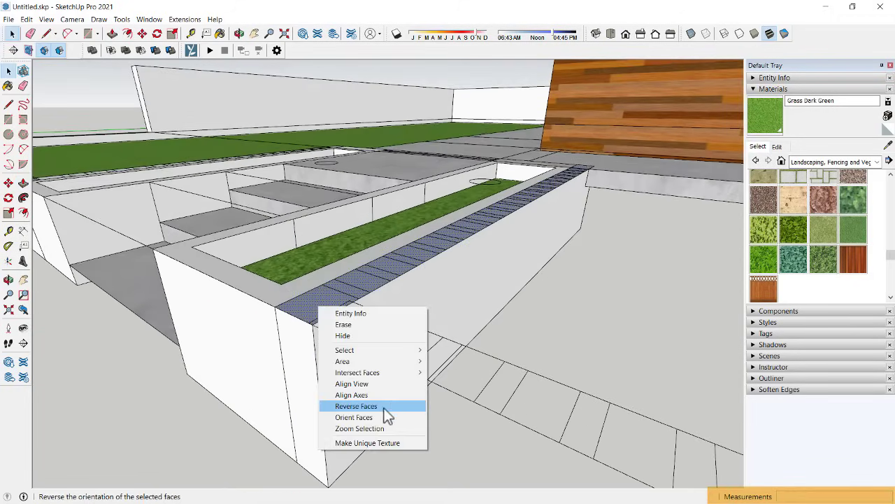
click(387, 408)
Step: Copy the planter's vertical end edge along the wall and pull out the narrow end face
click(317, 369)
mouse_move(317, 370)
middle_down()
mouse_move(366, 359)
mouse_move(370, 476)
middle_up()
key(m)
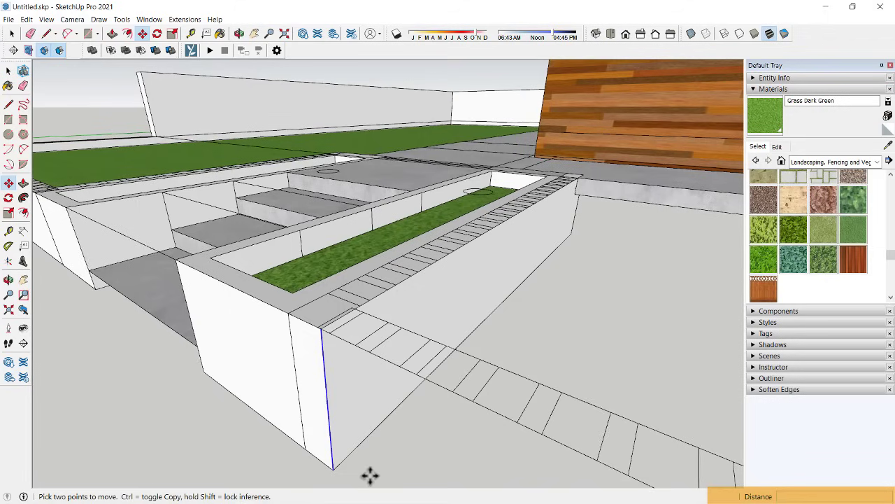
click(336, 466)
key(ctrl)
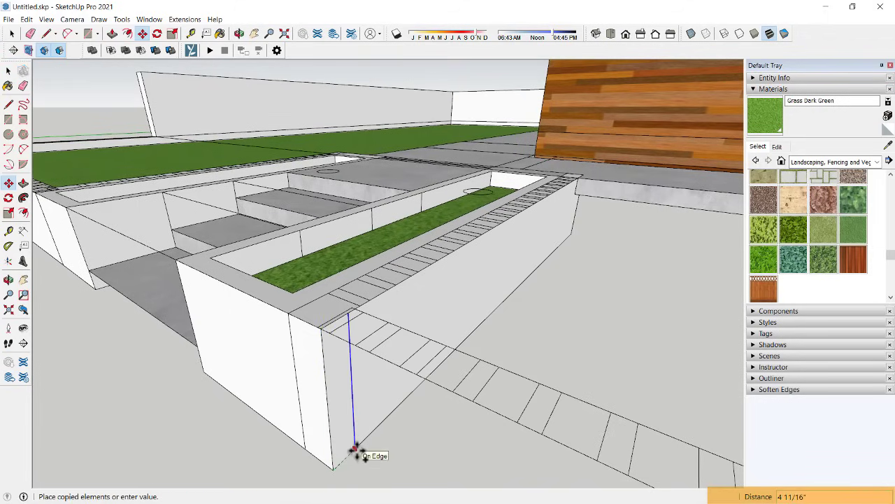
key(p)
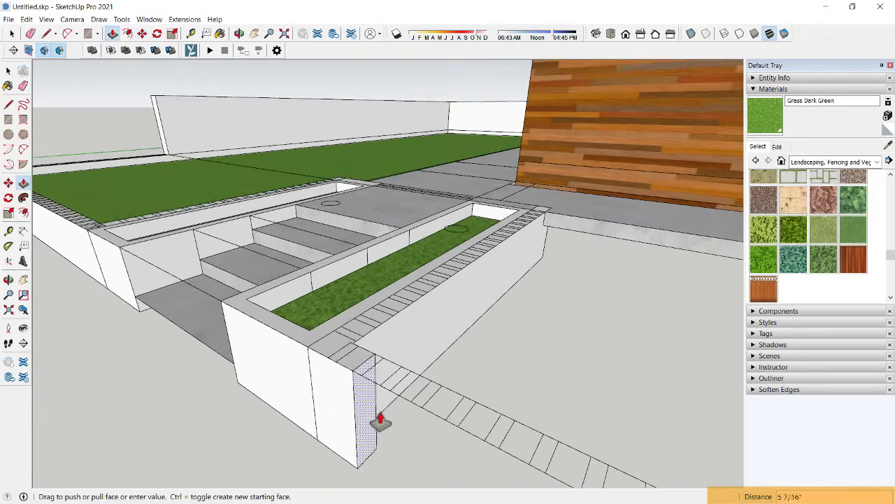
mouse_move(376, 425)
middle_down()
mouse_move(380, 415)
mouse_move(222, 195)
mouse_move(608, 306)
mouse_move(272, 206)
mouse_move(395, 299)
mouse_move(398, 366)
mouse_move(192, 362)
mouse_move(568, 393)
mouse_move(369, 174)
mouse_move(324, 240)
mouse_move(544, 289)
mouse_move(301, 293)
mouse_move(242, 280)
mouse_move(220, 308)
middle_up()
scroll(402, 394, up, 3)
Step: Extend the curb about 10'3" along the paved front strip
key(p)
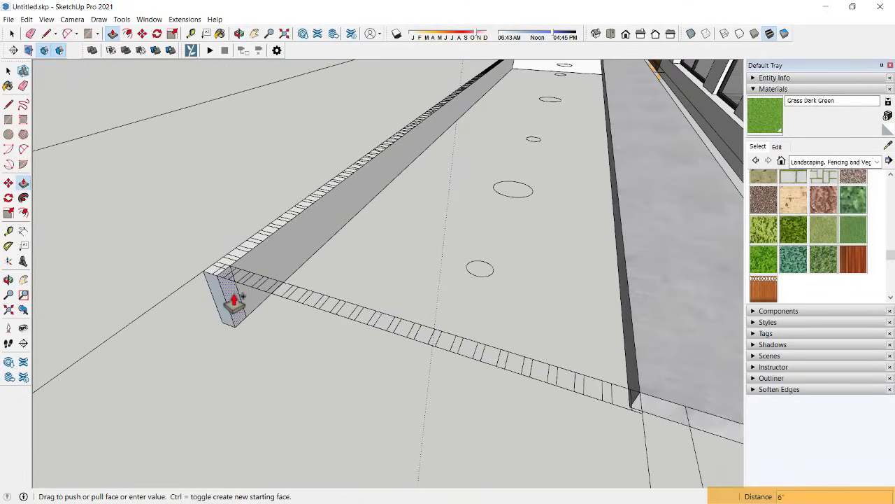
drag(461, 373, 629, 372)
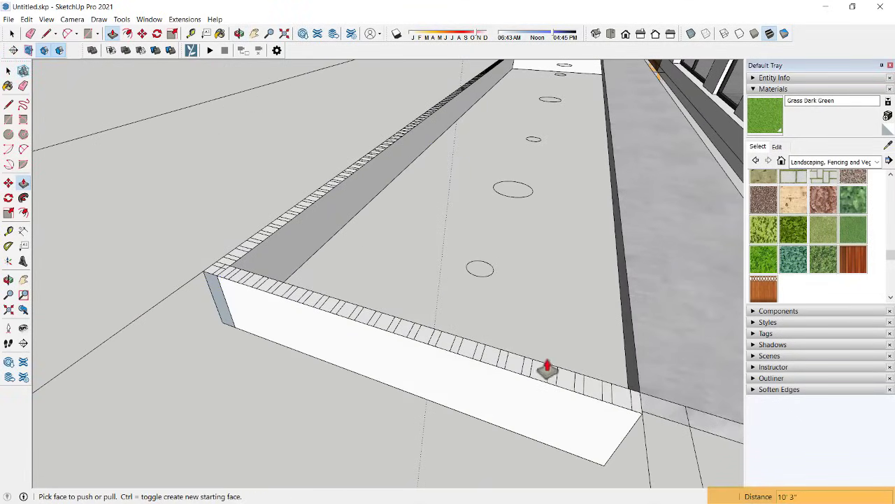
scroll(547, 371, down, 3)
scroll(522, 248, down, 3)
mouse_move(376, 194)
middle_down()
mouse_move(632, 270)
mouse_move(356, 223)
middle_up()
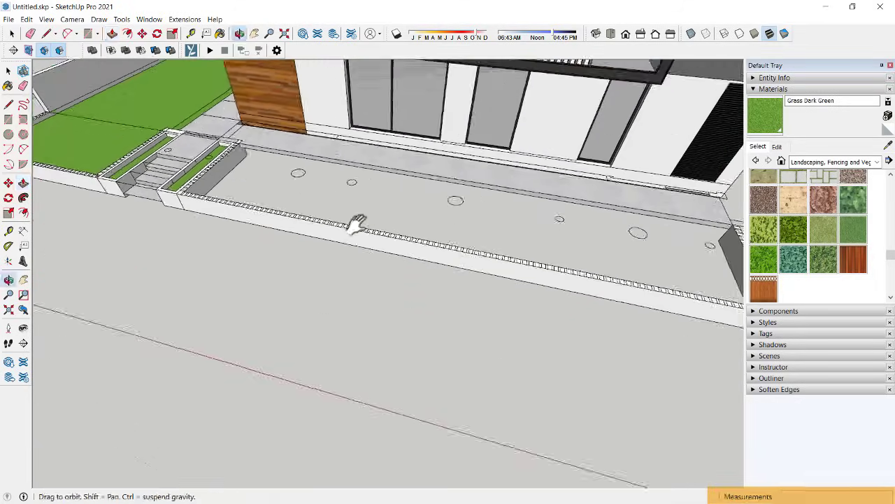
scroll(254, 146, up, 2)
scroll(254, 147, up, 3)
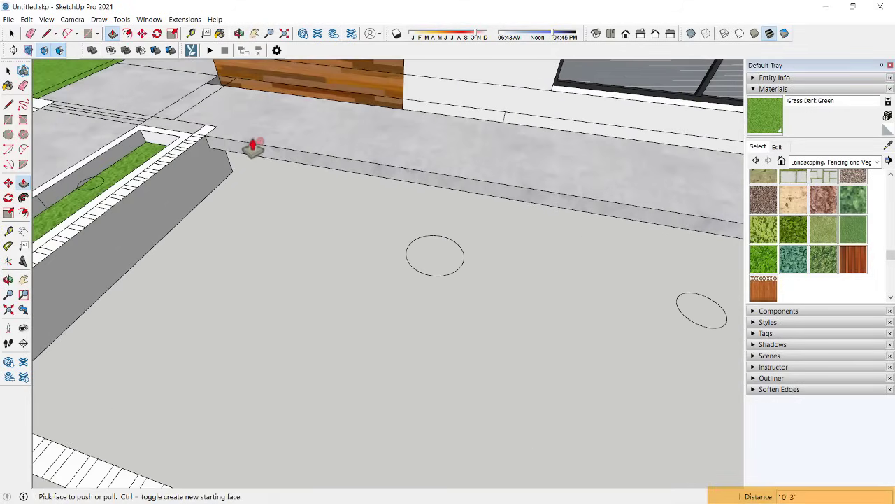
Step: Draw a rectangle covering the paved strip behind the curb
click(210, 146)
scroll(210, 146, down, 3)
mouse_move(368, 174)
middle_down()
mouse_move(194, 147)
mouse_move(290, 207)
mouse_move(196, 155)
middle_up()
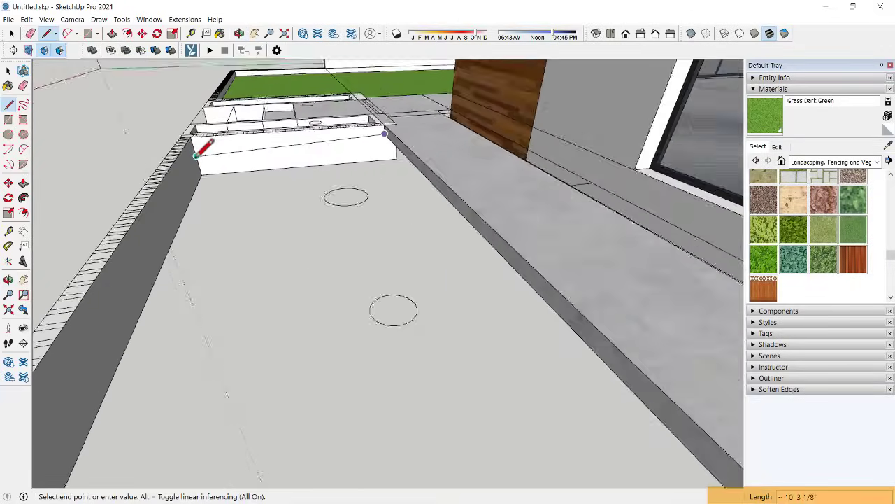
scroll(196, 156, up, 2)
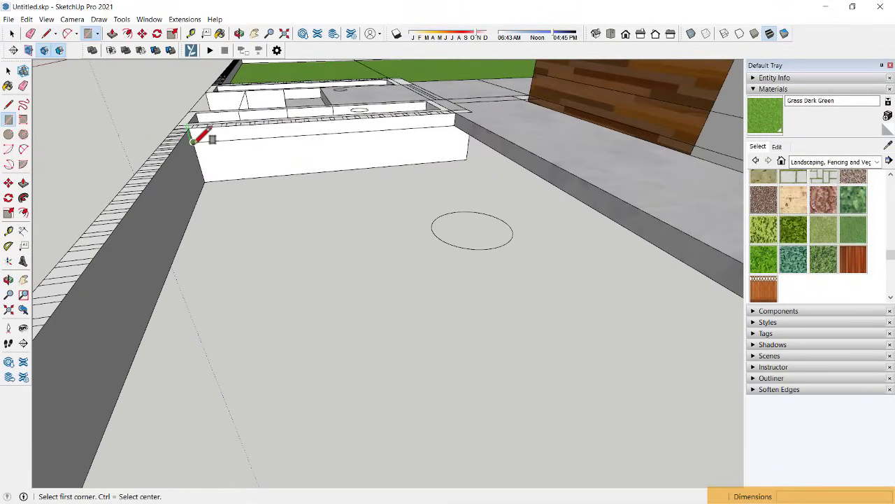
click(193, 140)
scroll(214, 140, down, 2)
mouse_move(214, 140)
middle_down()
mouse_move(562, 219)
mouse_move(258, 216)
mouse_move(515, 228)
mouse_move(505, 186)
mouse_move(558, 140)
middle_up()
scroll(552, 152, up, 2)
click(550, 155)
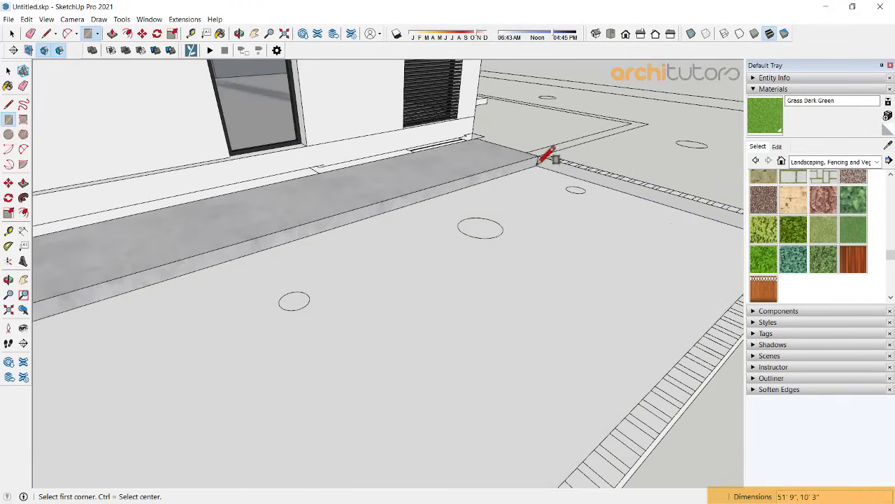
scroll(553, 182, down, 2)
Step: Paint the new strip Grass Dark Green and check the lawn around the house
key(b)
click(560, 203)
scroll(560, 203, down, 4)
mouse_move(560, 203)
middle_down()
mouse_move(293, 155)
mouse_move(329, 189)
mouse_move(273, 210)
mouse_move(364, 230)
mouse_move(390, 254)
mouse_move(244, 217)
mouse_move(236, 270)
mouse_move(198, 313)
middle_up()
scroll(378, 245, up, 2)
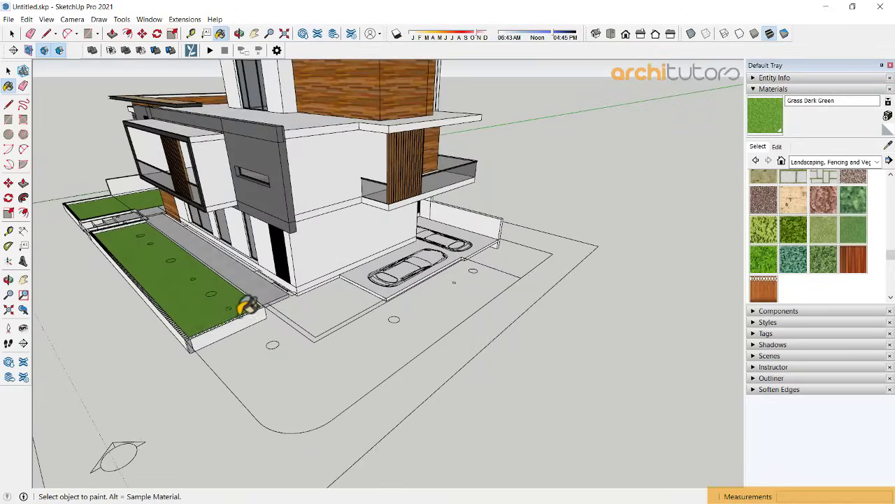
scroll(279, 308, up, 3)
scroll(322, 280, down, 3)
middle_drag(320, 289, 311, 301)
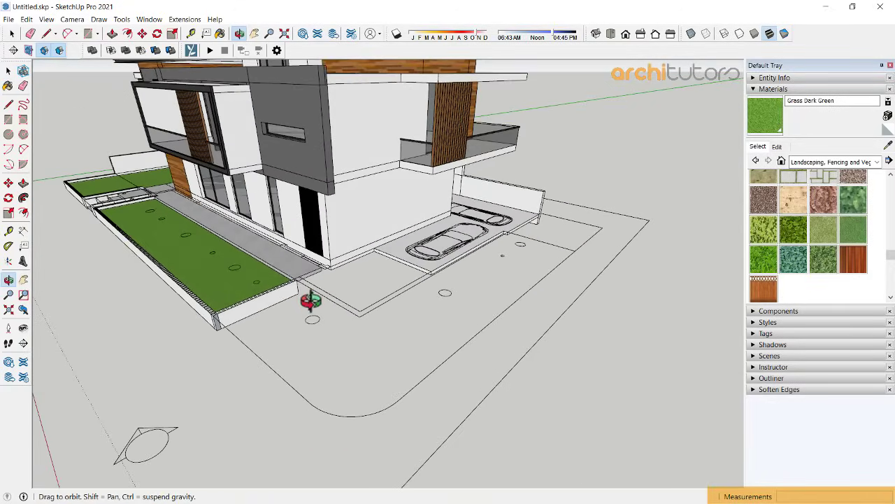
scroll(311, 301, up, 2)
middle_drag(320, 266, 290, 300)
scroll(289, 287, up, 2)
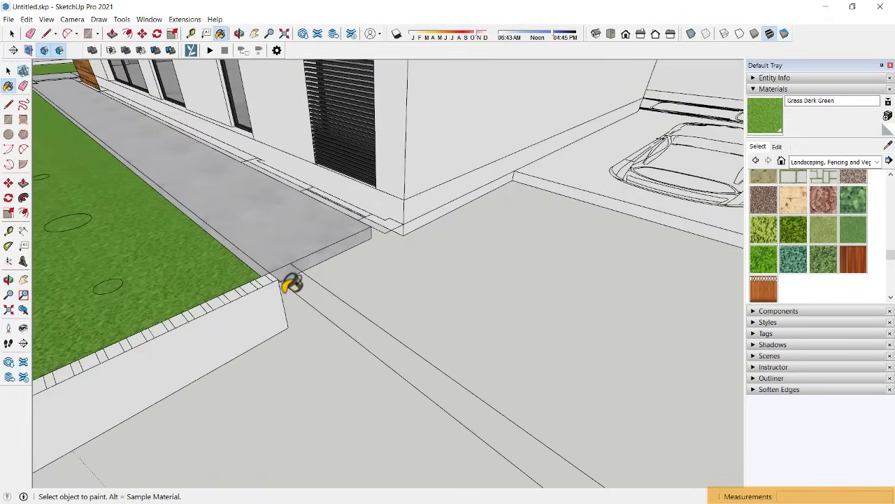
scroll(301, 248, down, 2)
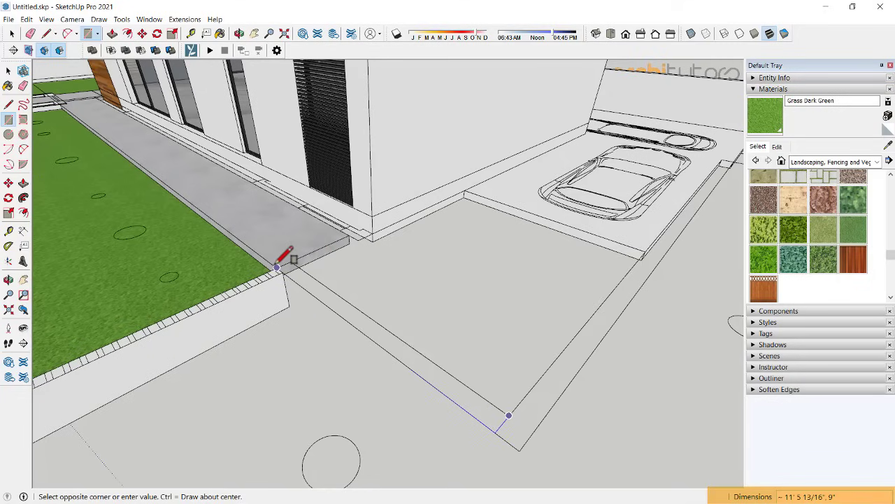
Step: Finish a thin strip along the driveway edge and raise it 2' into a curb block
click(278, 267)
key(p)
drag(297, 283, 270, 320)
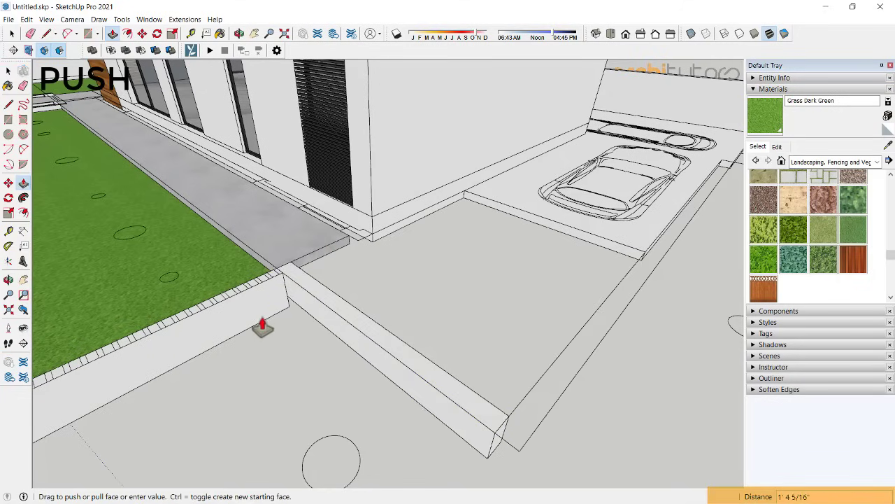
text(2')
key(Return)
middle_drag(262, 327, 435, 364)
Step: Draw a second strip along the driveway's other edge and raise it into a curb
key(r)
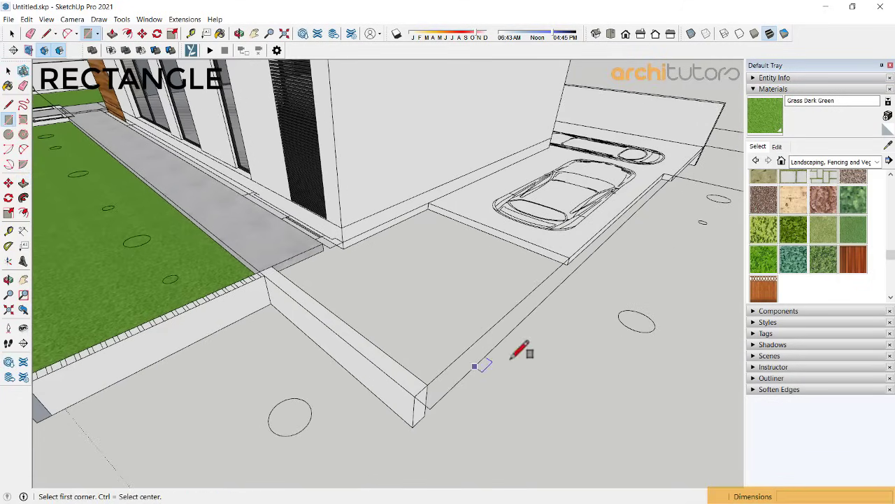
scroll(675, 172, up, 3)
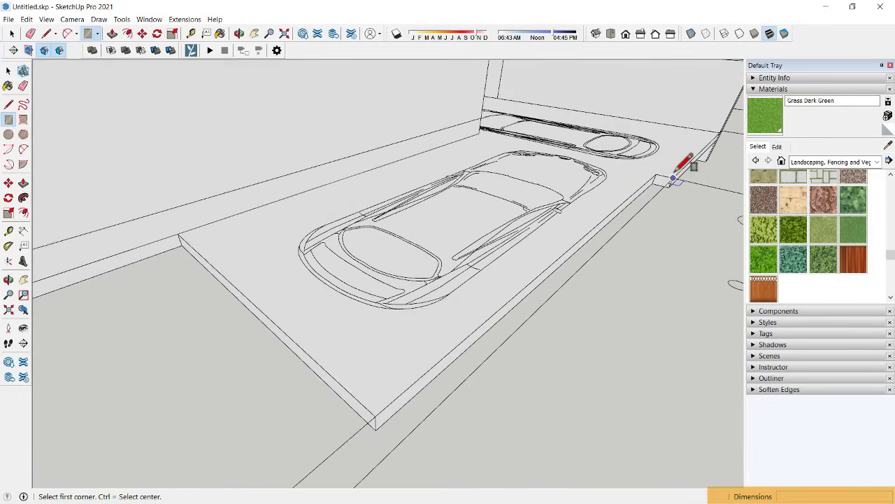
click(685, 160)
scroll(448, 318, down, 3)
middle_drag(441, 345, 408, 393)
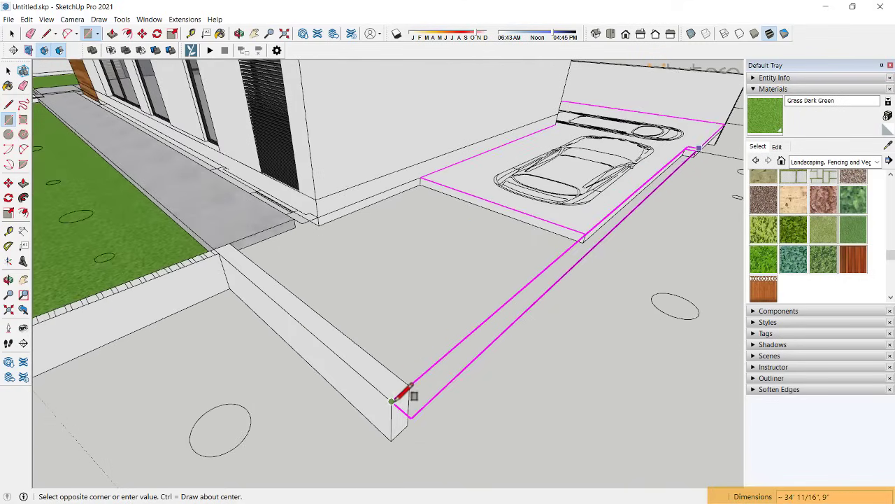
click(391, 402)
key(p)
click(398, 424)
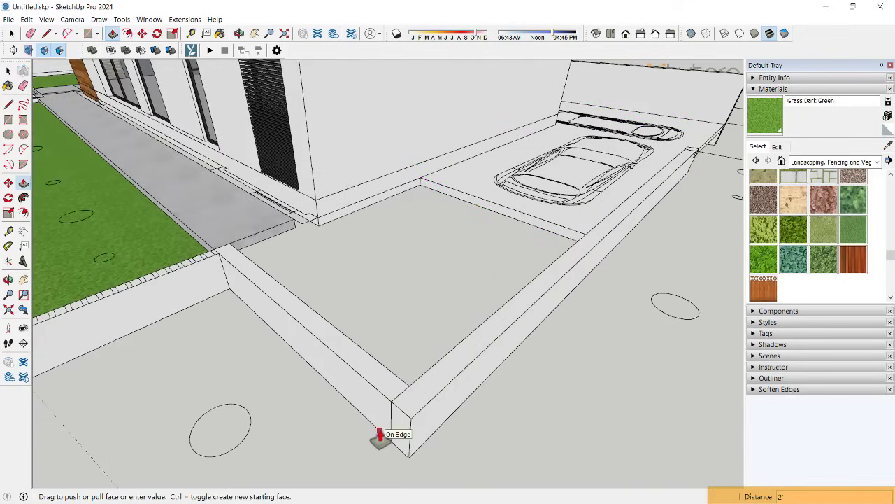
click(384, 434)
mouse_move(384, 434)
middle_down()
mouse_move(294, 301)
mouse_move(230, 279)
mouse_move(248, 266)
mouse_move(248, 278)
mouse_move(192, 266)
mouse_move(240, 260)
mouse_move(194, 252)
mouse_move(217, 238)
mouse_move(578, 228)
mouse_move(304, 254)
mouse_move(420, 195)
middle_up()
scroll(216, 278, up, 2)
Step: Draw a rectangle at the driveway's inner end and paint it Grass Dark Green
key(r)
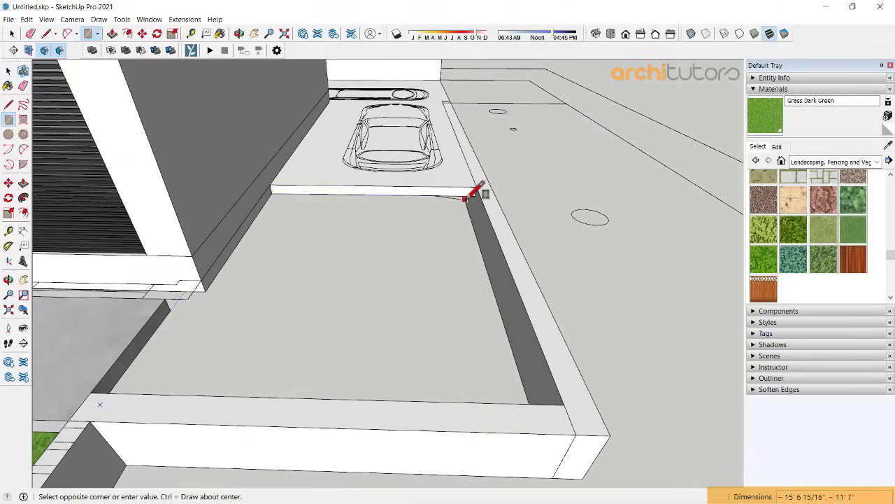
click(465, 198)
scroll(484, 192, down, 3)
scroll(471, 196, up, 2)
scroll(480, 200, up, 3)
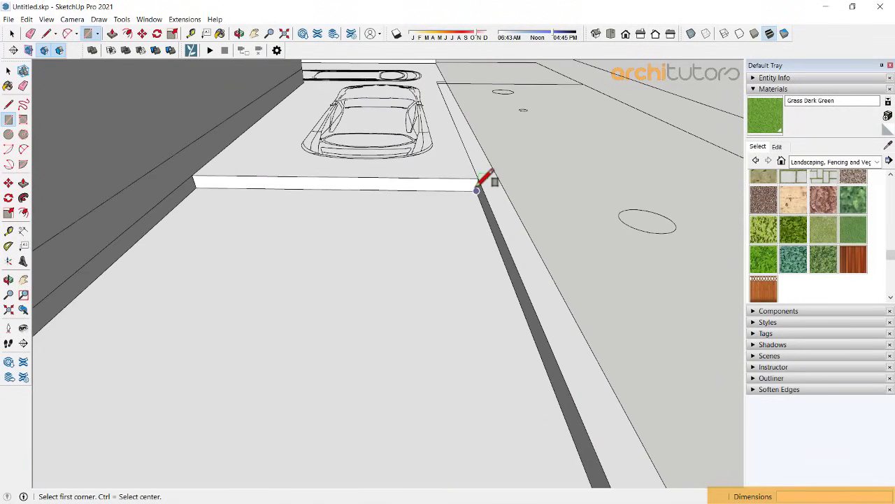
mouse_move(478, 191)
middle_down()
mouse_move(244, 226)
mouse_move(488, 239)
middle_up()
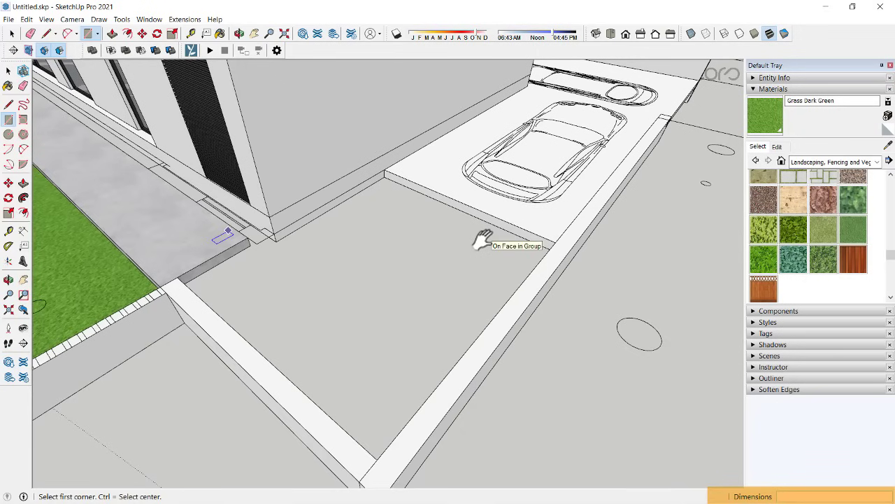
scroll(483, 240, down, 3)
key(b)
click(424, 249)
scroll(424, 249, down, 2)
mouse_move(424, 248)
middle_down()
mouse_move(489, 225)
mouse_move(404, 300)
mouse_move(133, 343)
mouse_move(136, 274)
mouse_move(450, 278)
middle_up()
scroll(366, 314, up, 2)
scroll(406, 304, down, 1)
scroll(370, 302, down, 3)
Step: Draw a long edge along the red axis from the front step corner across the site frontage
scroll(450, 278, up, 2)
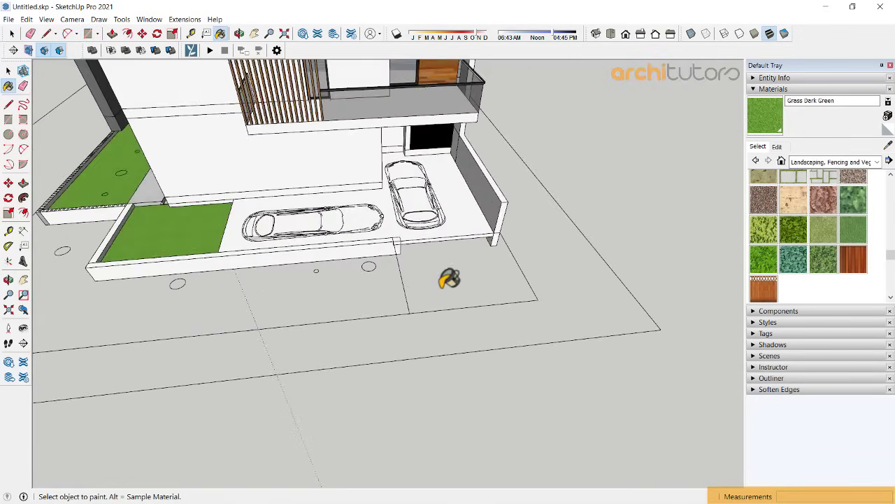
scroll(662, 226, down, 3)
mouse_move(662, 226)
middle_down()
mouse_move(448, 238)
mouse_move(417, 256)
mouse_move(511, 302)
mouse_move(236, 285)
mouse_move(323, 293)
middle_up()
scroll(418, 256, up, 2)
scroll(236, 286, up, 2)
scroll(322, 292, up, 1)
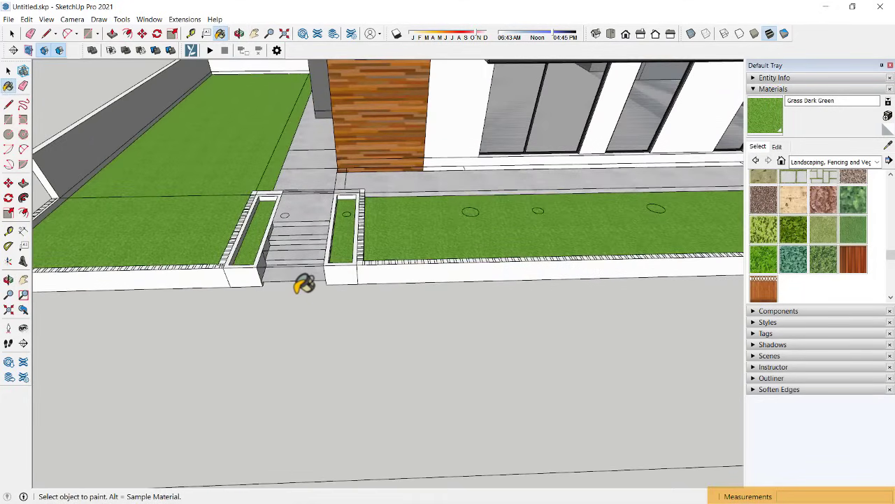
click(261, 281)
scroll(262, 281, down, 3)
middle_drag(450, 270, 154, 273)
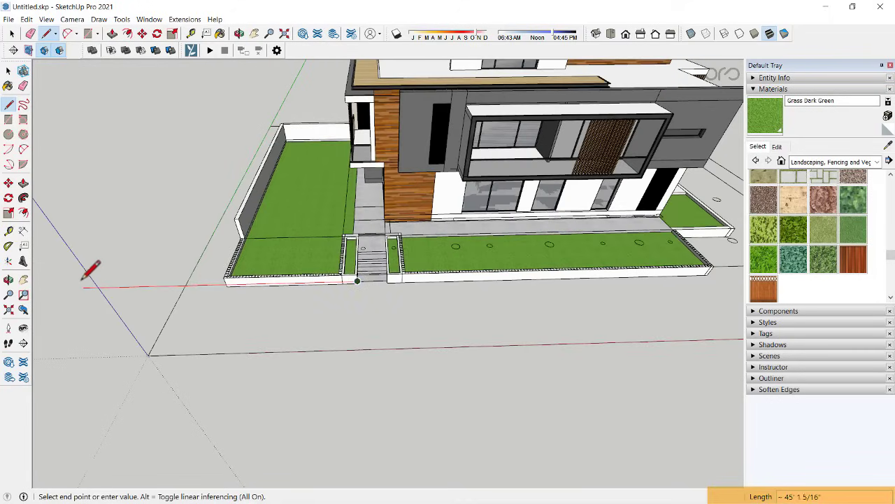
click(64, 286)
key(Escape)
middle_drag(64, 286, 390, 300)
scroll(348, 271, up, 2)
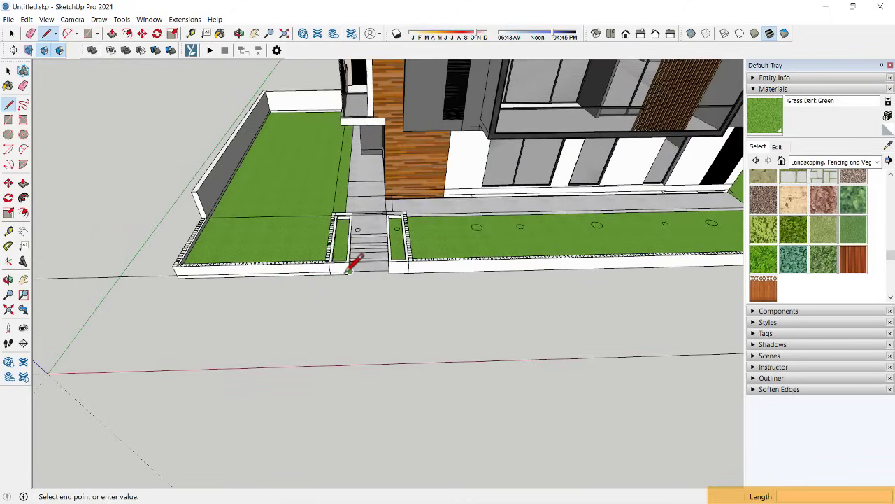
scroll(348, 272, down, 3)
mouse_move(348, 271)
middle_down()
mouse_move(586, 265)
mouse_move(315, 255)
middle_up()
key(space)
scroll(540, 259, down, 2)
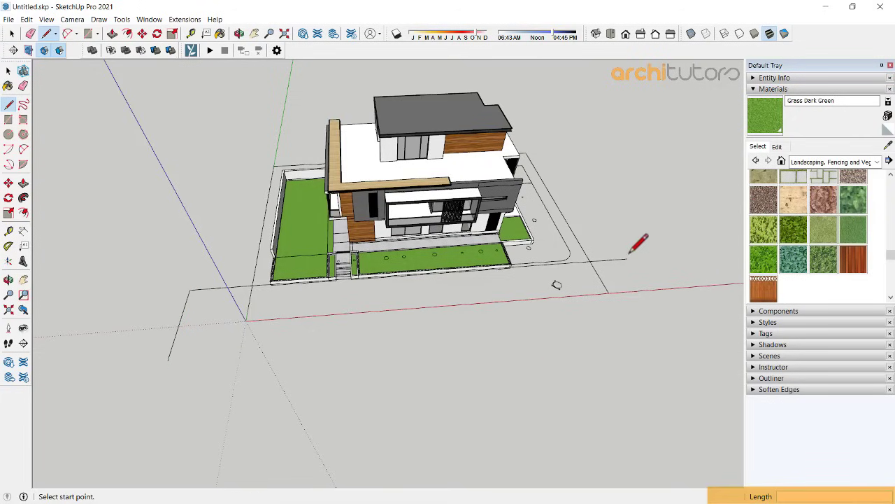
Step: Finish the roughly 150' × 25' road rectangle in front of the site
click(168, 359)
scroll(455, 276, up, 3)
scroll(458, 273, up, 2)
key(space)
Step: Paint the road face with Blacktop New from the Asphalt and Concrete materials
click(819, 163)
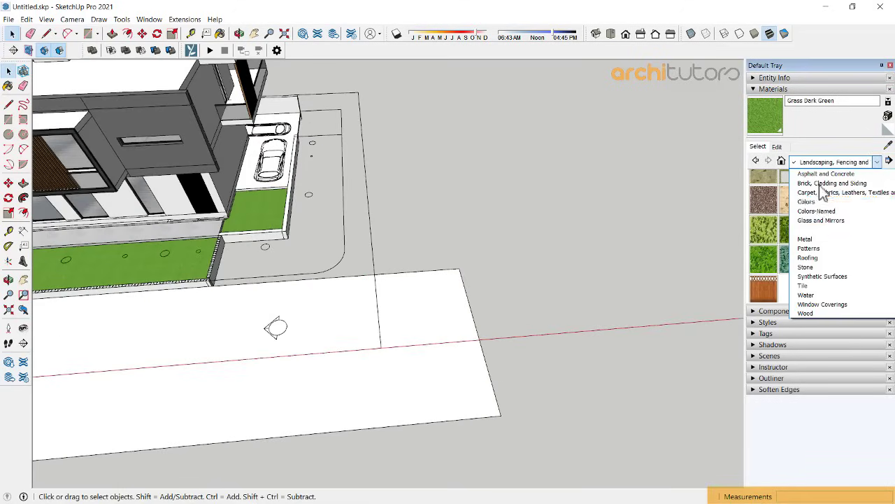
click(827, 175)
click(764, 186)
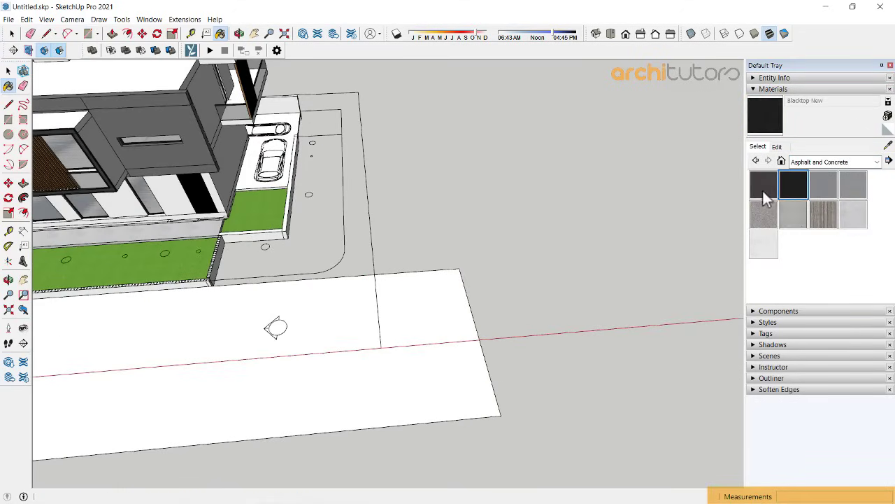
click(411, 273)
mouse_move(415, 266)
middle_down()
mouse_move(460, 319)
mouse_move(615, 279)
middle_up()
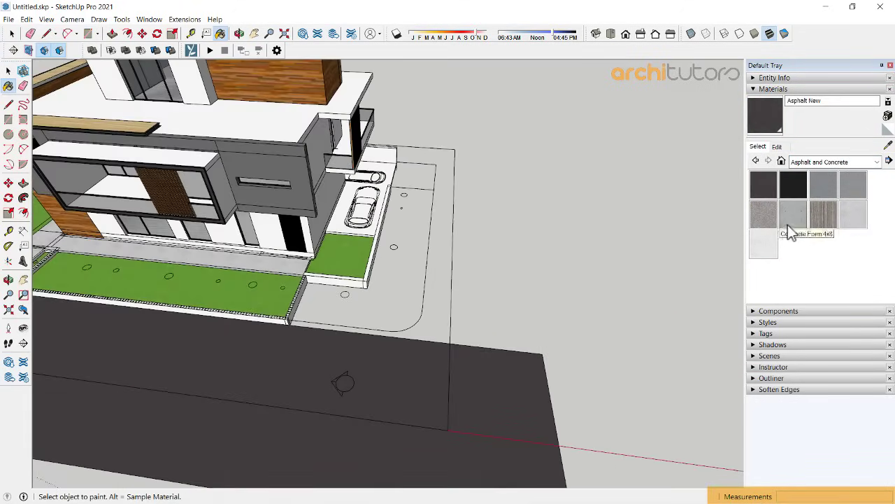
click(793, 185)
click(503, 367)
mouse_move(503, 367)
middle_down()
mouse_move(441, 290)
mouse_move(375, 313)
mouse_move(361, 356)
mouse_move(580, 224)
mouse_move(398, 266)
mouse_move(468, 249)
middle_up()
key(space)
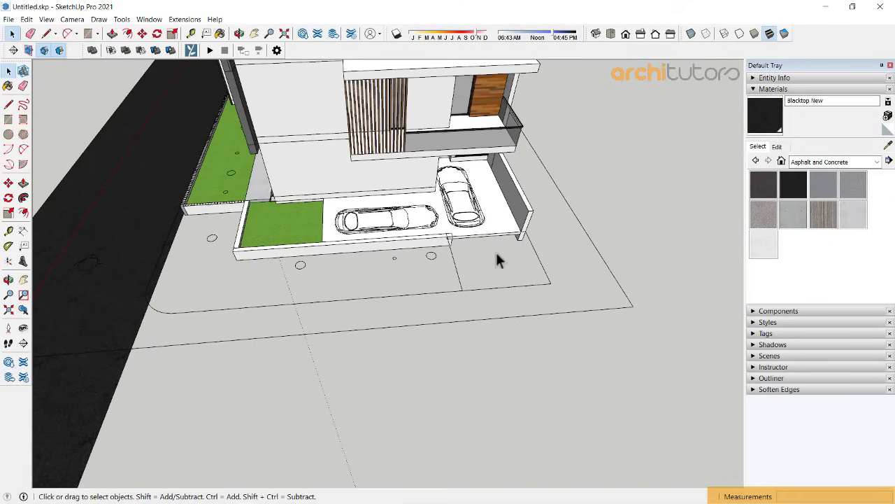
Step: Draw a line from the driveway edge corner to split the sidewalk area
scroll(514, 261, up, 2)
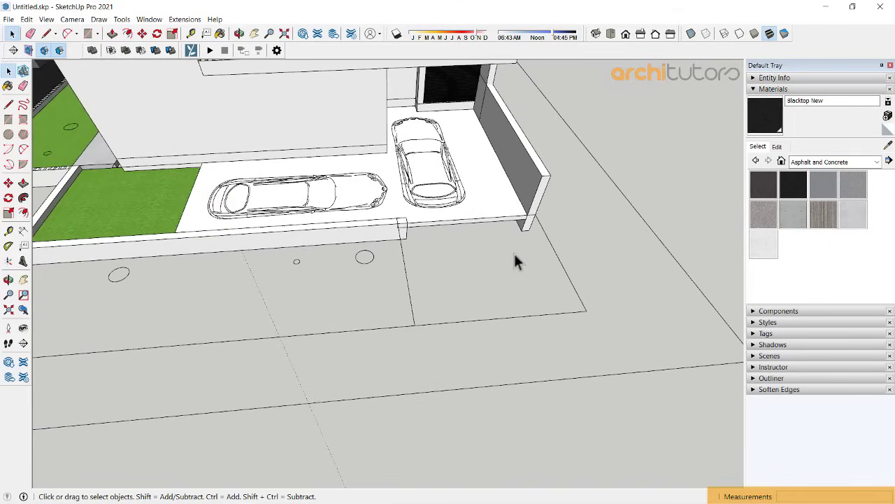
key(l)
scroll(424, 214, up, 1)
scroll(392, 218, up, 2)
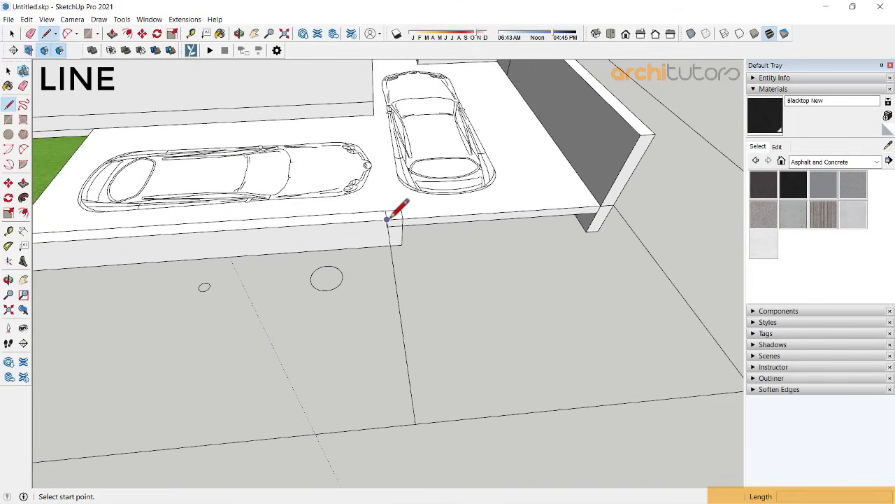
click(415, 423)
middle_drag(686, 294, 639, 340)
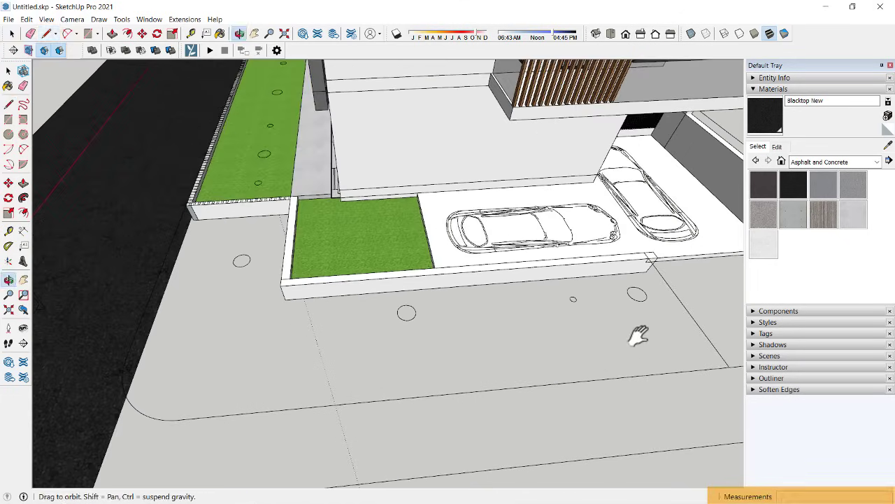
Step: Draw rectangles across the sidewalk area up to the curb corner and the curve's start
key(r)
mouse_move(399, 296)
middle_down()
mouse_move(410, 289)
mouse_move(349, 291)
middle_up()
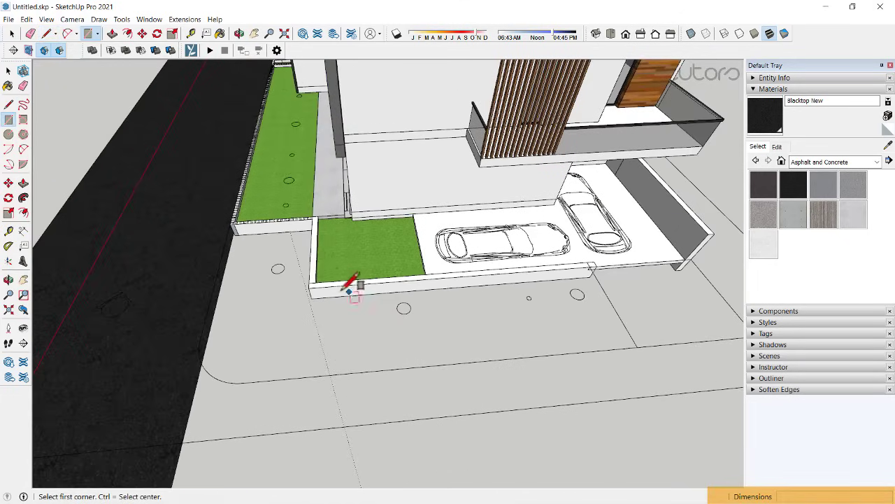
click(638, 346)
middle_drag(638, 346, 478, 259)
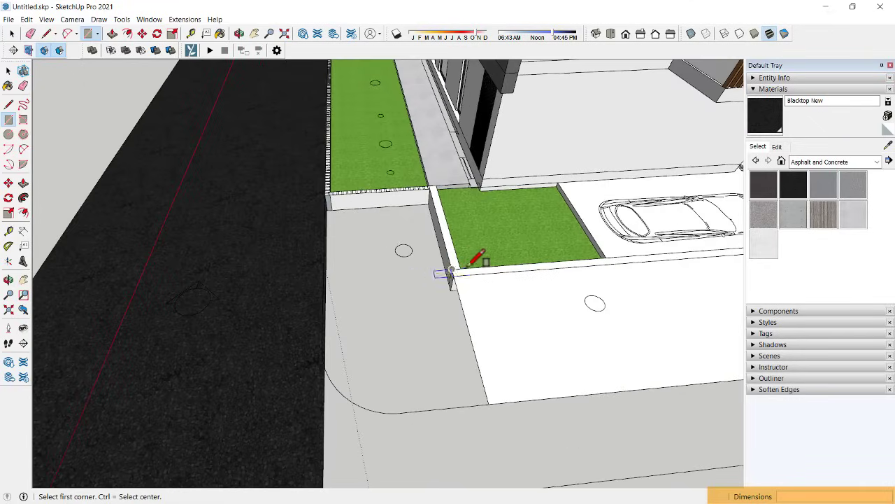
click(327, 193)
mouse_move(327, 193)
middle_down()
mouse_move(380, 231)
mouse_move(522, 254)
mouse_move(396, 311)
mouse_move(540, 310)
mouse_move(455, 344)
middle_up()
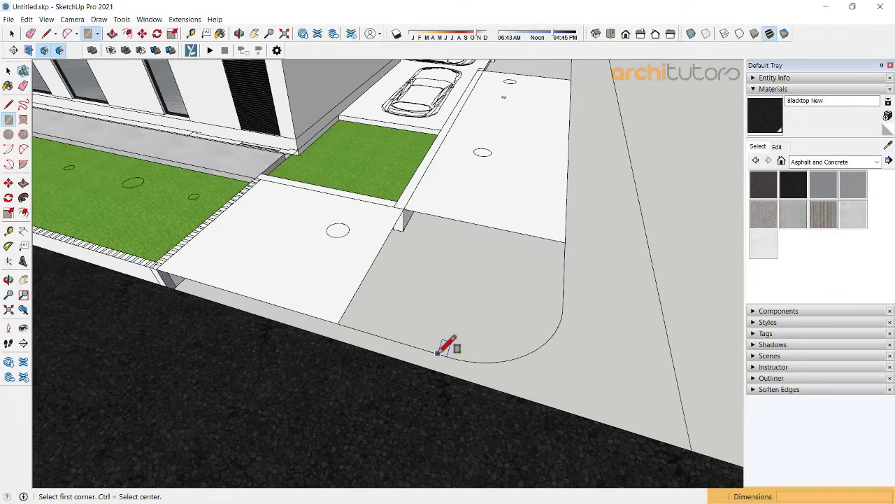
click(405, 209)
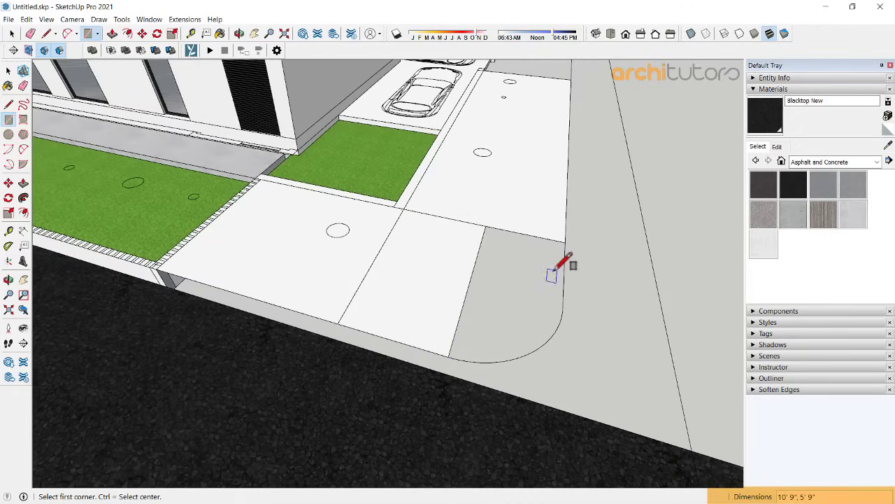
click(487, 225)
scroll(556, 356, up, 2)
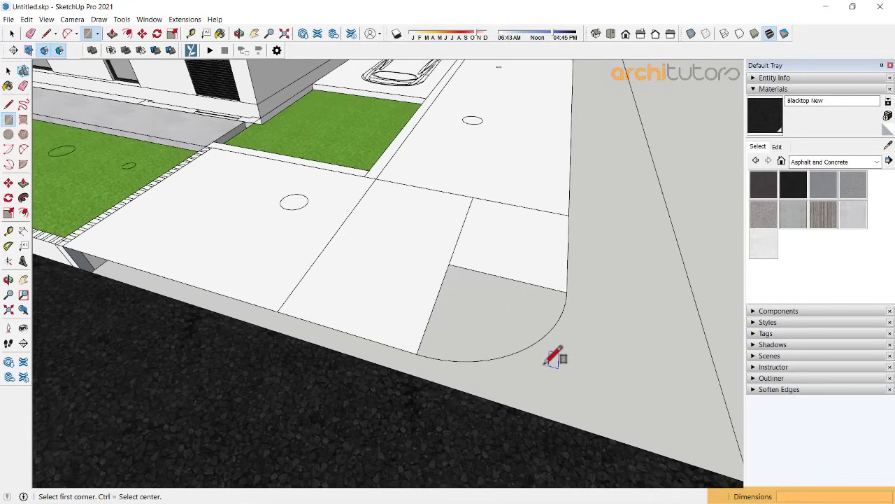
Step: Draw the rounded street corner face with the Pie tool
key(z)
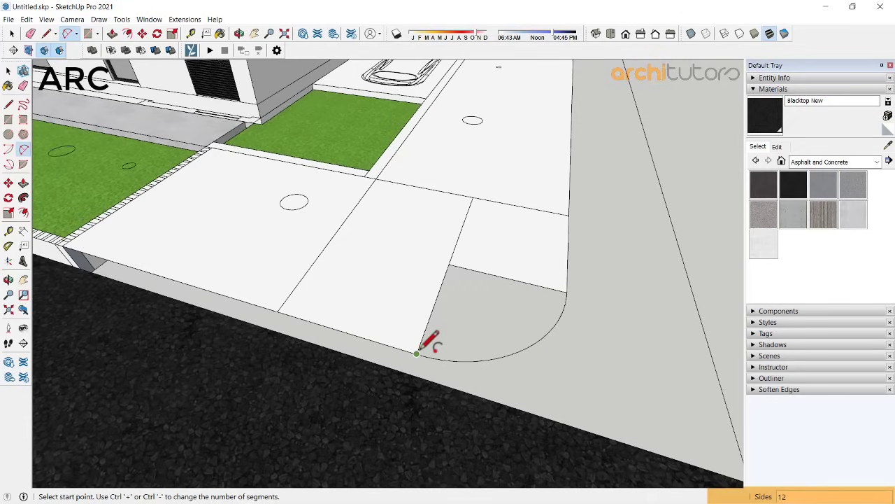
click(518, 349)
key(space)
scroll(501, 329, down, 1)
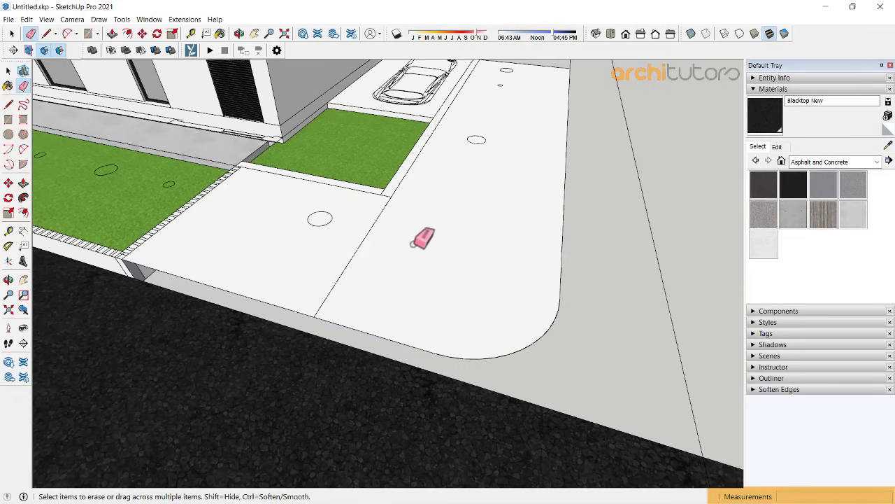
Step: Erase the dividing edge across the sidewalk and offset its outline inward into a narrow curb strip
click(354, 270)
middle_drag(402, 269, 441, 260)
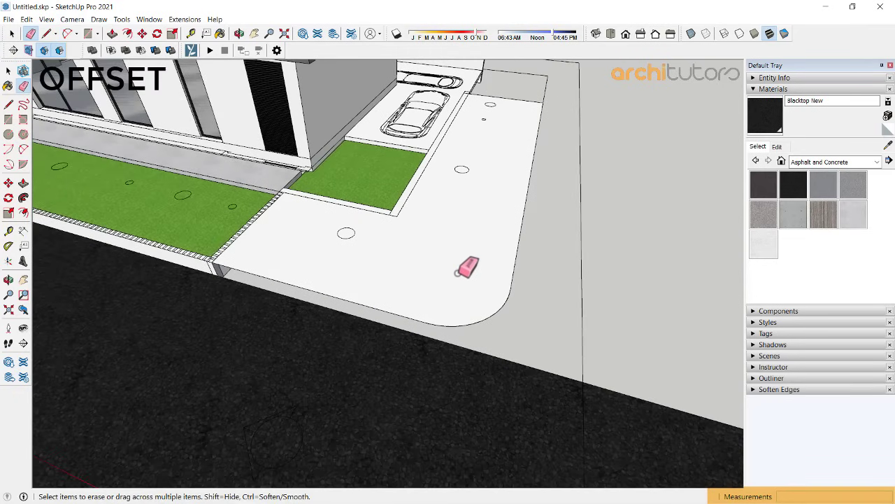
key(f)
click(511, 285)
click(475, 283)
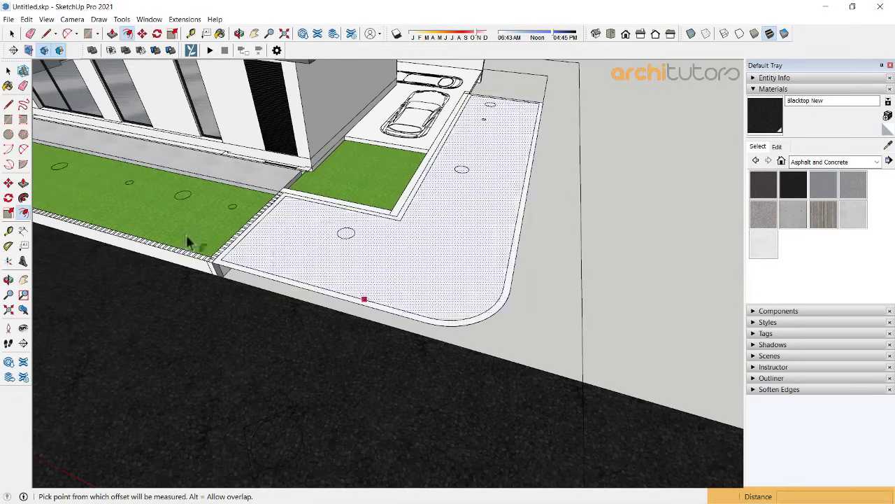
scroll(239, 266, up, 3)
scroll(274, 269, up, 3)
Step: Draw lines closing the curb strip ends at the grass edge
key(l)
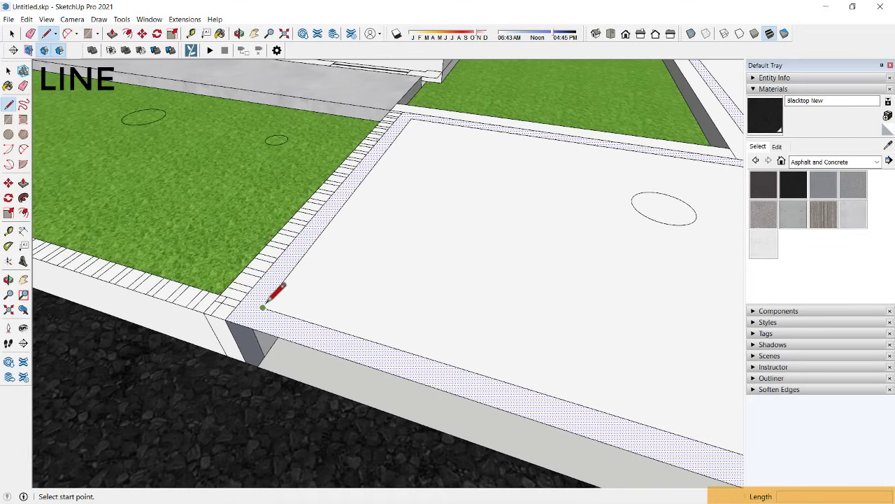
scroll(240, 290, down, 2)
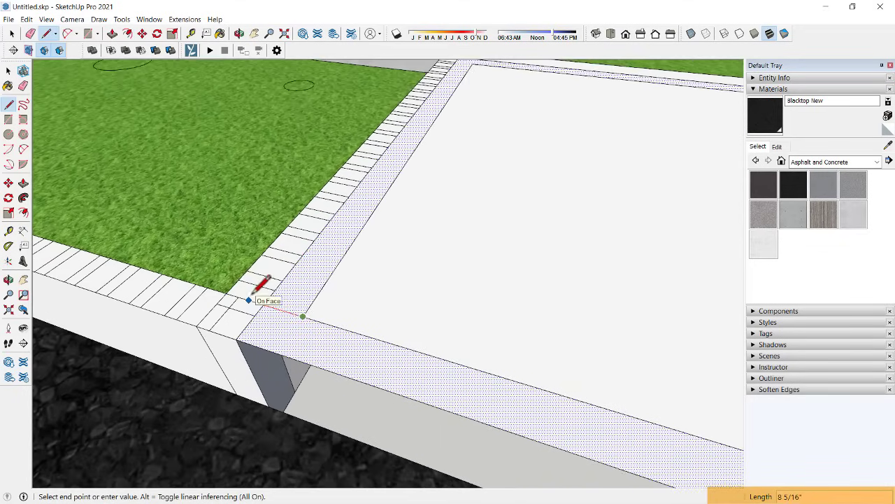
click(249, 299)
scroll(254, 276, down, 3)
scroll(355, 260, down, 2)
scroll(444, 144, up, 3)
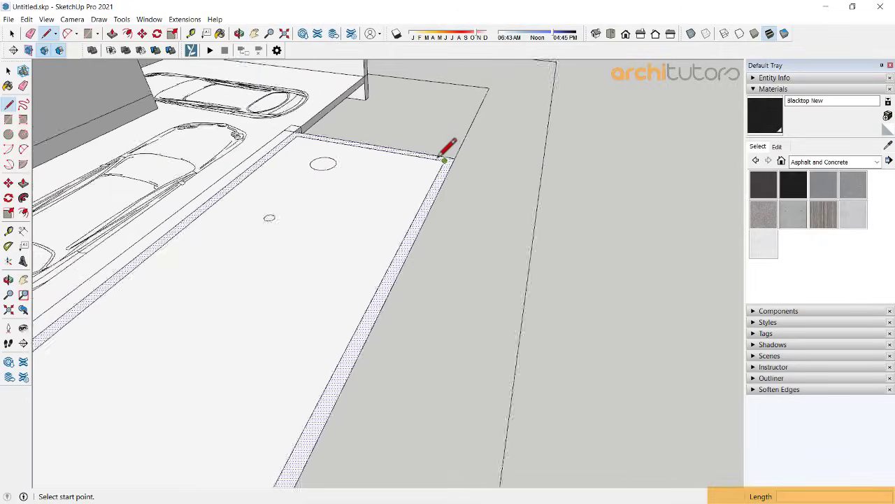
scroll(444, 150, up, 2)
scroll(440, 159, up, 2)
scroll(440, 161, down, 3)
Step: Erase the stray edges at the far end of the sidewalk
mouse_move(154, 208)
middle_down()
mouse_move(444, 301)
mouse_move(348, 247)
mouse_move(472, 177)
middle_up()
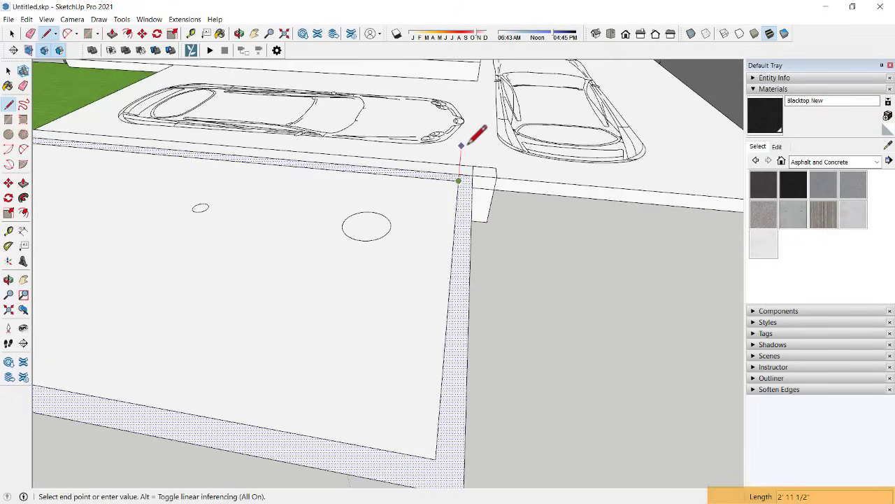
key(e)
scroll(463, 179, down, 5)
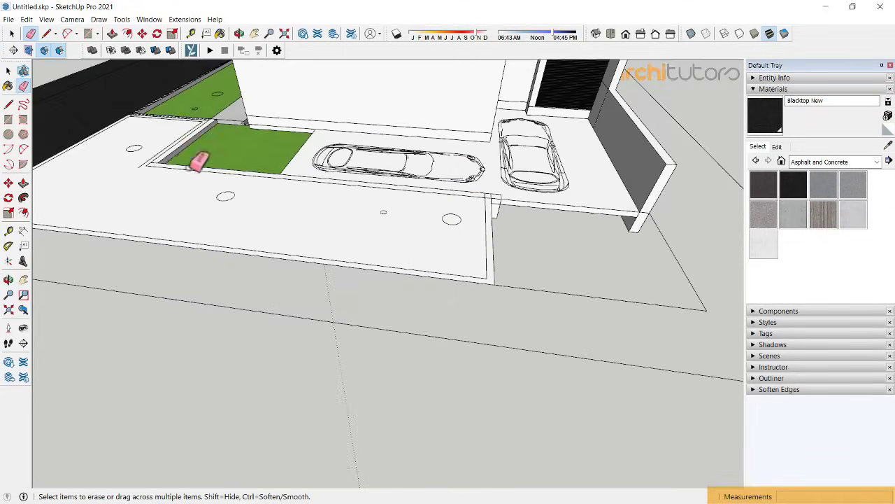
scroll(364, 220, up, 4)
scroll(362, 223, up, 1)
Step: Push the area inside the curb down 6 inches below the curb top
key(p)
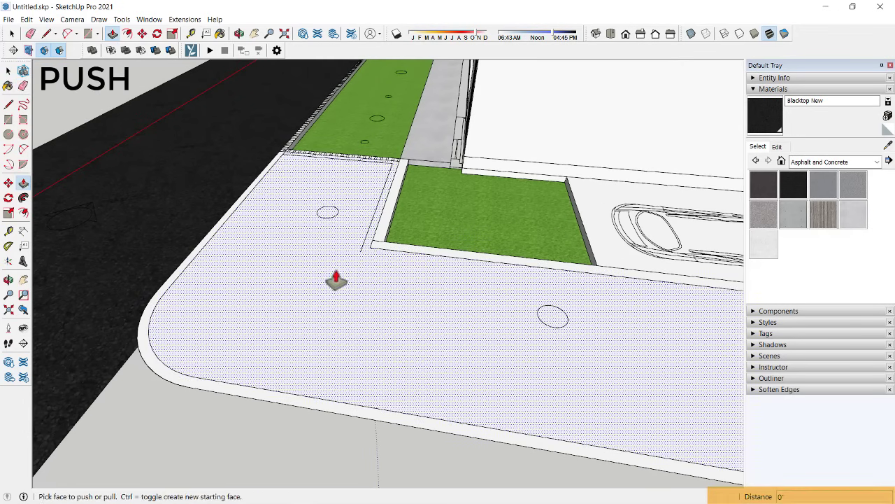
click(334, 281)
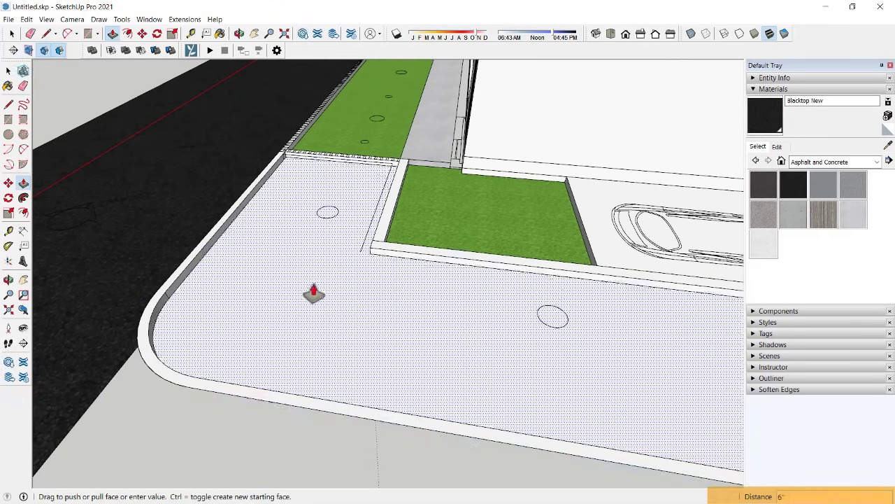
click(310, 294)
mouse_move(310, 294)
middle_down()
mouse_move(272, 234)
mouse_move(506, 246)
mouse_move(405, 333)
middle_up()
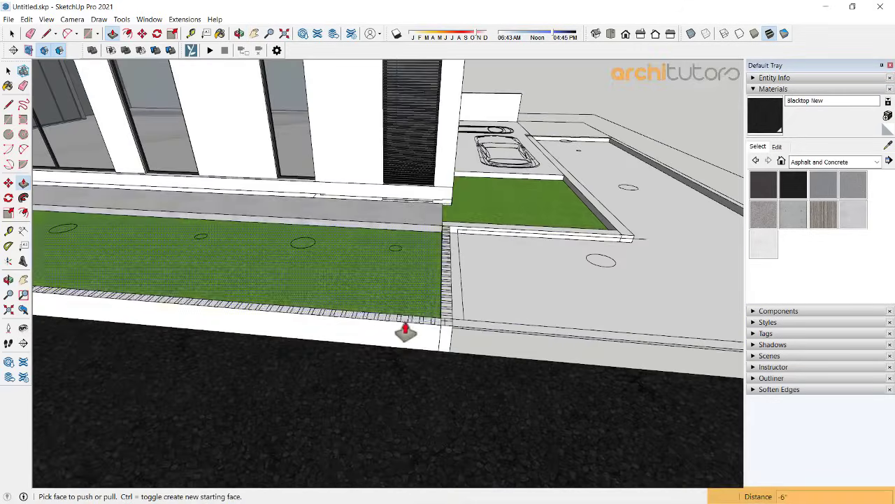
Step: Extrude the street-side curb face and reverse it so it faces outward
click(456, 333)
click(429, 360)
mouse_move(429, 360)
middle_down()
mouse_move(394, 343)
mouse_move(438, 340)
middle_up()
key(space)
click(437, 340)
right_click(438, 340)
click(494, 440)
Step: Sample Grass Dark Green for the corner lawn and start moving the road's end edge outward
middle_drag(494, 441, 756, 125)
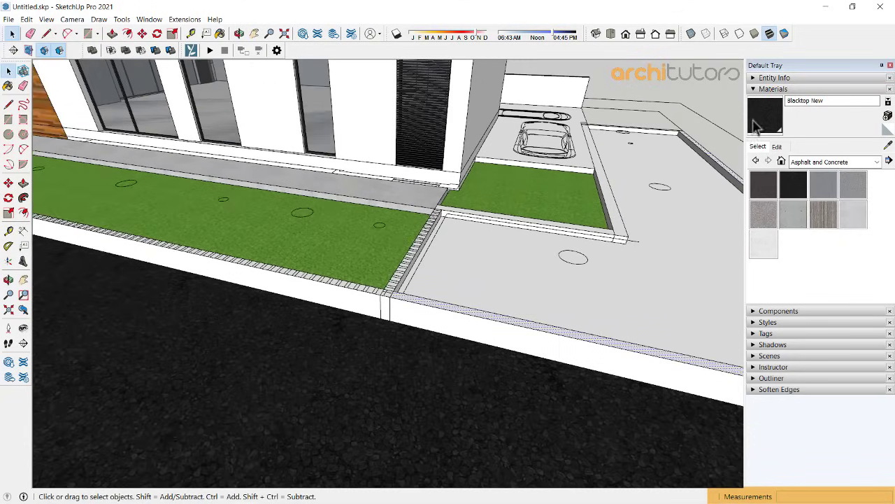
alt+click(564, 233)
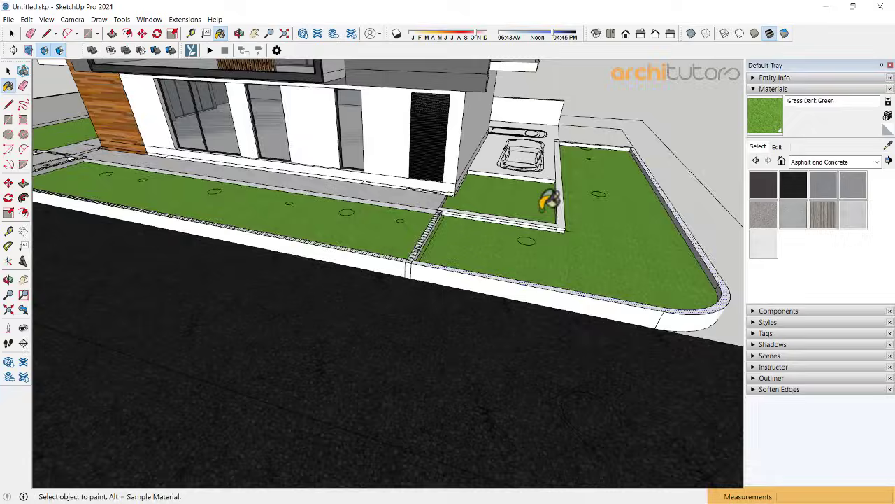
mouse_move(544, 201)
middle_down()
mouse_move(369, 217)
mouse_move(419, 294)
mouse_move(524, 247)
mouse_move(401, 232)
mouse_move(438, 214)
middle_up()
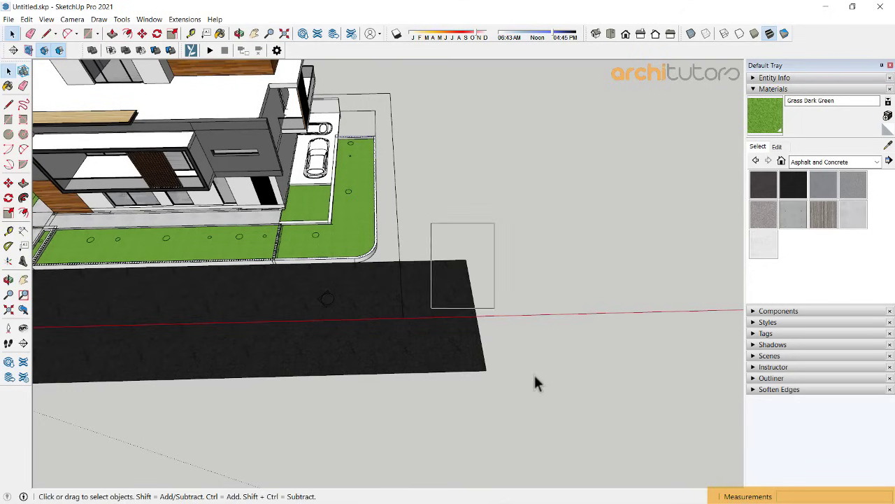
key(m)
click(486, 391)
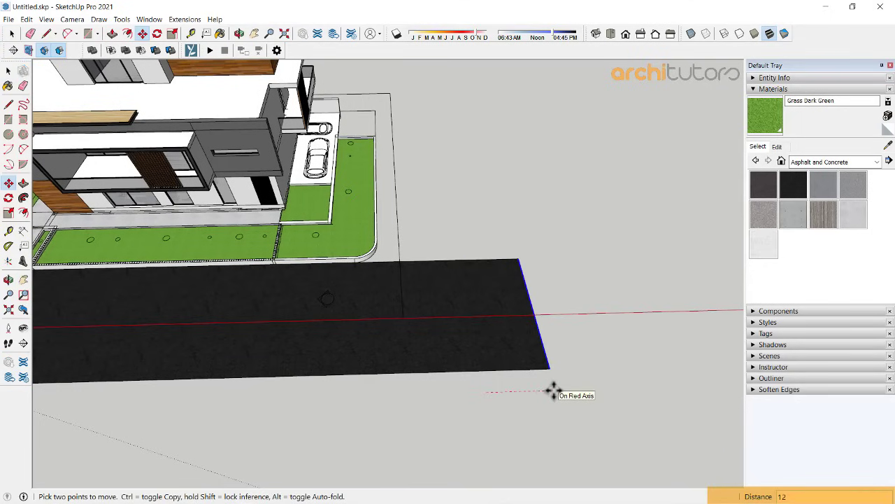
Step: Finish moving the road edge into place and bring the house front into view
click(552, 391)
mouse_move(552, 392)
middle_down()
mouse_move(346, 275)
mouse_move(446, 186)
mouse_move(409, 287)
middle_up()
key(l)
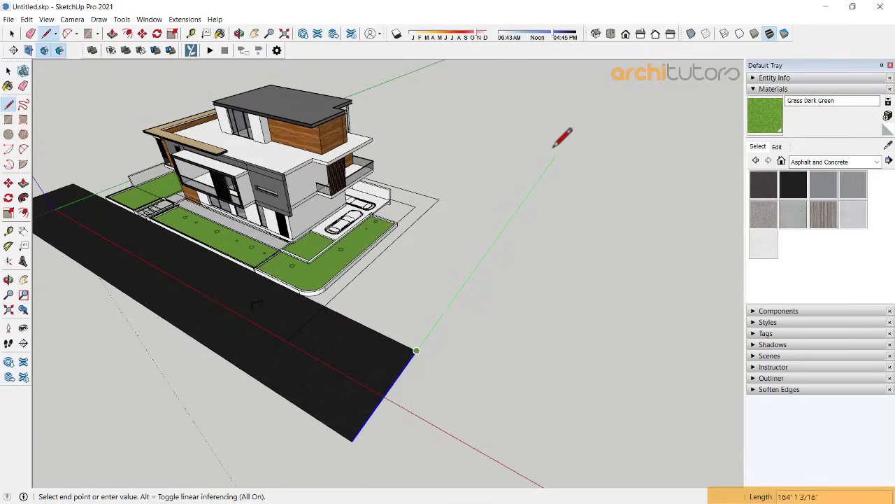
mouse_move(551, 152)
middle_down()
mouse_move(422, 216)
mouse_move(294, 244)
mouse_move(398, 229)
middle_up()
key(Escape)
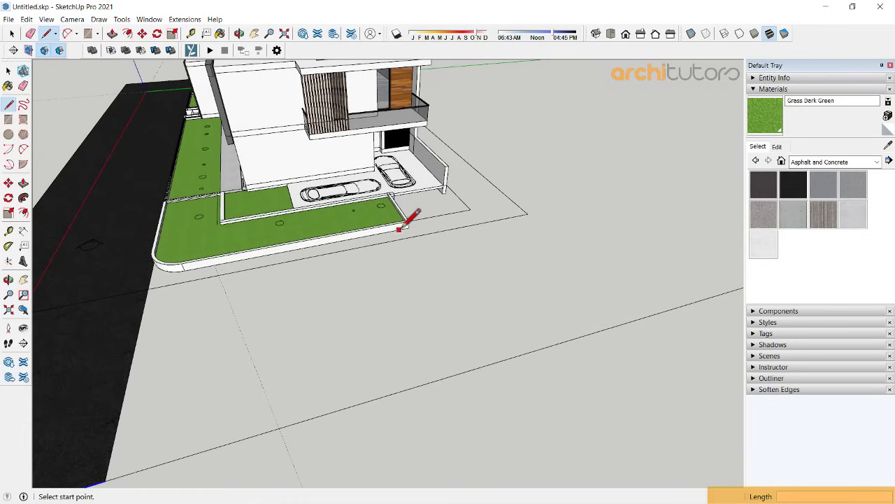
scroll(406, 225, up, 2)
key(Escape)
scroll(414, 224, down, 3)
Step: Draw a rectangle from the lawn corner to the road and paint it Blacktop New
key(r)
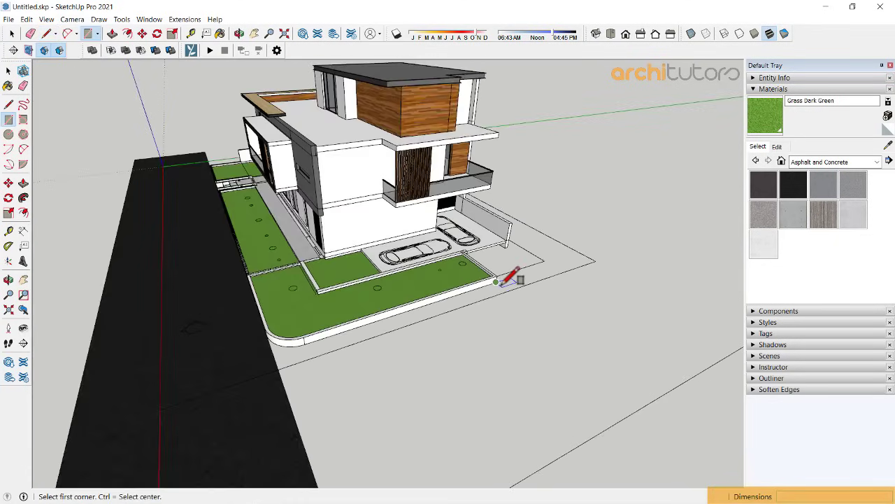
click(497, 279)
click(413, 453)
scroll(359, 320, up, 1)
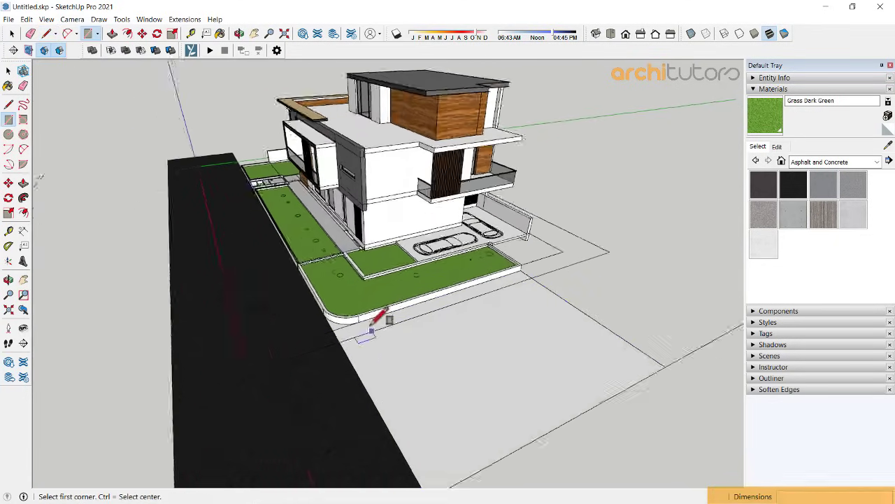
scroll(569, 320, up, 3)
scroll(552, 315, up, 2)
click(763, 184)
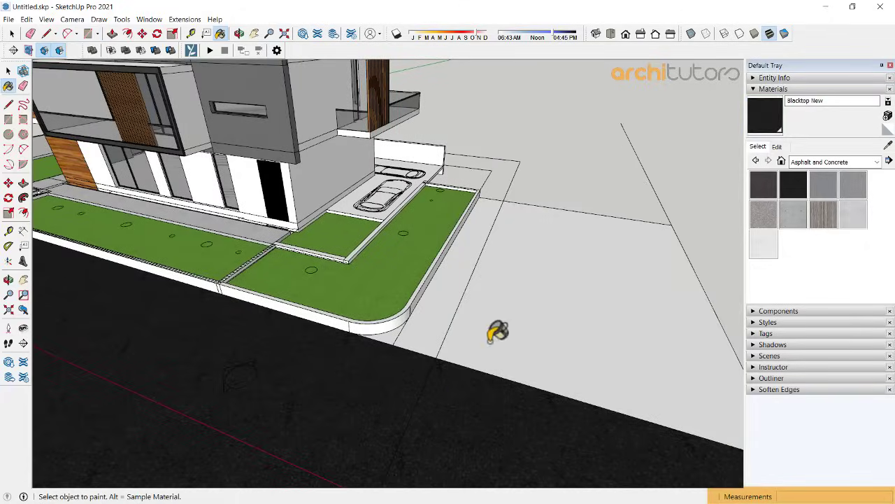
click(423, 323)
Step: Orbit around to another side of the house for the next road rectangle
middle_drag(375, 336, 329, 265)
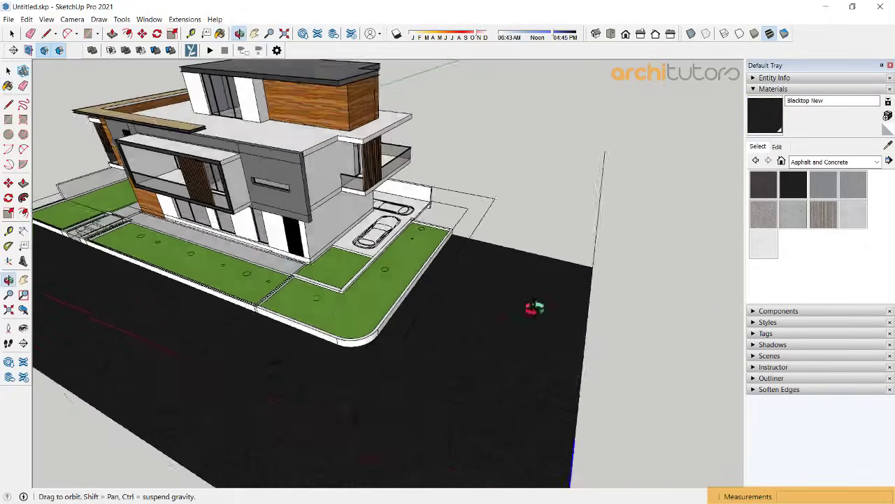
scroll(329, 265, up, 2)
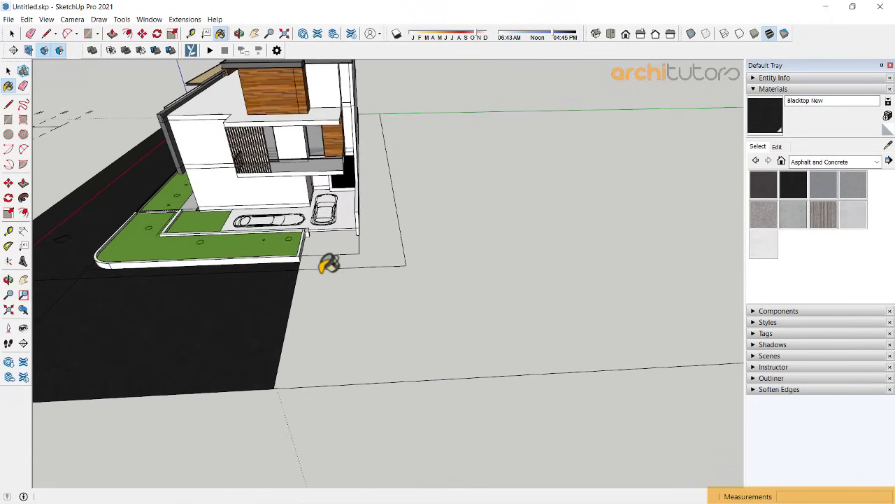
scroll(326, 262, up, 2)
key(r)
scroll(294, 258, down, 2)
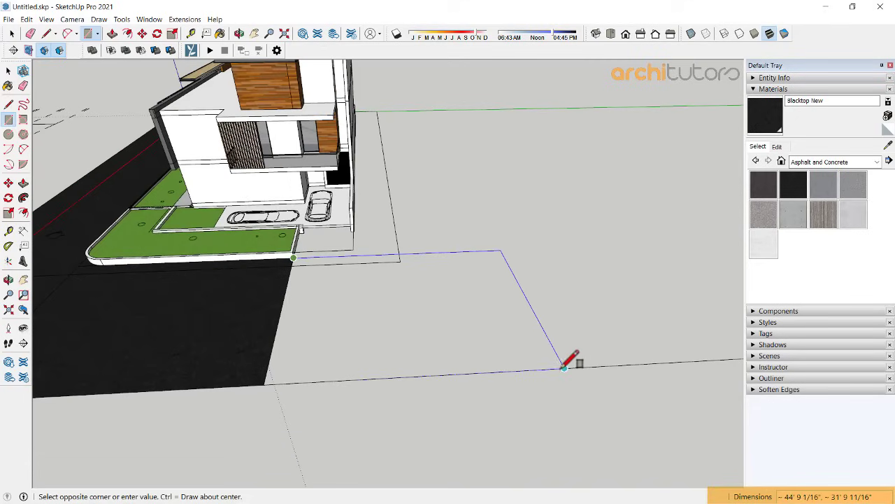
Step: Complete the rectangle beside the lot and paint it Blacktop New asphalt
click(597, 366)
key(e)
scroll(703, 343, down, 2)
scroll(475, 324, up, 2)
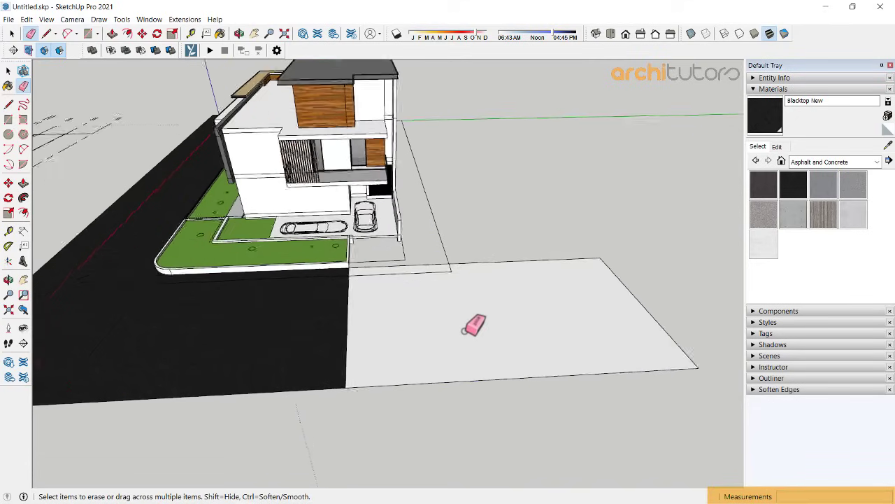
scroll(465, 328, up, 1)
key(b)
click(470, 324)
Step: Draw a line at the lawn-curb corner to split off the apron floor
mouse_move(470, 324)
middle_down()
mouse_move(435, 336)
mouse_move(306, 272)
middle_up()
scroll(436, 336, up, 3)
scroll(306, 273, up, 2)
key(l)
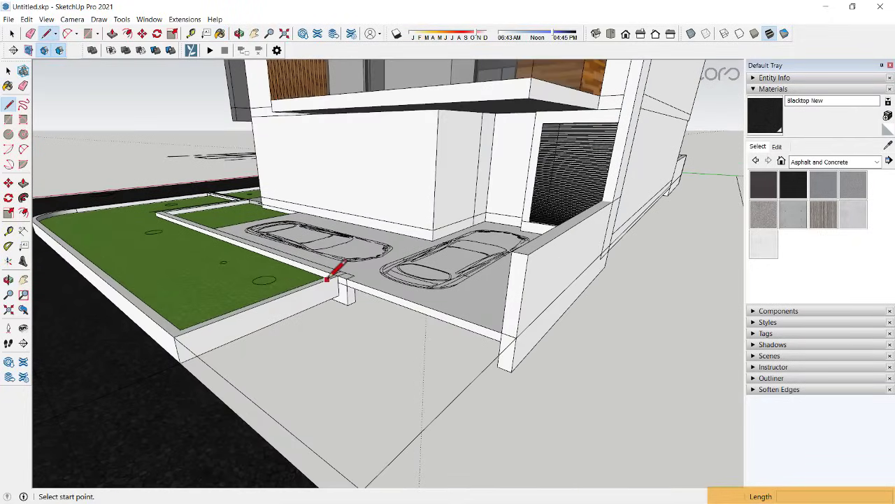
scroll(340, 261, up, 1)
click(344, 268)
scroll(349, 245, down, 1)
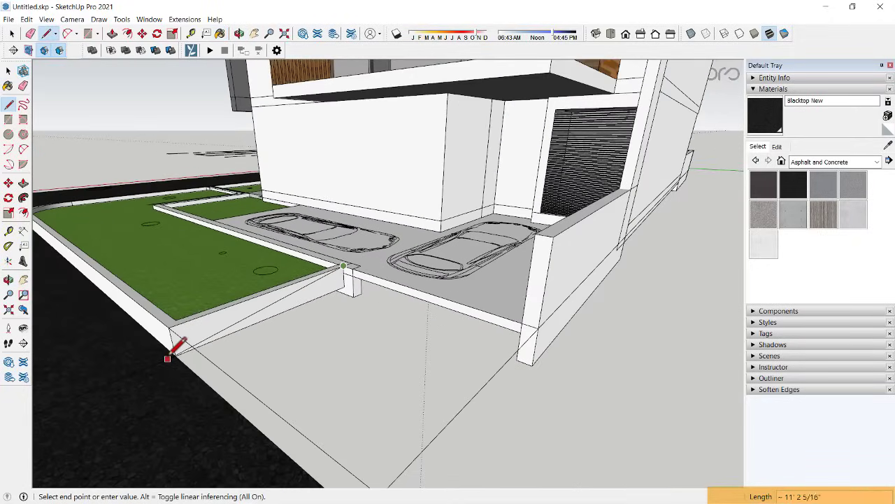
Step: Push/Pull the new floor face up into a raised driveway apron
key(p)
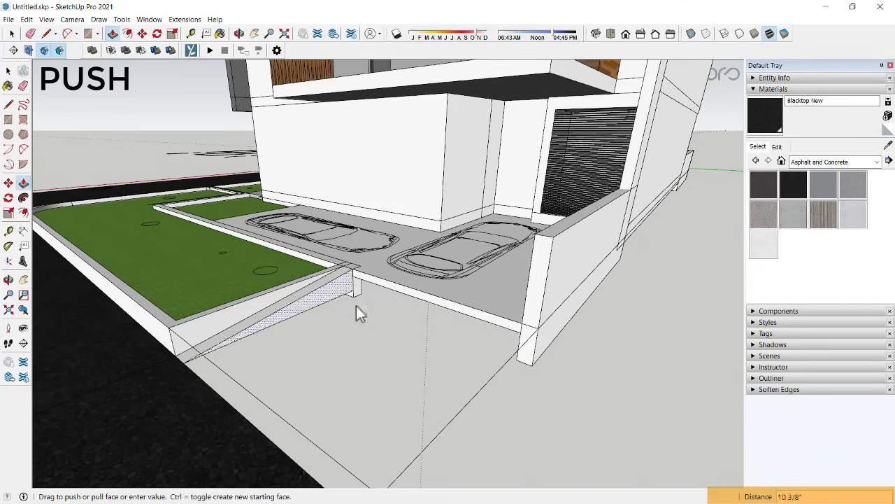
click(528, 327)
click(536, 315)
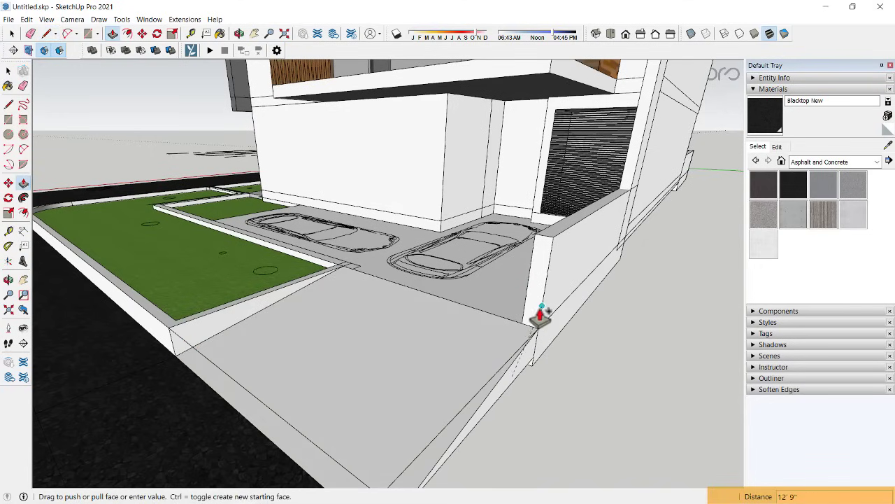
key(space)
Step: Paint the raised apron Polished Concrete New sampled from the model
mouse_move(534, 296)
middle_down()
mouse_move(516, 320)
mouse_move(665, 280)
middle_up()
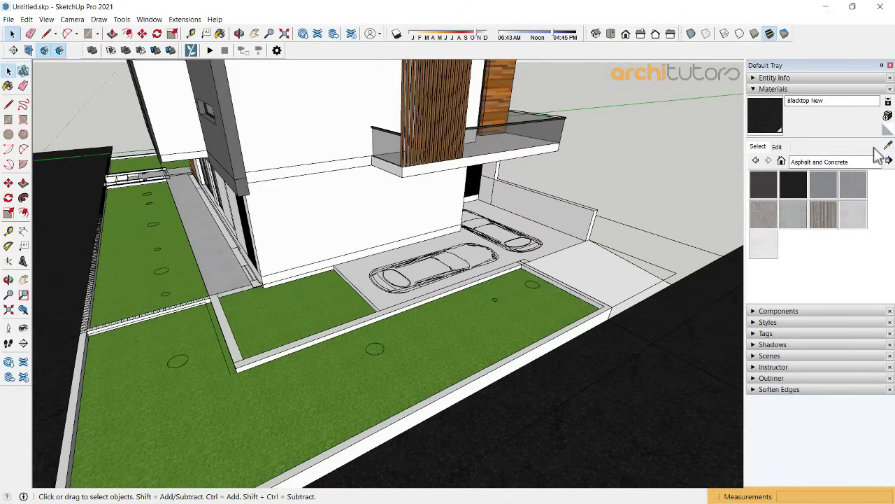
key(b)
alt+click(225, 245)
click(556, 247)
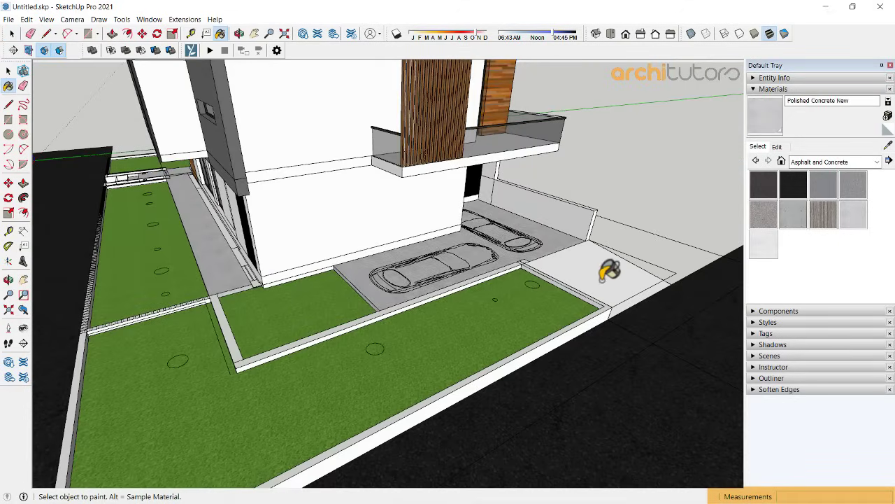
mouse_move(609, 272)
middle_down()
mouse_move(539, 310)
mouse_move(335, 240)
mouse_move(611, 222)
mouse_move(636, 275)
mouse_move(359, 259)
middle_up()
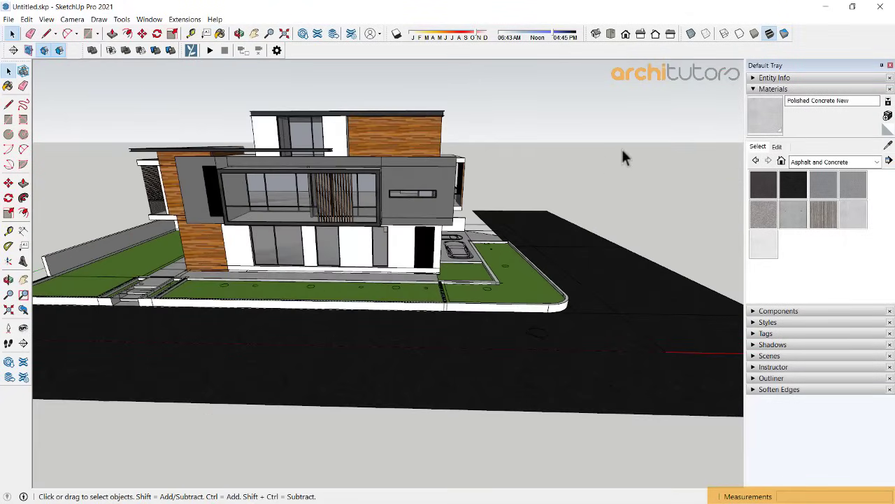
mouse_move(624, 158)
middle_down()
mouse_move(546, 314)
mouse_move(334, 359)
mouse_move(507, 315)
mouse_move(284, 324)
mouse_move(369, 319)
middle_up()
Step: Draw a rectangle on the curb cell beside the wall and make it a group
mouse_move(460, 361)
middle_down()
mouse_move(515, 315)
mouse_move(175, 373)
middle_up()
scroll(332, 321, up, 3)
middle_drag(332, 321, 362, 314)
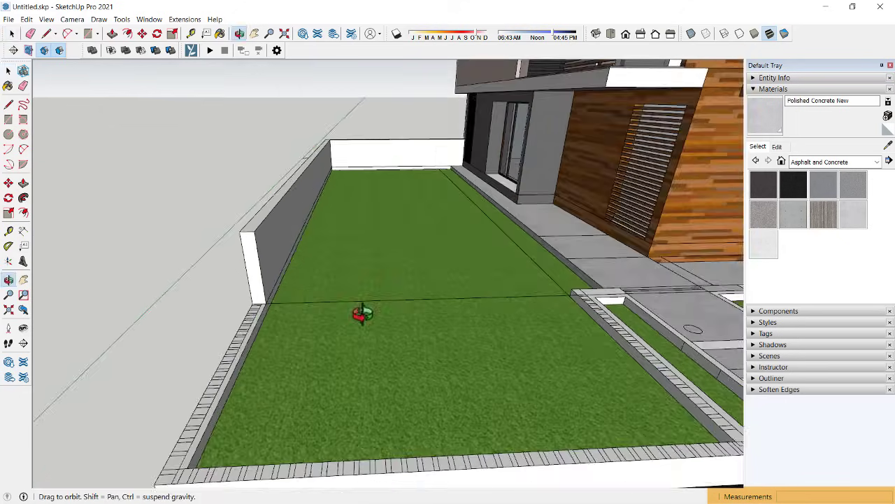
scroll(244, 340, up, 3)
middle_drag(244, 340, 353, 393)
scroll(326, 352, up, 3)
scroll(328, 352, up, 2)
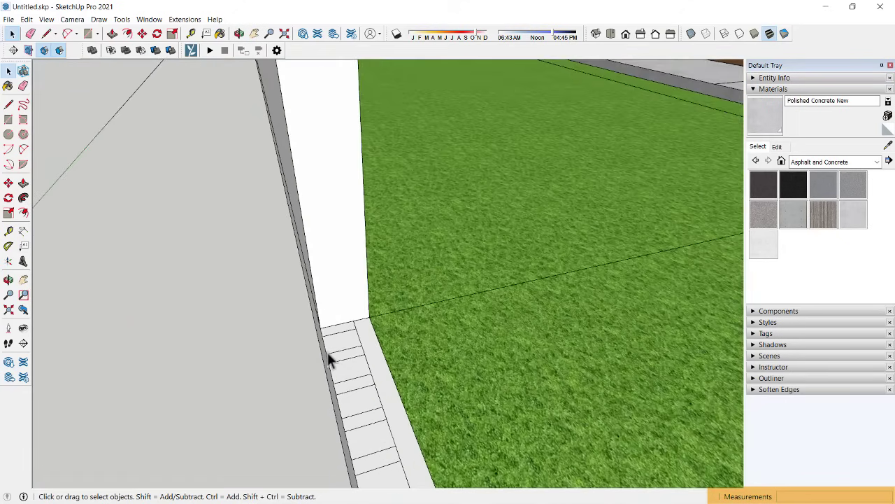
key(r)
click(329, 361)
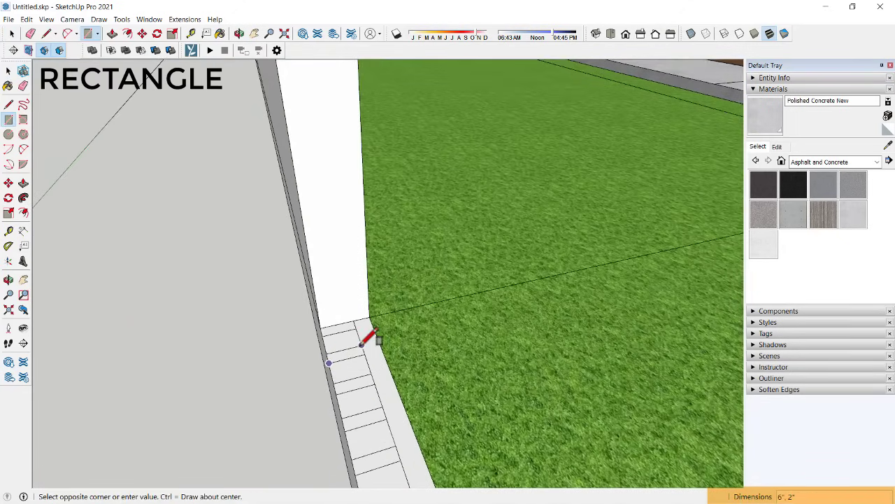
key(space)
right_click(352, 352)
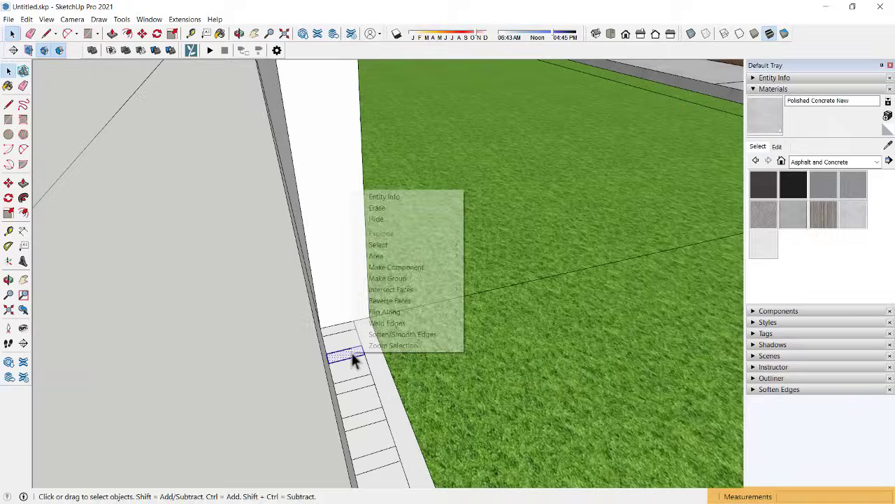
click(396, 278)
Step: Push/Pull the curb cell up into a tall slat post 4' 3" high
scroll(358, 353, down, 3)
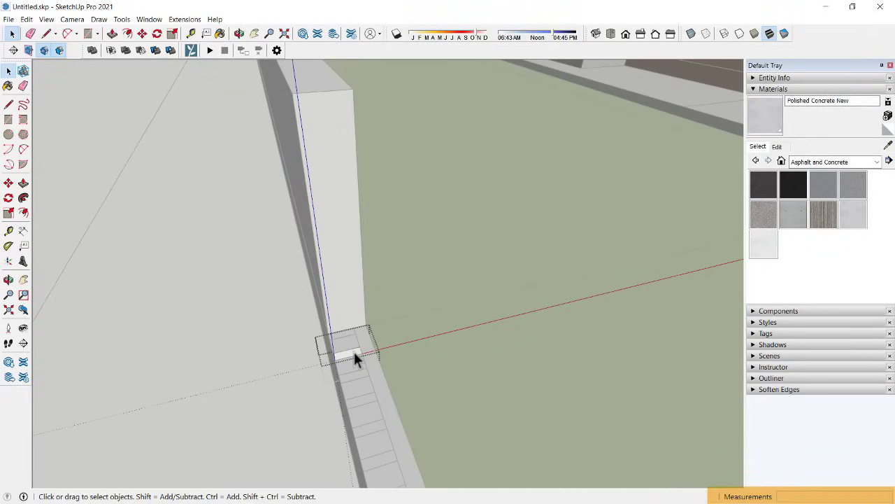
key(p)
drag(354, 358, 345, 168)
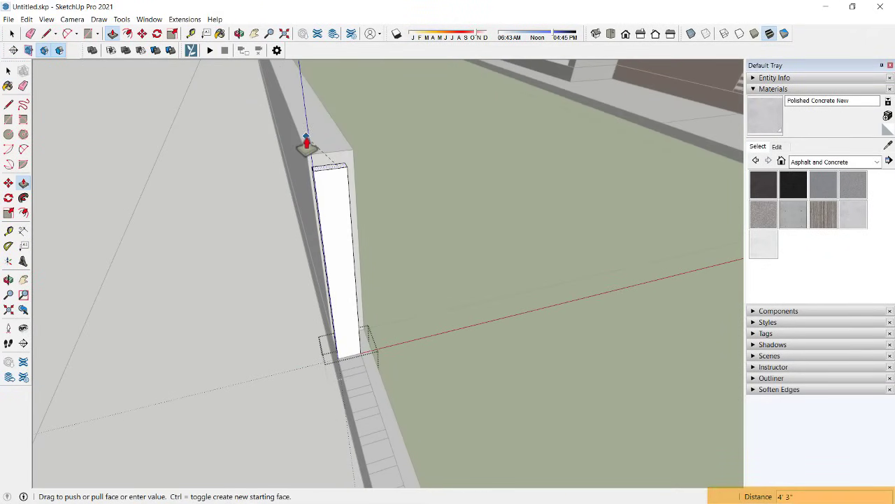
drag(306, 144, 324, 169)
key(space)
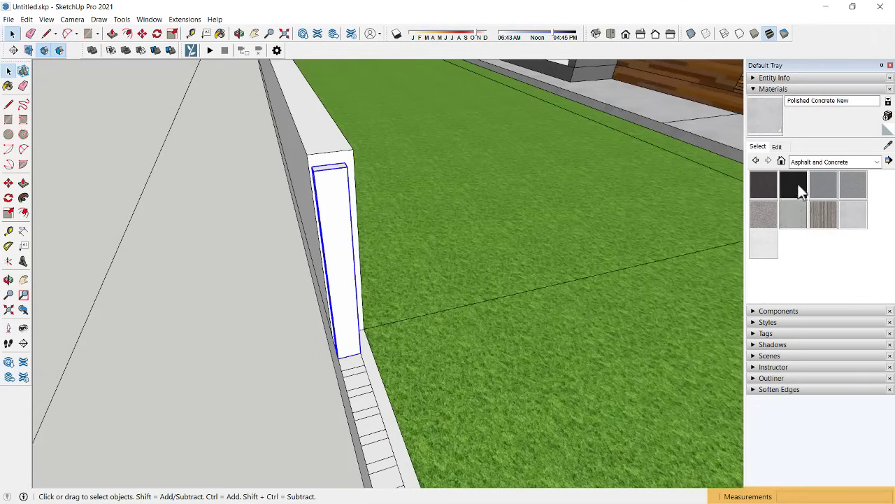
Step: Paint the slat with Metal Rough from the Metal materials library
click(831, 168)
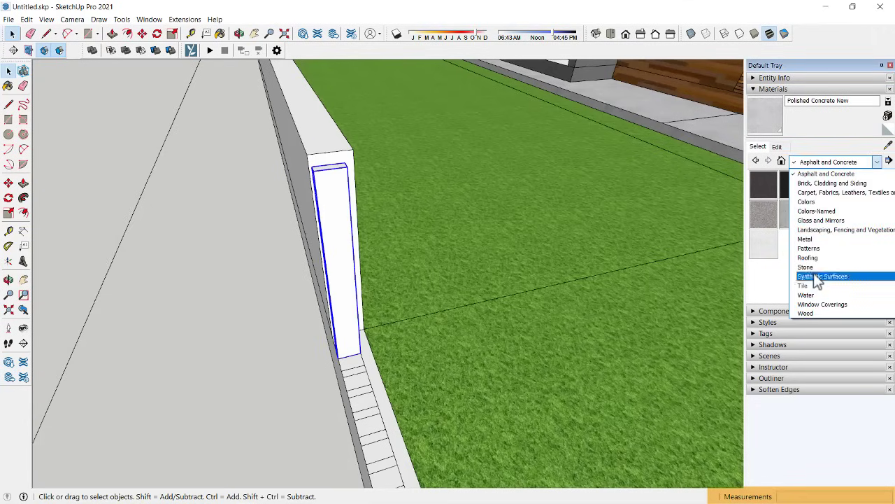
click(829, 247)
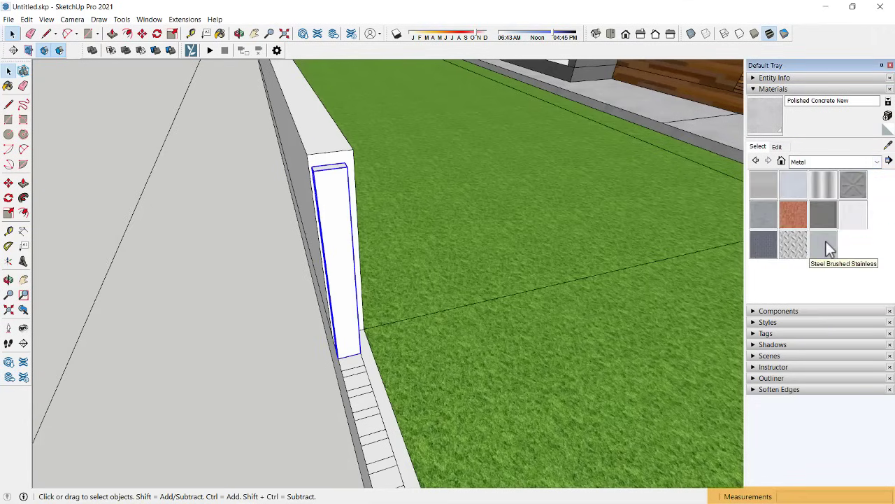
click(764, 185)
click(339, 238)
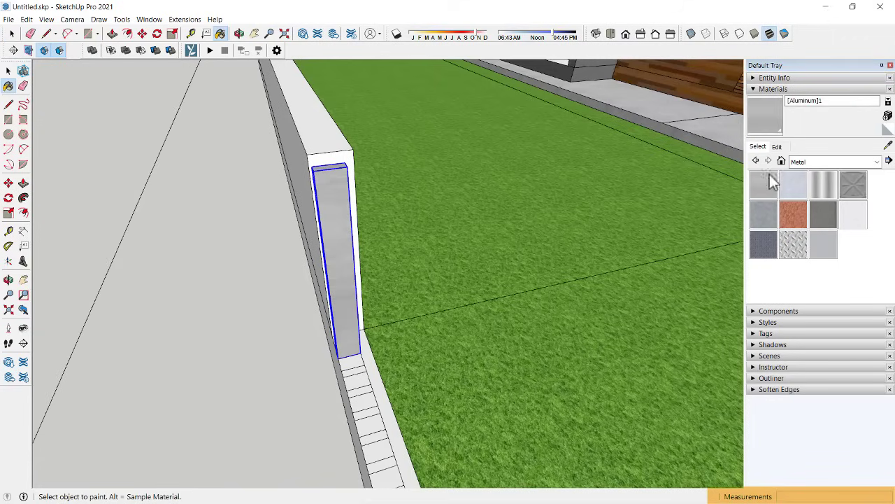
click(764, 214)
click(334, 227)
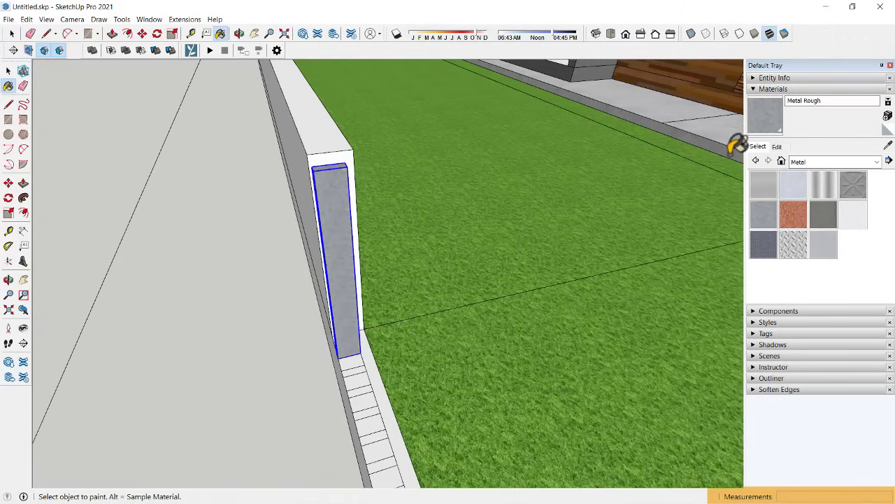
Step: Darken the Metal Rough material by lowering its brightness in Edit
click(778, 147)
drag(807, 200, 807, 222)
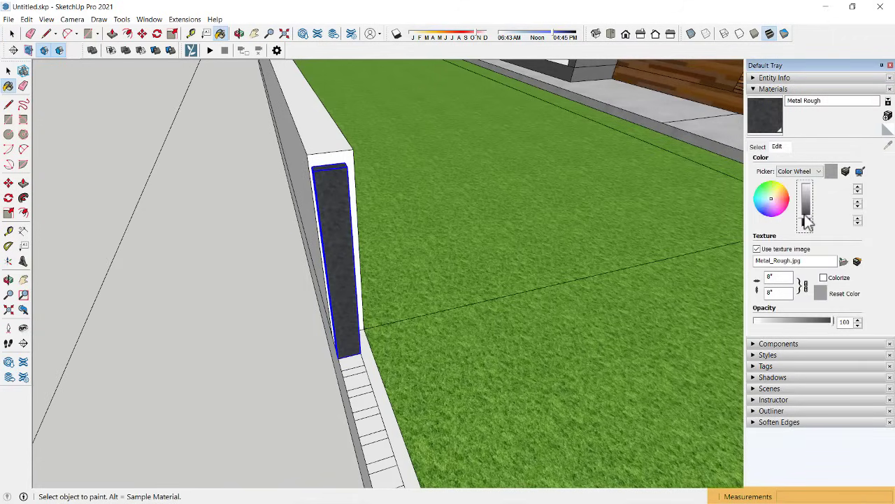
mouse_move(279, 329)
middle_down()
mouse_move(308, 335)
mouse_move(349, 313)
middle_up()
Step: Copy the slat along the side wall and array it with x10, adjusting the spacing
key(m)
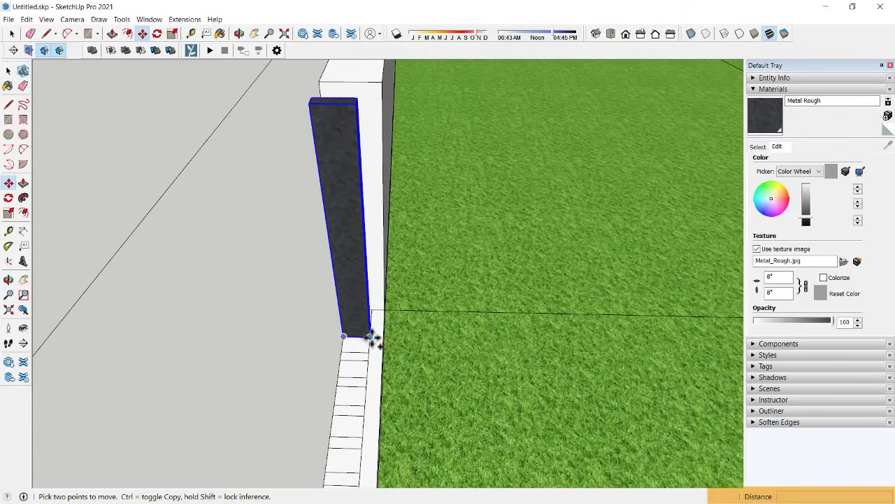
ctrl+click(371, 340)
middle_drag(371, 350, 356, 164)
scroll(375, 293, down, 5)
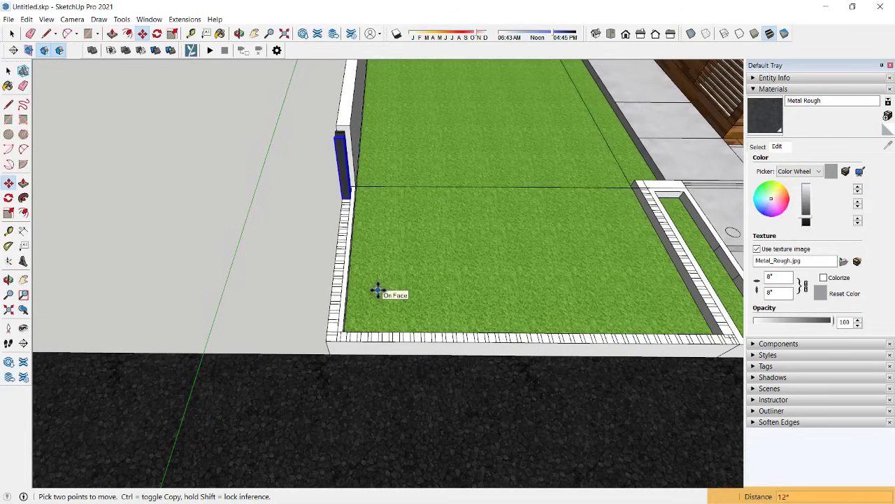
text(x10)
key(Return)
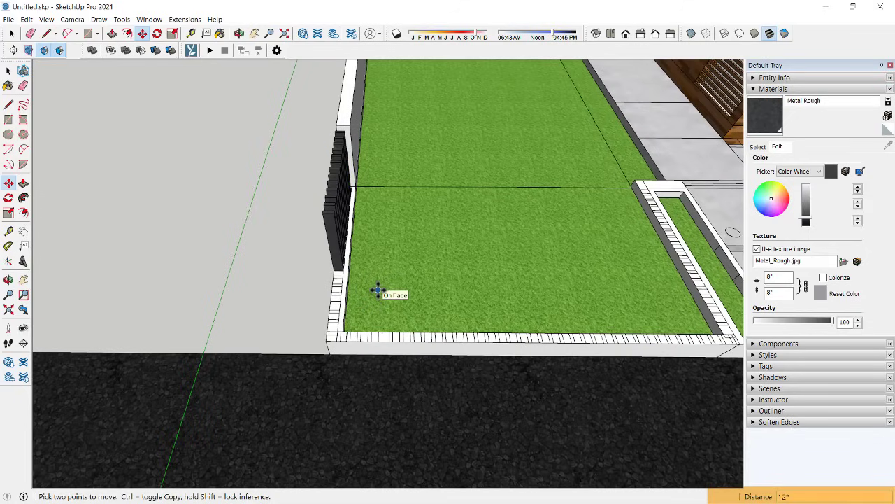
text(')
key(Return)
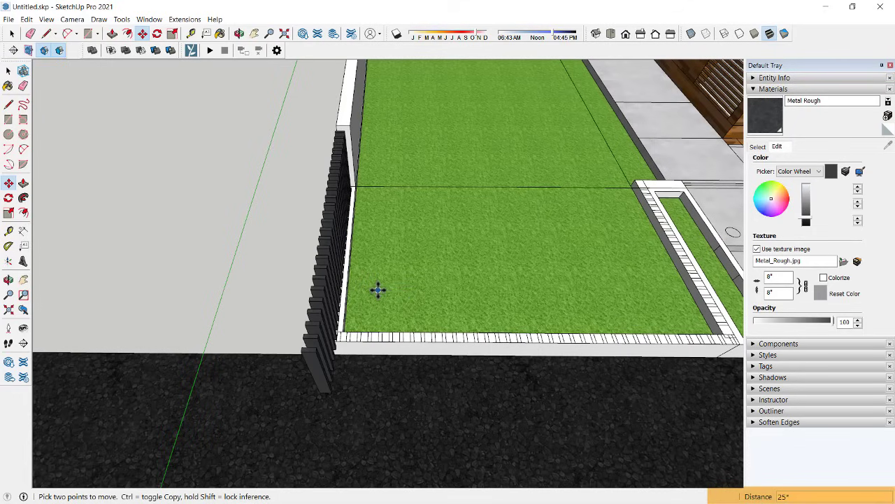
text(')
key(Return)
Step: Copy the end slat to the wall corner and rotate it 90° to face the front wall
mouse_move(378, 290)
middle_down()
mouse_move(305, 385)
mouse_move(661, 404)
mouse_move(580, 366)
mouse_move(317, 376)
middle_up()
scroll(317, 376, up, 3)
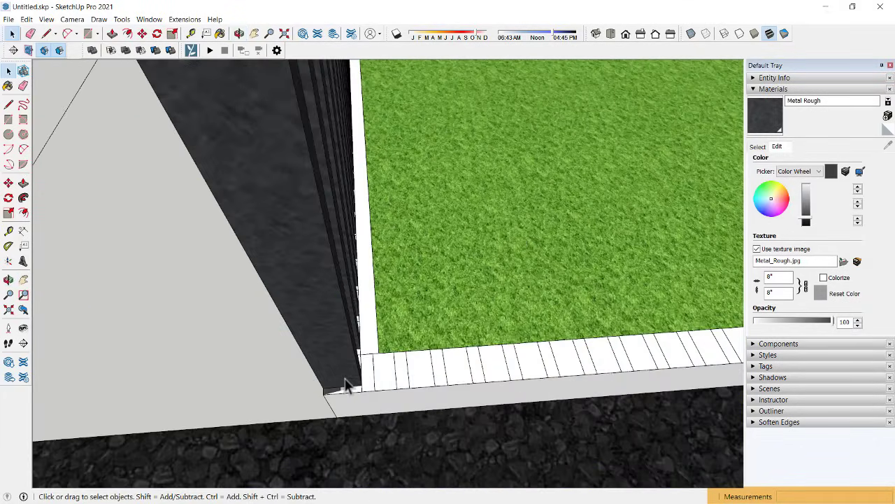
scroll(346, 388, up, 2)
key(ctrl)
click(313, 384)
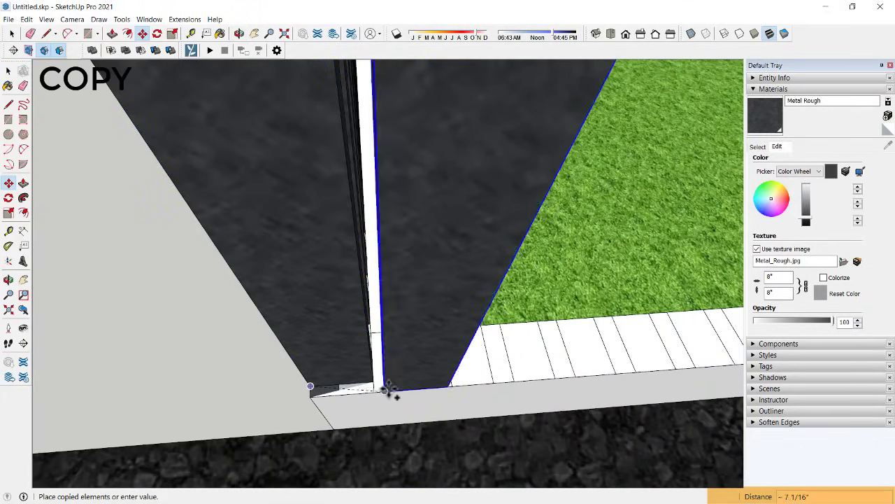
click(375, 391)
key(q)
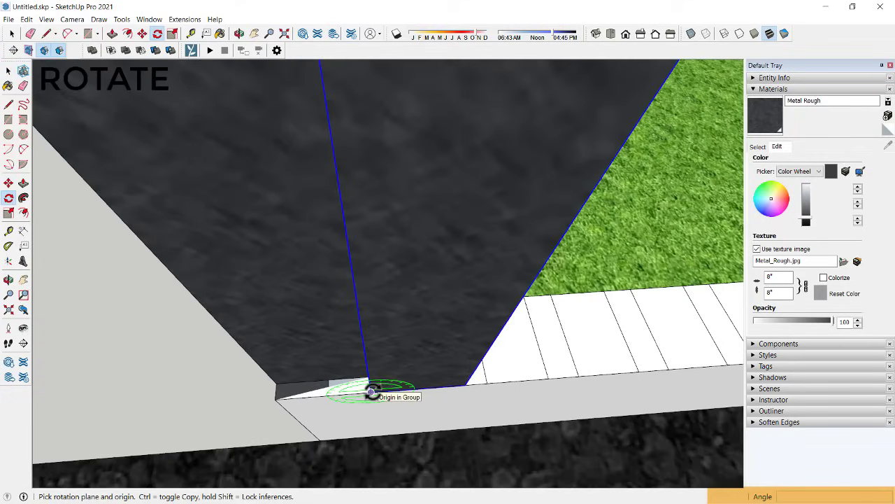
click(372, 392)
click(482, 384)
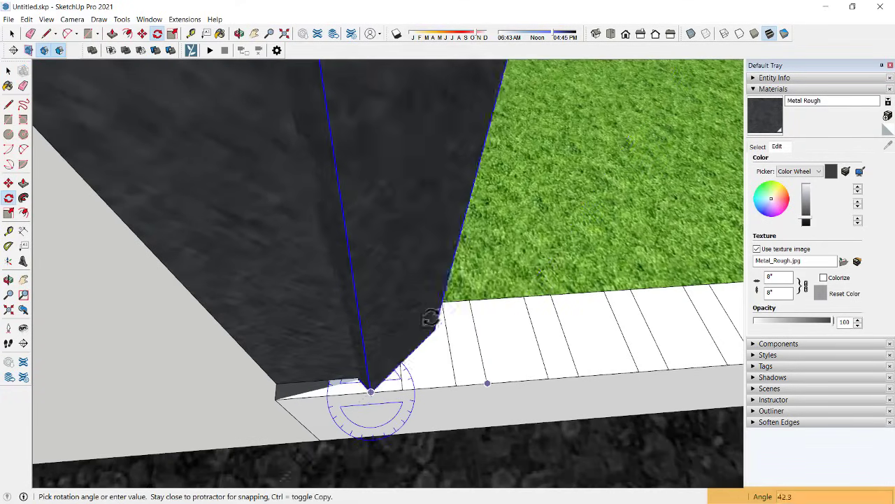
click(363, 297)
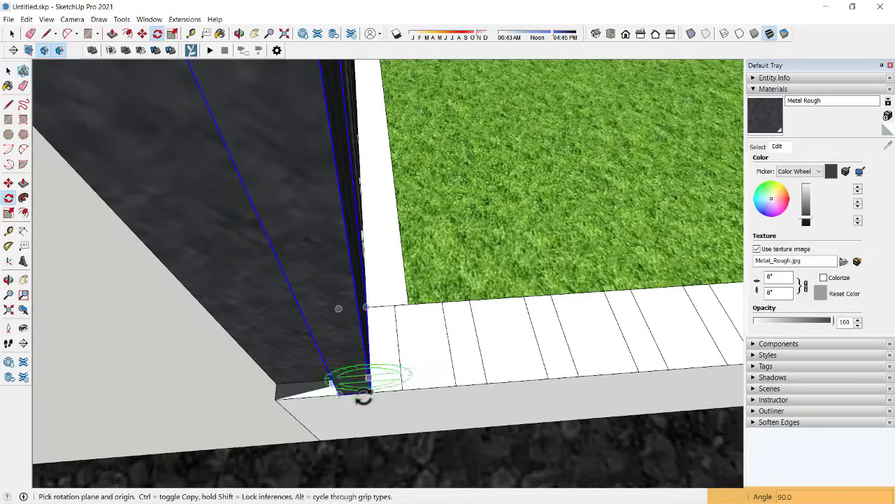
Step: Copy the rotated slat along the front wall by the lawn edge
key(m)
click(371, 390)
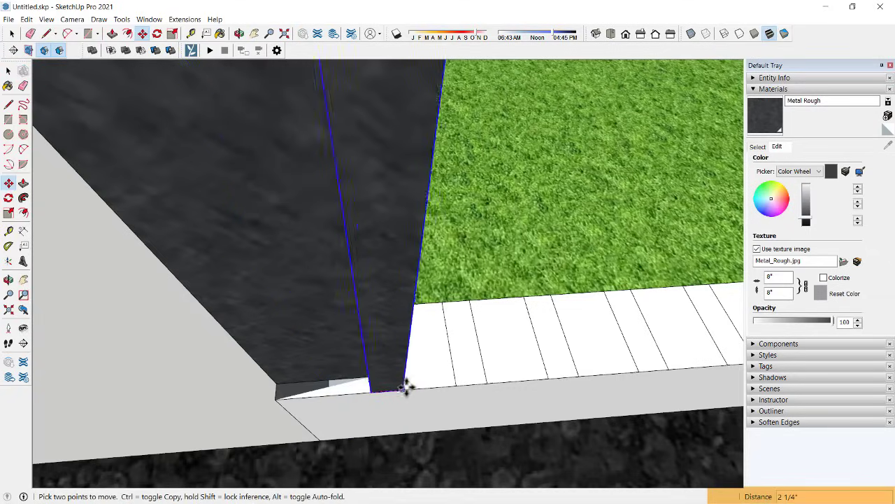
scroll(405, 387, up, 1)
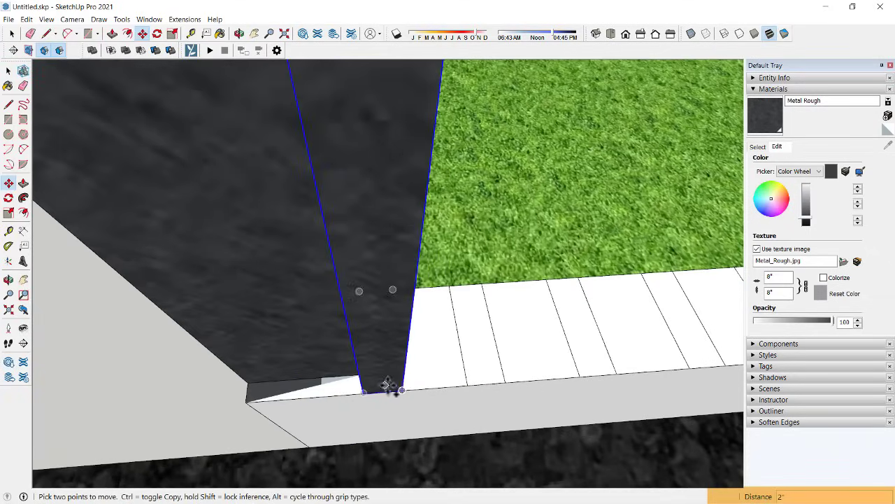
key(ctrl)
click(505, 383)
middle_drag(505, 382, 250, 339)
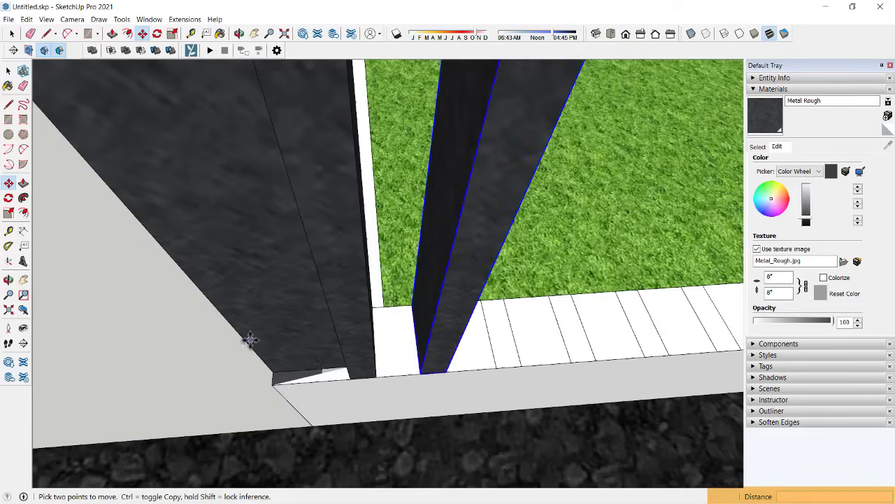
scroll(250, 339, down, 5)
scroll(270, 310, down, 4)
scroll(379, 269, down, 2)
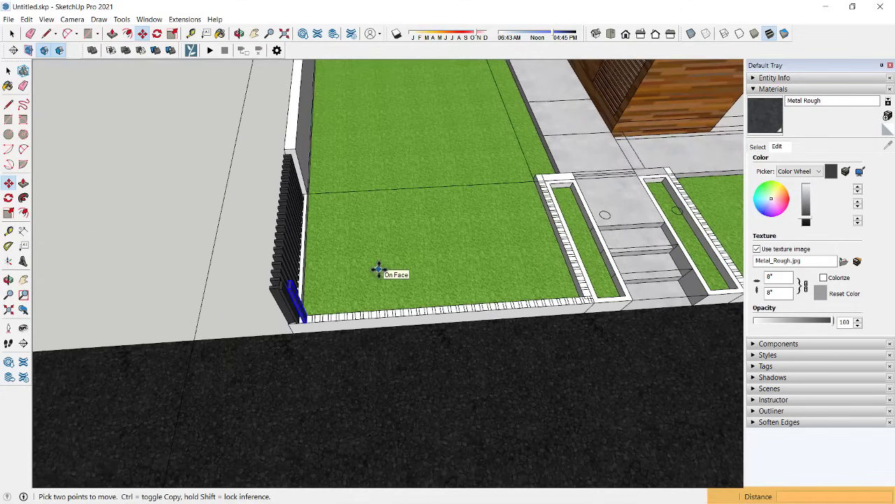
click(379, 269)
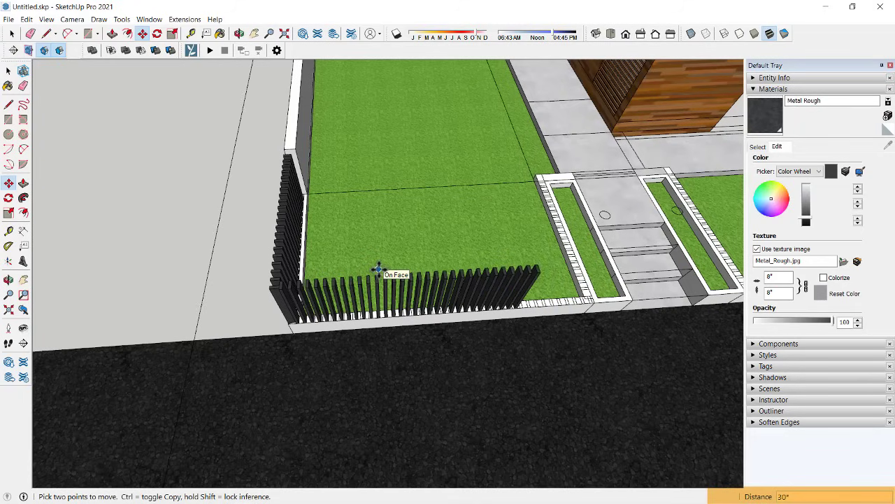
middle_drag(380, 266, 455, 261)
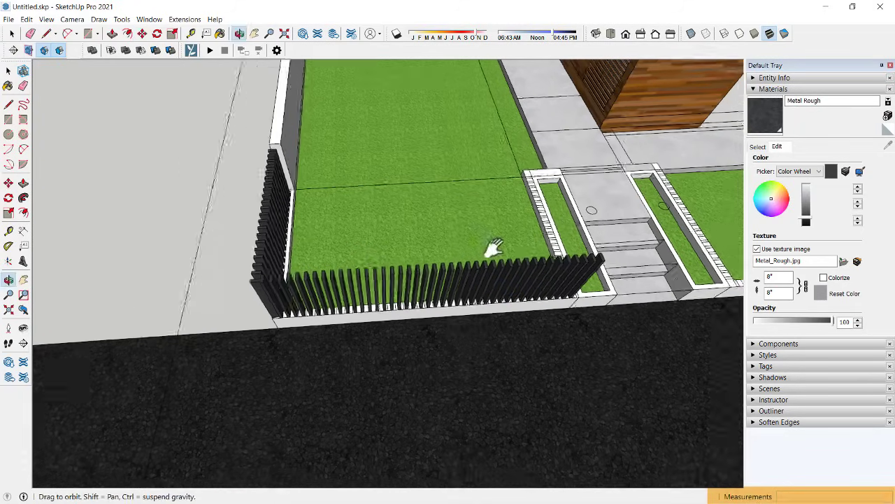
scroll(455, 260, up, 2)
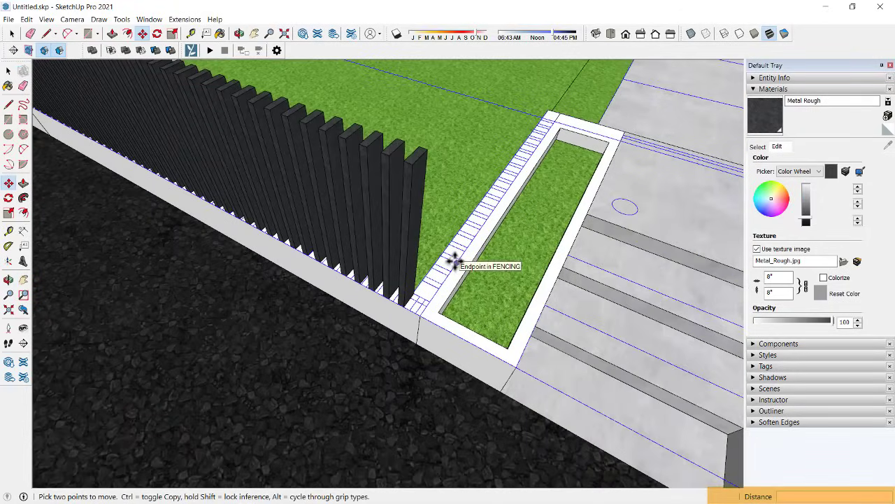
Step: Select the whole front fence and group its slats together
key(space)
scroll(455, 260, down, 3)
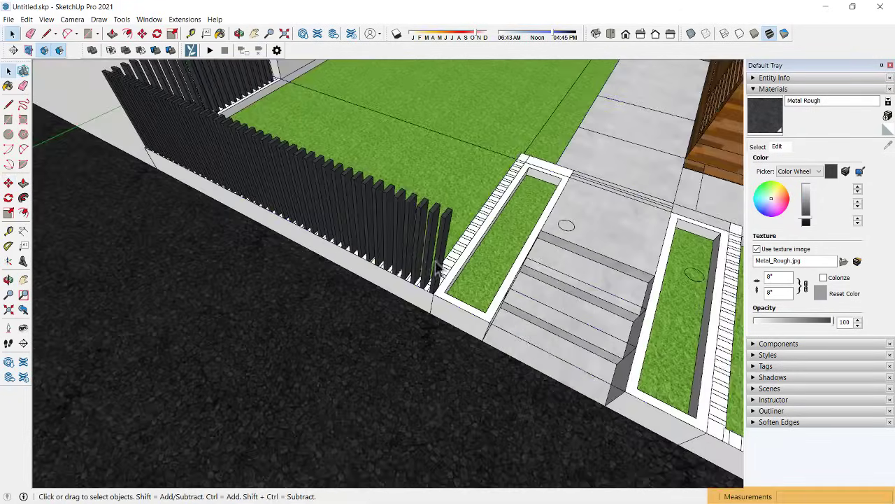
mouse_move(436, 260)
middle_down()
mouse_move(236, 144)
mouse_move(420, 138)
middle_up()
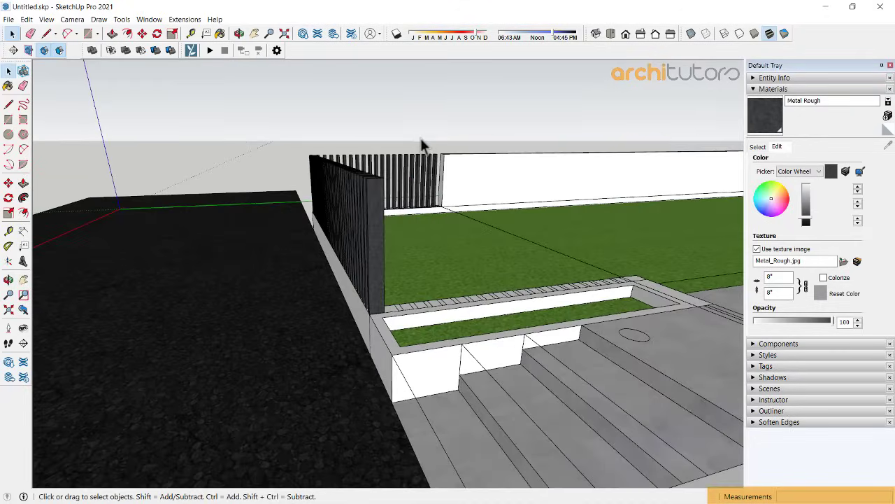
triple_click(304, 190)
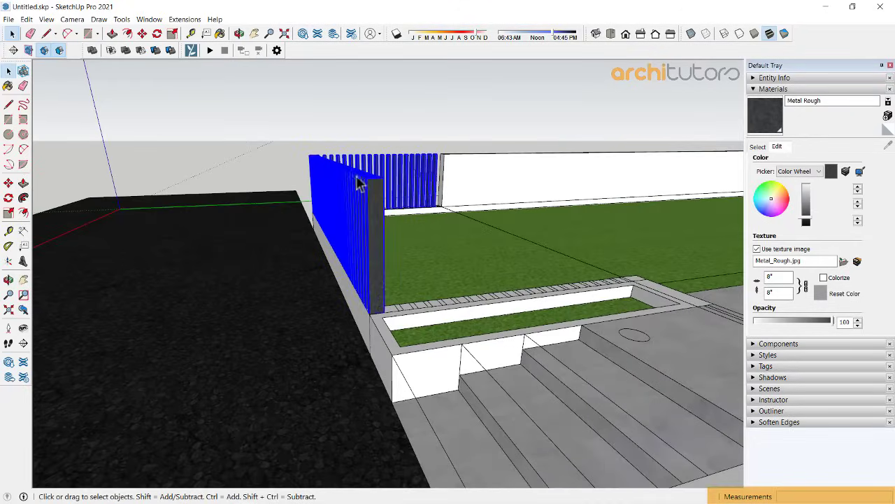
right_click(360, 177)
click(408, 275)
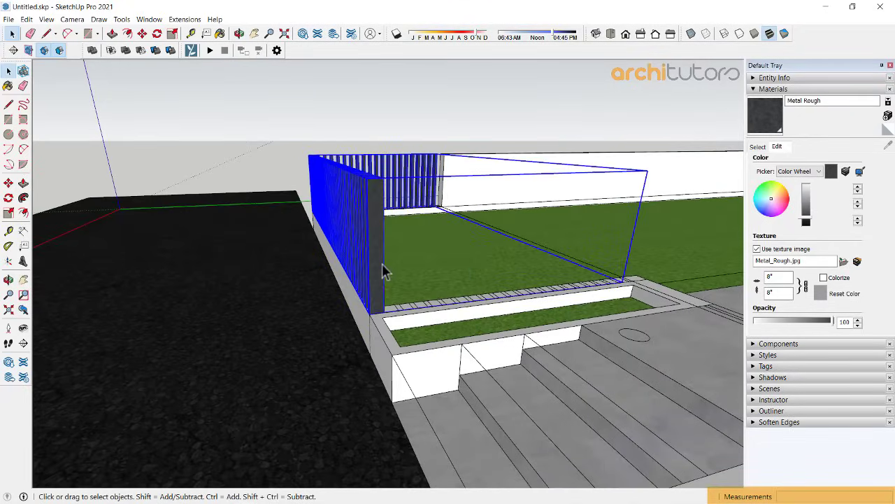
Step: Copy a slat along the wall and rotate it 90° into line with the adjoining curb
mouse_move(383, 273)
middle_down()
mouse_move(544, 389)
mouse_move(384, 306)
mouse_move(304, 331)
mouse_move(430, 296)
middle_up()
key(m)
click(310, 348)
key(ctrl)
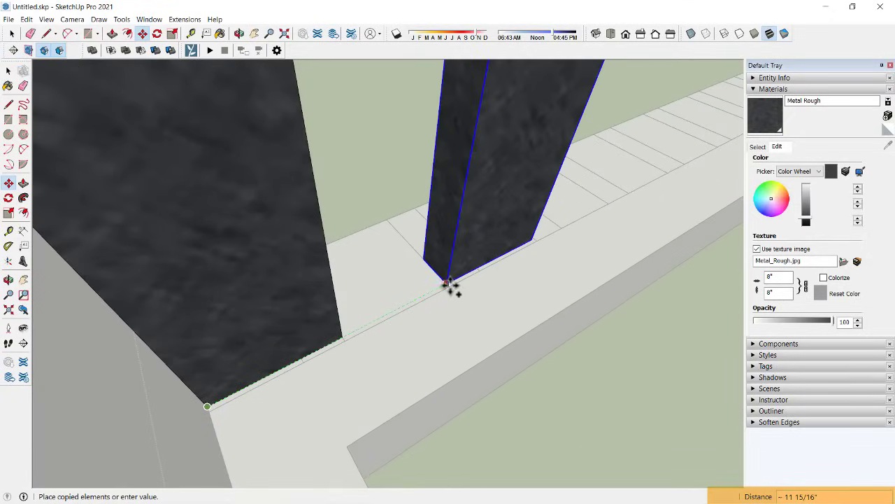
click(448, 284)
scroll(448, 281, up, 1)
scroll(448, 280, up, 1)
click(449, 280)
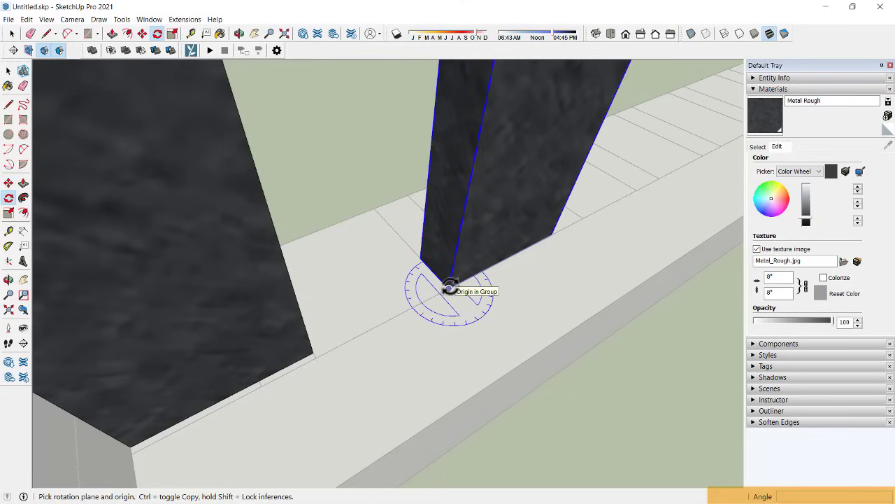
click(449, 286)
click(432, 269)
click(401, 315)
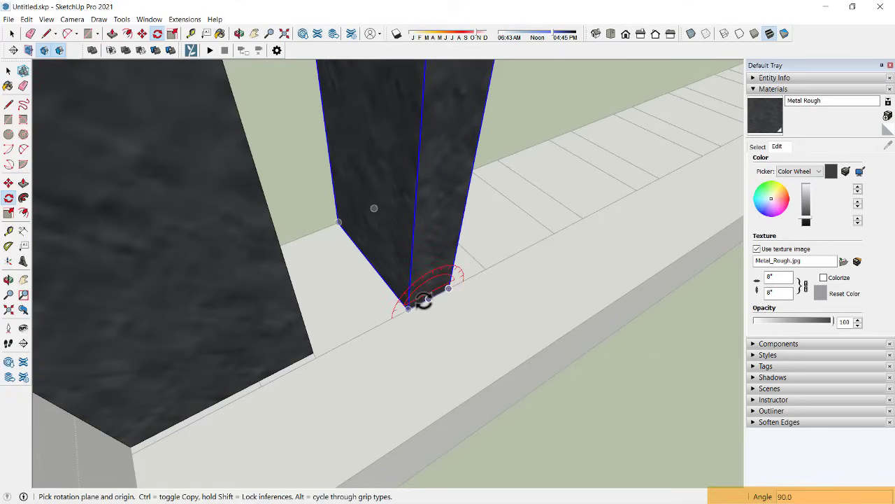
Step: Copy the slat beside the original and array it into 20 evenly spaced slats with 20x
key(m)
click(411, 308)
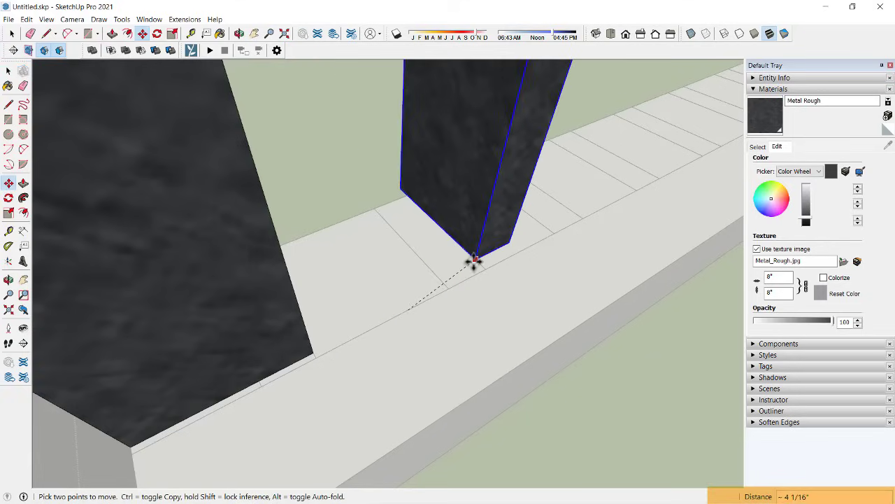
key(ctrl)
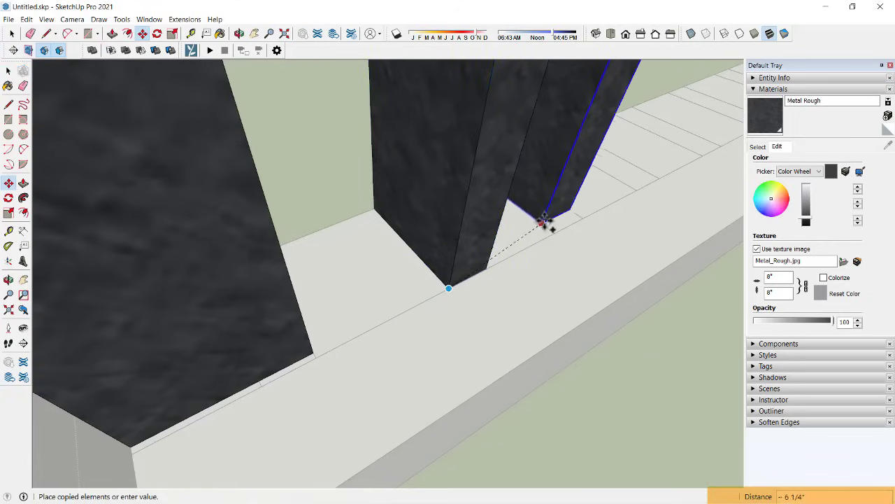
click(562, 234)
middle_drag(562, 234, 343, 324)
scroll(342, 324, down, 5)
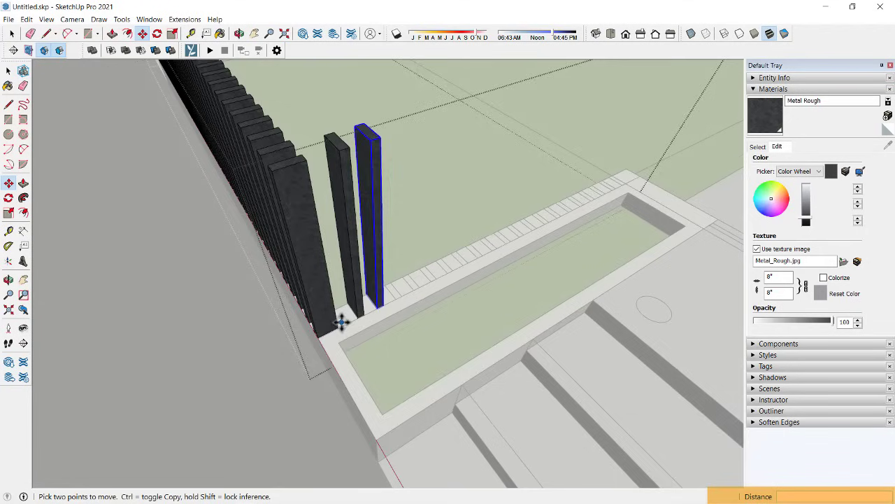
scroll(342, 319, down, 2)
text(20x)
key(Return)
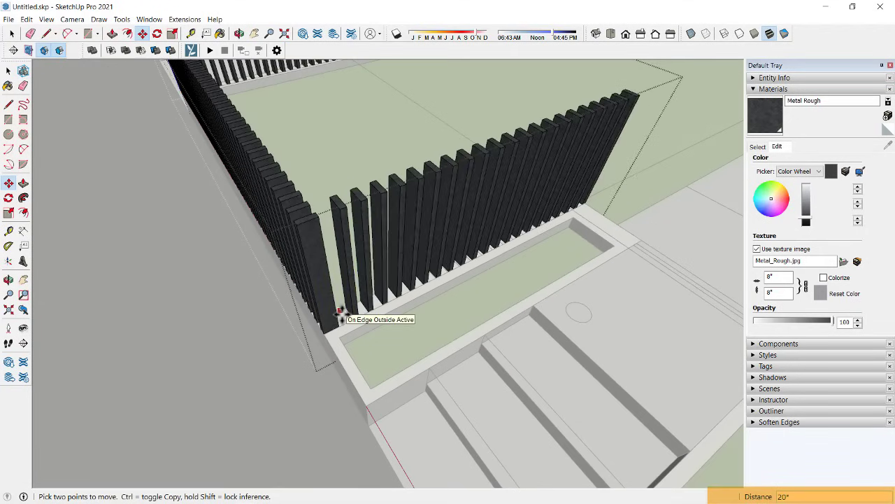
mouse_move(343, 311)
middle_down()
mouse_move(426, 190)
mouse_move(338, 187)
mouse_move(638, 176)
mouse_move(531, 175)
middle_up()
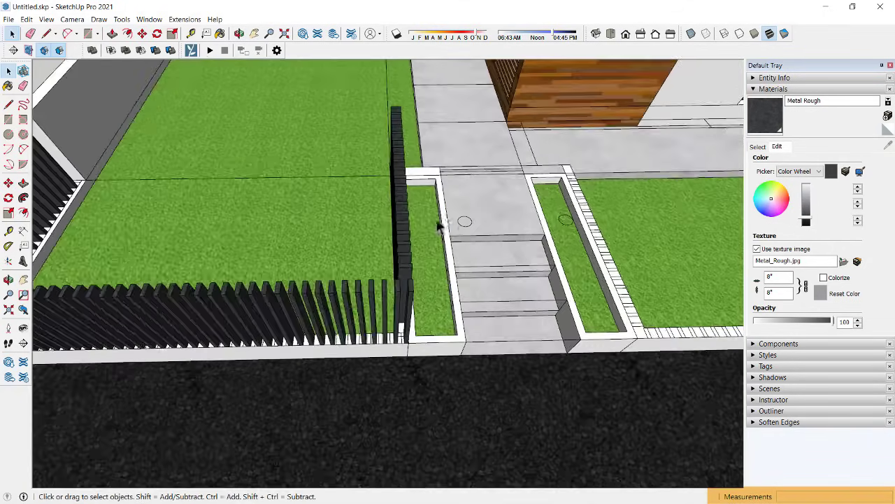
Step: Copy the dark slatted fence section across the entry steps onto the planter curb beyond
mouse_move(439, 225)
middle_down()
mouse_move(374, 246)
mouse_move(461, 278)
mouse_move(422, 124)
middle_up()
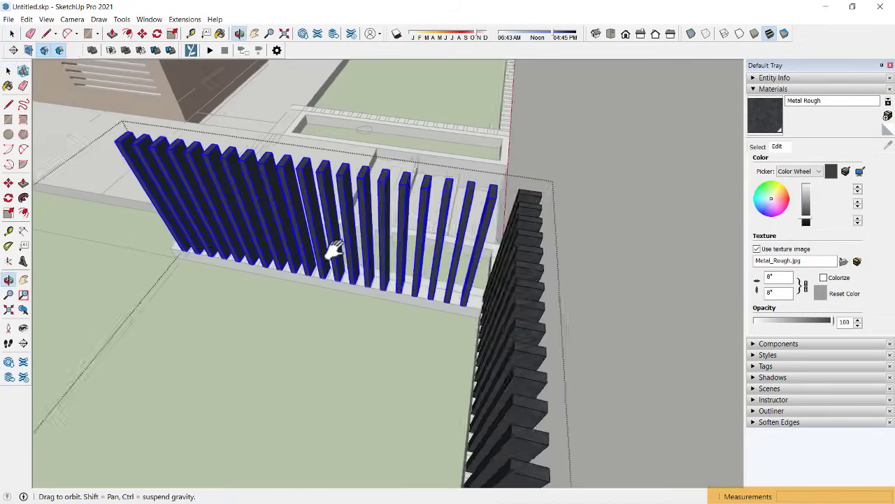
key(m)
scroll(218, 266, up, 2)
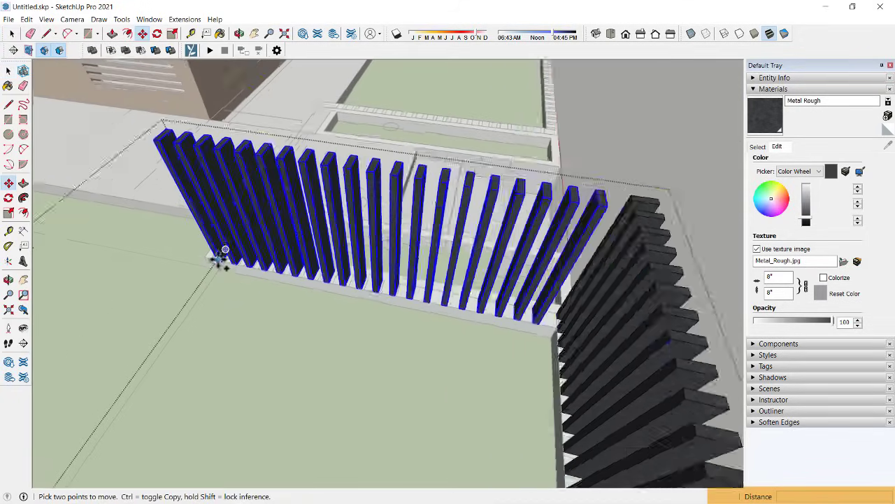
scroll(266, 280, up, 3)
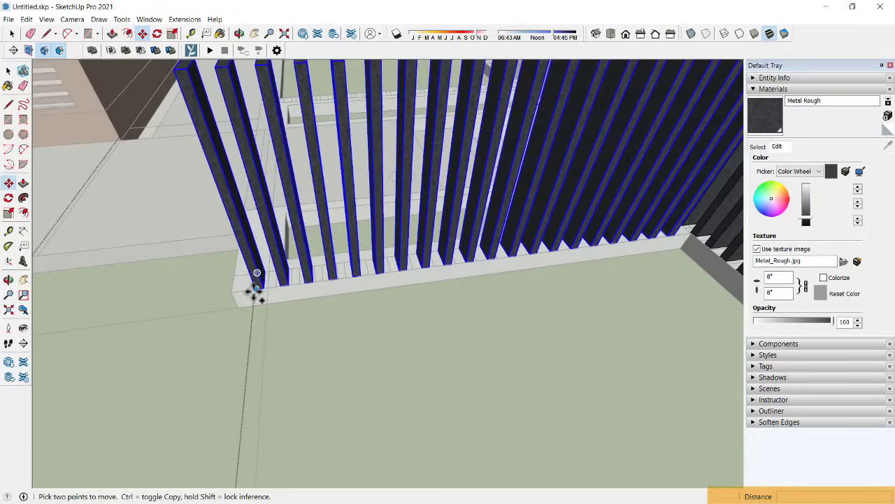
key(ctrl)
click(256, 294)
middle_drag(255, 294, 296, 236)
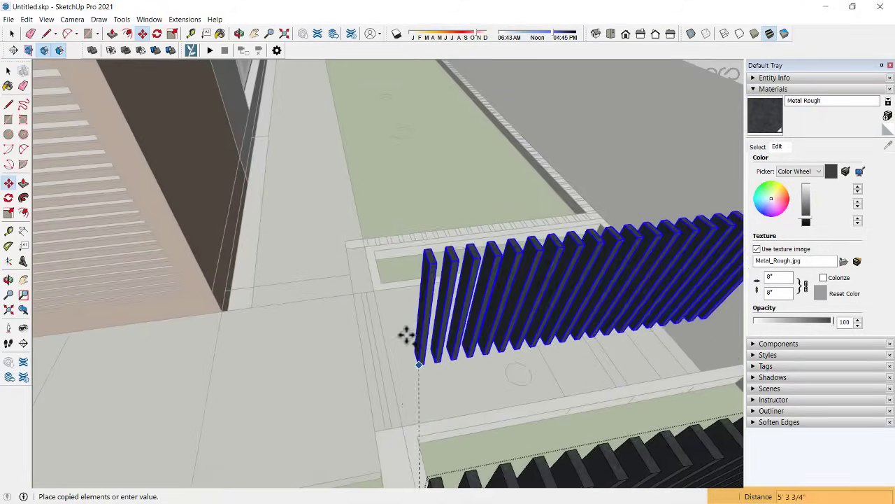
scroll(360, 232, up, 2)
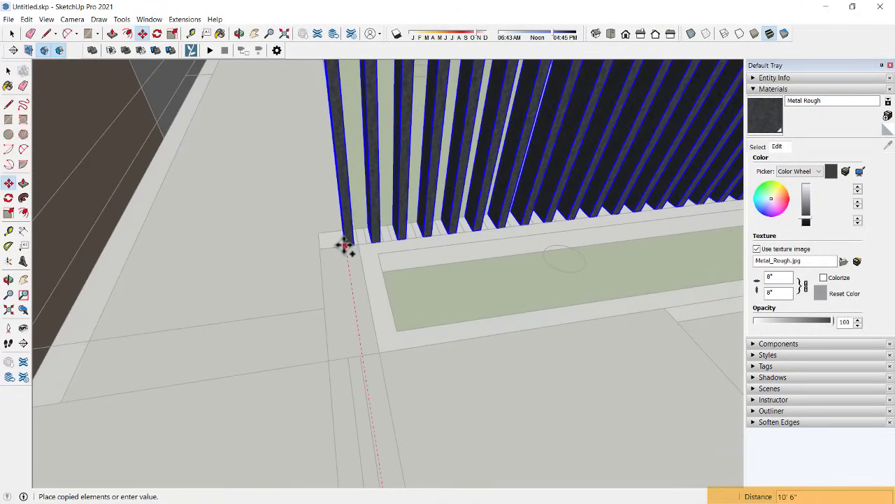
click(343, 245)
mouse_move(516, 240)
middle_down()
mouse_move(215, 261)
mouse_move(370, 277)
mouse_move(382, 289)
mouse_move(309, 280)
middle_up()
scroll(215, 261, down, 5)
Step: Copy a fence post to the front wall corner and rotate it to follow the wall
scroll(420, 316, up, 3)
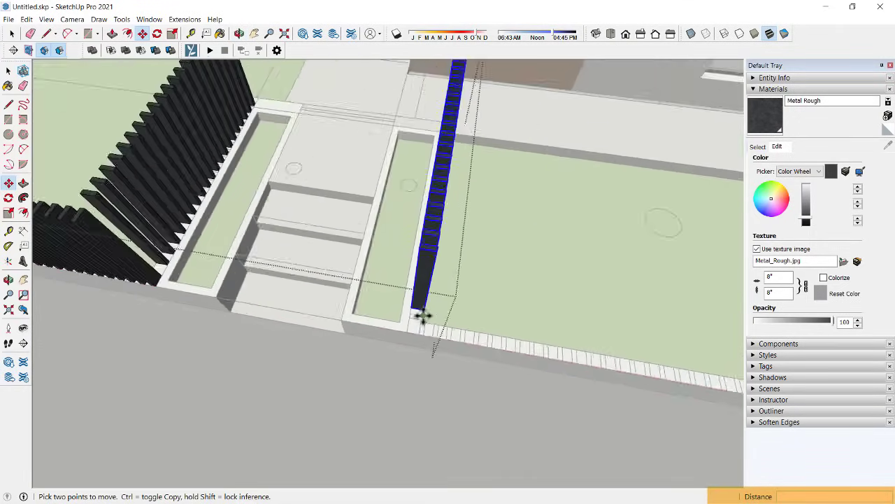
scroll(420, 315, up, 3)
key(space)
scroll(447, 294, up, 2)
scroll(463, 251, up, 2)
mouse_move(448, 254)
middle_down()
mouse_move(475, 262)
mouse_move(459, 270)
middle_up()
key(m)
click(433, 260)
key(ctrl)
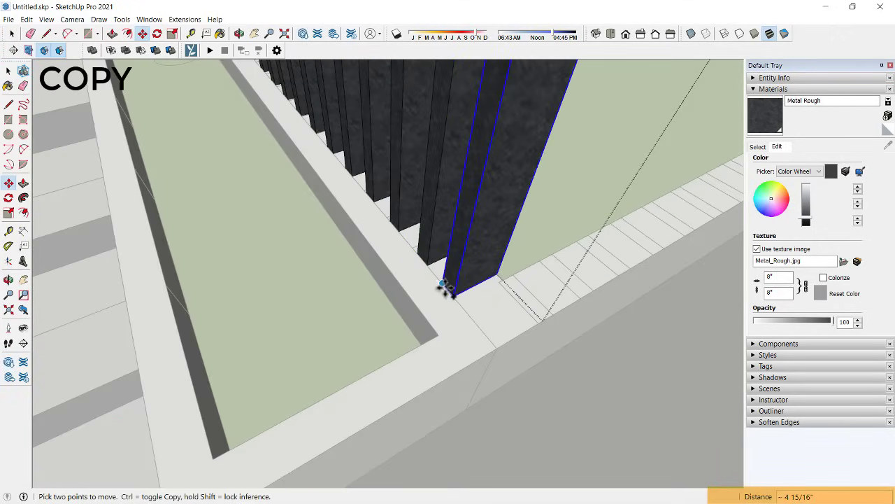
click(539, 322)
key(q)
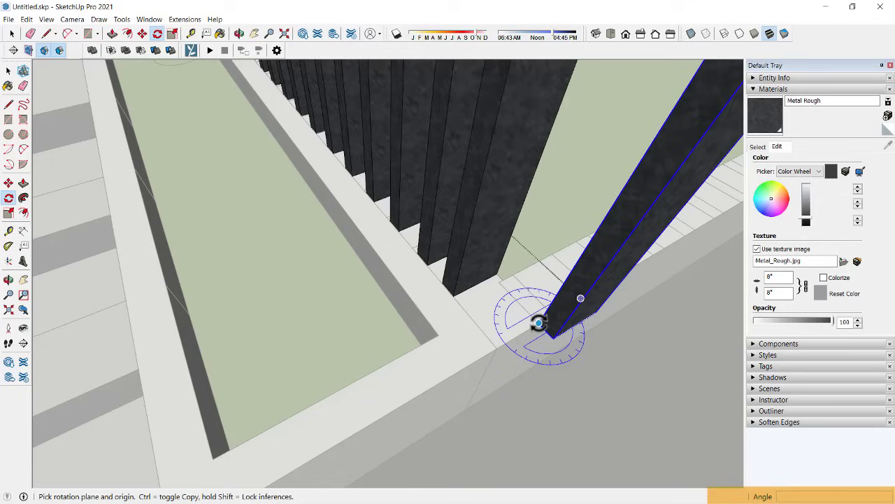
click(539, 322)
click(562, 310)
Step: Copy the post 6 inches along the front wall, then array it to 50 and 100 copies
middle_drag(563, 310, 290, 306)
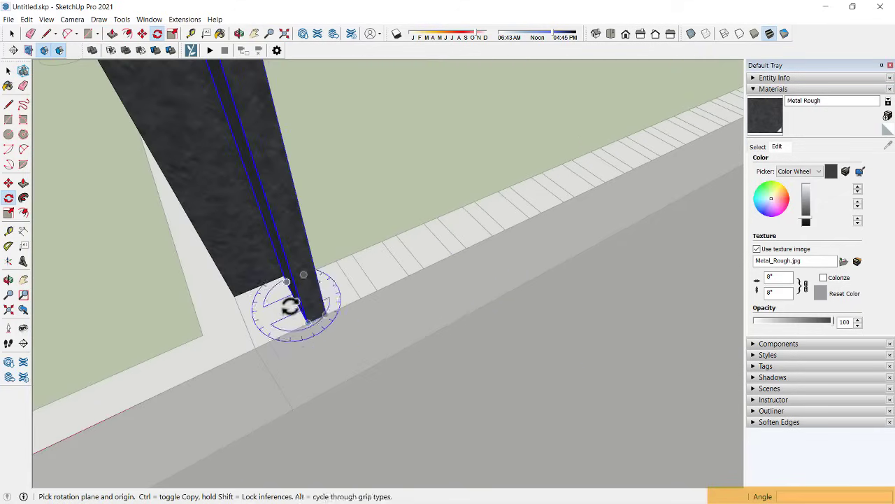
key(m)
click(308, 323)
key(ctrl)
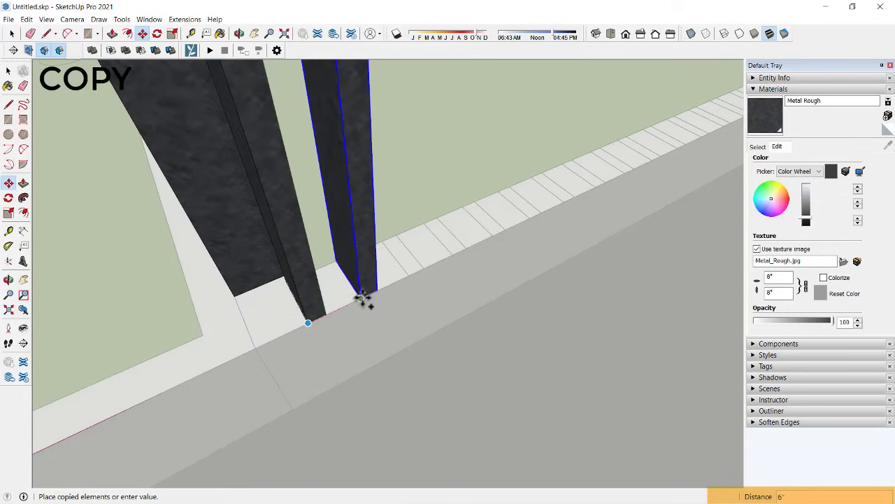
click(362, 299)
mouse_move(362, 326)
middle_down()
mouse_move(424, 275)
mouse_move(312, 354)
mouse_move(425, 313)
mouse_move(309, 263)
middle_up()
text(50)
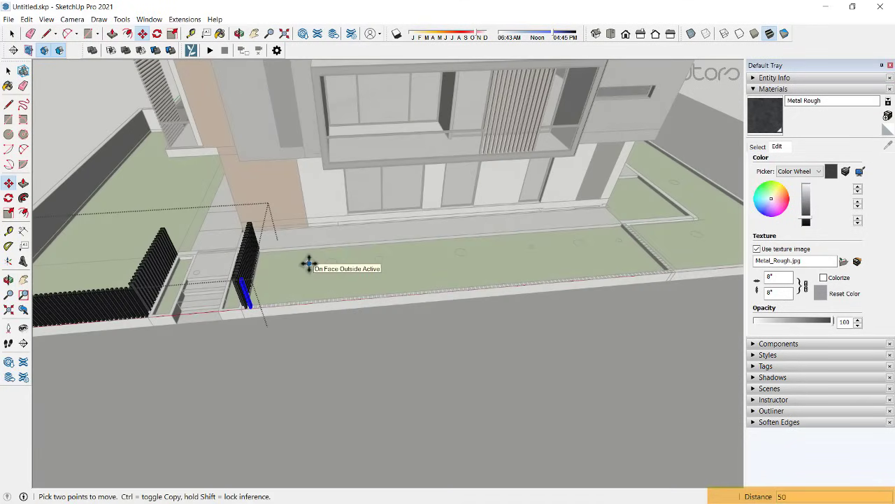
text(x)
key(Return)
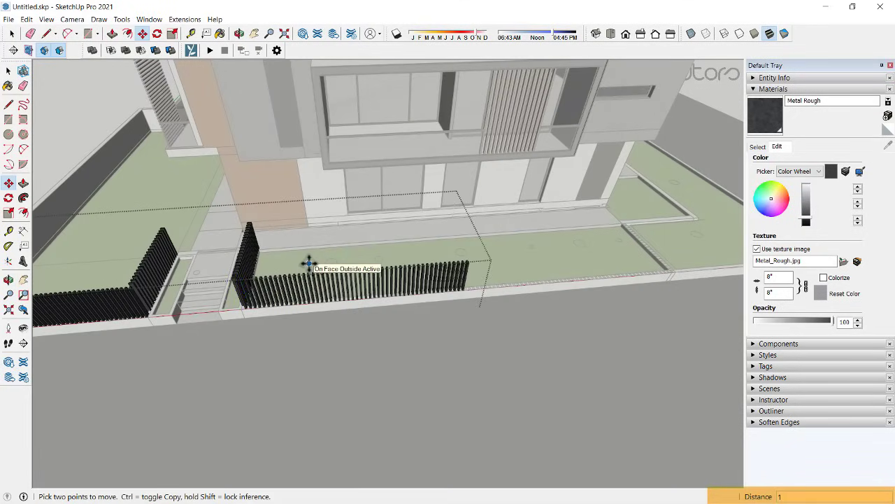
text(x)
key(Return)
middle_drag(591, 252, 350, 206)
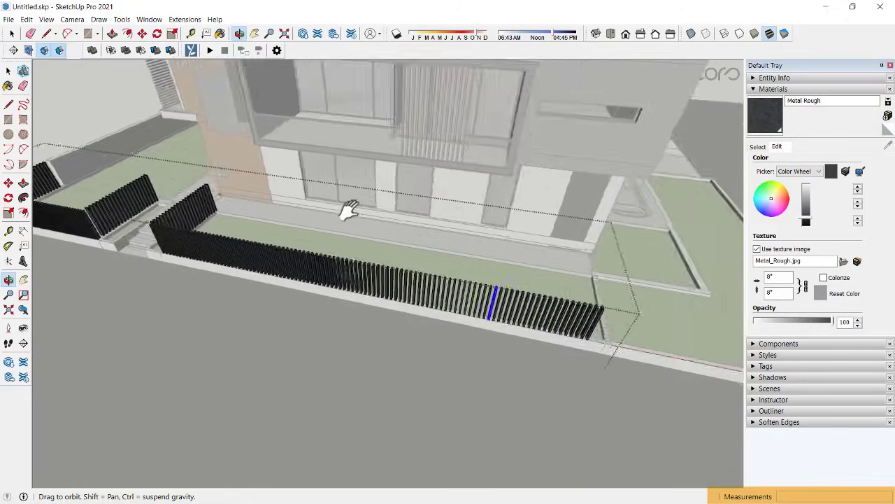
scroll(454, 256, up, 3)
scroll(289, 300, up, 3)
scroll(302, 294, up, 2)
text(105)
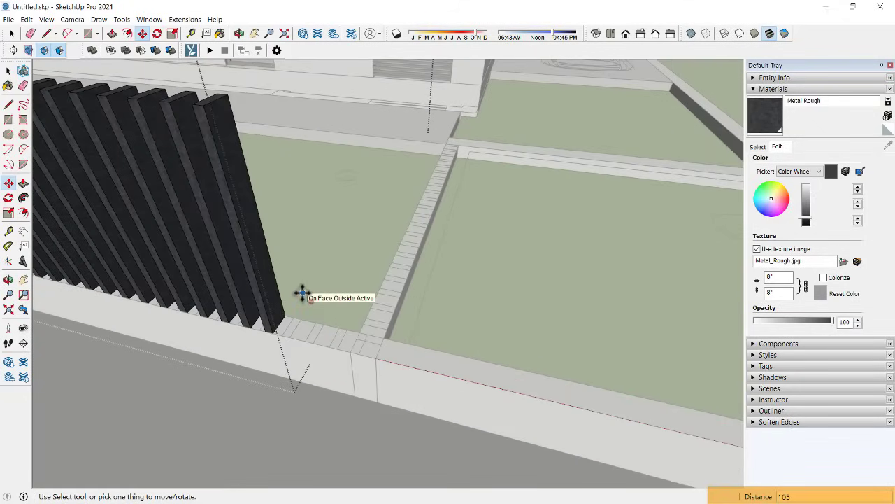
Step: Extend the front row to 105 posts, then copy the last post and turn it 90°
key(Return)
key(space)
scroll(412, 353, up, 2)
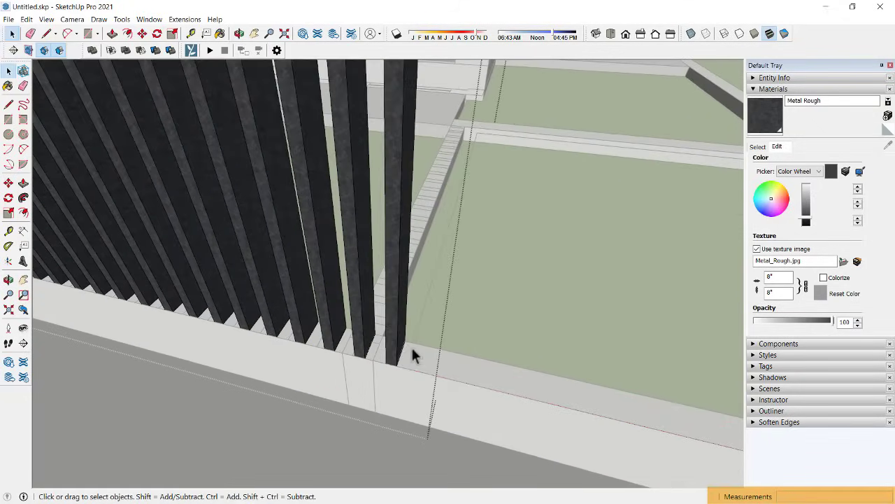
middle_drag(399, 343, 316, 320)
click(315, 320)
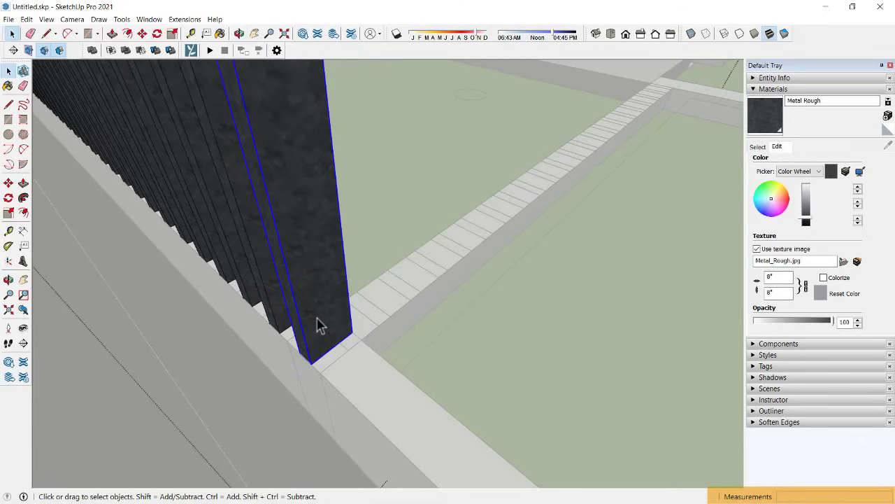
key(m)
click(313, 361)
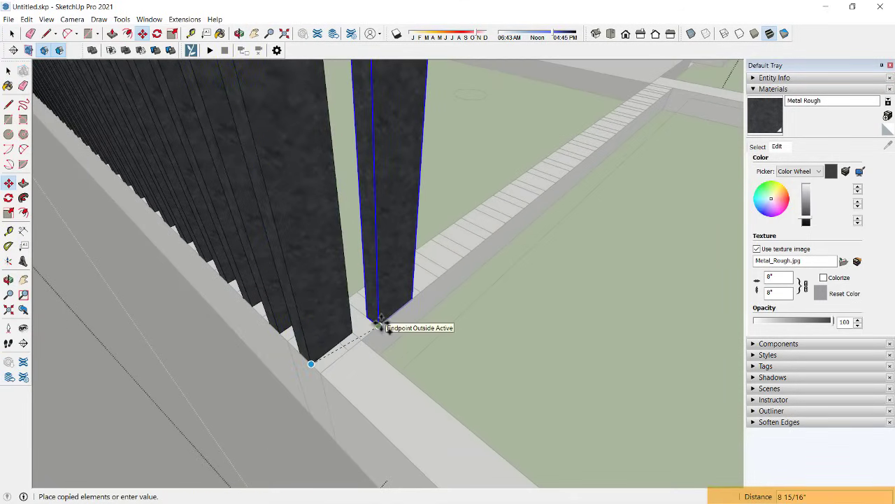
click(377, 324)
key(q)
click(375, 321)
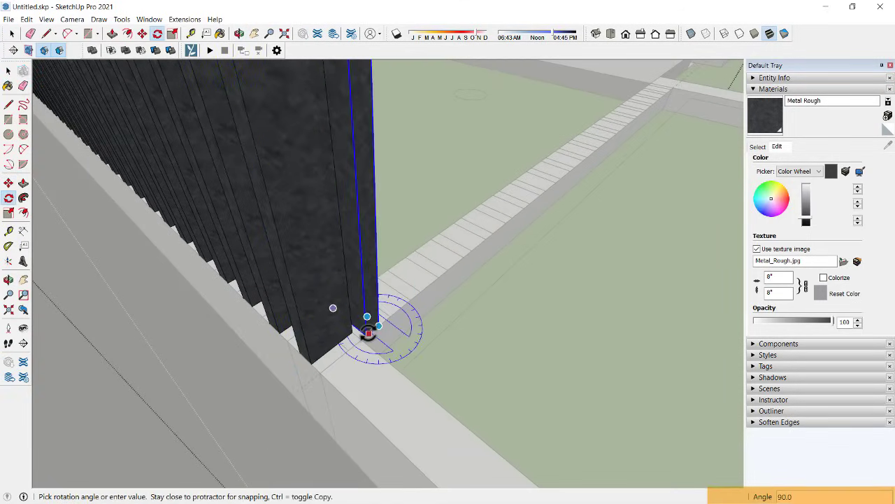
click(368, 322)
Step: Shift the turned post 2 inches along the side rail
scroll(369, 334, up, 1)
key(m)
click(366, 336)
click(390, 310)
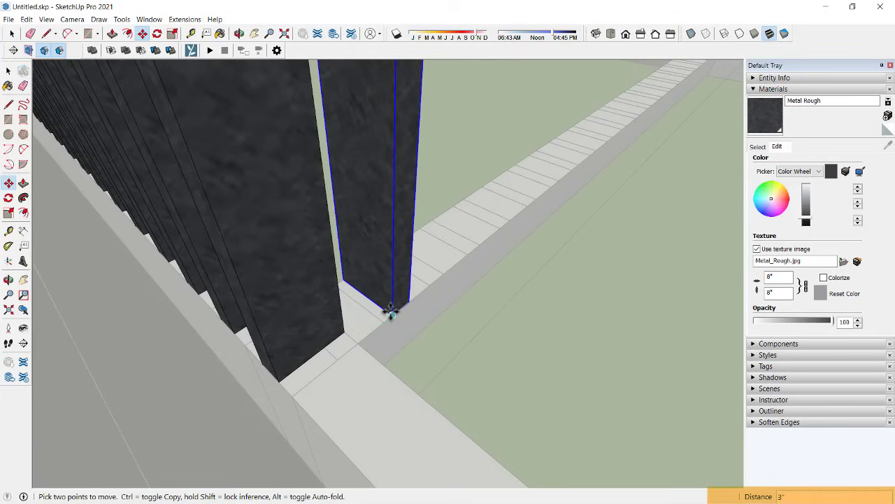
text(2)
key(Return)
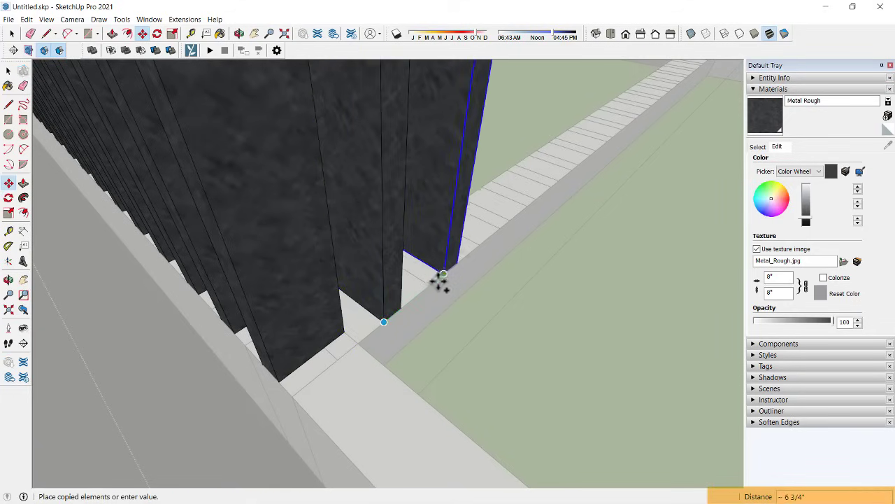
key(Escape)
Step: Array the post along the side wall into 15, then 20 copies
scroll(392, 322, down, 3)
scroll(348, 345, down, 3)
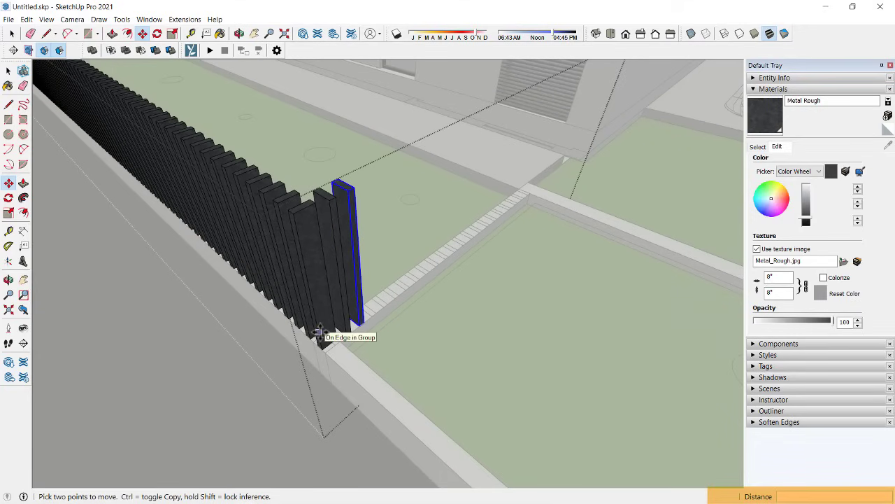
text(15*)
key(Return)
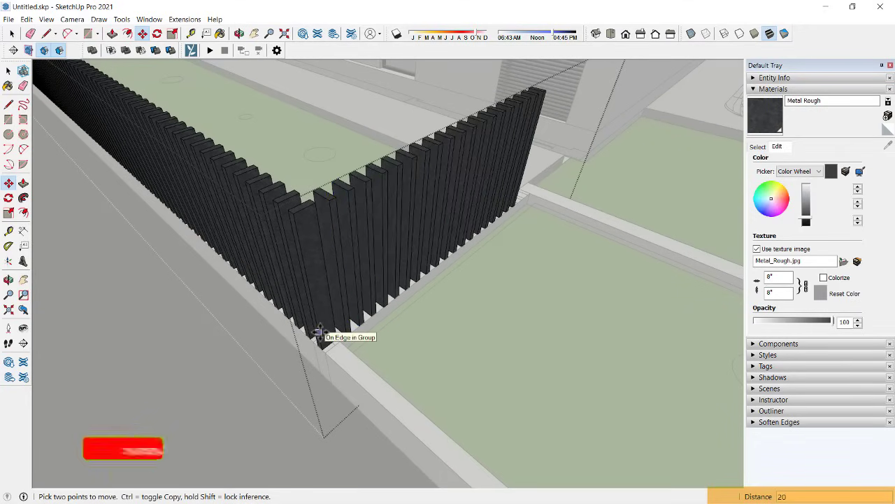
text(*)
key(Return)
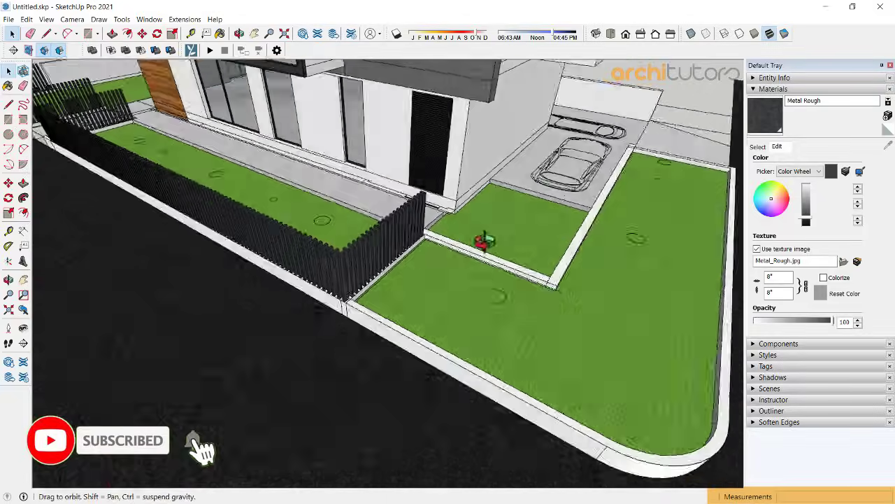
mouse_move(324, 280)
middle_down()
mouse_move(405, 203)
mouse_move(389, 235)
mouse_move(420, 260)
middle_up()
key(space)
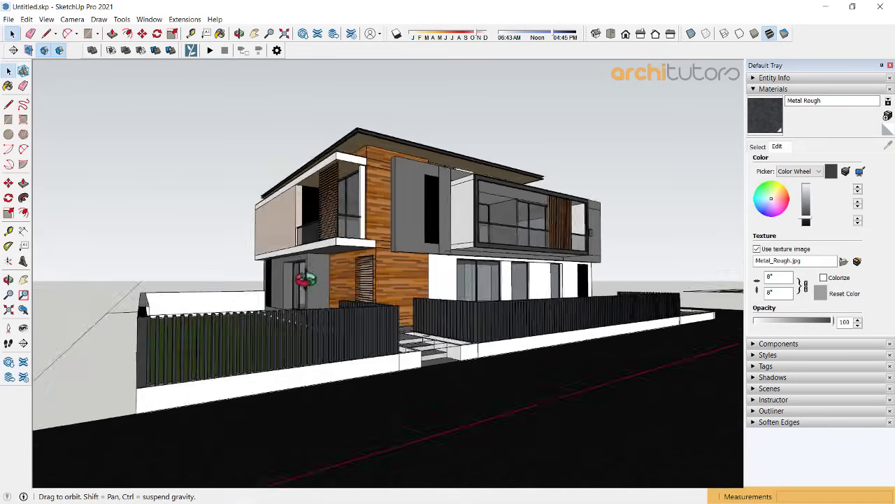
mouse_move(305, 280)
middle_down()
mouse_move(385, 300)
mouse_move(454, 293)
mouse_move(420, 289)
mouse_move(442, 259)
middle_up()
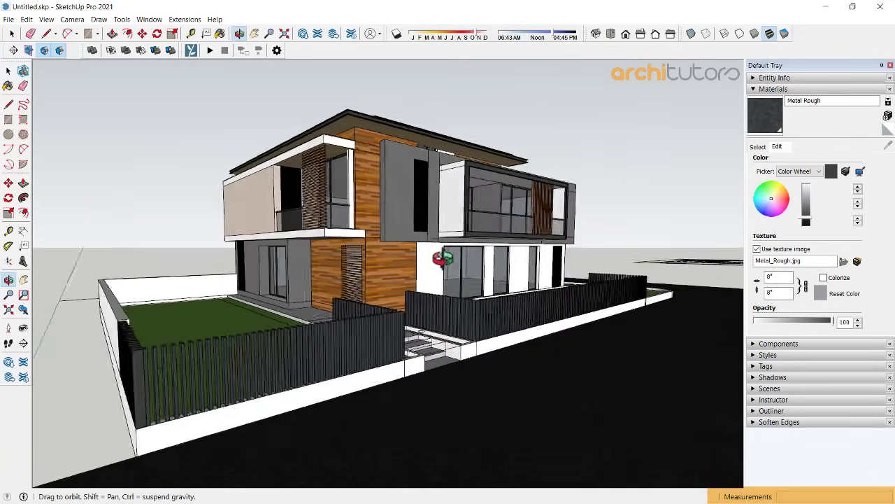